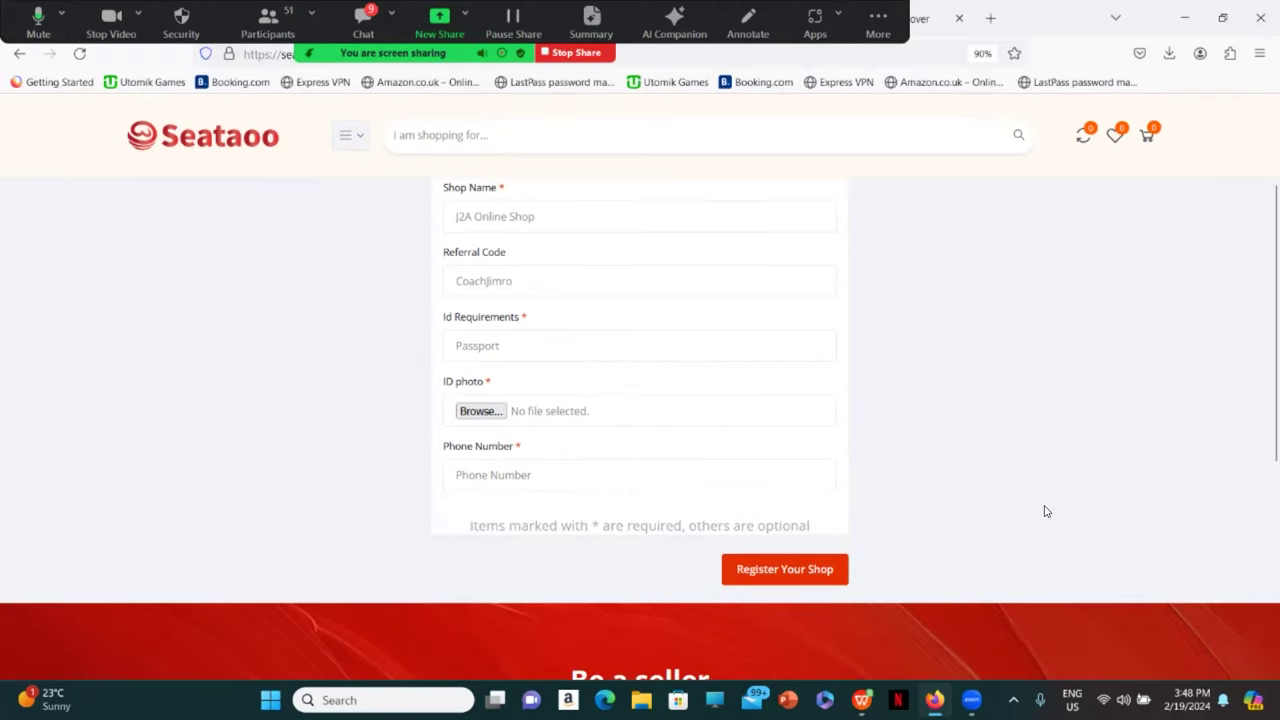
Step: Leave the shop registration form and open the Product Warehouse from the seller panel's Products page
scroll(1047, 509, "up", 1)
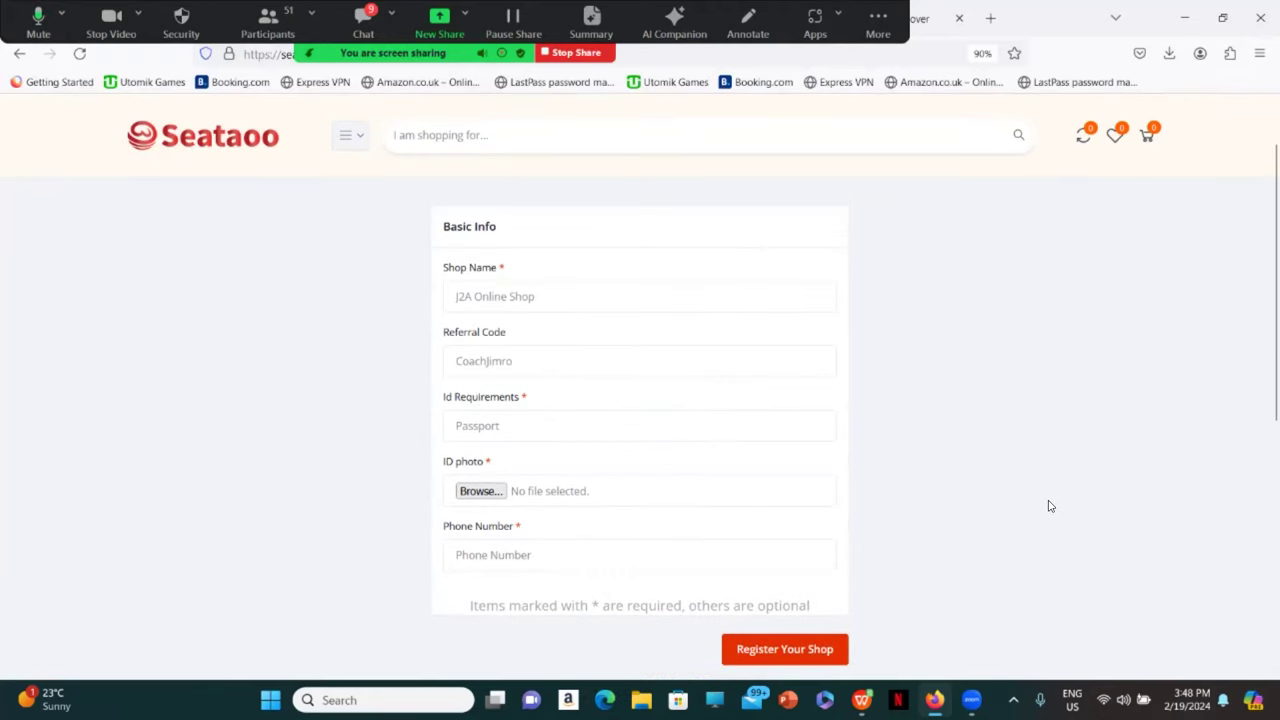
scroll(1048, 506, "up", 1)
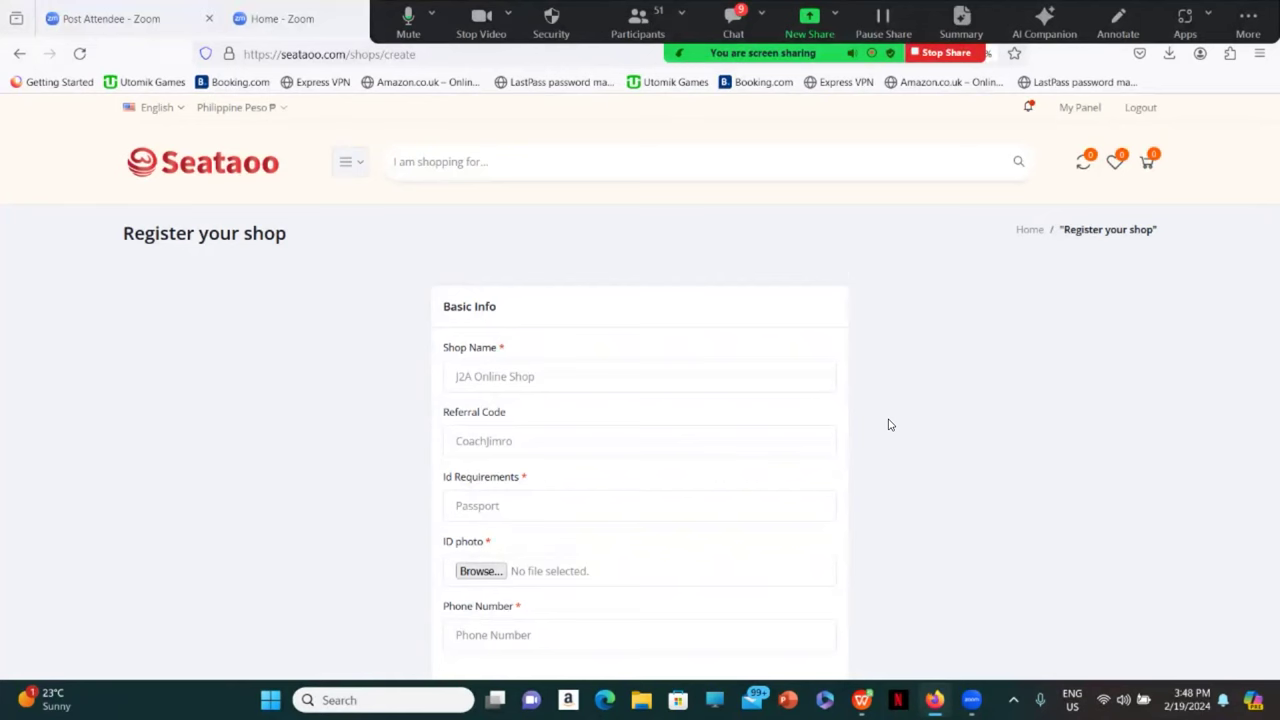
left_click(1065, 110)
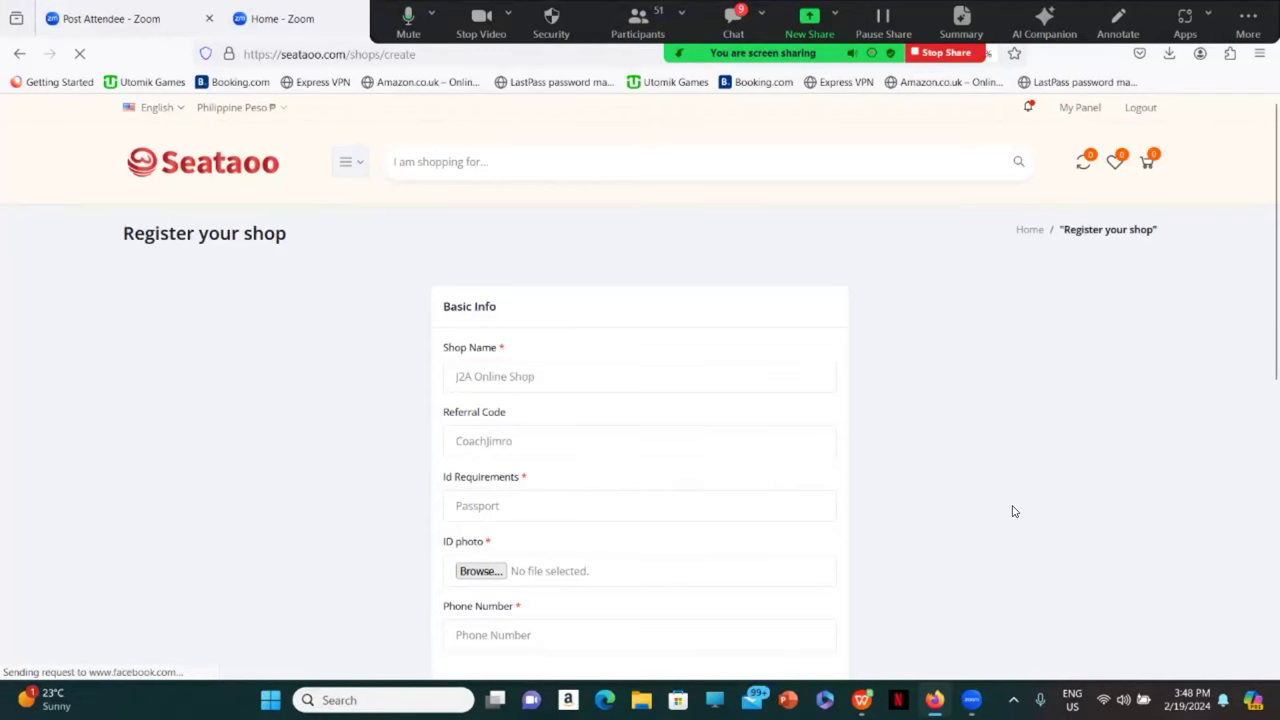
scroll(200, 471, "down", 3)
scroll(237, 480, "up", 1)
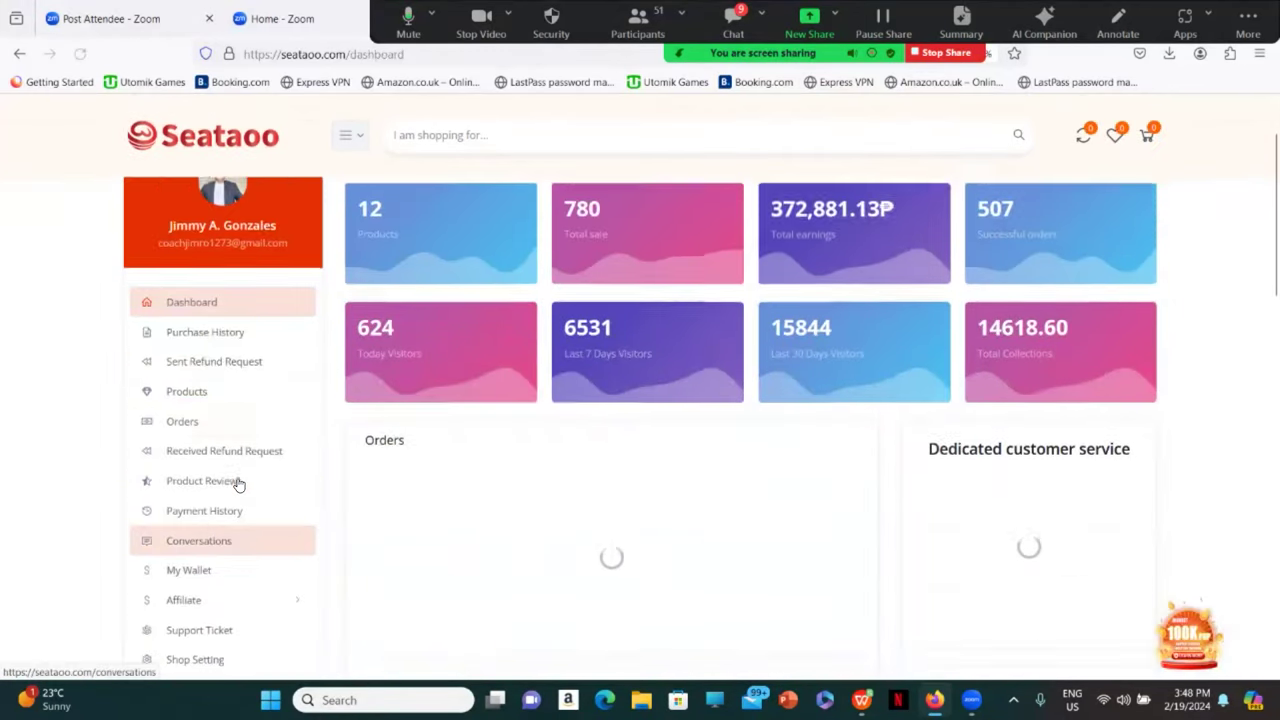
scroll(237, 484, "up", 2)
left_click(230, 504)
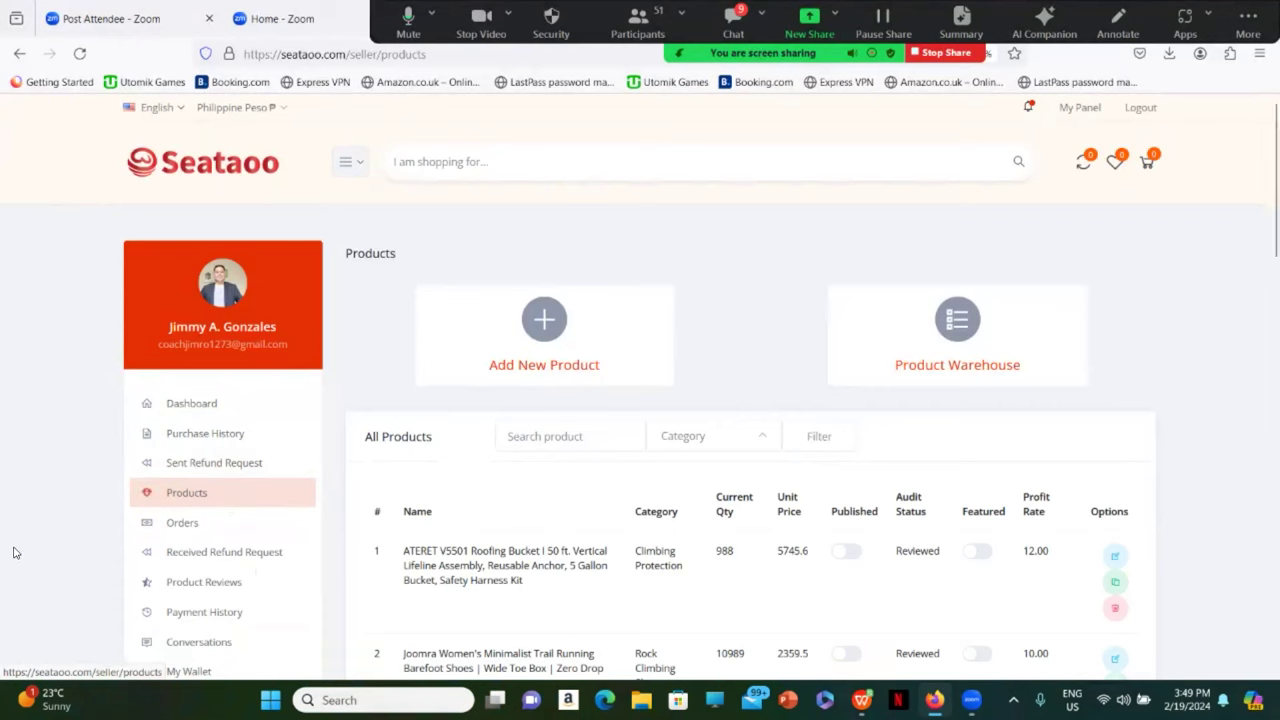
left_click(958, 344)
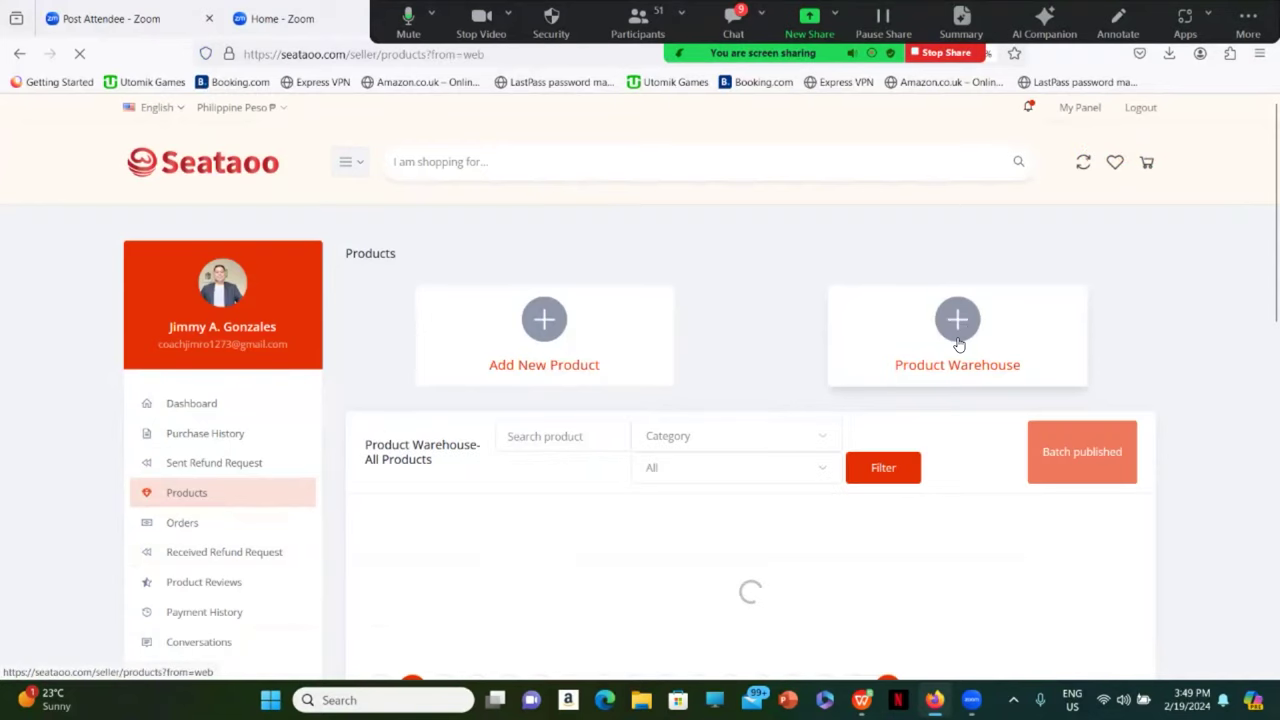
Step: Filter the warehouse products to those with a 7% profit rate
scroll(958, 344, "down", 1)
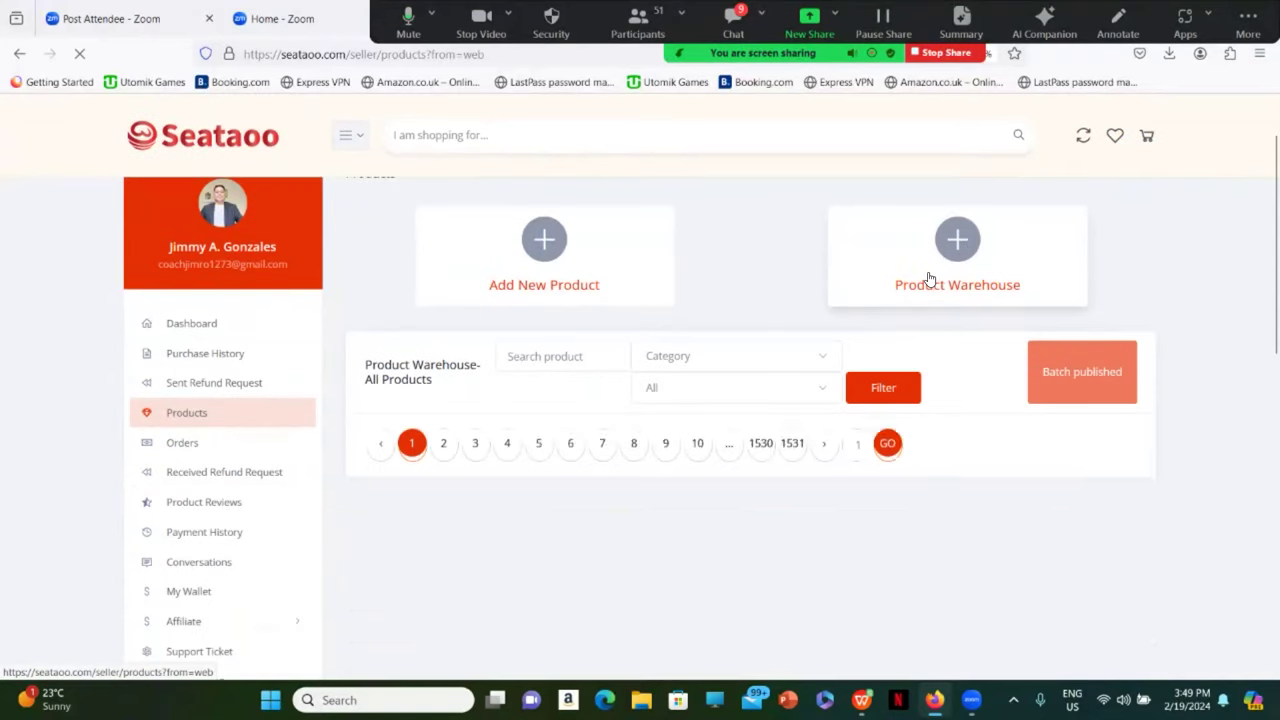
scroll(928, 279, "down", 1)
scroll(926, 280, "down", 1)
left_click(820, 310)
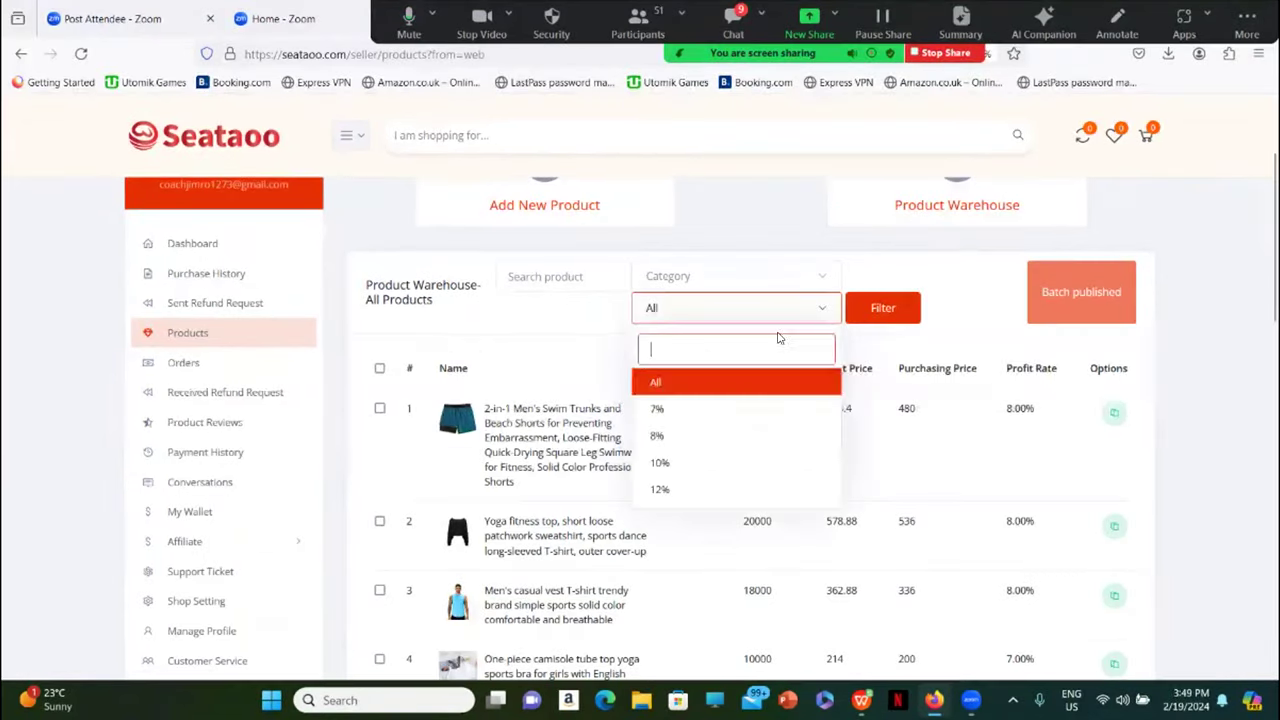
left_click(673, 411)
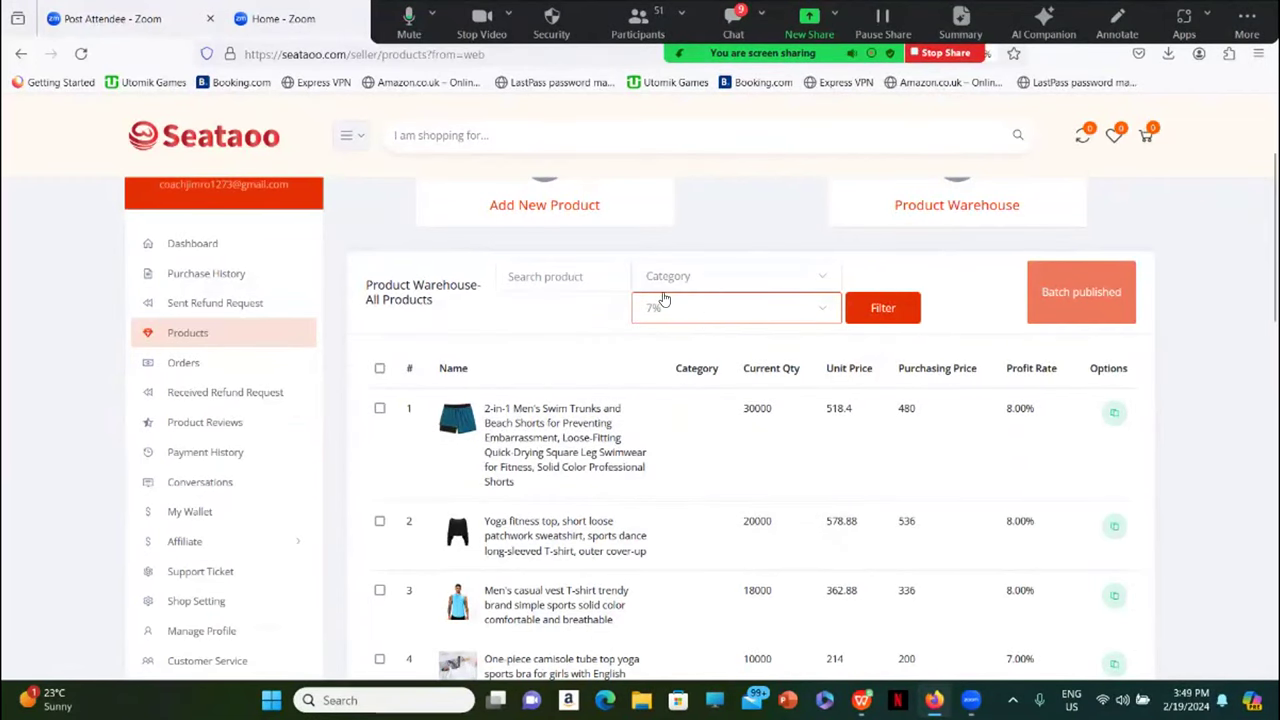
left_click(885, 310)
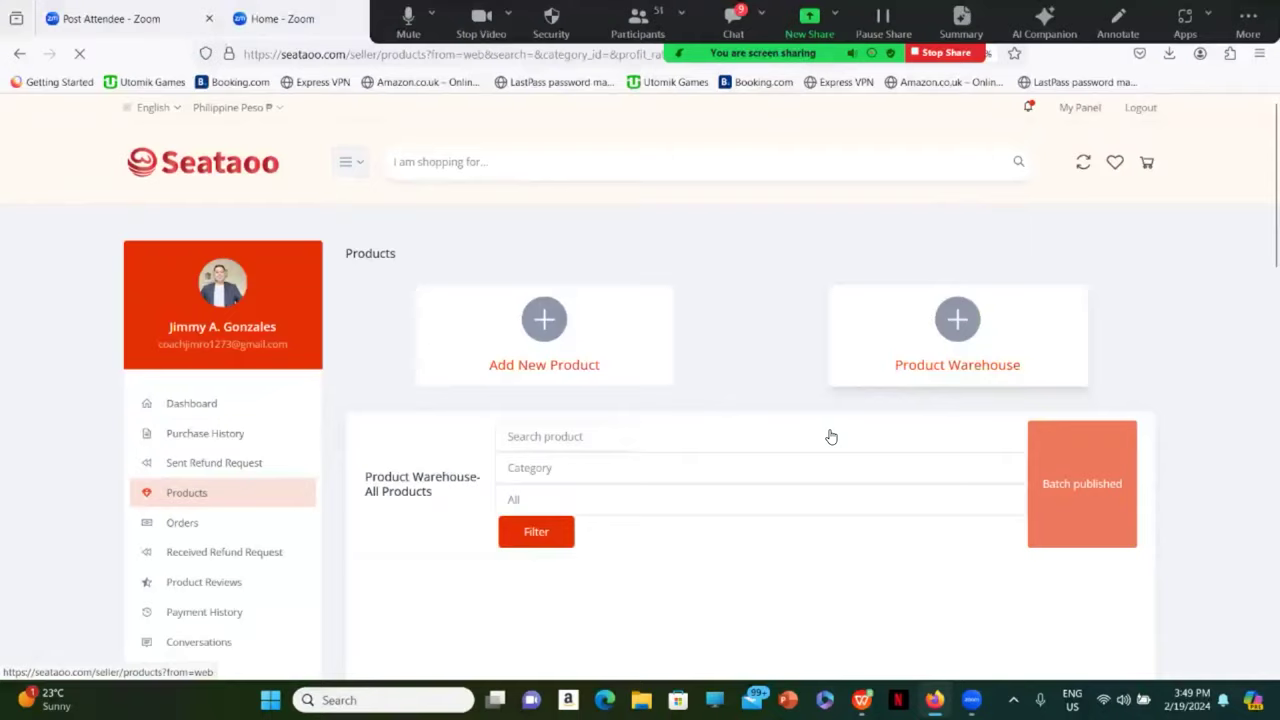
Step: Examine the unit prices, purchasing prices and profit rates of the warehouse products in the 7% list
scroll(829, 435, "down", 5)
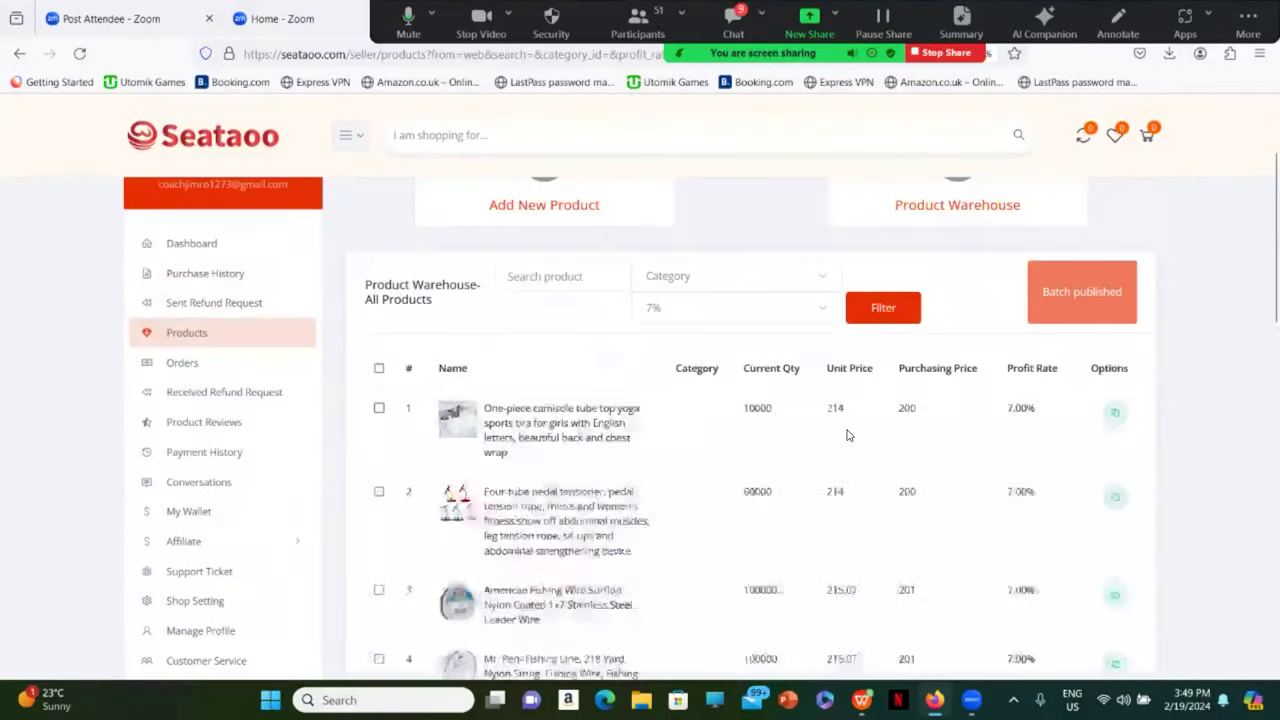
scroll(997, 382, "down", 2)
scroll(997, 382, "down", 4)
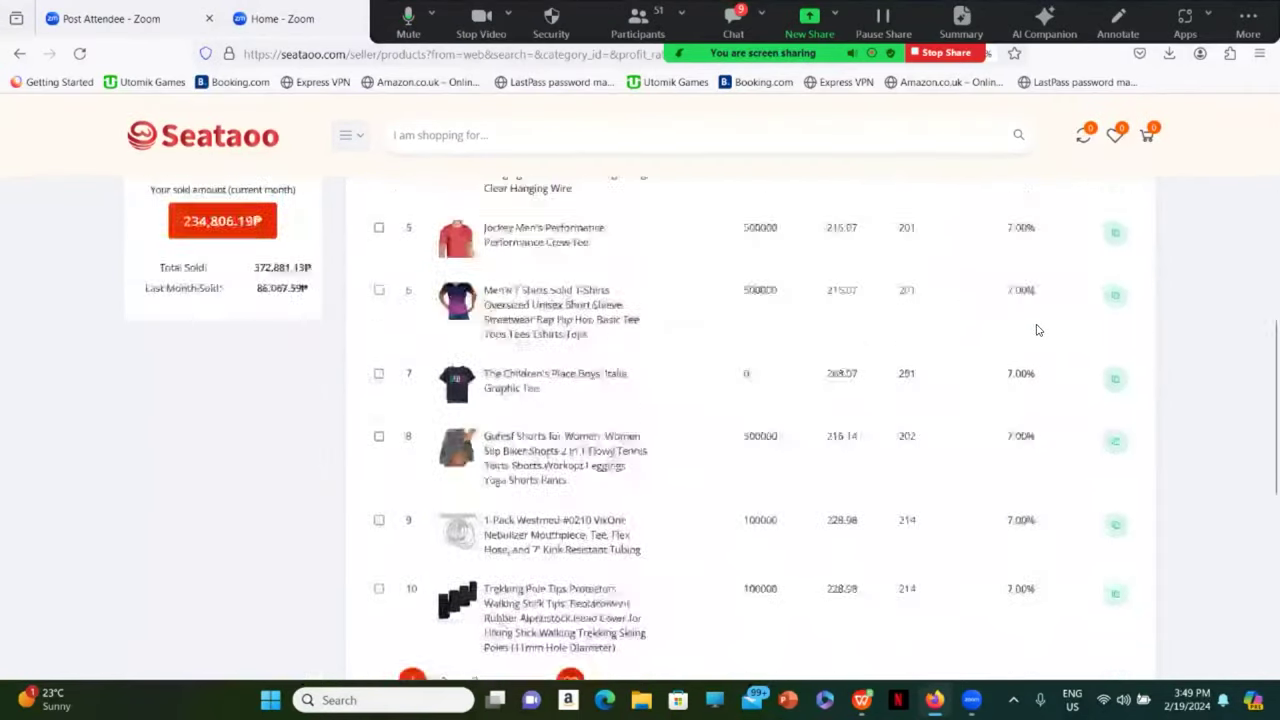
scroll(1006, 400, "up", 3)
scroll(1008, 402, "up", 3)
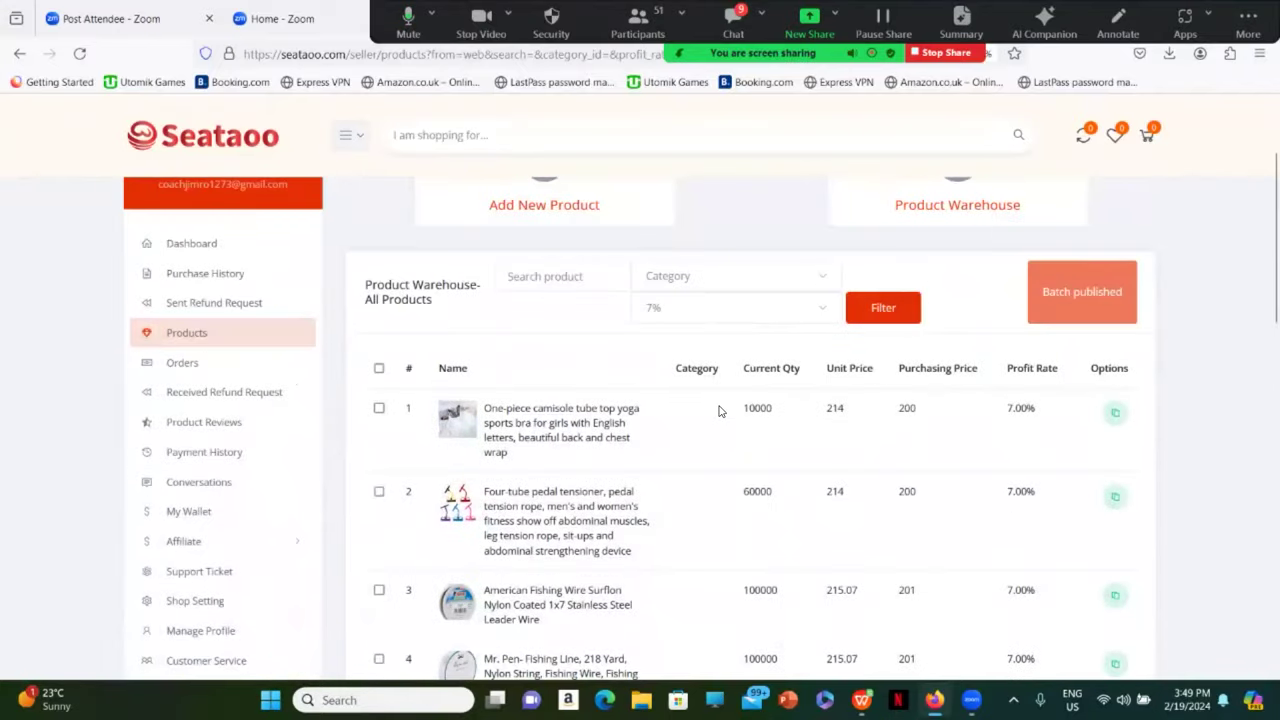
scroll(796, 346, "up", 1)
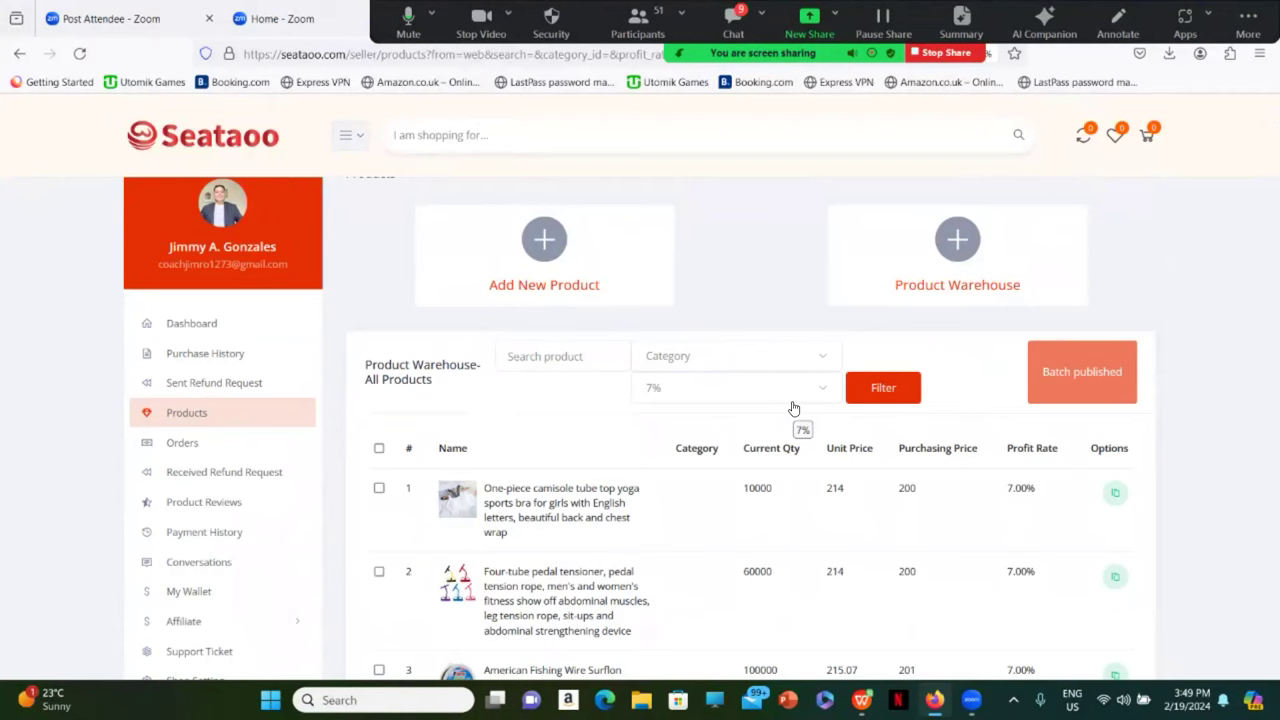
scroll(714, 434, "down", 3)
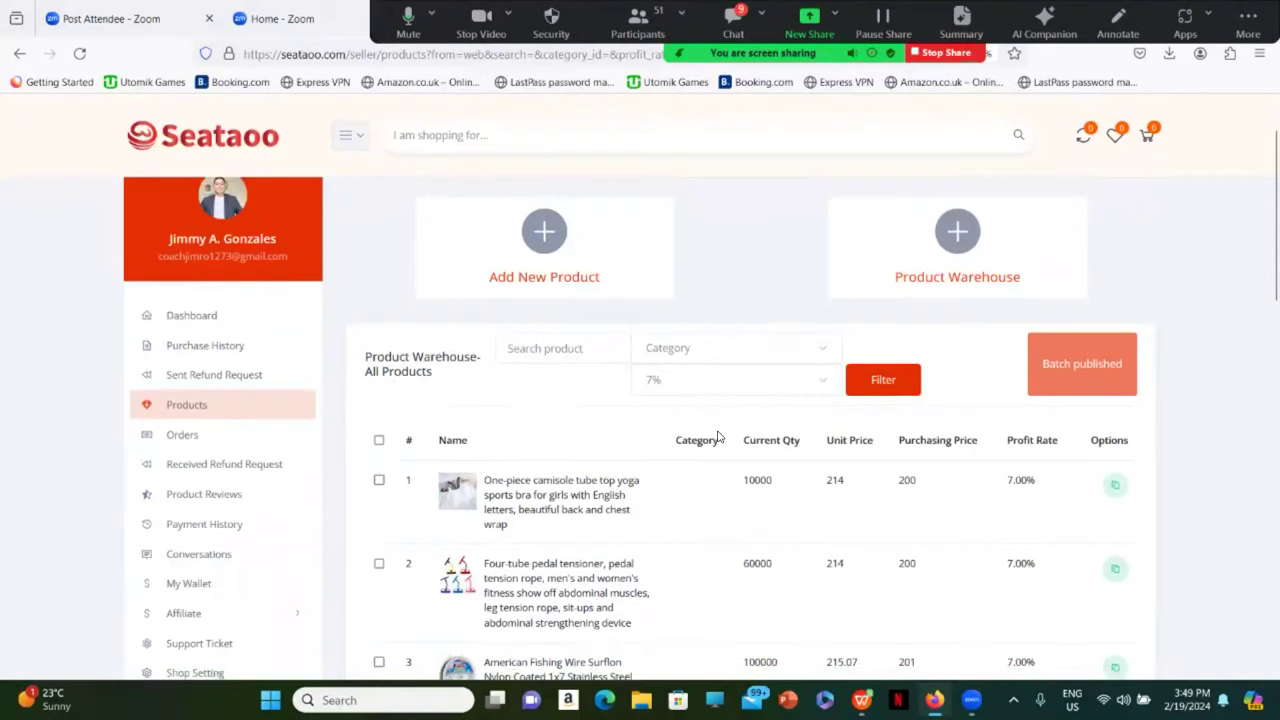
scroll(845, 338, "down", 5)
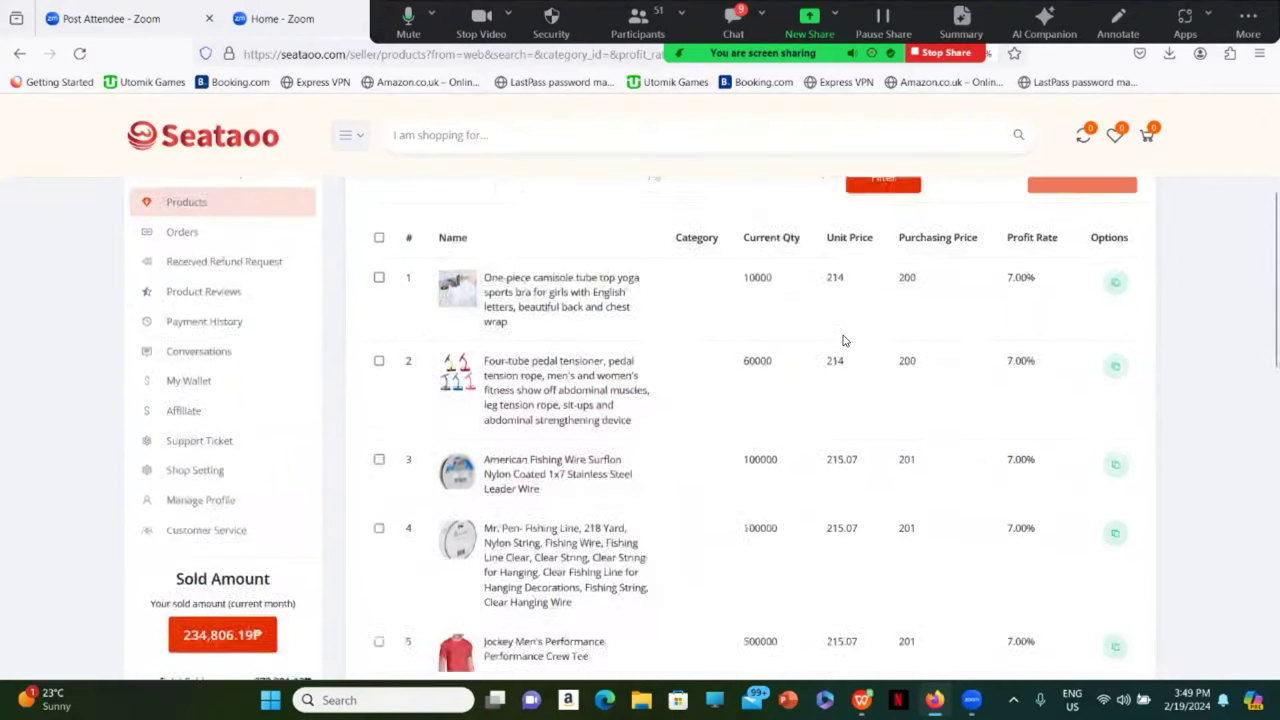
scroll(845, 340, "down", 4)
scroll(845, 343, "up", 10)
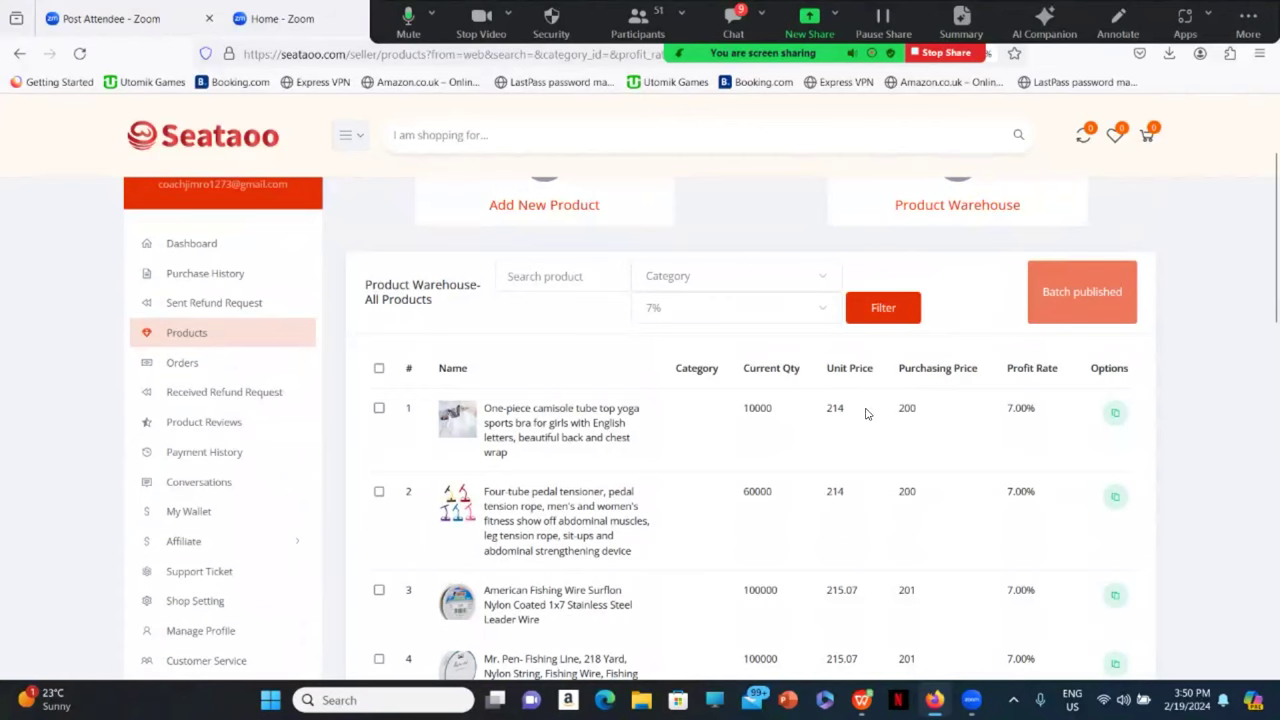
Step: Filter the warehouse products by an 8% profit rate and review the first listed items
scroll(982, 339, "down", 2)
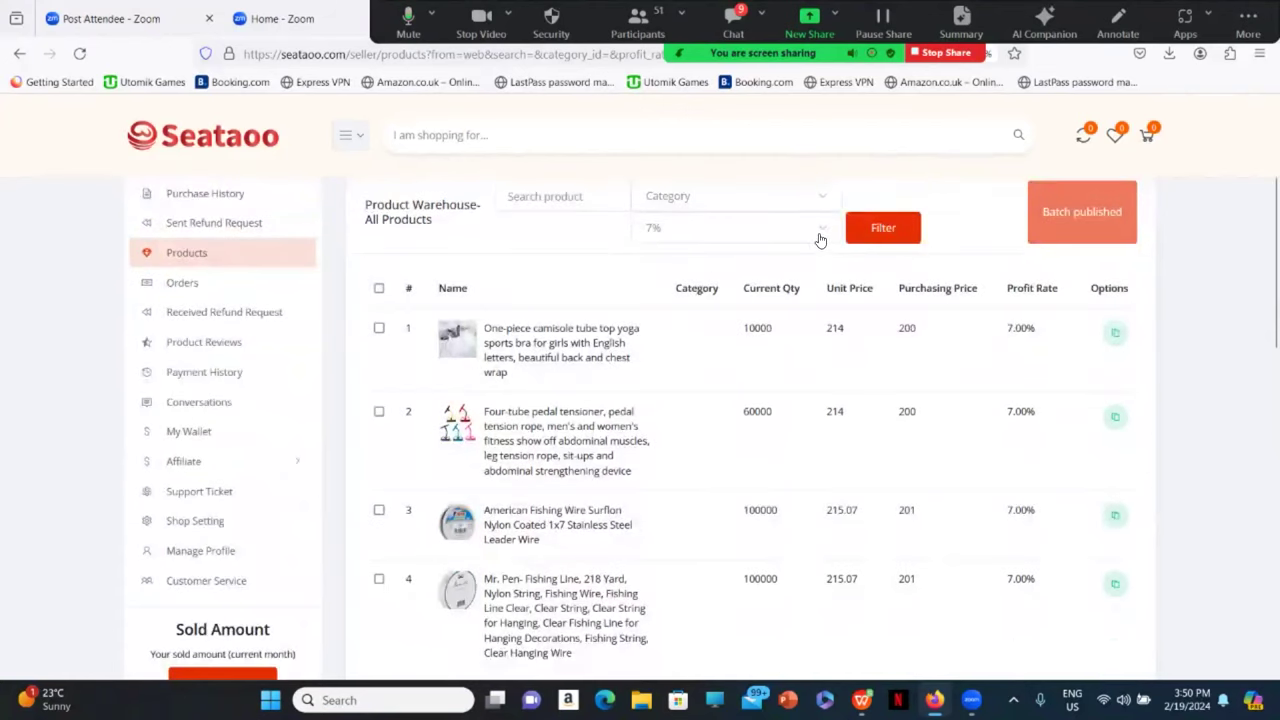
left_click(820, 234)
left_click(726, 358)
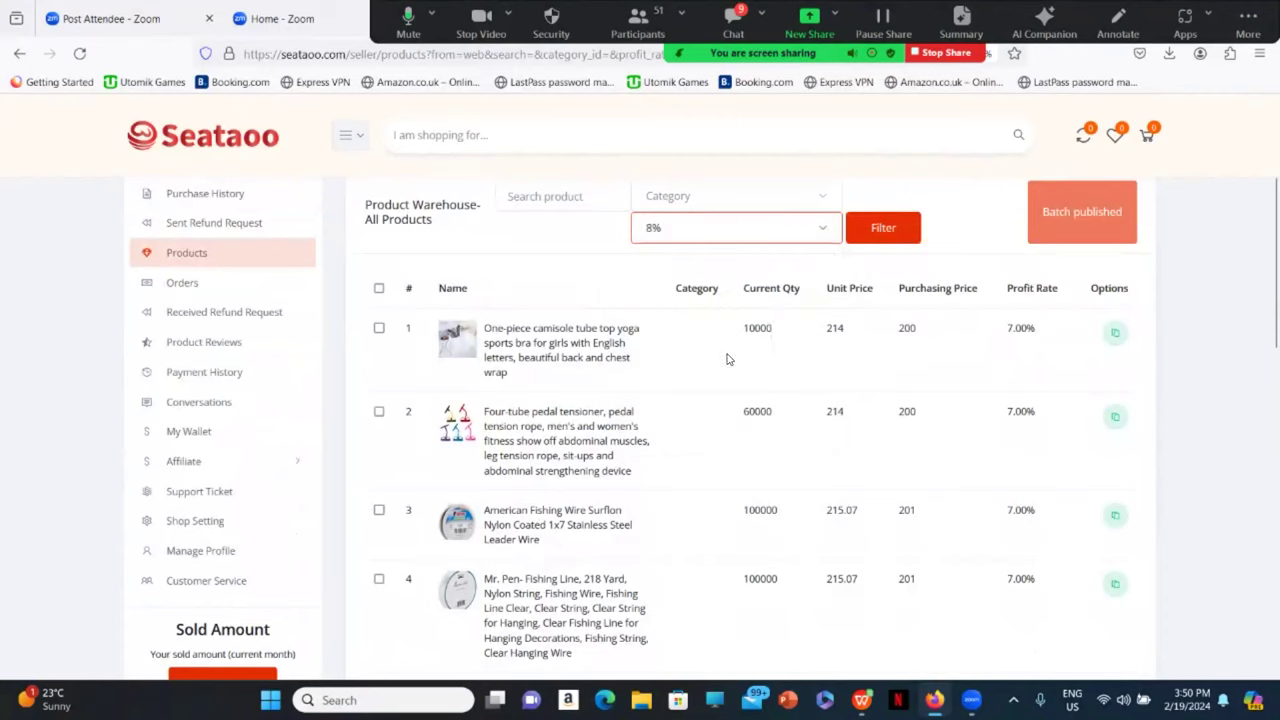
left_click(870, 235)
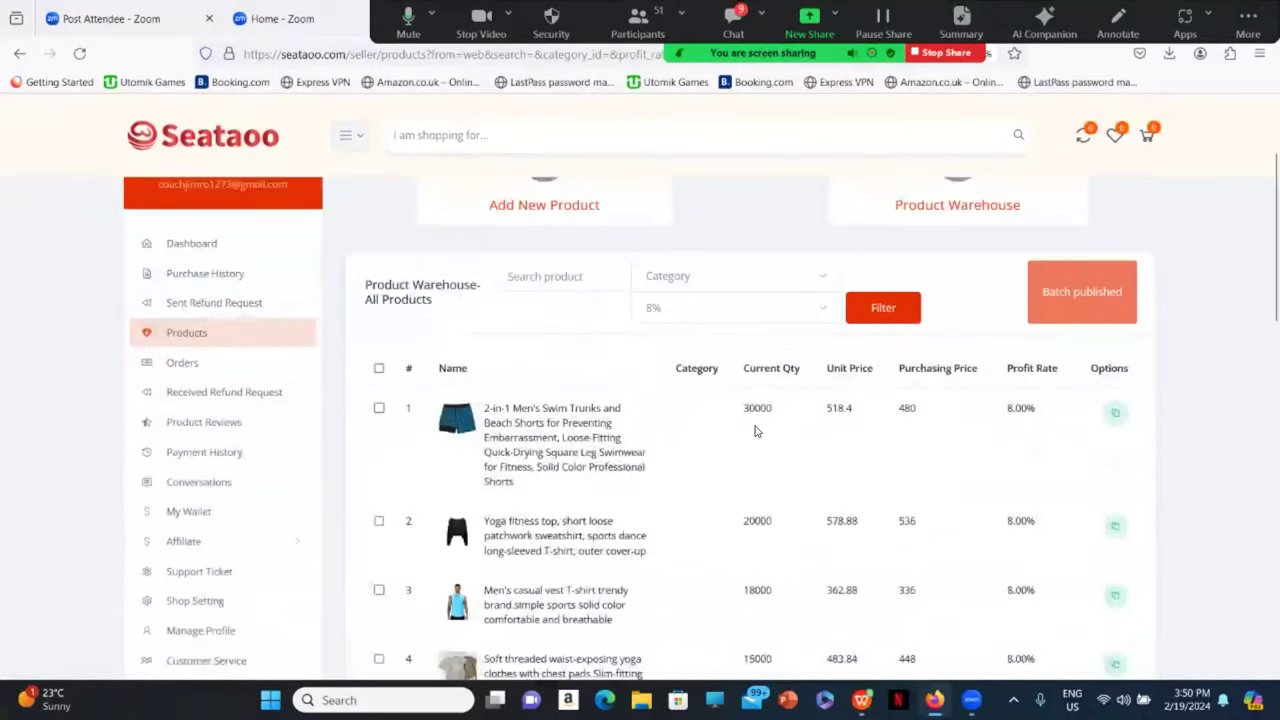
scroll(757, 428, "down", 2)
scroll(988, 346, "down", 1)
scroll(988, 346, "up", 1)
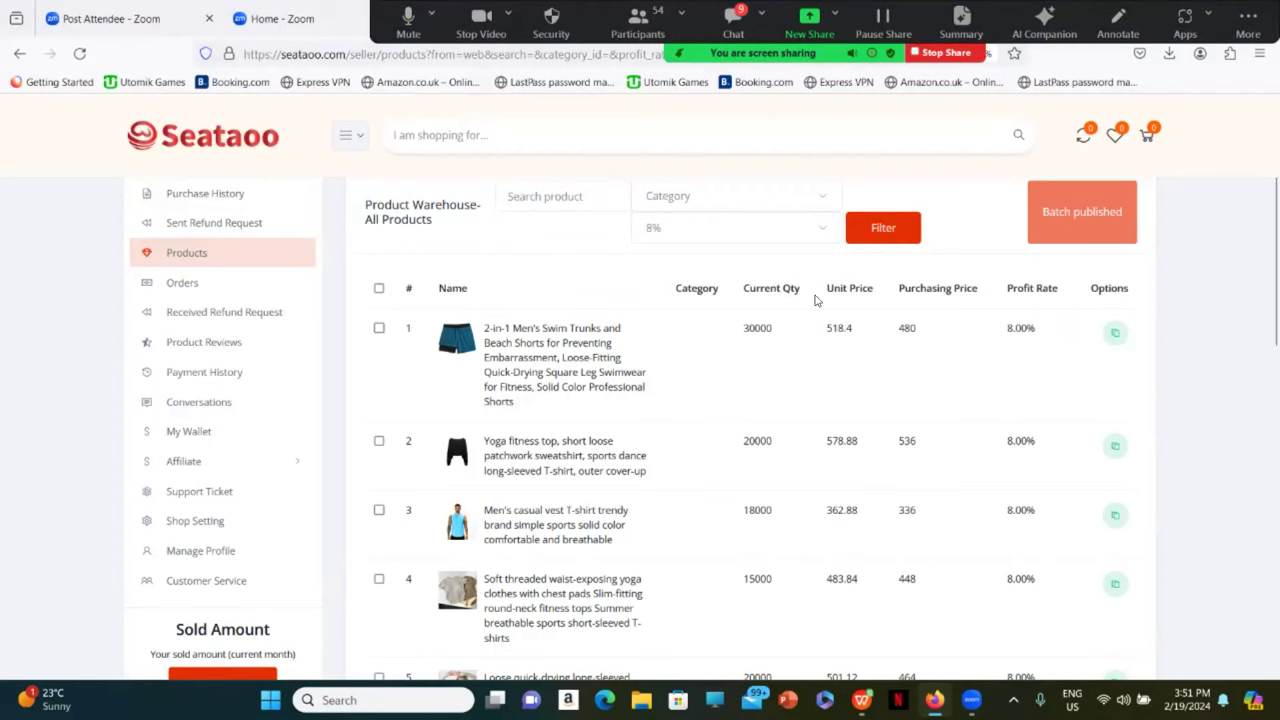
Step: Filter the warehouse products by a 10% profit rate and review their unit and purchasing prices
left_click(818, 232)
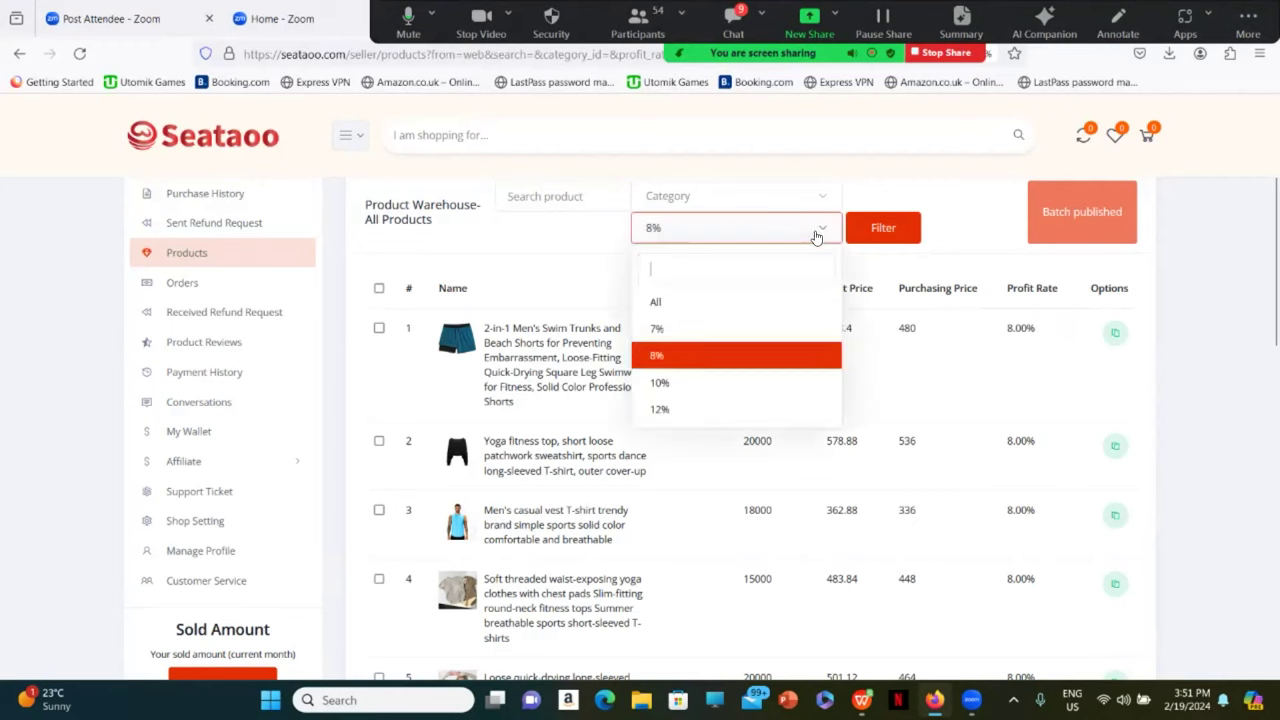
left_click(711, 381)
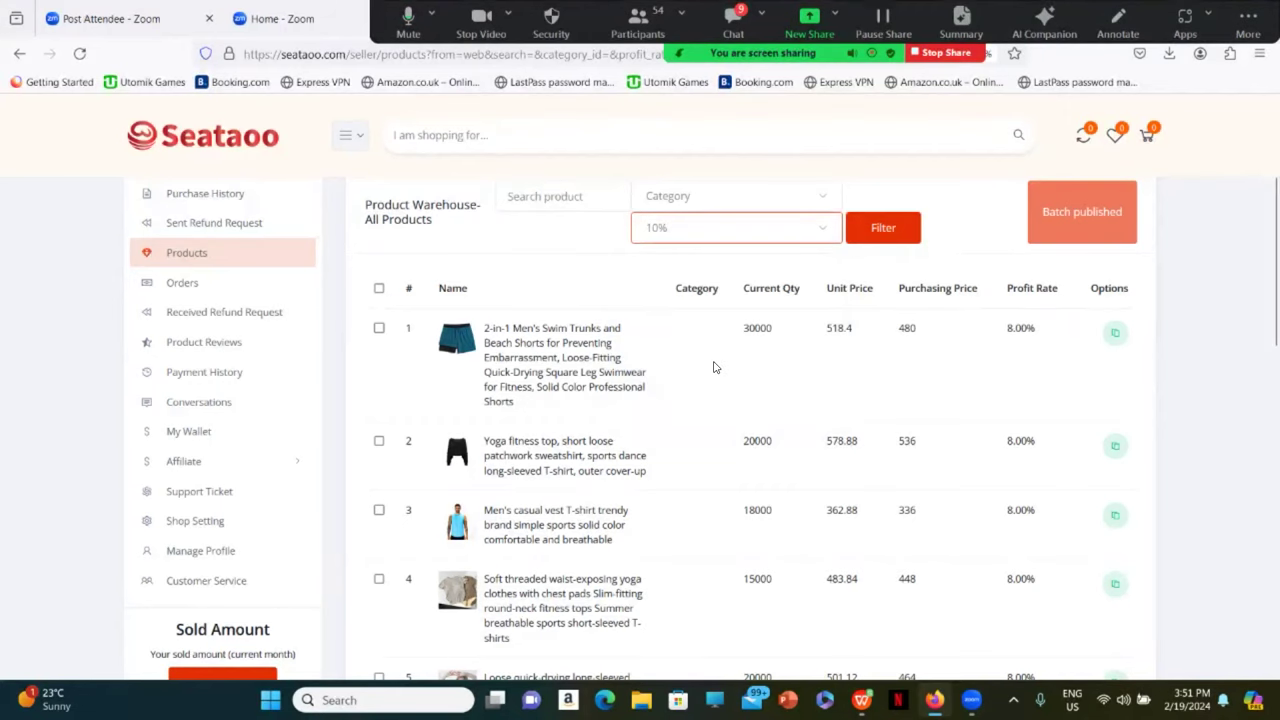
left_click(877, 232)
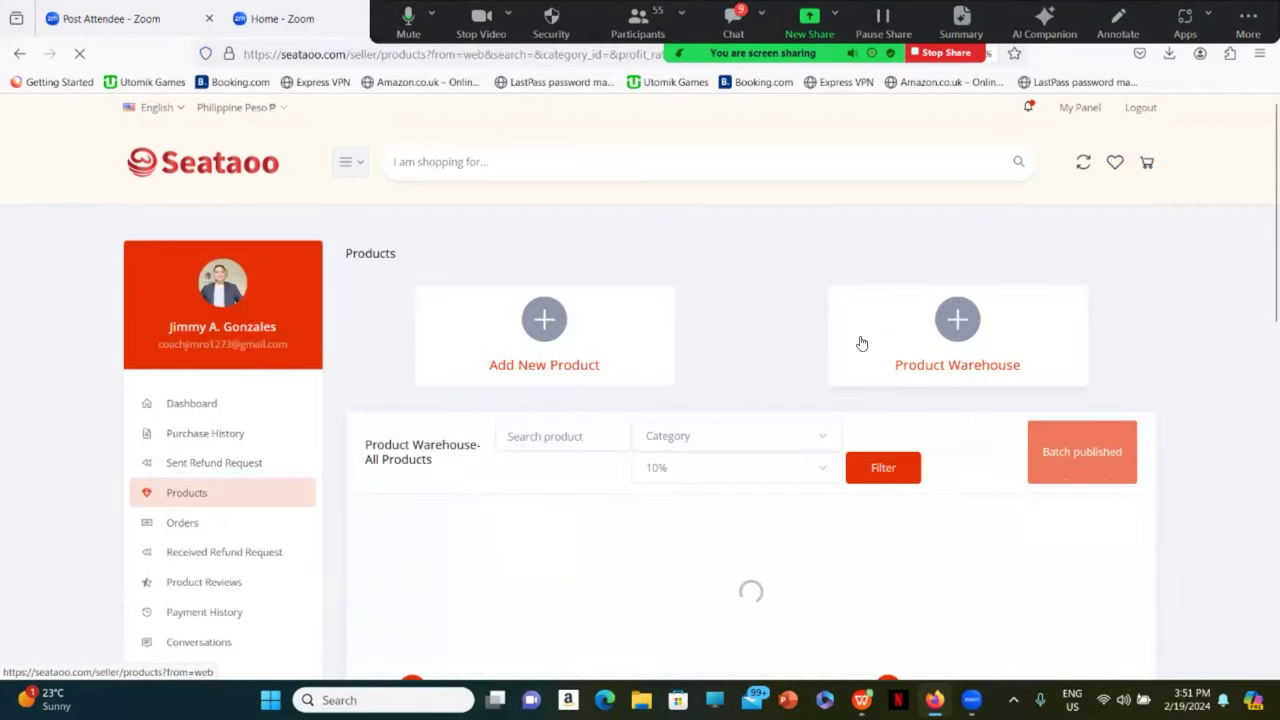
scroll(840, 354, "down", 1)
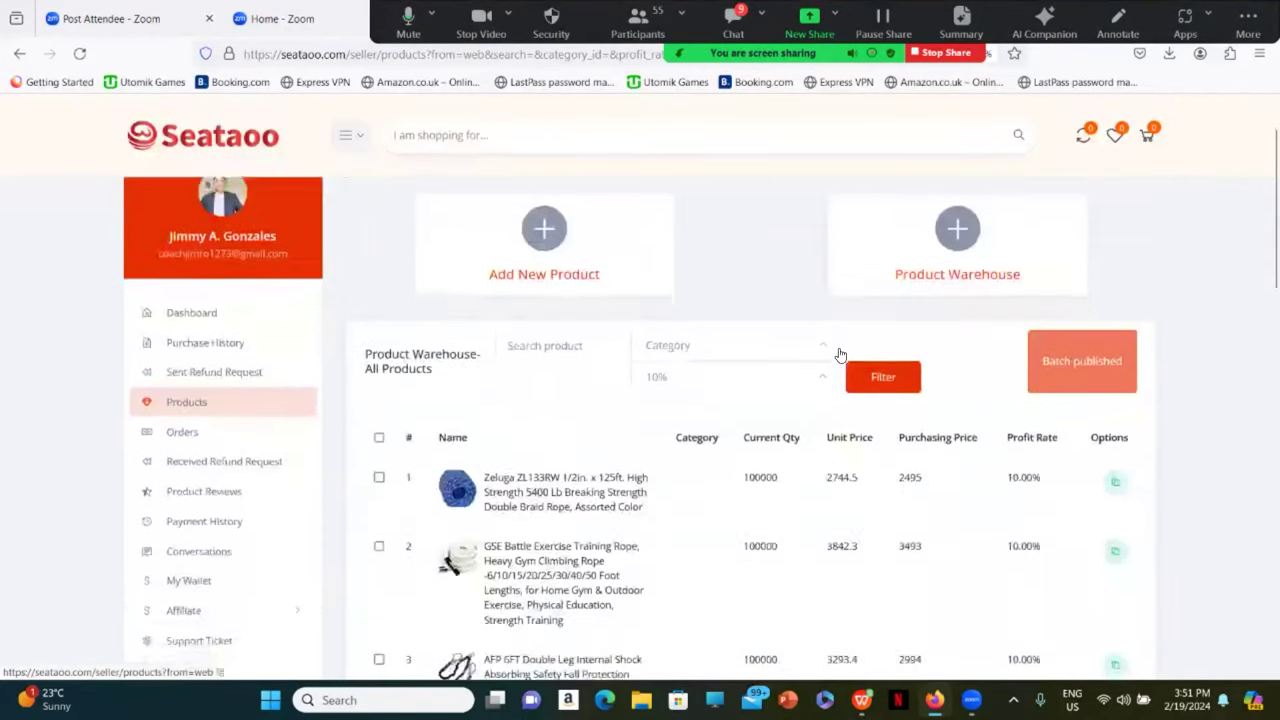
scroll(840, 354, "down", 3)
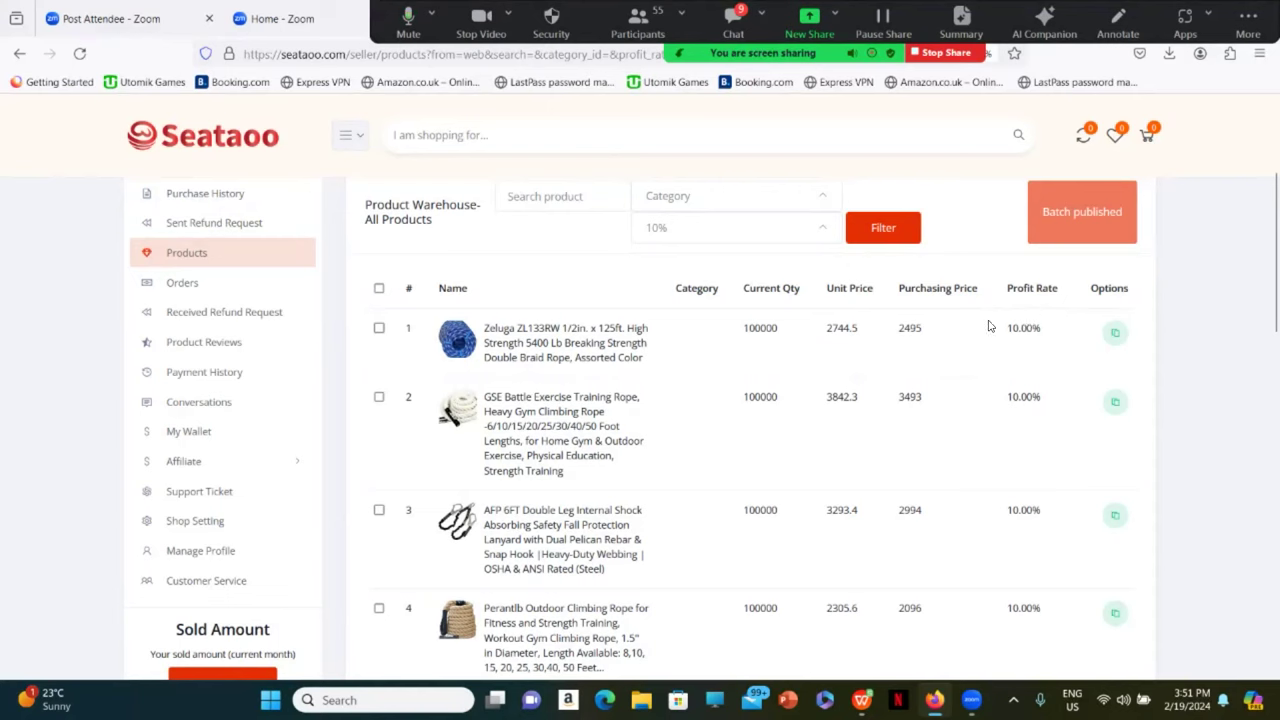
Step: Filter the warehouse products by a 12% profit rate
left_click(825, 231)
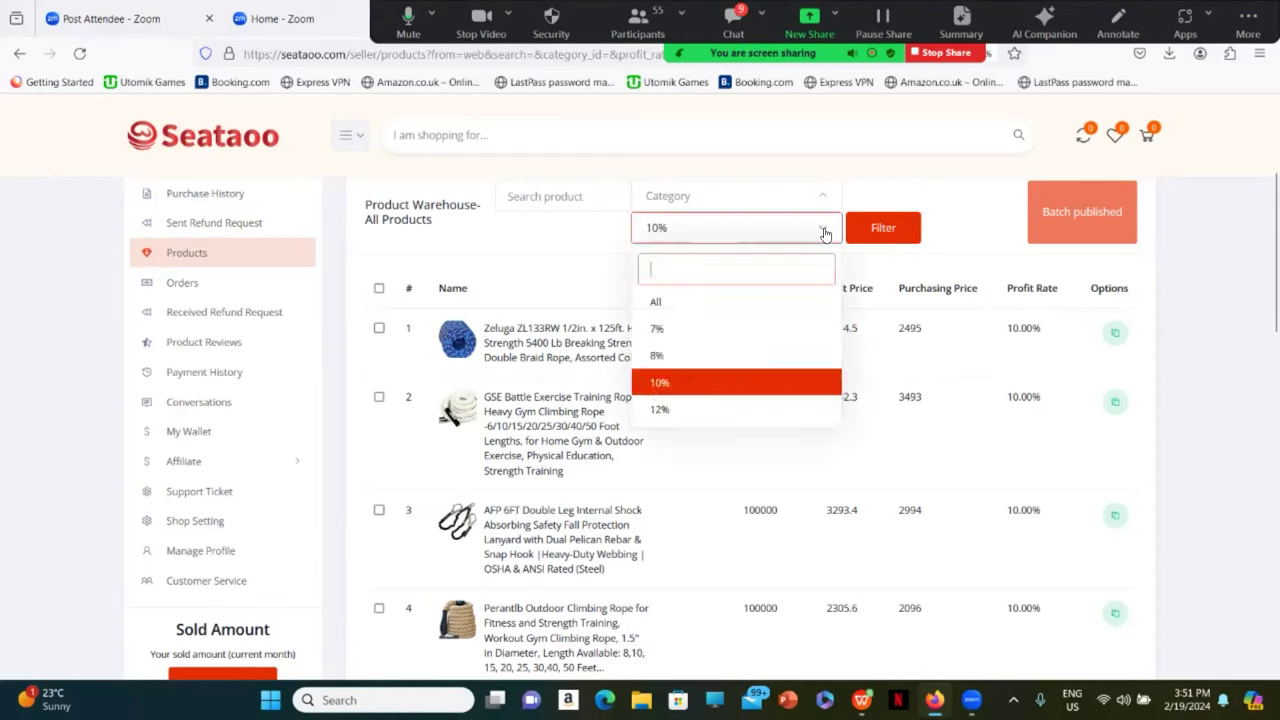
left_click(730, 403)
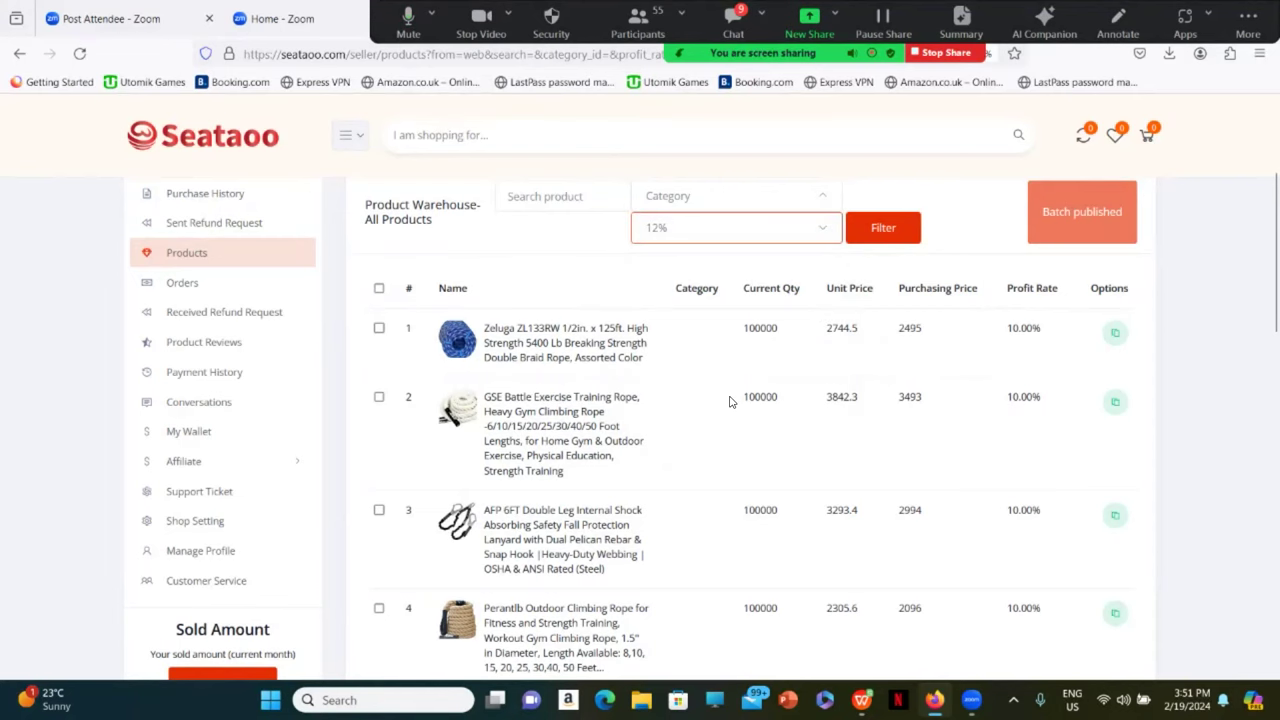
left_click(880, 236)
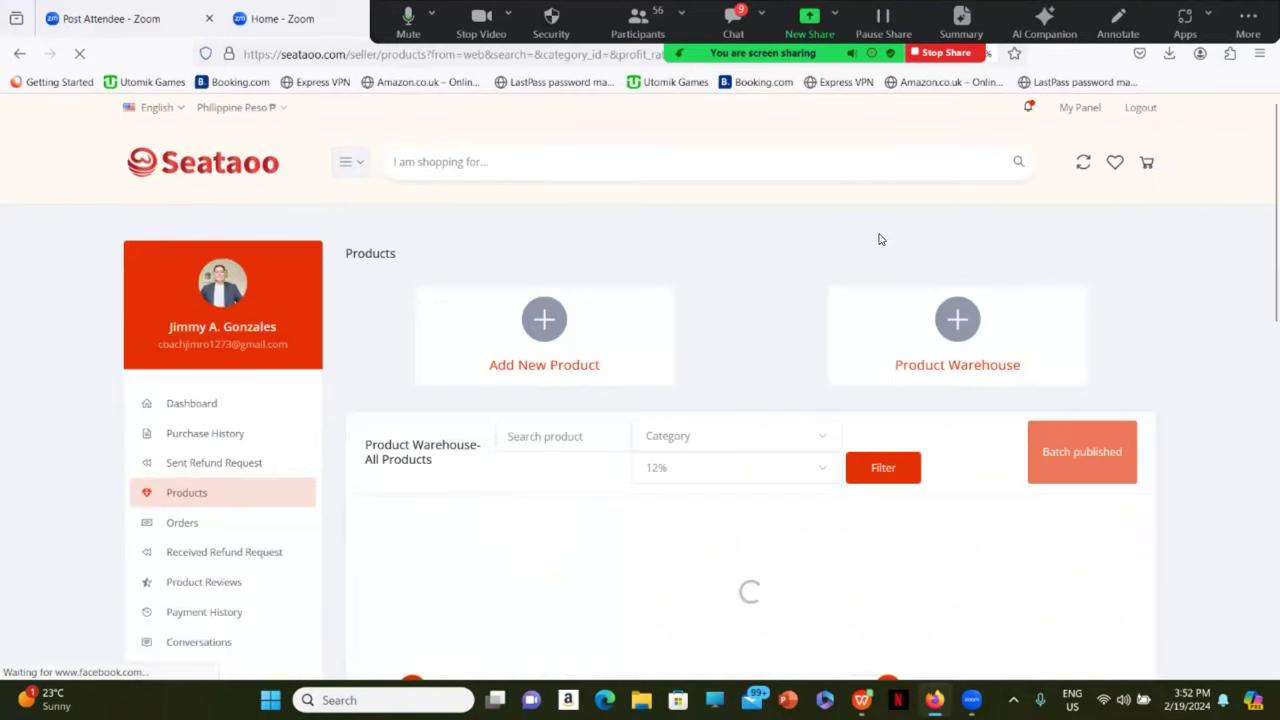
Step: Examine the 12% product list down to its page links, comparing unit prices with purchasing prices
scroll(842, 505, "down", 3)
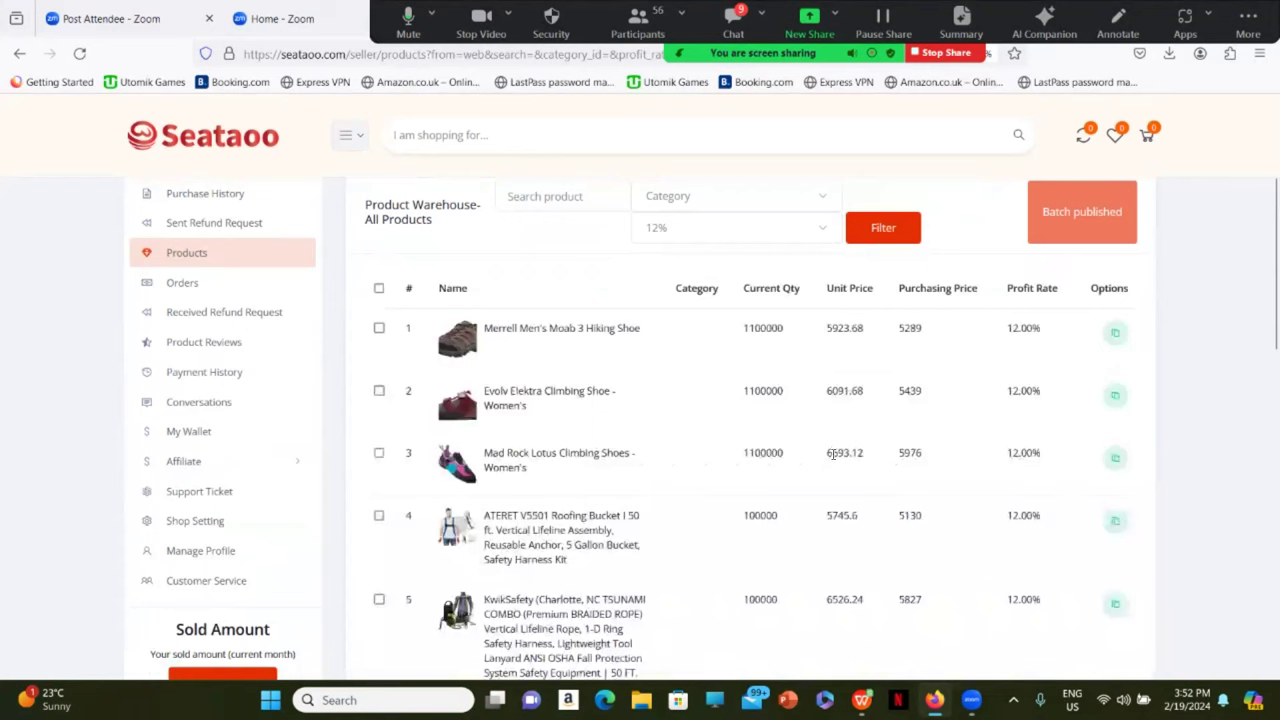
scroll(845, 378, "down", 3)
scroll(845, 378, "down", 6)
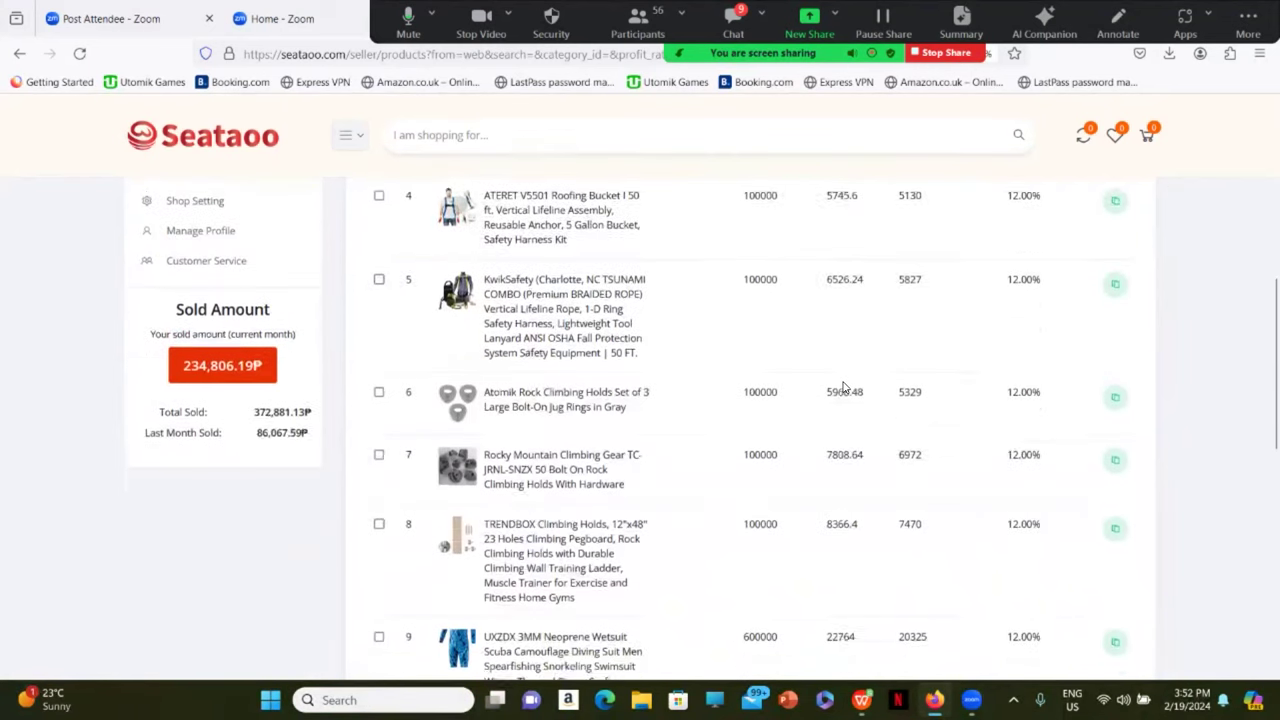
scroll(817, 416, "up", 10)
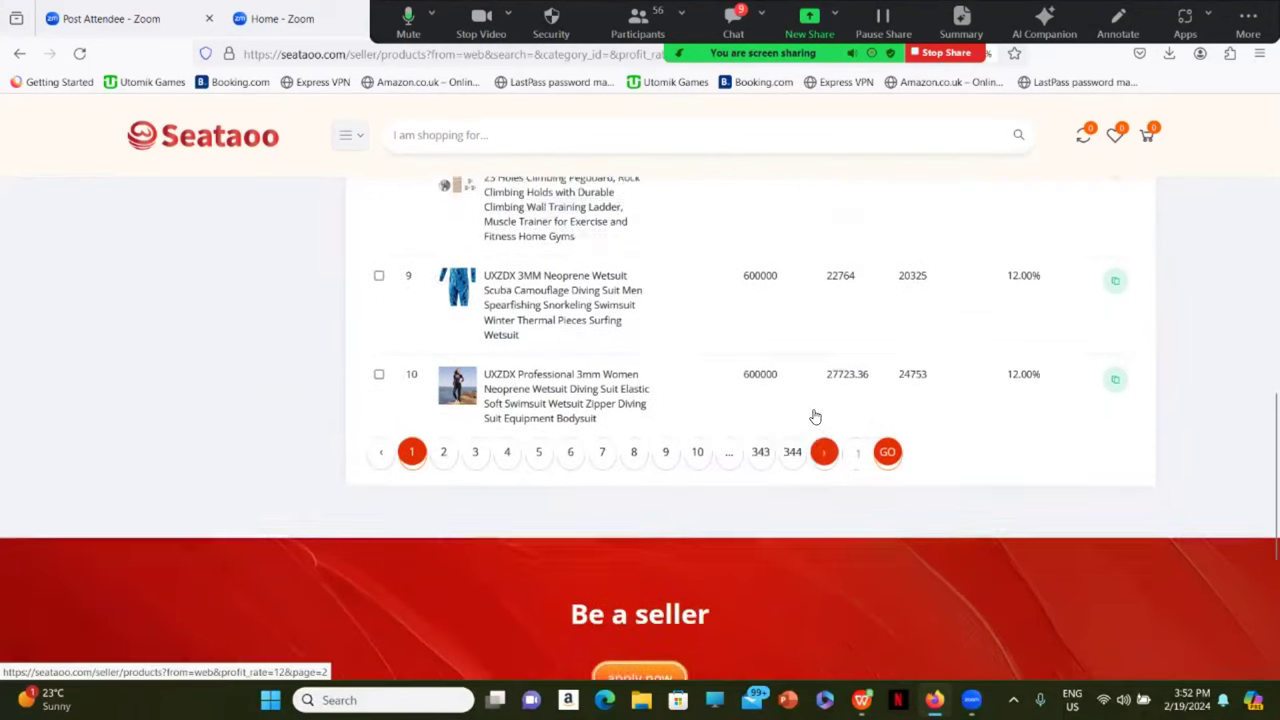
scroll(812, 415, "up", 3)
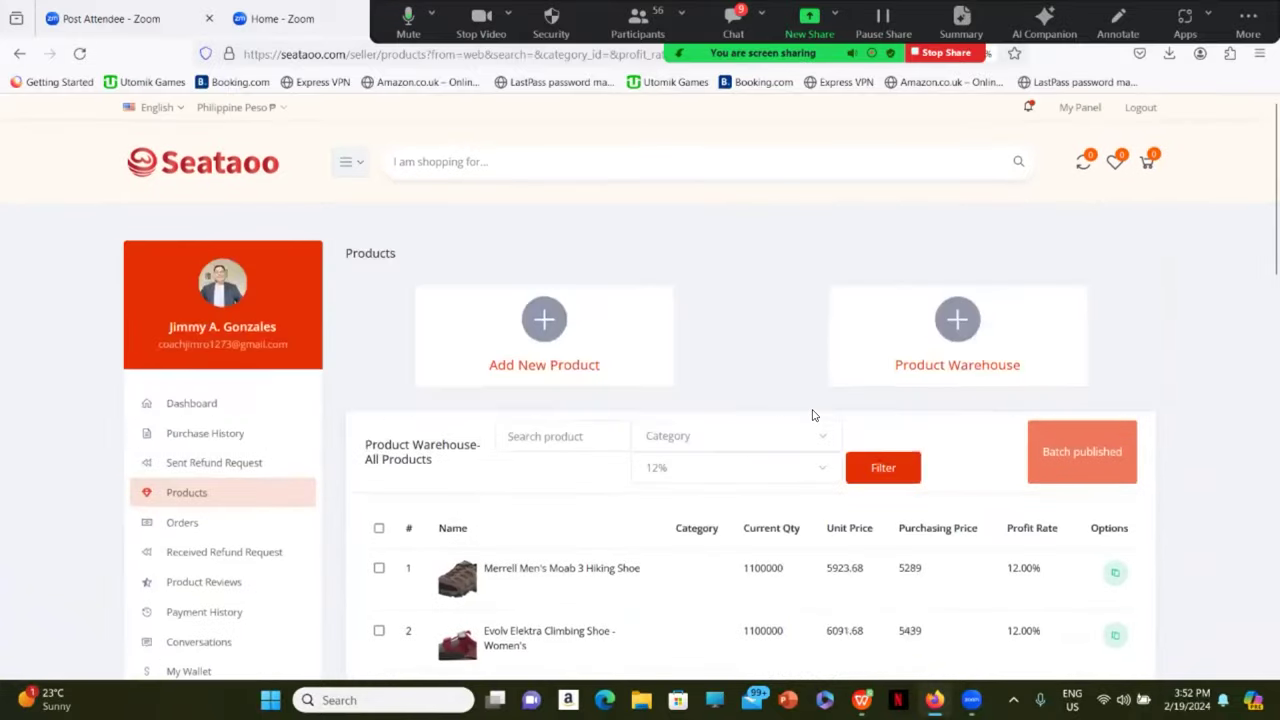
scroll(812, 415, "down", 3)
scroll(812, 415, "up", 2)
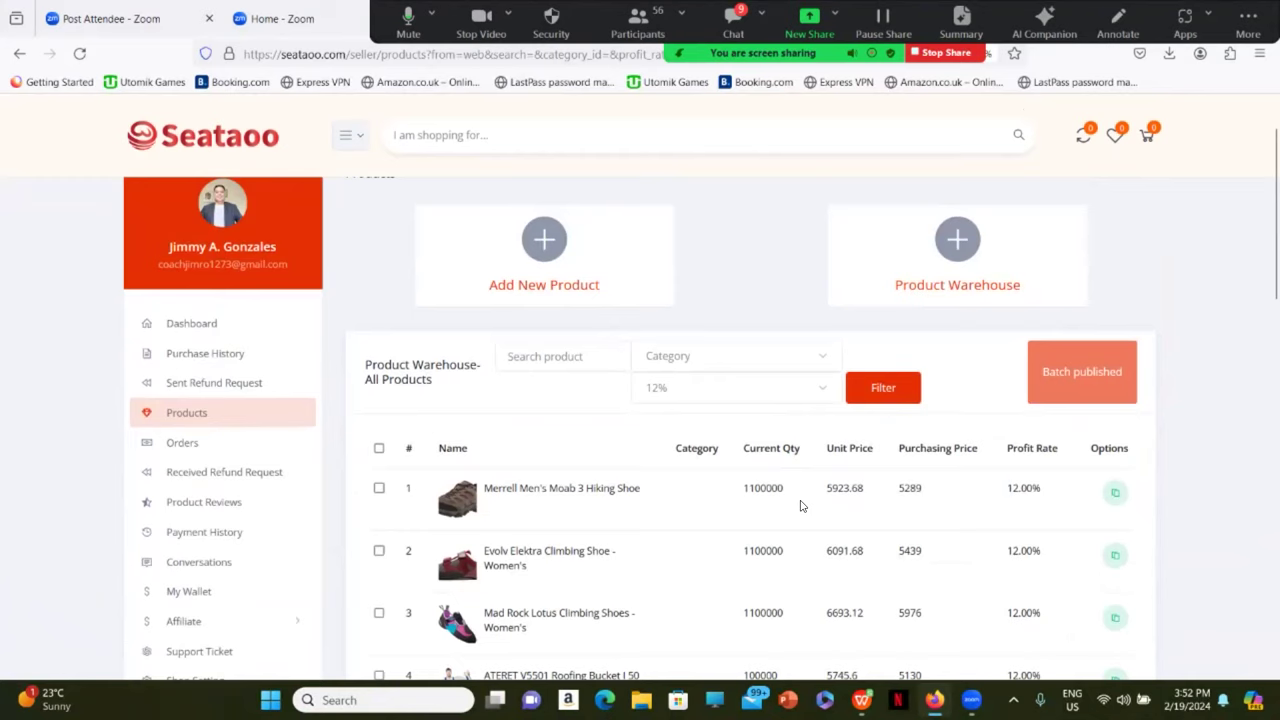
scroll(815, 502, "down", 1)
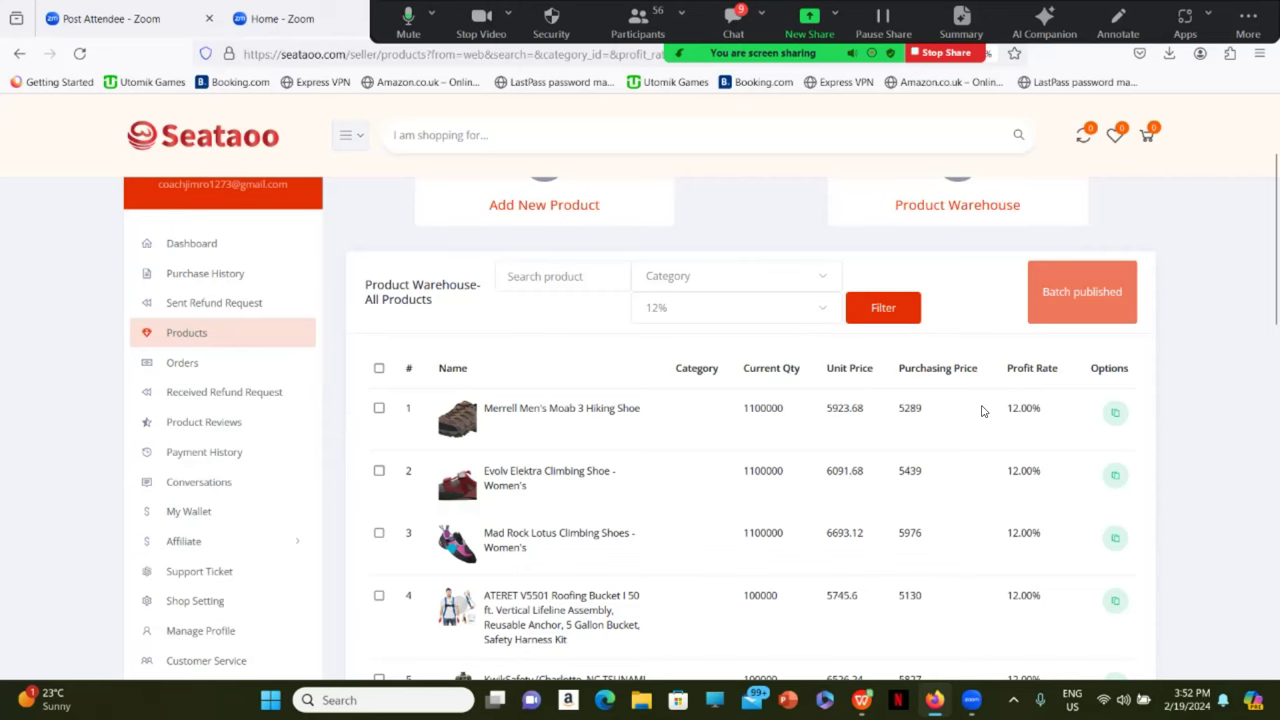
Step: Examine the 12% profit rate product list through to its page links, then return to the filter controls above it
scroll(985, 412, "down", 2)
scroll(1008, 437, "up", 2)
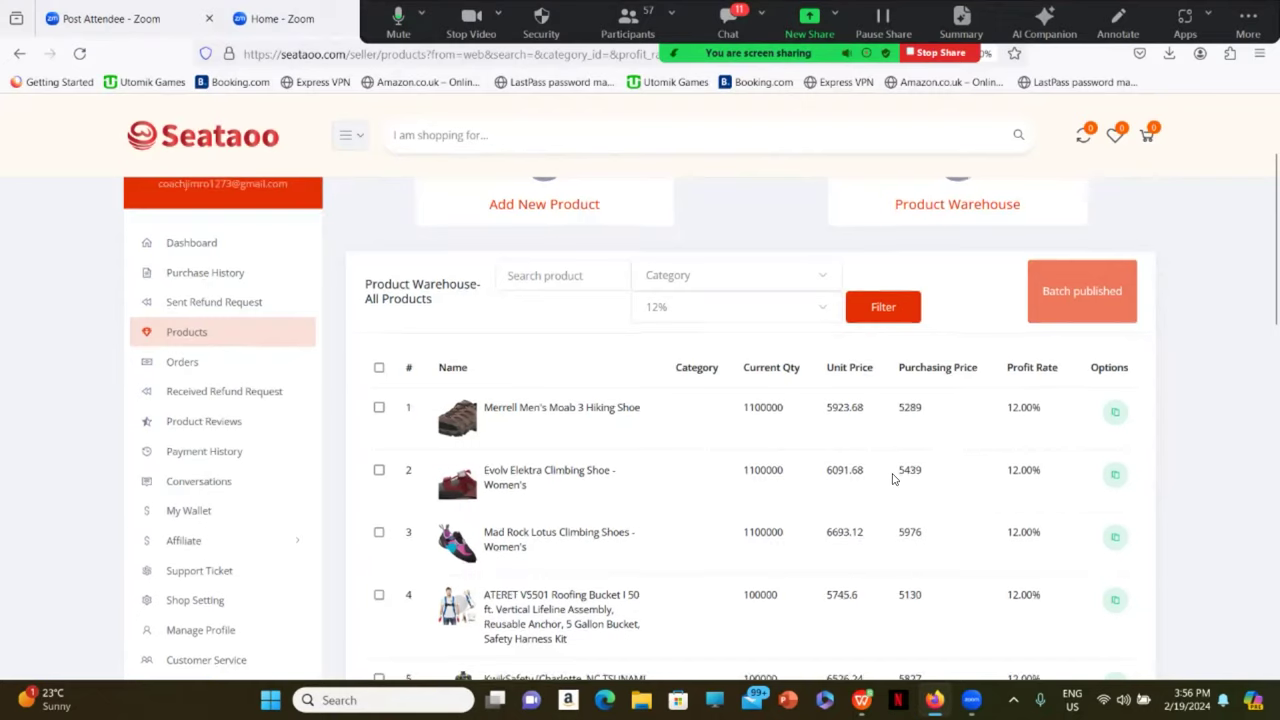
scroll(893, 479, "down", 3)
scroll(893, 479, "down", 2)
scroll(893, 479, "down", 2)
scroll(893, 479, "up", 4)
scroll(893, 479, "down", 6)
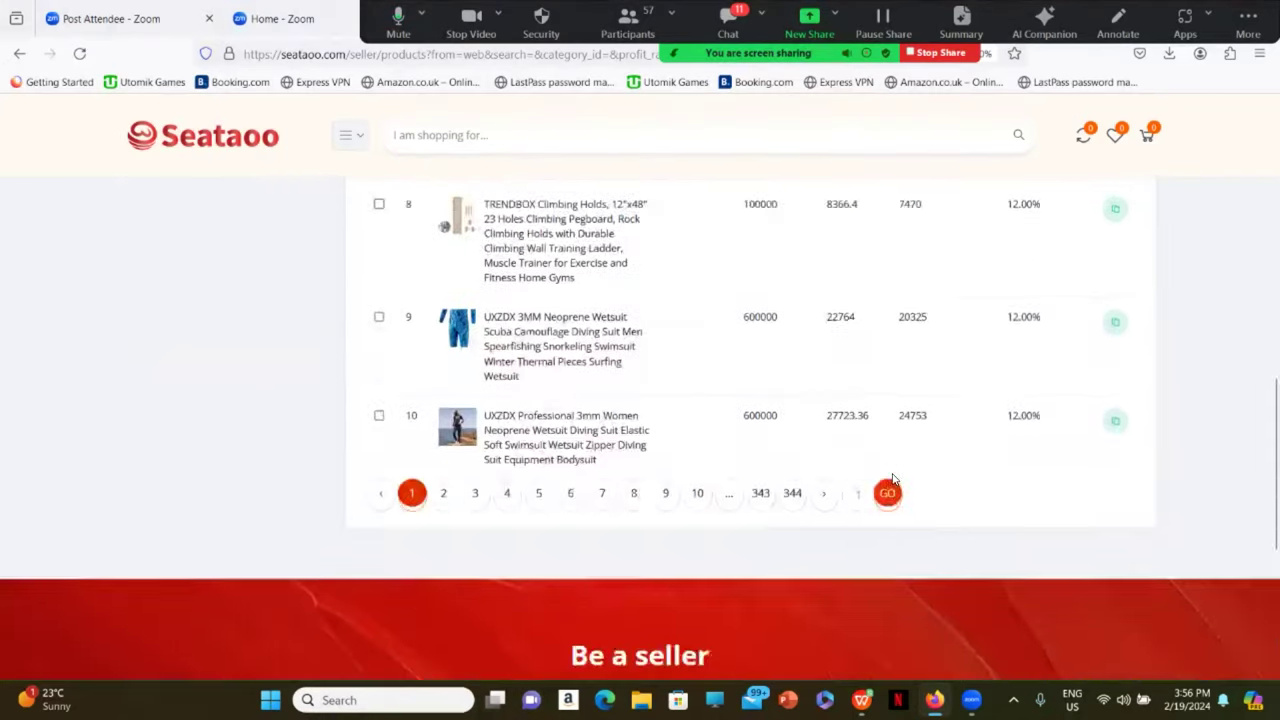
scroll(893, 479, "up", 2)
scroll(893, 479, "up", 10)
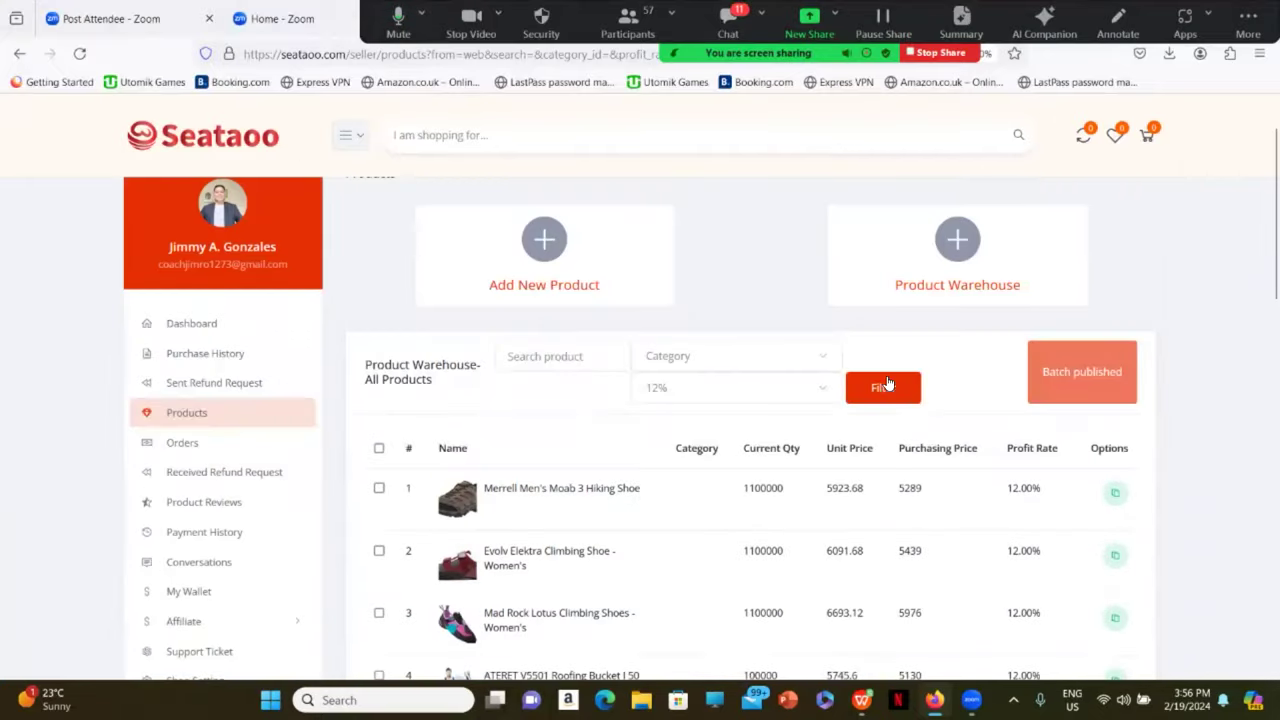
scroll(740, 499, "down", 1)
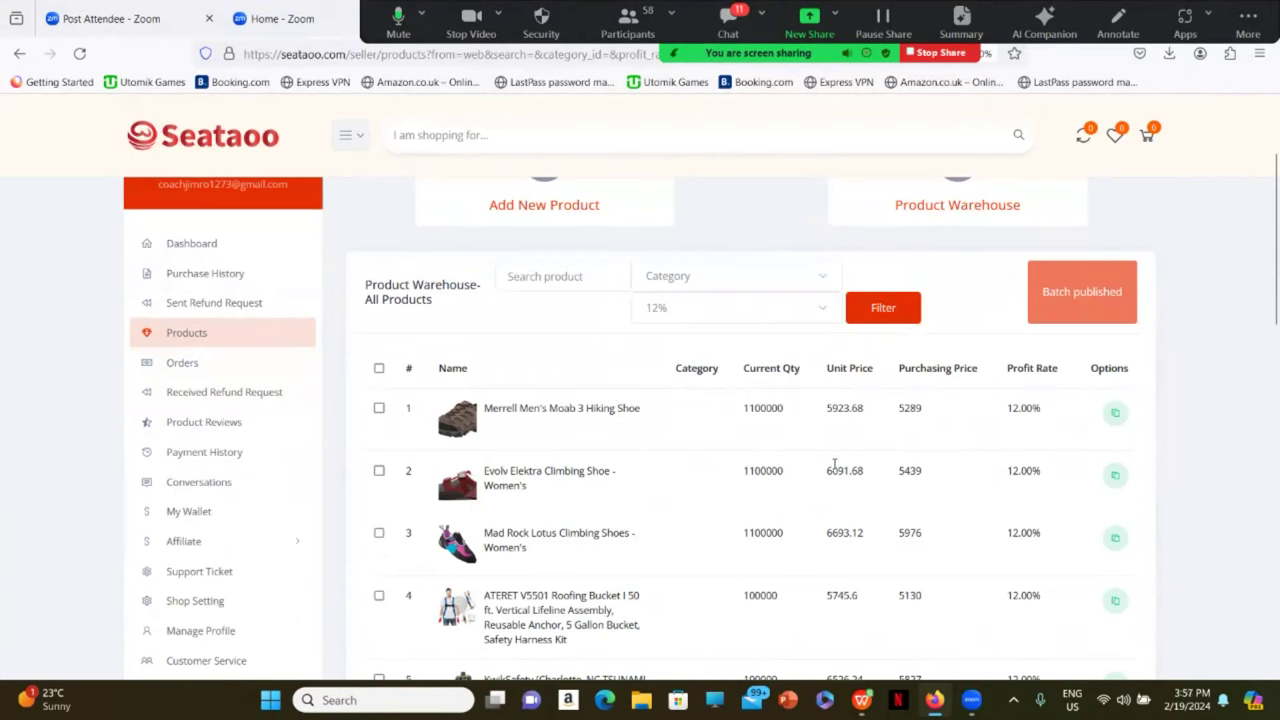
Step: Filter the warehouse products by a 7% profit rate and review the first page of results
left_click(815, 309)
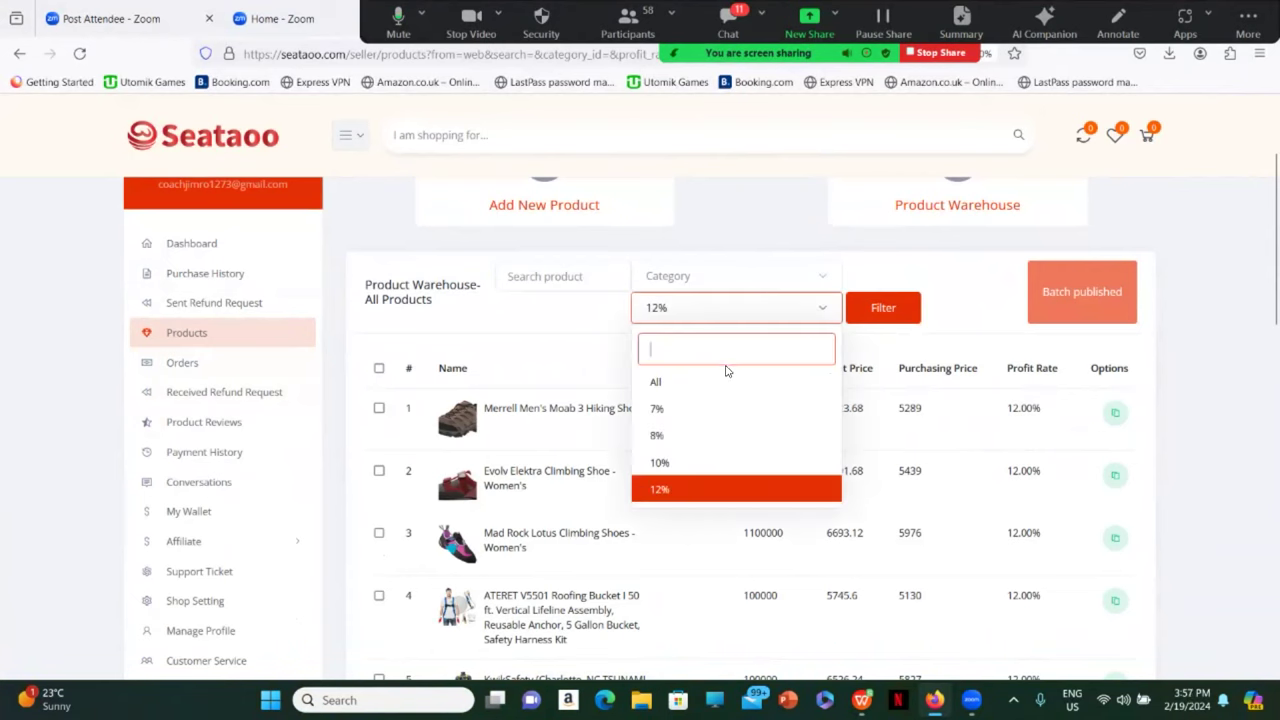
left_click(713, 408)
left_click(880, 312)
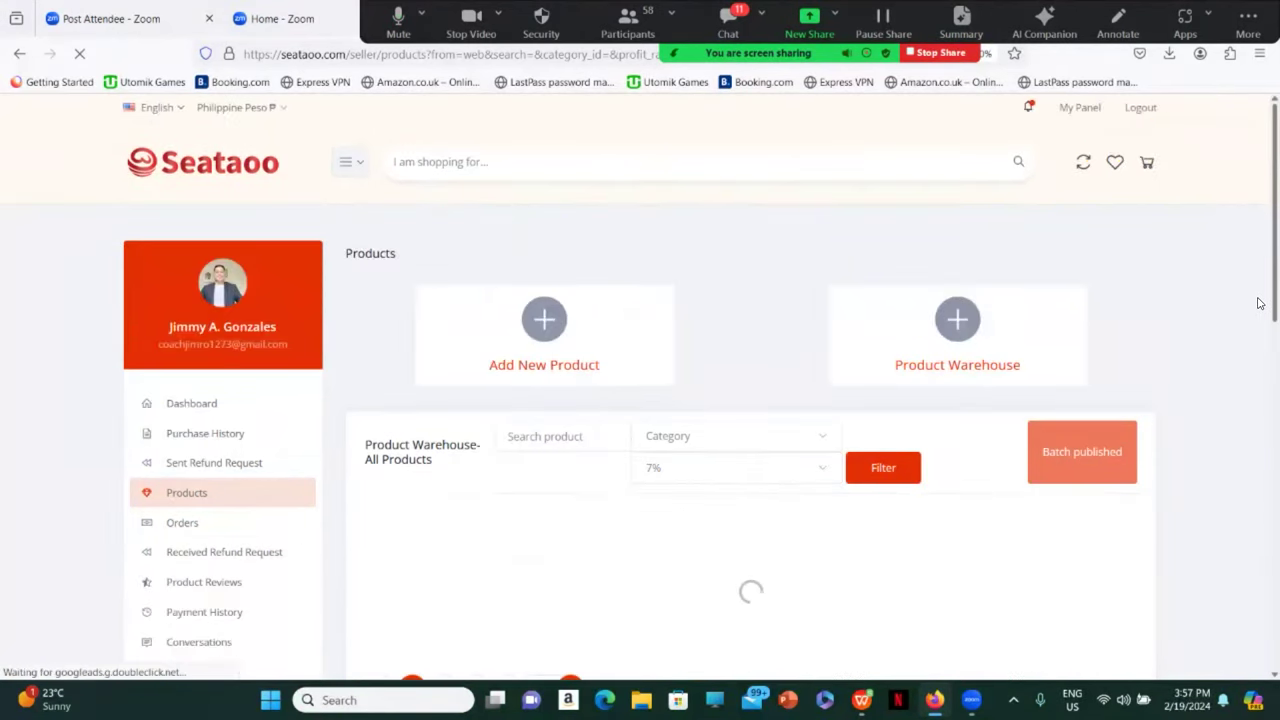
scroll(1259, 313, "down", 5)
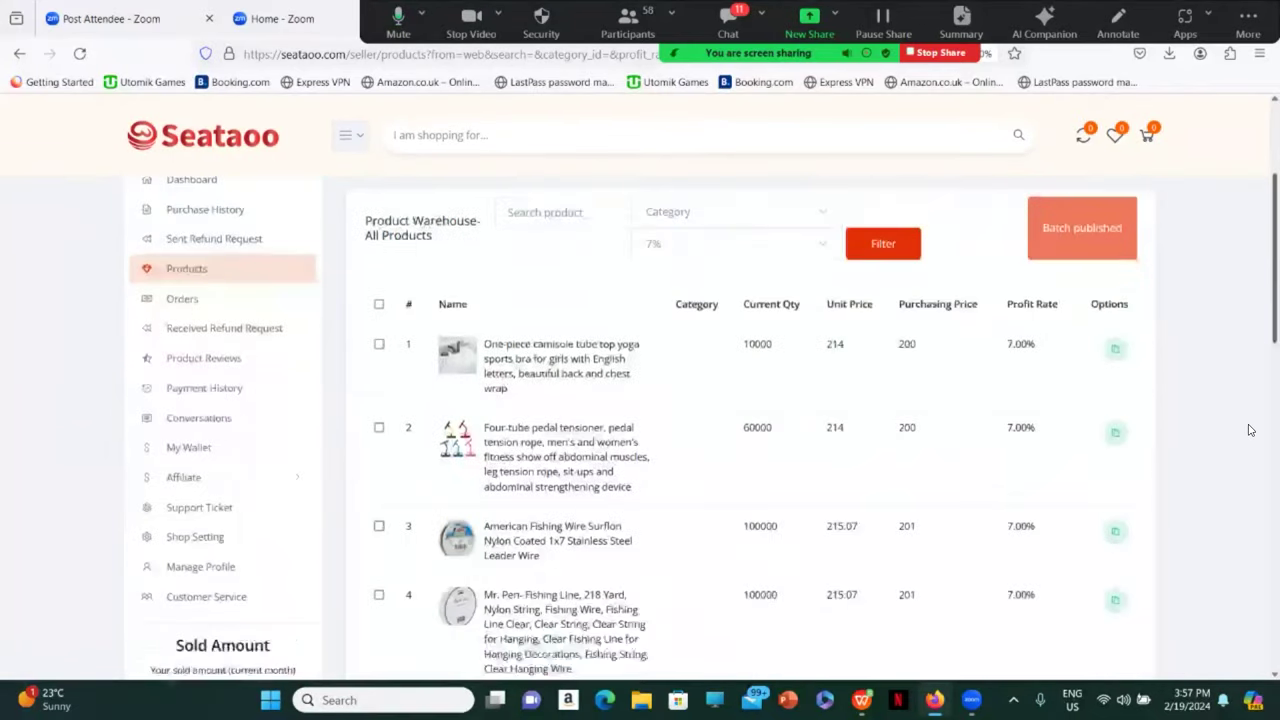
scroll(817, 449, "up", 4)
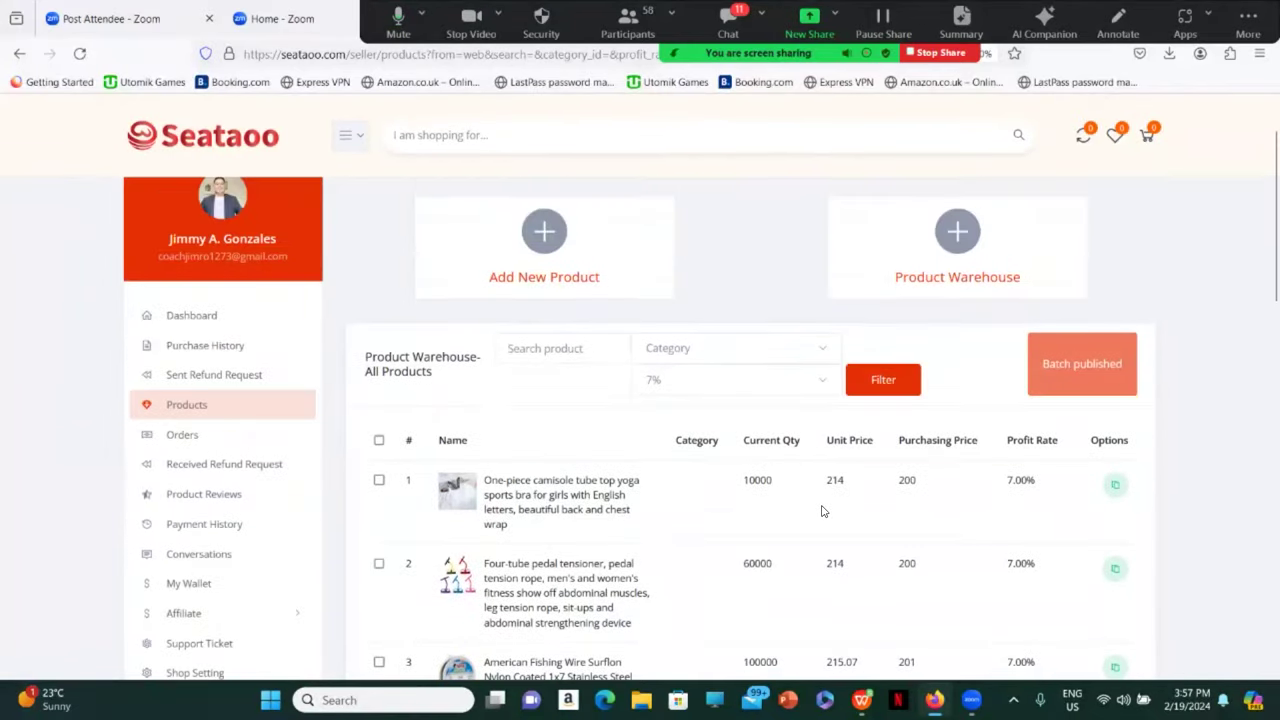
scroll(822, 510, "down", 3)
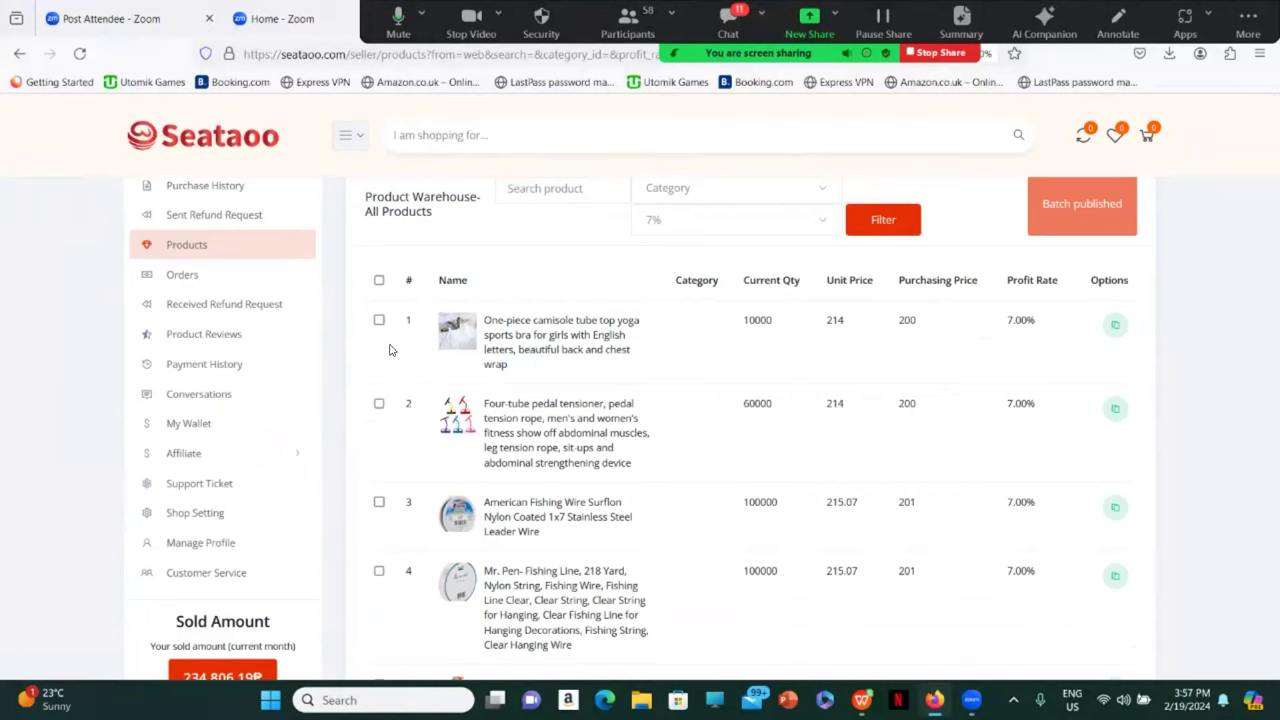
scroll(540, 470, "down", 10)
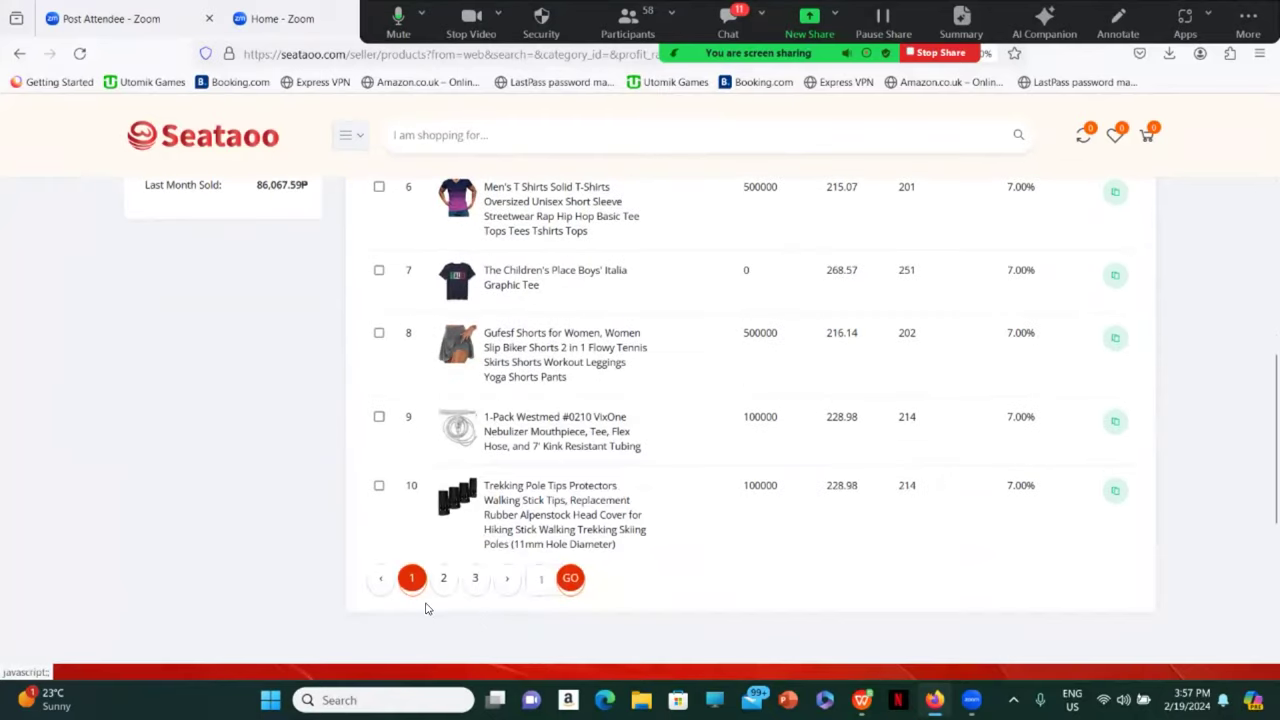
scroll(480, 588, "up", 10)
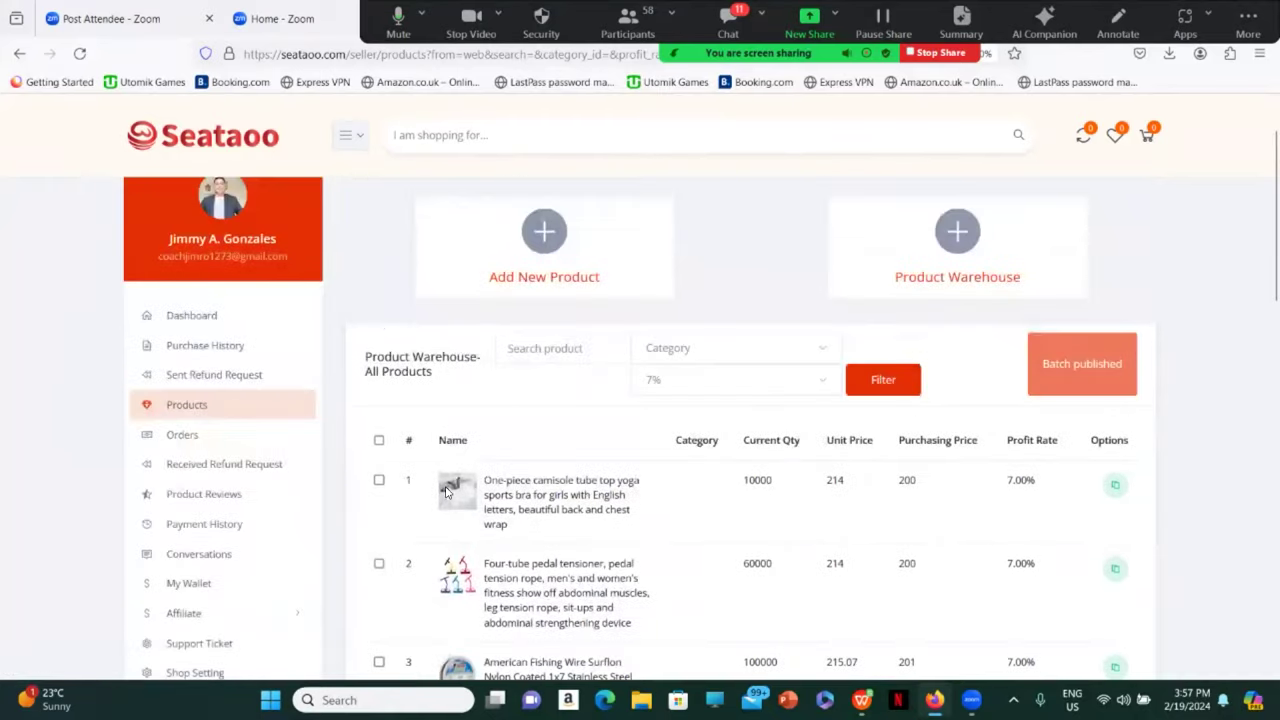
Step: Select the first five products in the 7% profit rate list, from the one-piece camisole to the Jockey crew tee
scroll(474, 439, "down", 2)
left_click(379, 320)
left_click(379, 403)
left_click(379, 502)
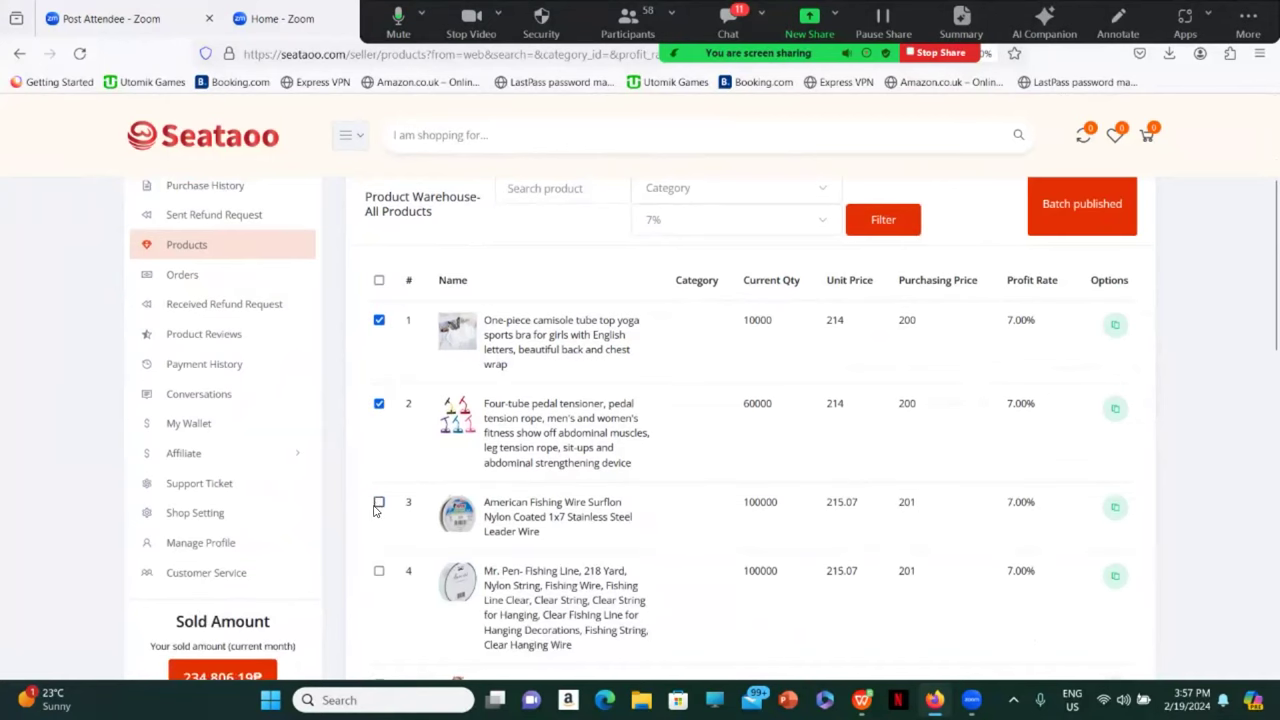
left_click(379, 571)
scroll(379, 565, "down", 2)
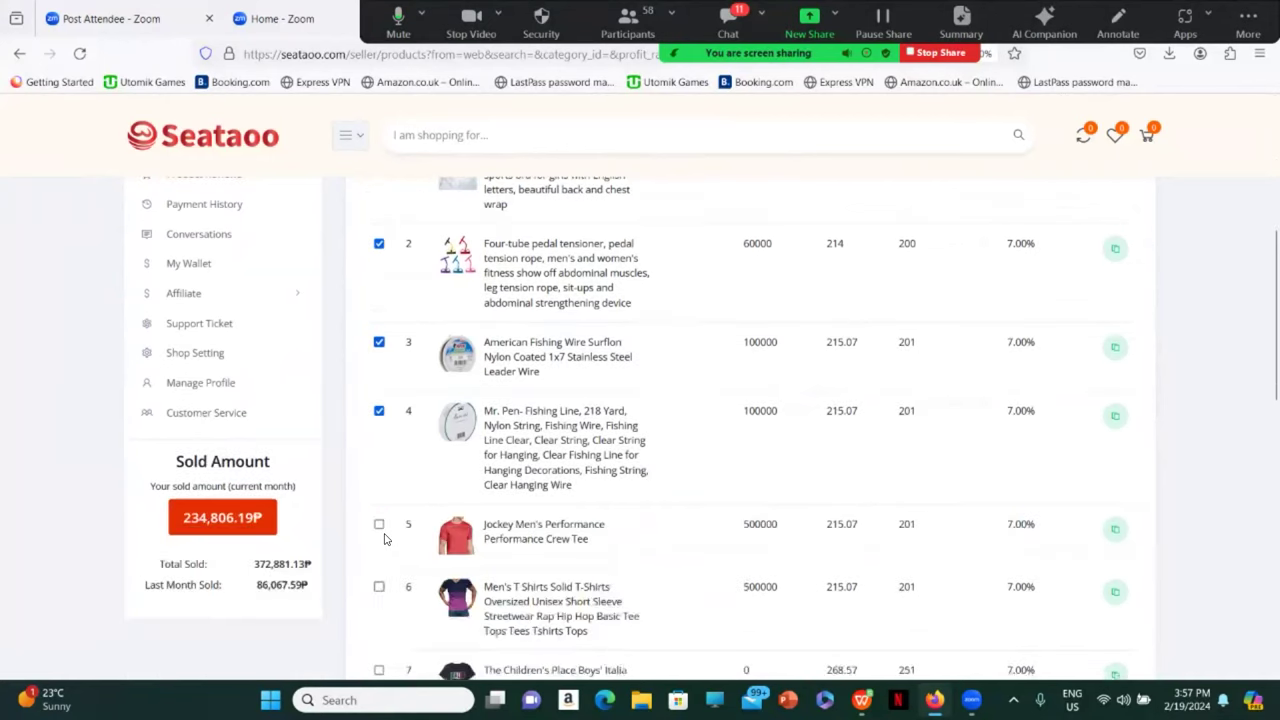
left_click(379, 525)
scroll(408, 540, "down", 5)
Step: Request batch publishing of the five selected products, then dismiss the confirmation without submitting it
scroll(1131, 537, "up", 10)
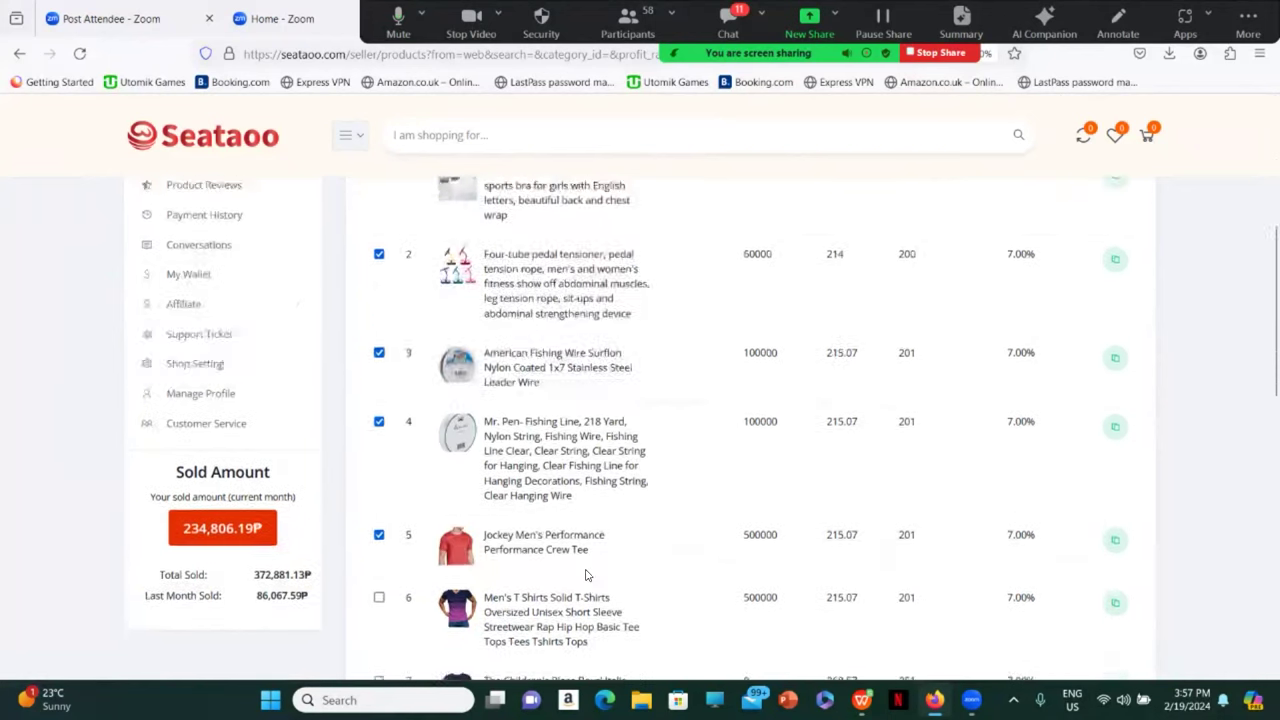
left_click(1080, 463)
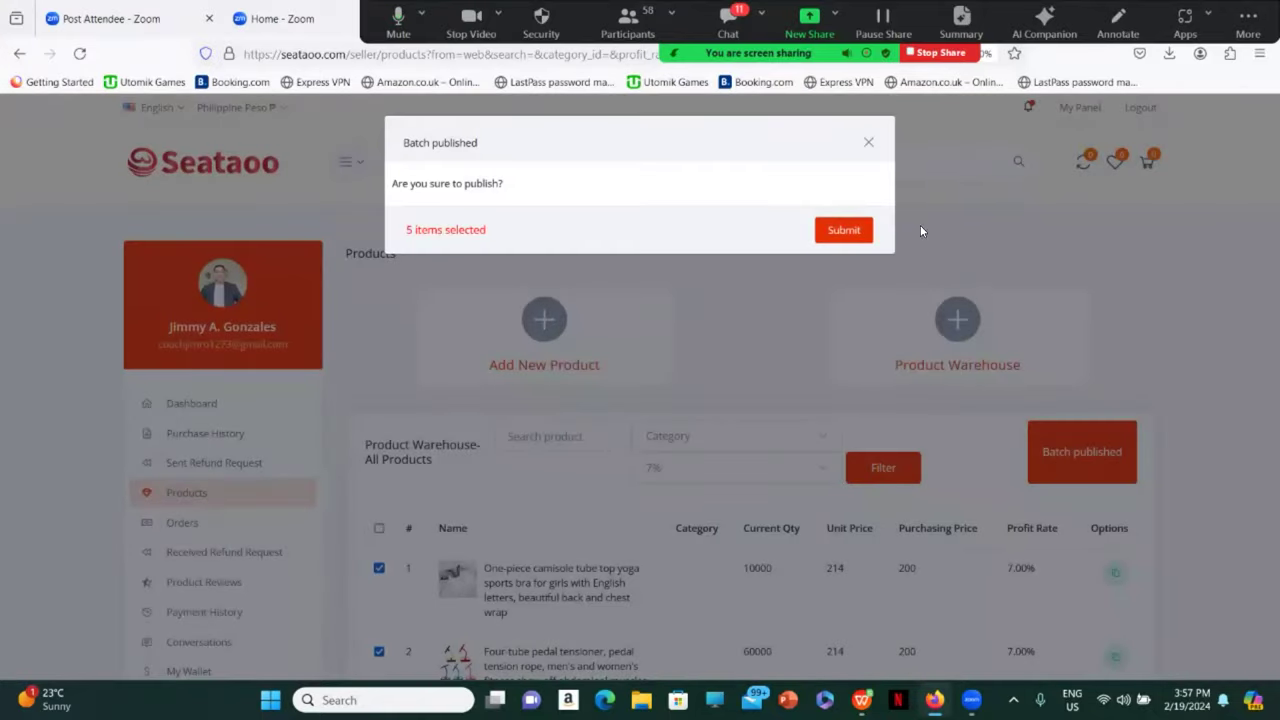
left_click(868, 142)
Step: Open page 2 of the 7% profit rate products and review its items down to the page links
scroll(931, 534, "down", 2)
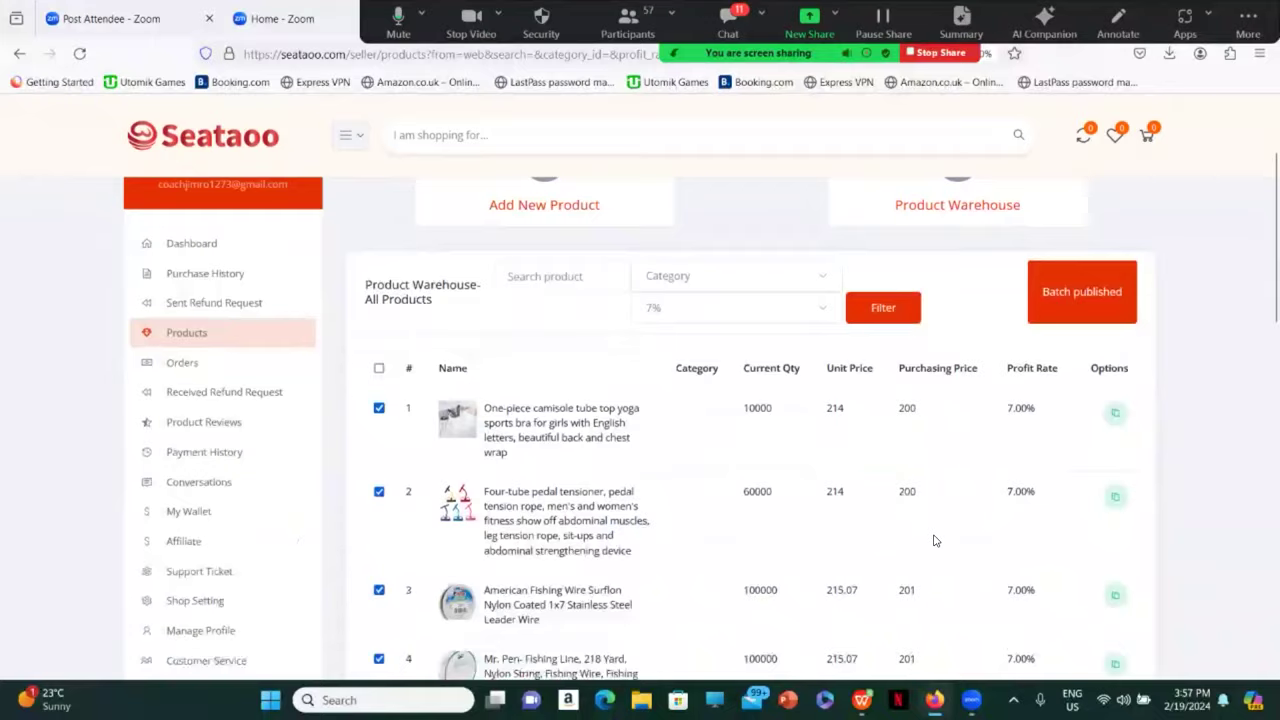
scroll(934, 540, "down", 10)
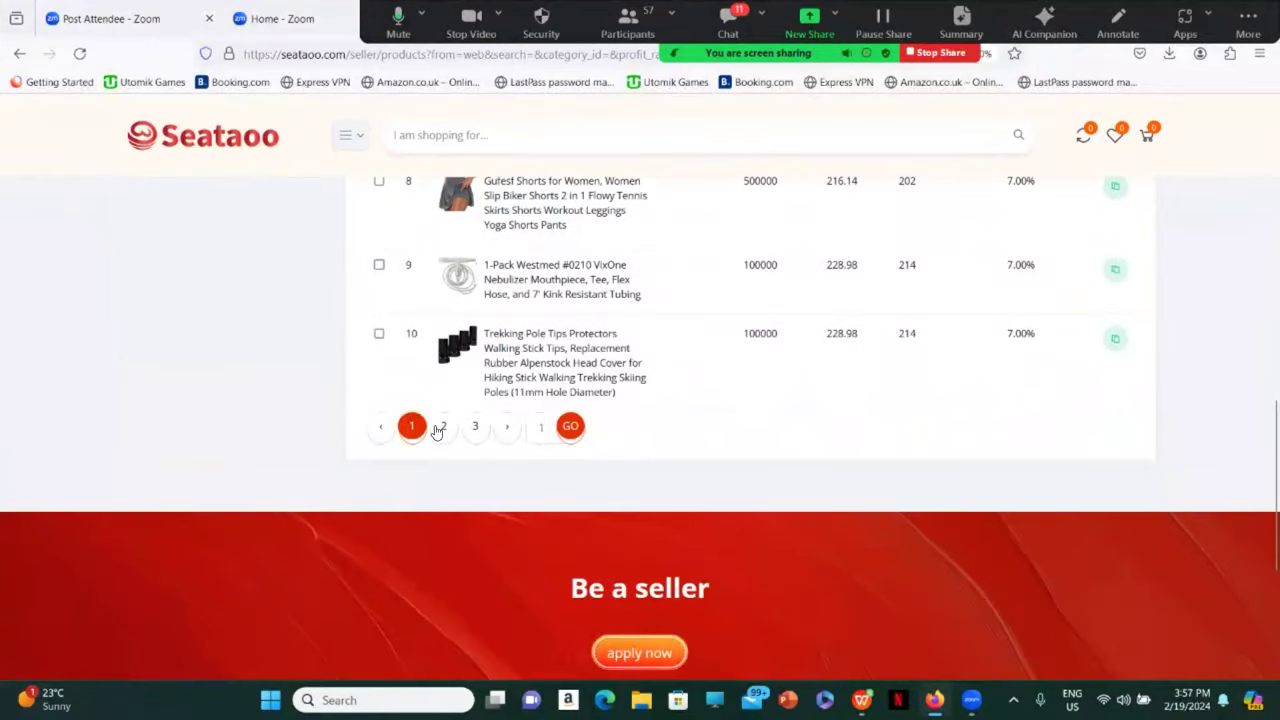
left_click(443, 428)
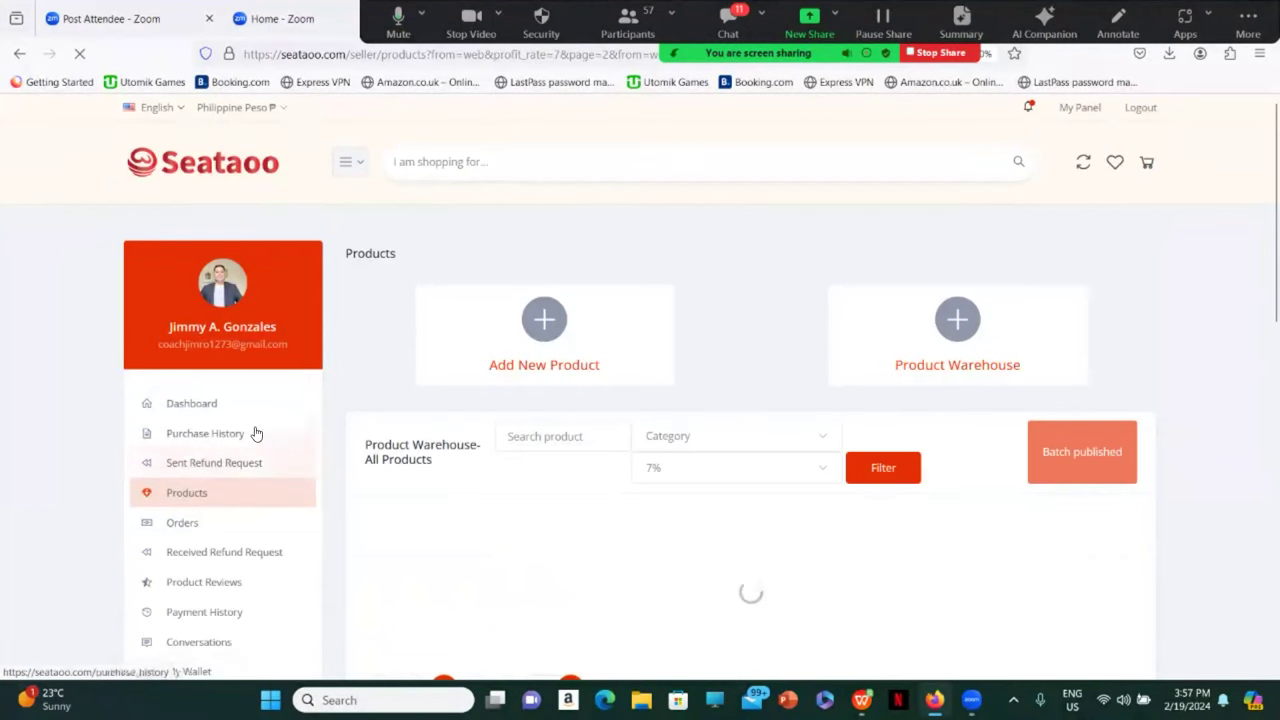
scroll(475, 362, "down", 5)
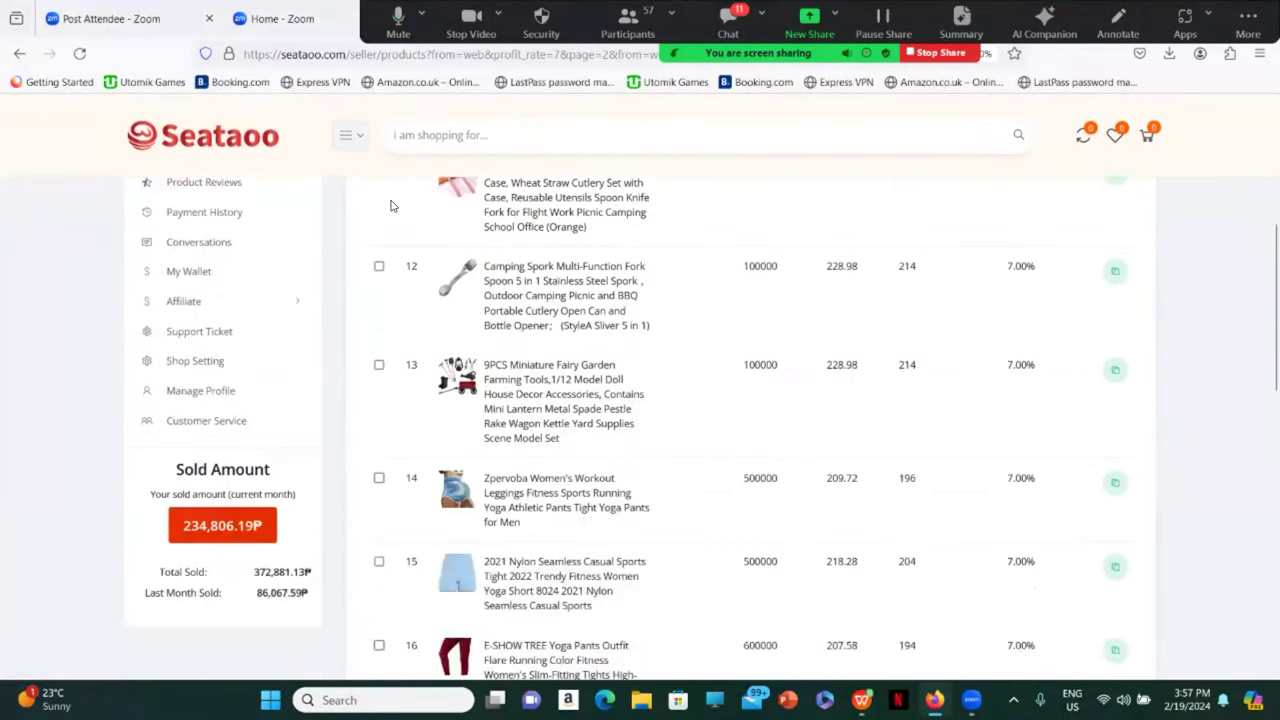
scroll(475, 362, "down", 7)
Step: Open page 3 of the 7% profit rate products and review the remaining items and their prices
left_click(474, 392)
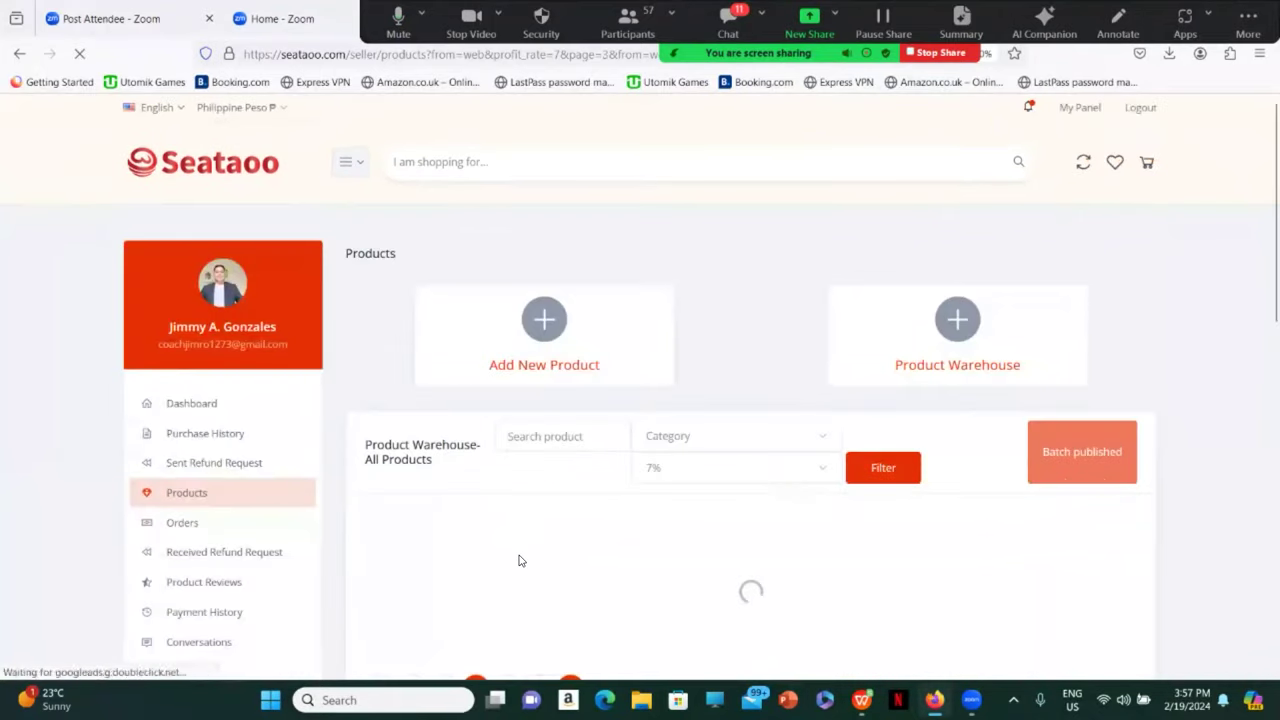
scroll(563, 573, "down", 2)
scroll(563, 573, "down", 3)
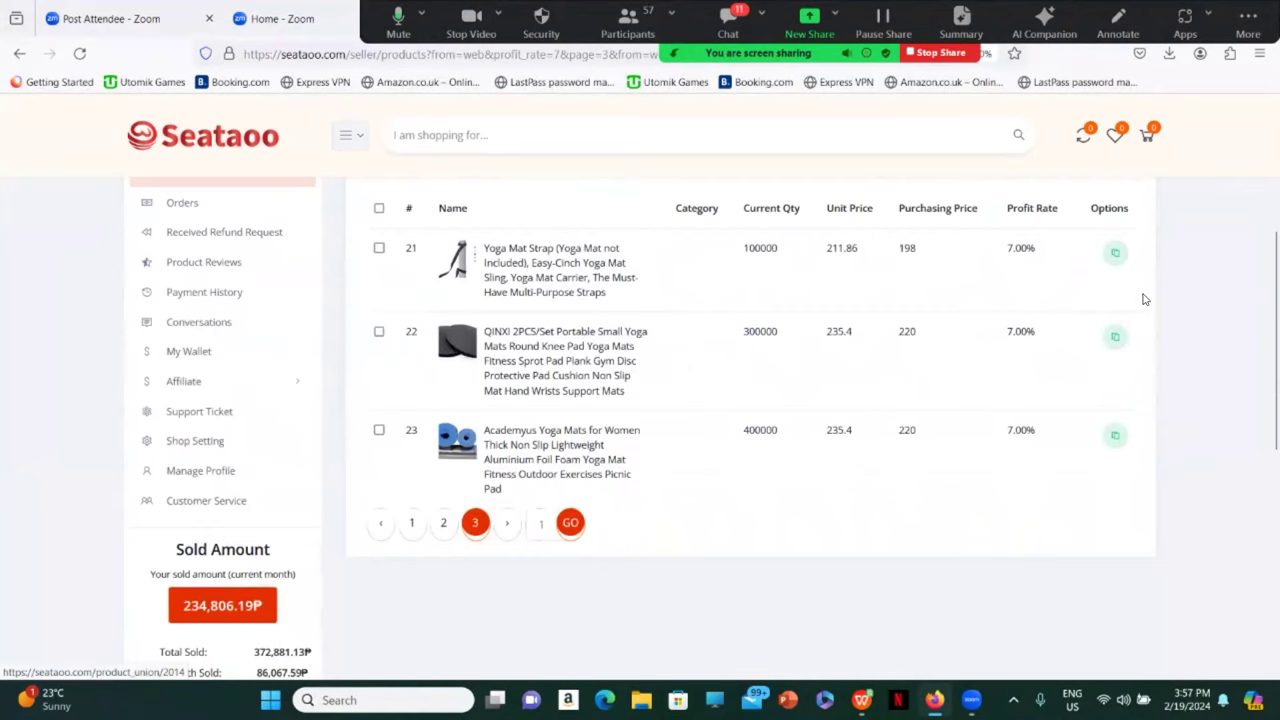
scroll(1259, 367, "up", 1)
scroll(1255, 370, "down", 1)
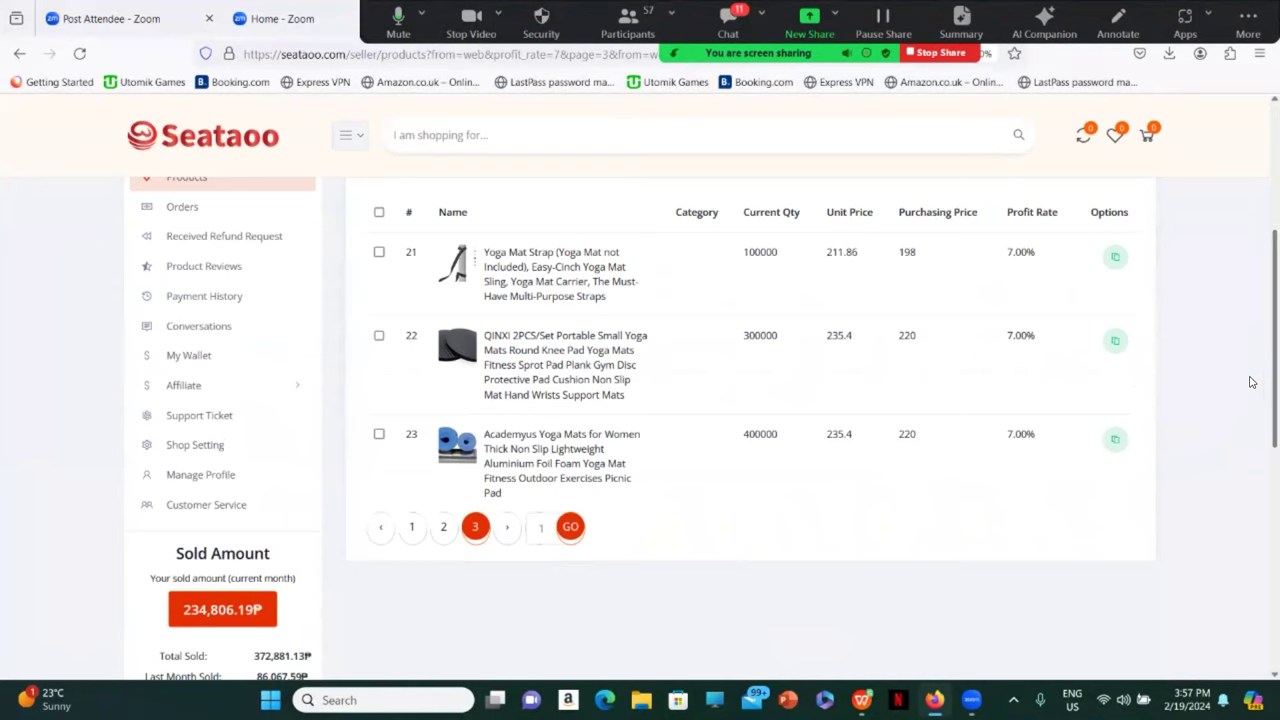
Step: Return to page 1 of the 7% profit rate products
left_click(416, 535)
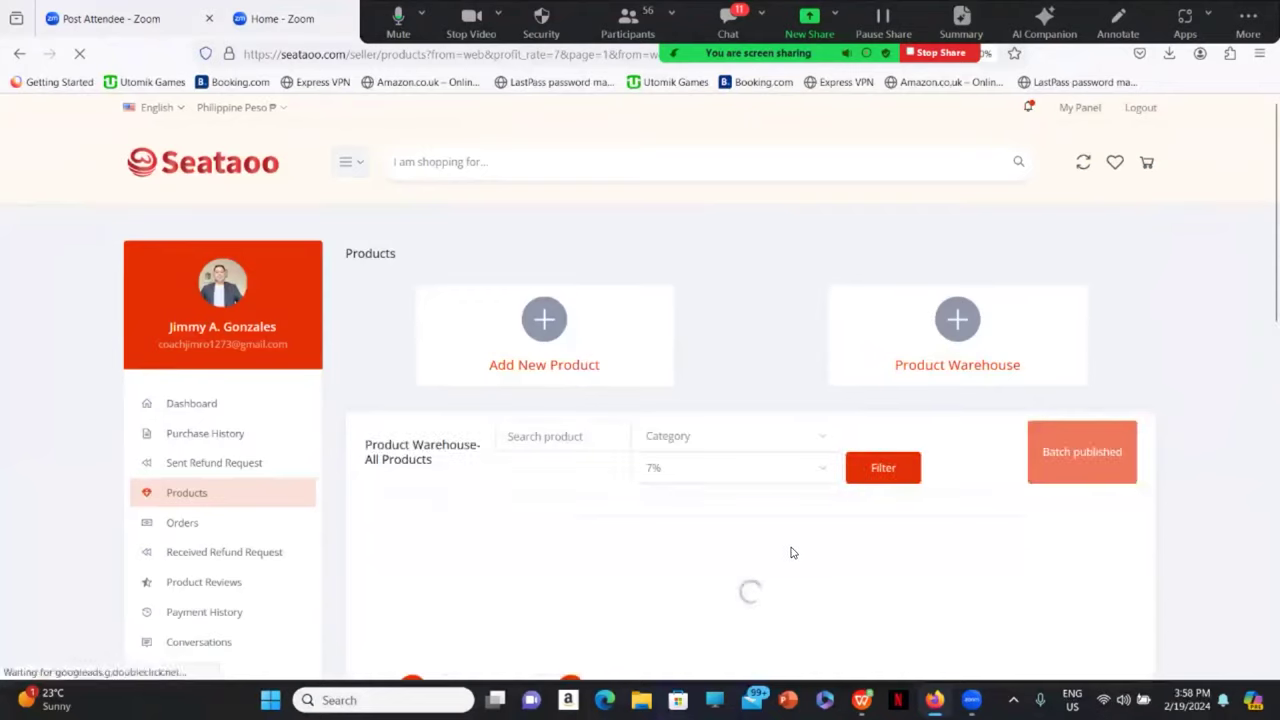
scroll(966, 551, "down", 2)
scroll(1105, 335, "up", 3)
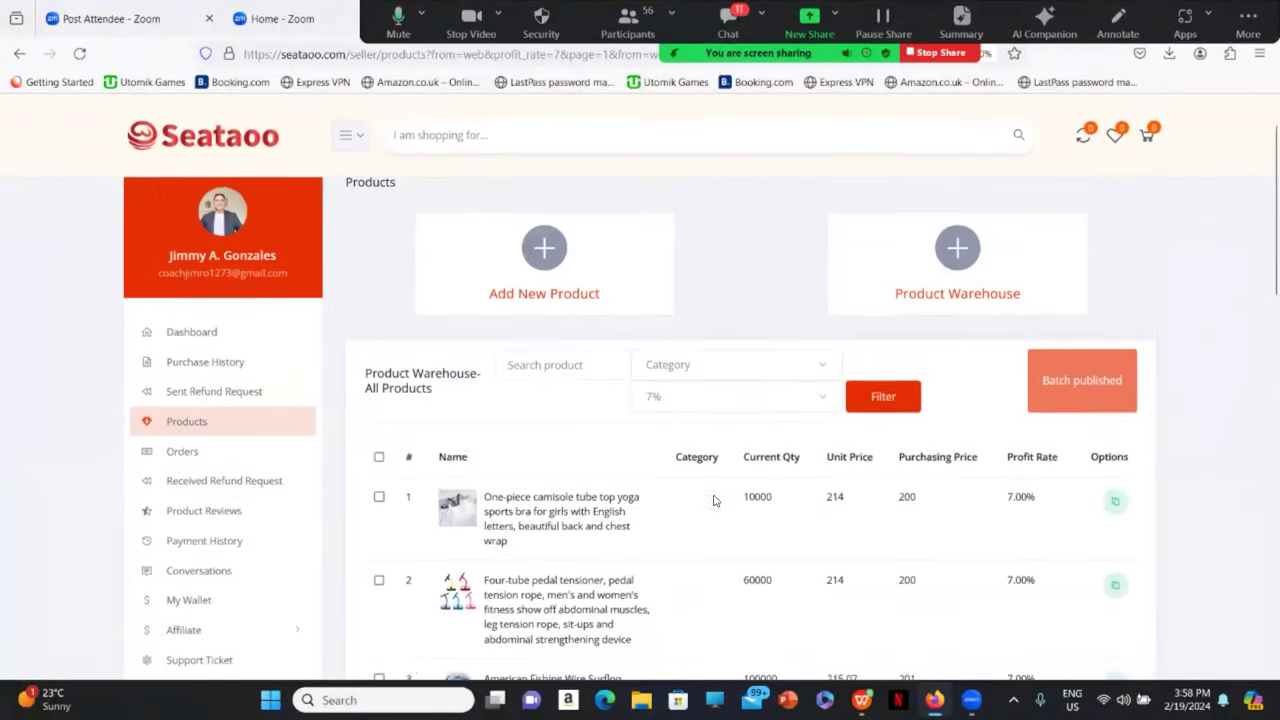
Step: Open the shop's own product list and review each item's unit price, published status and profit rate
left_click(219, 499)
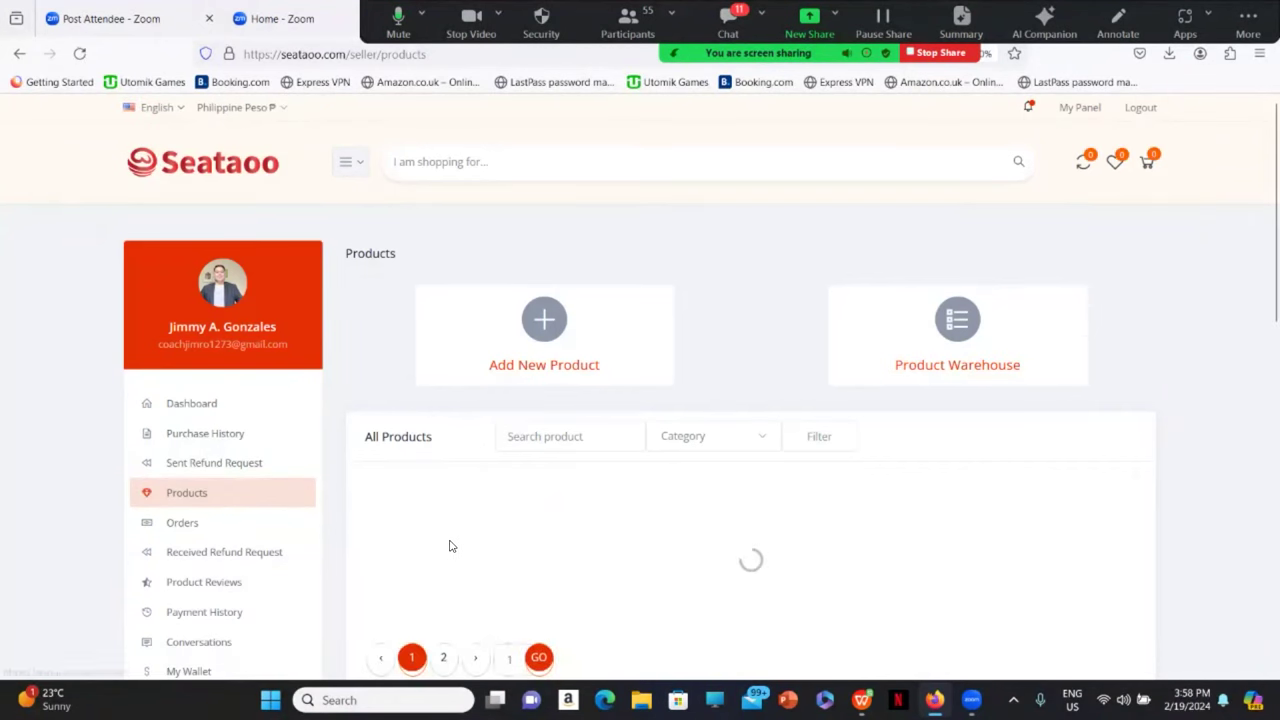
scroll(780, 540, "down", 4)
scroll(615, 514, "down", 2)
scroll(621, 474, "down", 3)
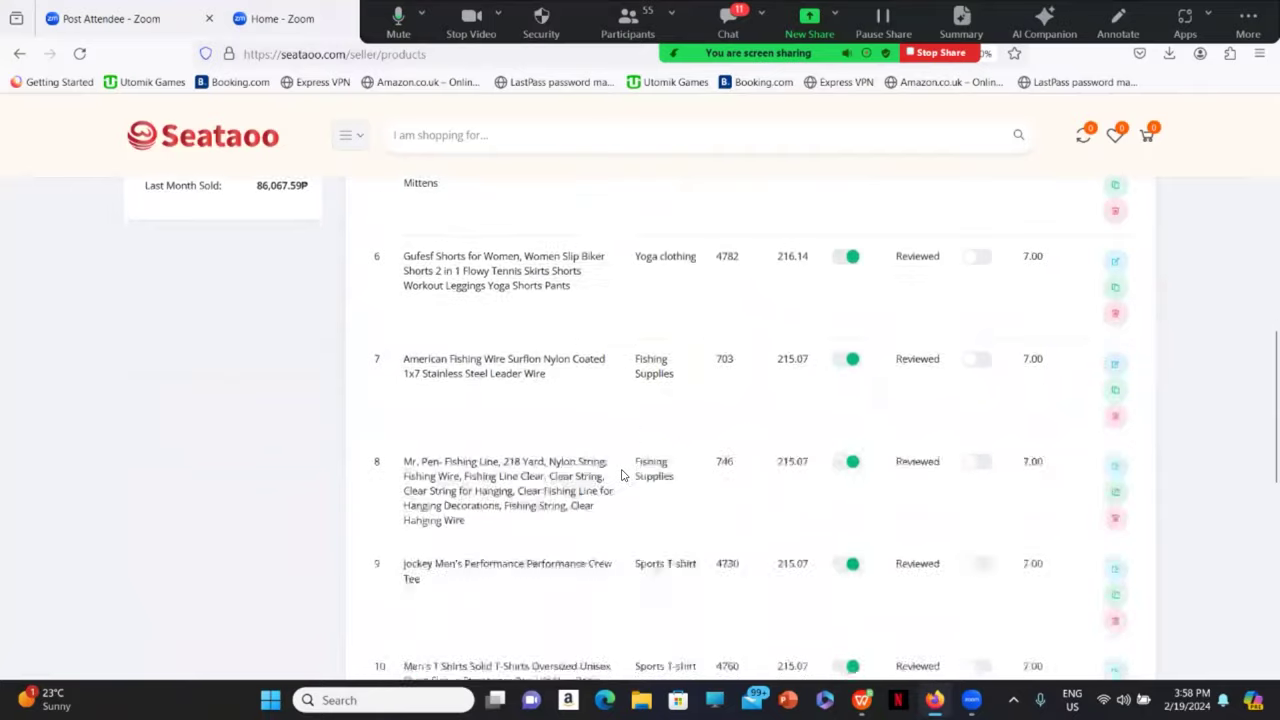
scroll(621, 474, "up", 3)
scroll(621, 474, "up", 5)
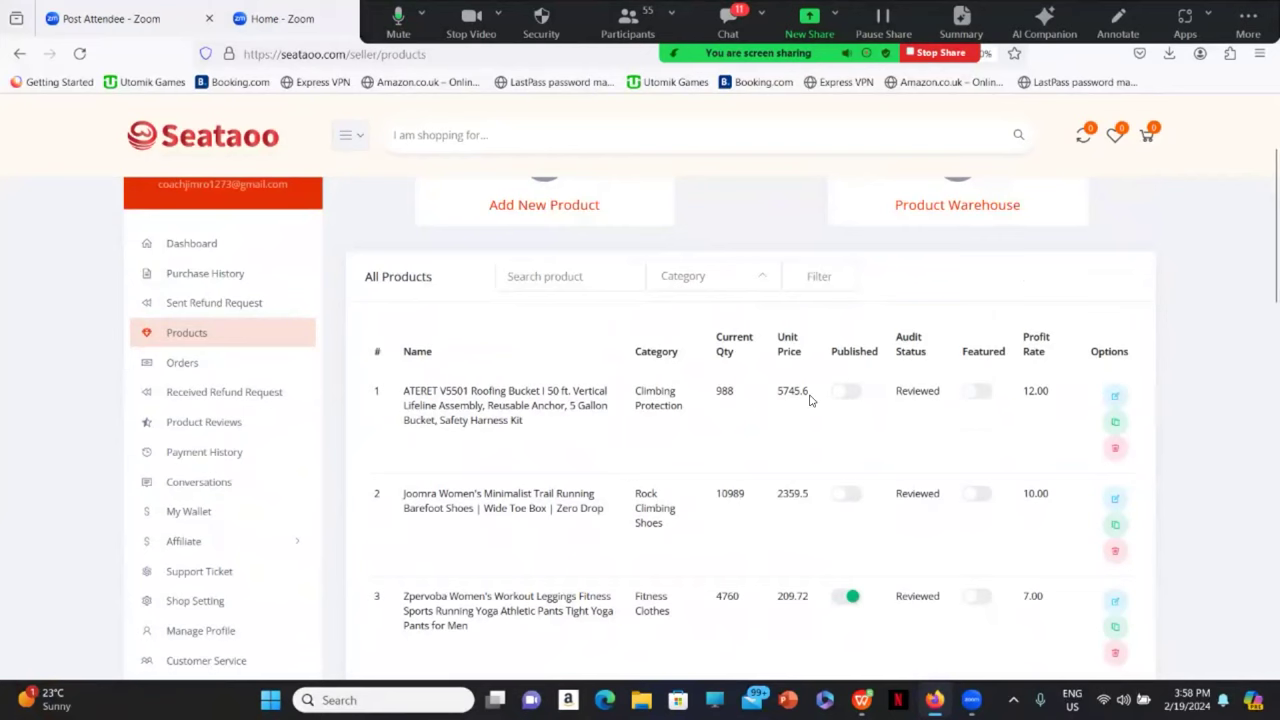
scroll(563, 414, "down", 1)
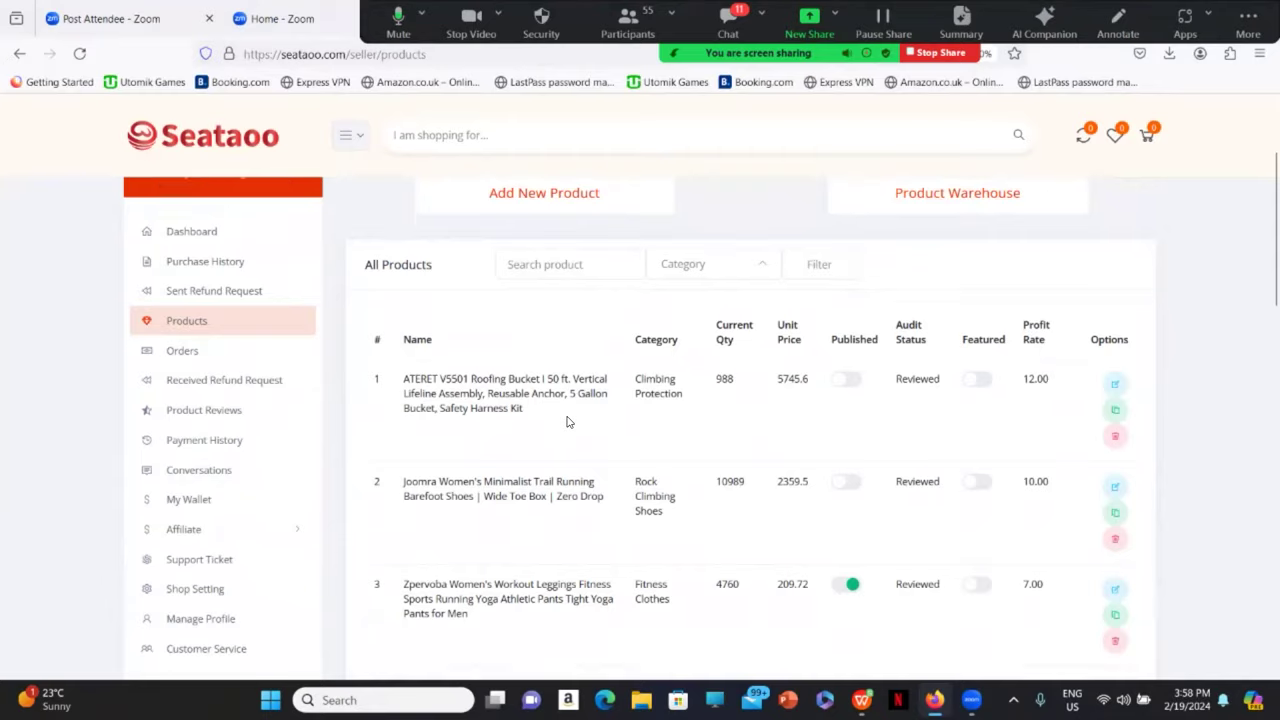
scroll(253, 484, "up", 1)
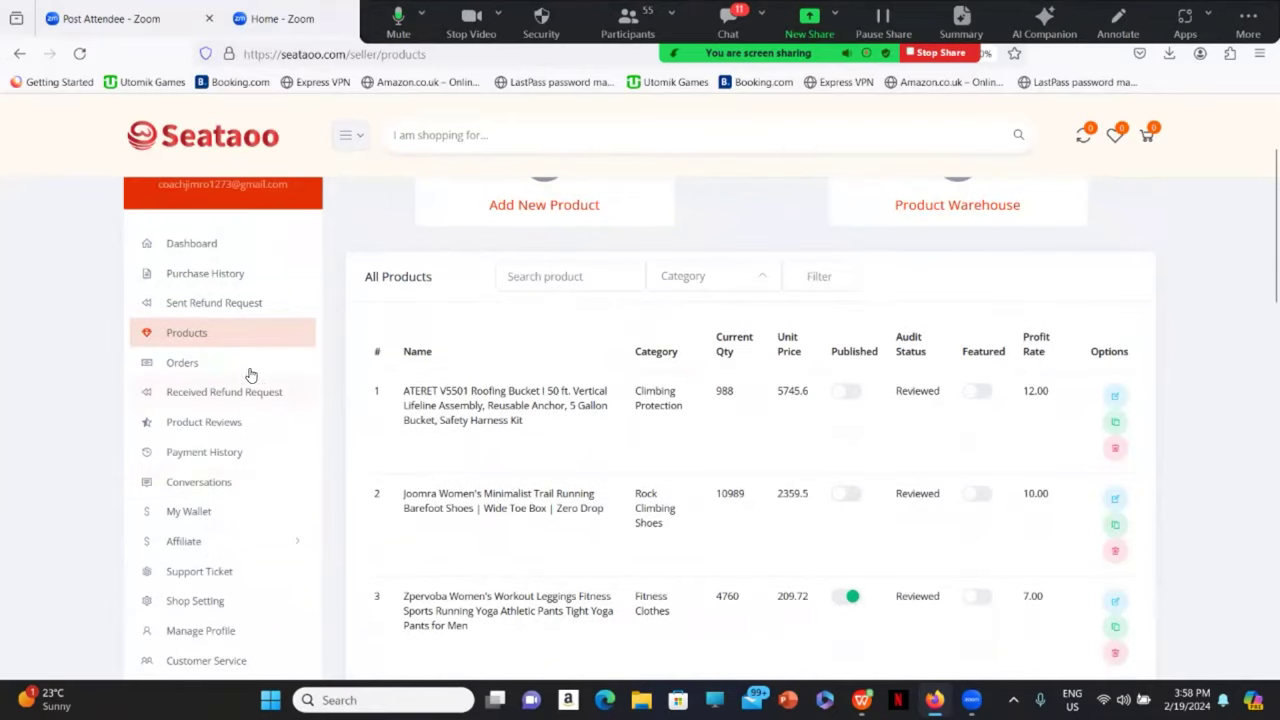
Step: Open the shop's orders and review the pending orders' amounts, payment status and pickup status
left_click(172, 368)
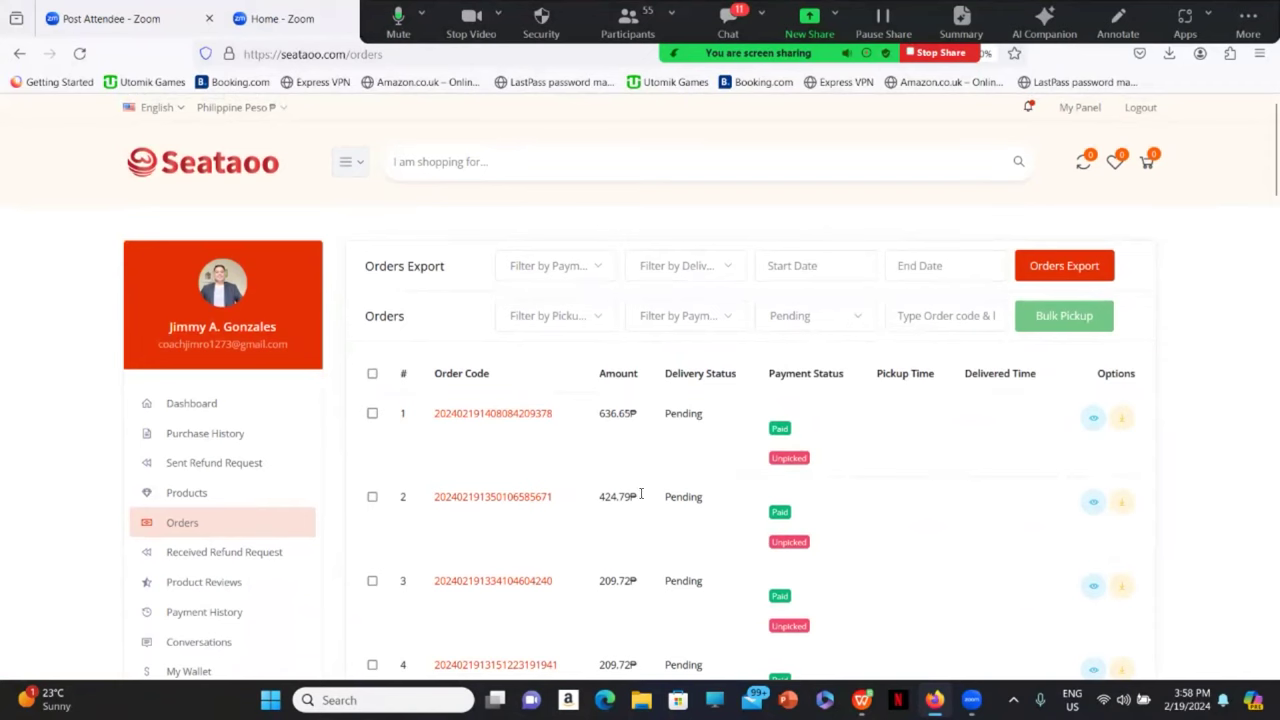
scroll(770, 478, "down", 4)
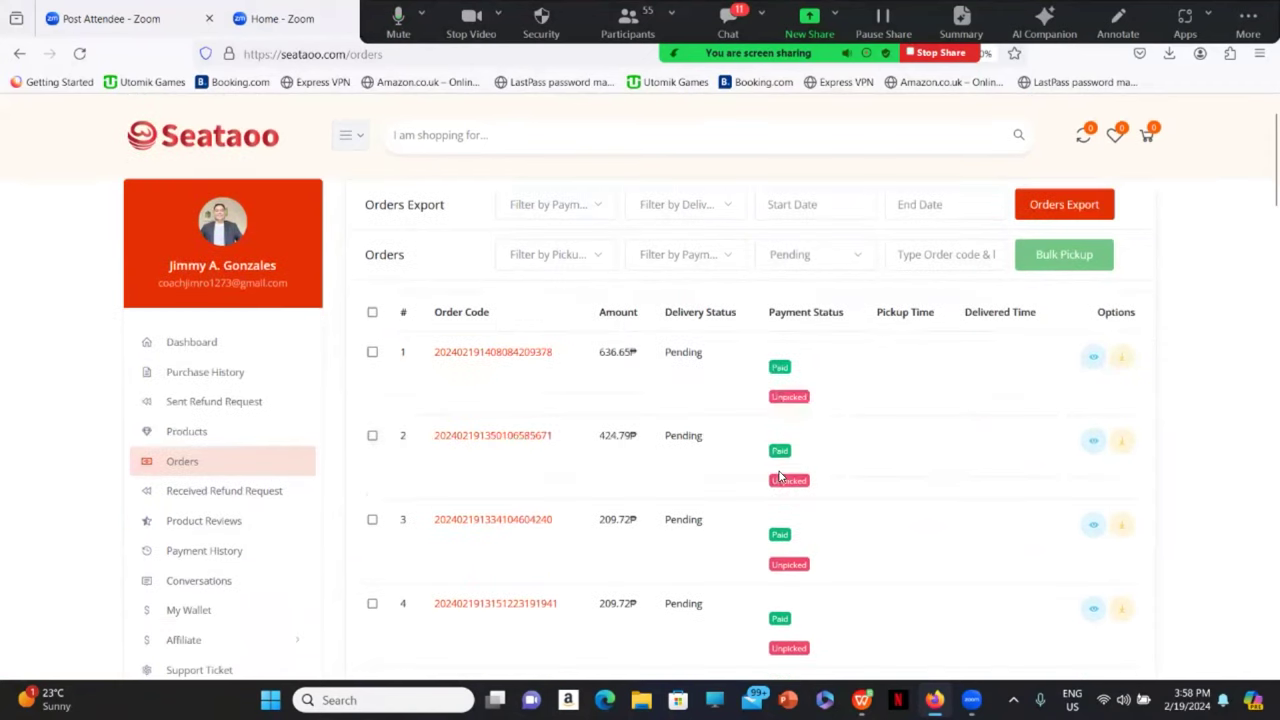
scroll(786, 469, "up", 4)
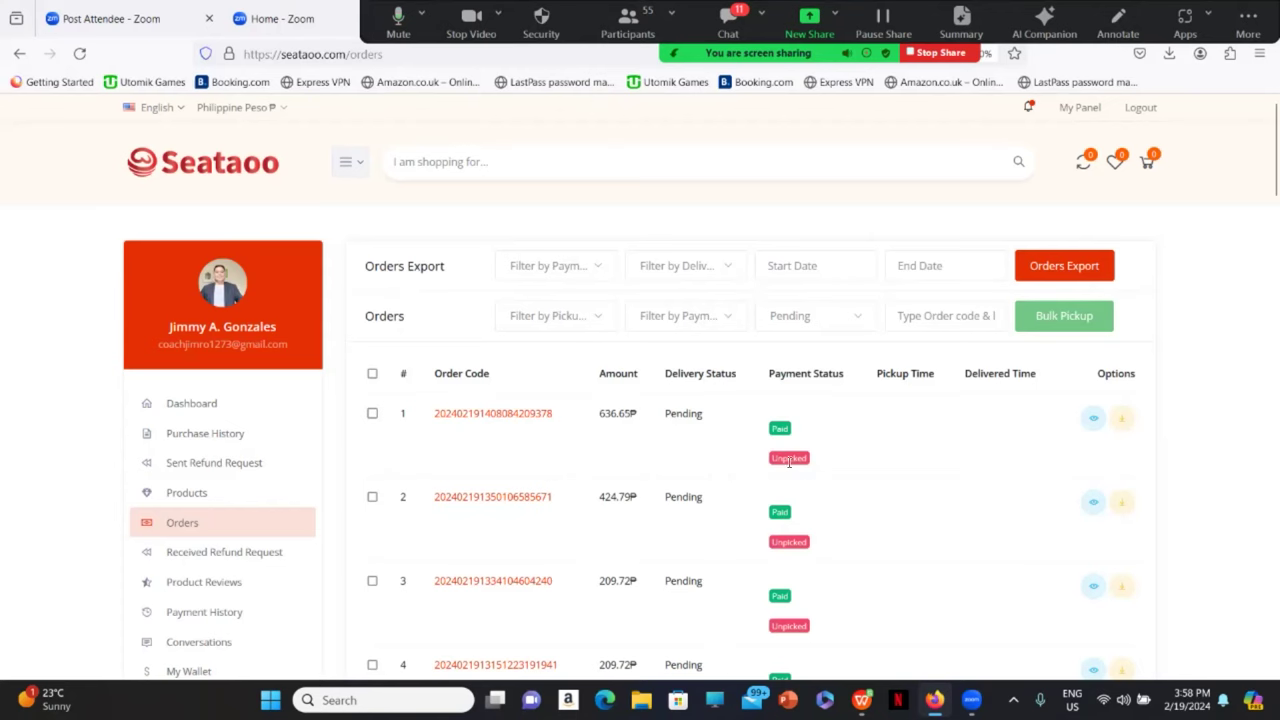
scroll(758, 494, "down", 2)
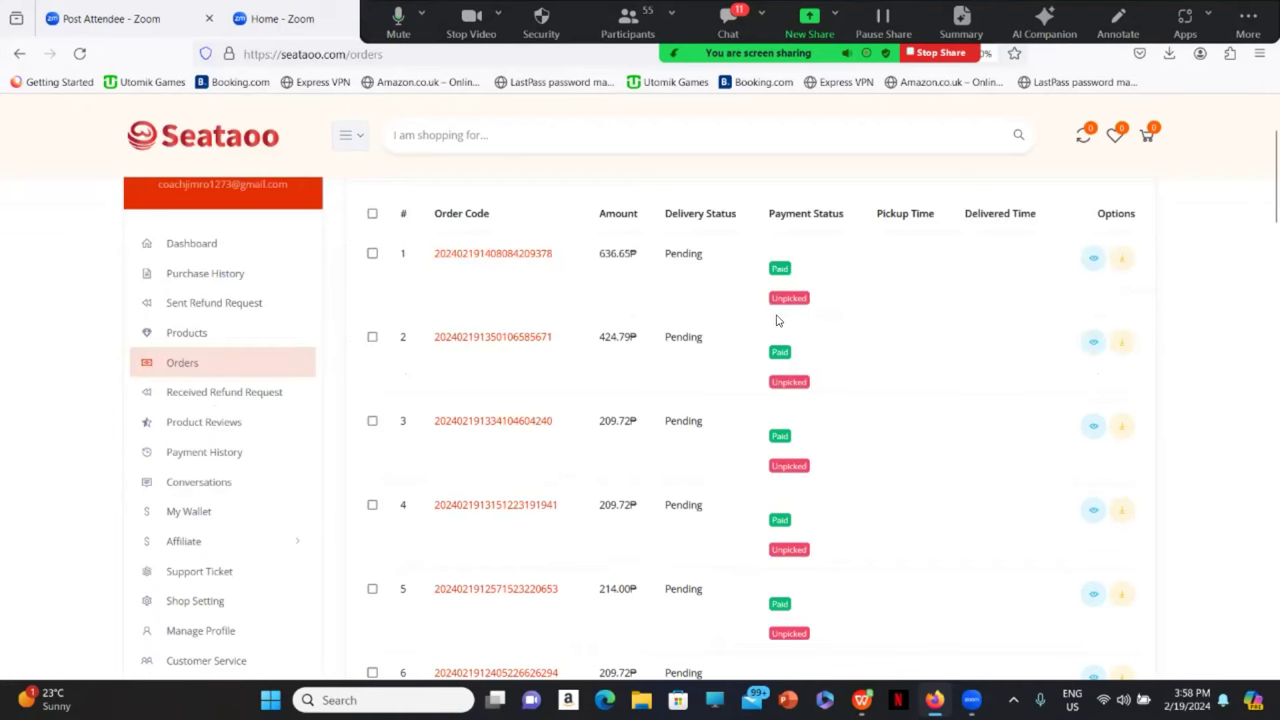
scroll(763, 300, "down", 6)
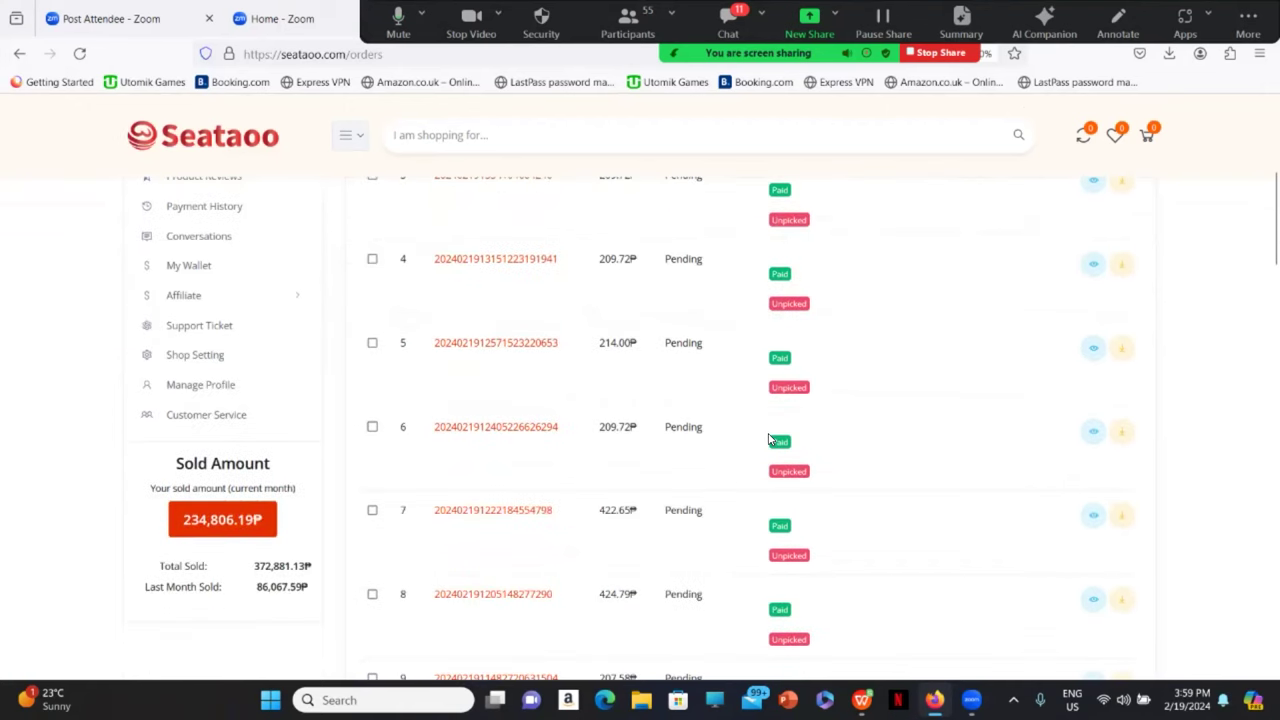
scroll(769, 445, "down", 12)
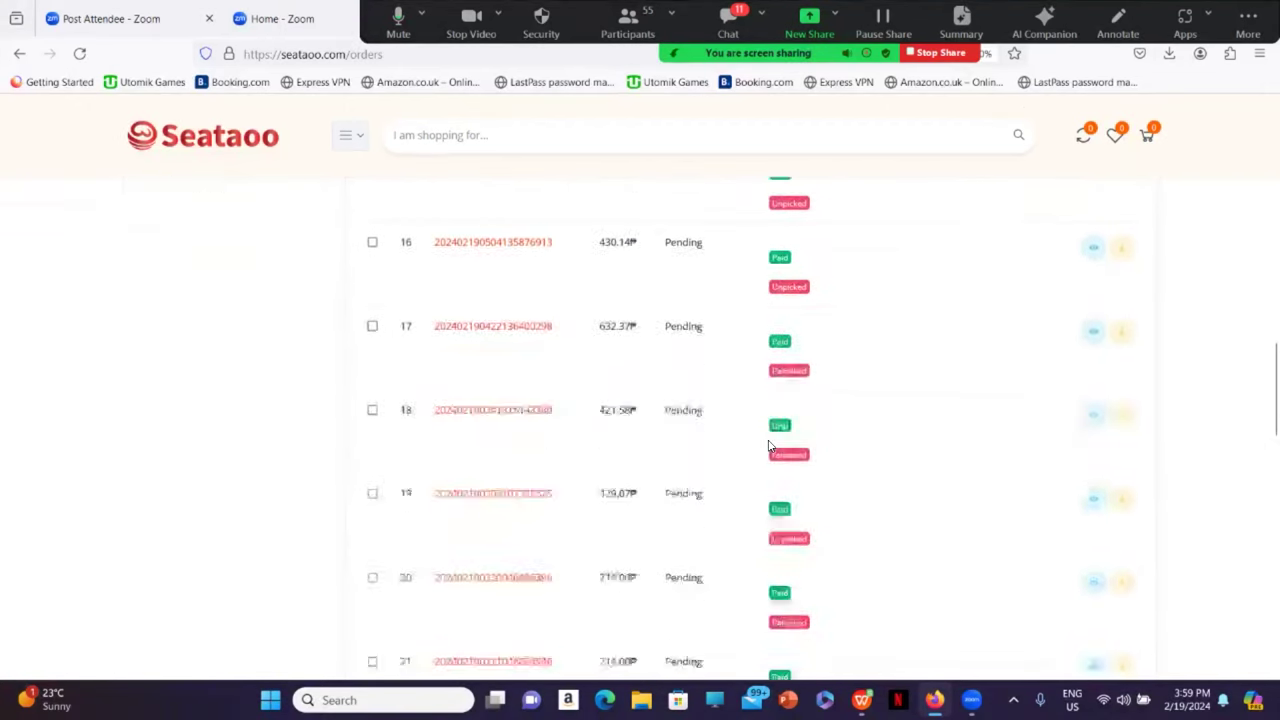
Step: Examine the amounts, delivery status and pickup status of all orders on page 1 of the order list
scroll(769, 445, "down", 4)
scroll(769, 445, "up", 13)
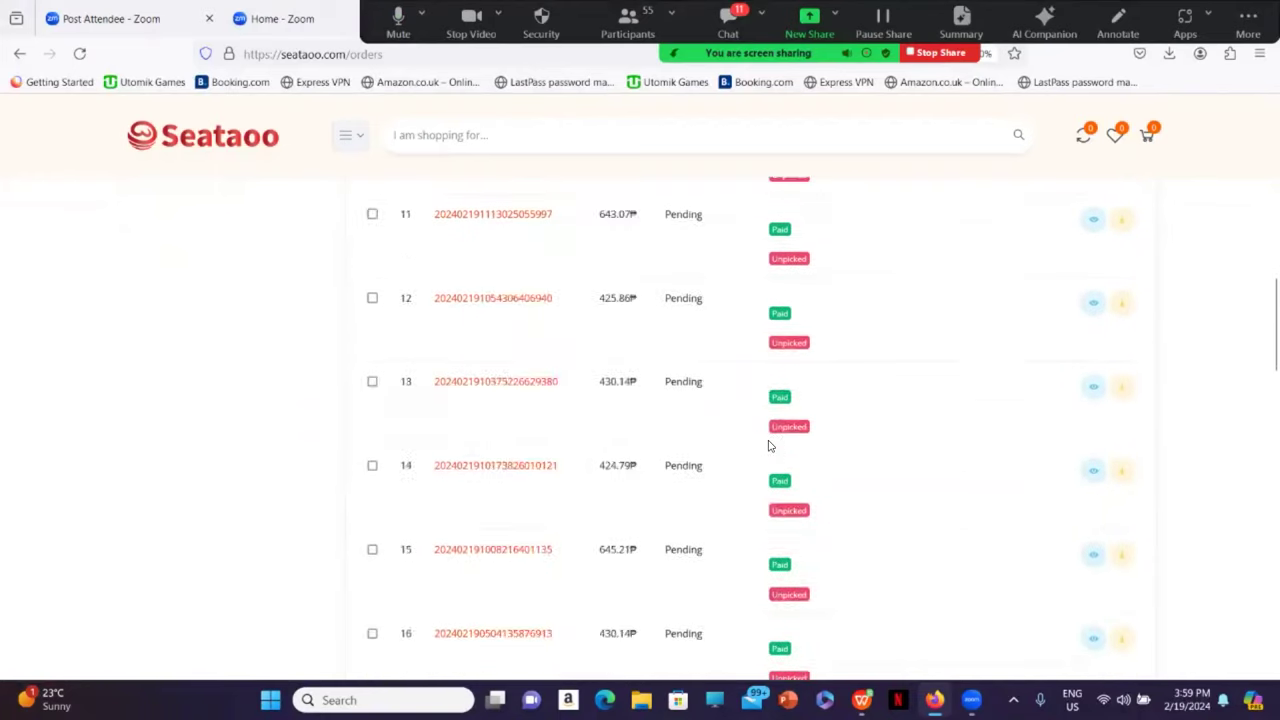
scroll(769, 445, "up", 8)
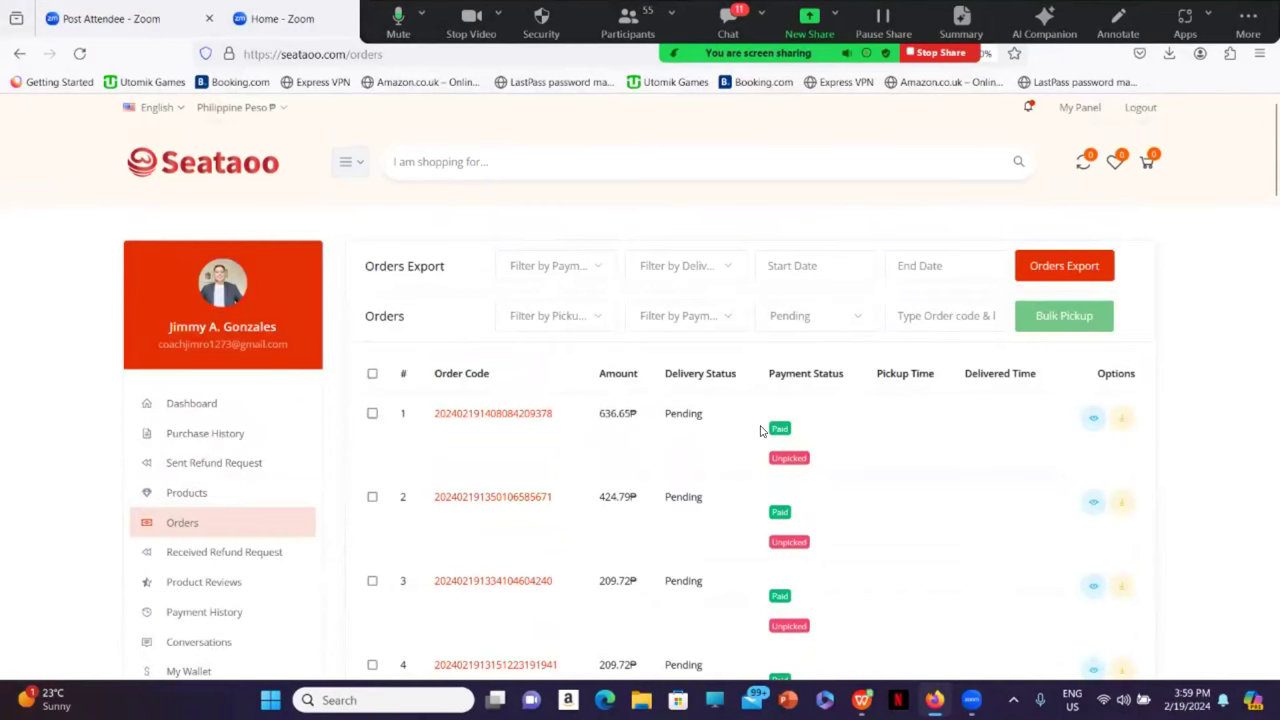
scroll(760, 430, "down", 15)
scroll(760, 430, "down", 10)
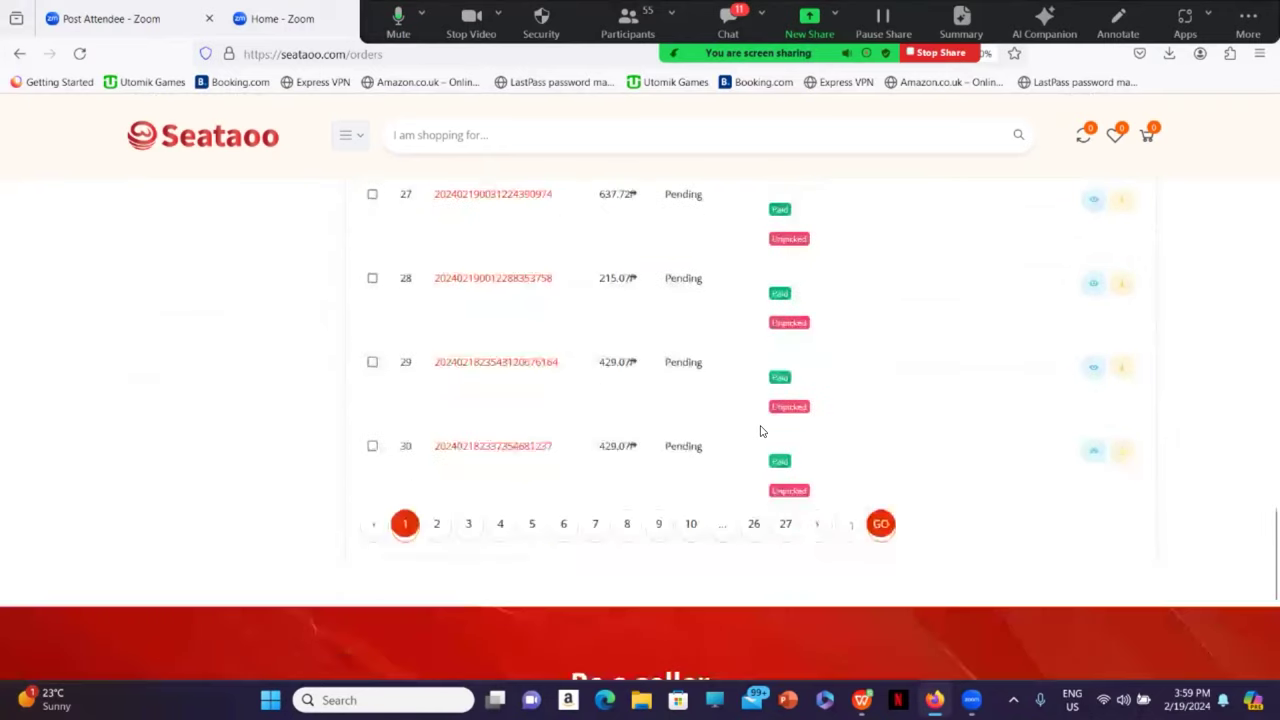
Step: Open page 4 of the orders and review which are still pending and which are picked
scroll(577, 397, "up", 2)
left_click(501, 530)
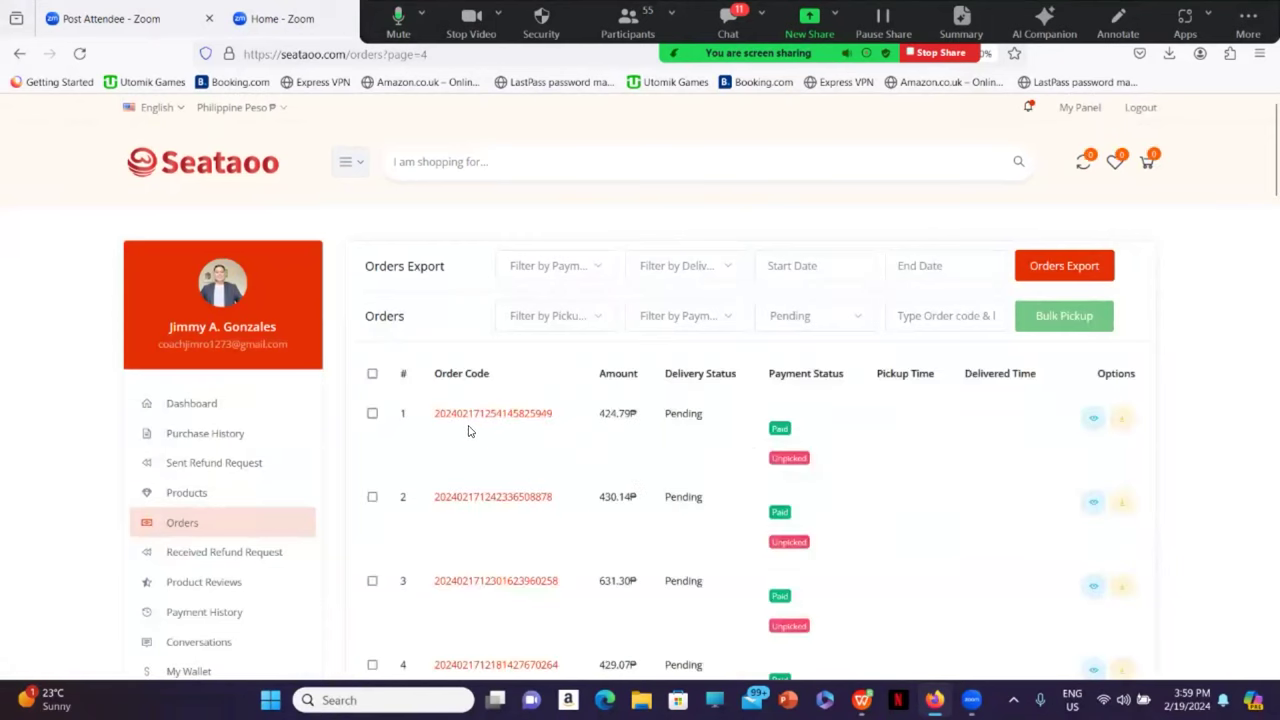
scroll(478, 489, "down", 2)
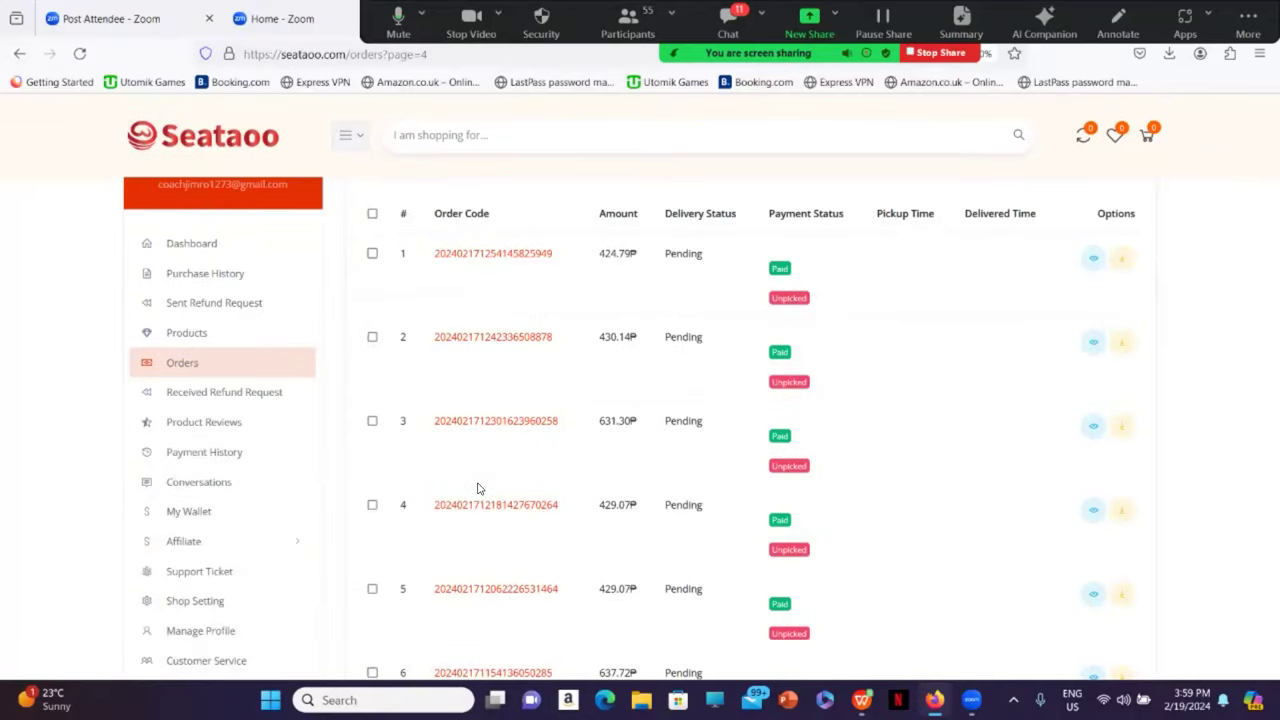
scroll(480, 510, "down", 3)
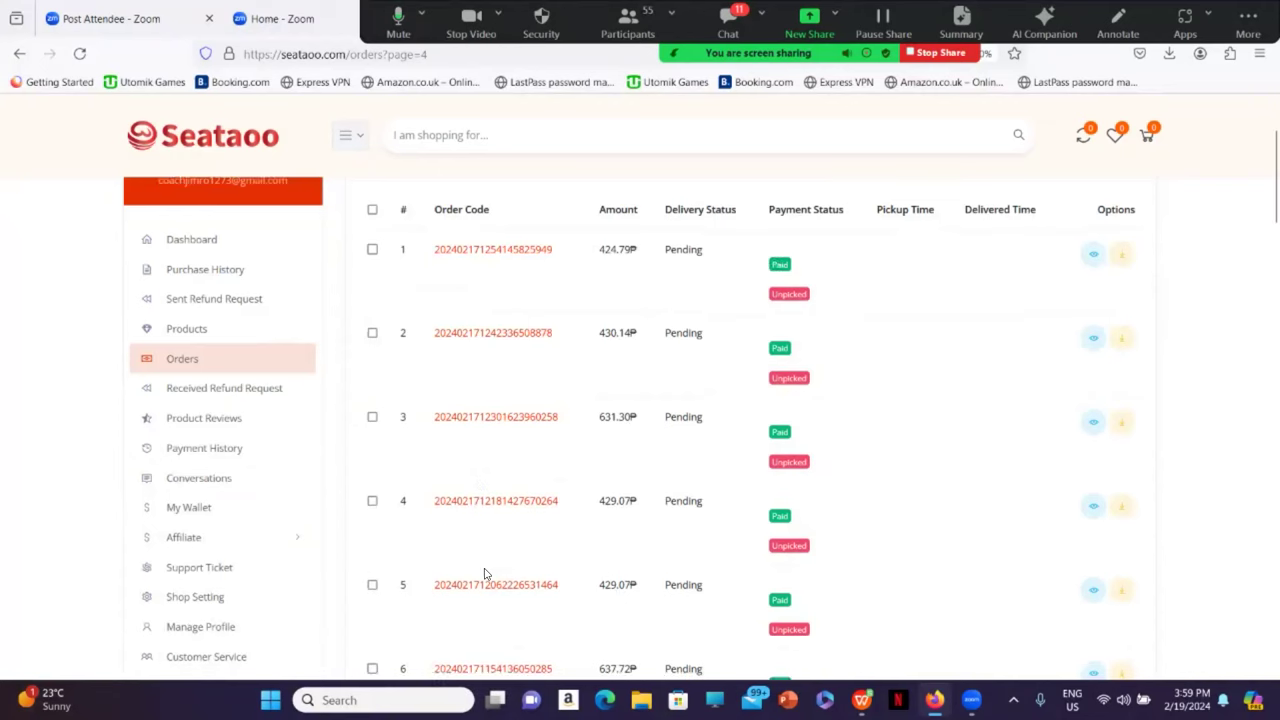
scroll(481, 532, "down", 8)
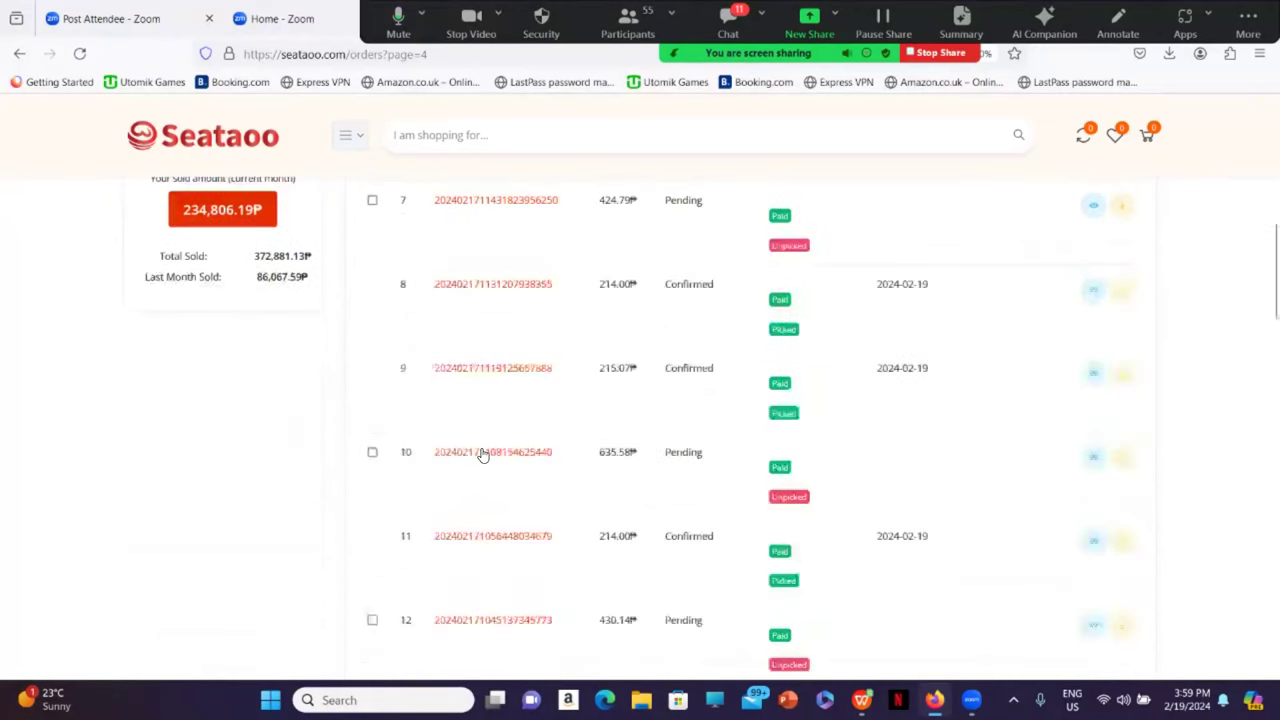
scroll(535, 611, "down", 10)
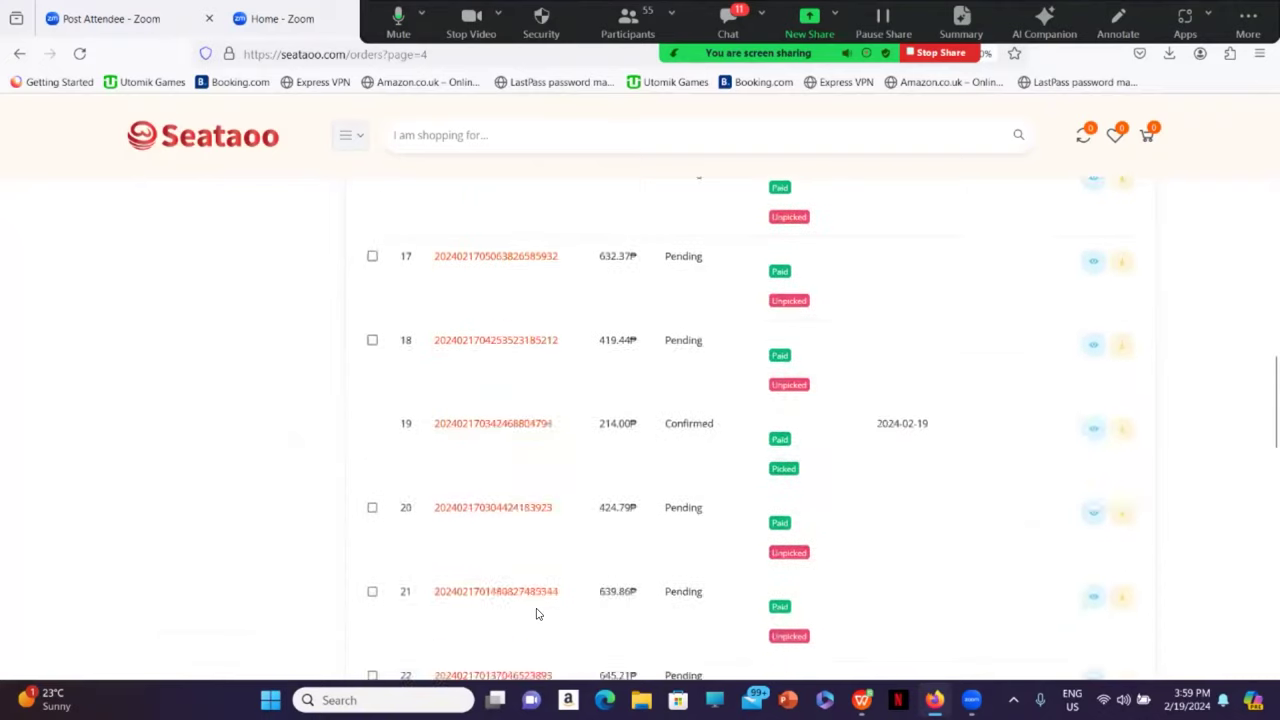
Step: Open page 5 of the orders and review each order's amount, delivery status and pickup date
scroll(536, 616, "down", 3)
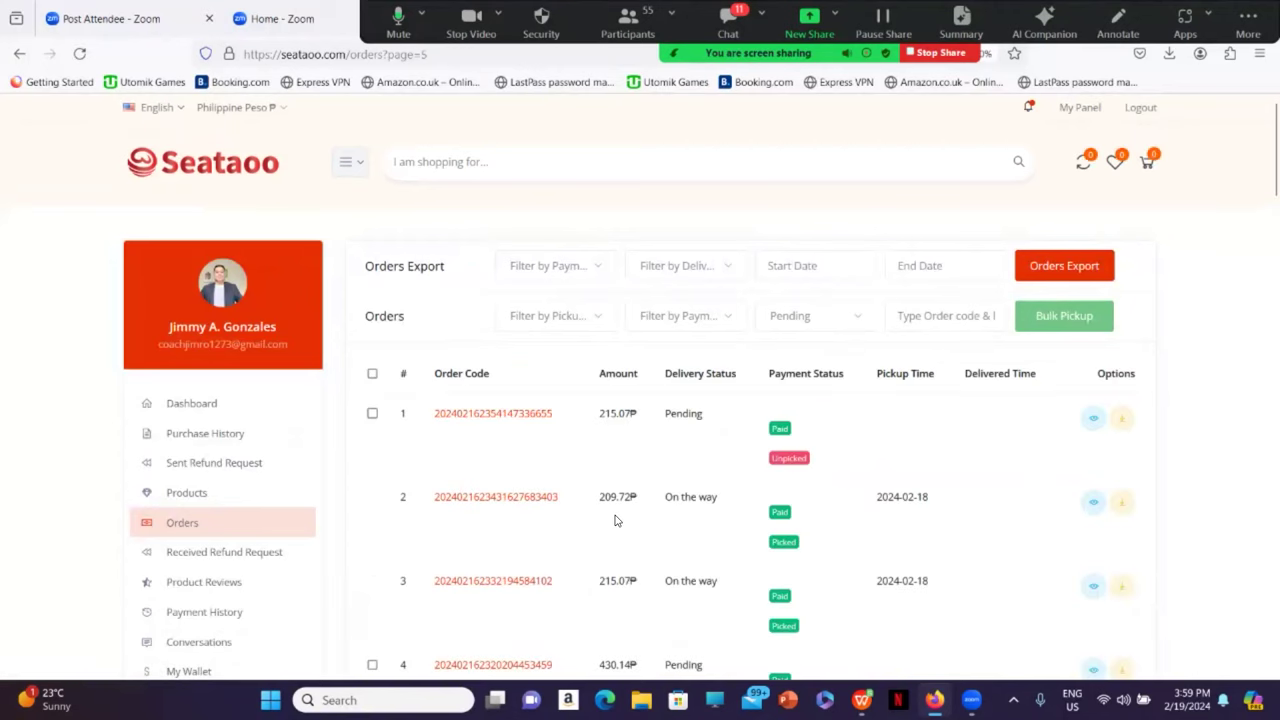
scroll(603, 528, "down", 4)
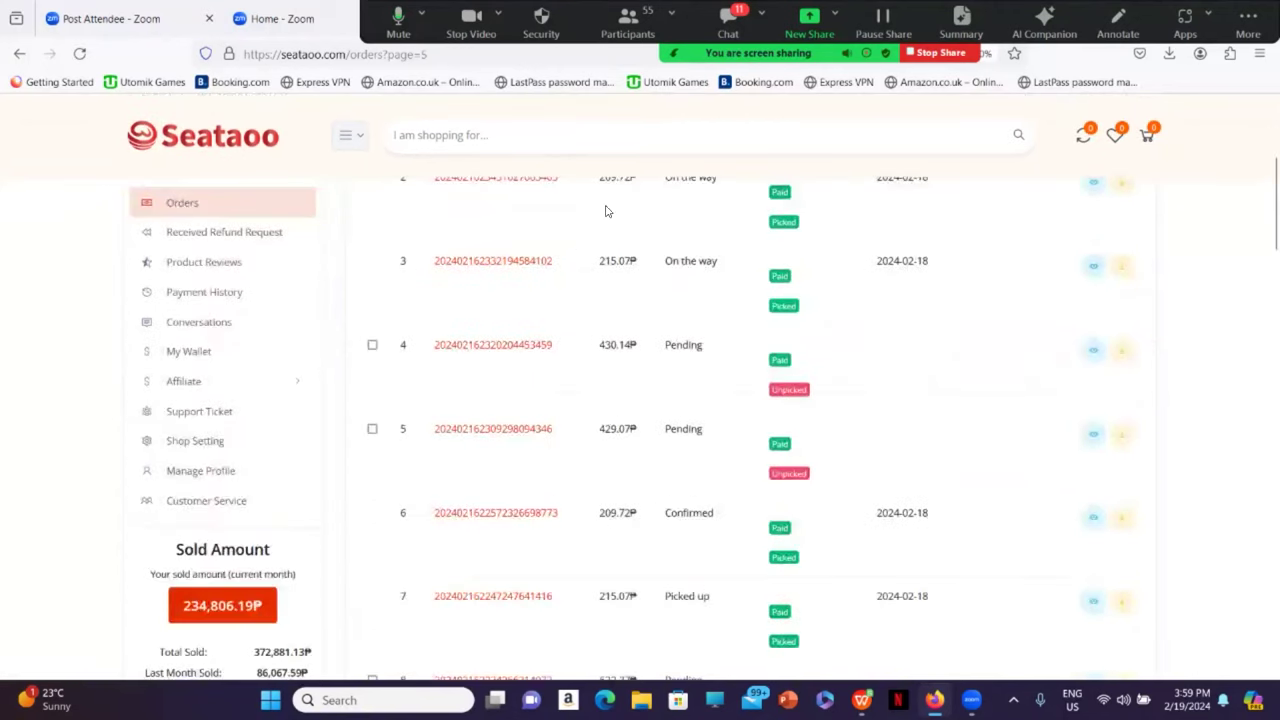
scroll(597, 425, "down", 6)
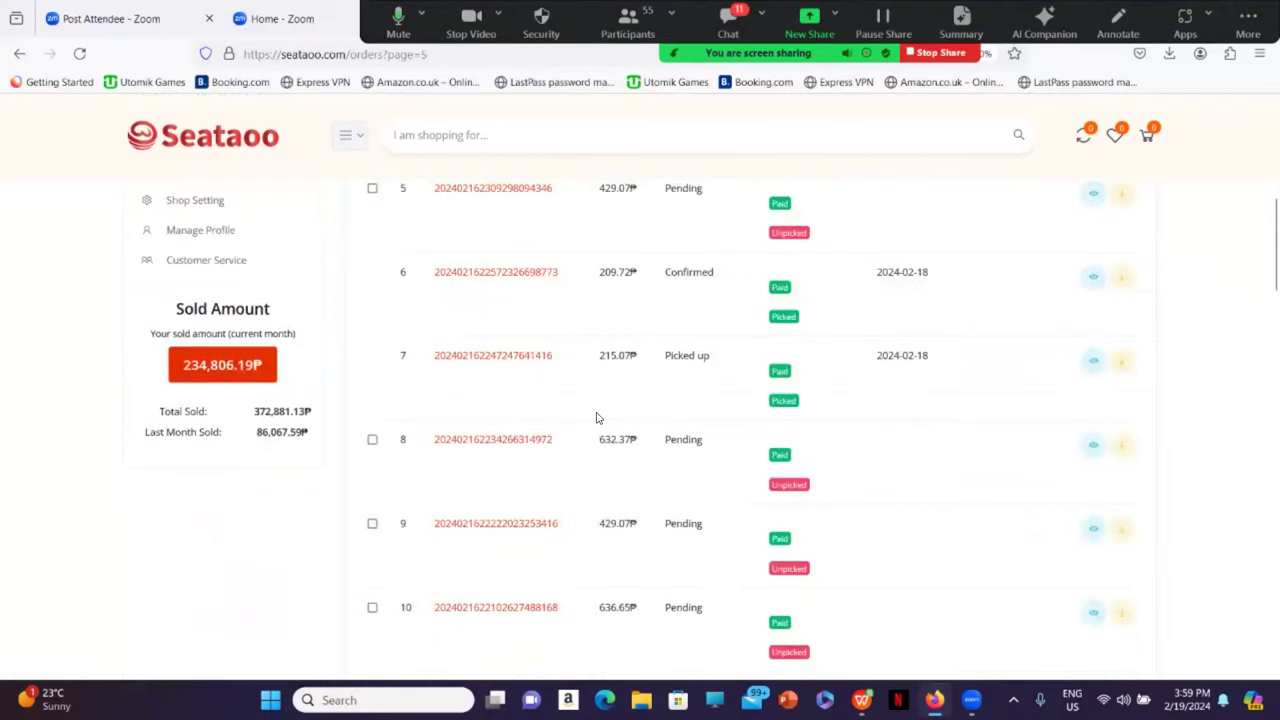
scroll(597, 441, "down", 6)
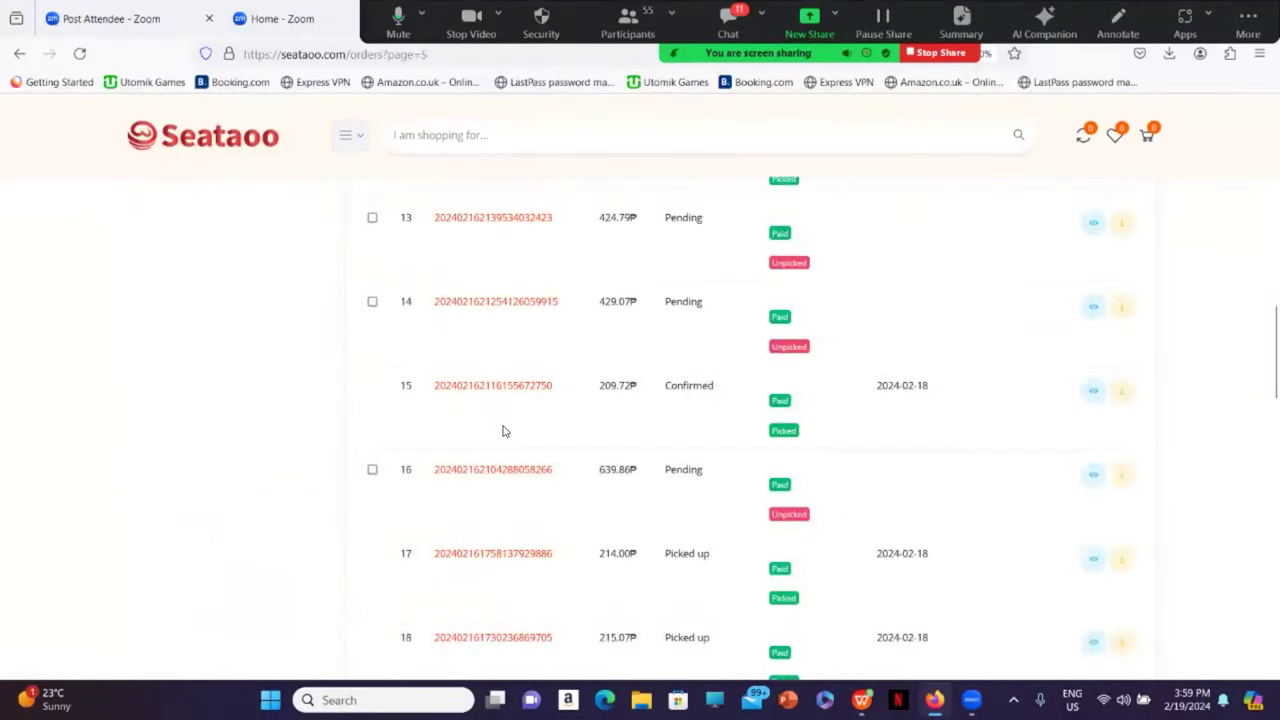
scroll(521, 472, "down", 12)
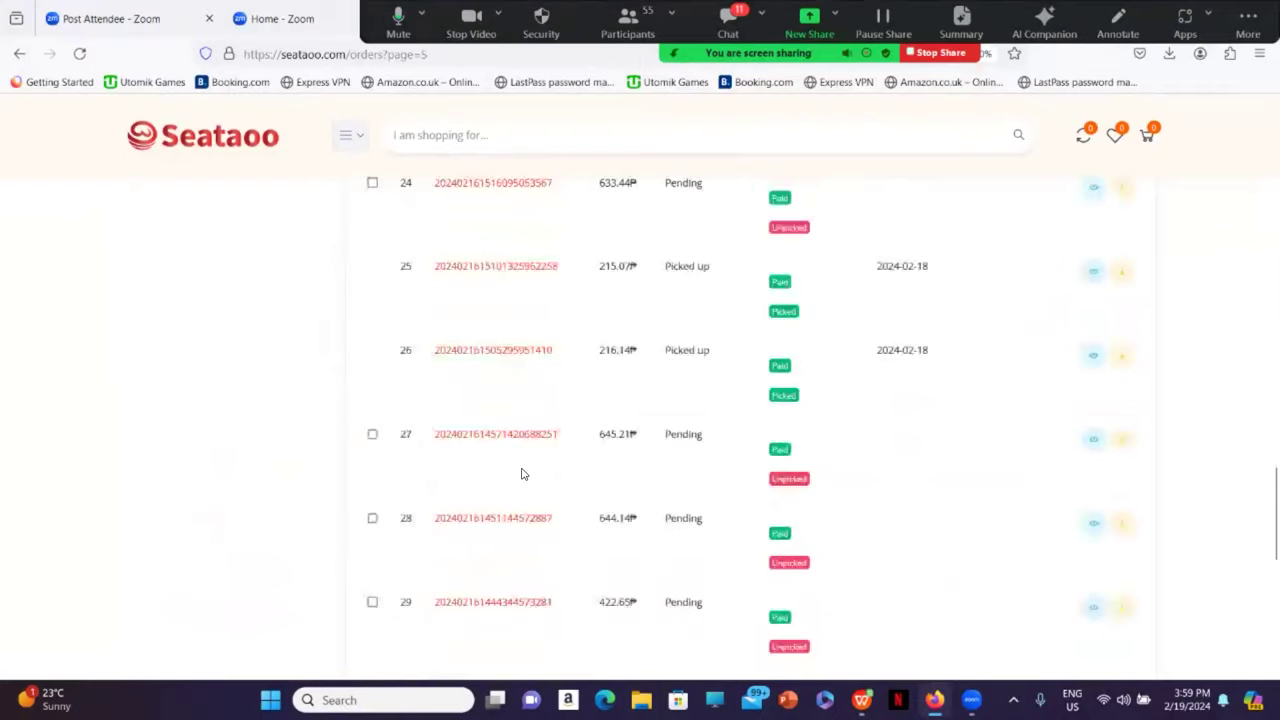
Step: Open page 6 of the orders and compare the amounts of the unpicked orders with those already picked up
scroll(521, 475, "down", 2)
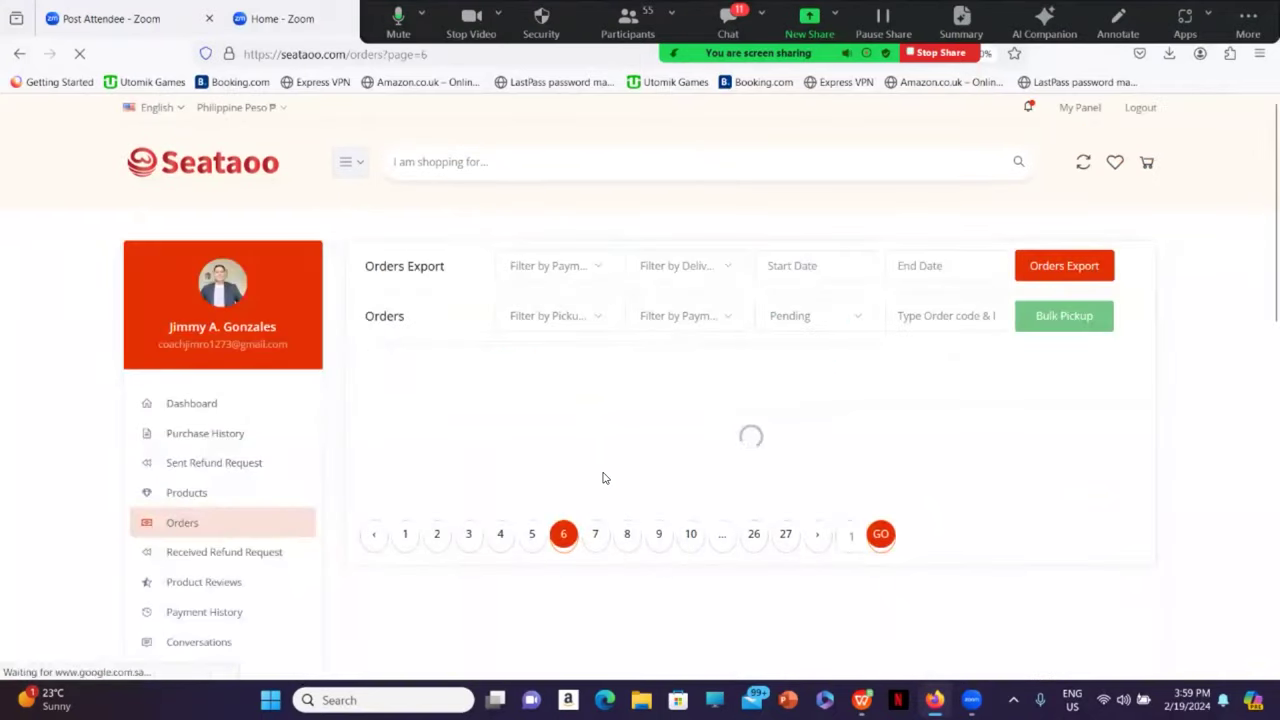
scroll(616, 495, "down", 5)
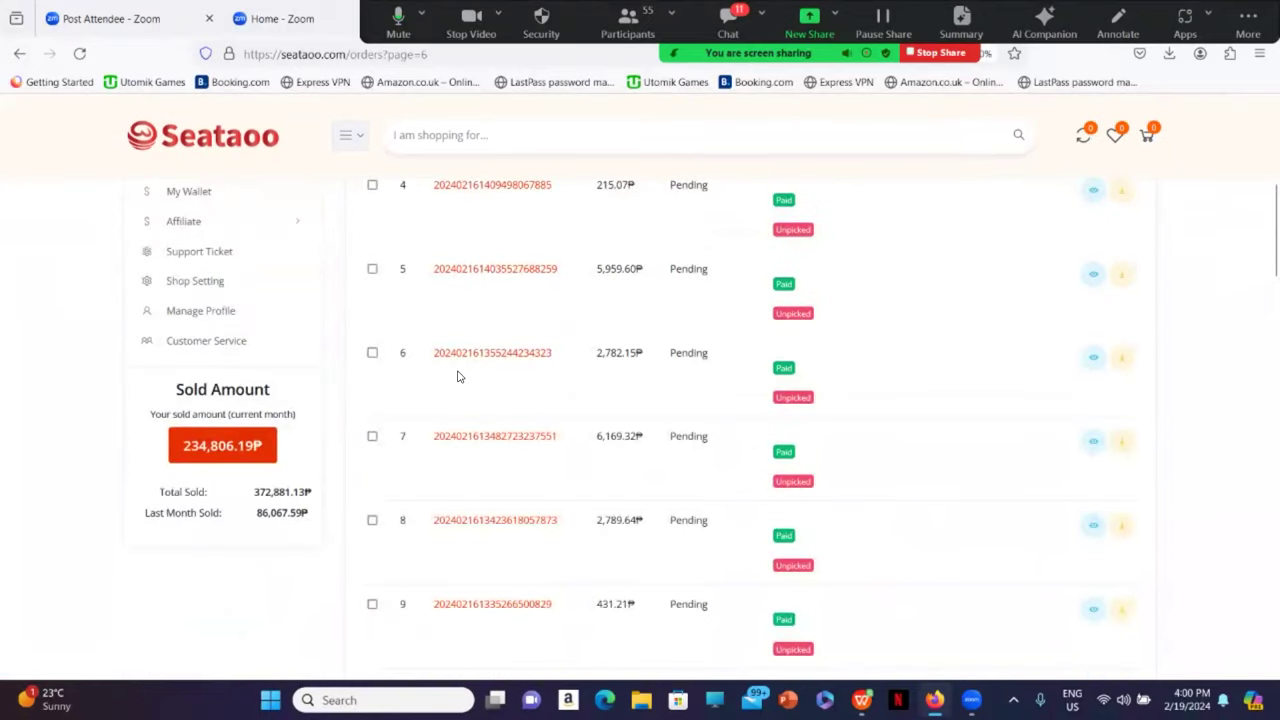
scroll(467, 385, "down", 2)
scroll(478, 405, "down", 5)
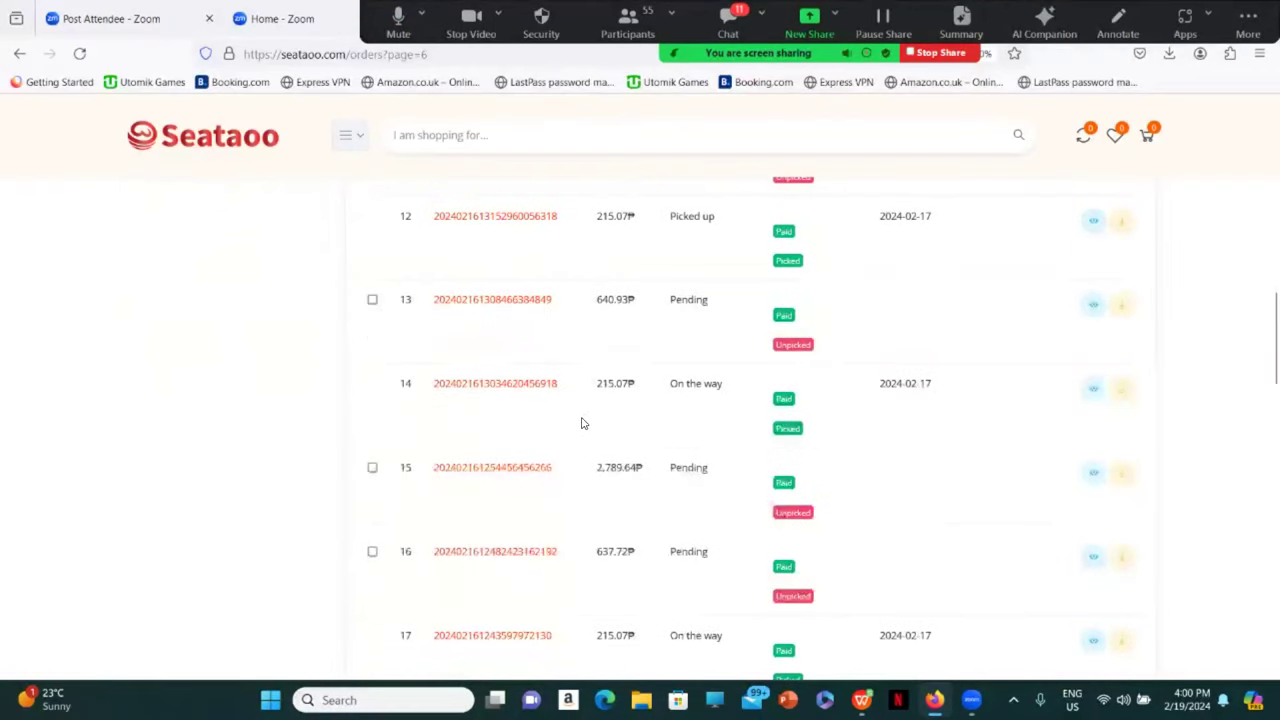
scroll(630, 373, "up", 6)
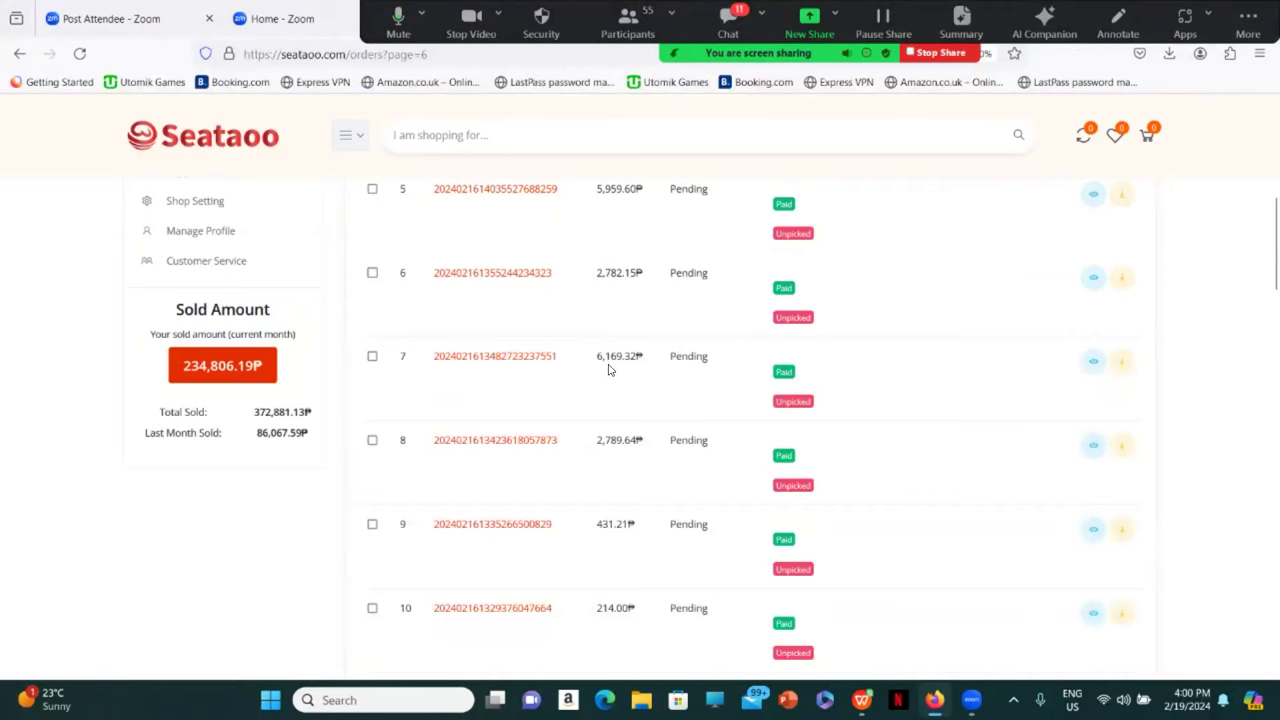
scroll(618, 384, "down", 7)
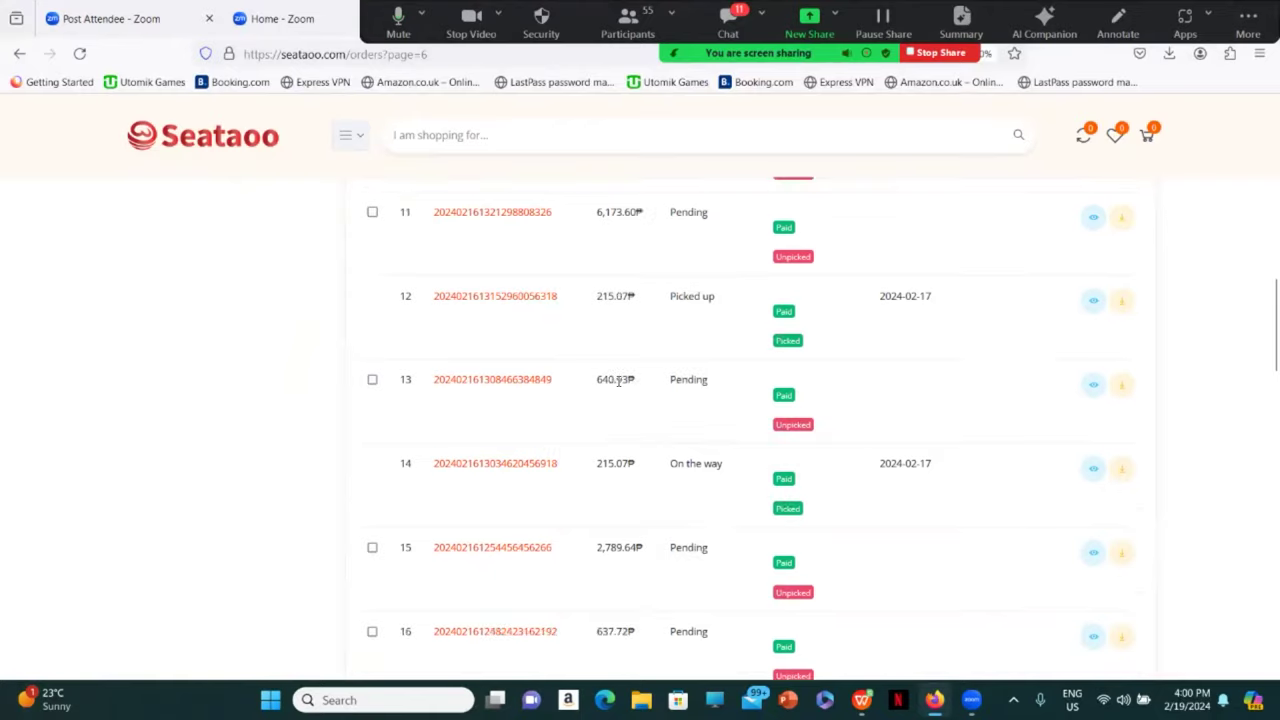
scroll(618, 384, "down", 2)
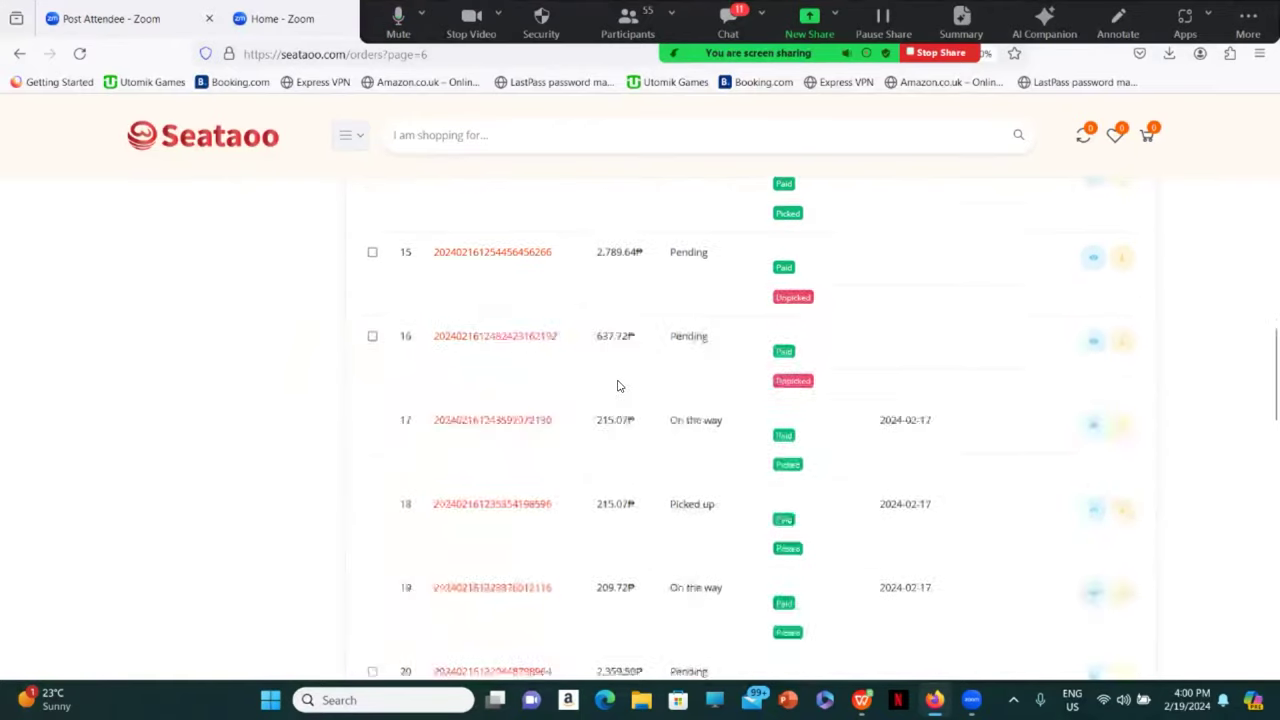
scroll(618, 387, "down", 1)
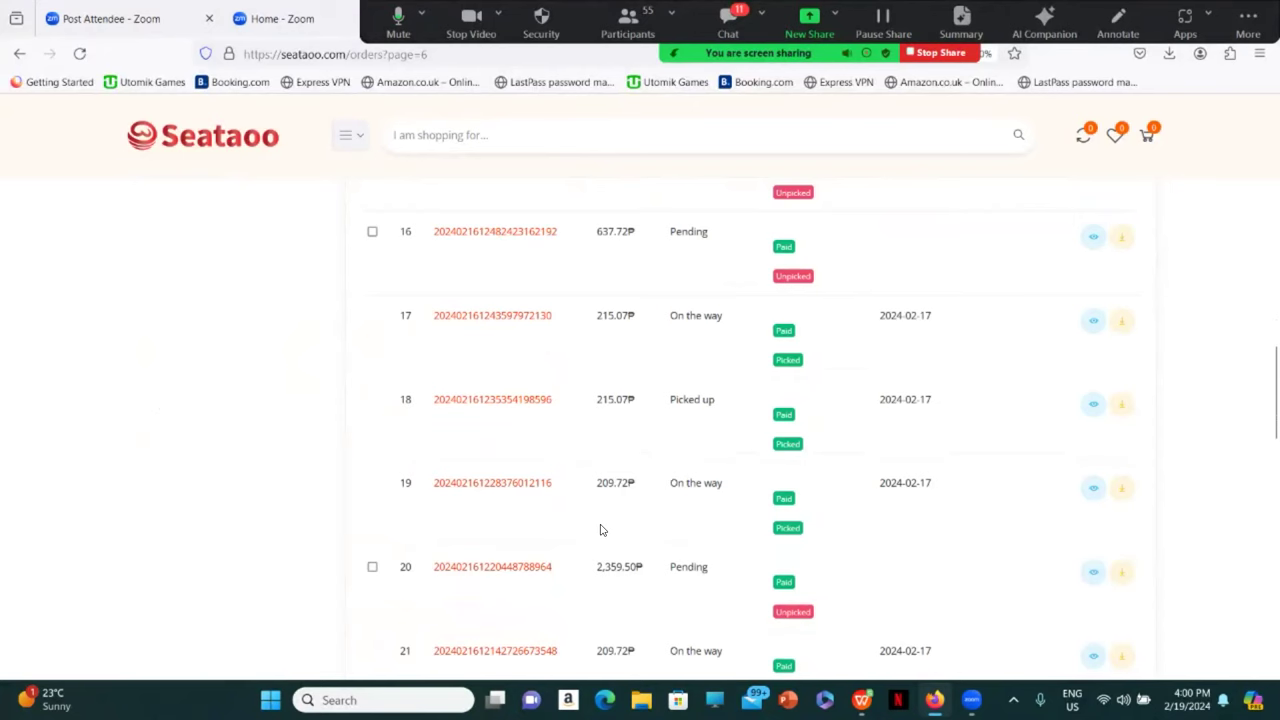
scroll(600, 530, "down", 4)
Step: Open page 7 of the orders and review the amounts and statuses down to the last row
scroll(613, 387, "down", 8)
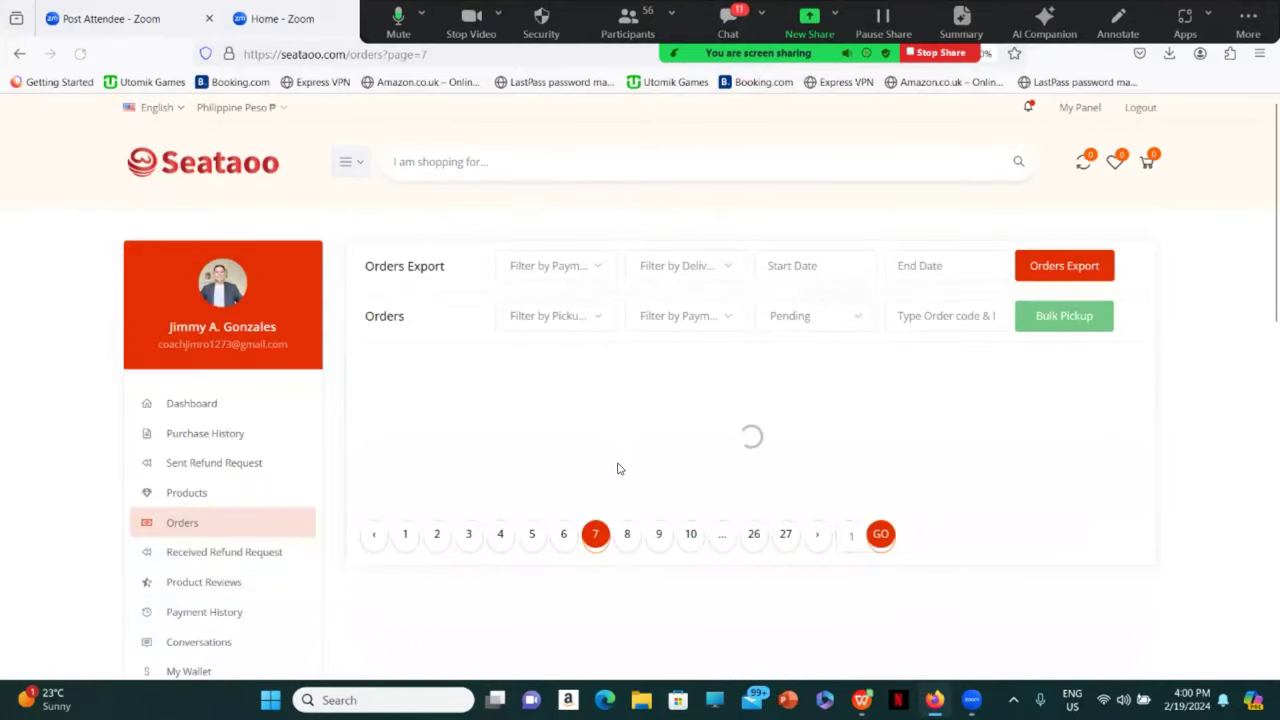
scroll(603, 485, "down", 5)
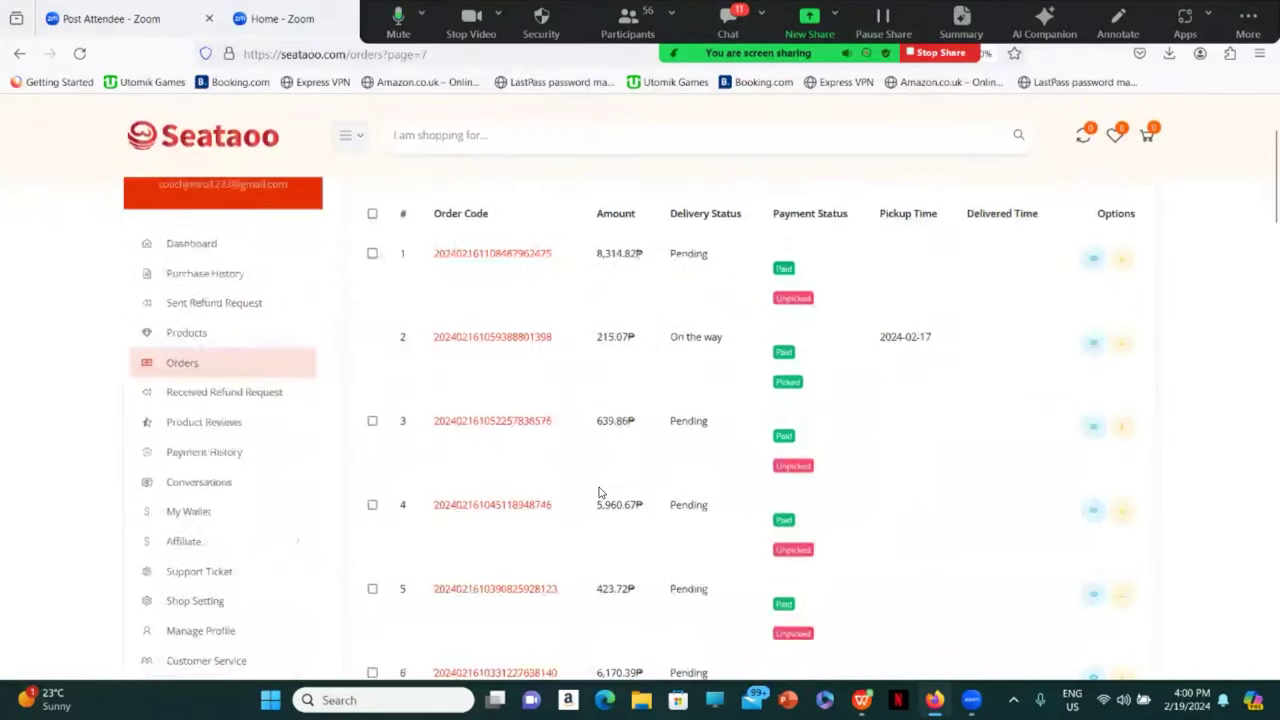
scroll(600, 492, "down", 8)
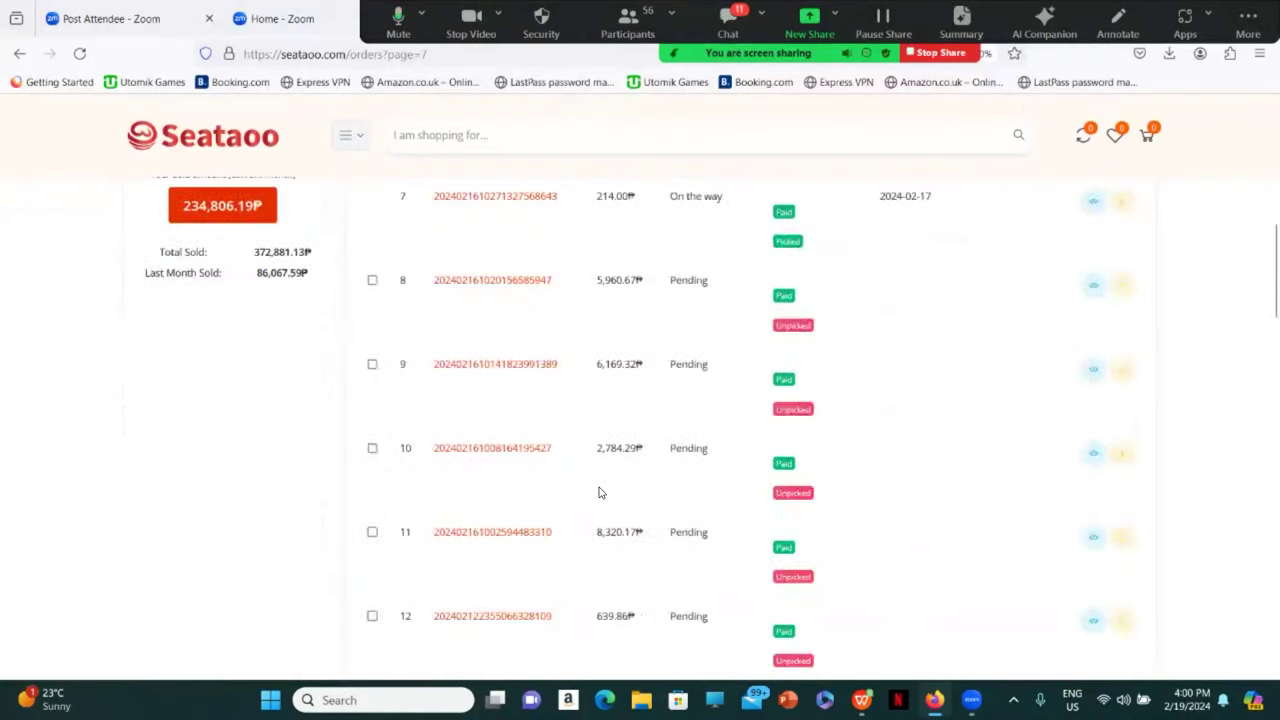
scroll(600, 492, "down", 10)
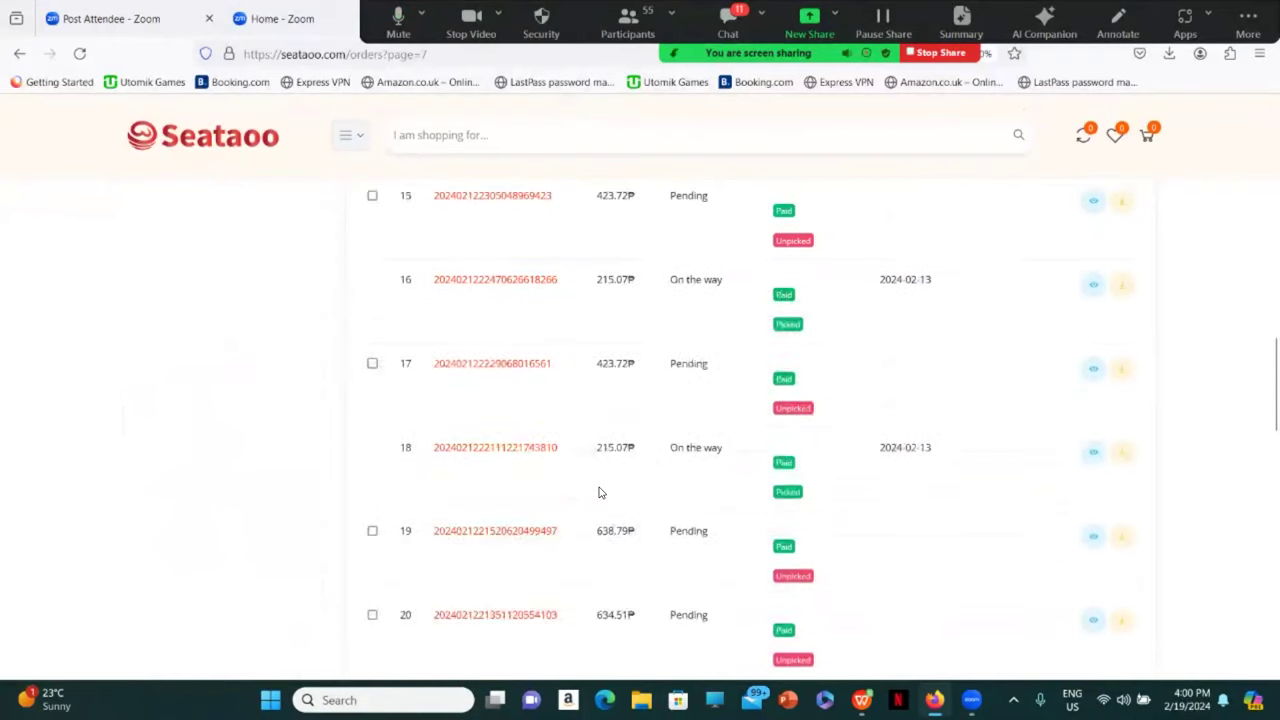
scroll(600, 492, "down", 5)
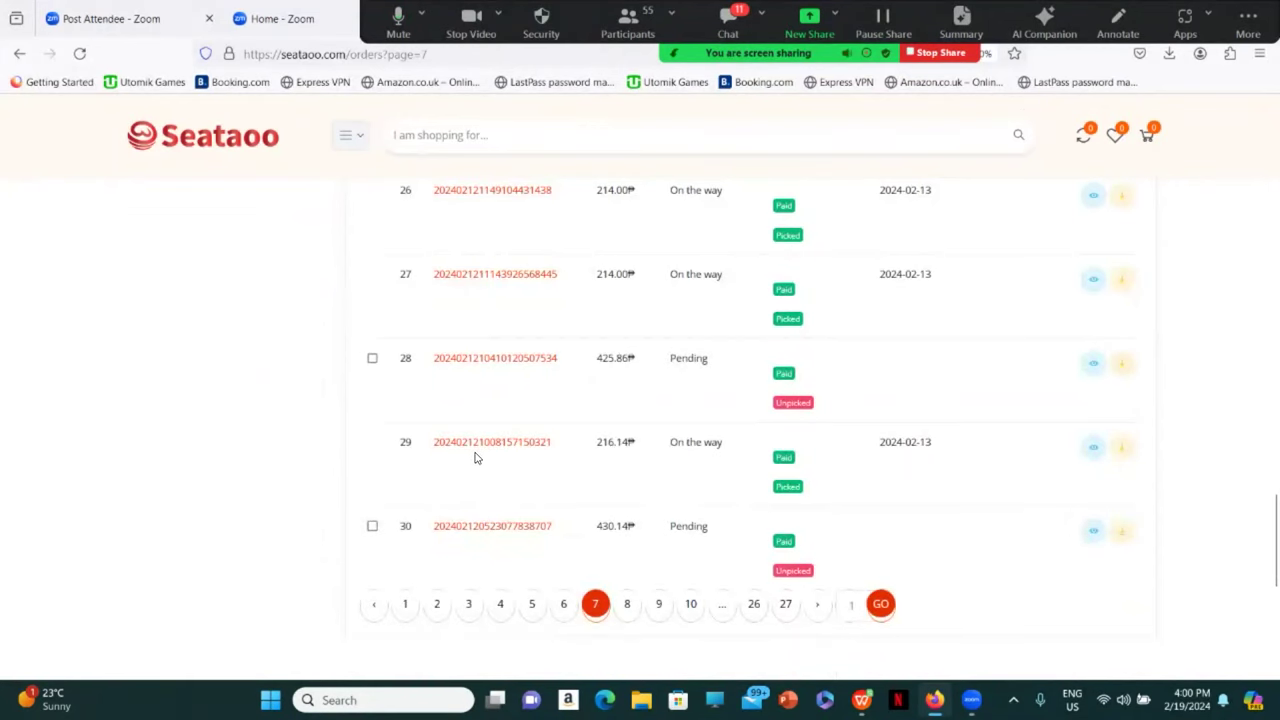
Step: Recheck the pending and unpicked orders on page 7 from the last row back to the first
scroll(531, 458, "up", 12)
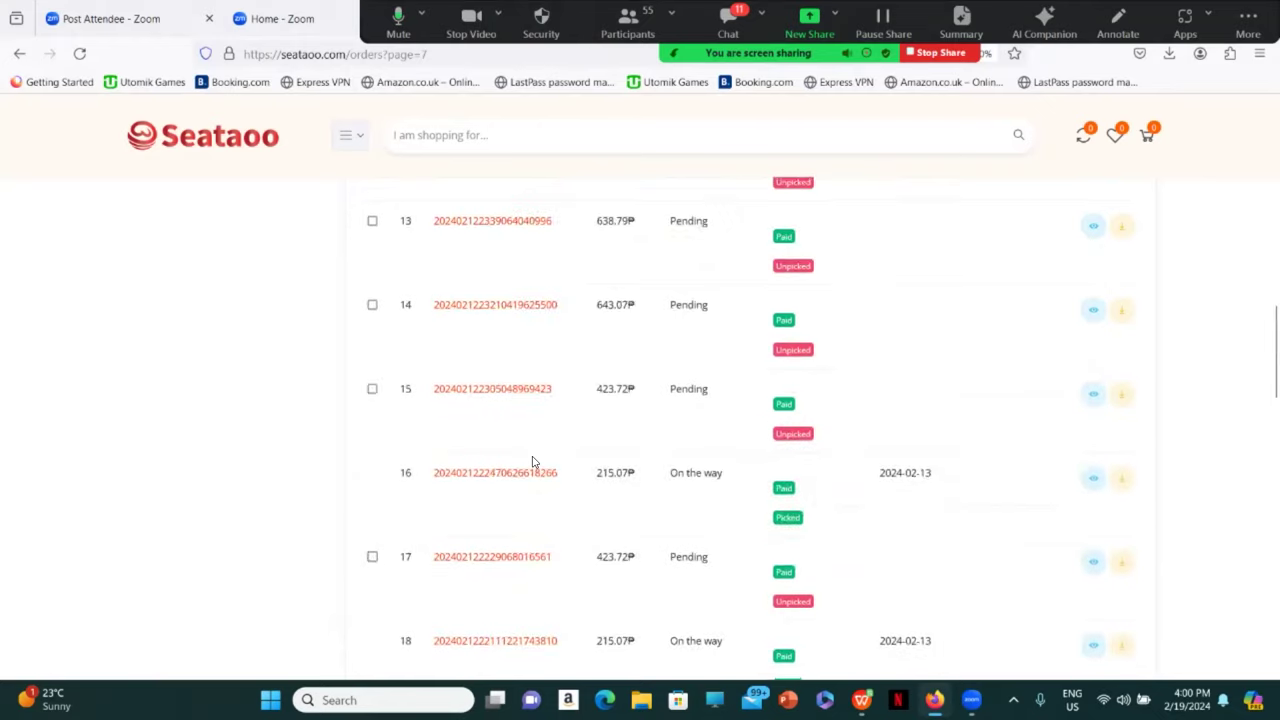
scroll(532, 461, "up", 6)
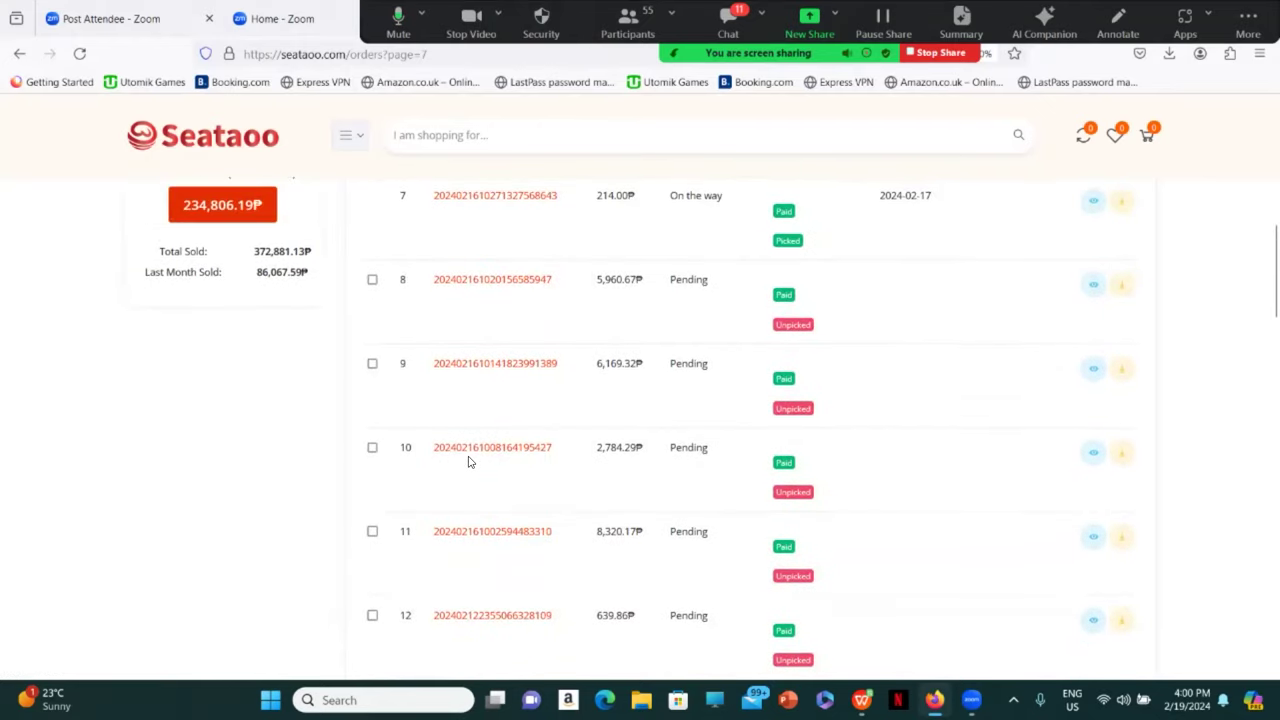
scroll(471, 455, "down", 3)
scroll(480, 415, "down", 4)
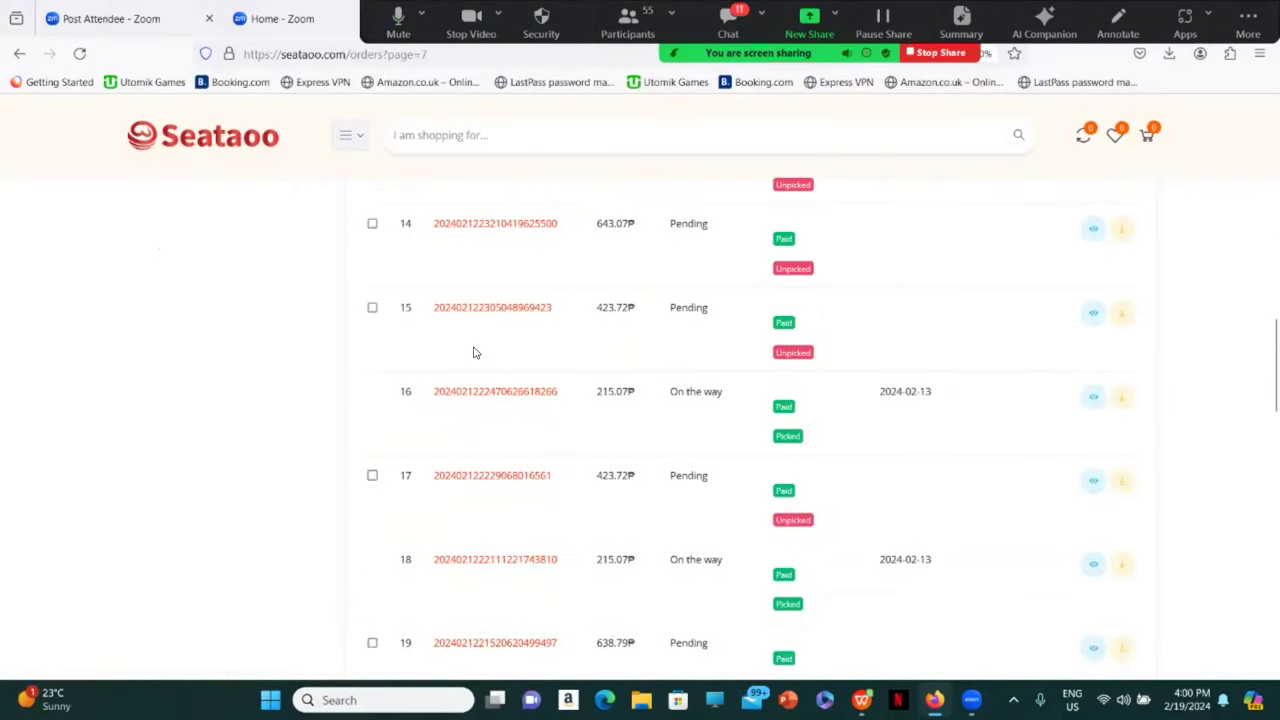
scroll(476, 320, "up", 5)
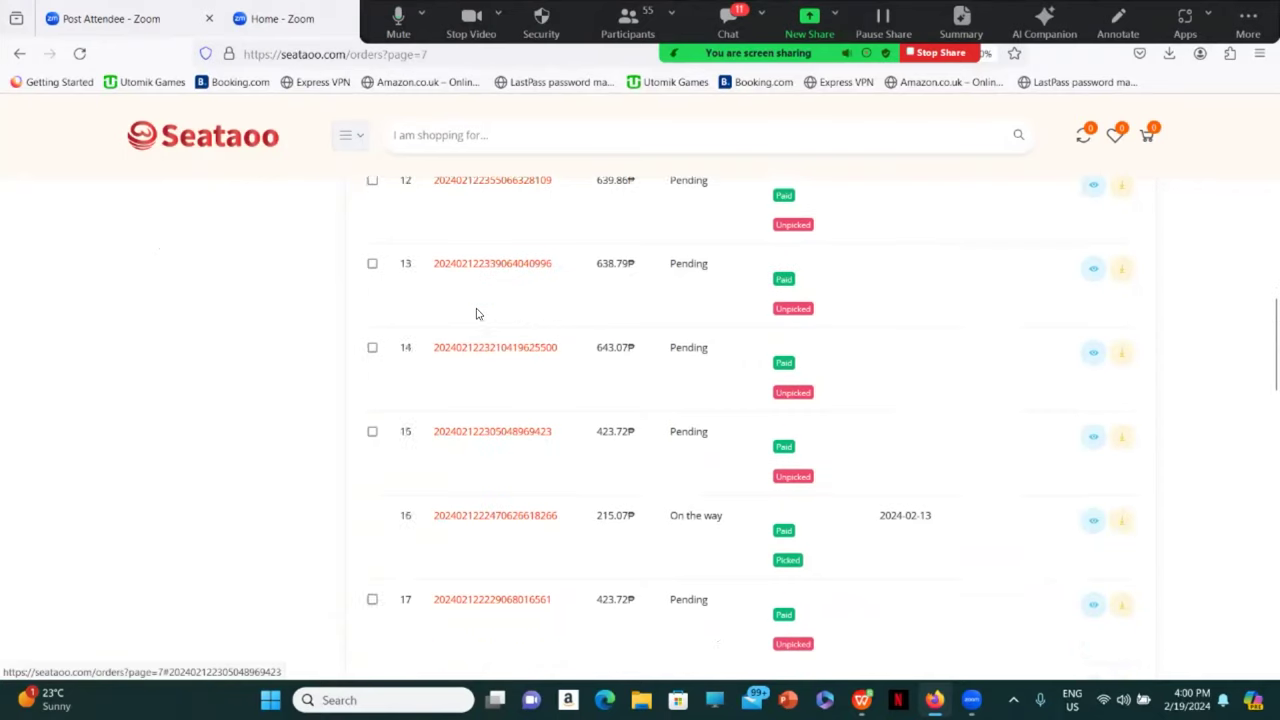
scroll(476, 326, "up", 6)
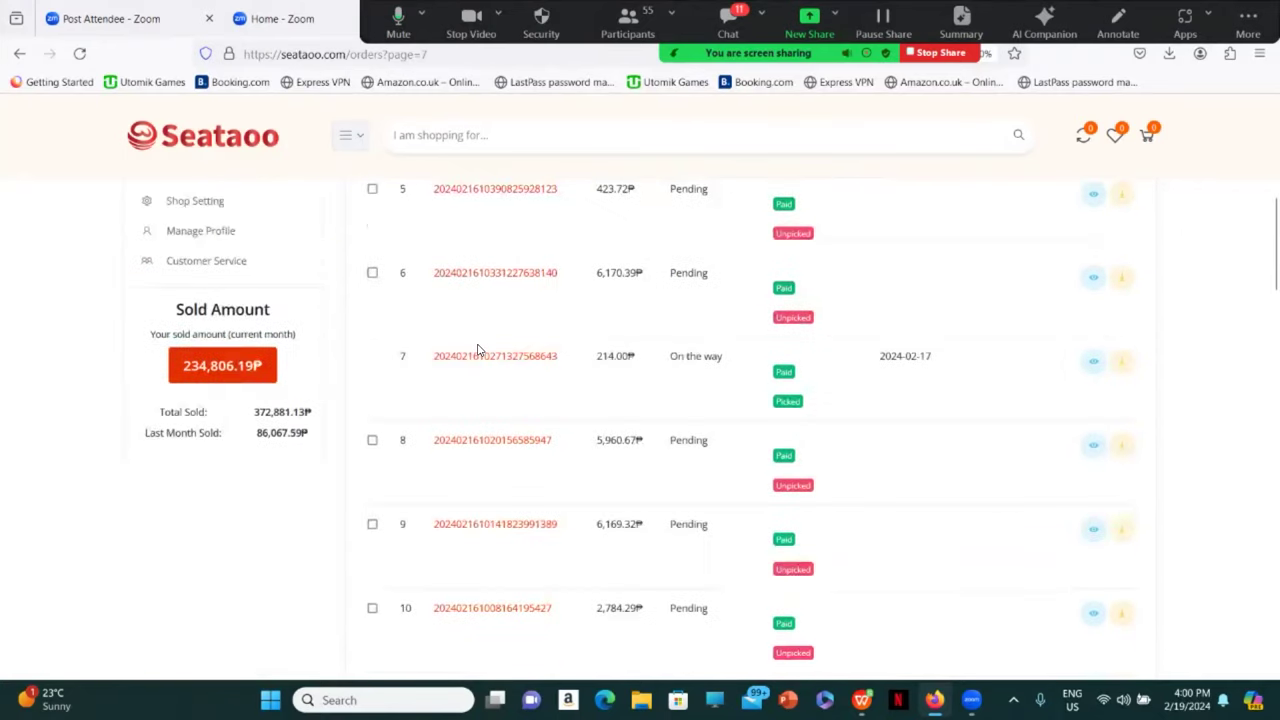
scroll(478, 350, "up", 3)
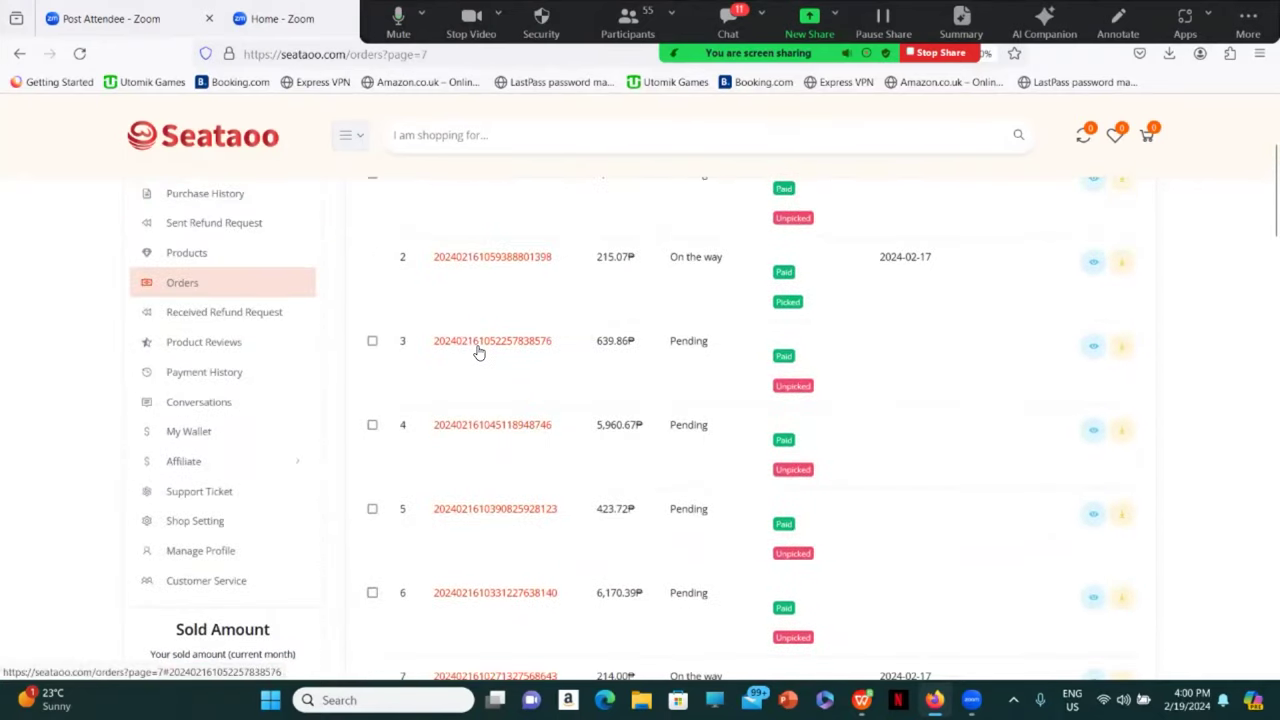
scroll(478, 352, "up", 3)
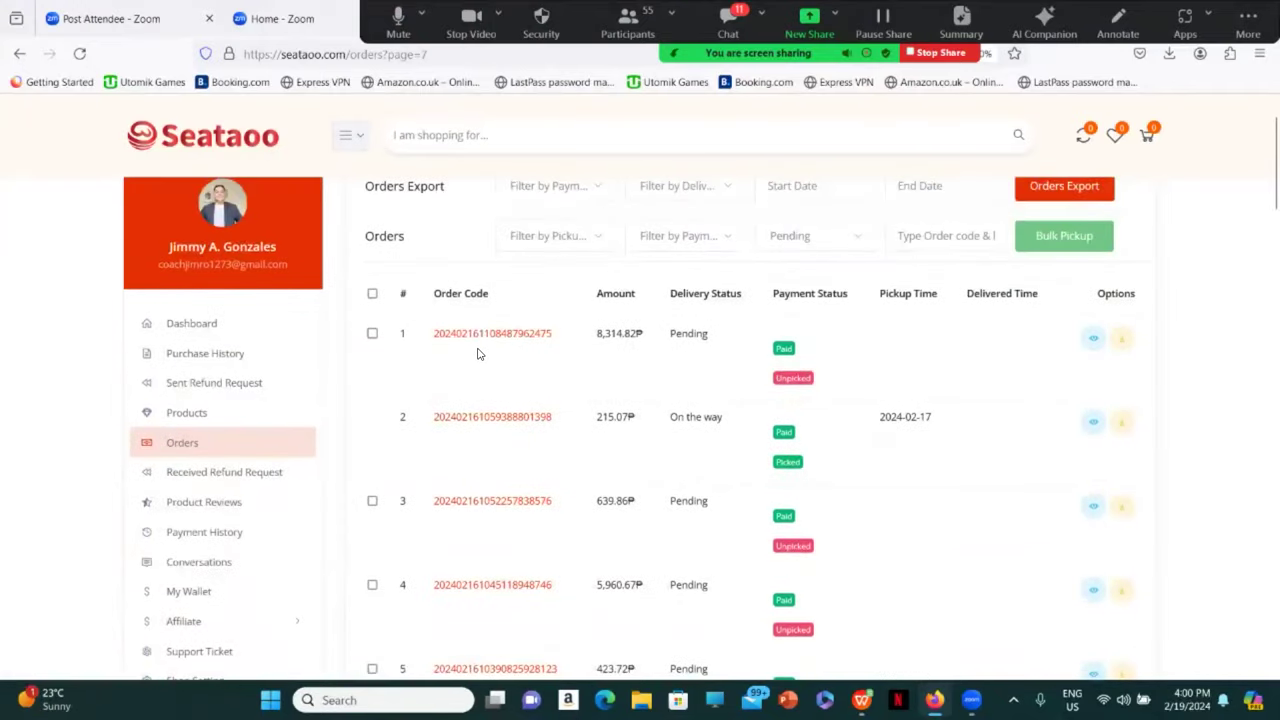
Step: Select the pending, unpicked order in row 5 of orders page 7
scroll(478, 353, "down", 3)
scroll(450, 603, "down", 3)
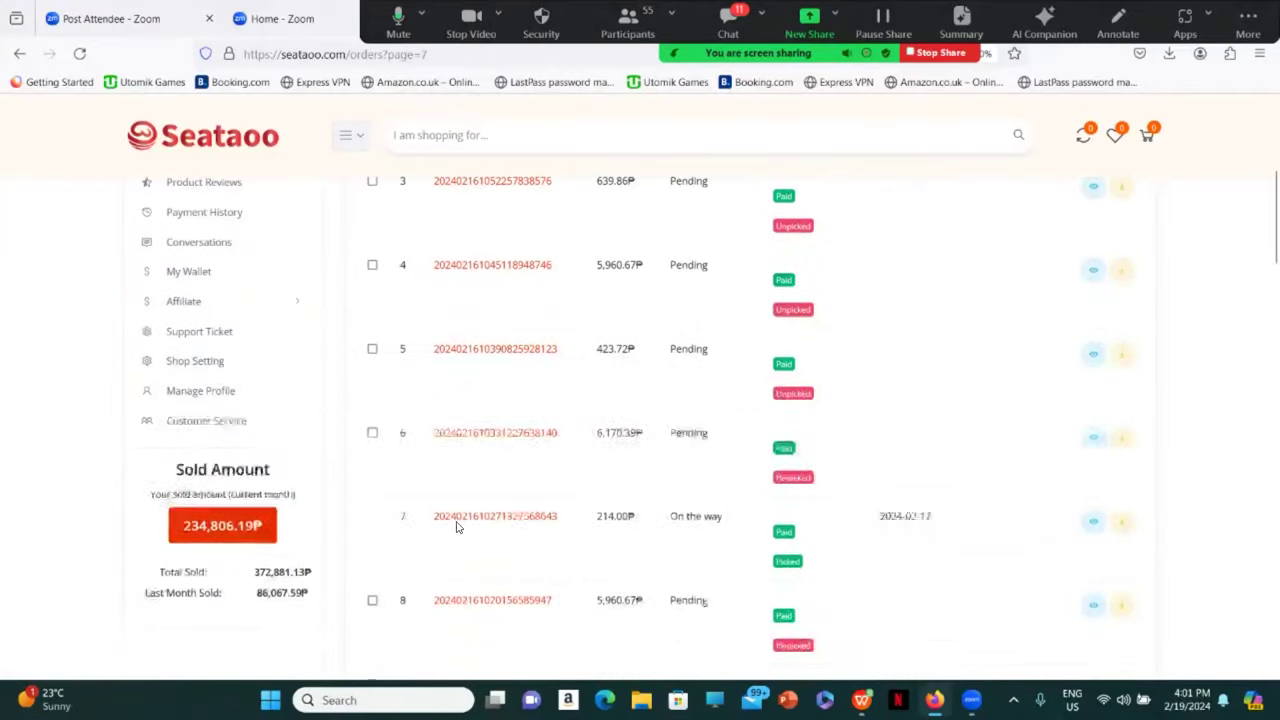
left_click(372, 349)
scroll(466, 497, "down", 3)
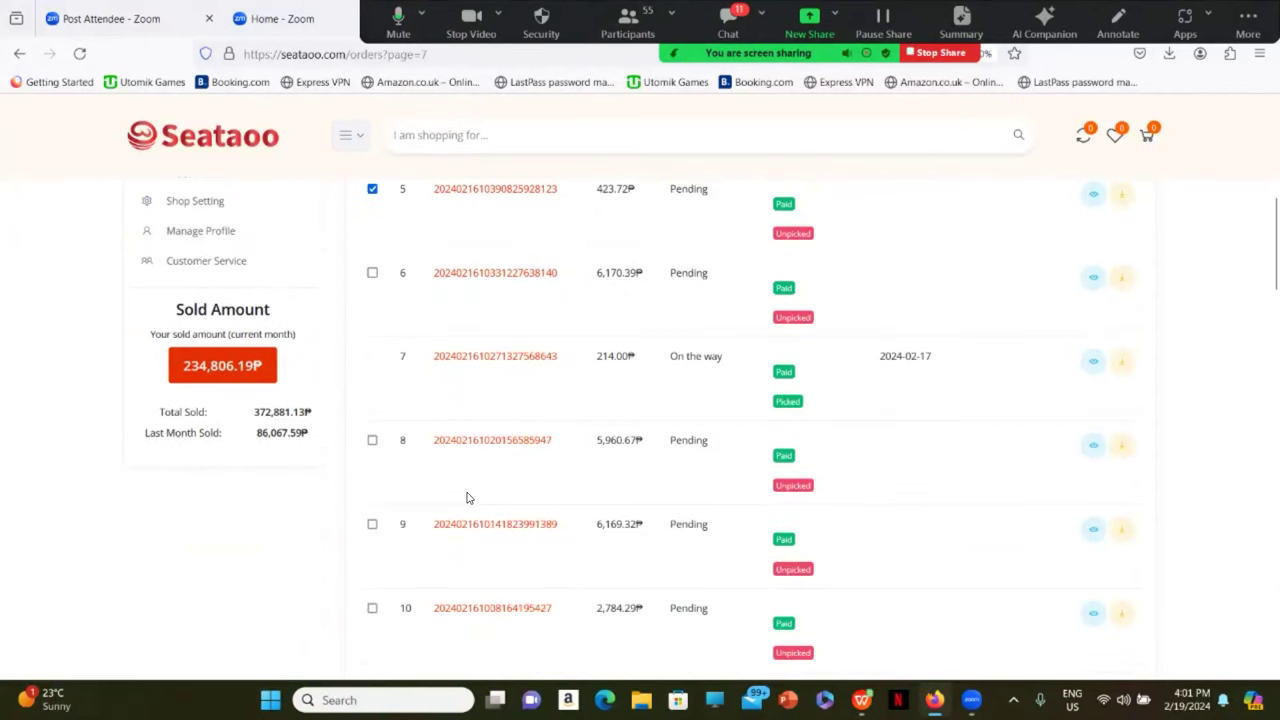
scroll(404, 507, "down", 3)
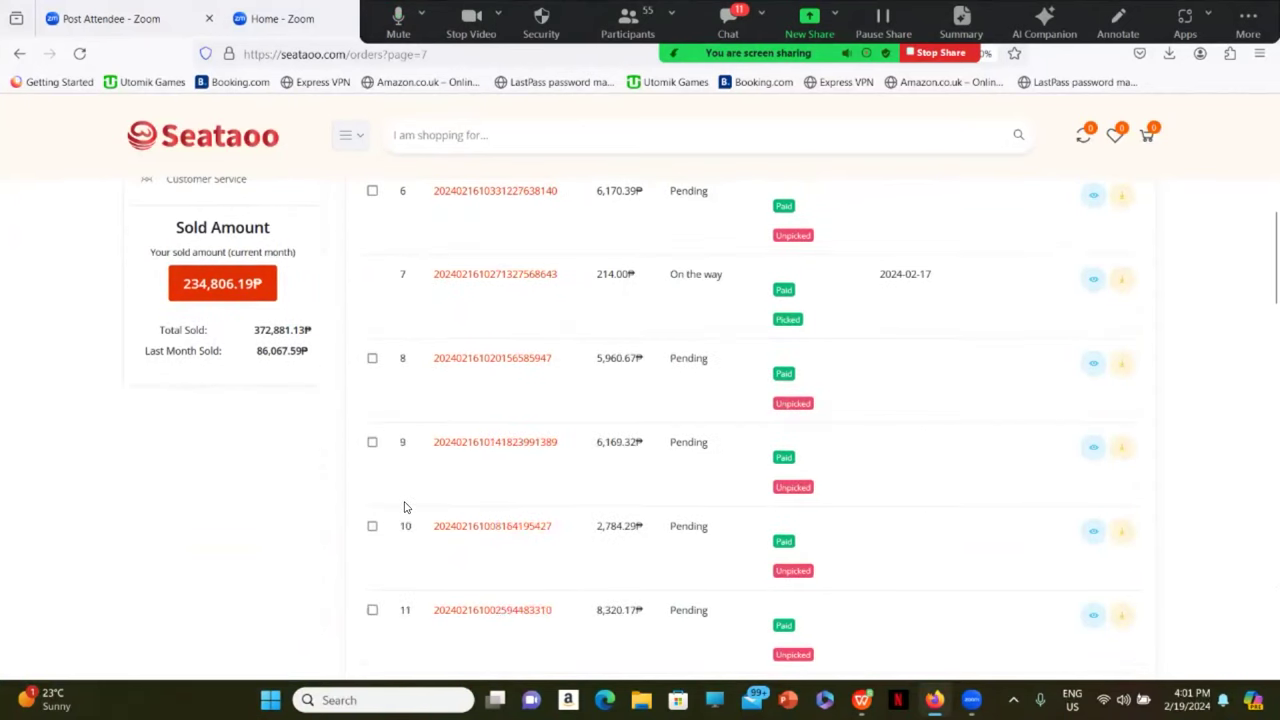
scroll(404, 507, "down", 5)
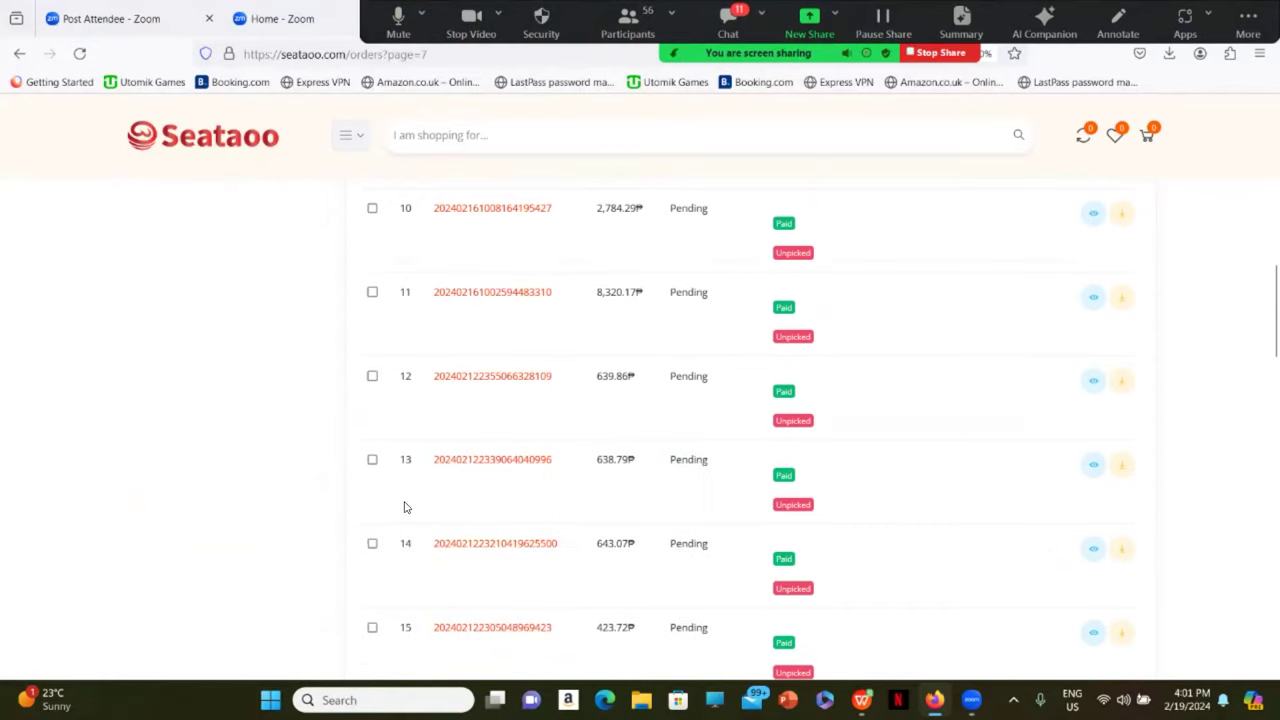
scroll(404, 507, "up", 12)
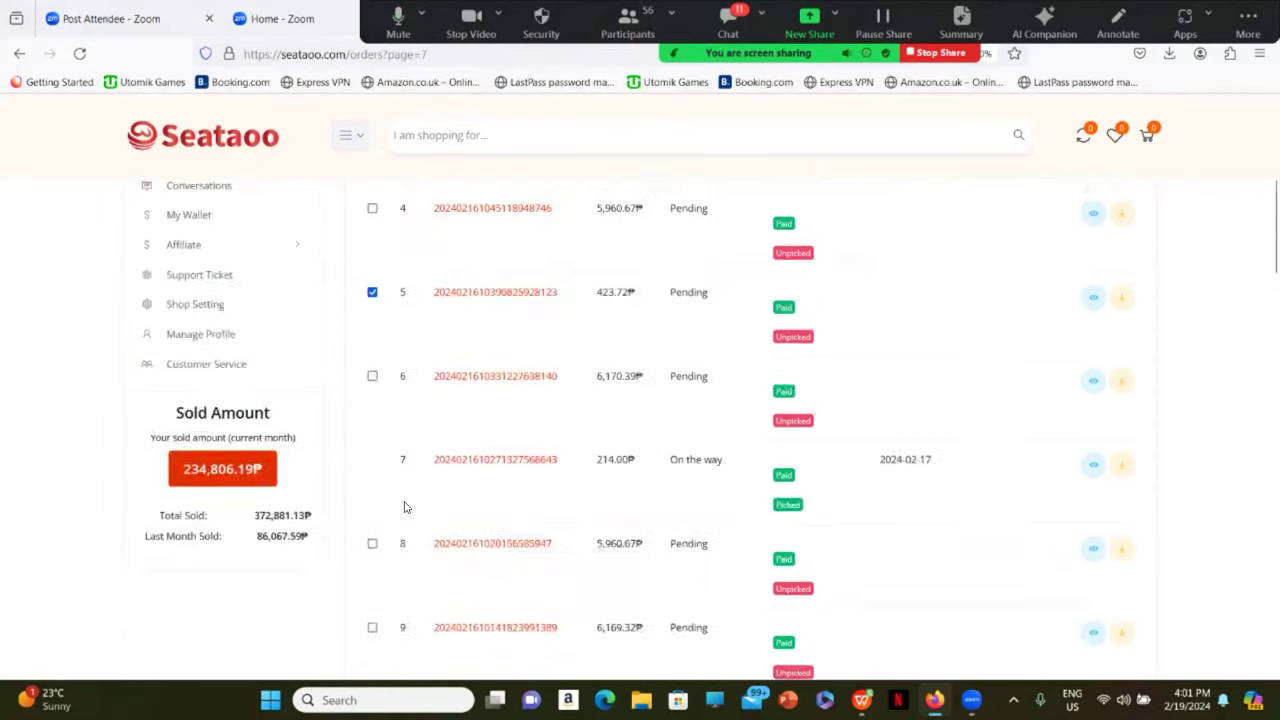
scroll(437, 510, "down", 12)
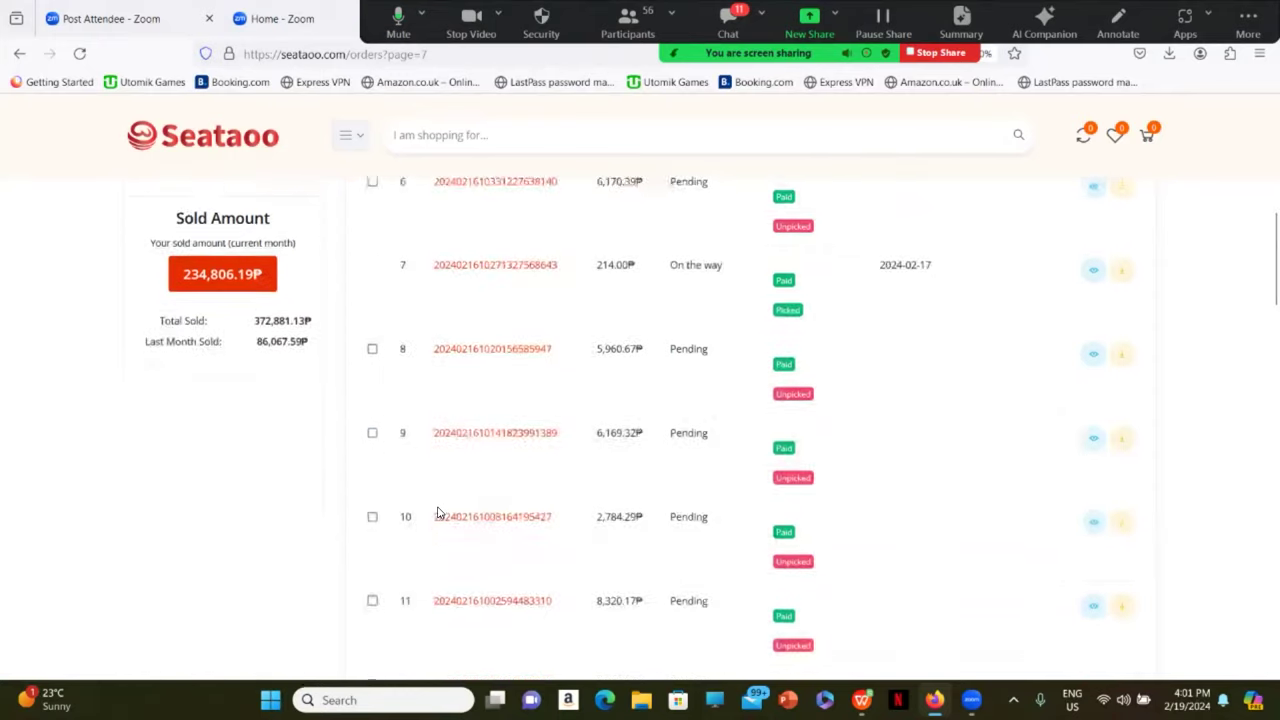
scroll(437, 513, "down", 3)
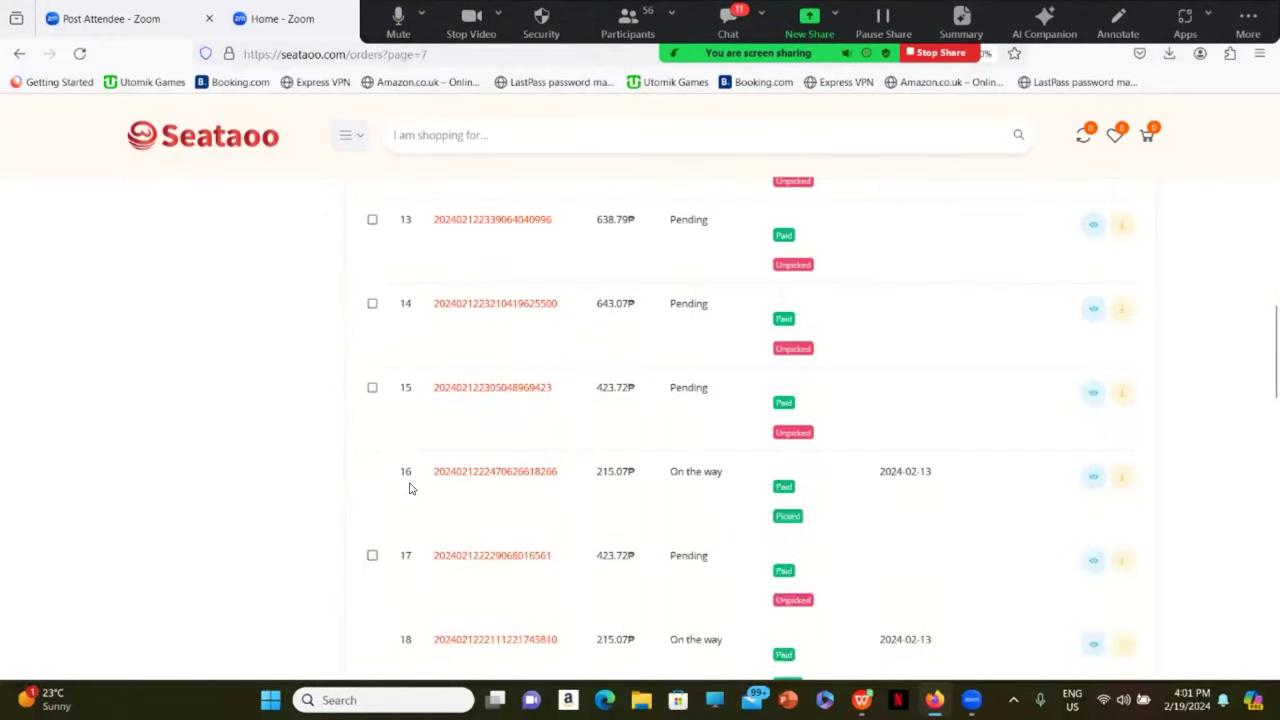
left_click(372, 388)
left_click(372, 388)
left_click(372, 555)
left_click(372, 388)
left_click(372, 388)
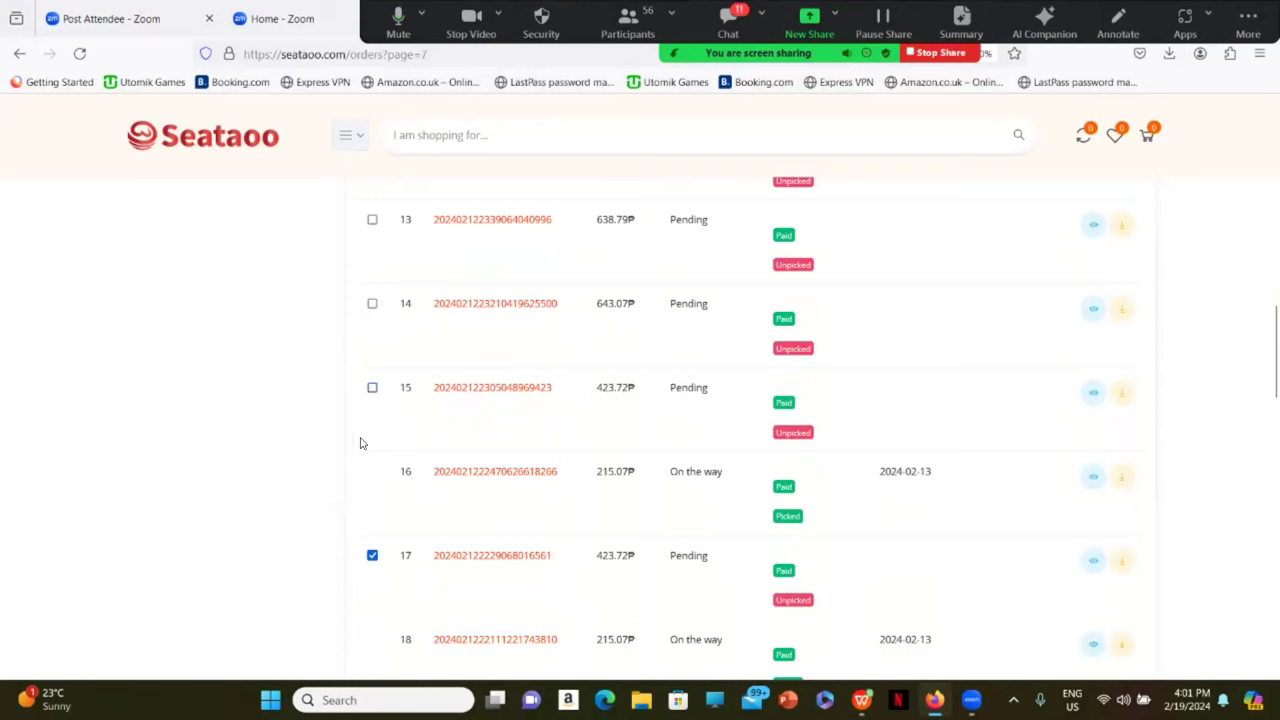
left_click(372, 555)
Step: Select the pending, unpicked orders in rows 5 and 3 of orders page 7
scroll(389, 491, "up", 3)
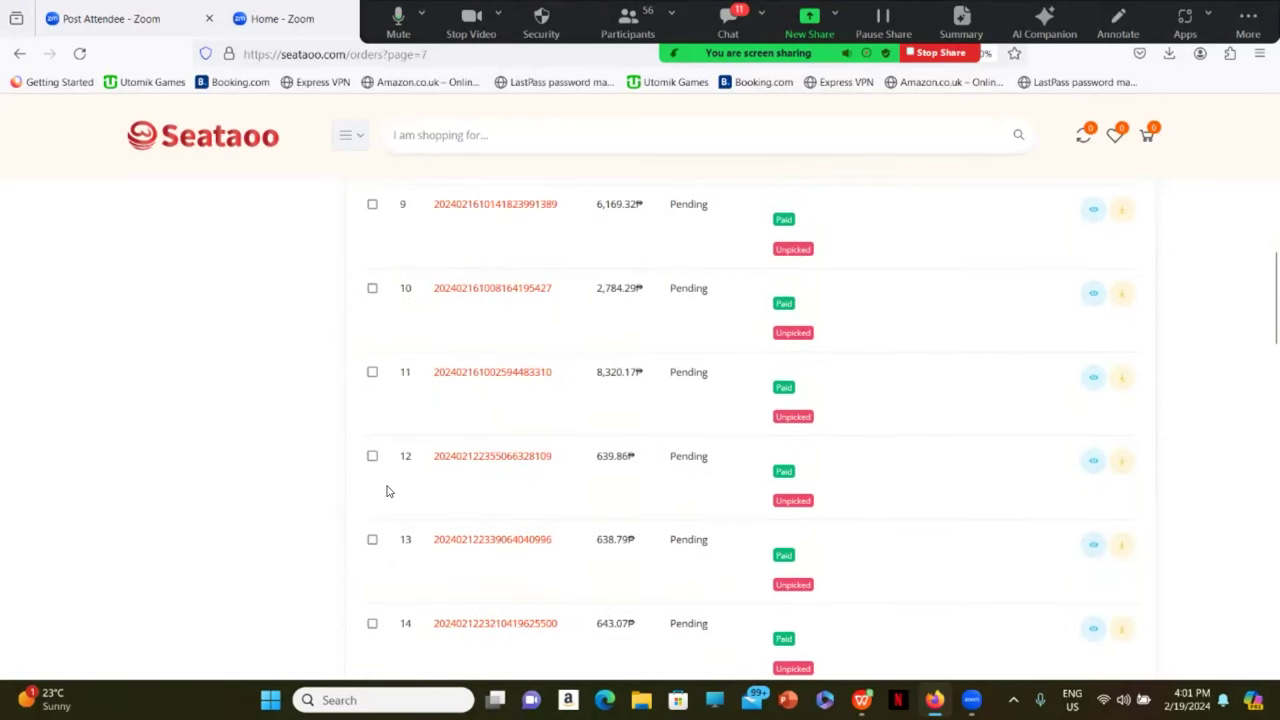
scroll(389, 491, "up", 3)
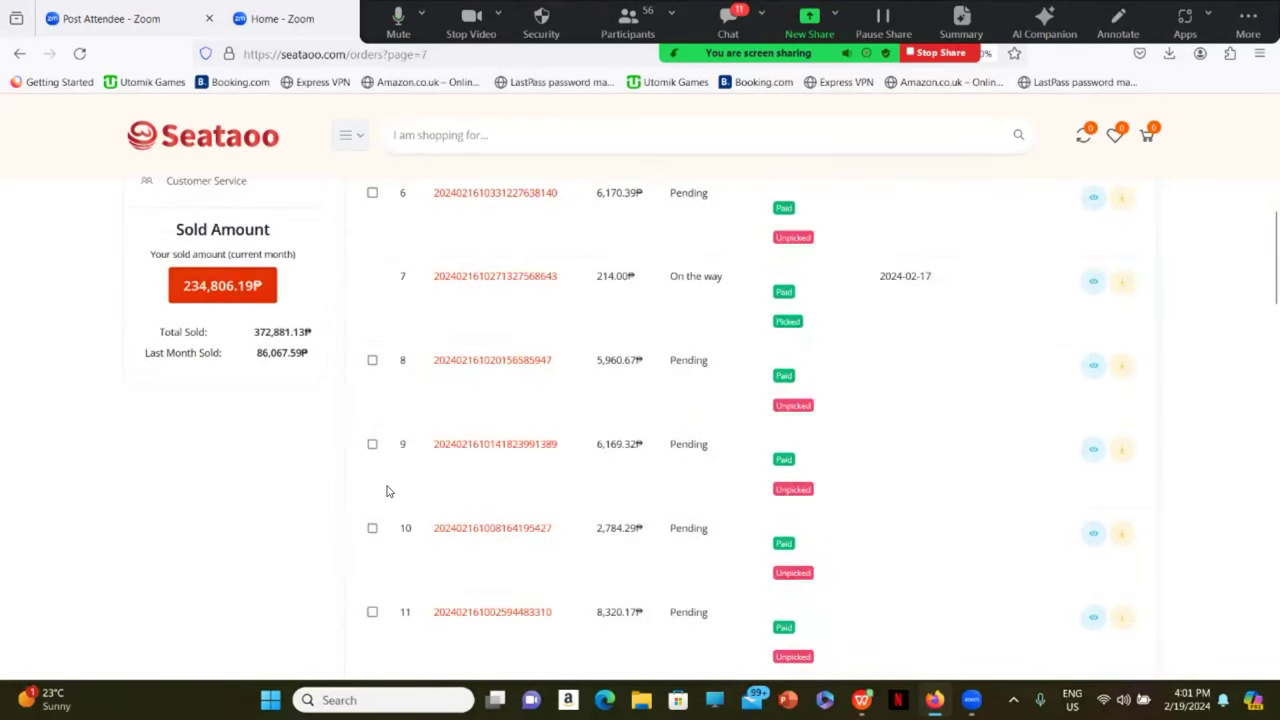
scroll(389, 491, "up", 1)
scroll(364, 508, "up", 2)
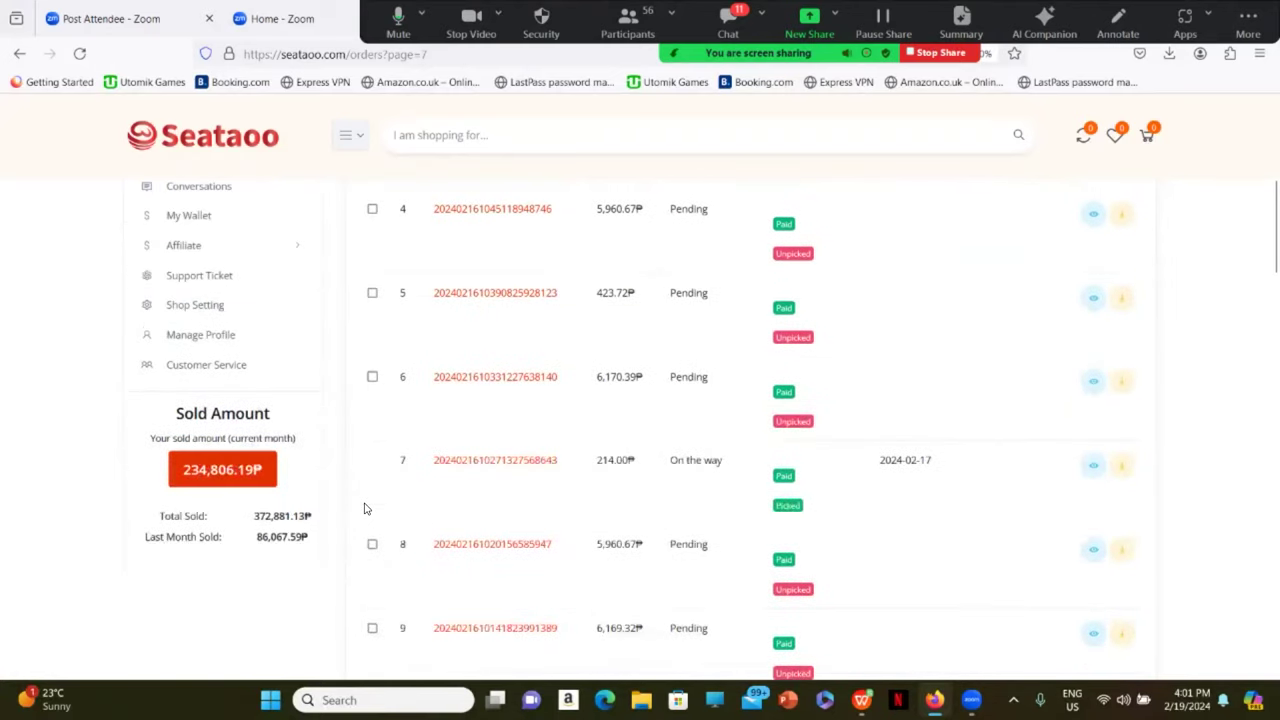
left_click(372, 349)
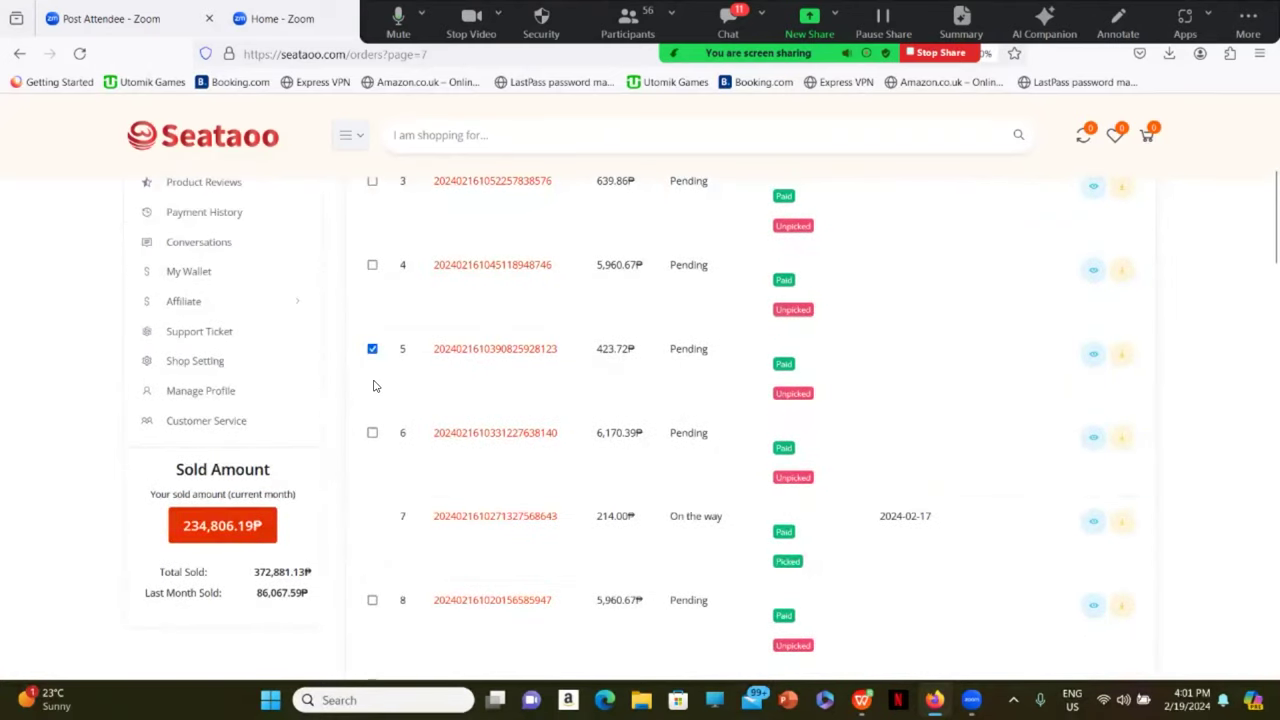
scroll(376, 390, "up", 2)
scroll(373, 395, "up", 2)
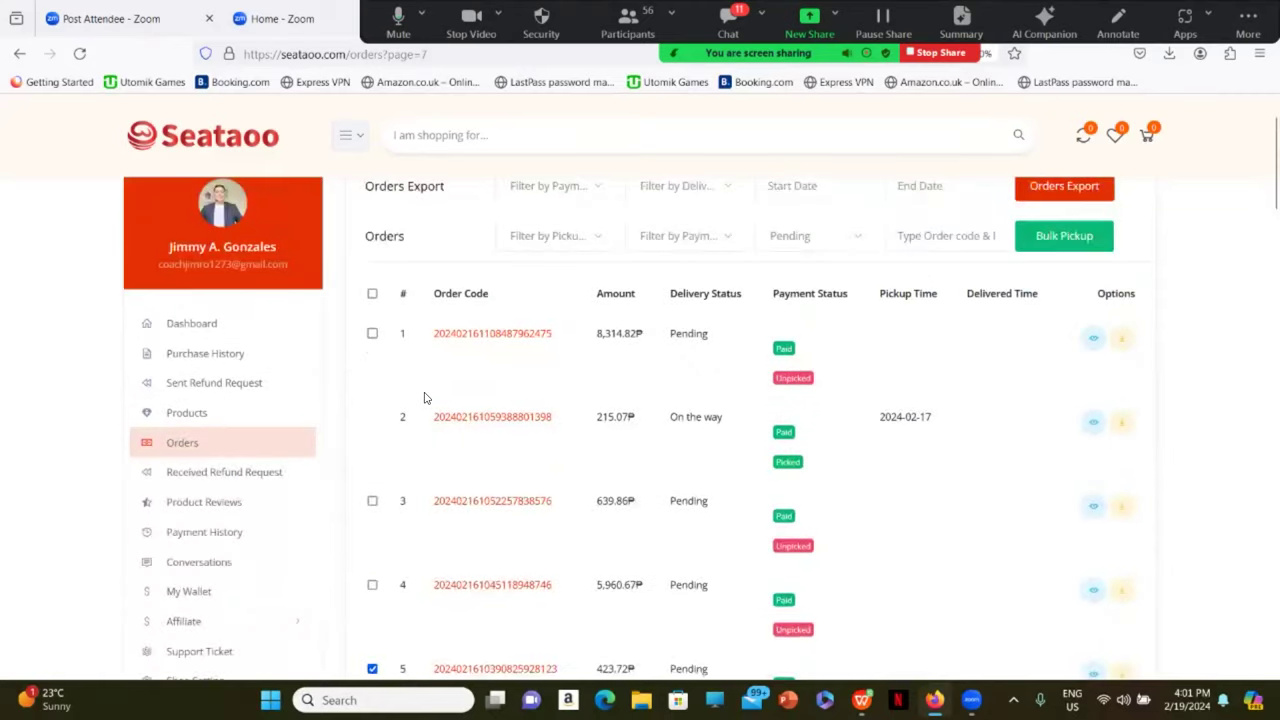
scroll(470, 562, "down", 2)
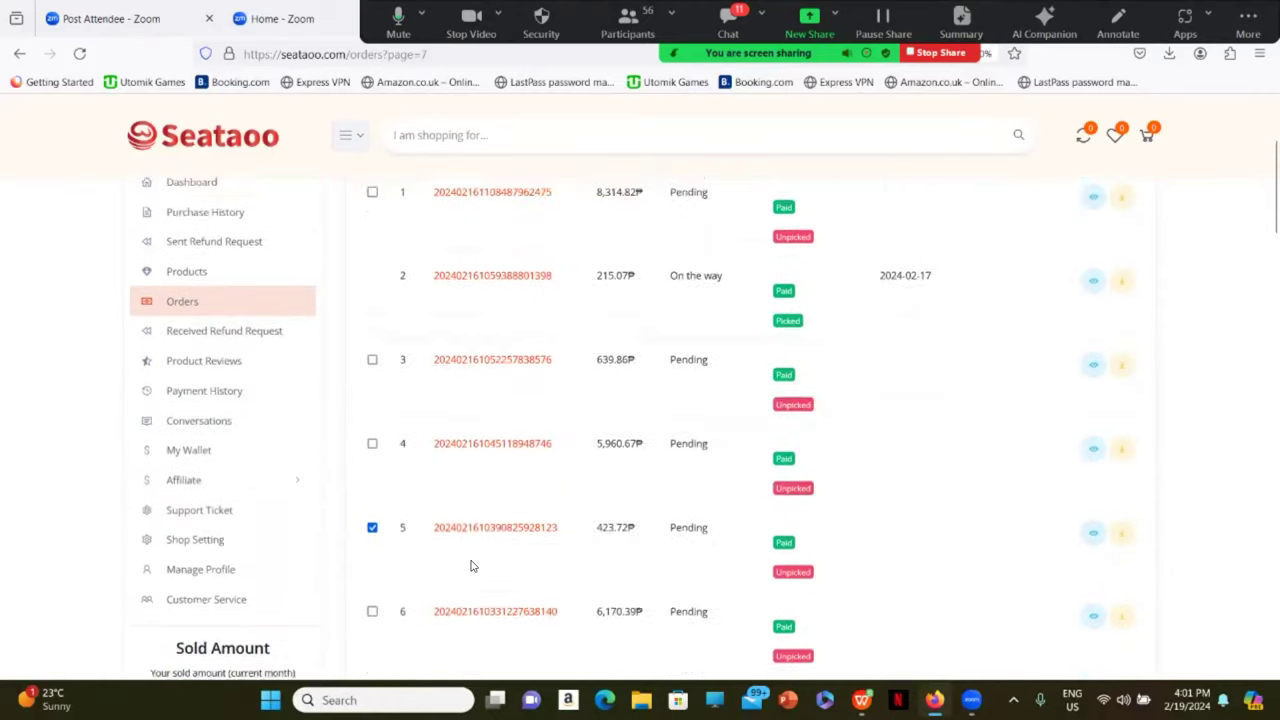
scroll(468, 562, "up", 1)
left_click(372, 422)
Step: Review the pickup statuses, pickup times and amounts of the orders on page 7 down to the last row
scroll(509, 495, "down", 3)
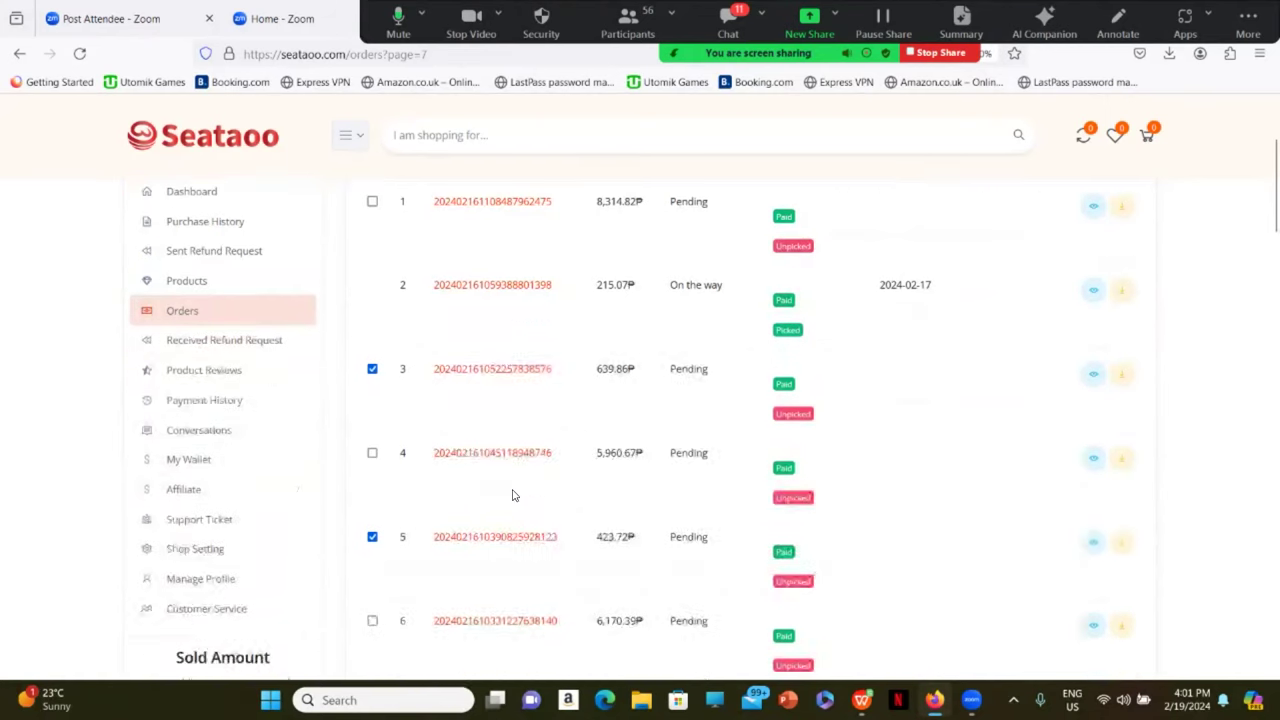
scroll(496, 492, "up", 3)
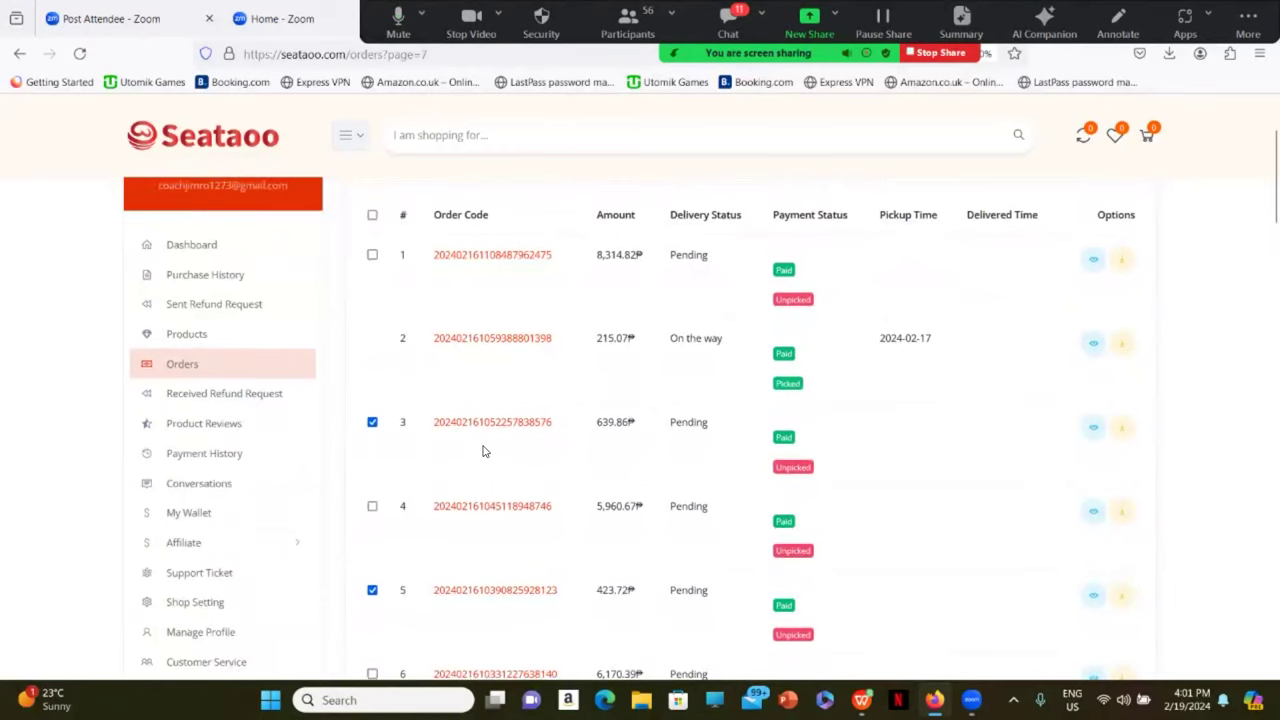
scroll(484, 451, "up", 2)
scroll(495, 458, "down", 2)
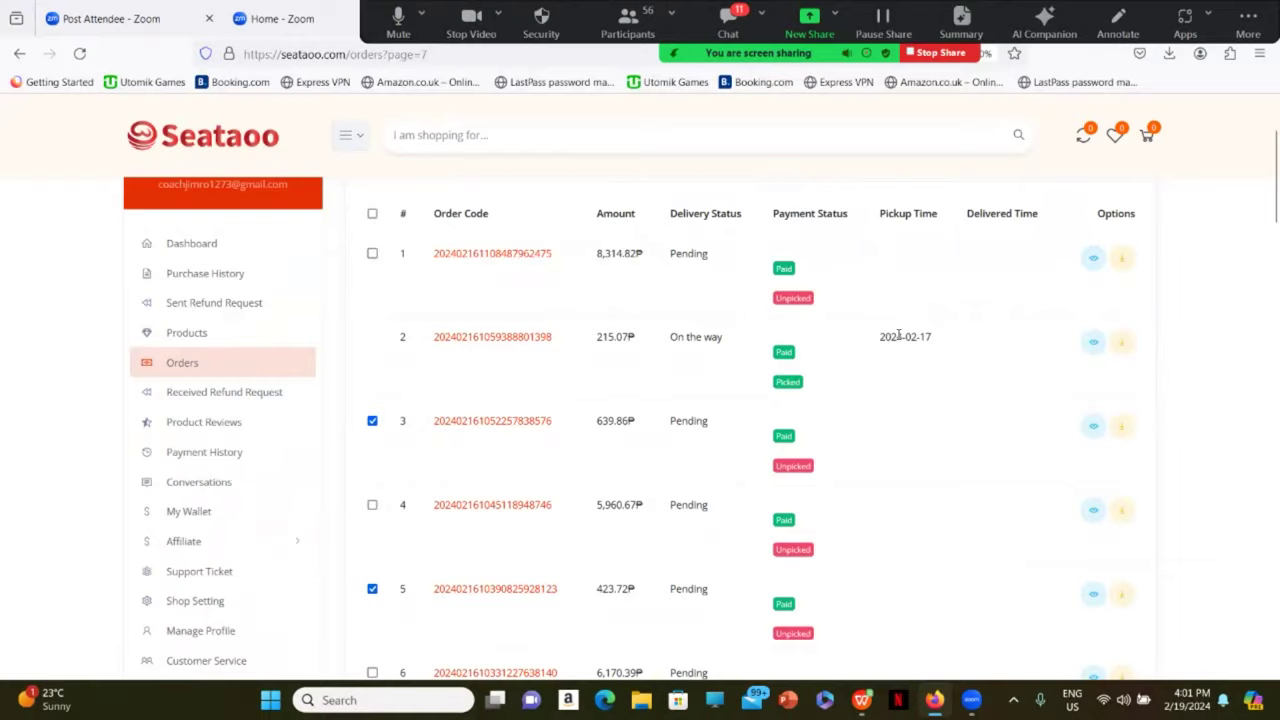
scroll(899, 336, "up", 3)
scroll(363, 560, "down", 3)
scroll(391, 600, "down", 7)
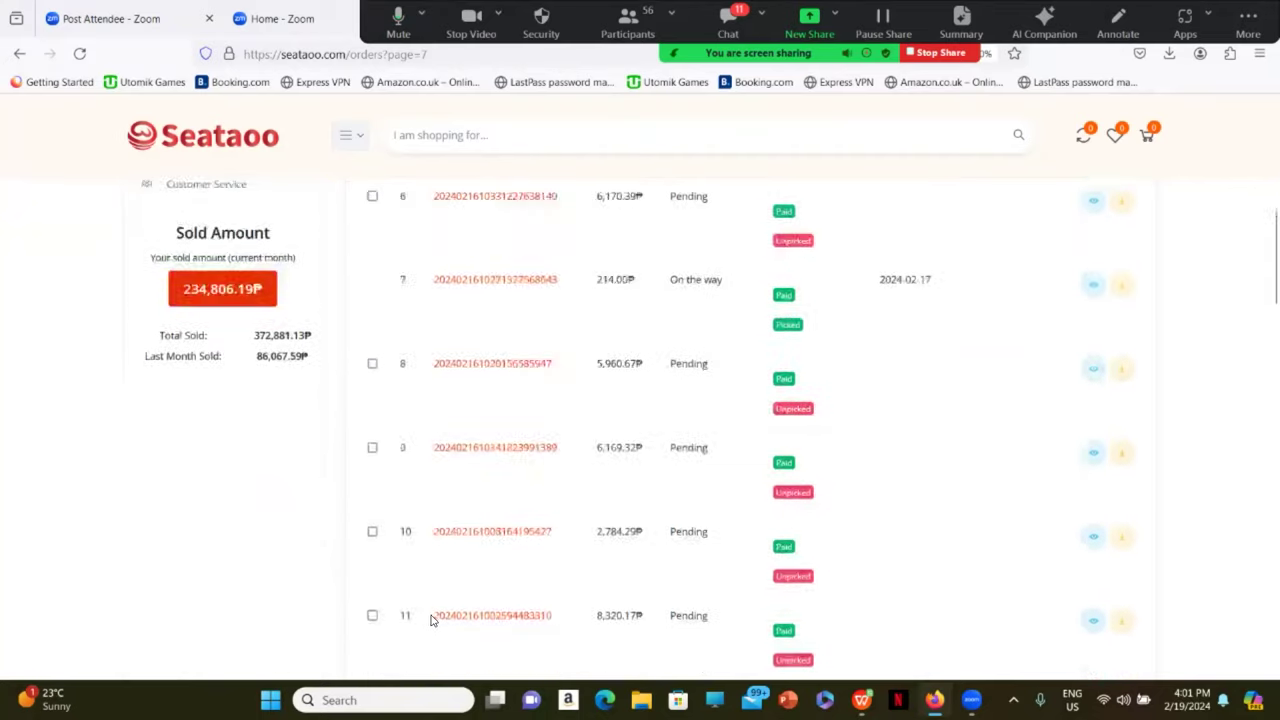
scroll(449, 626, "down", 10)
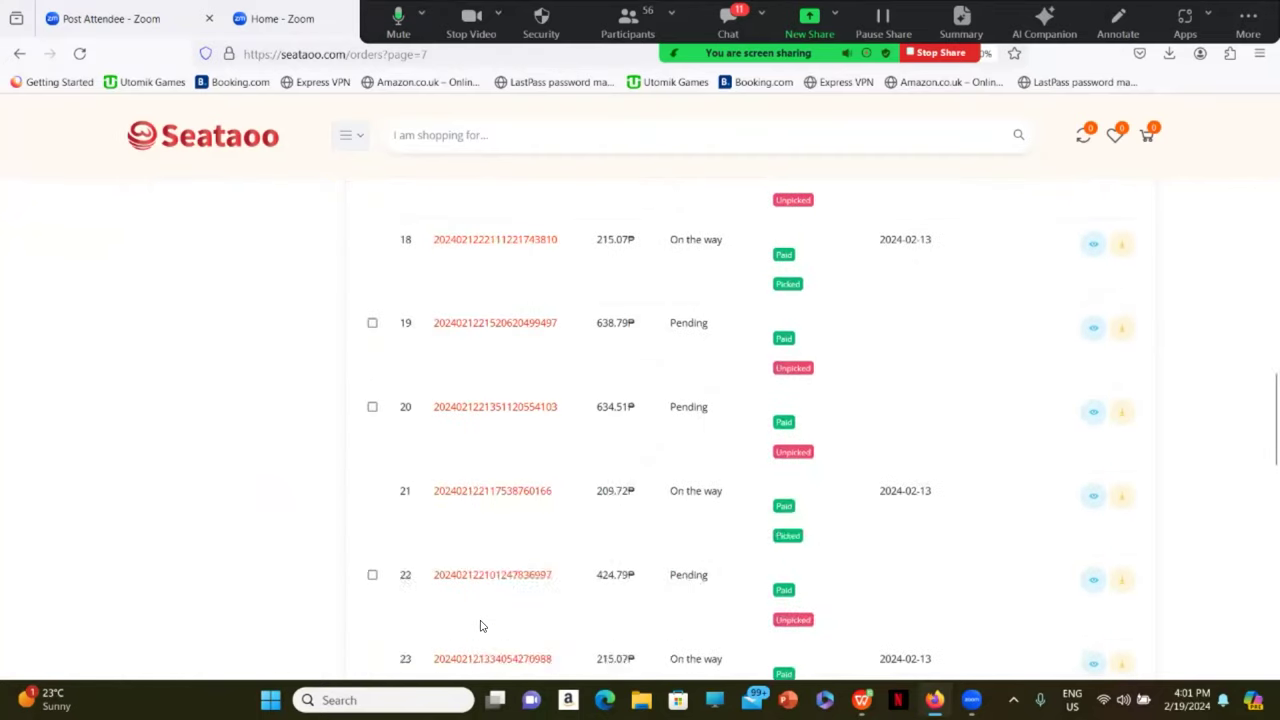
scroll(480, 626, "down", 7)
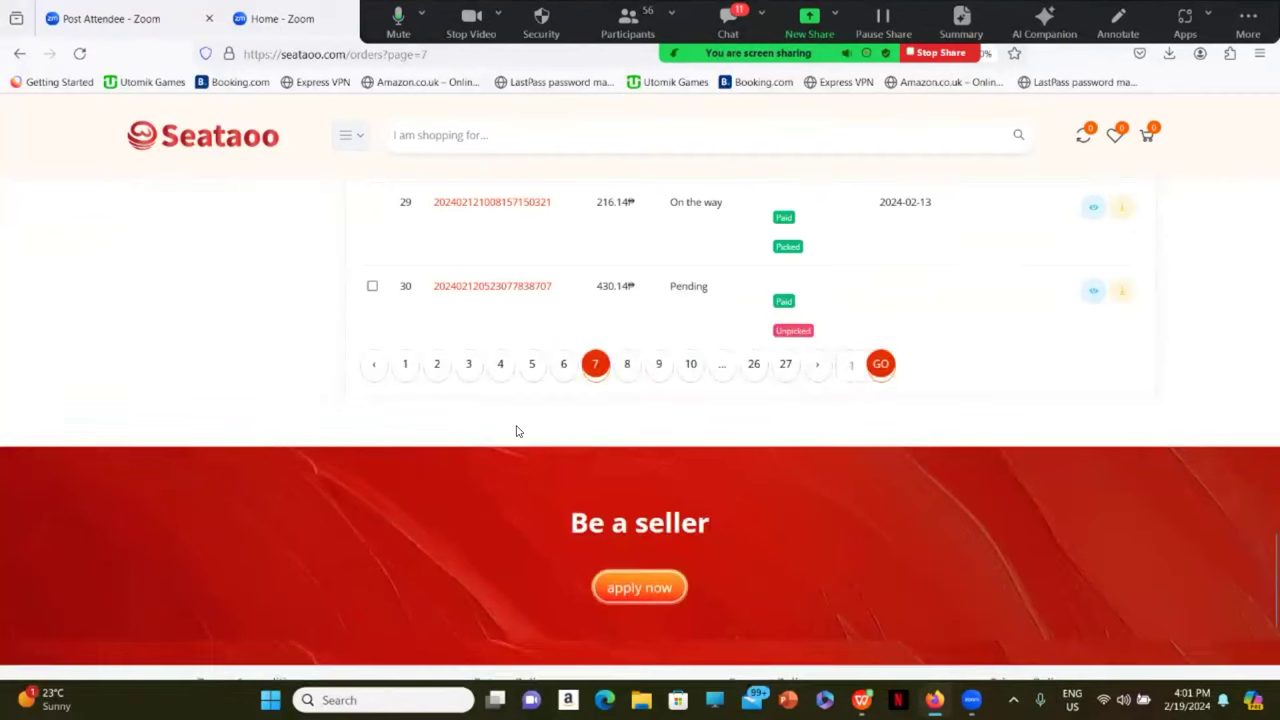
Step: Open page 6 of the orders and look through the amounts of its unpicked pending orders
left_click(563, 364)
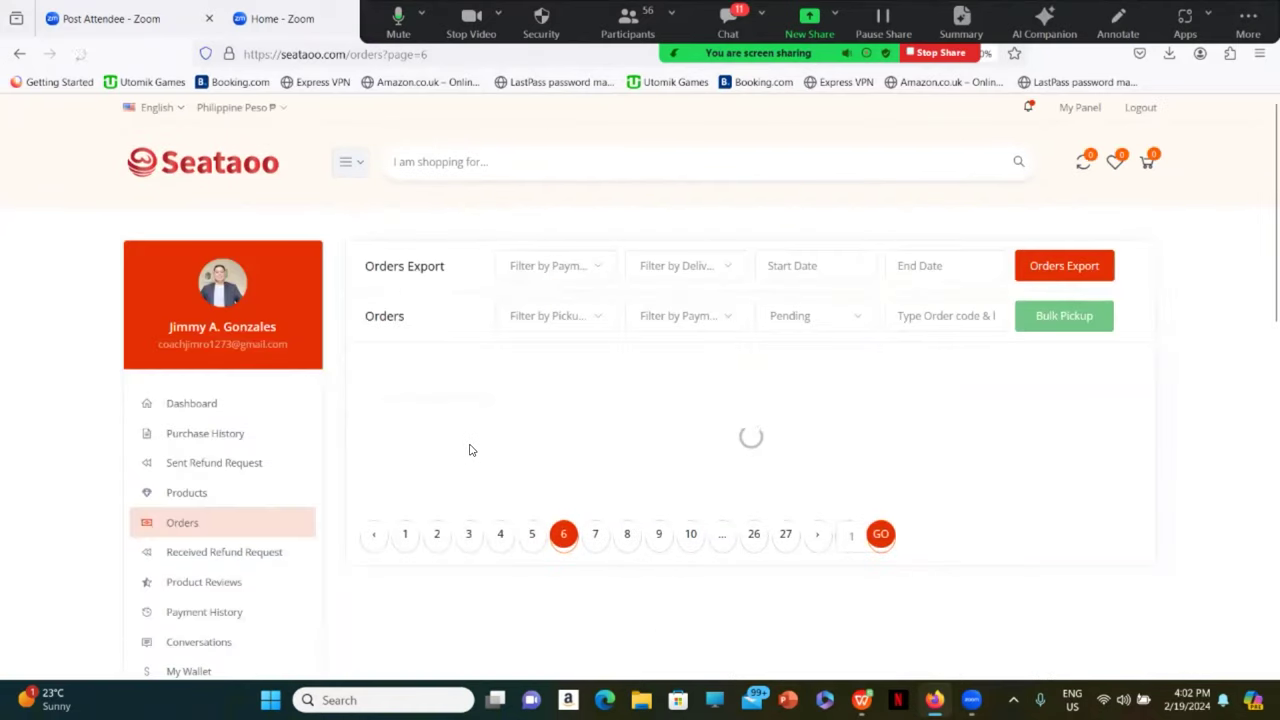
scroll(469, 450, "down", 3)
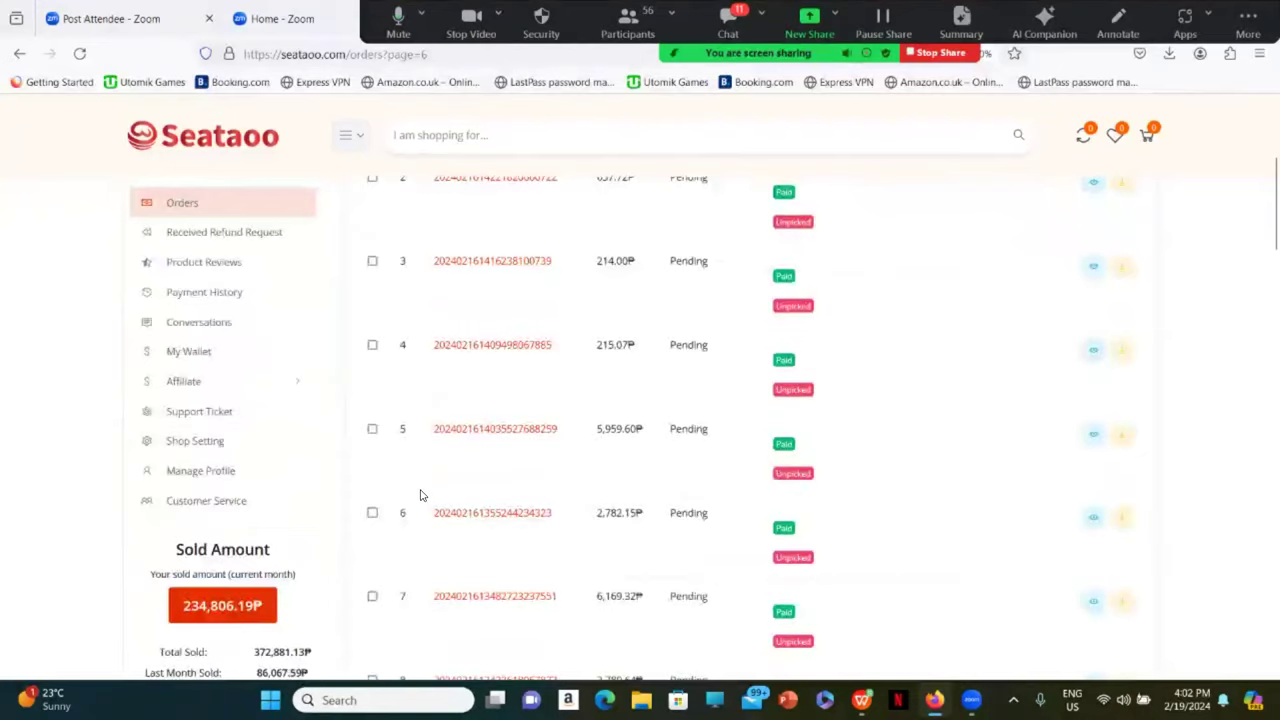
scroll(420, 495, "down", 10)
scroll(419, 520, "down", 7)
scroll(407, 551, "down", 3)
scroll(407, 551, "up", 6)
scroll(407, 551, "up", 10)
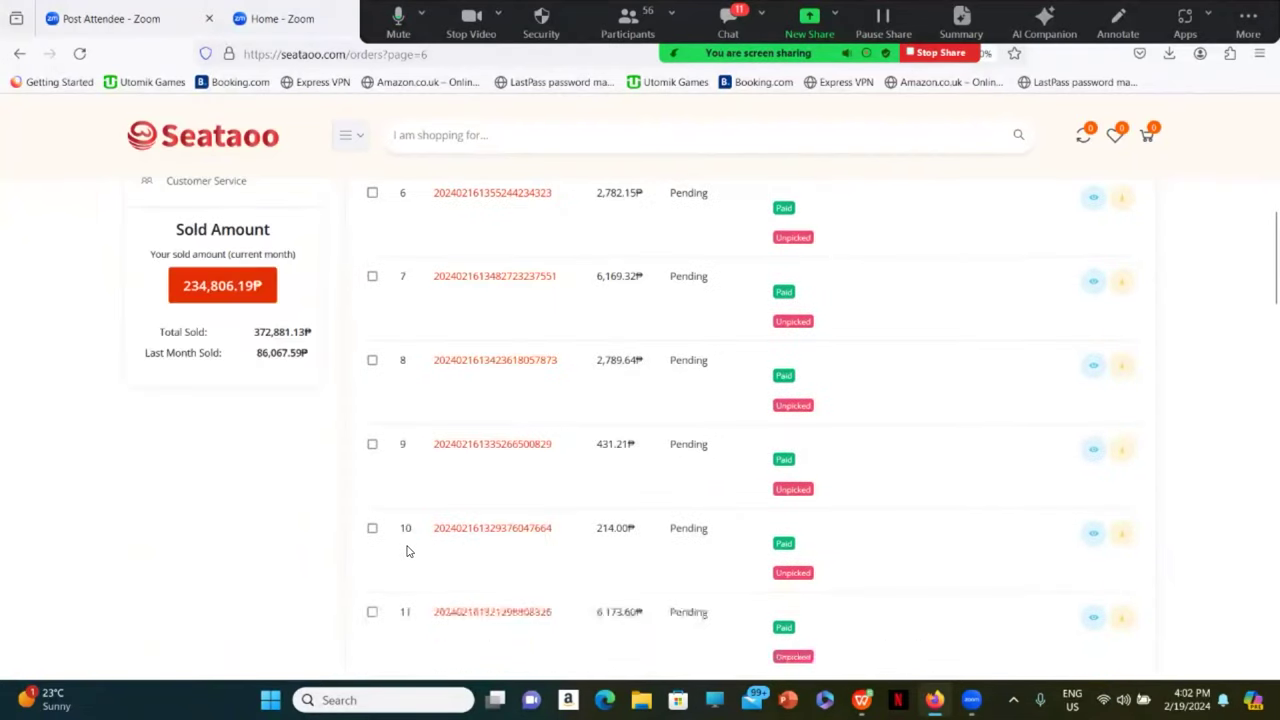
scroll(407, 551, "up", 1)
scroll(407, 551, "up", 4)
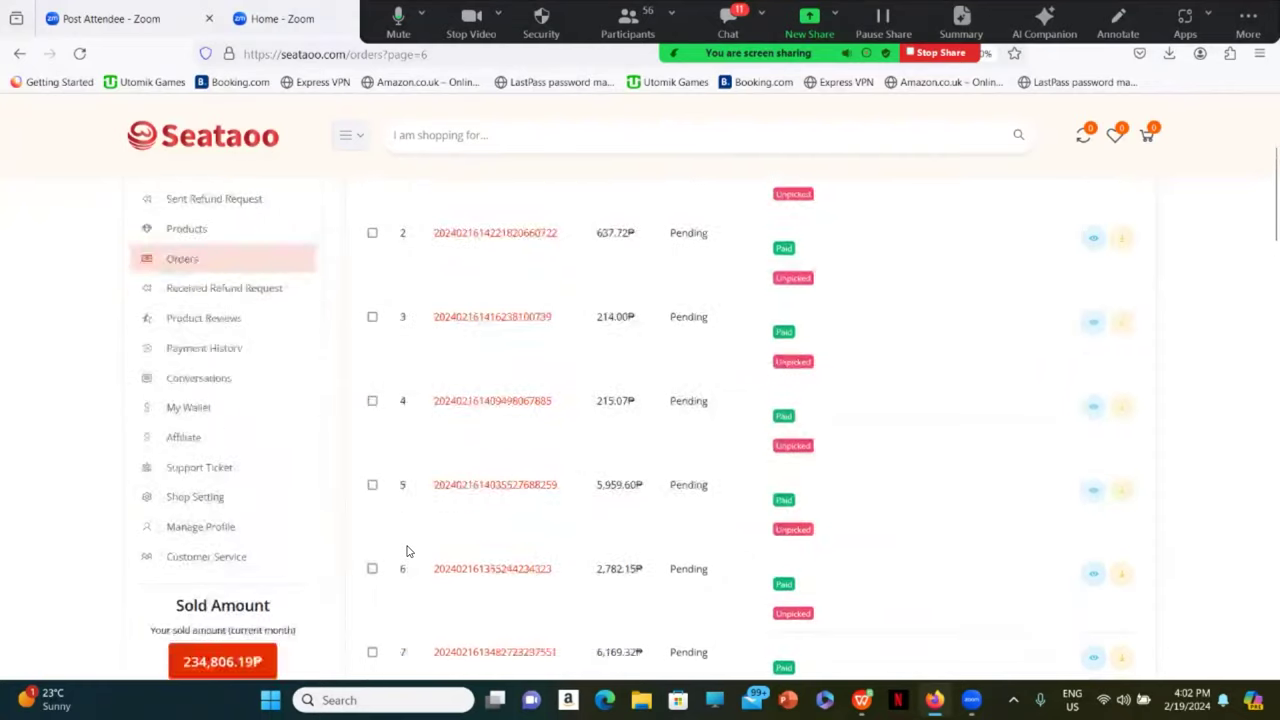
Step: Select the pending orders in rows 3 and 4 of orders page 6 and open their bulk pickup summary
left_click(372, 341)
left_click(372, 425)
scroll(381, 512, "down", 2)
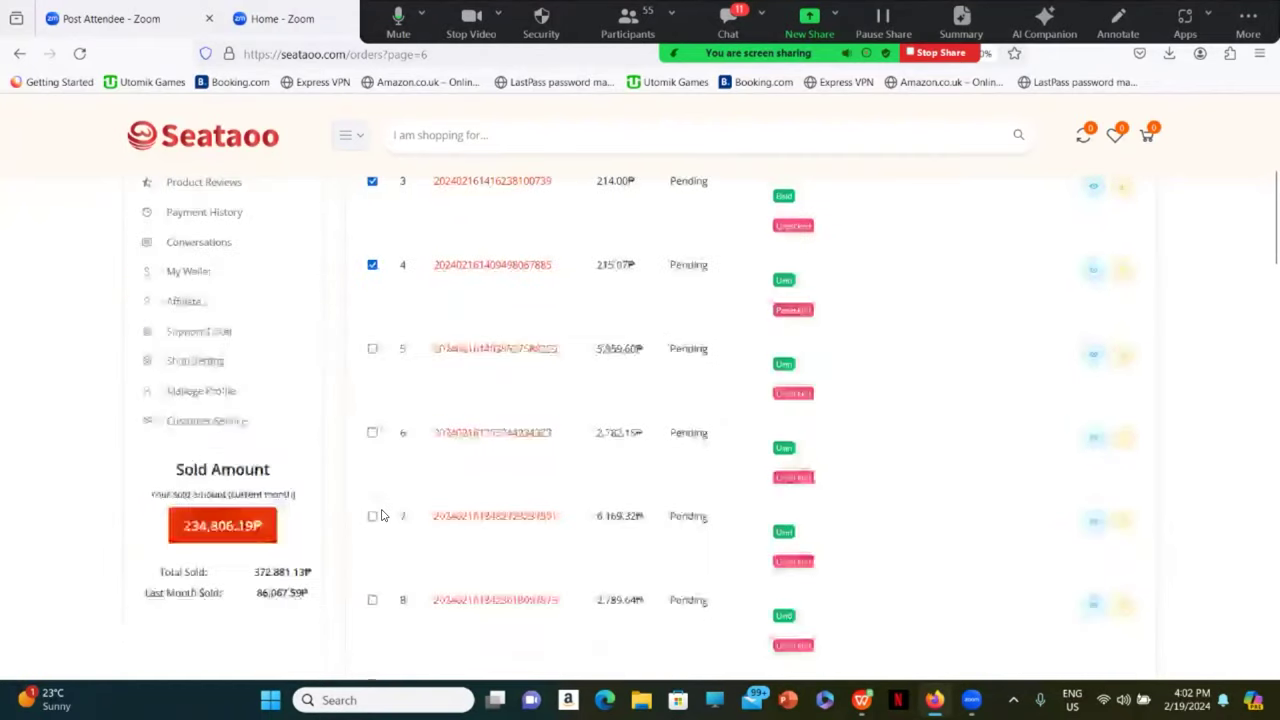
scroll(381, 514, "up", 3)
scroll(381, 514, "up", 1)
scroll(381, 514, "down", 1)
scroll(381, 514, "down", 1)
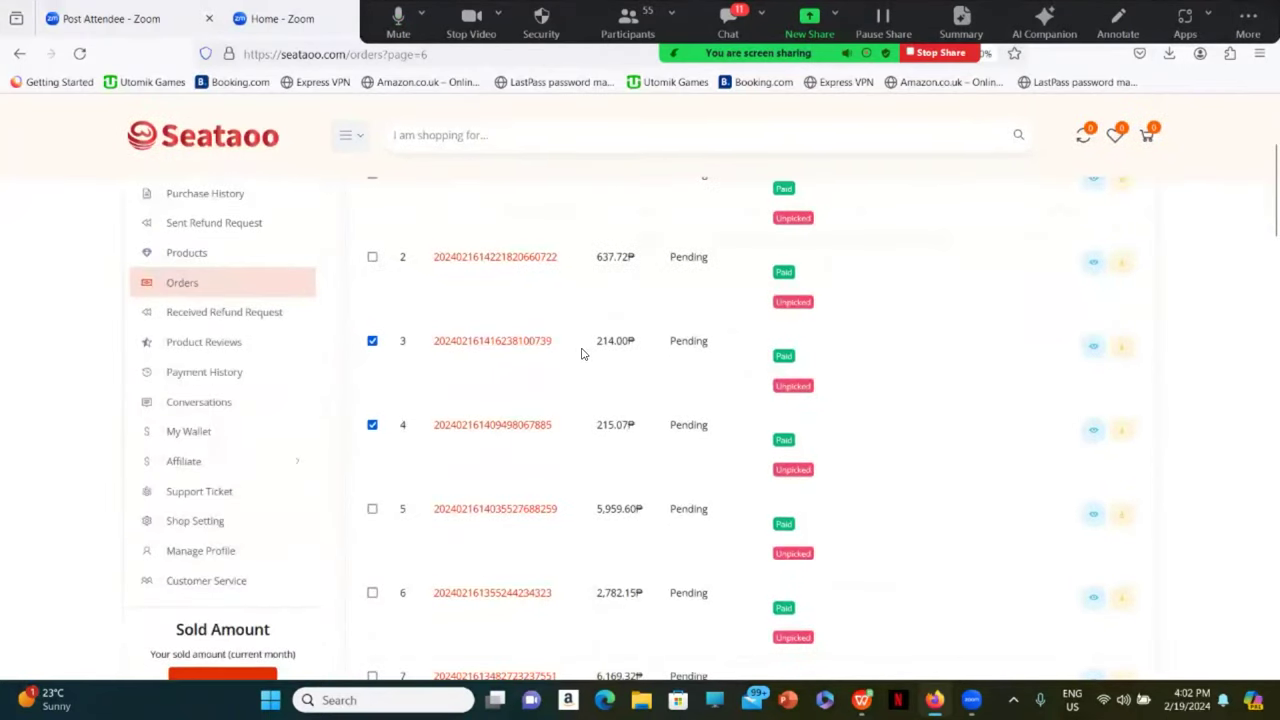
scroll(665, 443, "up", 3)
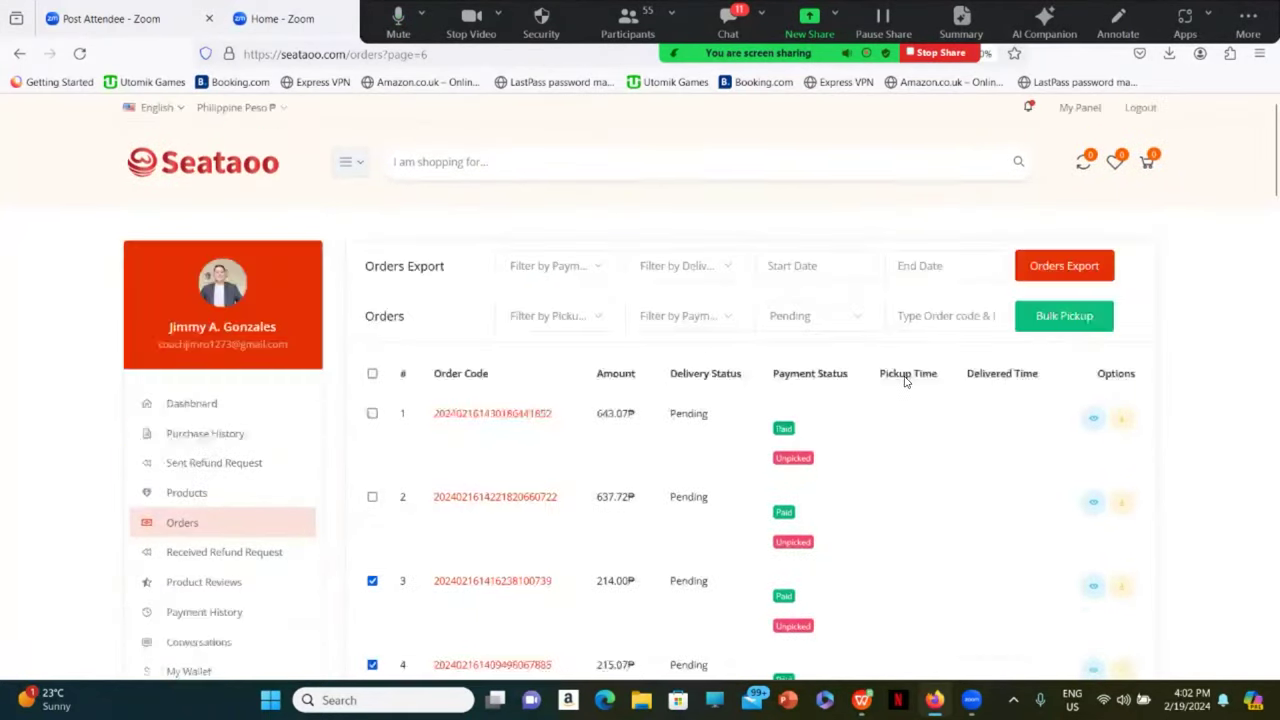
left_click(1064, 317)
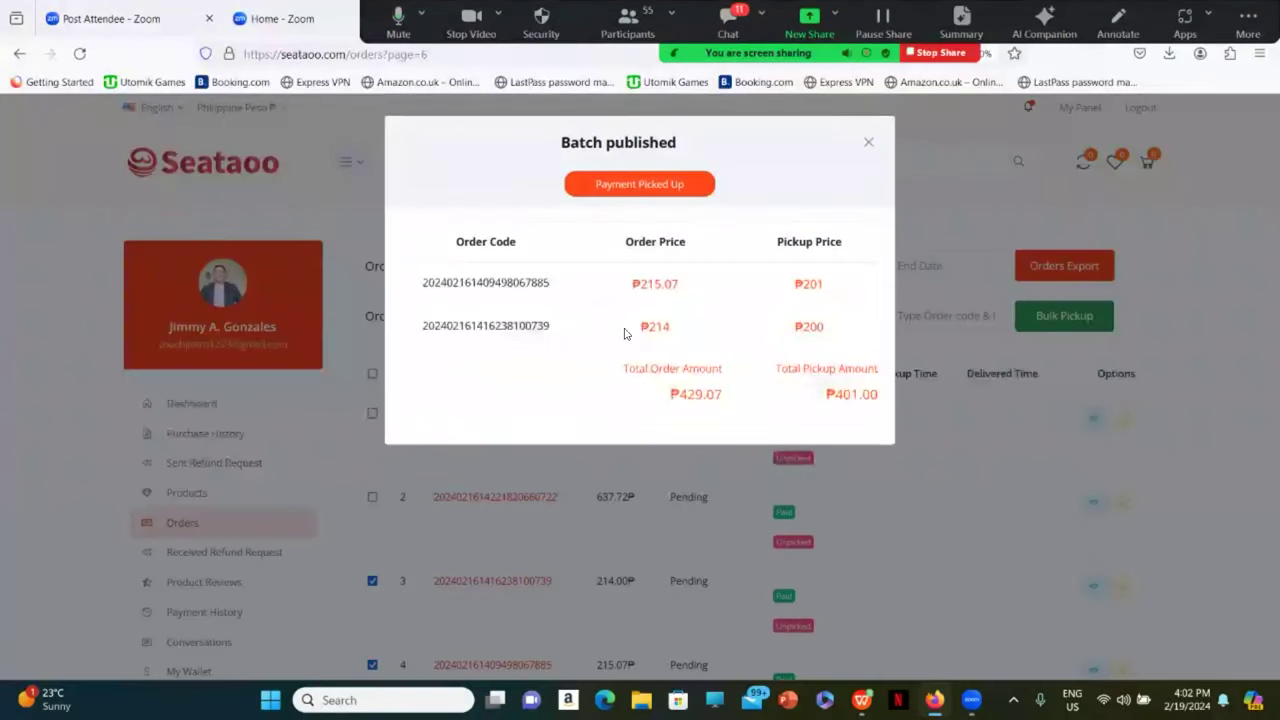
Step: Copy the order code of the ₱214 order from the bulk pickup summary
left_click_drag(410, 329, 552, 332)
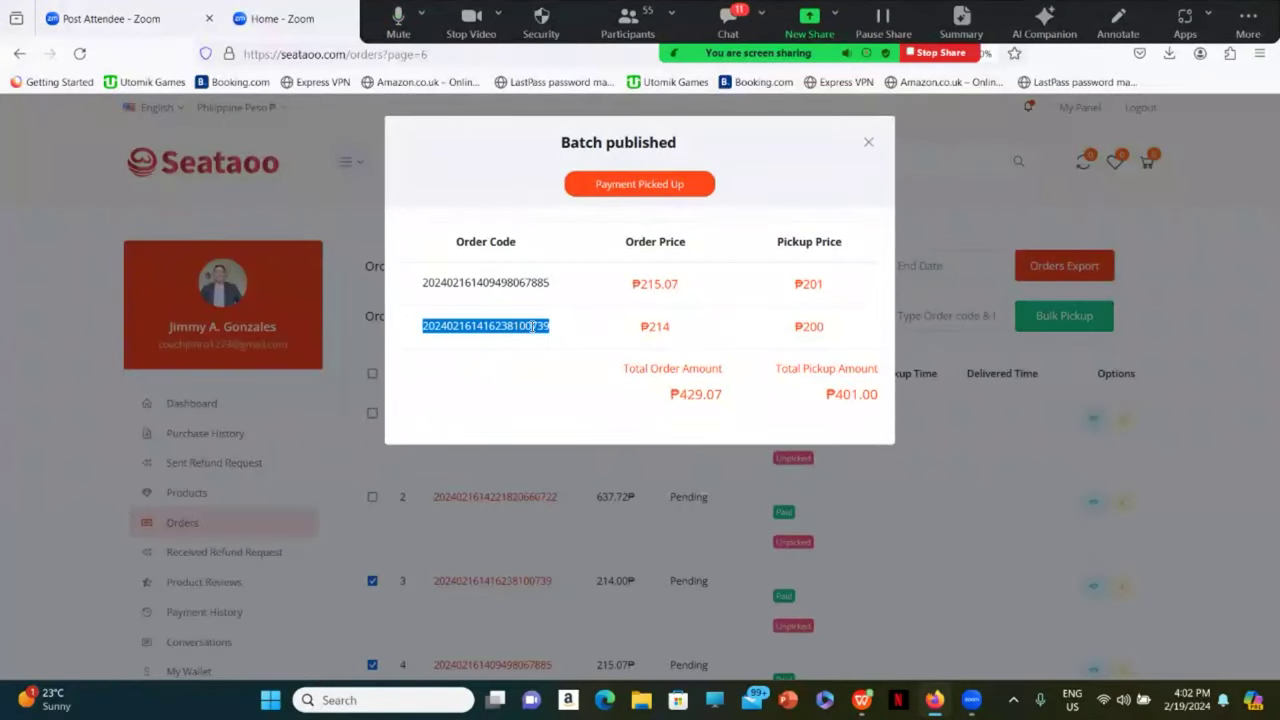
right_click(552, 332)
left_click(560, 347)
Step: Switch to Excel Tracker 2024.xlsx in WPS and replace the Dashboard sheet's first Order ID Number, in row 2, with the copied order code
left_click(862, 700)
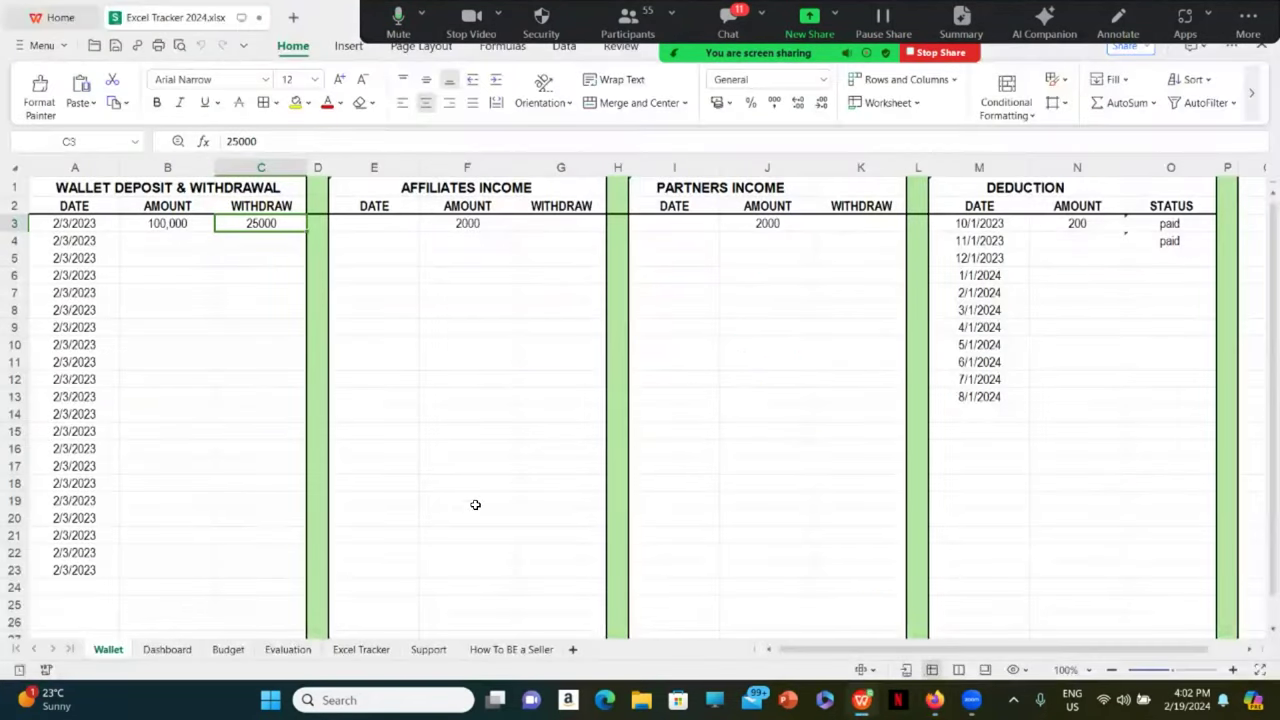
left_click(180, 652)
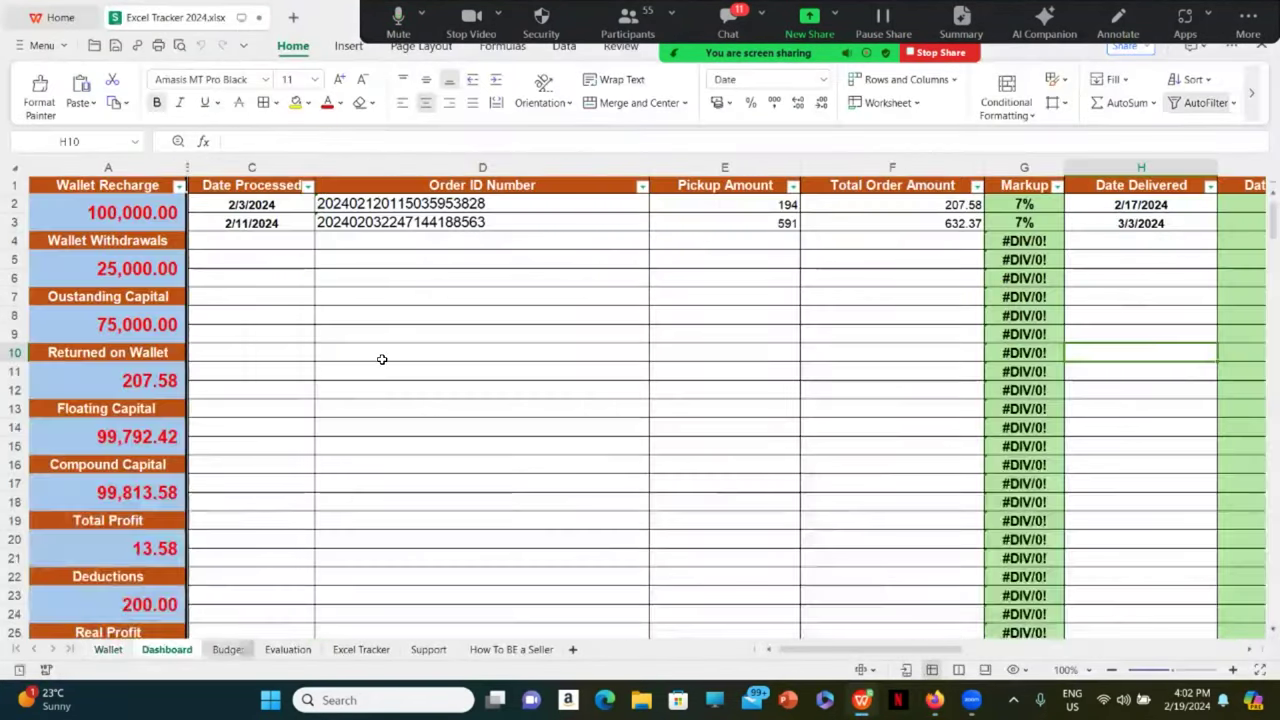
left_click(399, 212)
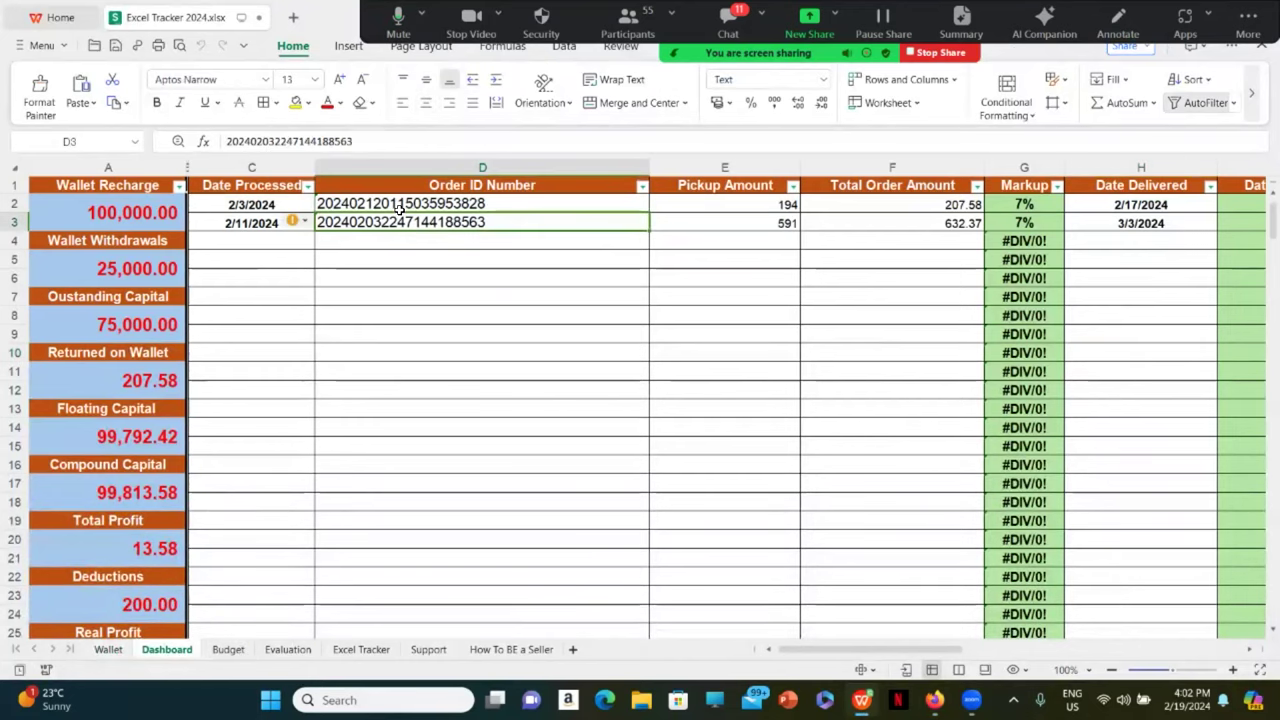
left_click(512, 206)
double_click(516, 205)
key("BackSpace")
key("BackSpace")
key("BackSpace")
key("BackSpace")
key("BackSpace")
key("BackSpace")
key("BackSpace")
key("BackSpace")
key("BackSpace")
key("BackSpace")
key("BackSpace")
key("BackSpace")
key("BackSpace")
key("BackSpace")
key("BackSpace")
key("BackSpace")
key("BackSpace")
key("BackSpace")
key("BackSpace")
key("BackSpace")
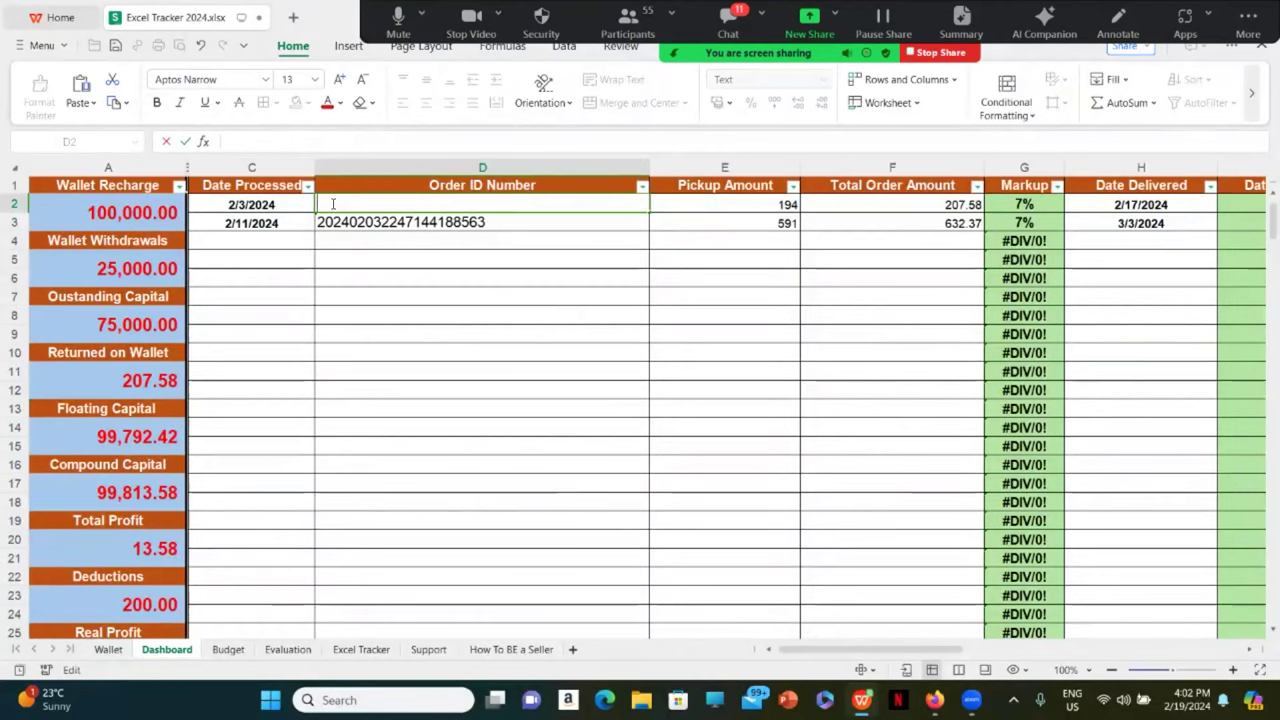
right_click(333, 204)
left_click(409, 220)
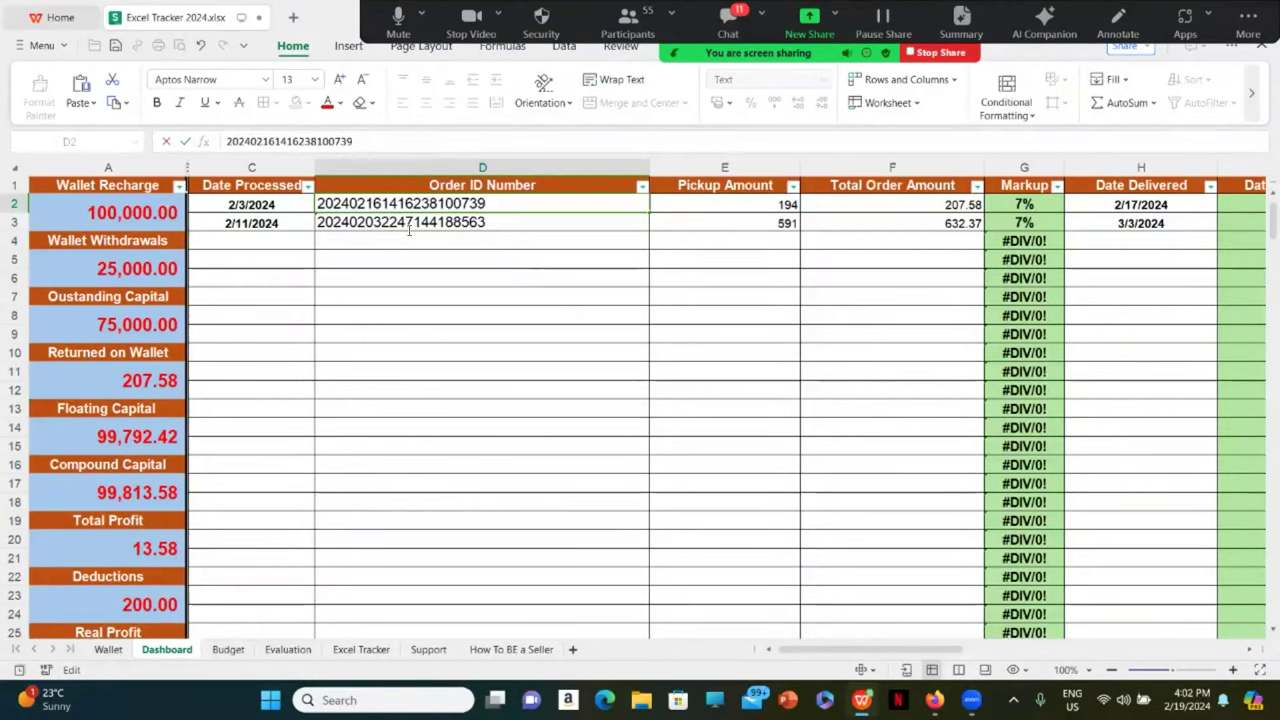
Step: Set the Date Processed in row 2 of the Dashboard sheet to 2/19/2024
double_click(234, 204)
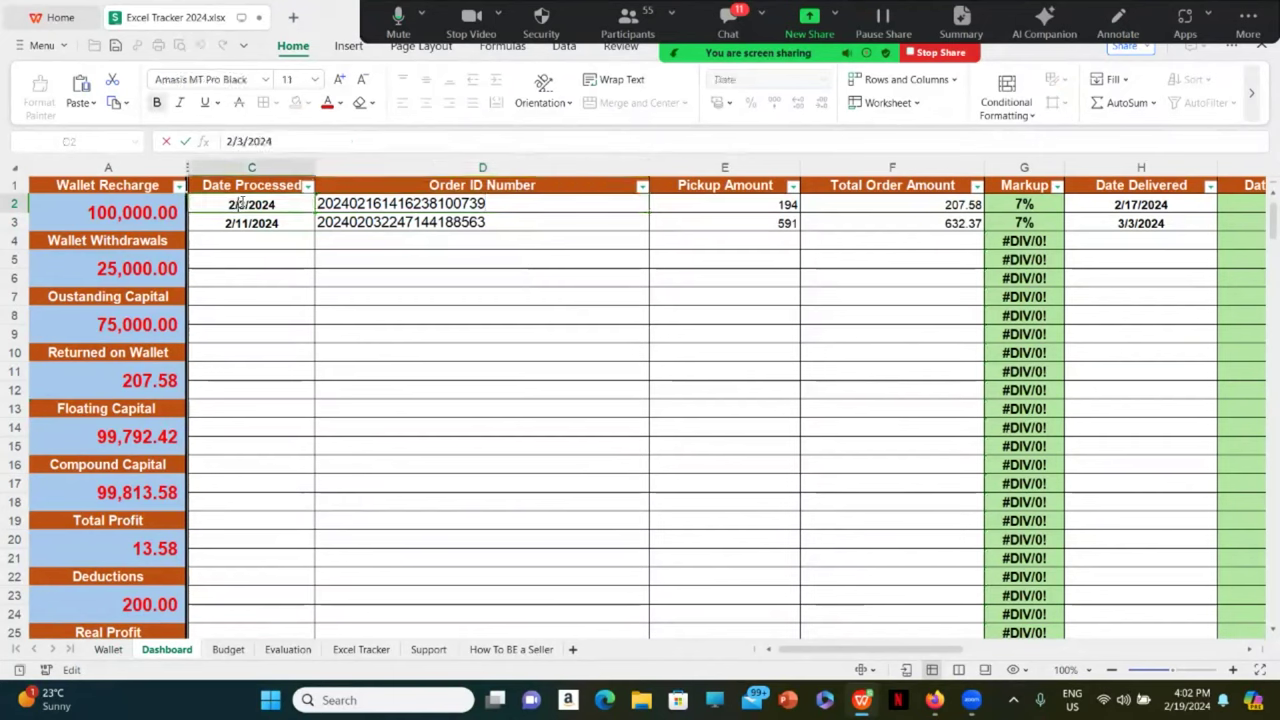
key("BackSpace")
type("19")
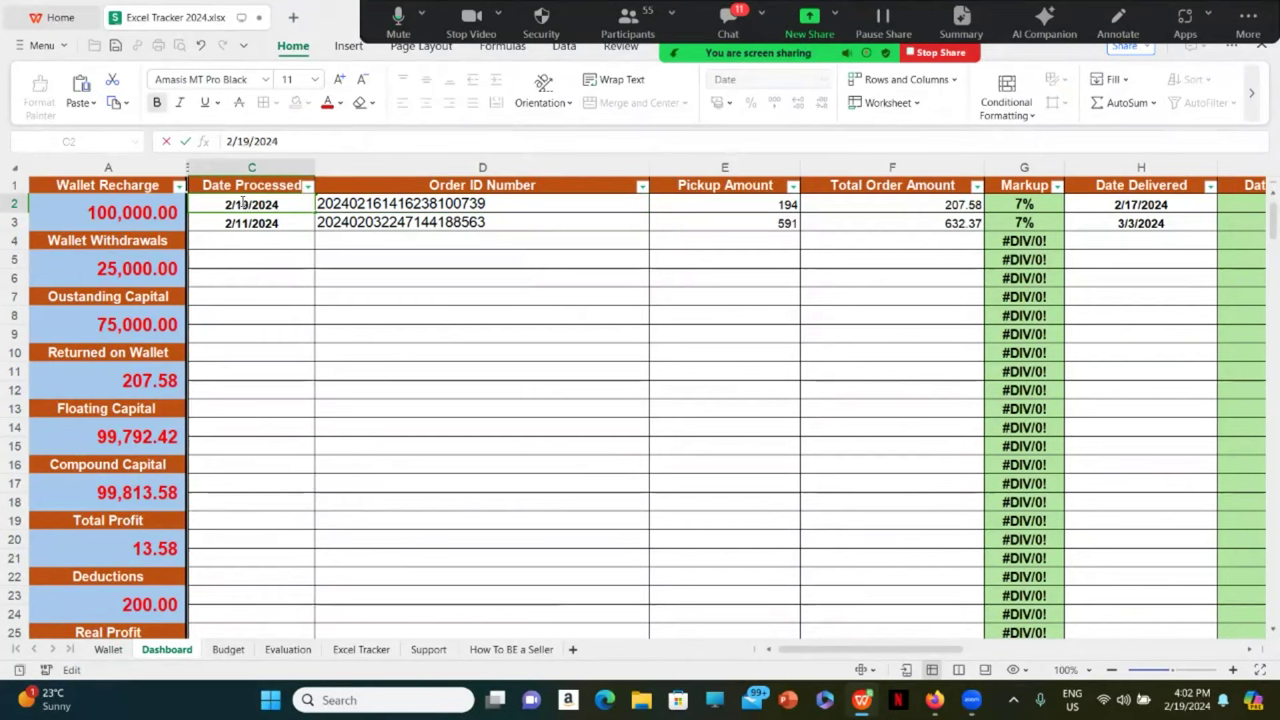
left_click(281, 223)
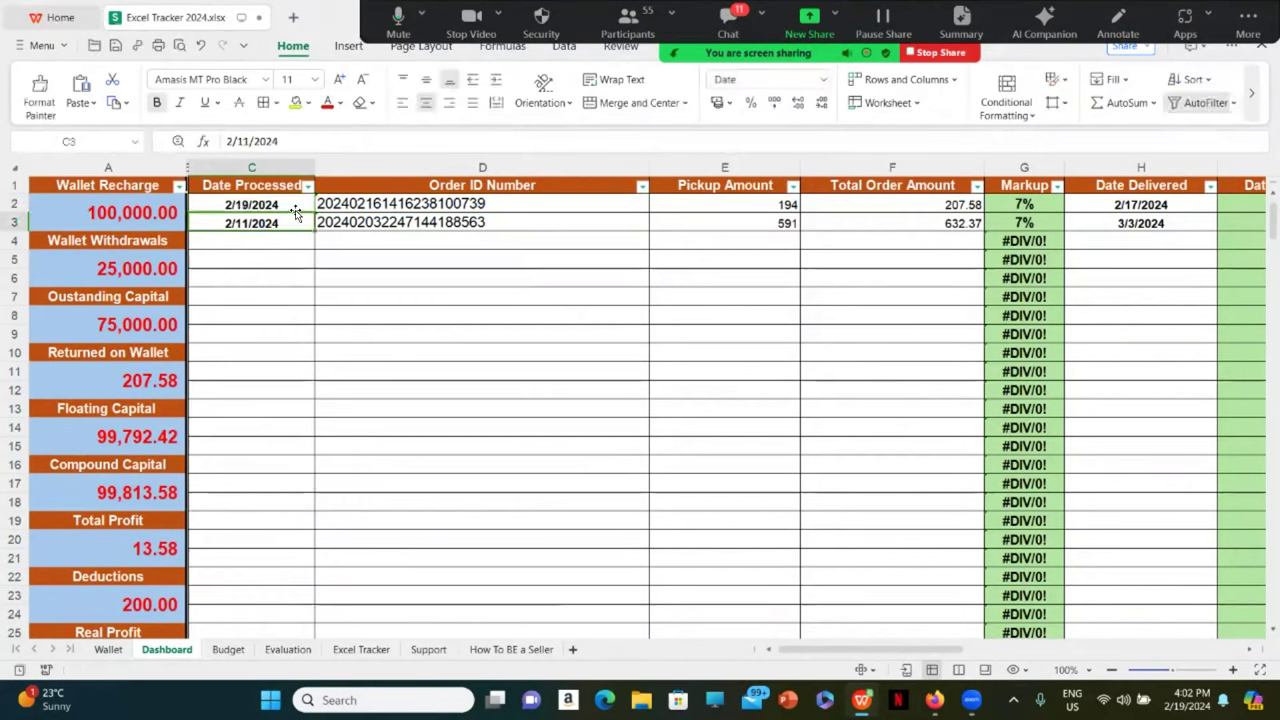
Step: Check the bulk pickup summary in Firefox and set the Pickup Amount in row 2 of the Dashboard sheet to 401
left_click(752, 204)
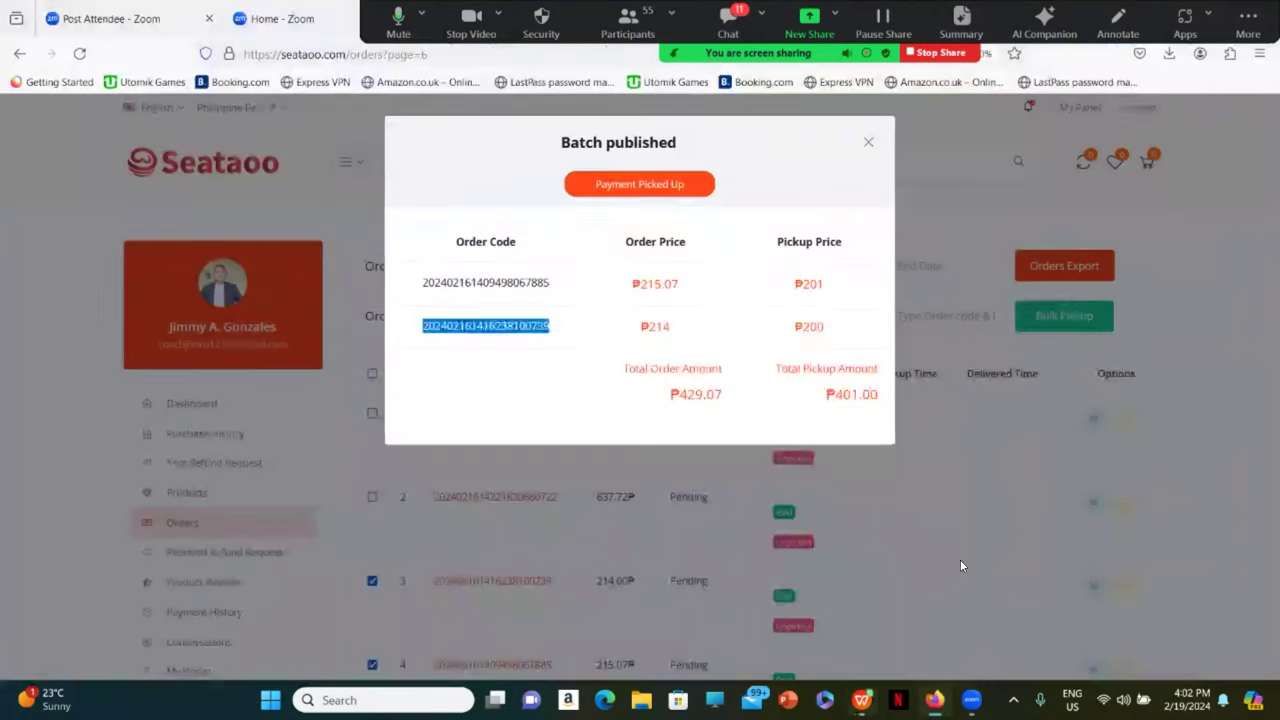
left_click(934, 700)
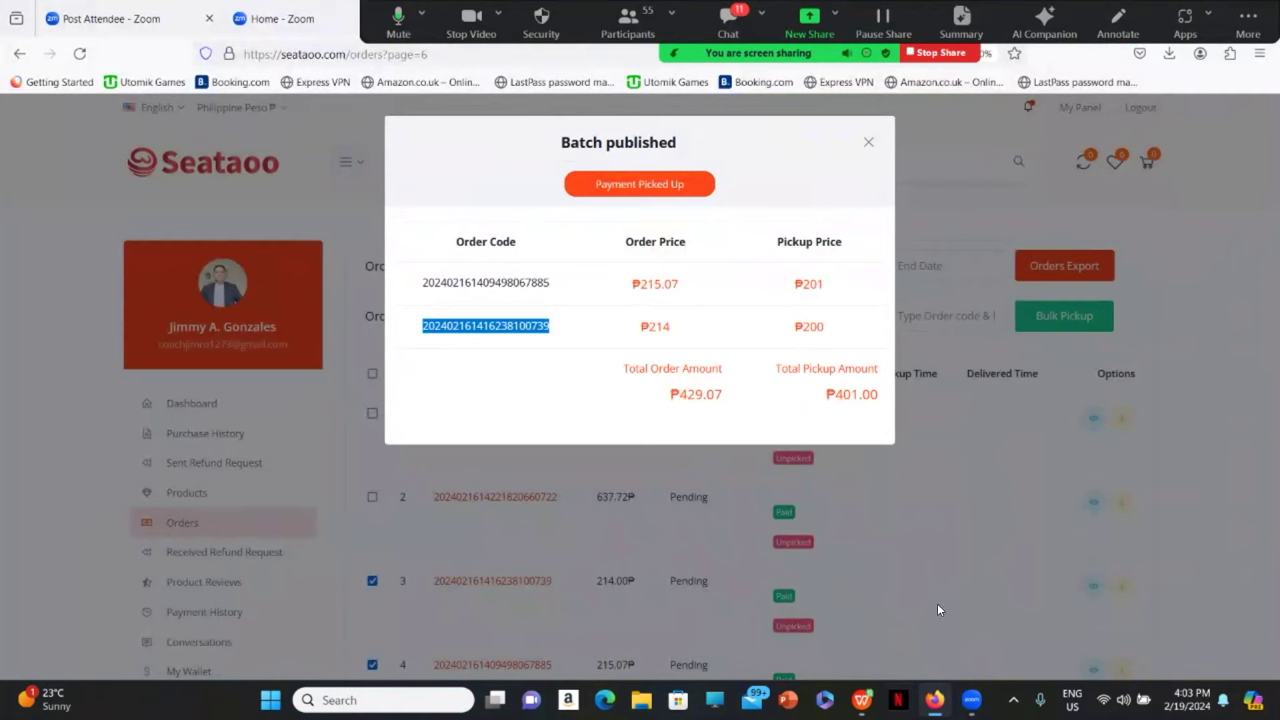
left_click(861, 700)
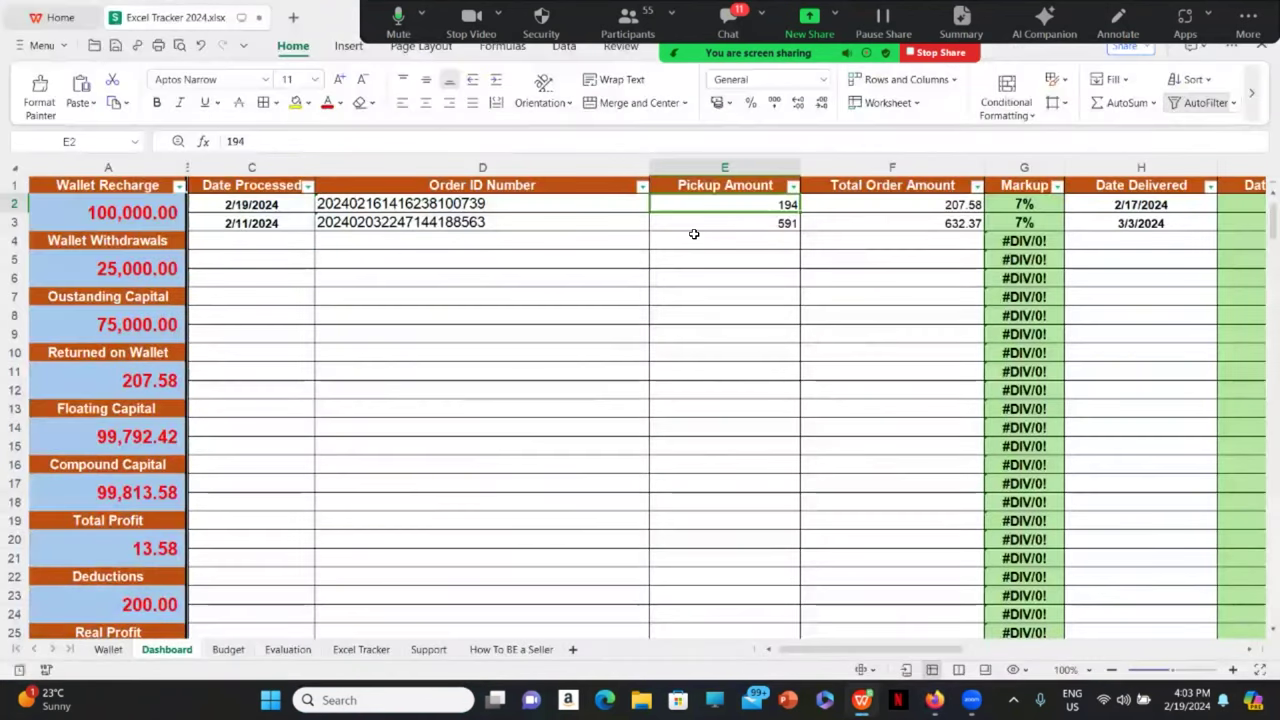
double_click(758, 205)
key("BackSpace")
key("BackSpace")
key("BackSpace")
type("401")
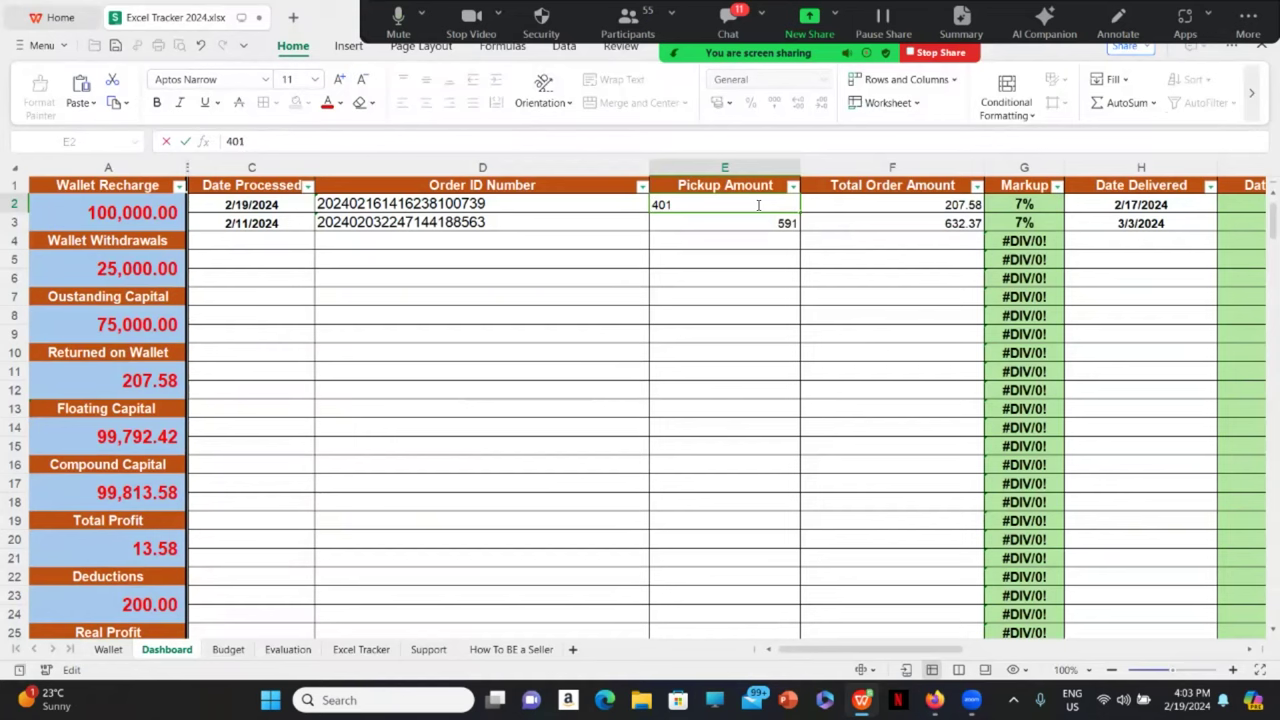
left_click(794, 252)
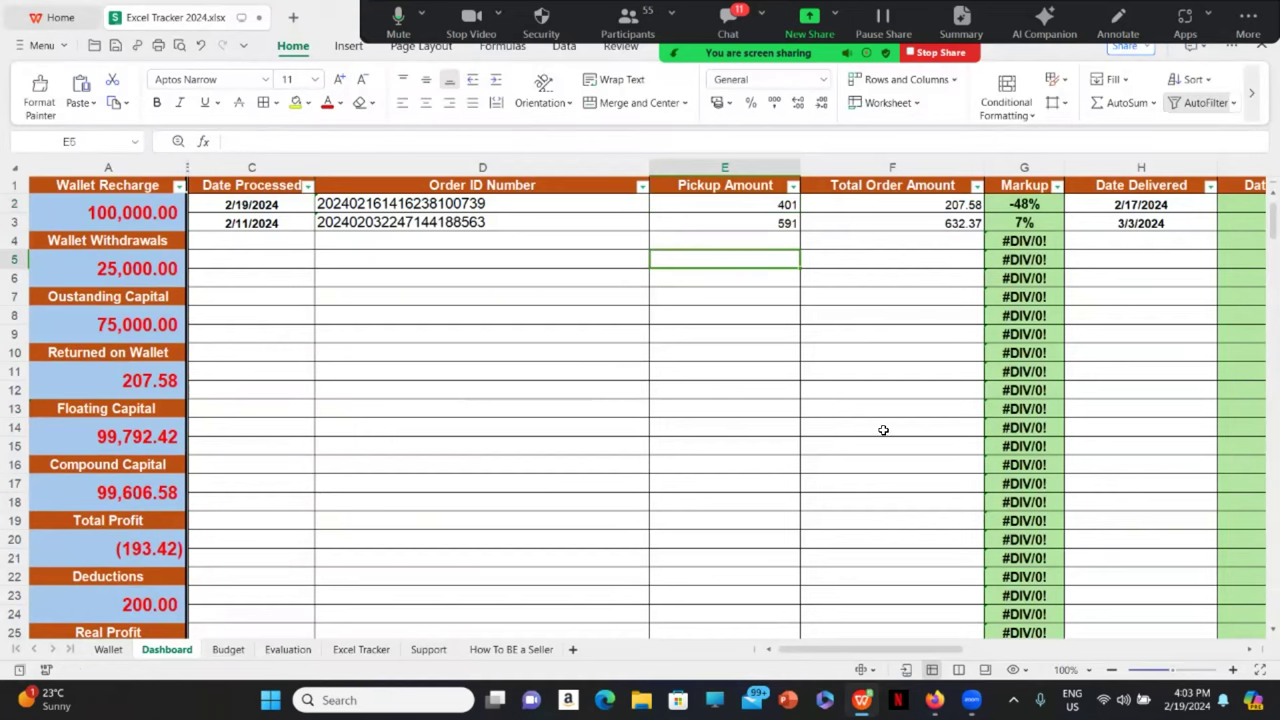
Step: Recheck the order prices in the bulk pickup summary and clear the Total Order Amount in row 2 of the Dashboard sheet
left_click(934, 700)
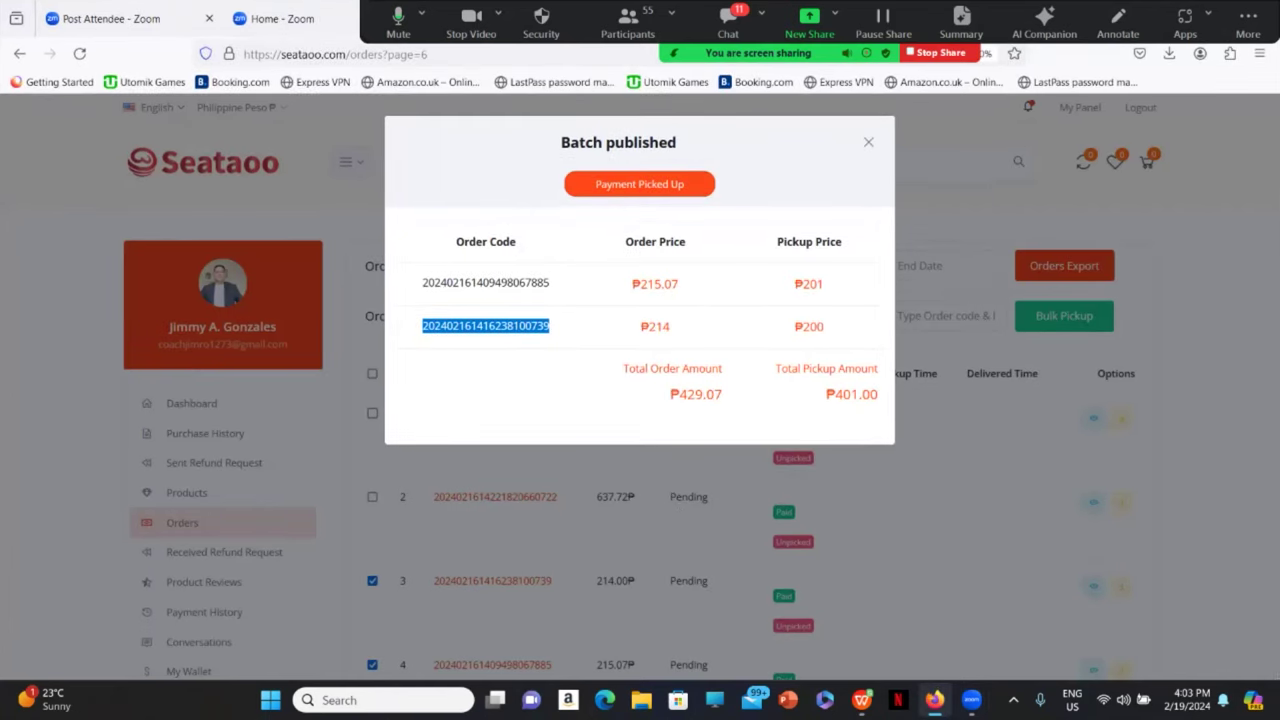
key("alt+Tab")
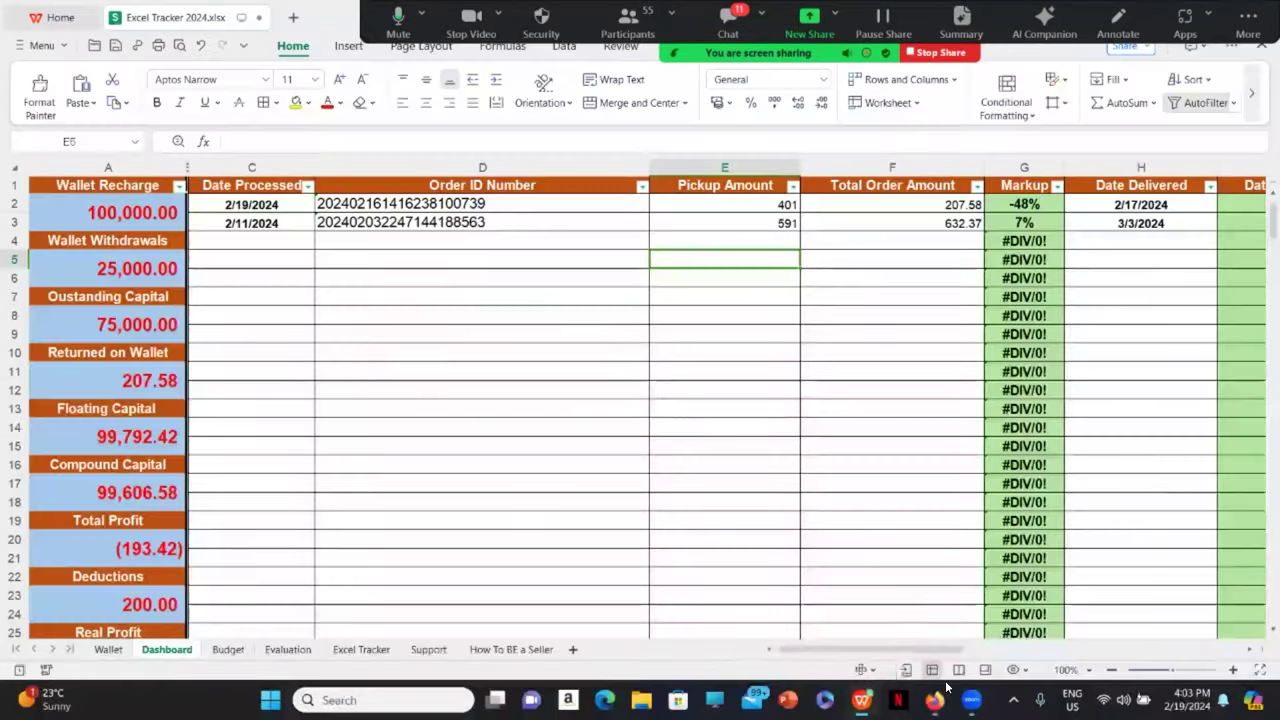
double_click(966, 204)
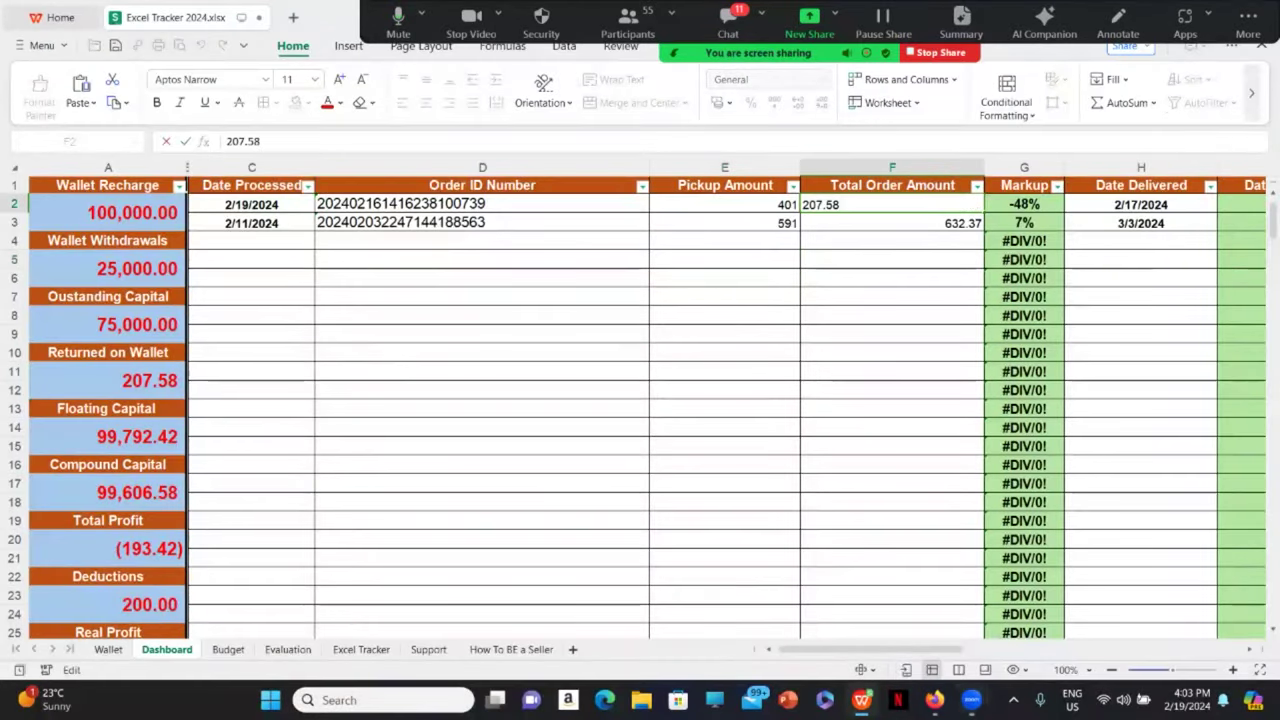
key("alt+Tab")
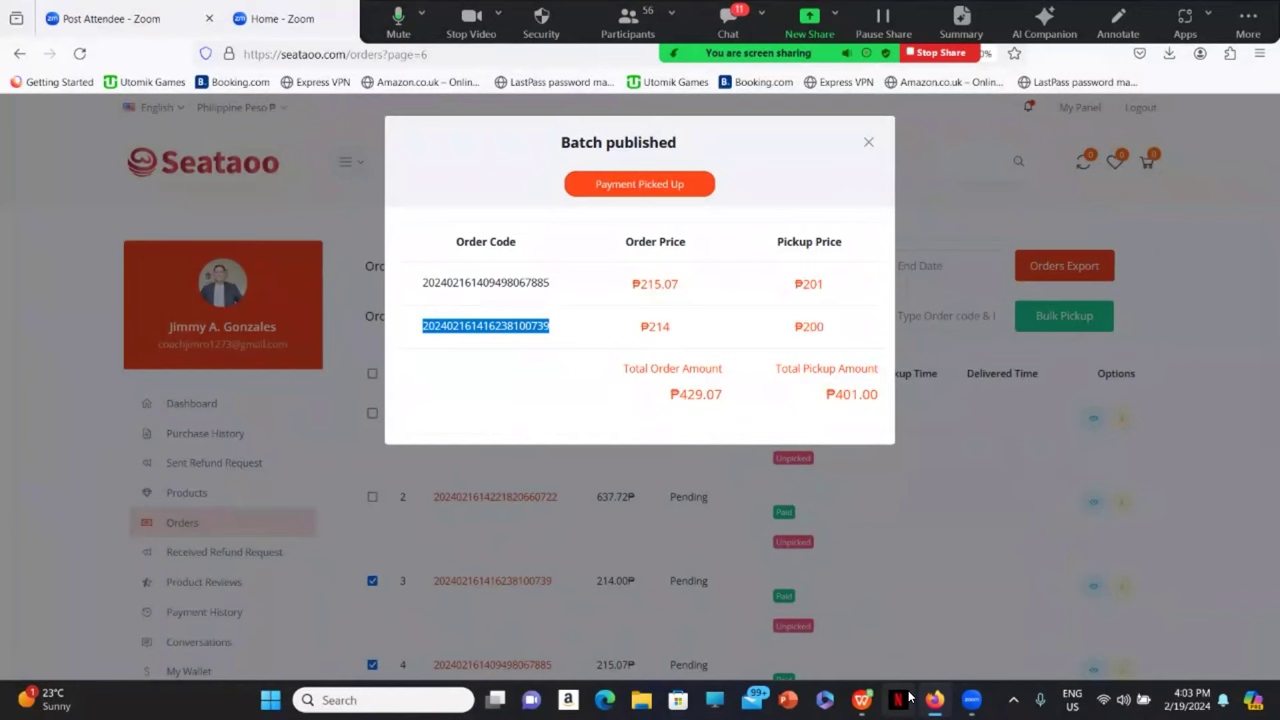
left_click(861, 700)
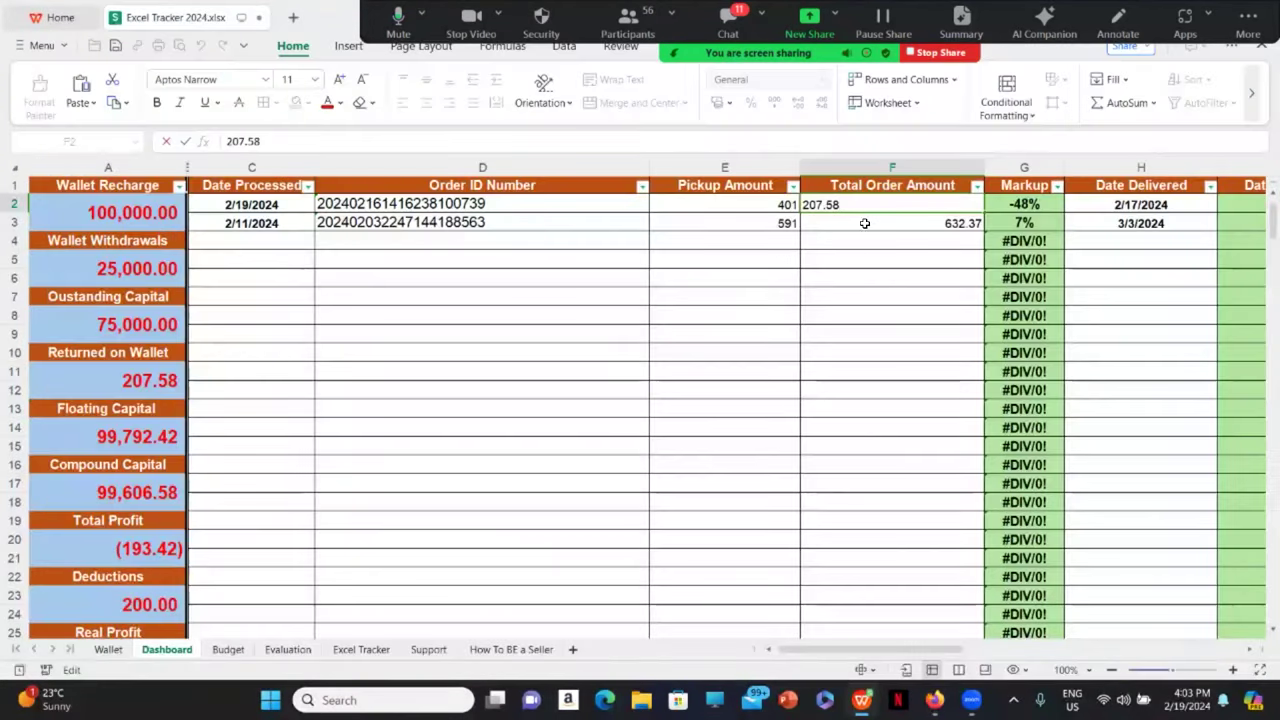
key("BackSpace")
key("BackSpace")
key("BackSpace")
key("BackSpace")
key("BackSpace")
key("BackSpace")
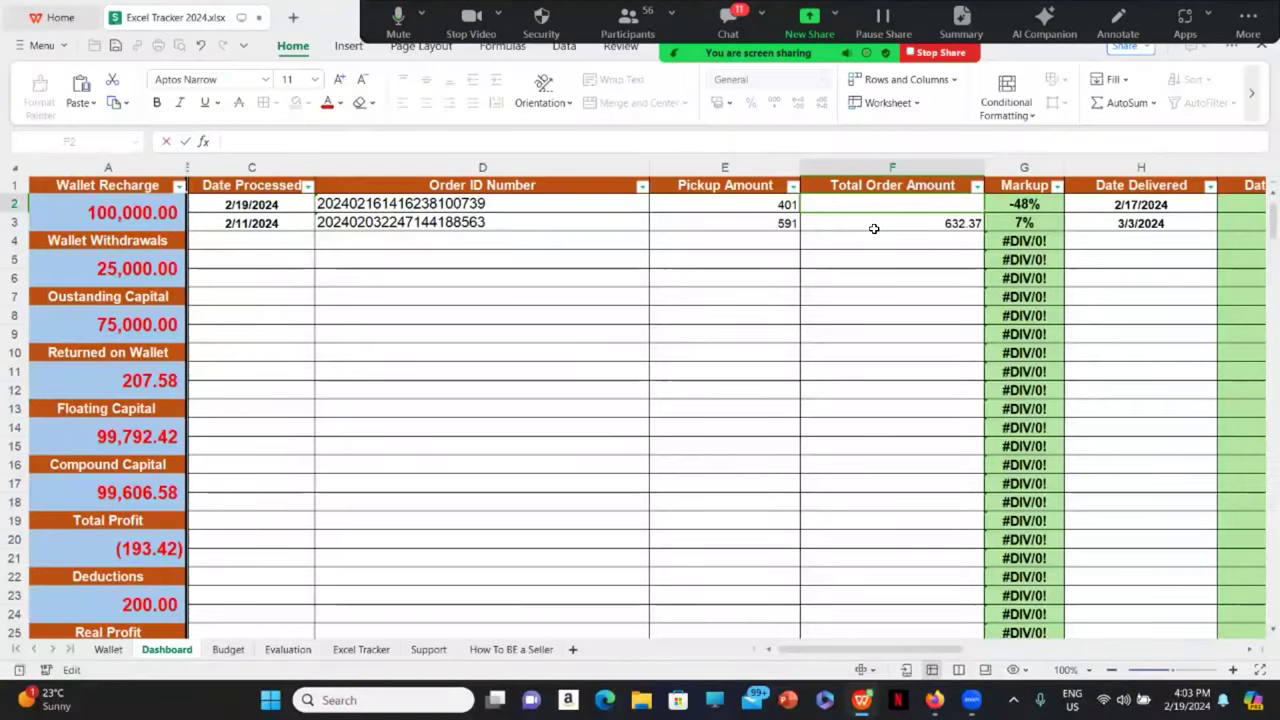
left_click(773, 204)
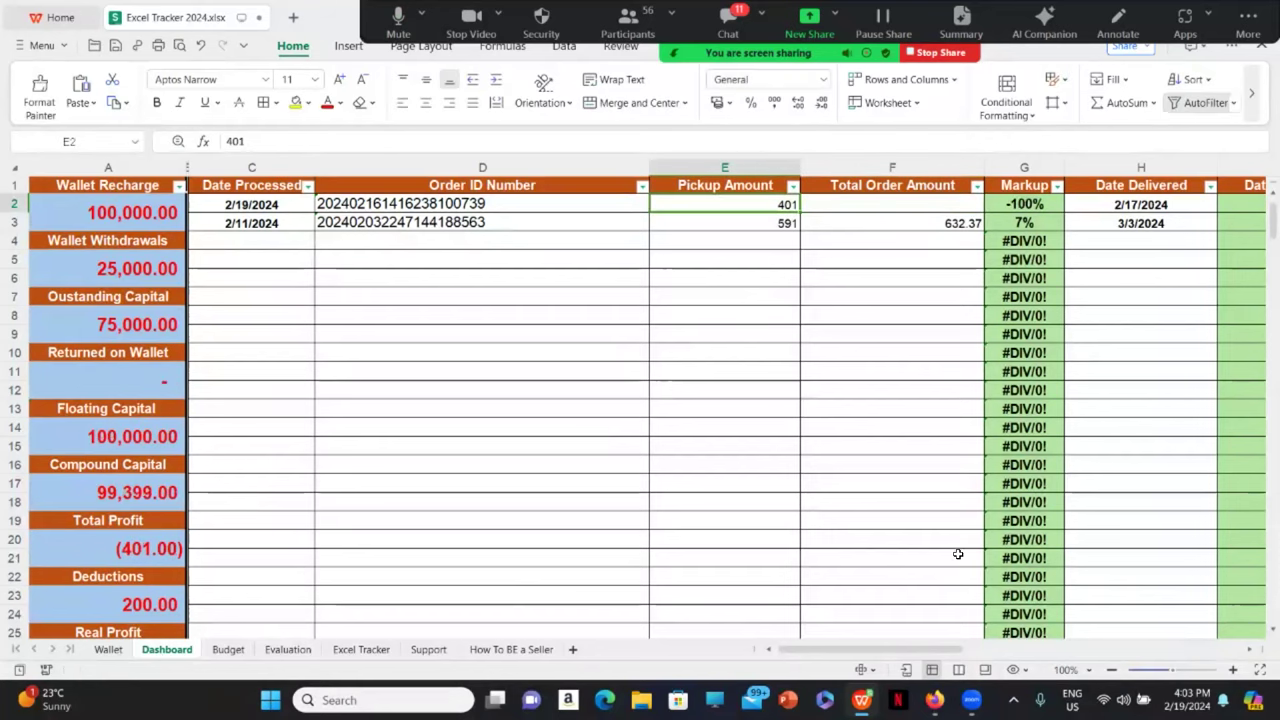
Step: Set the Pickup Amount in row 2 to 200, matching the ₱214 order in the bulk pickup summary
left_click(934, 700)
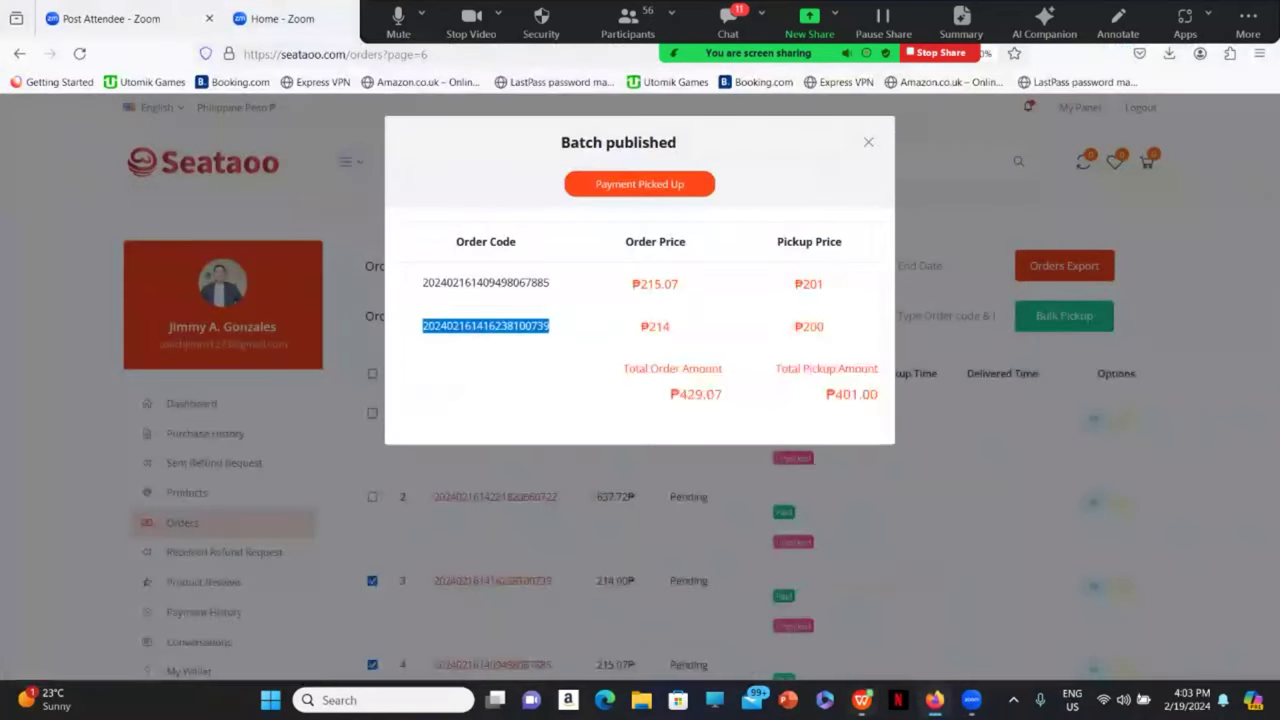
key("alt+Tab")
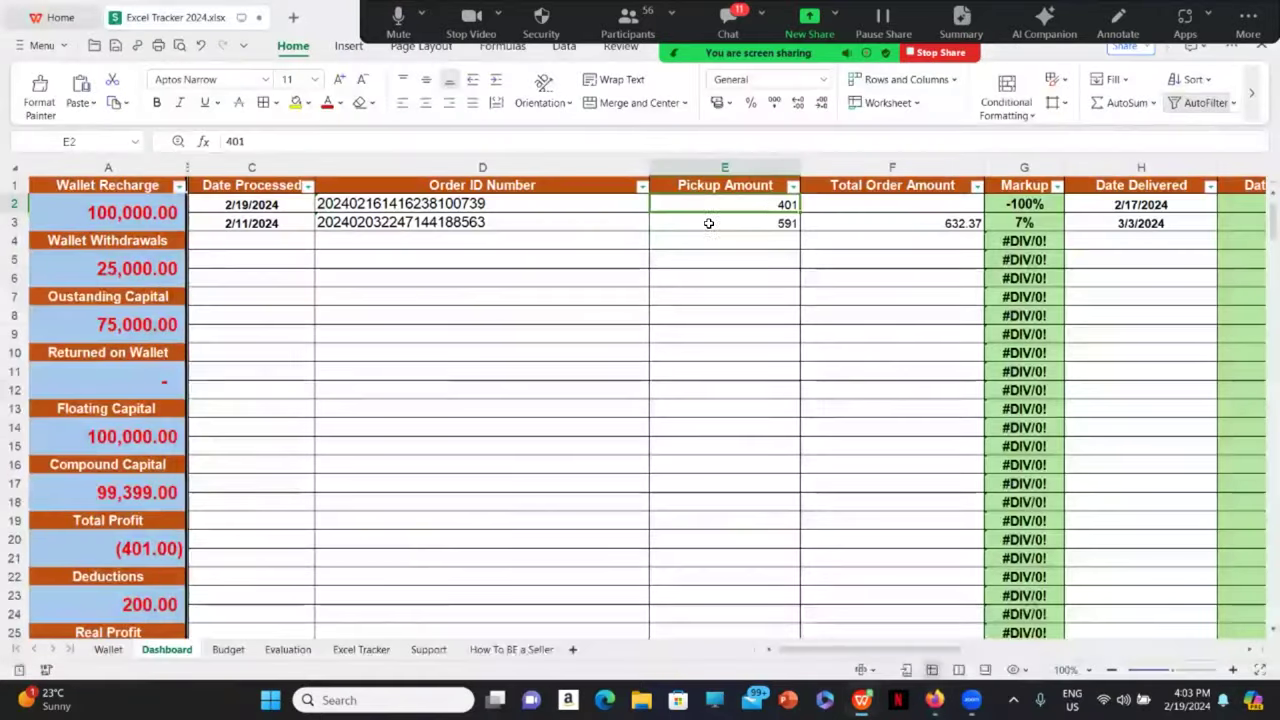
double_click(769, 205)
key("BackSpace")
key("BackSpace")
key("BackSpace")
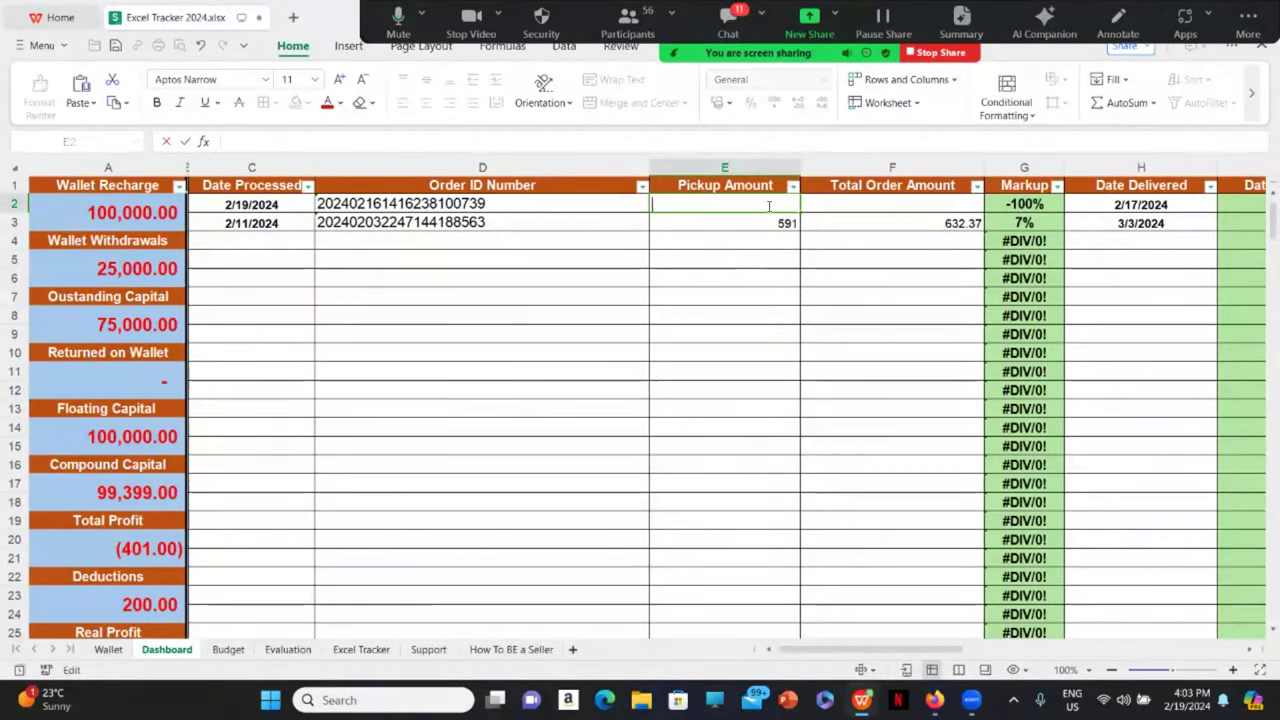
type("200")
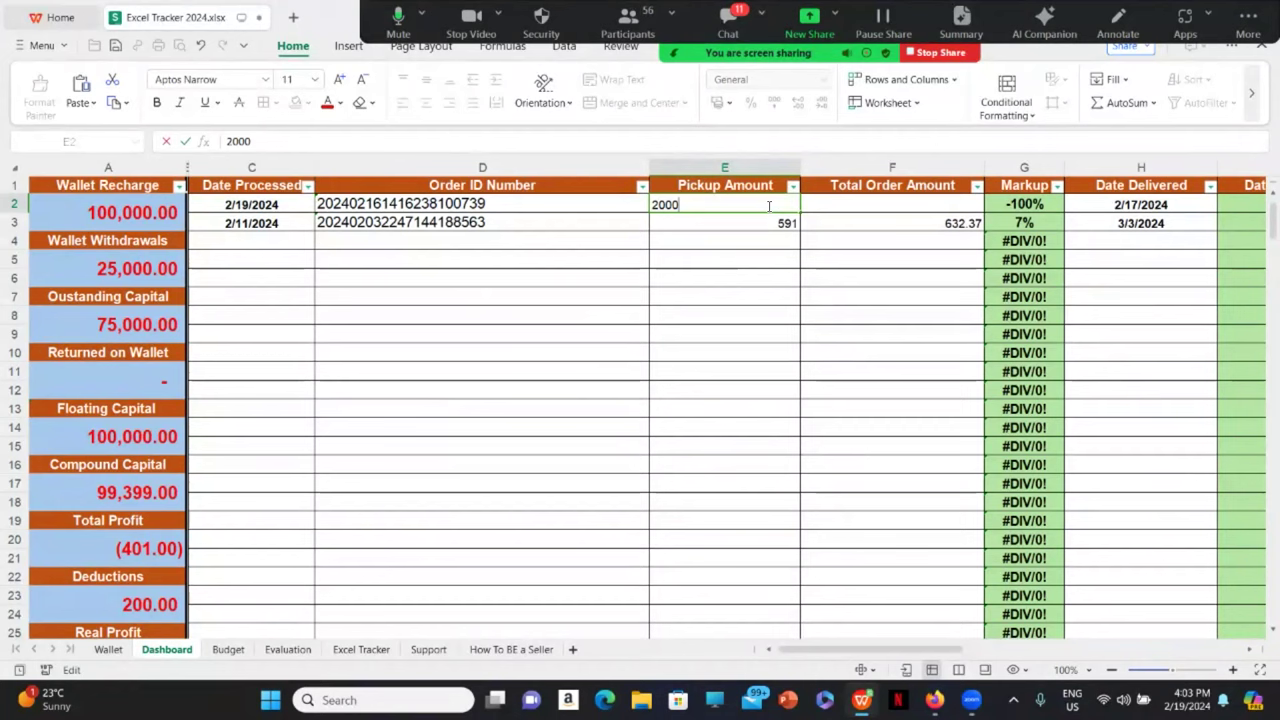
left_click(776, 273)
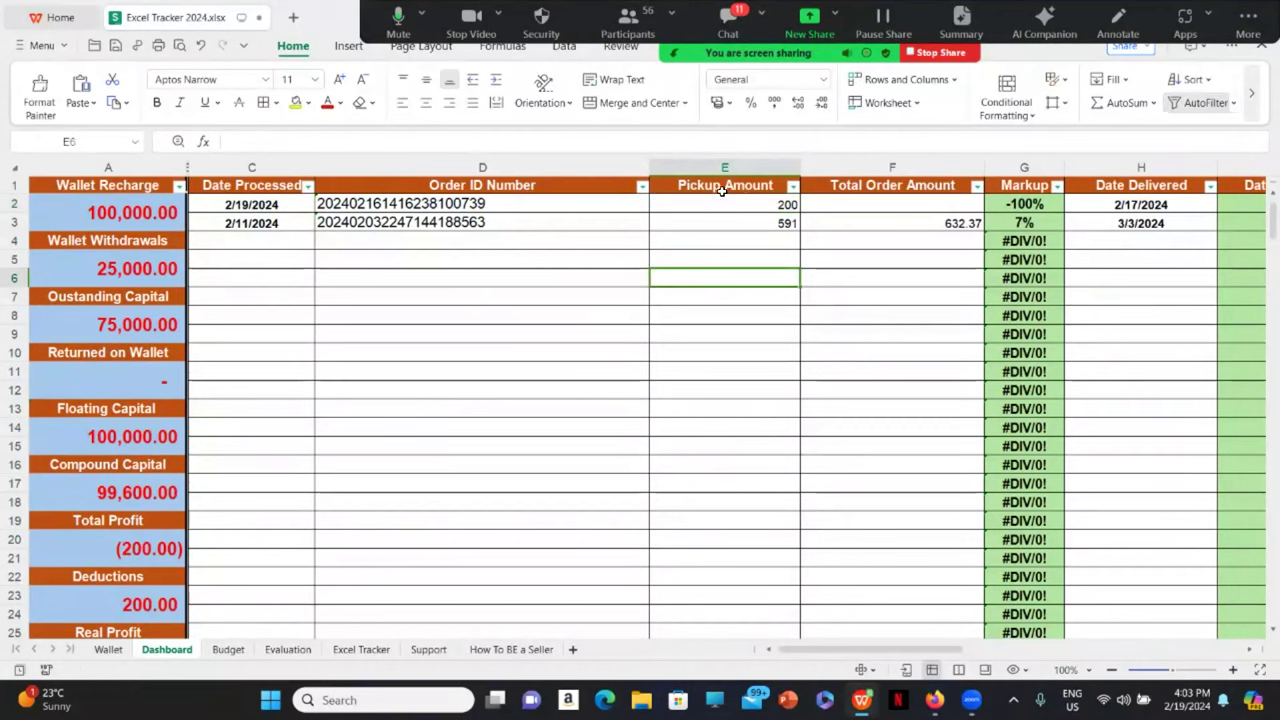
Step: Set the Total Order Amount in row 2 to 214, as listed in the bulk pickup summary
left_click(934, 700)
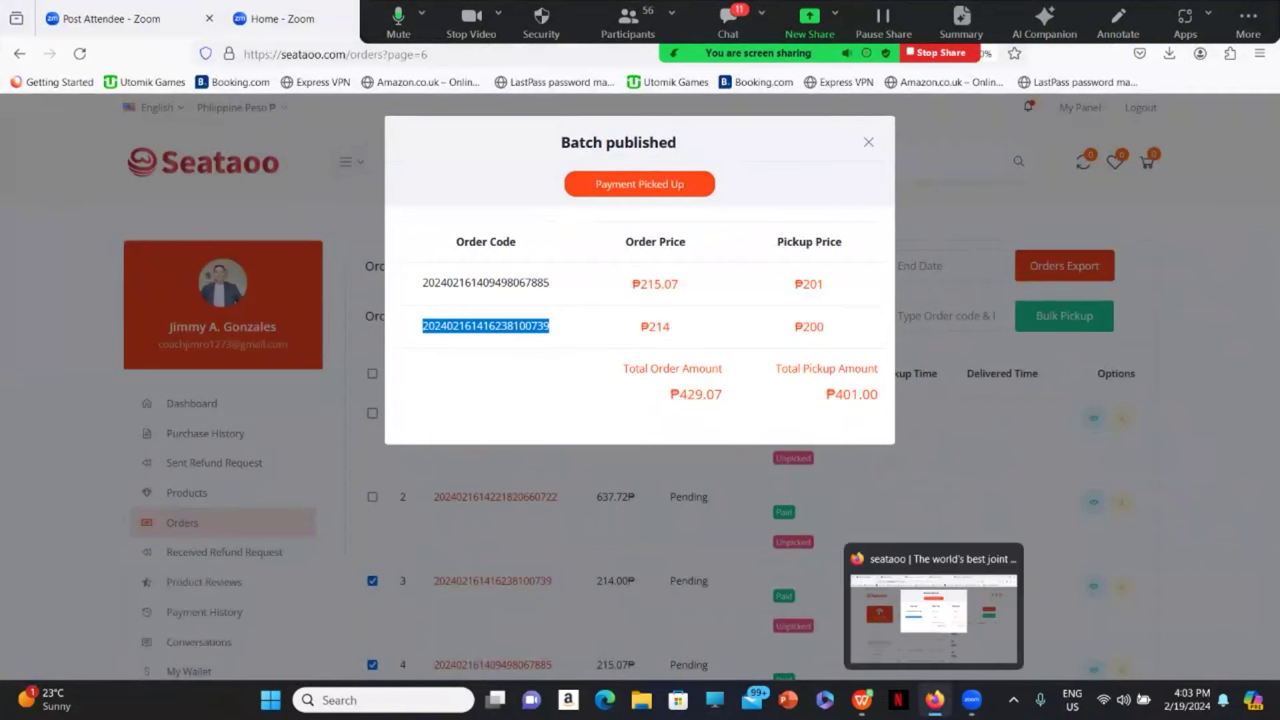
left_click(862, 700)
left_click(940, 198)
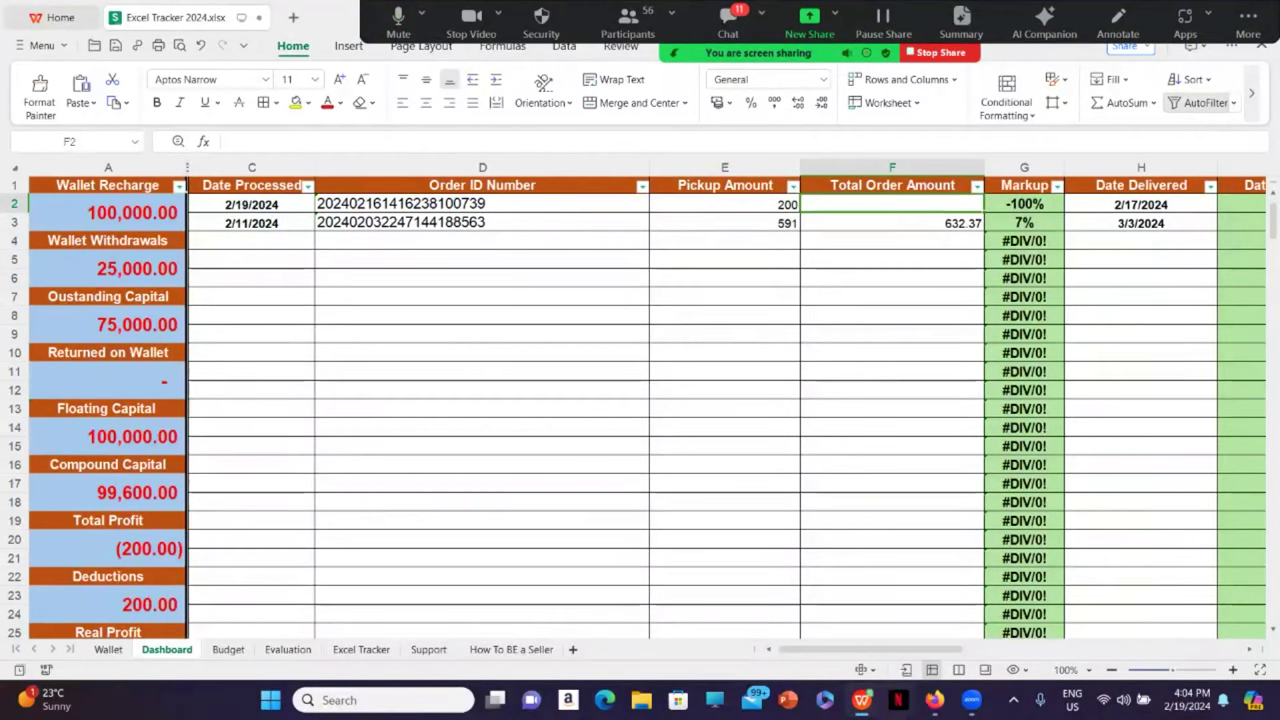
left_click(934, 700)
left_click(934, 700)
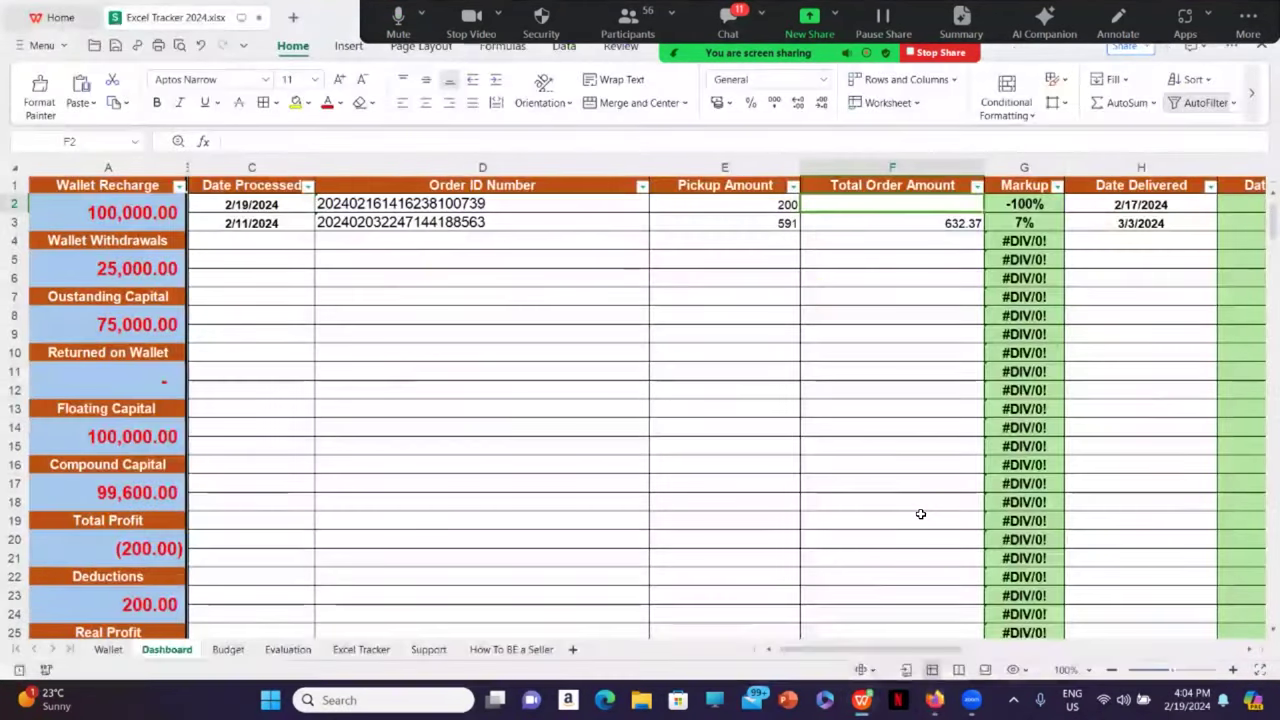
type("2")
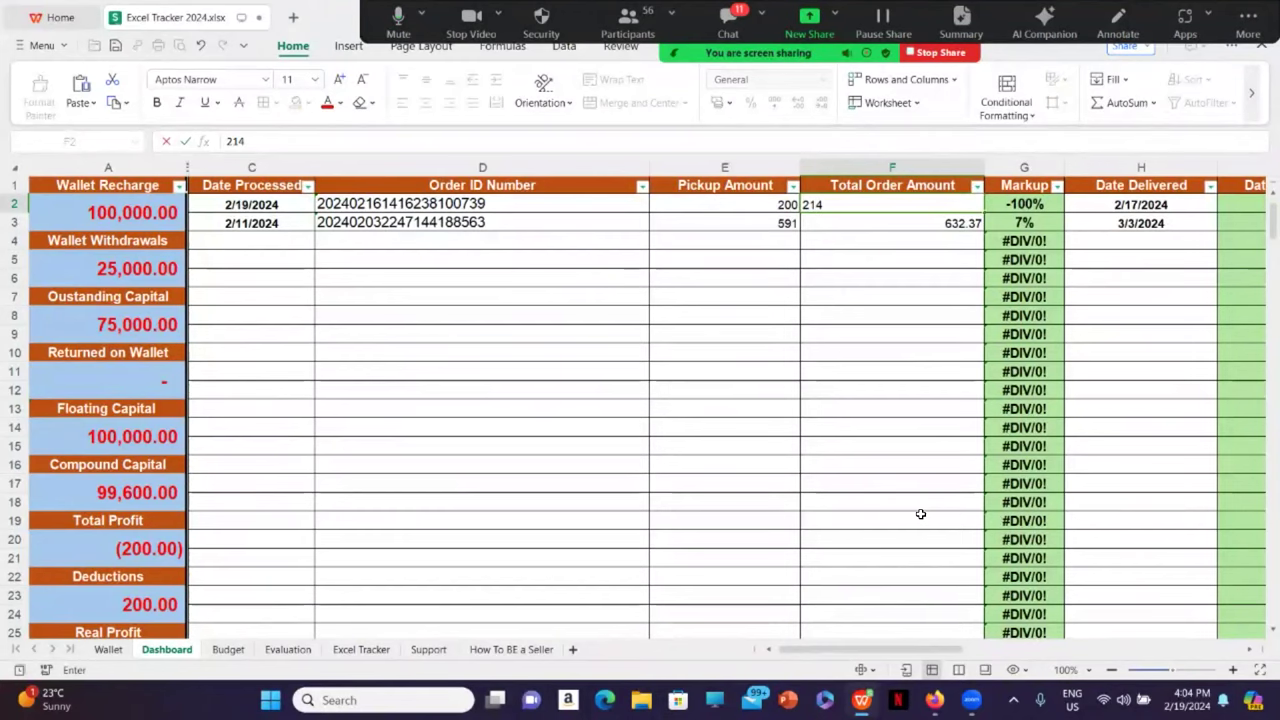
type("14")
left_click(955, 577)
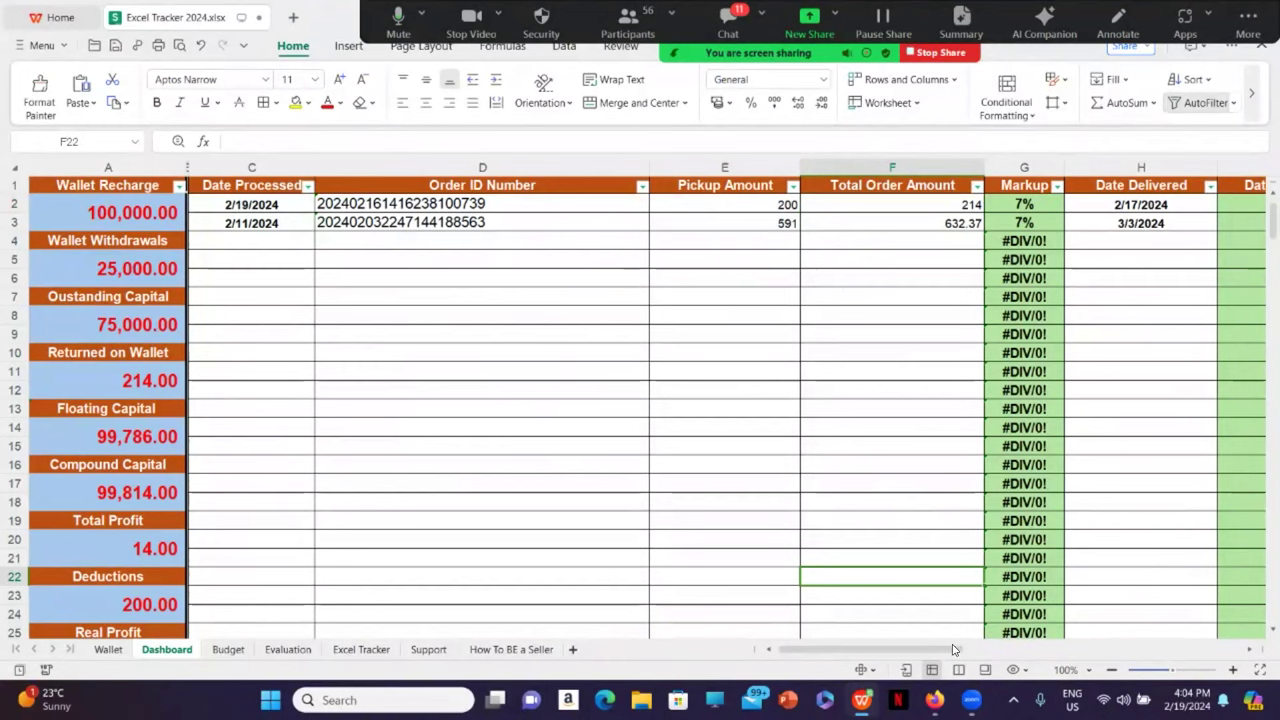
Step: Clear the Date Delivered in row 2 of the Dashboard sheet
scroll(762, 415, "right", 3)
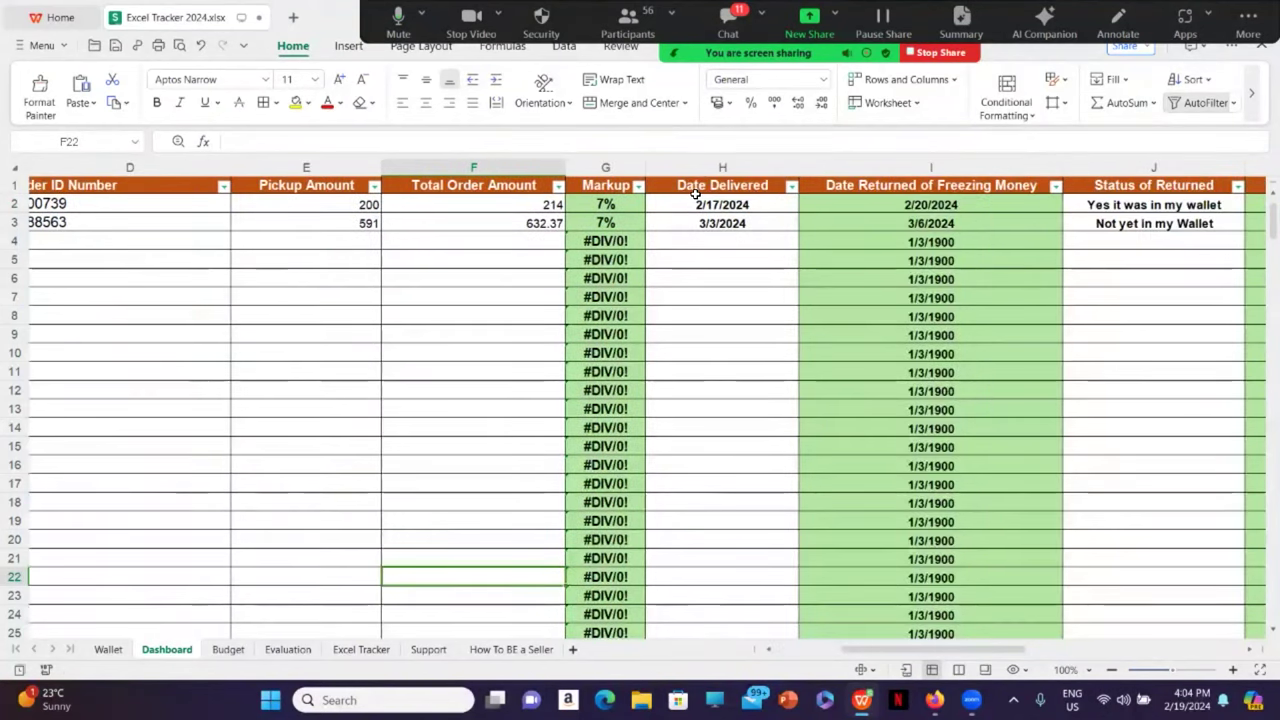
left_click(748, 204)
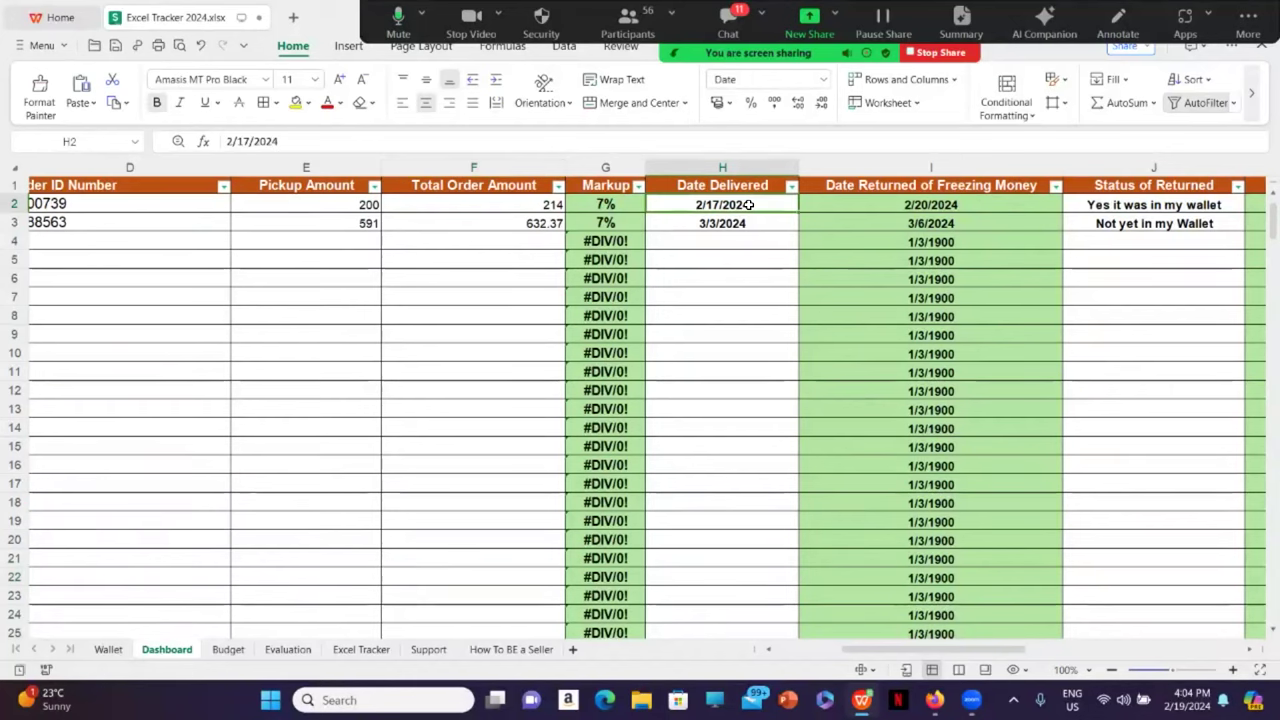
key("BackSpace")
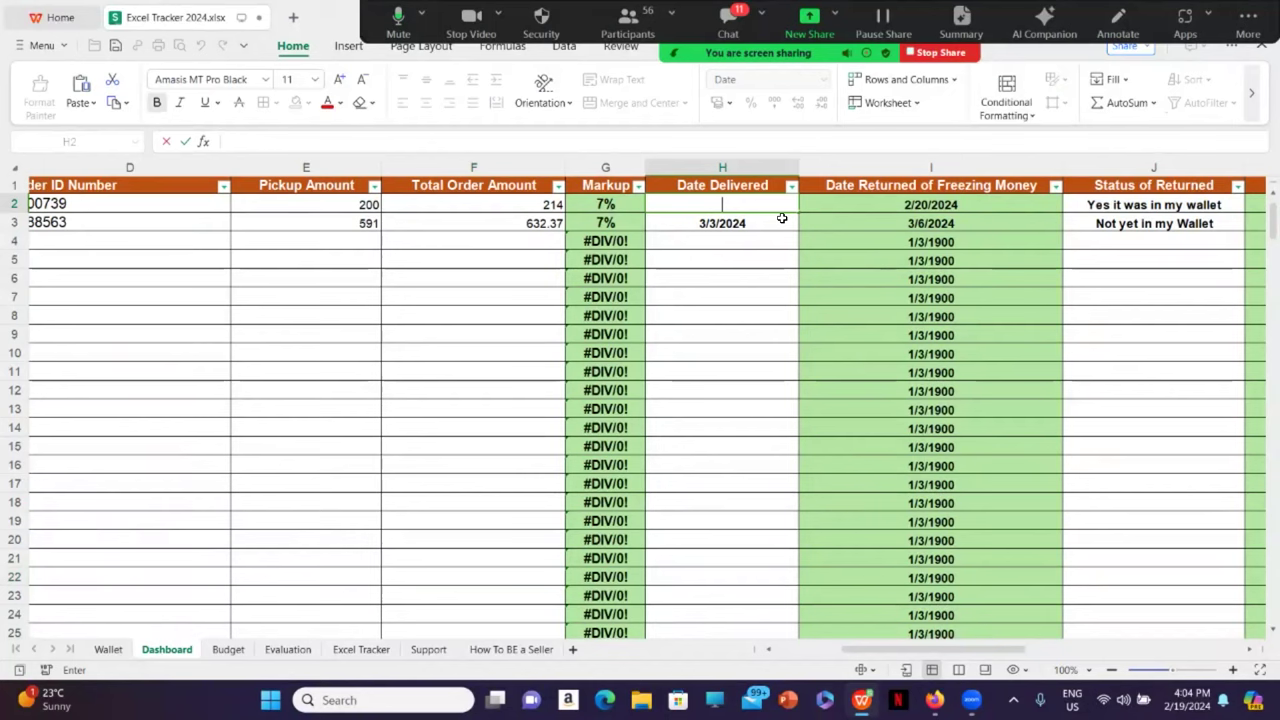
left_click(750, 261)
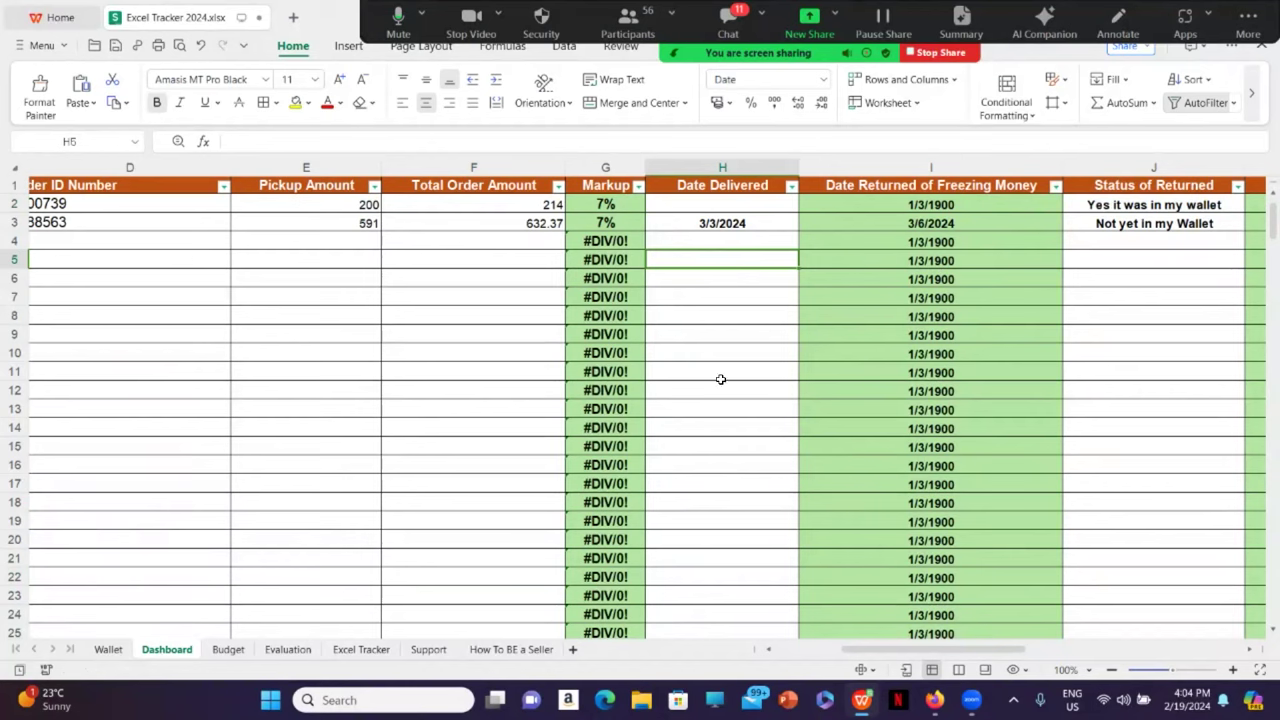
Step: Clear the Order ID Number in row 3 and set that row's Date Processed to 2/19/2024
left_click_drag(935, 651, 875, 655)
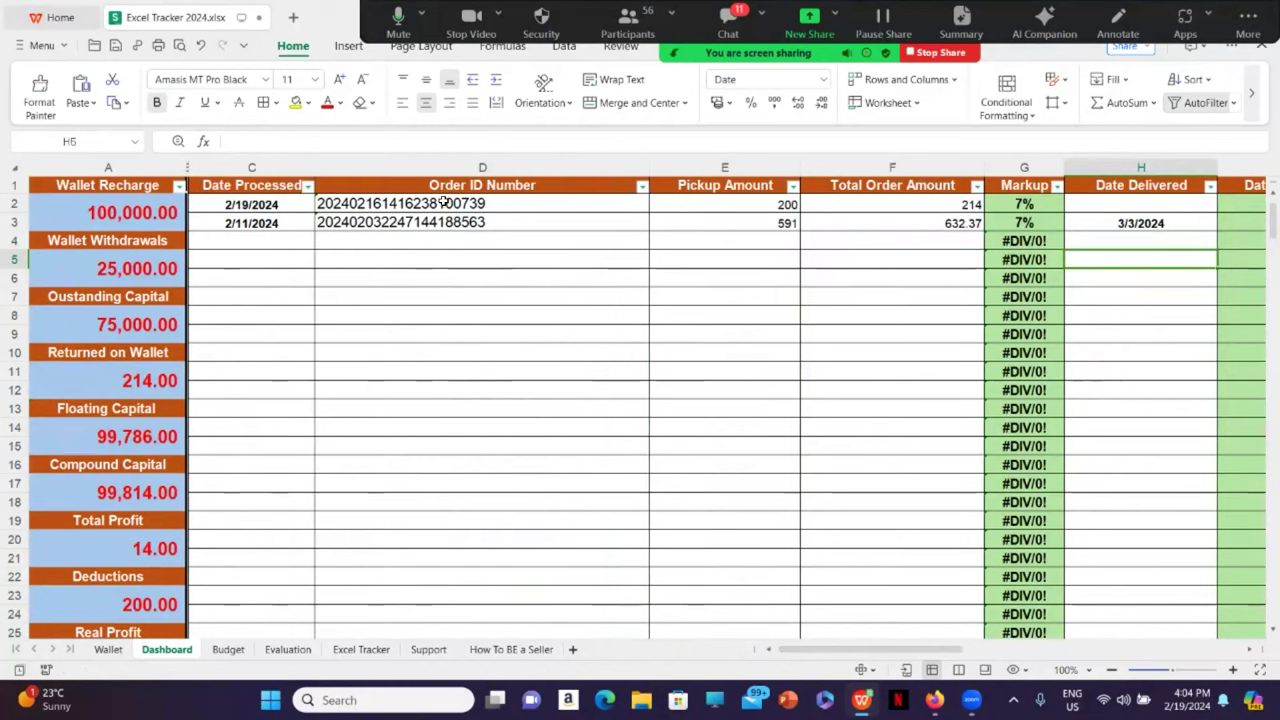
mouse_move(934, 700)
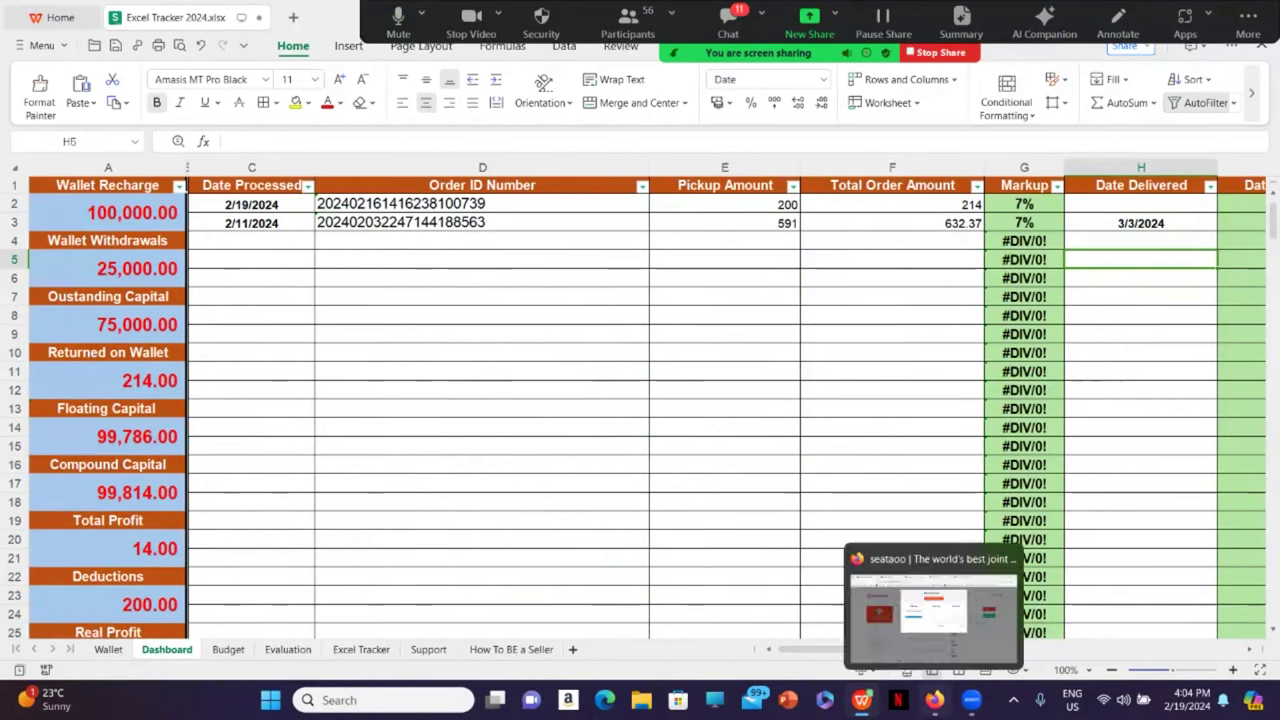
left_click(473, 222)
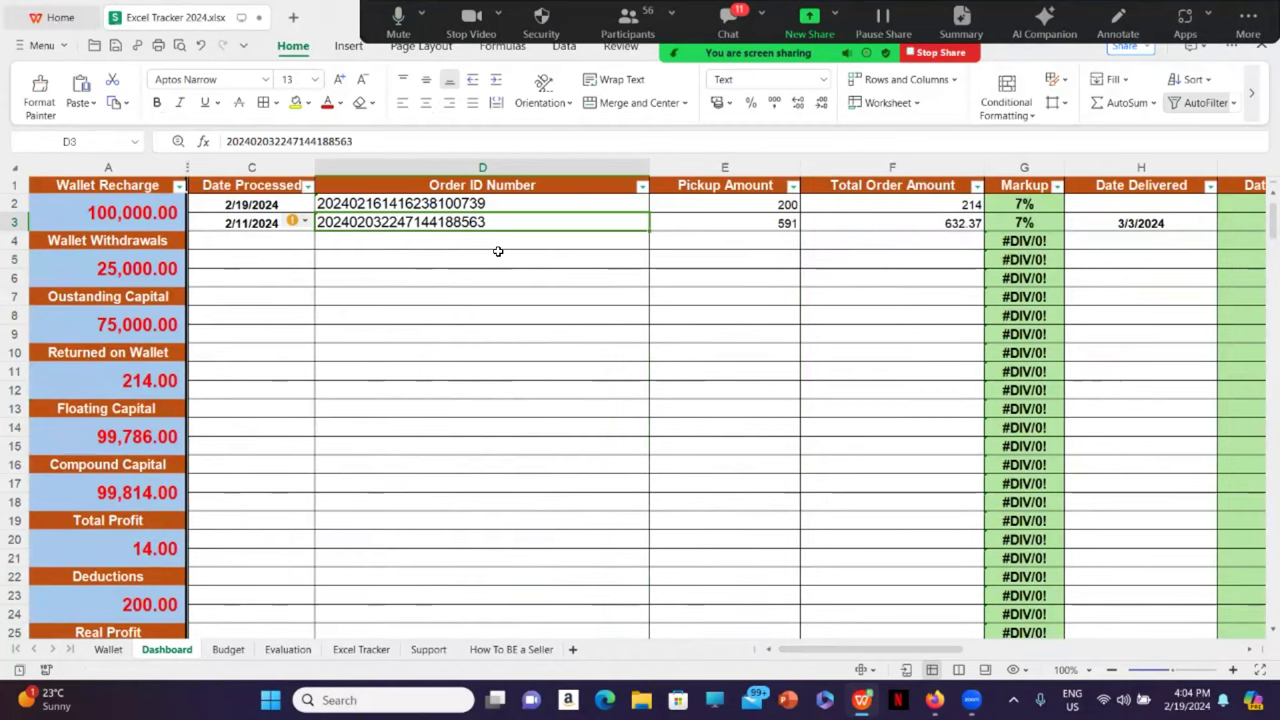
key("BackSpace")
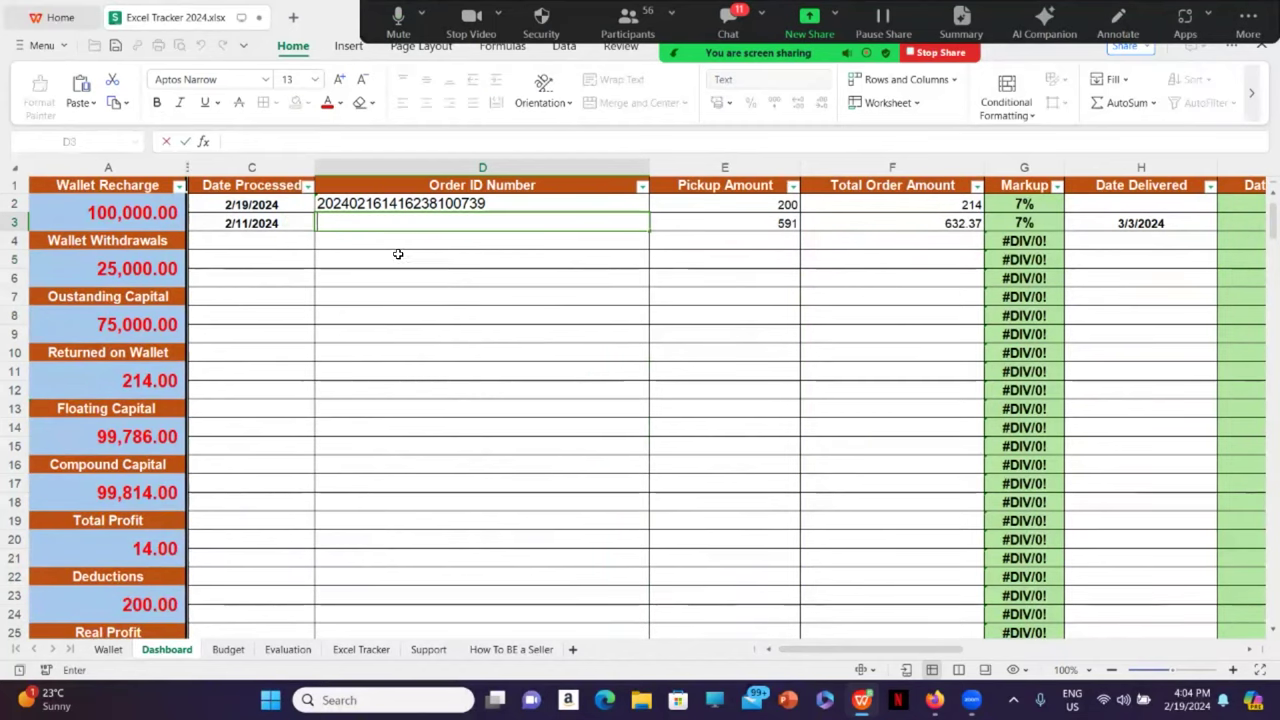
double_click(244, 222)
key("BackSpace")
type("9")
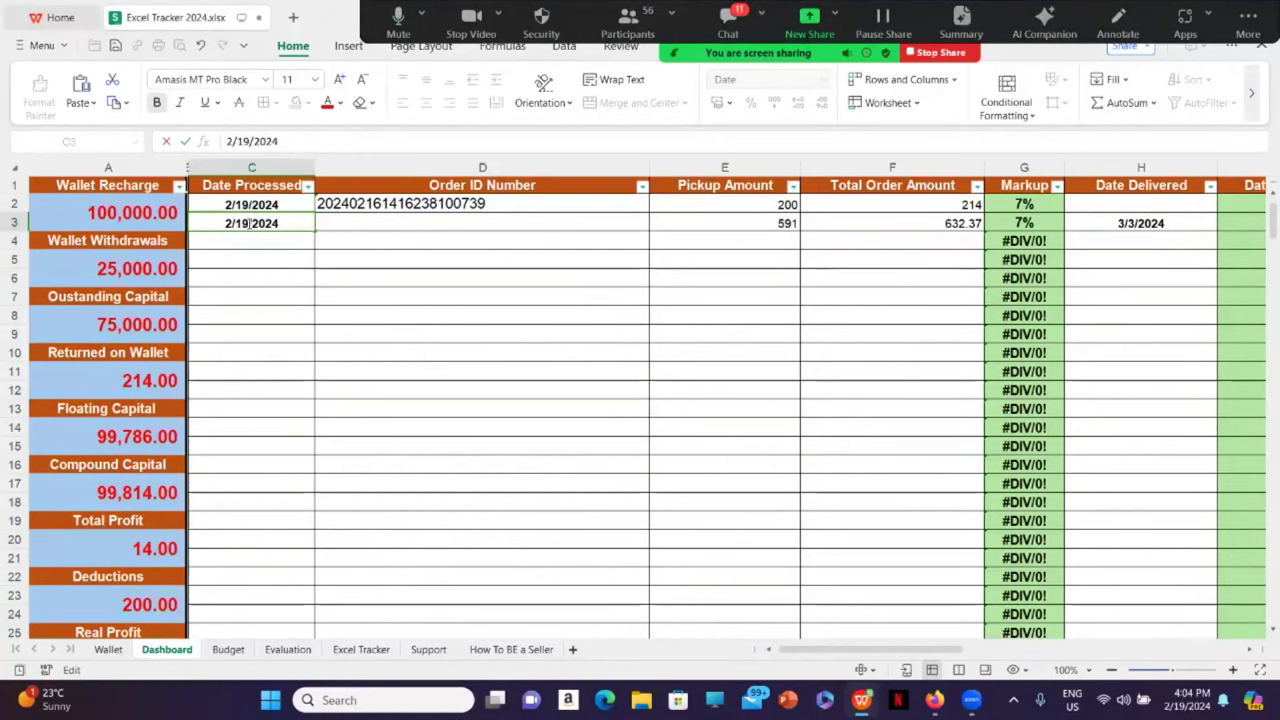
left_click(363, 275)
Step: Select the empty Order ID Number cell in row 3, switch to Firefox and copy the order code of the ₱215.07 order
left_click(375, 219)
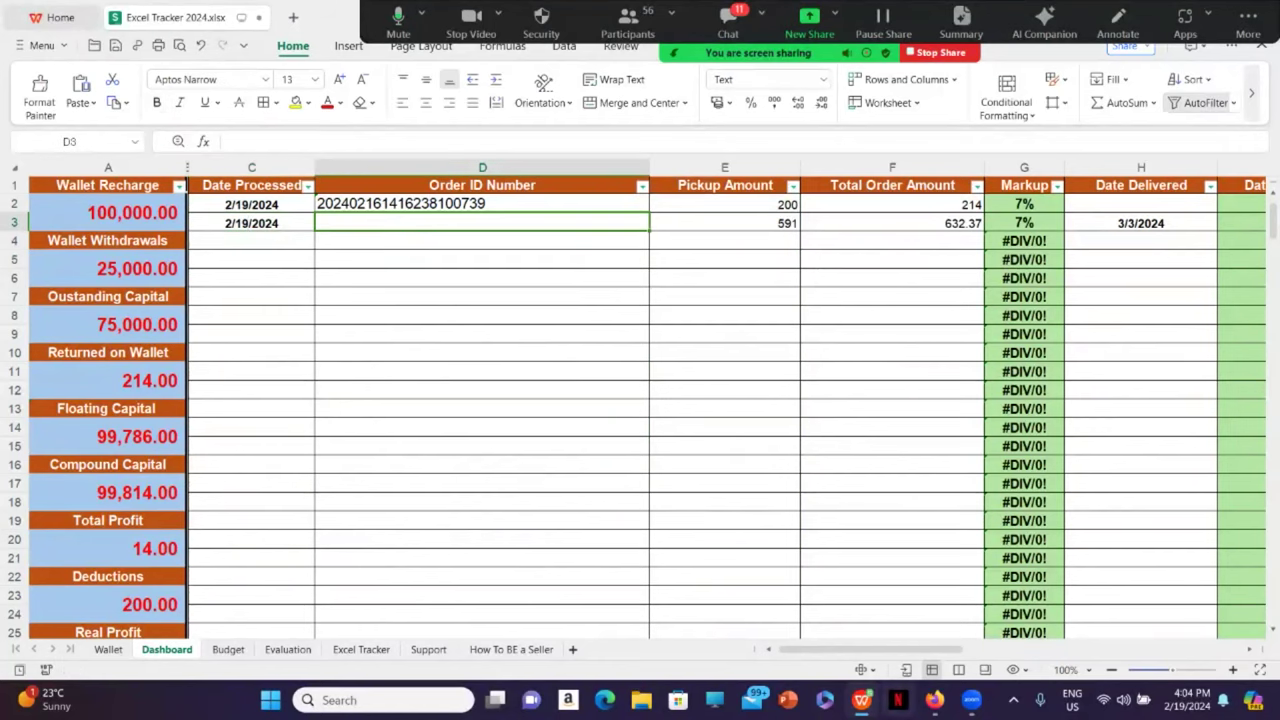
mouse_move(934, 700)
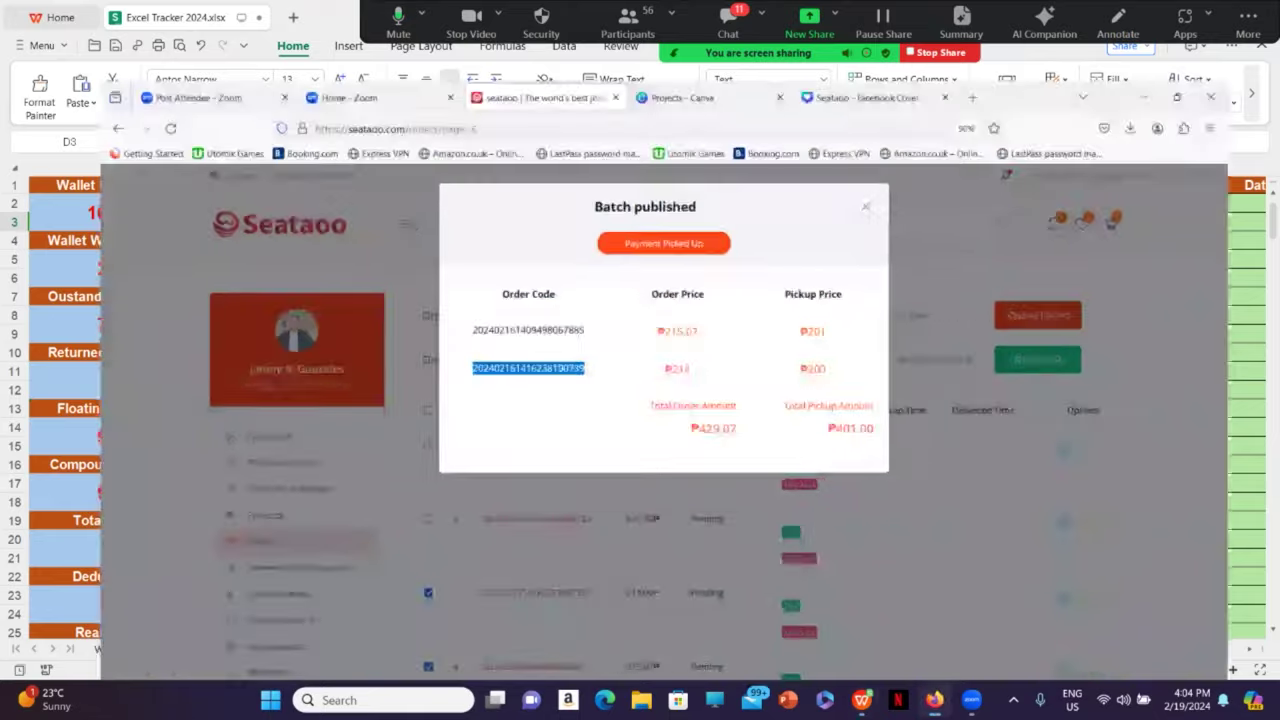
left_click(932, 610)
left_click_drag(422, 284, 558, 287)
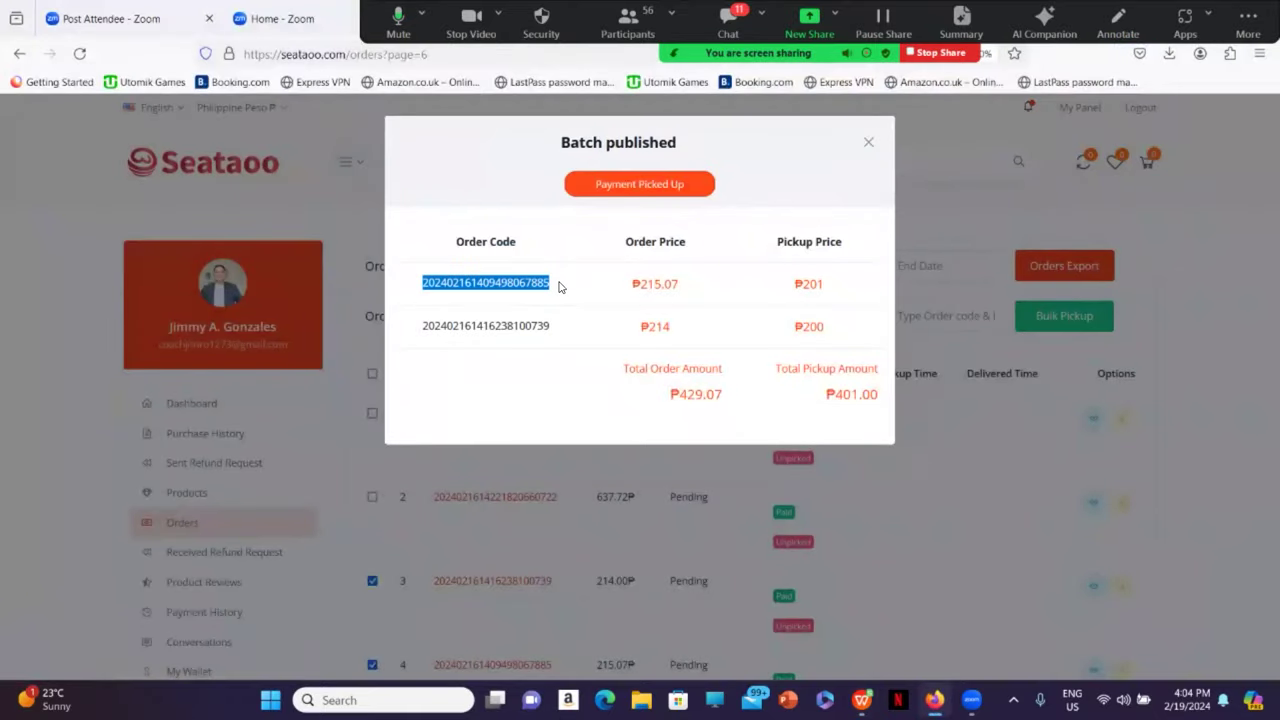
right_click(541, 283)
left_click(566, 297)
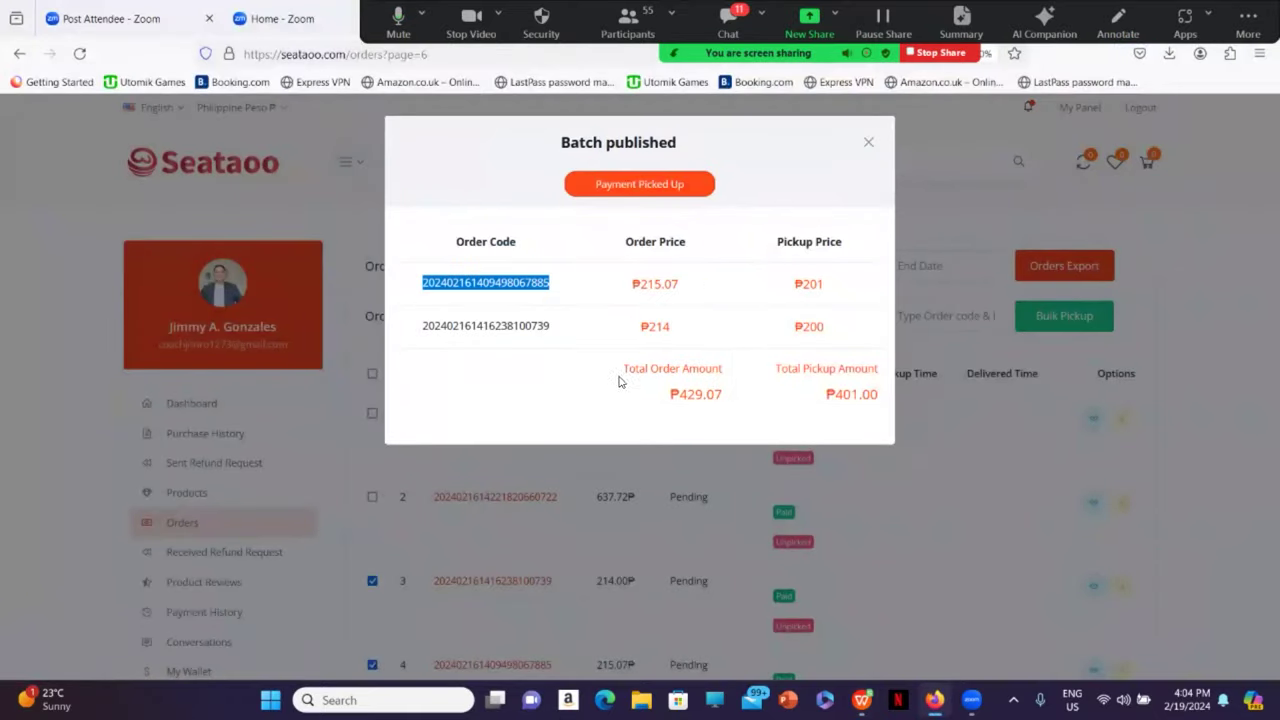
Step: Switch to the Excel Tracker workbook and paste the copied order code into the Order ID Number of row 3
left_click(934, 700)
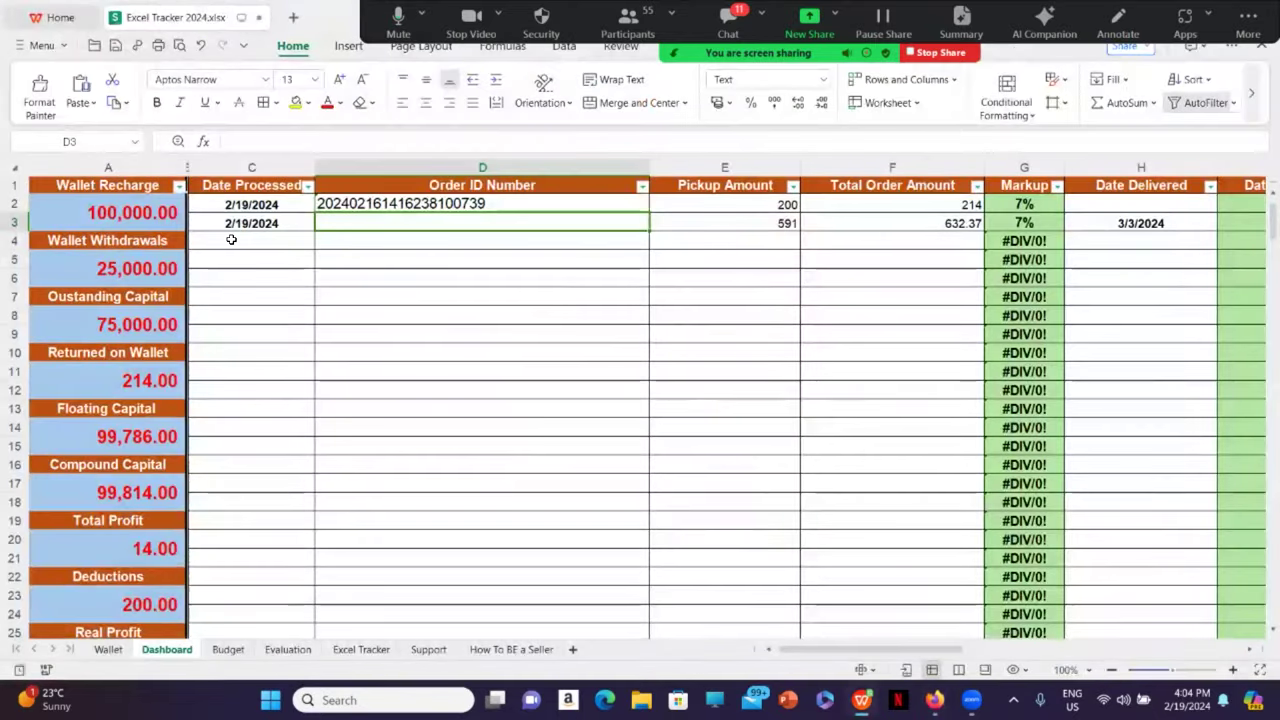
right_click(401, 225)
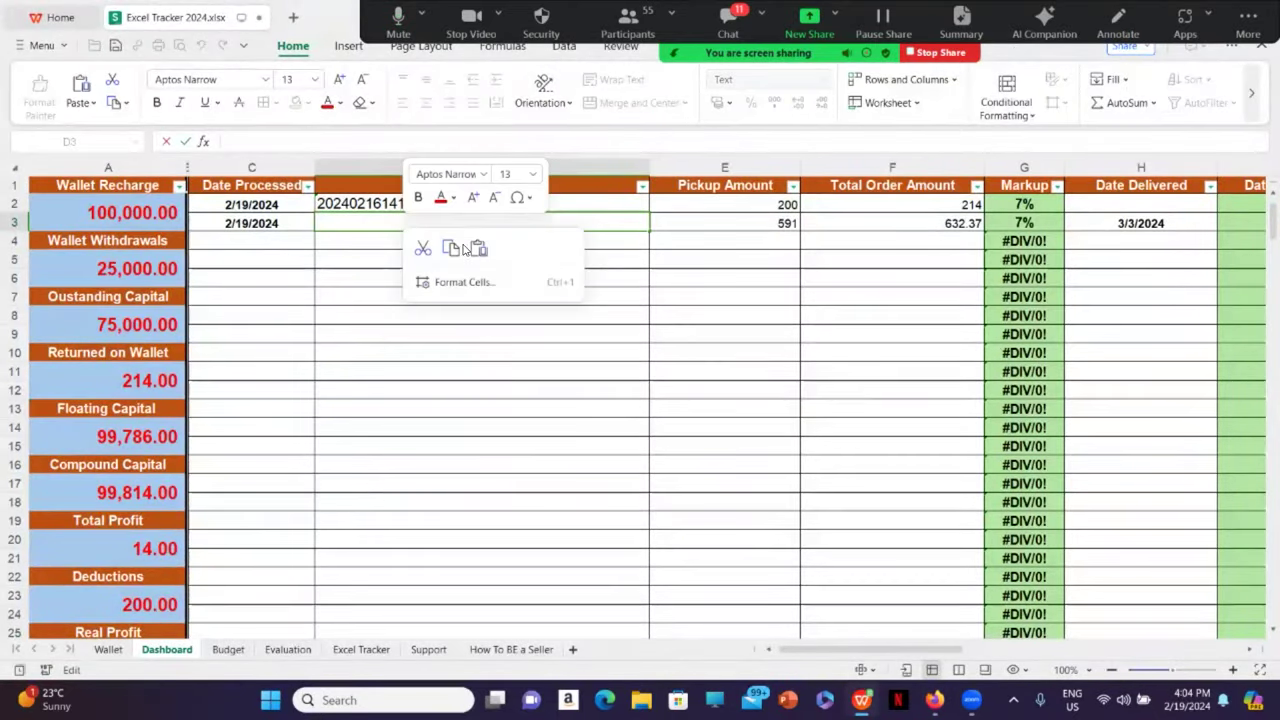
left_click(480, 250)
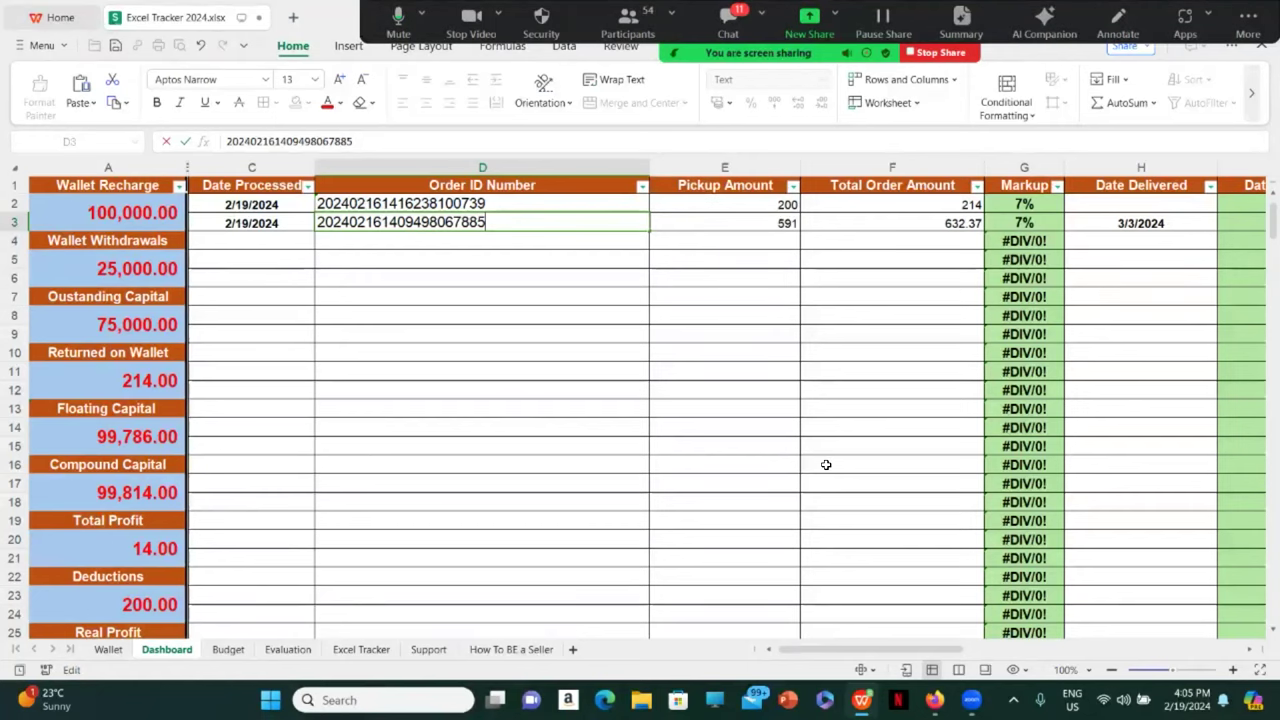
Step: Set the Pickup Amount in row 3 to 201, as listed in the bulk pickup summary in Firefox
left_click(935, 699)
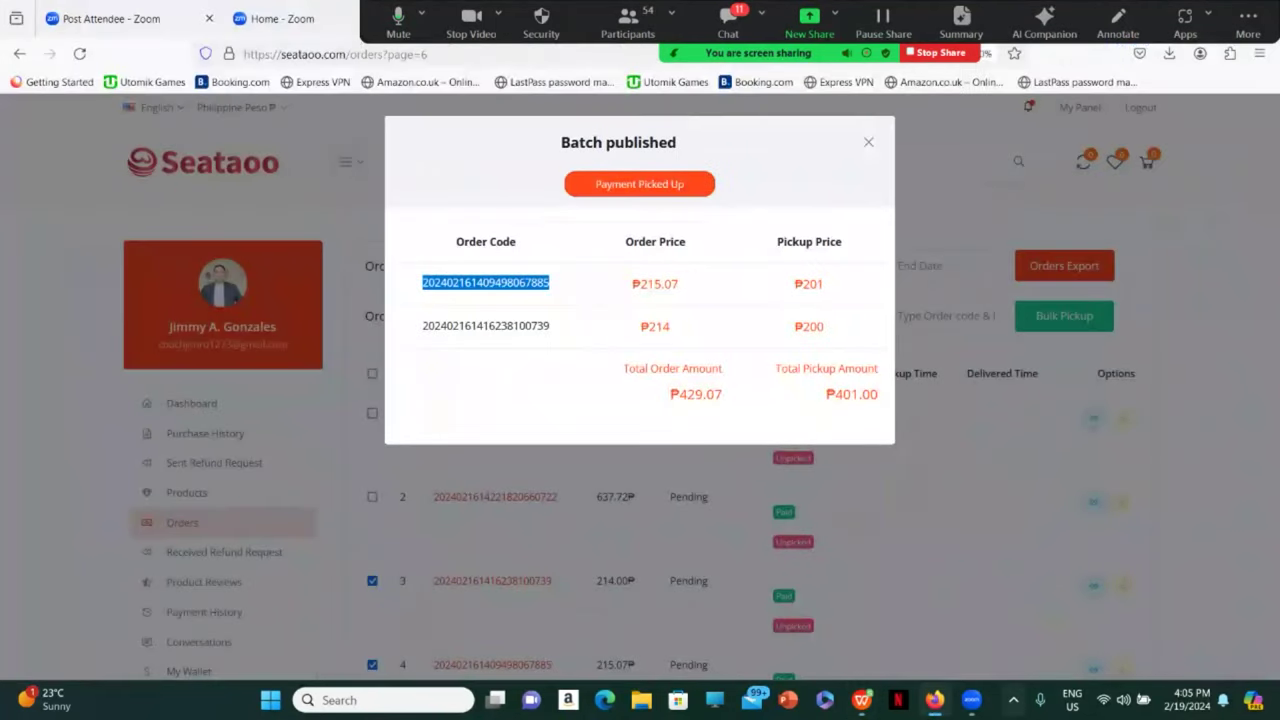
left_click(935, 699)
left_click(777, 224)
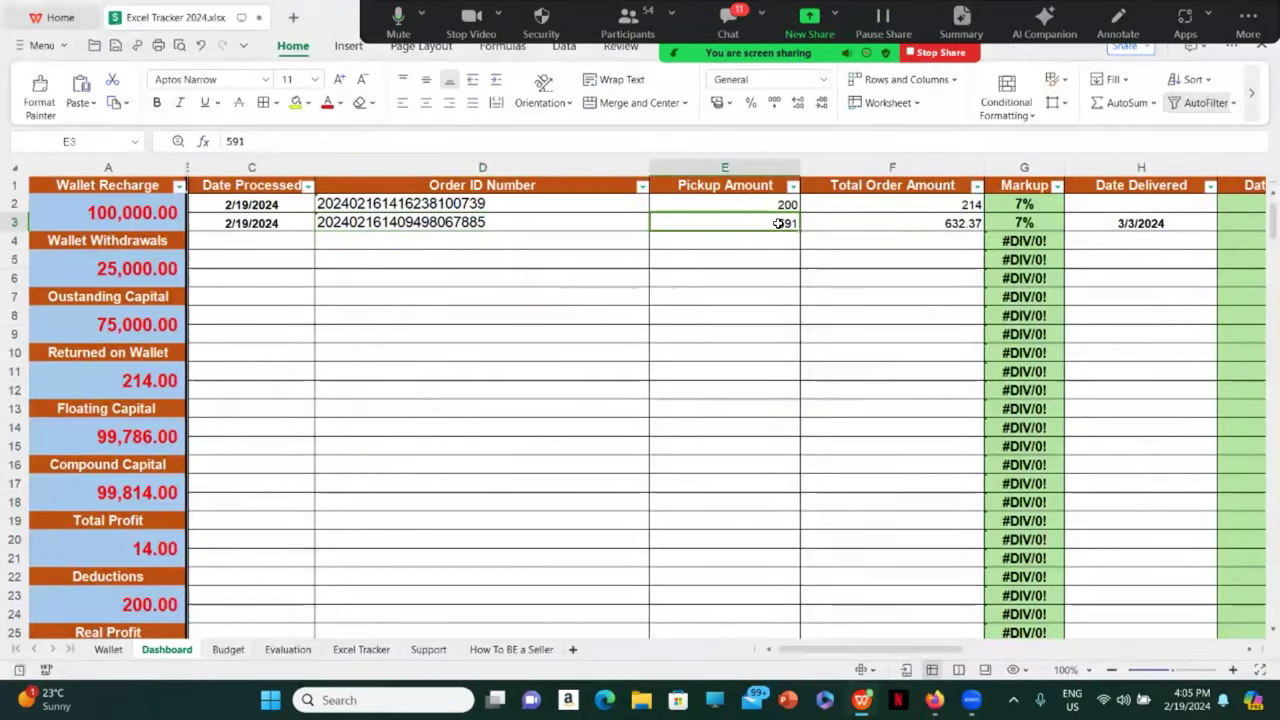
type("201")
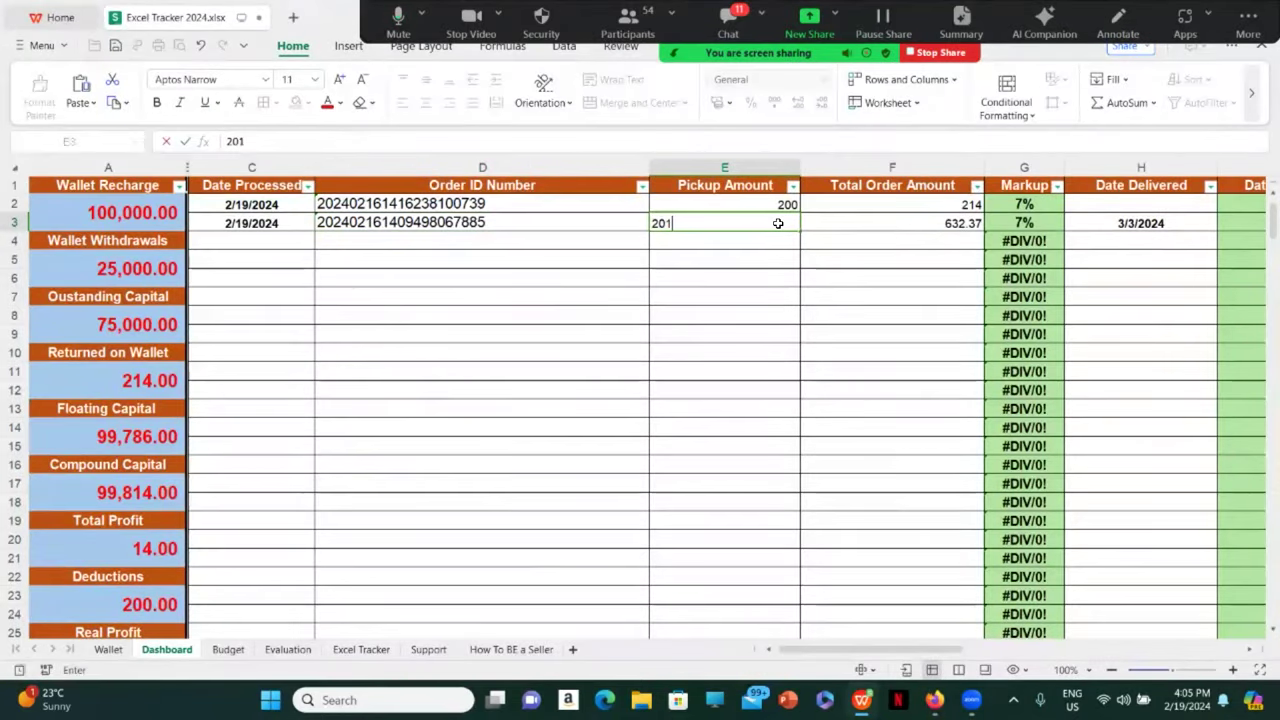
key("Tab")
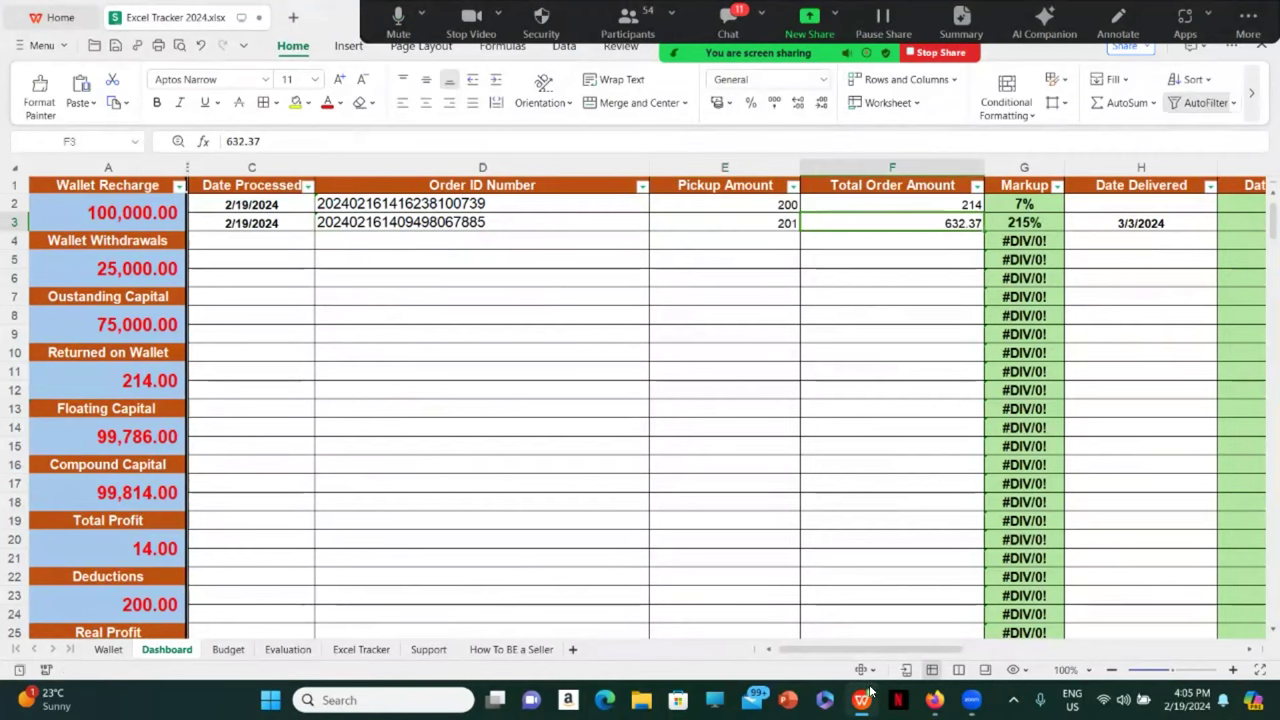
Step: Check the order price in the bulk pickup summary and set the Total Order Amount in row 3 to 215.7
key("alt+Tab")
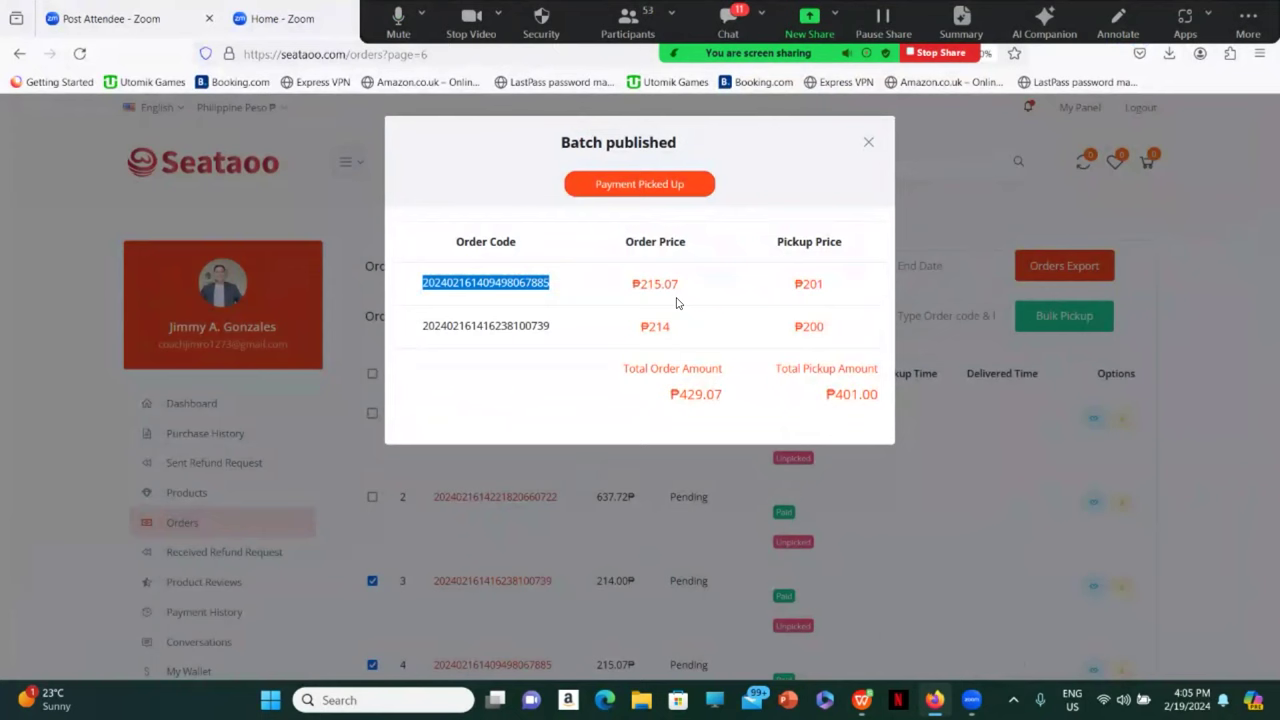
key("alt+Tab")
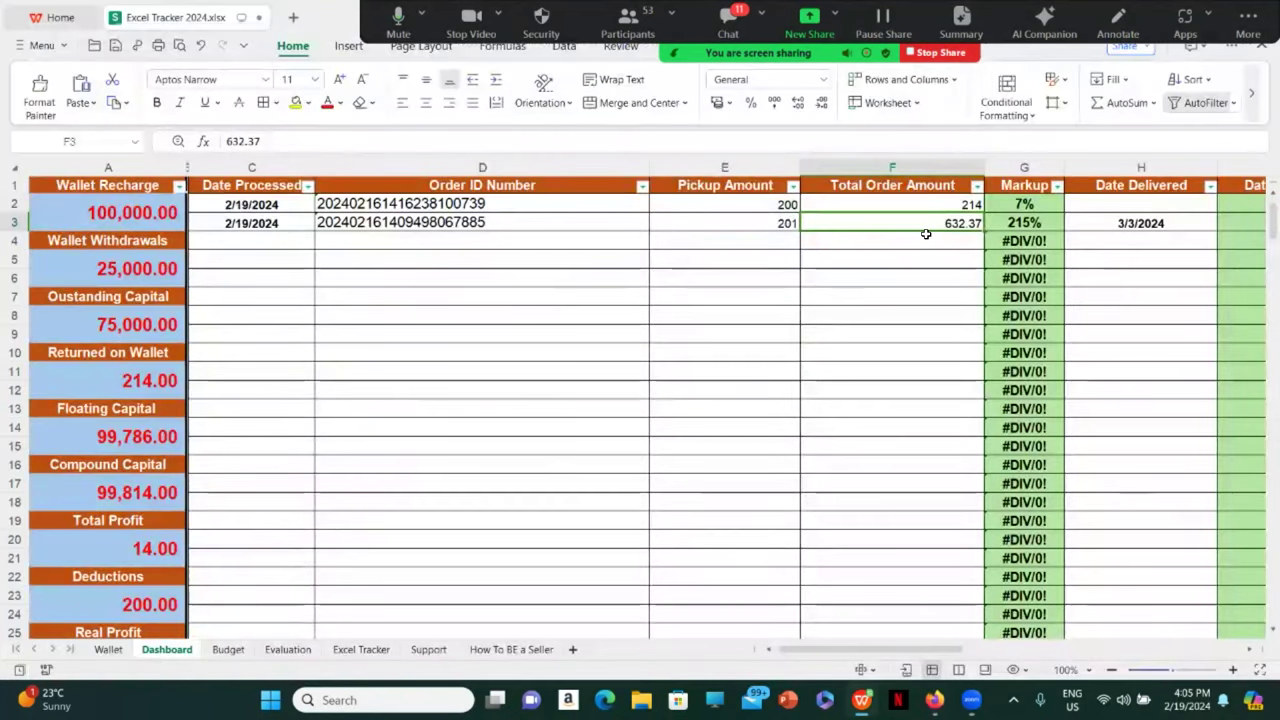
type("215.")
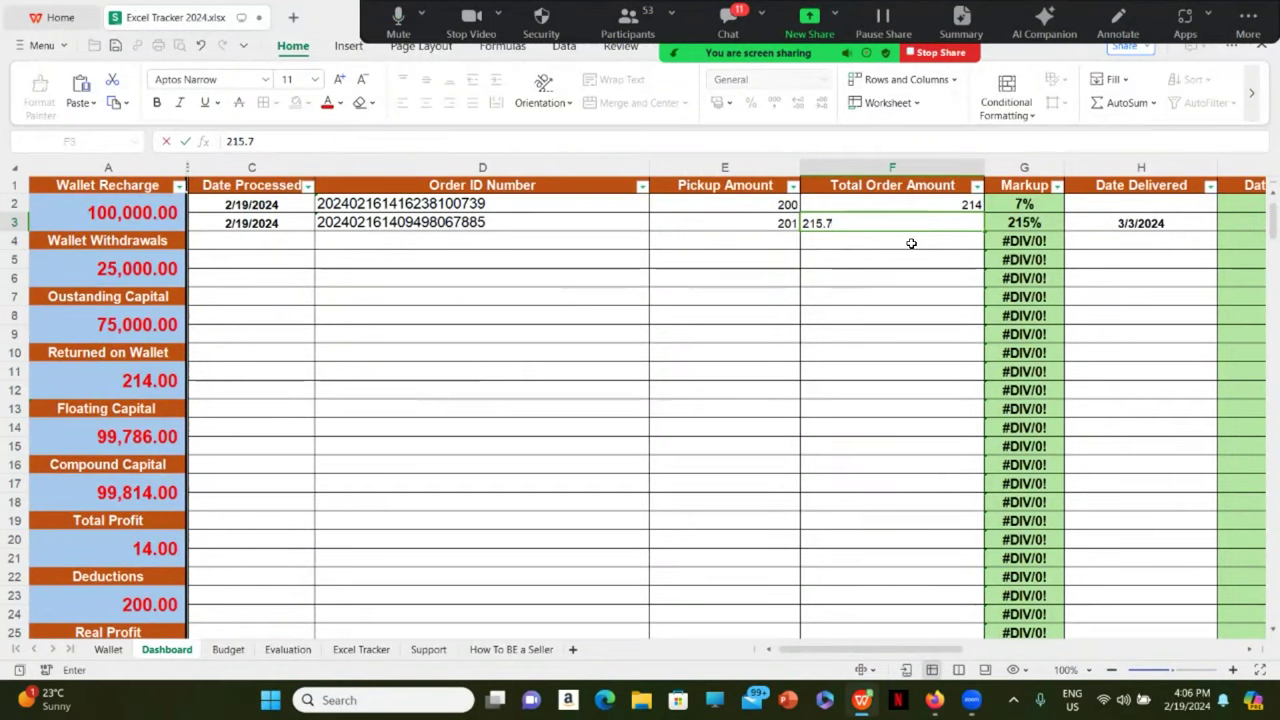
key("Return")
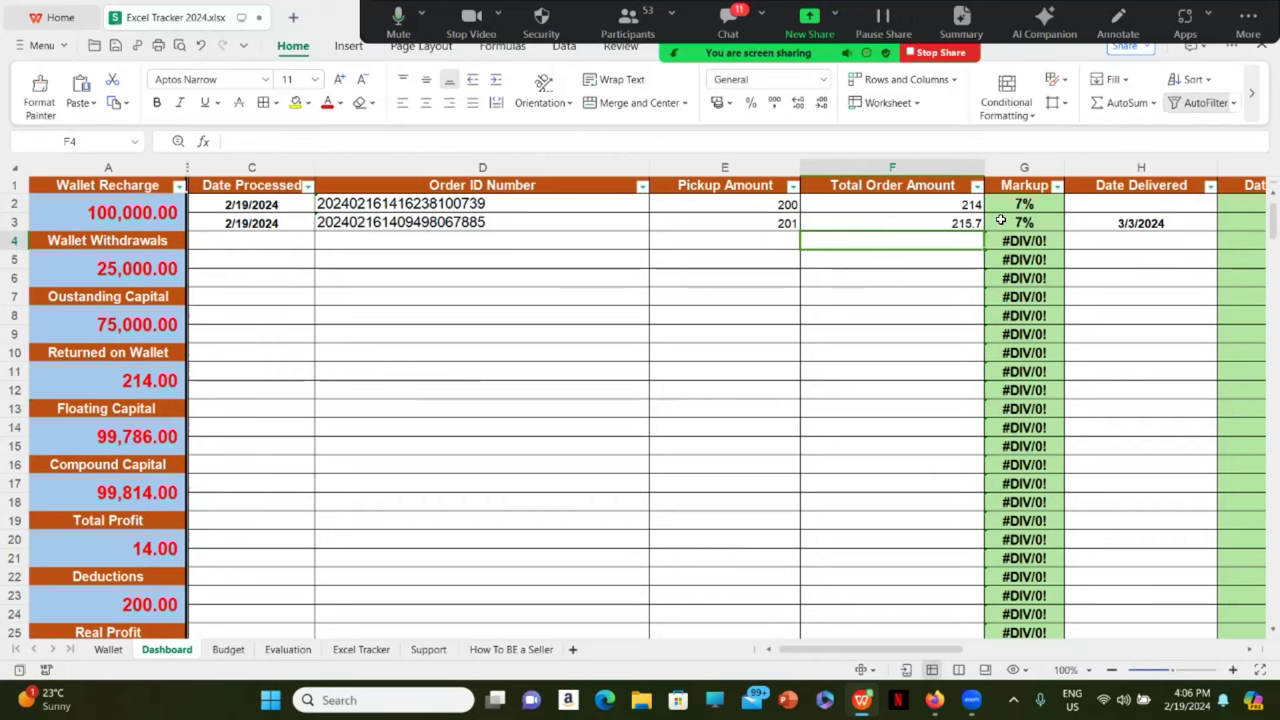
Step: Clear the Date Delivered in row 3 of the Dashboard sheet
left_click(1151, 217)
key("BackSpace")
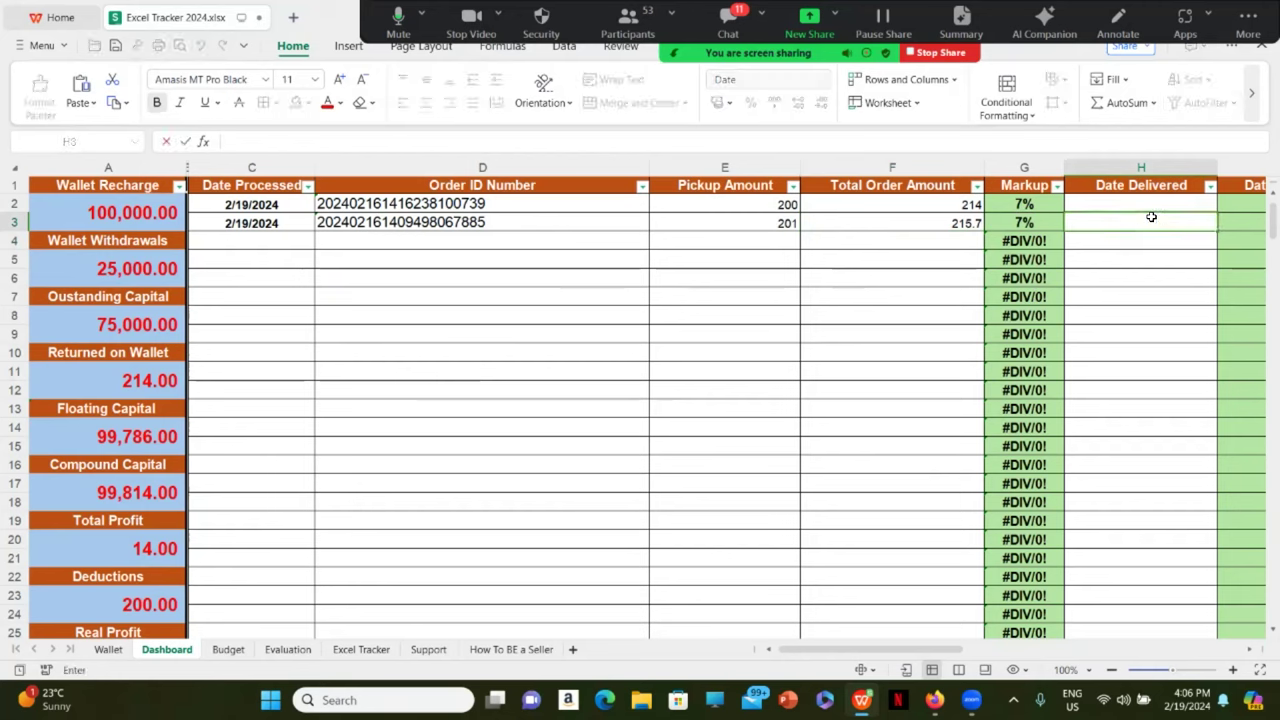
left_click(1129, 272)
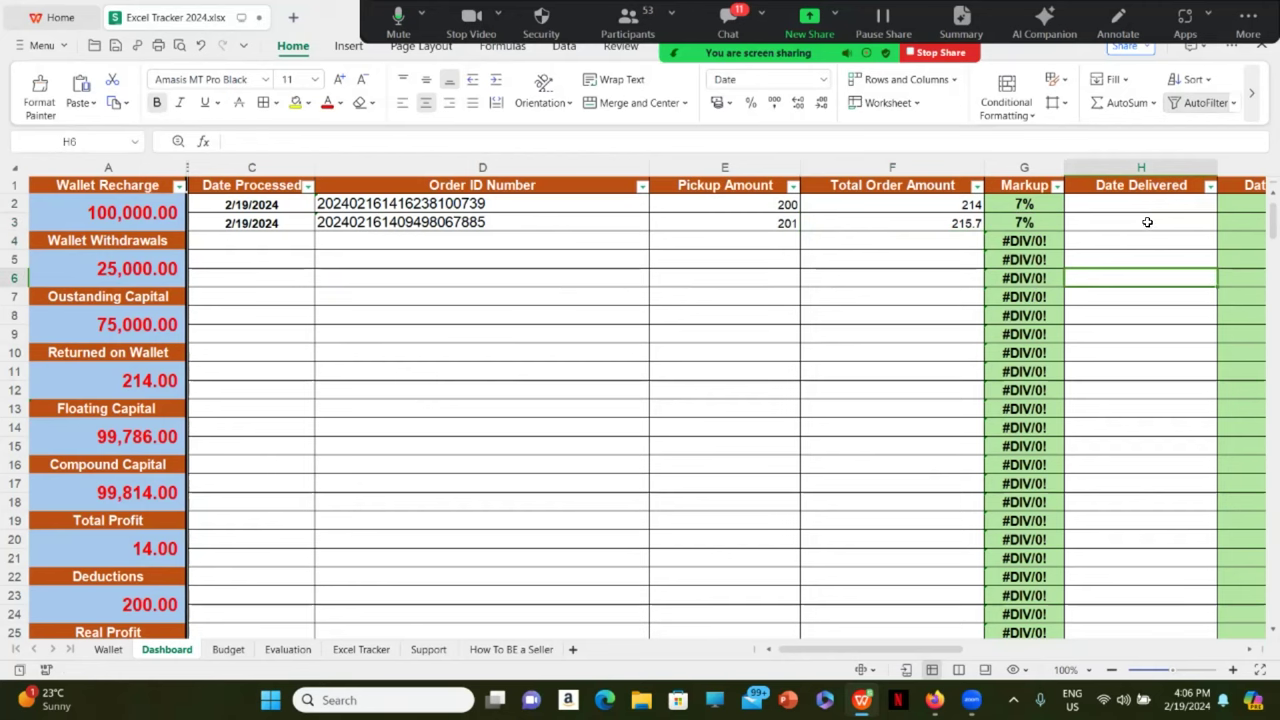
Step: Undo and redo the Total Order Amount entry and the Date Delivered clearing in row 3
left_click(202, 48)
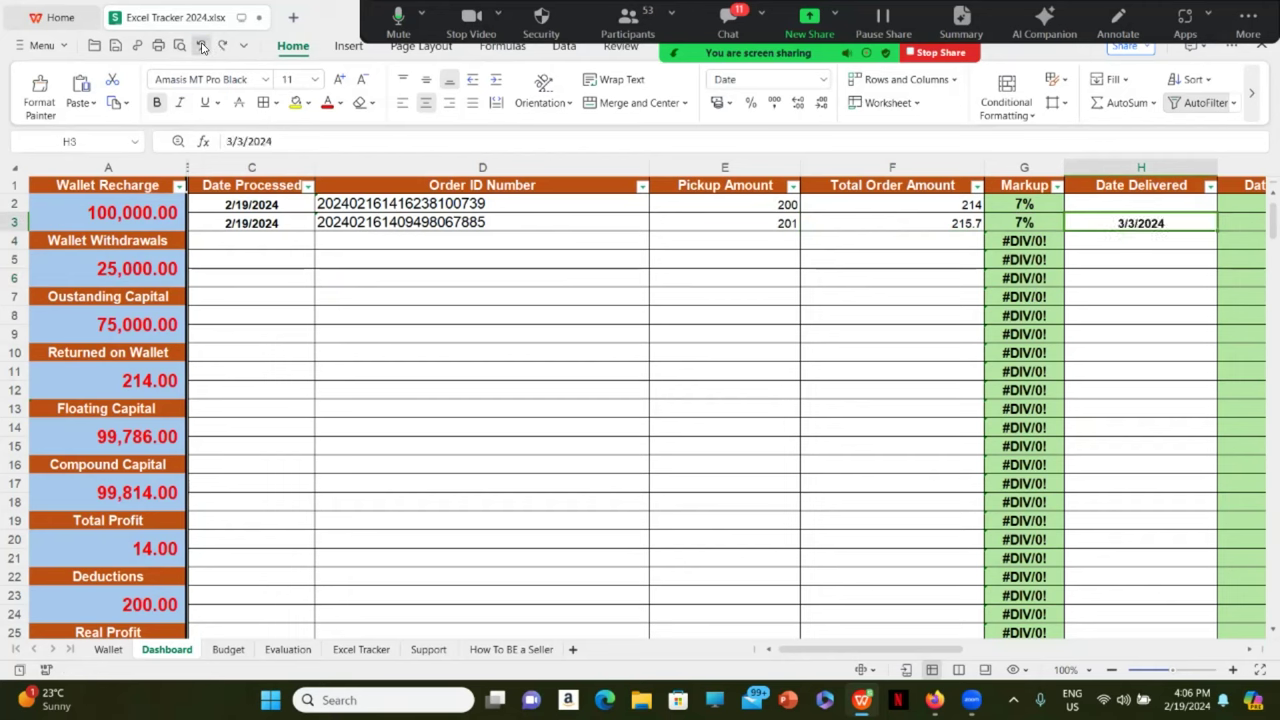
left_click(202, 48)
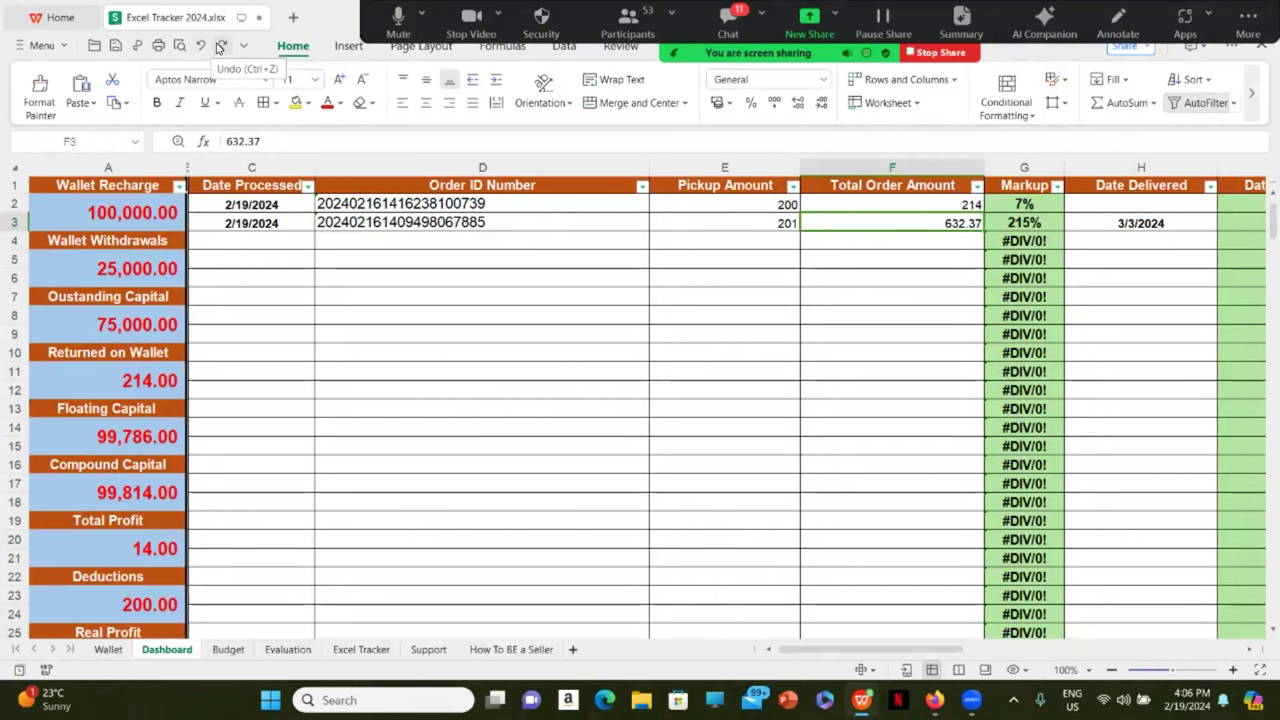
left_click(203, 47)
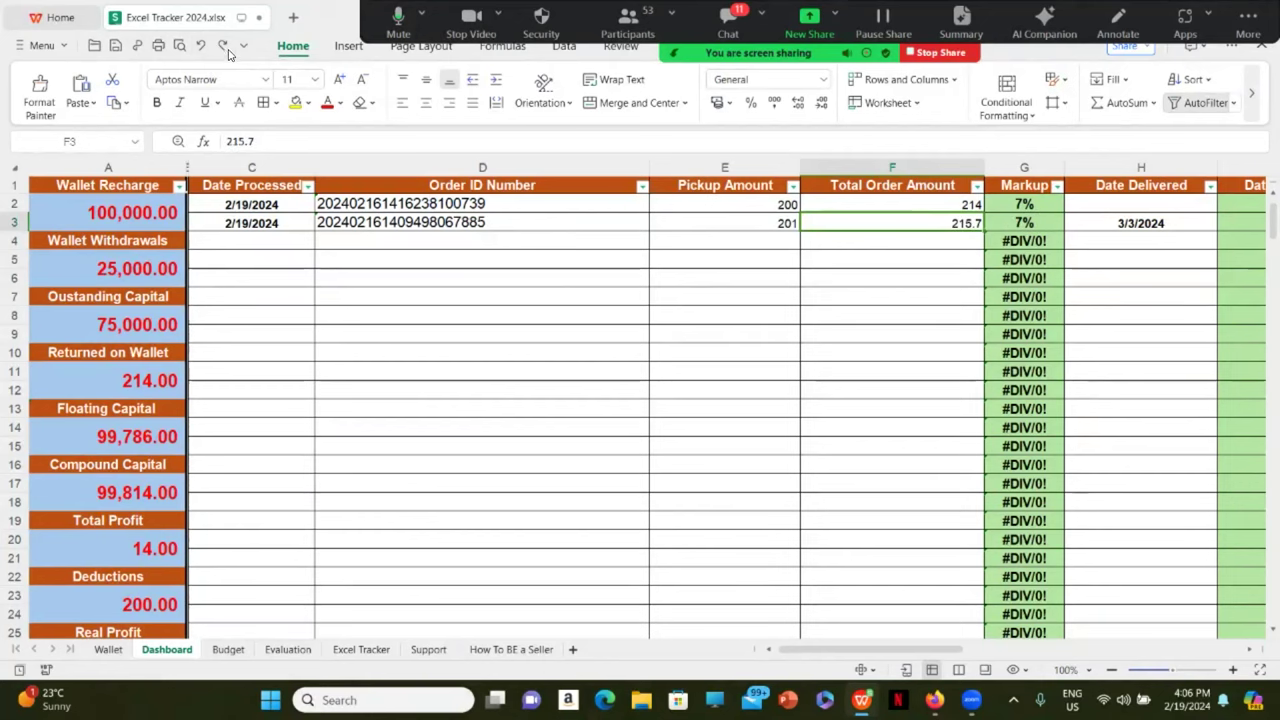
key("ctrl+z")
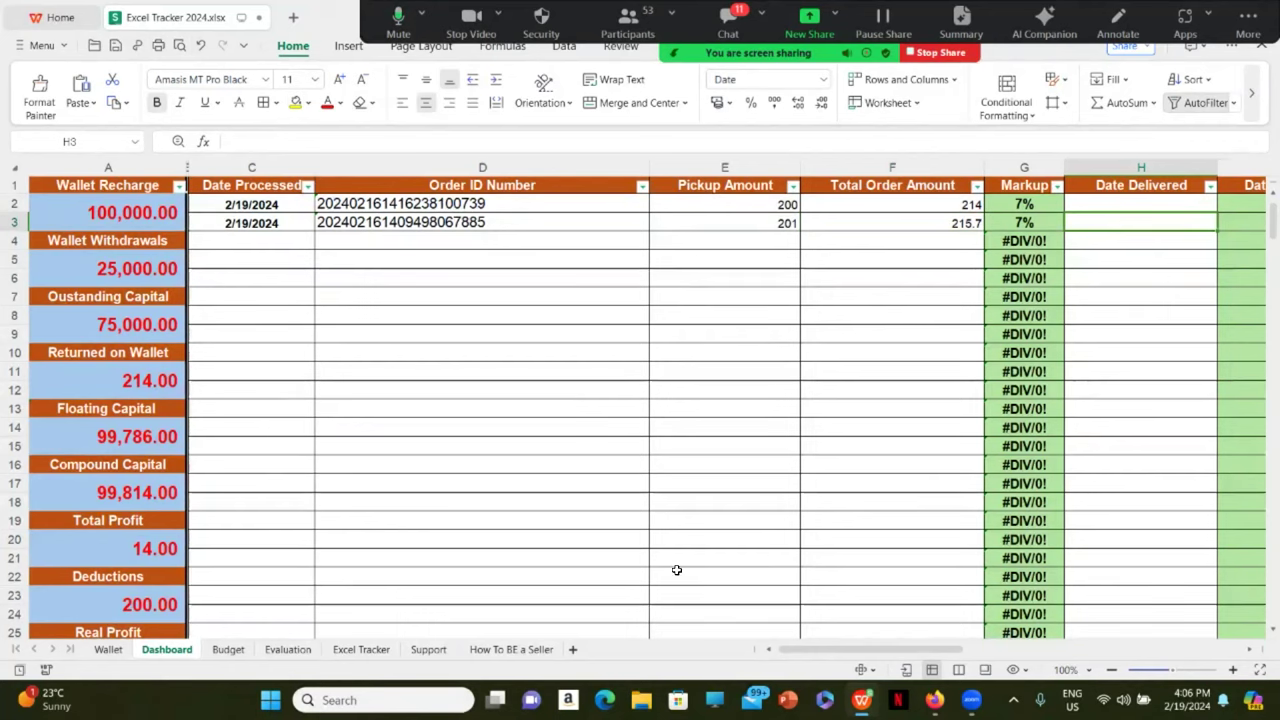
Step: Examine the return date, return status, profit and suggestion columns of the Dashboard sheet
left_click_drag(815, 651, 995, 651)
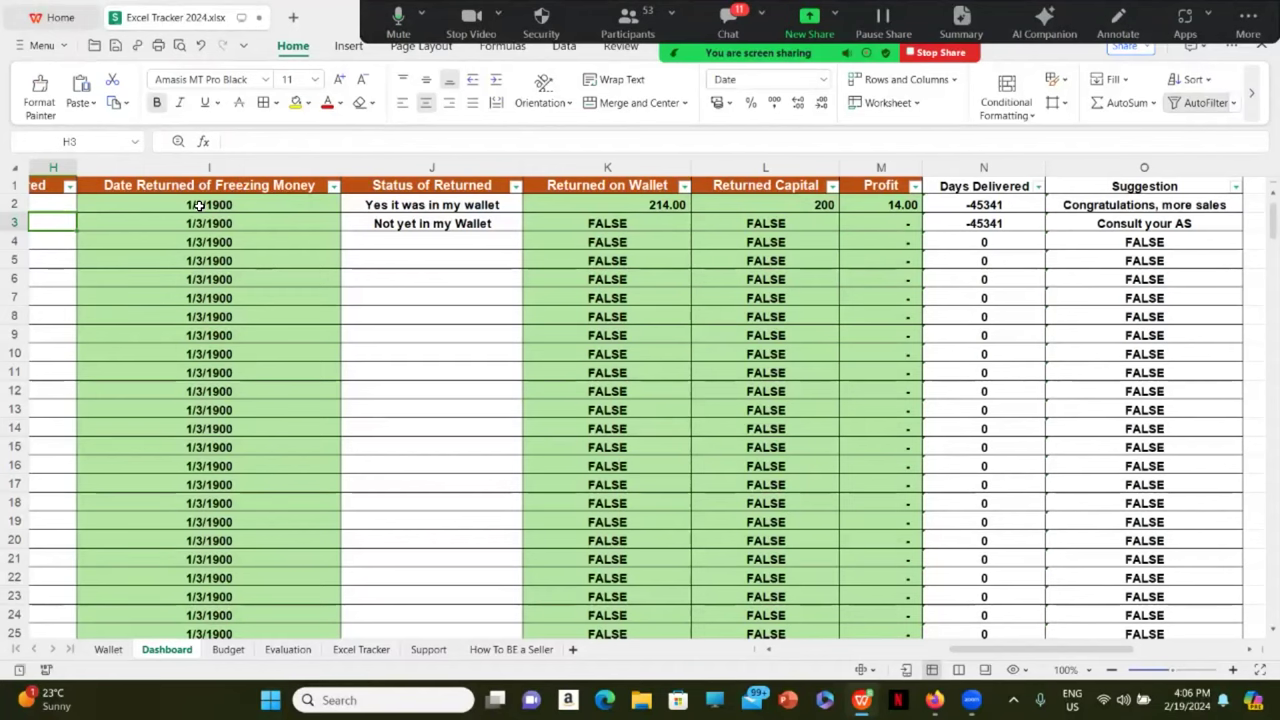
left_click_drag(1011, 651, 737, 638)
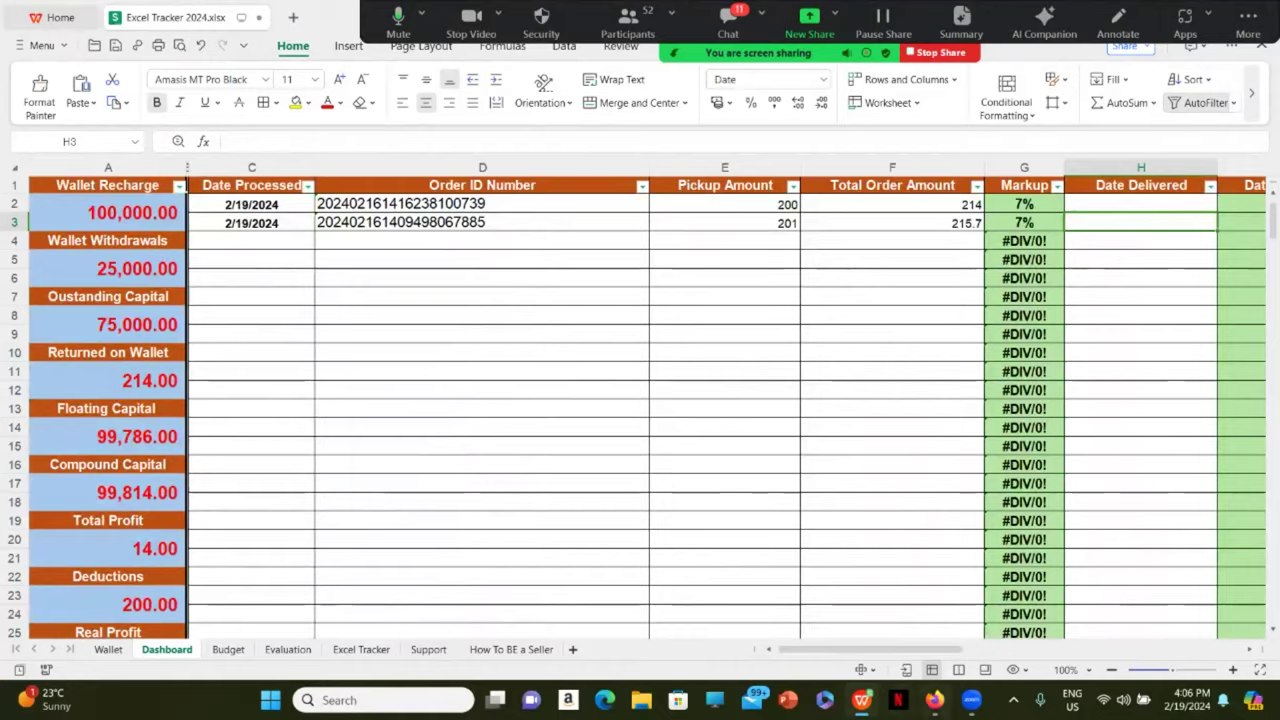
Step: Switch to Firefox and confirm the payment pickup of the two batched orders, leaving the batch summary
key("alt+Tab")
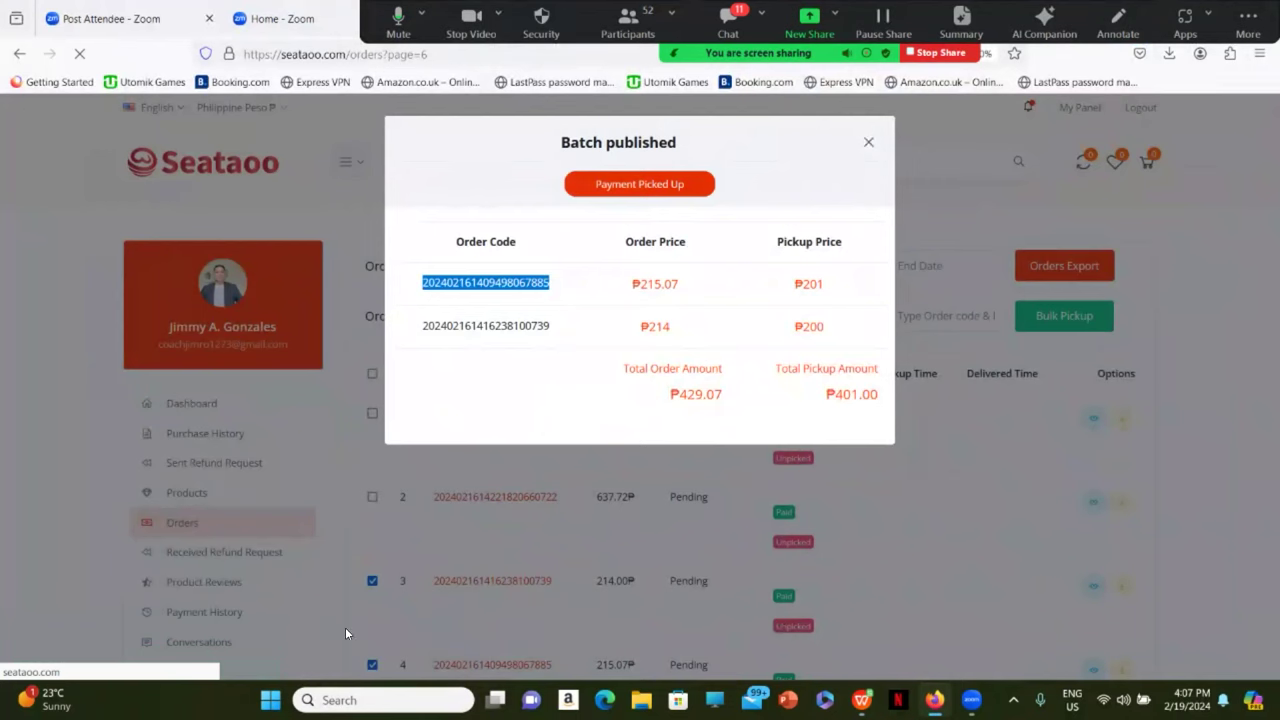
left_click(868, 142)
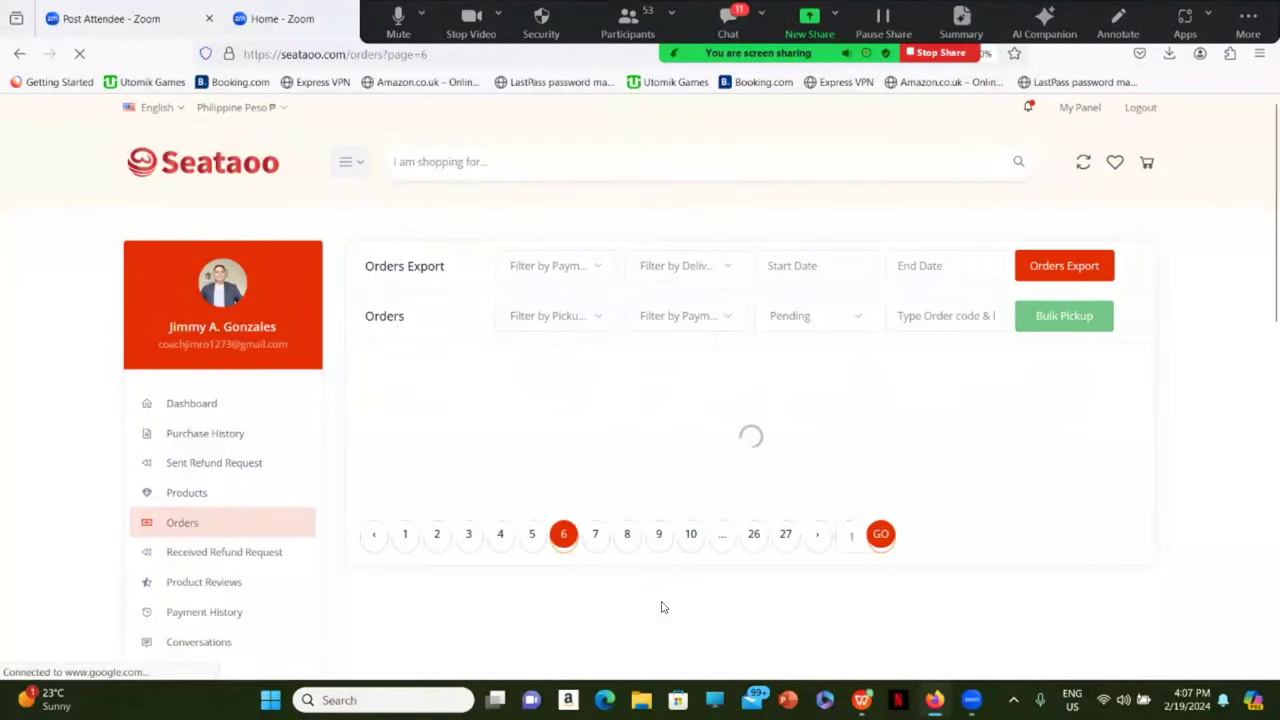
Step: Examine the delivery status, payment status and pickup time of the ₱214.00 and ₱215.07 orders in the orders list
scroll(675, 545, "down", 3)
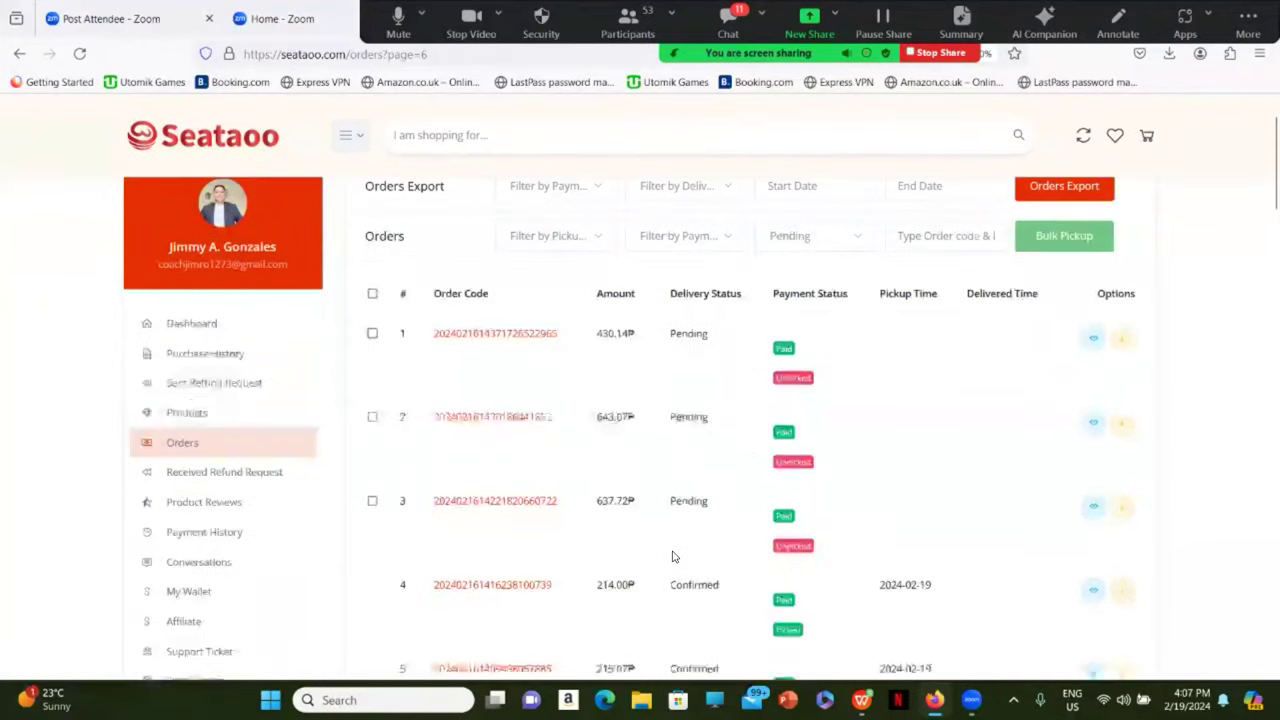
scroll(657, 385, "up", 2)
scroll(651, 590, "down", 2)
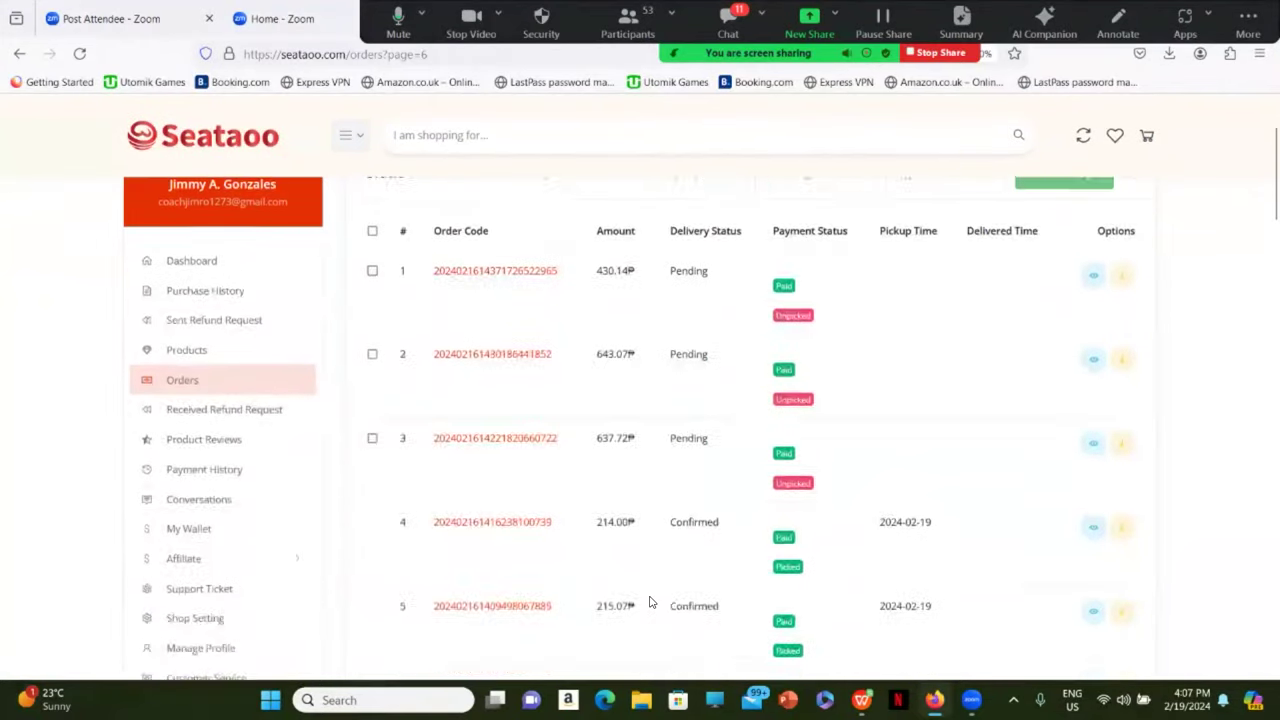
scroll(767, 610, "up", 1)
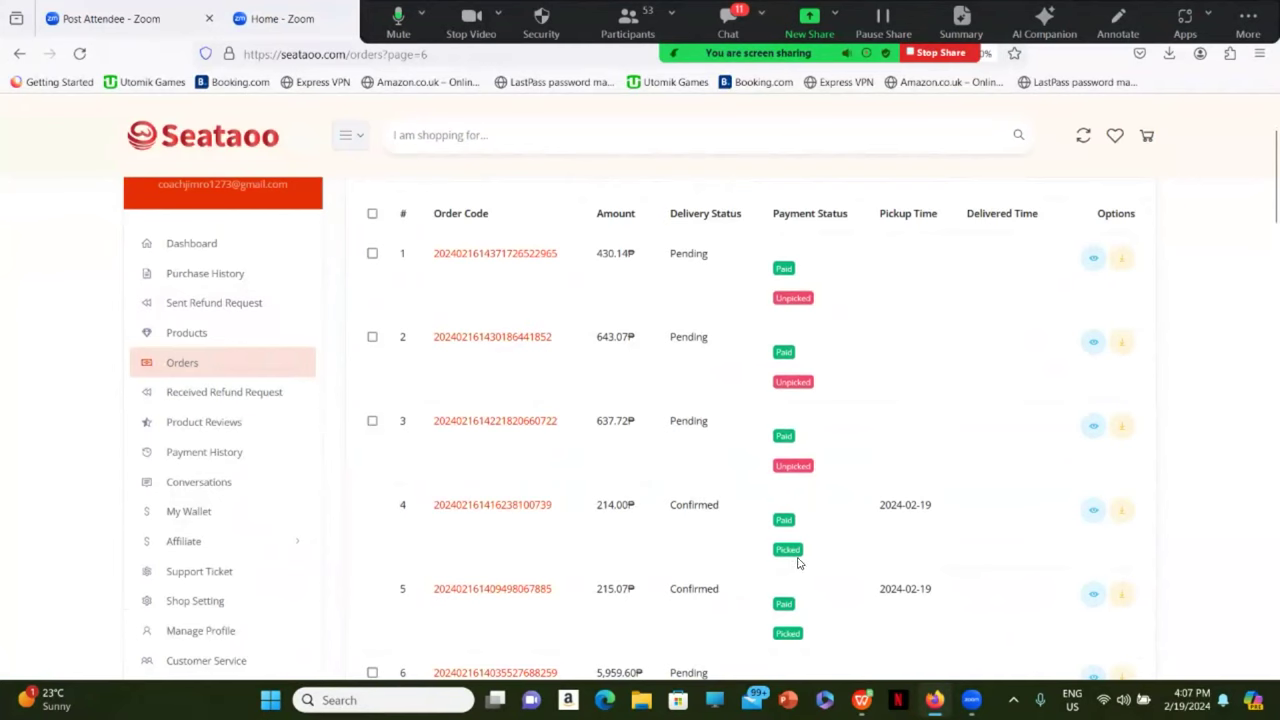
scroll(782, 549, "up", 2)
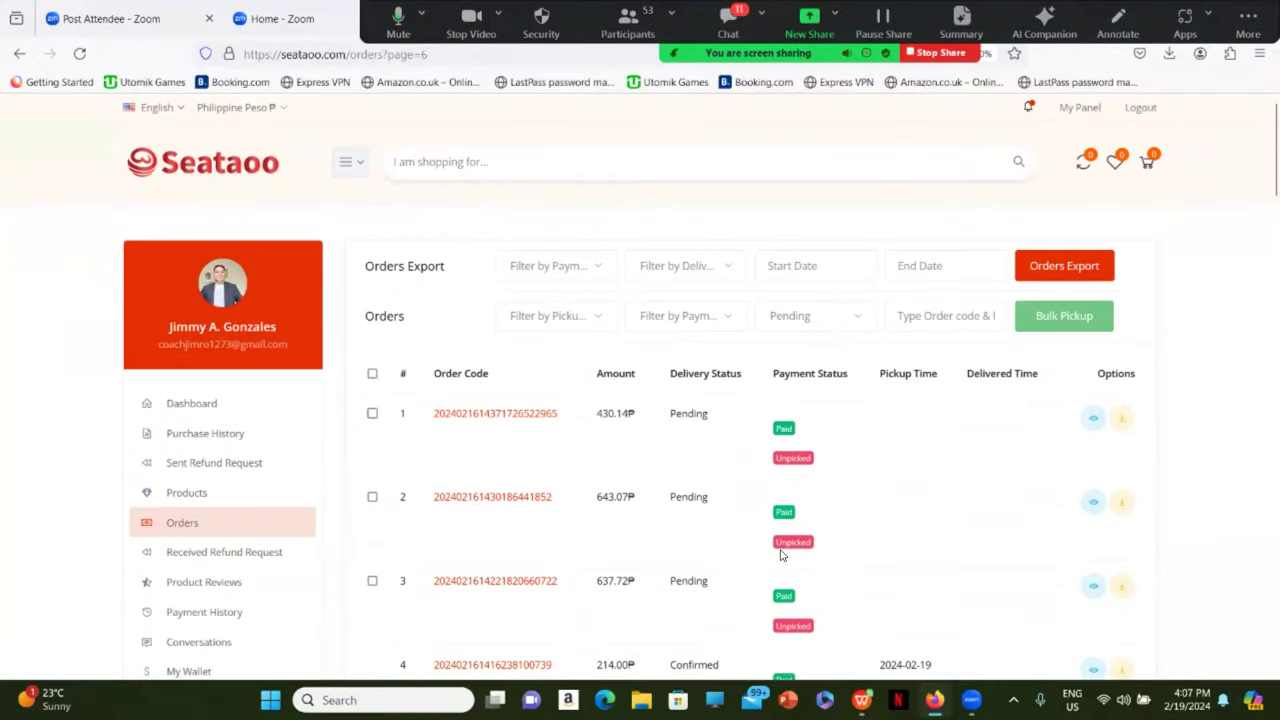
scroll(782, 556, "down", 3)
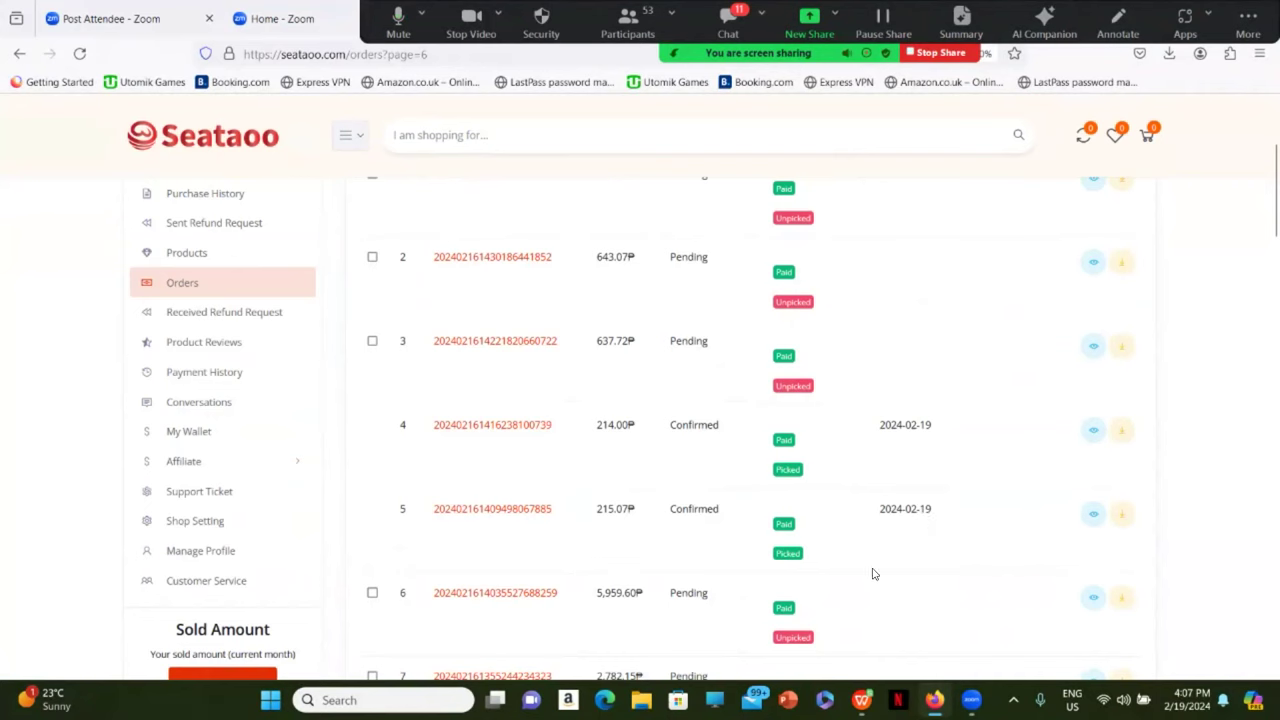
scroll(1034, 453, "up", 1)
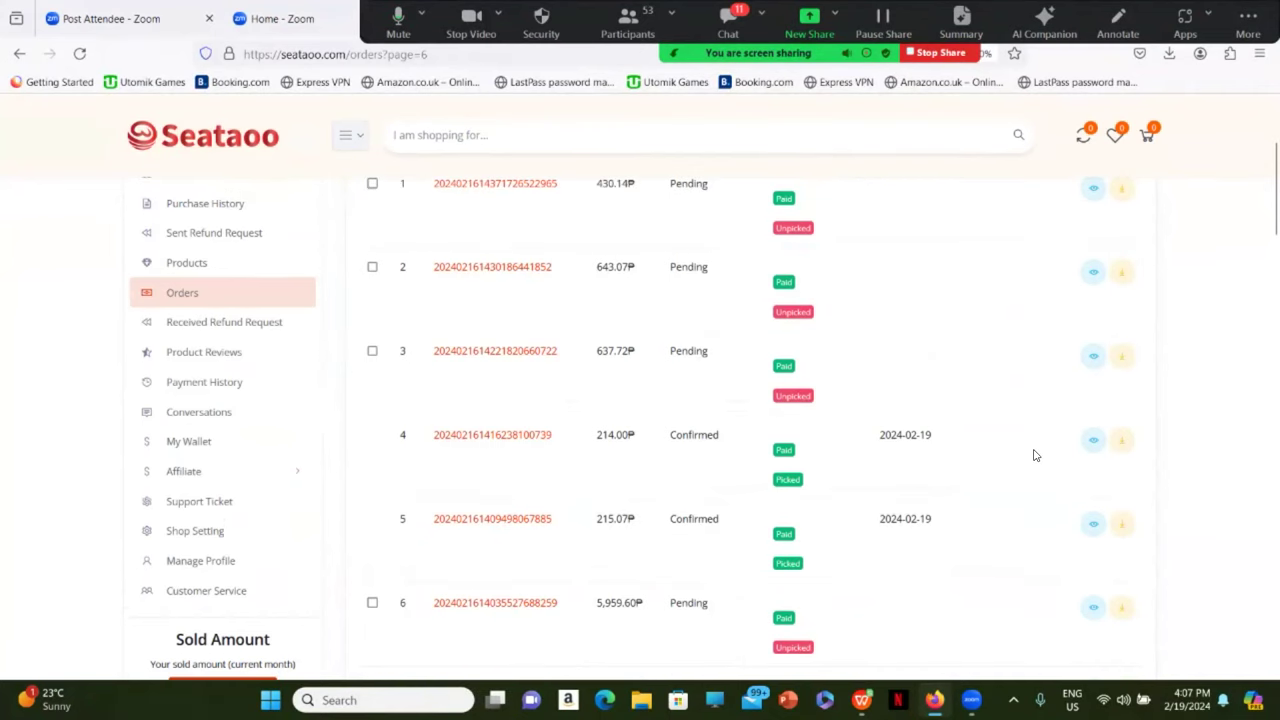
scroll(997, 506, "down", 1)
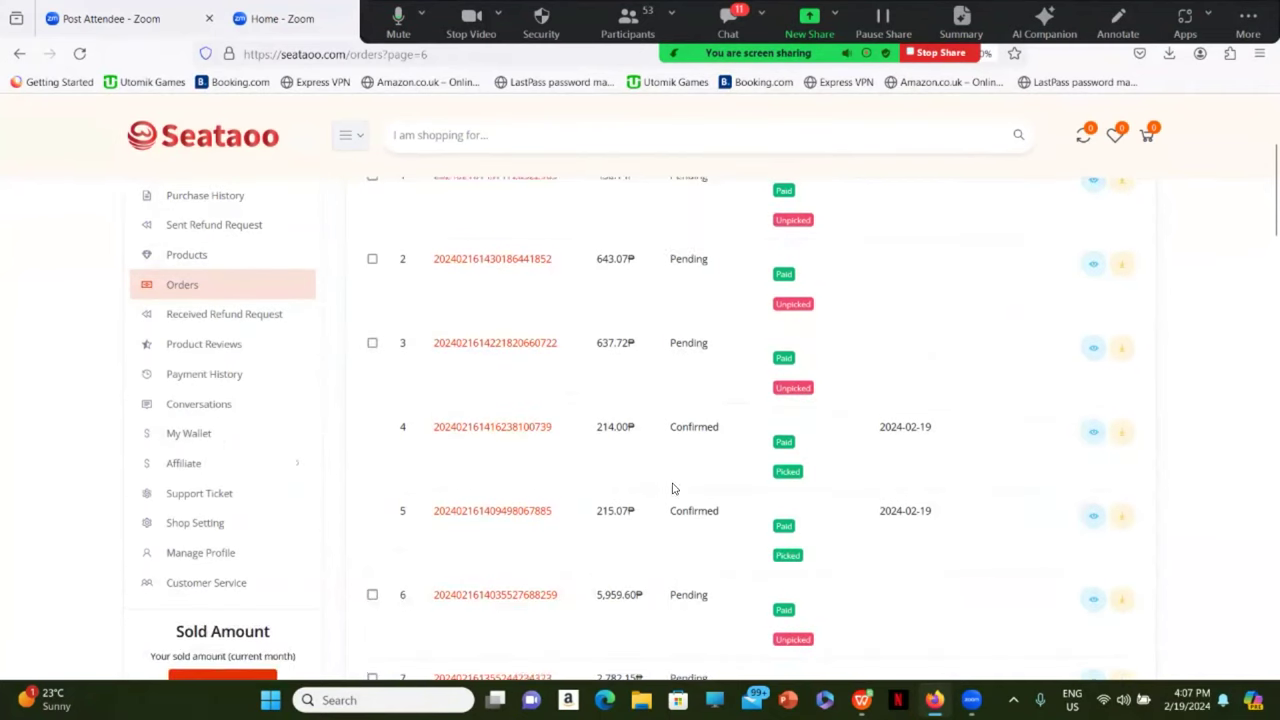
scroll(704, 545, "up", 1)
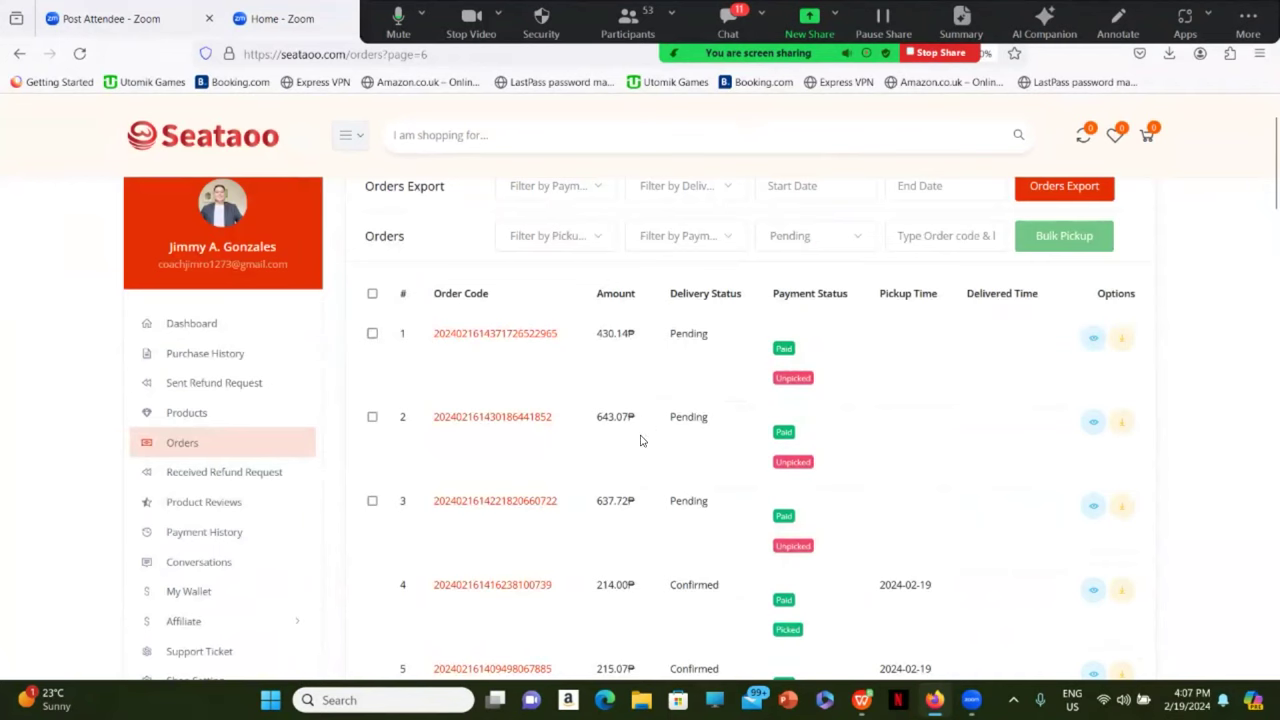
scroll(640, 438, "down", 1)
scroll(640, 438, "up", 1)
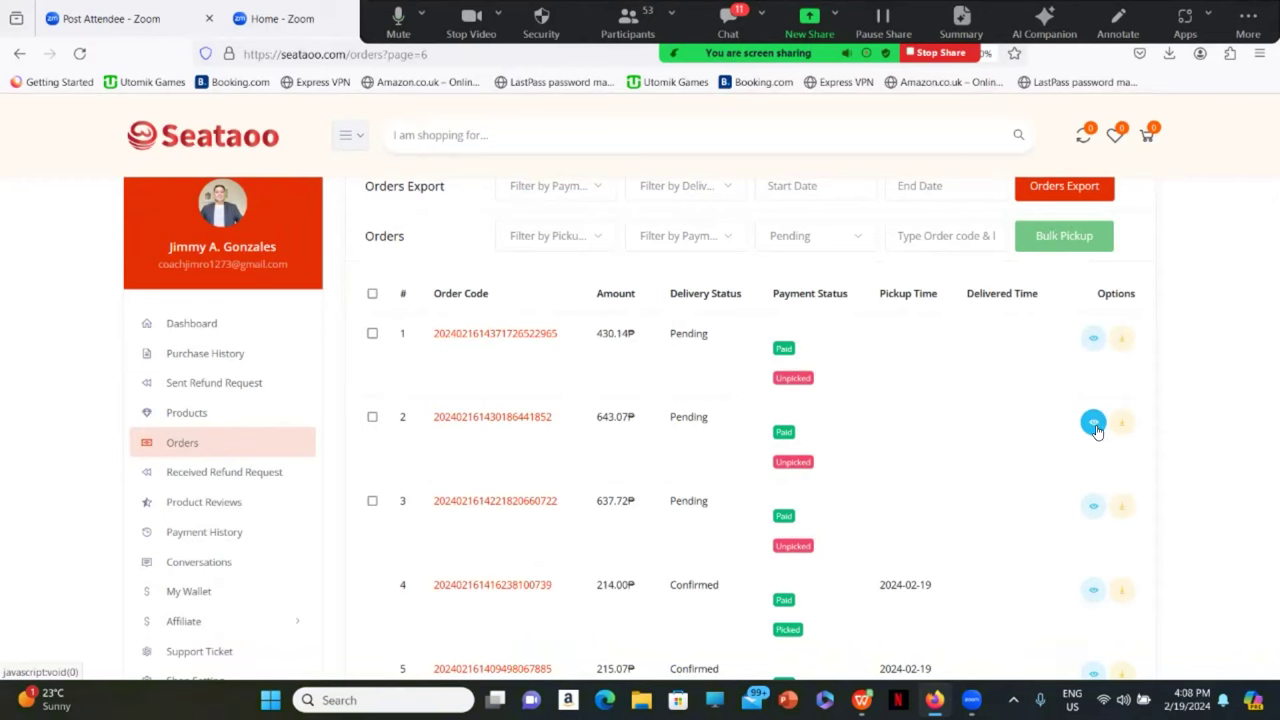
Step: Reload the orders list and review the order details of the ₱643.07 order, including its pickup amount and products
left_click(80, 52)
left_click(1094, 423)
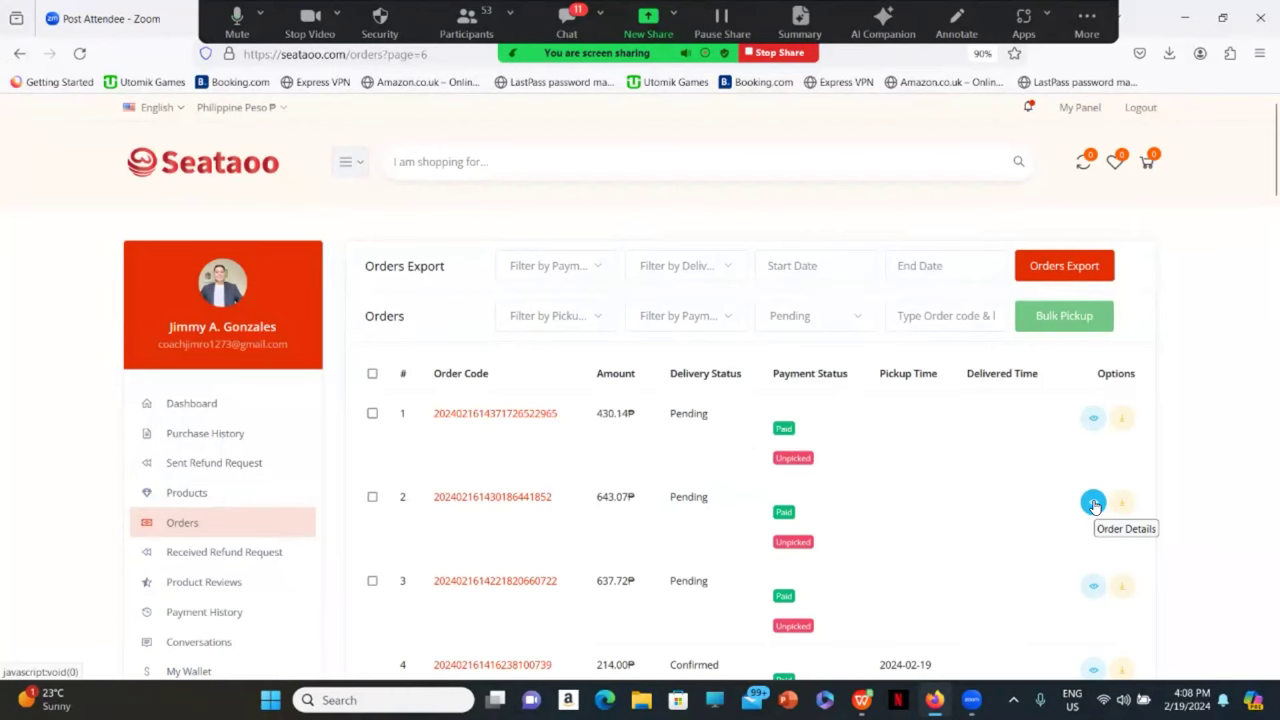
left_click(1093, 503)
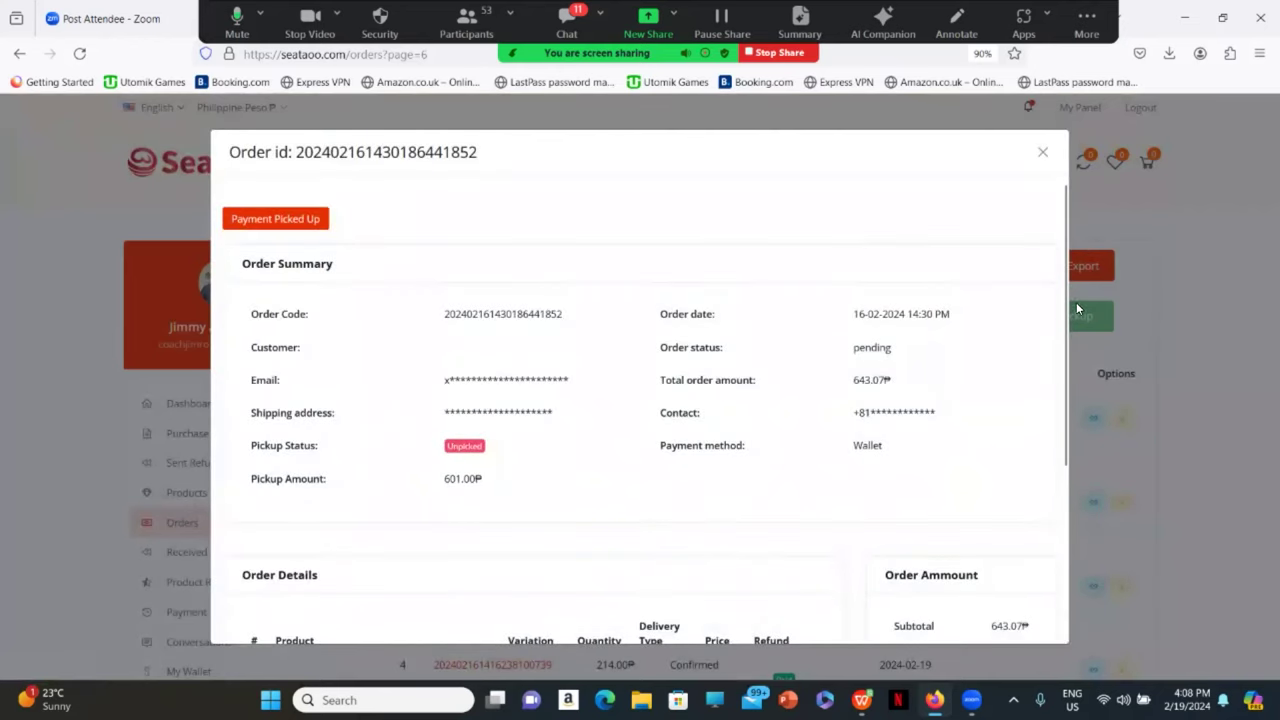
left_click_drag(1065, 298, 1015, 546)
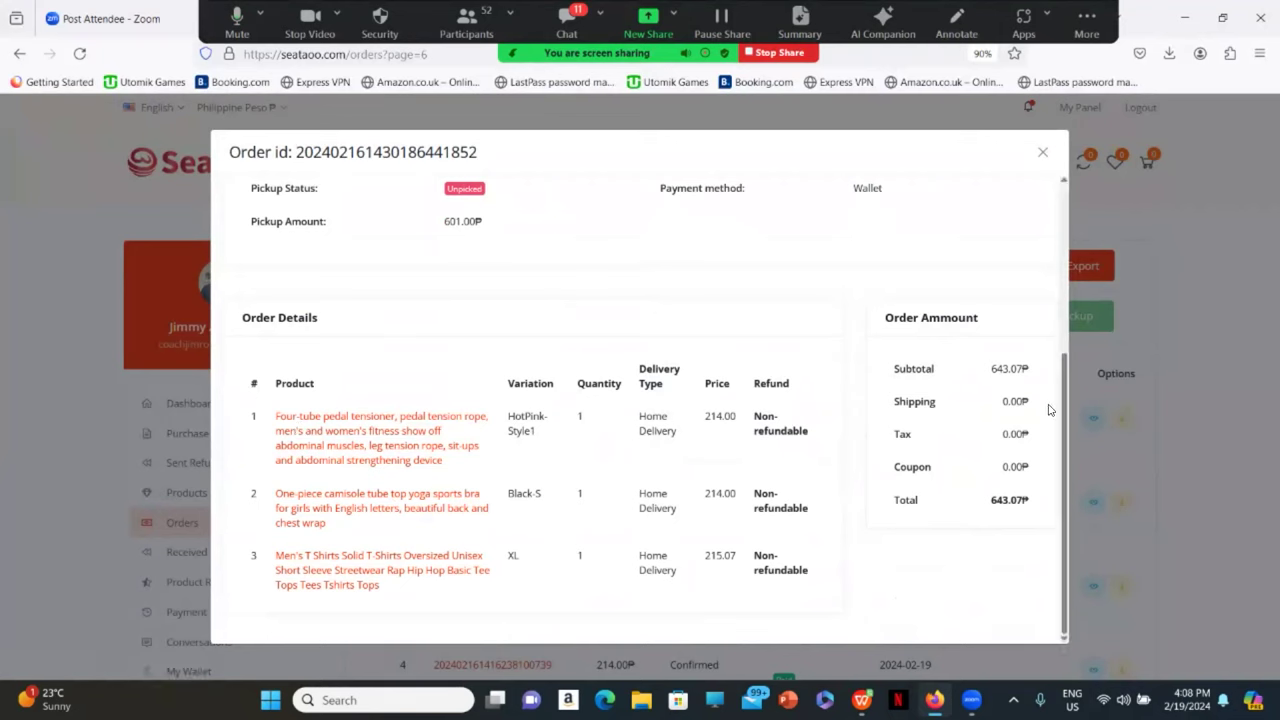
left_click(1043, 155)
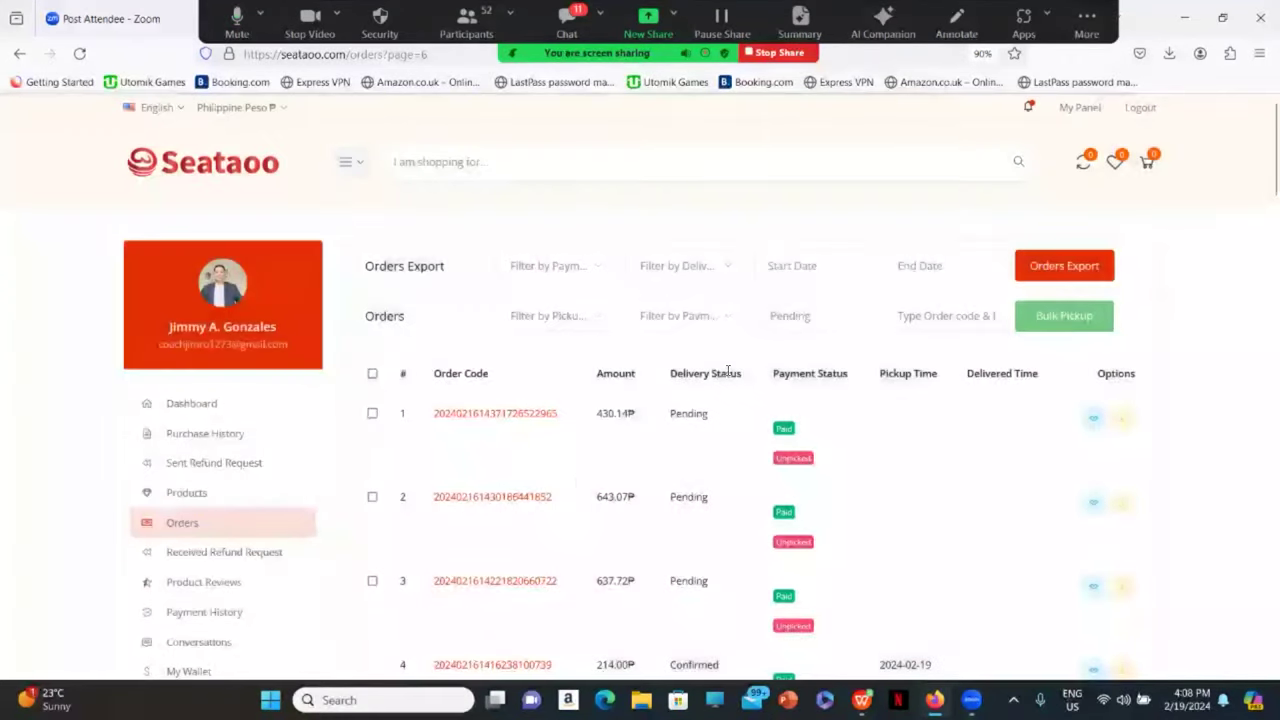
Step: Review the order details of the ₱430.14 order, including its order summary and products
left_click(1092, 420)
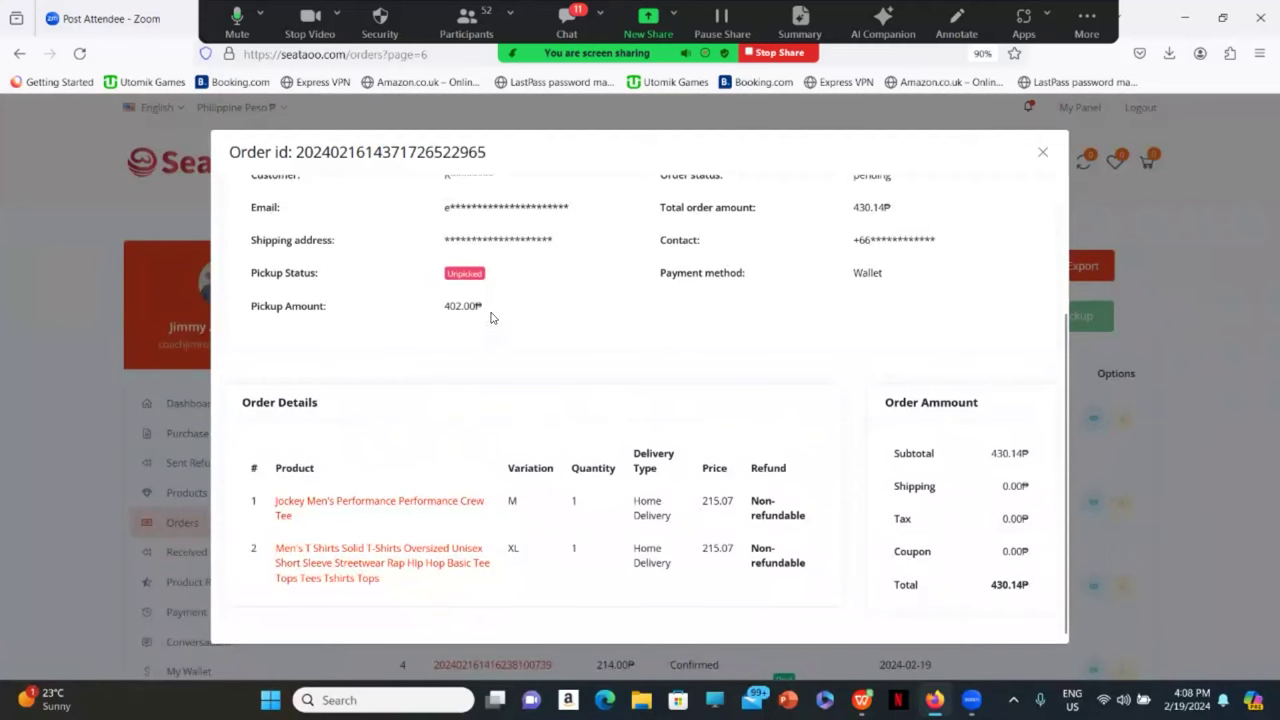
scroll(474, 399, "up", 3)
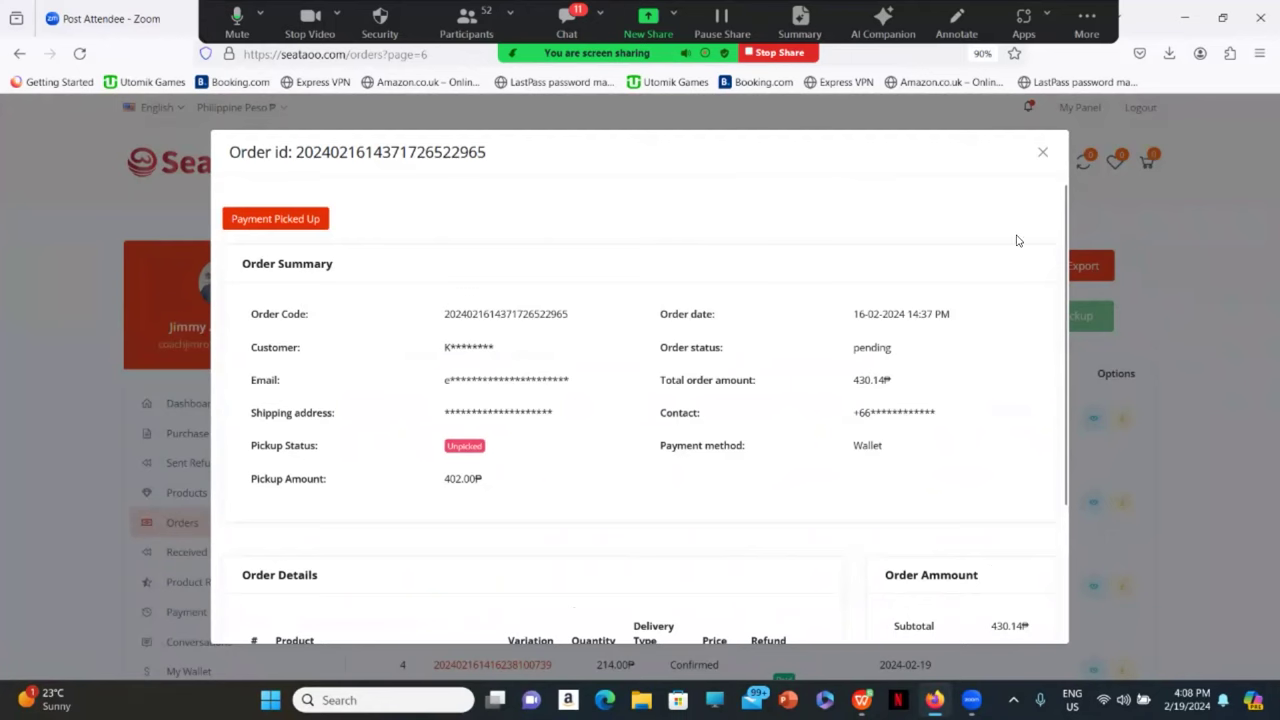
left_click(1043, 153)
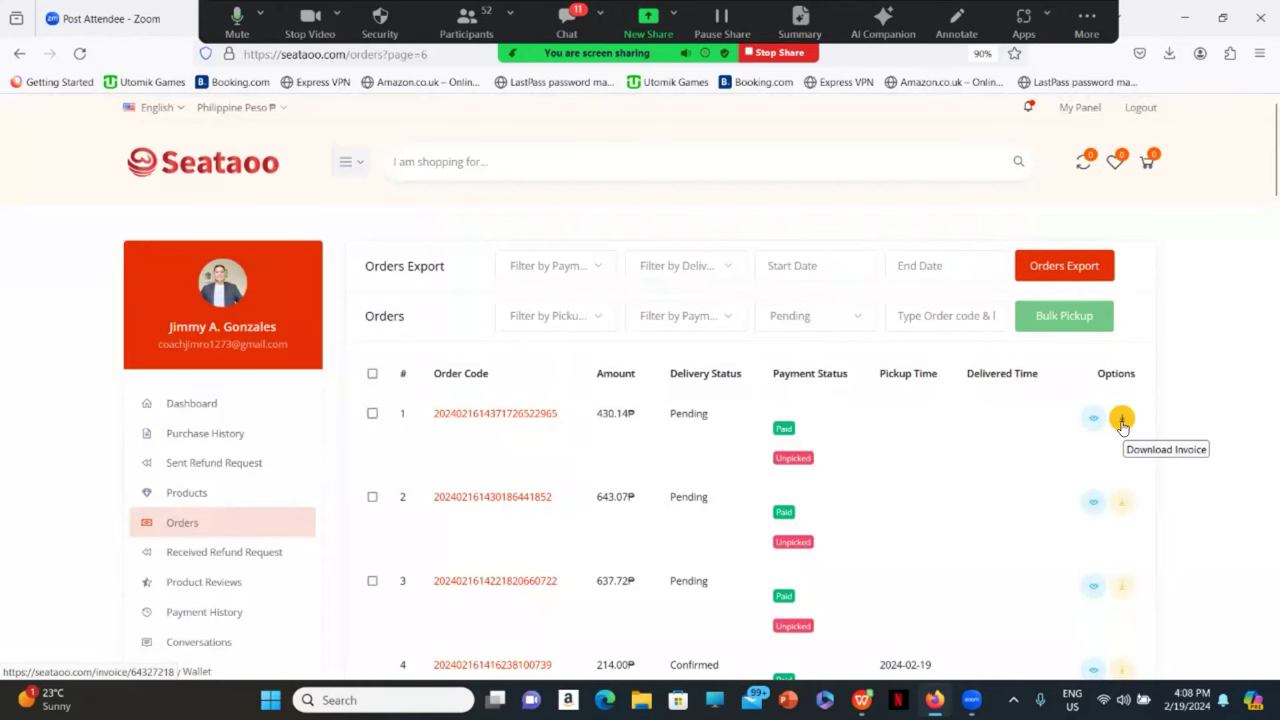
Step: Download the invoice of the ₱430.14 order and open the PDF in WPS Office to view its contents
left_click(1122, 422)
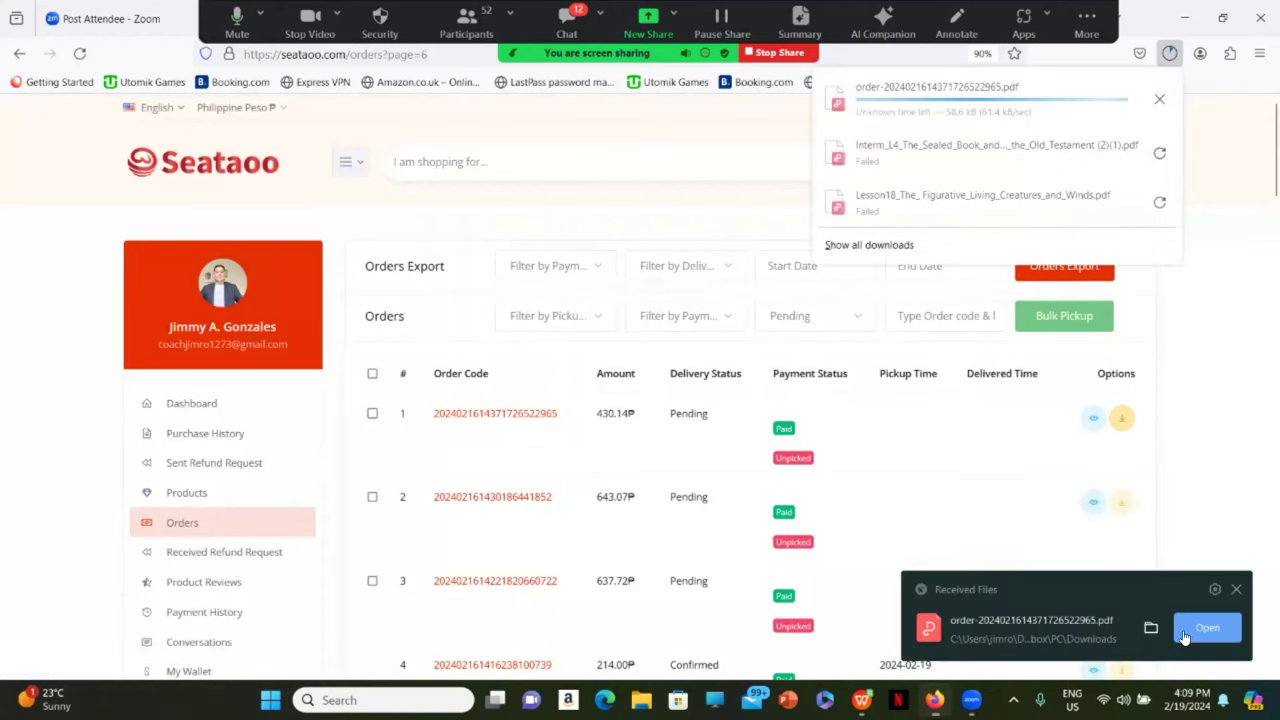
left_click(1205, 628)
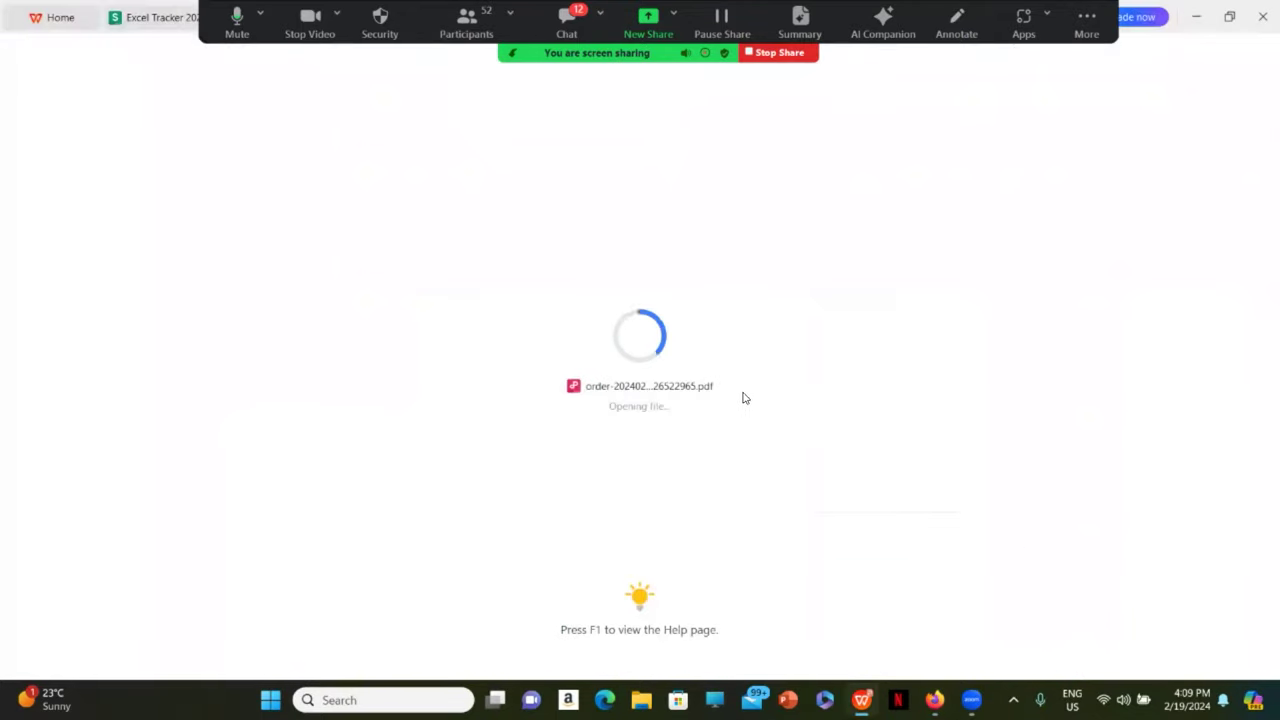
scroll(520, 378, "down", 3)
scroll(522, 388, "up", 2)
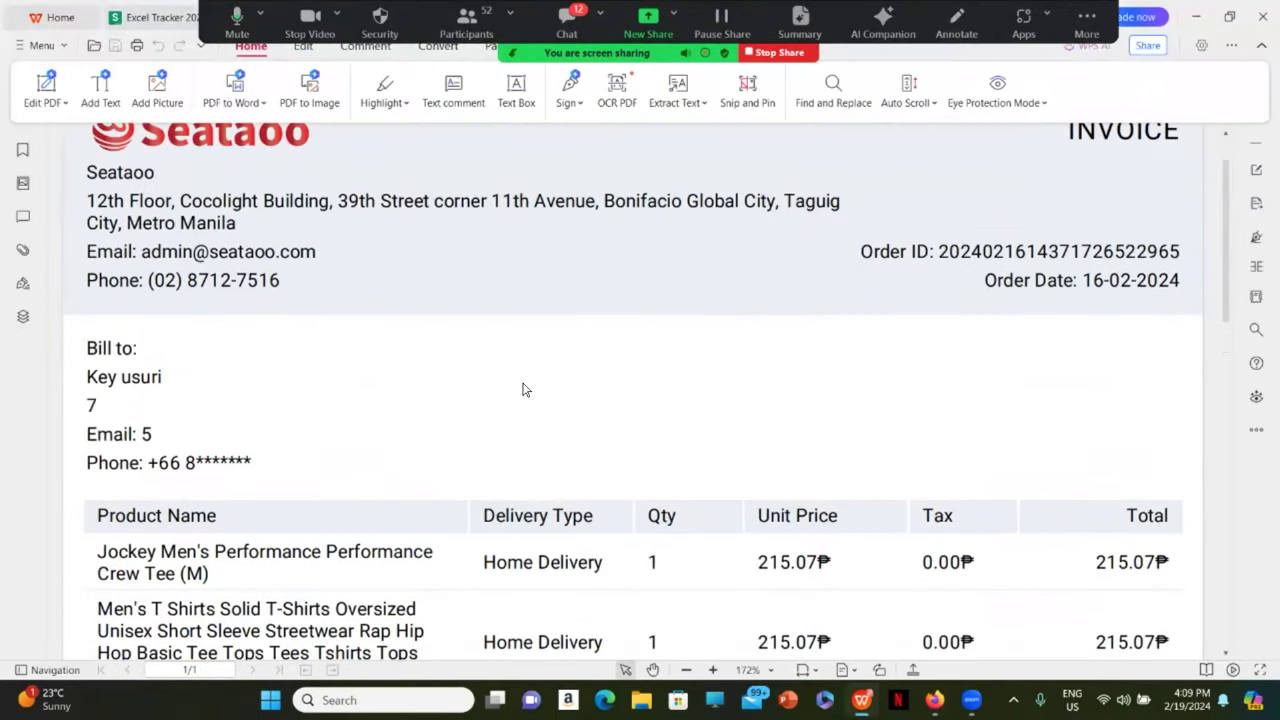
Step: Review the invoice's product lines, totals and billing details, and close the PDF
scroll(132, 388, "down", 1)
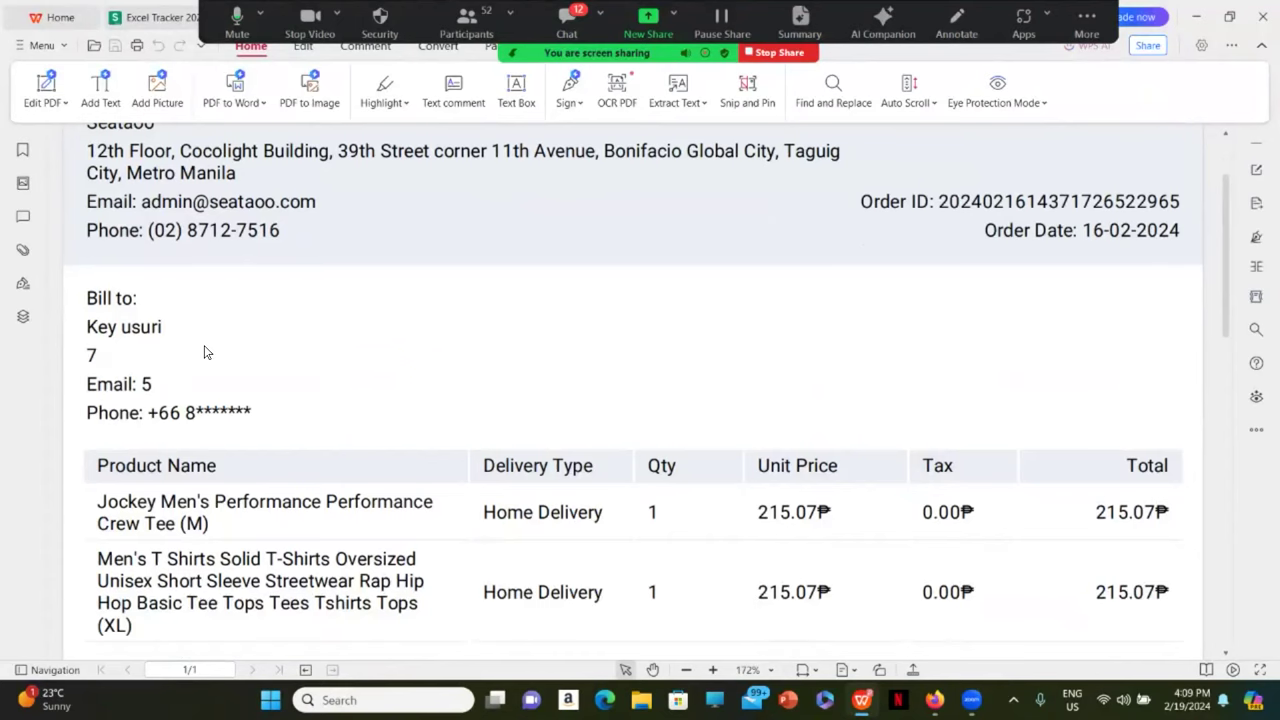
scroll(204, 352, "down", 3)
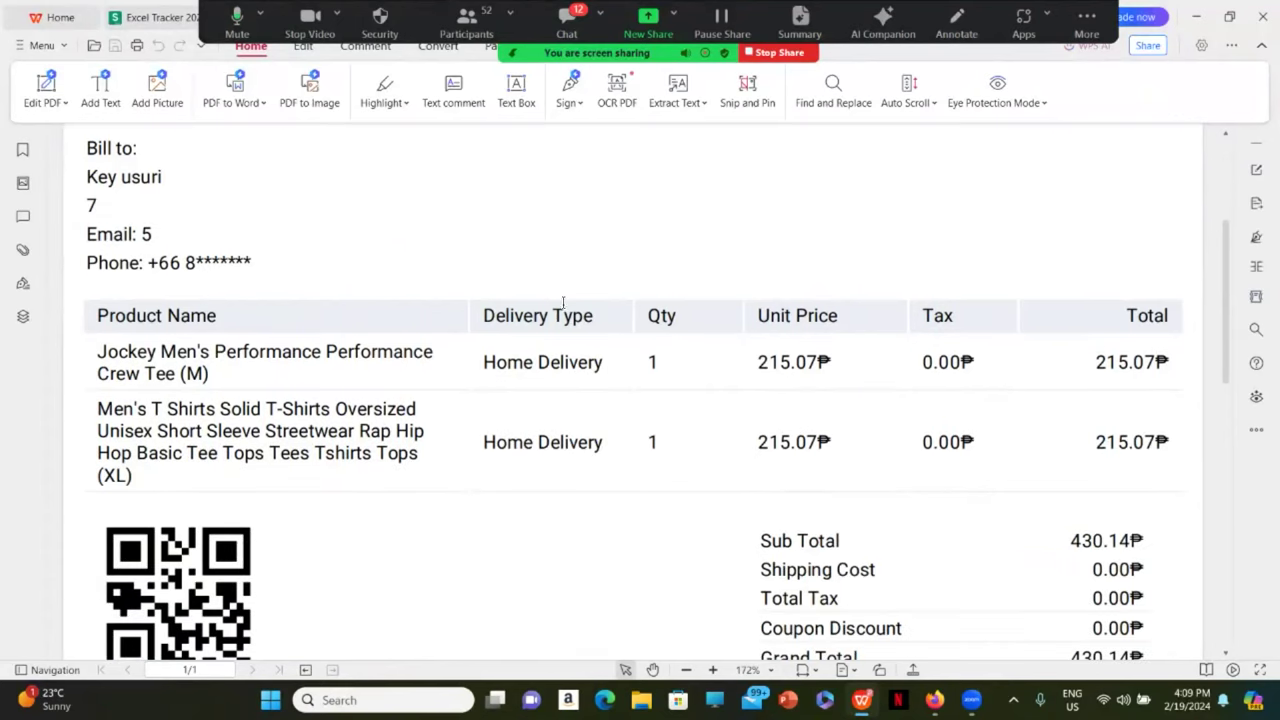
scroll(455, 463, "down", 4)
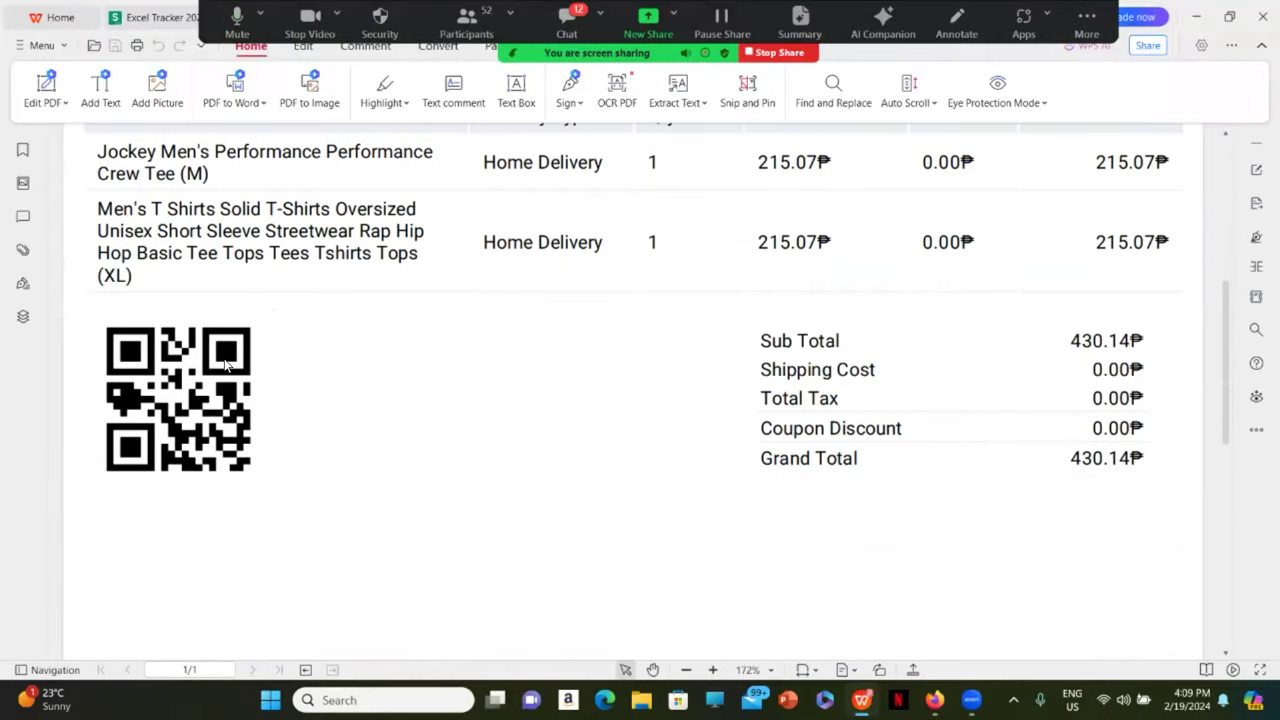
scroll(301, 382, "up", 9)
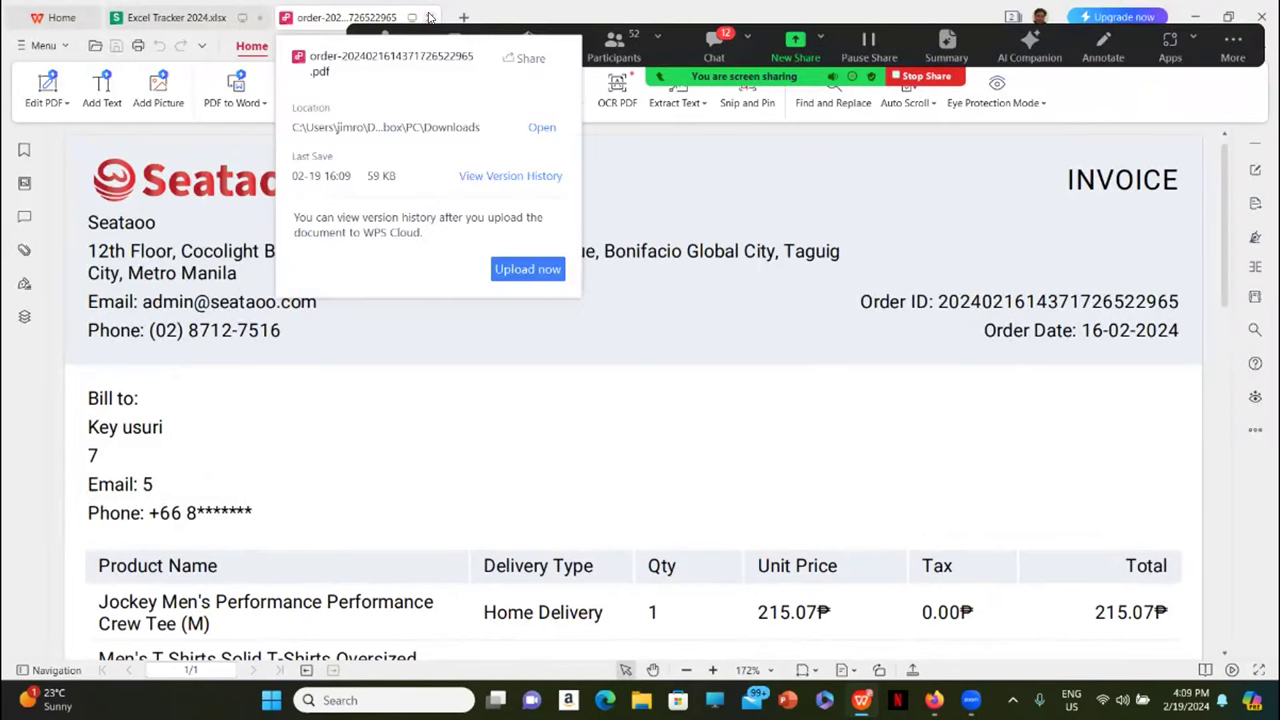
left_click(456, 17)
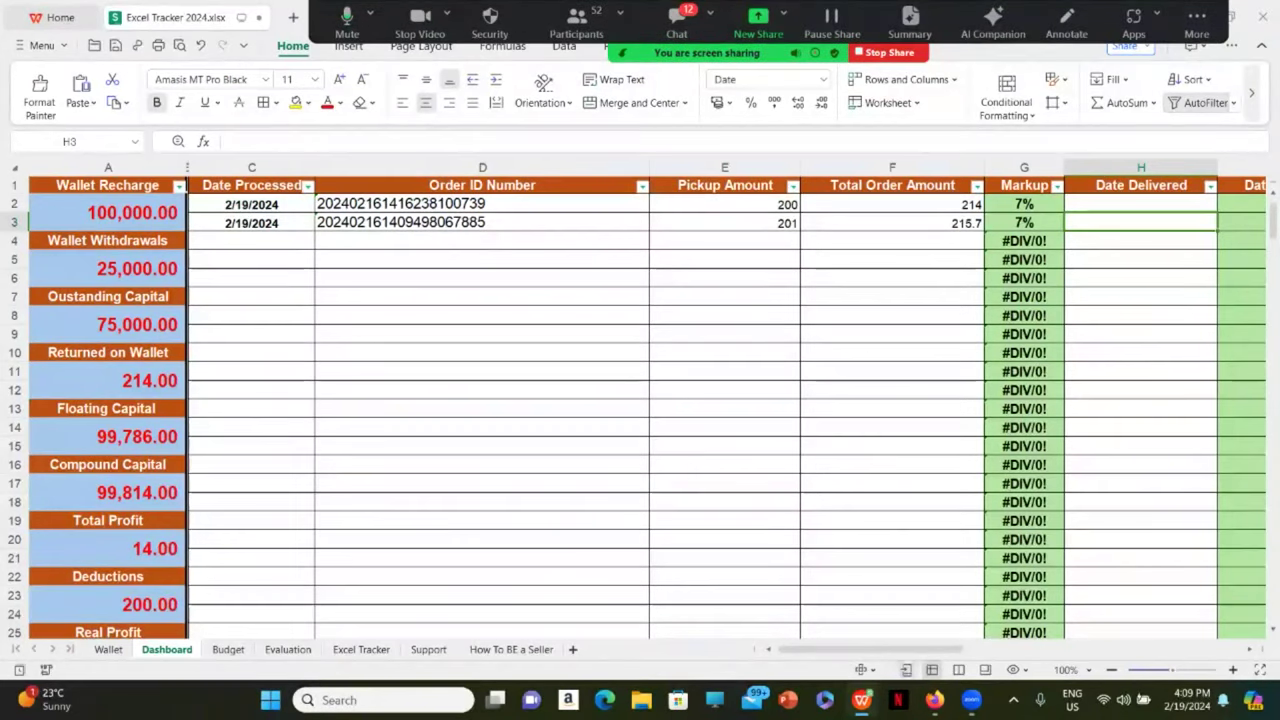
Step: Switch to the Seataoo orders page in Firefox and open the full list of notifications
left_click(934, 700)
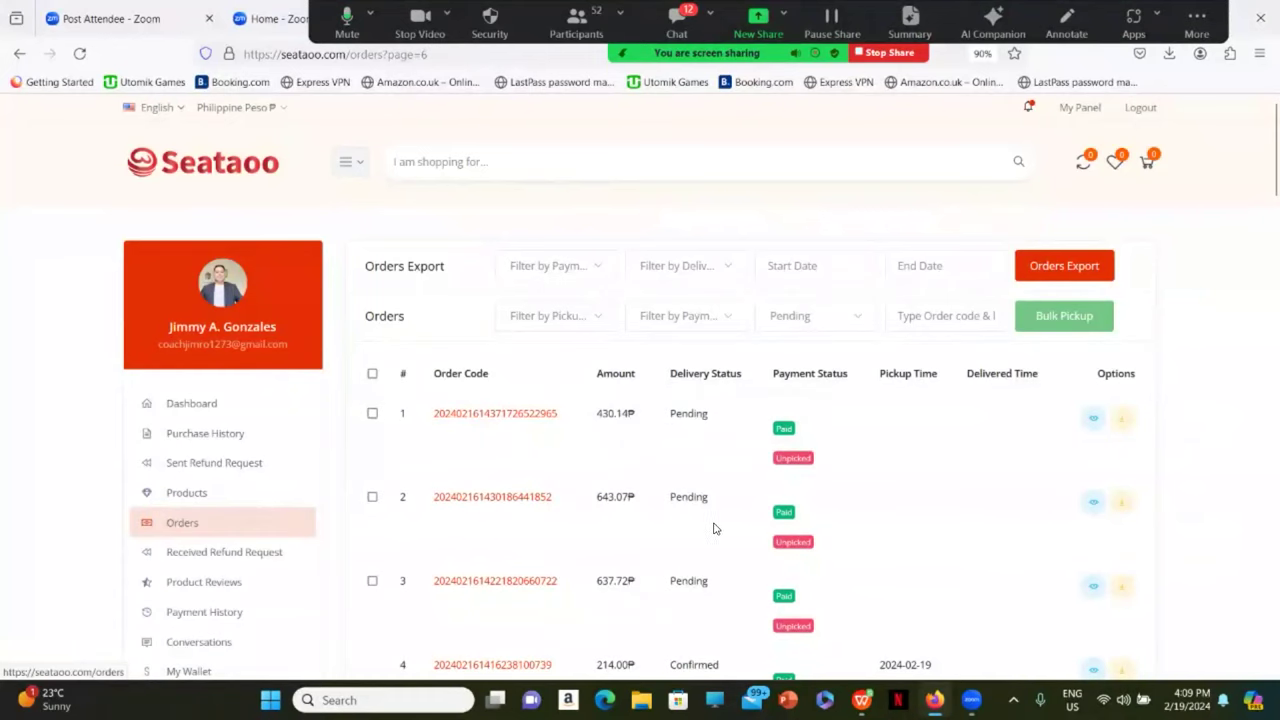
scroll(714, 531, "down", 3)
scroll(714, 531, "up", 3)
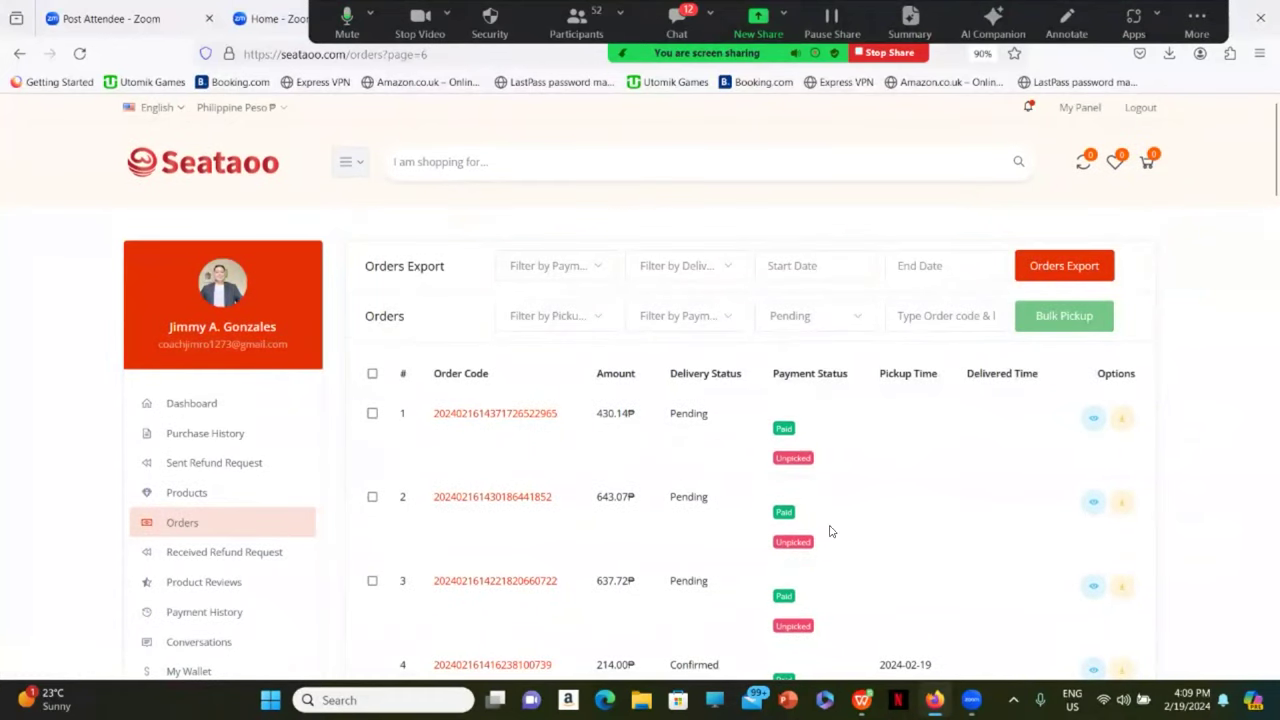
left_click(1028, 107)
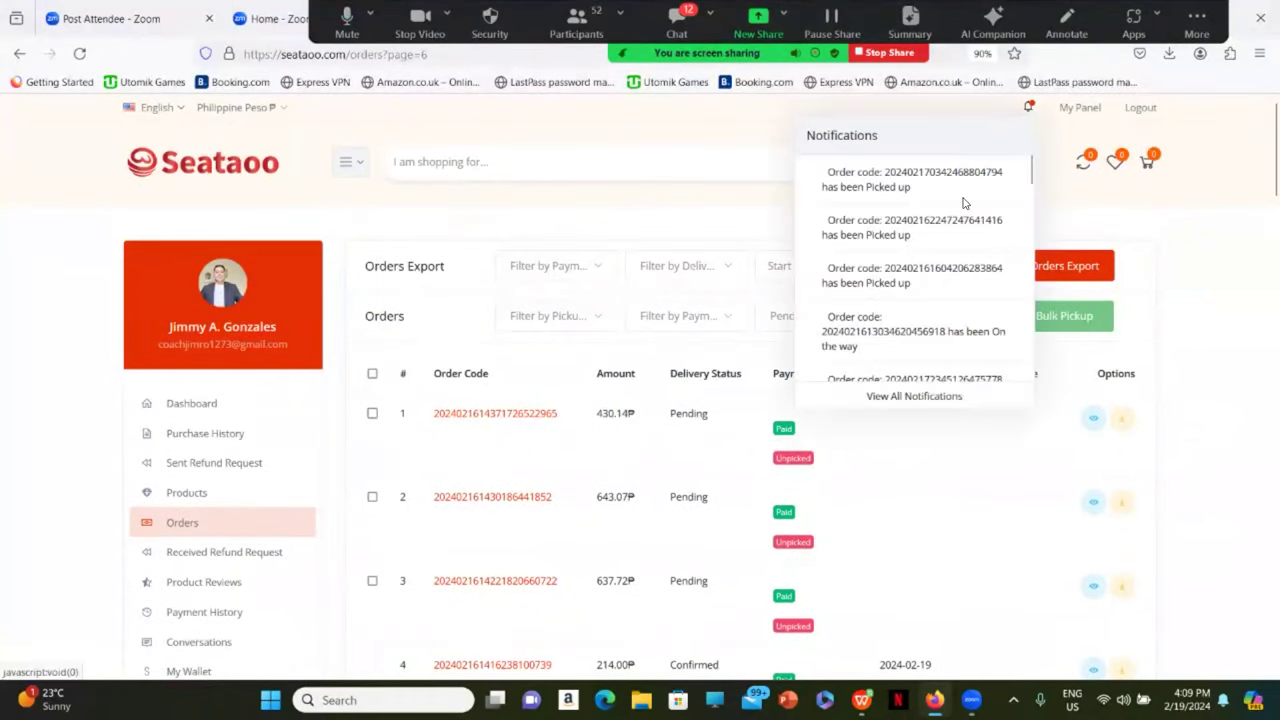
left_click(945, 406)
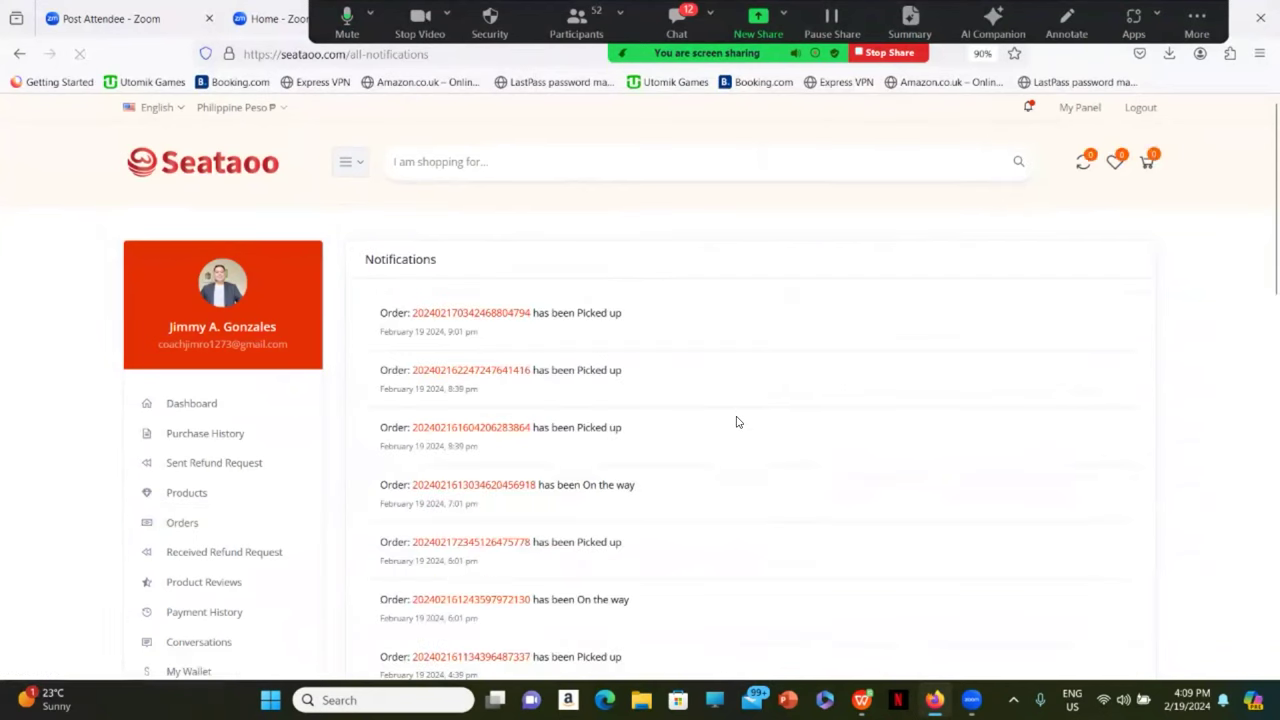
Step: Find the notification for the order that has been Delivered and copy its order number
scroll(735, 422, "down", 2)
scroll(529, 449, "down", 3)
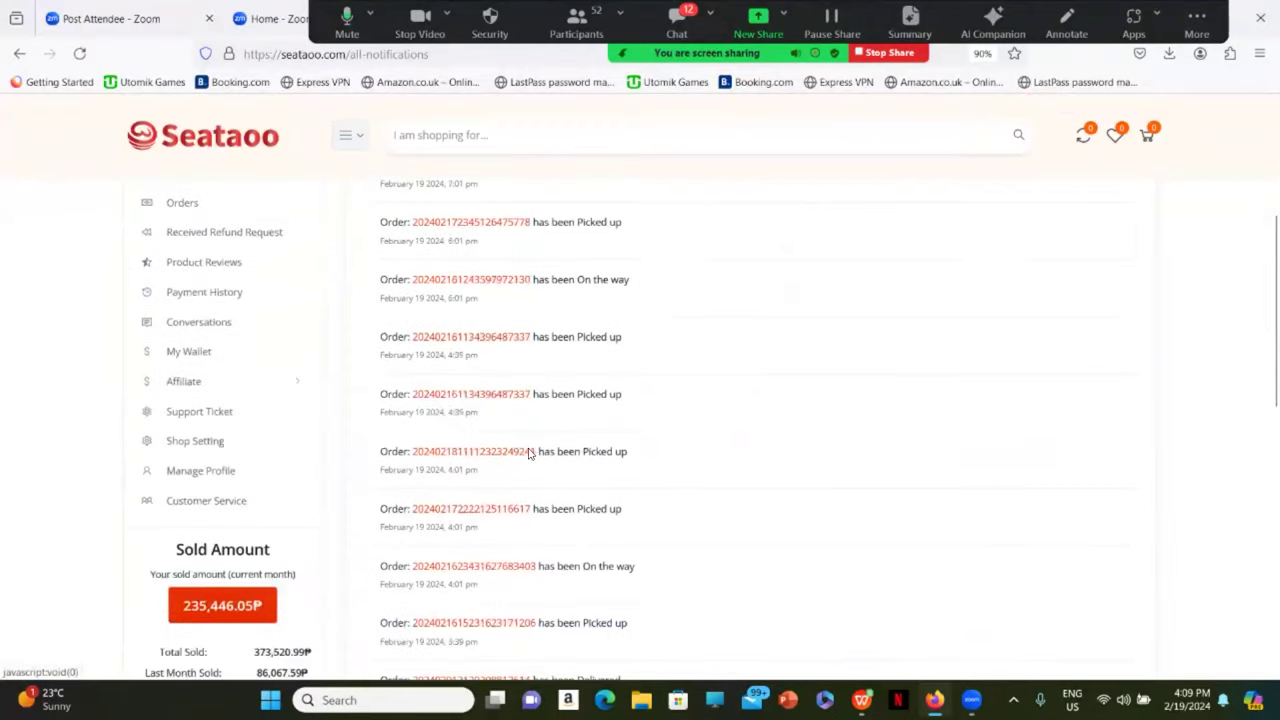
scroll(519, 481, "down", 2)
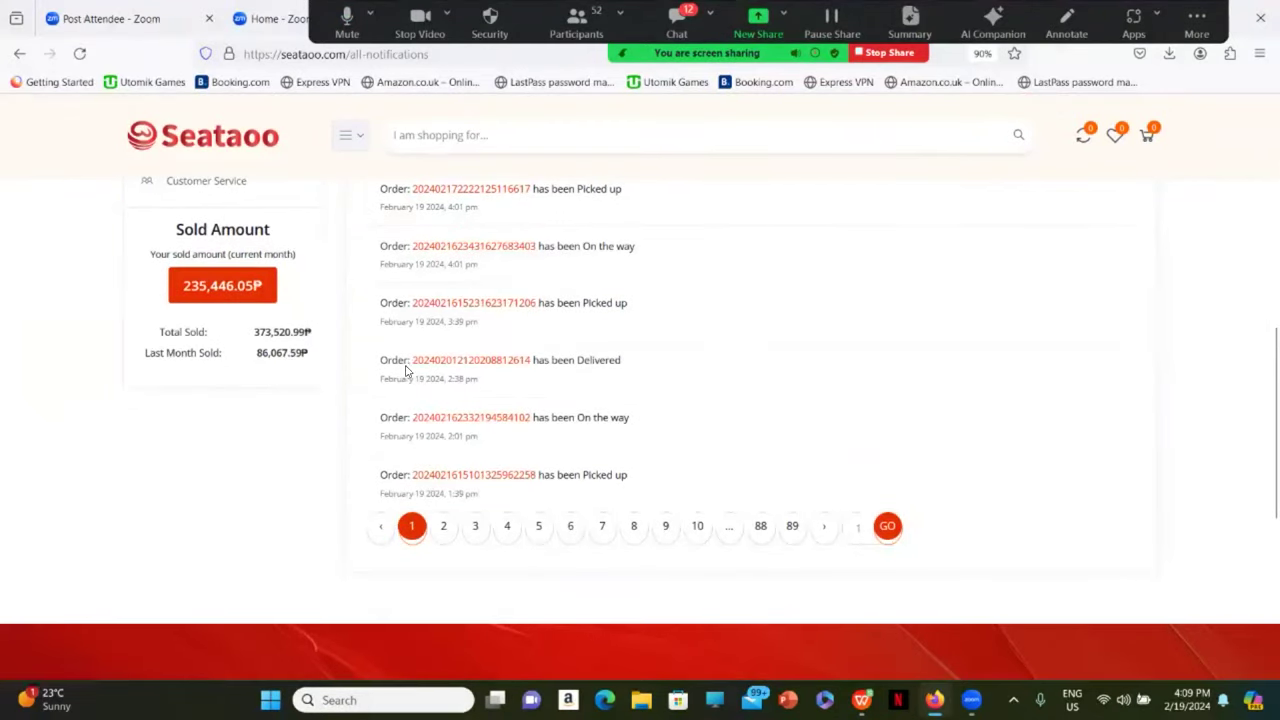
left_click_drag(412, 361, 530, 360)
right_click(530, 362)
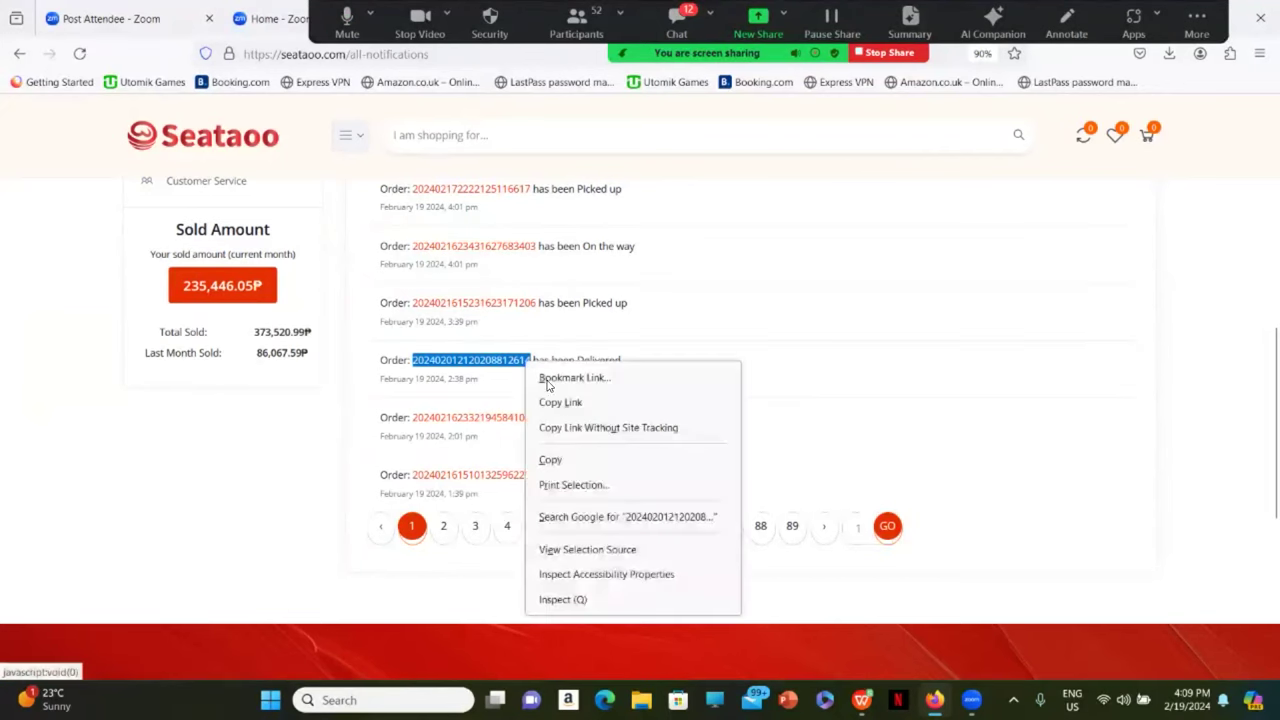
left_click(556, 460)
Step: Switch to the Excel Tracker 2024 workbook and paste the copied order number into cell D4 under Order ID Number
left_click(972, 700)
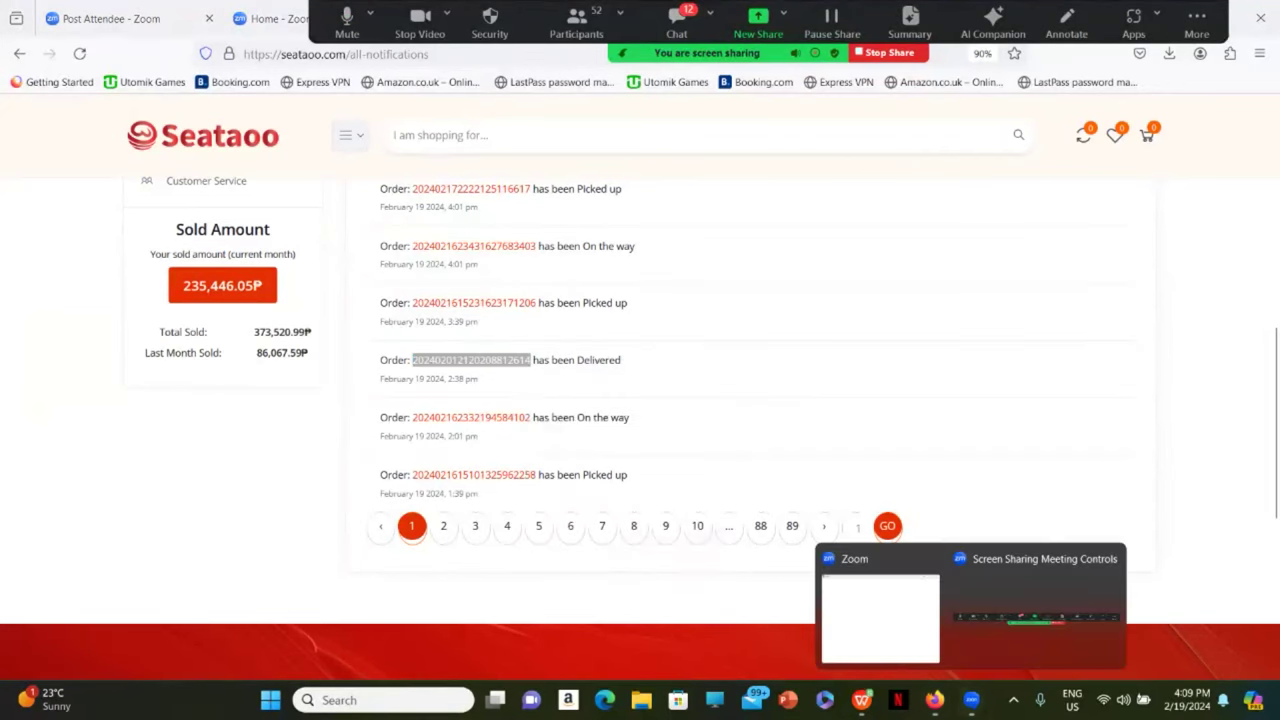
left_click(1022, 450)
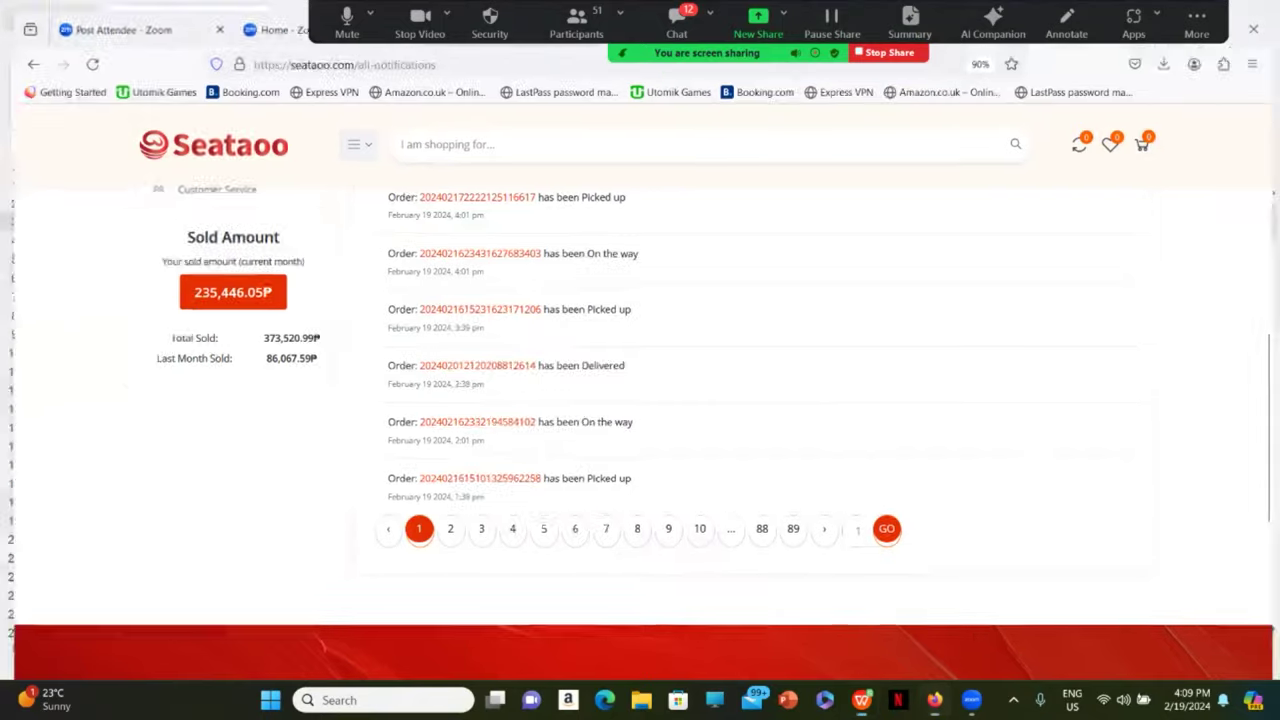
left_click(861, 700)
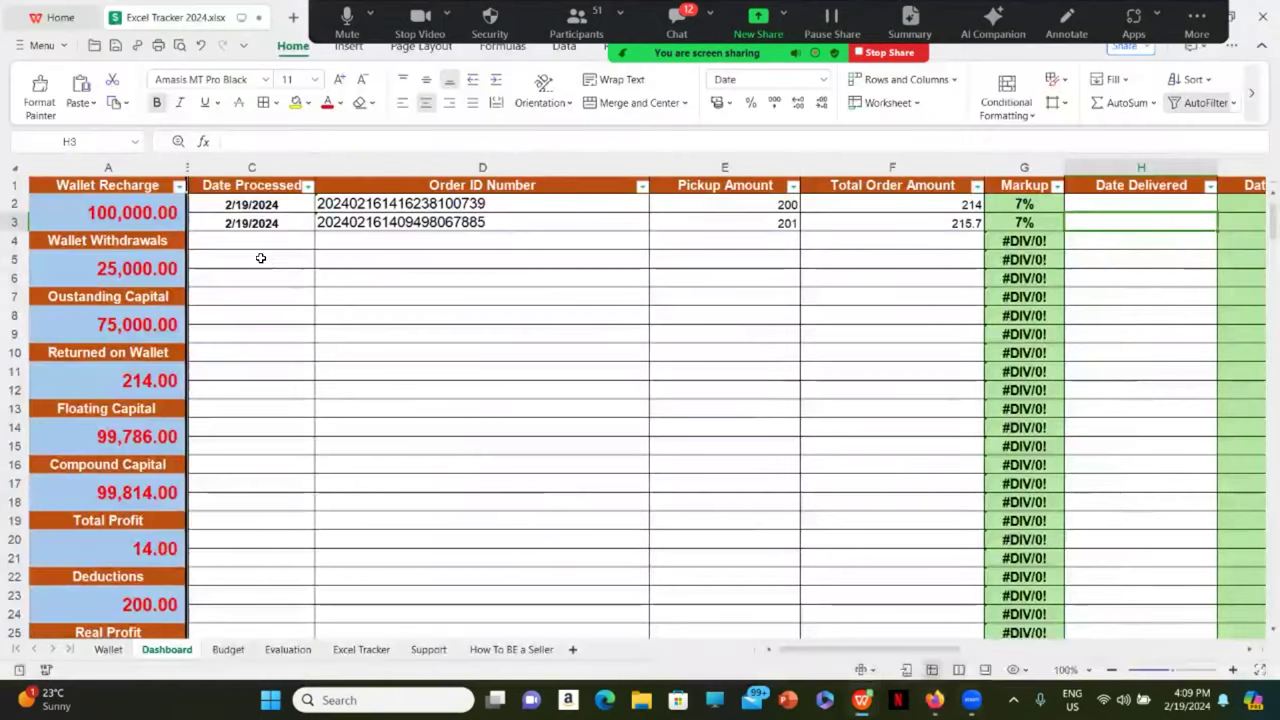
double_click(348, 241)
right_click(350, 243)
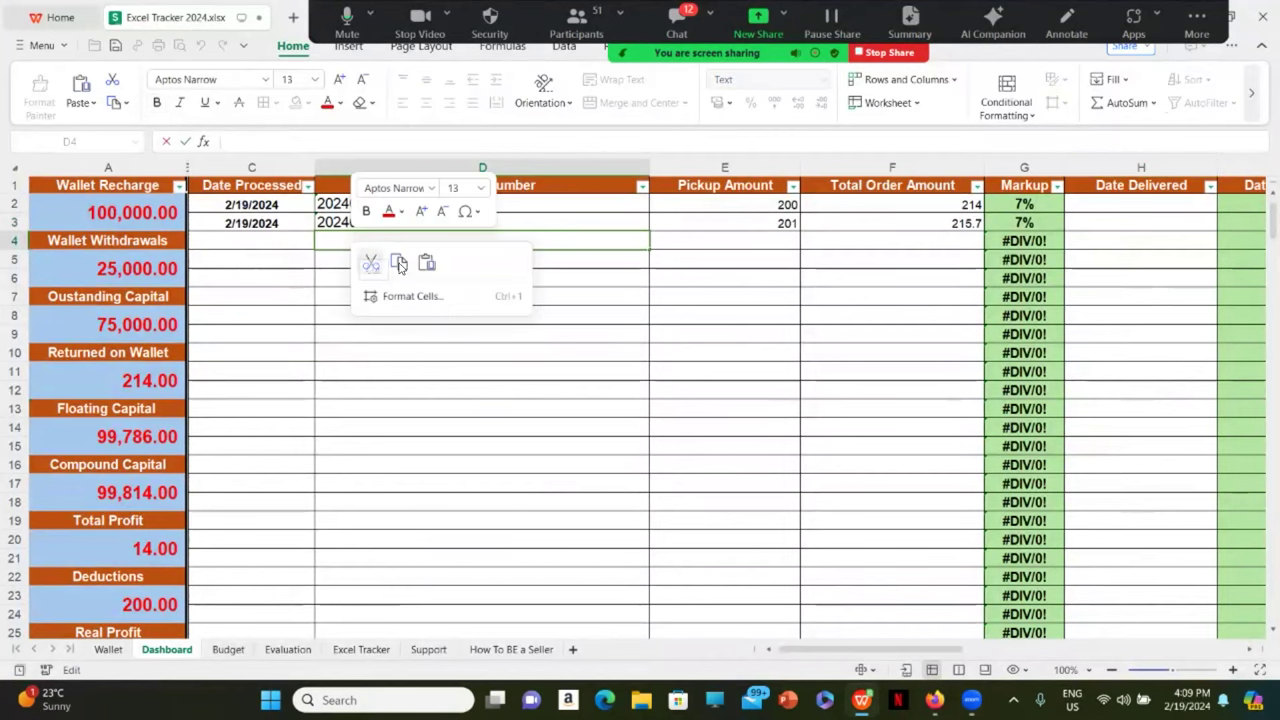
left_click(423, 263)
left_click(270, 242)
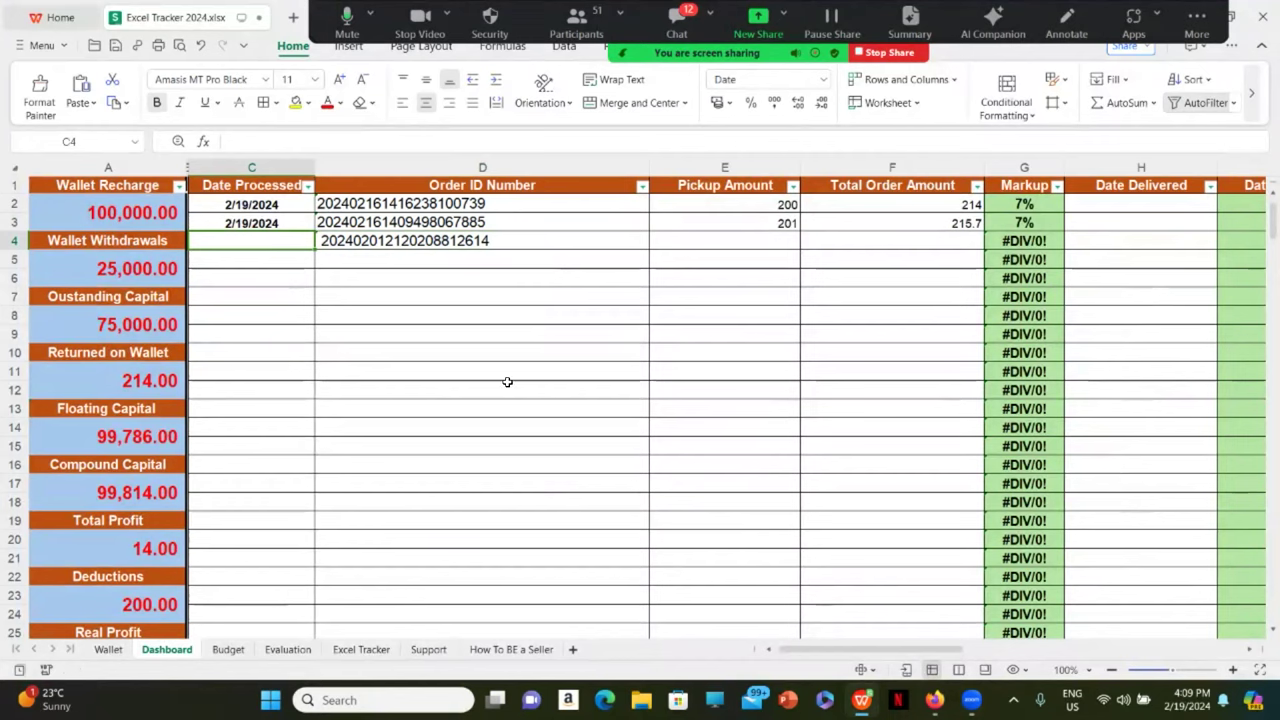
Step: Glance back at the order notifications, return to the workbook and move the Zoom meeting toolbar aside
left_click(934, 700)
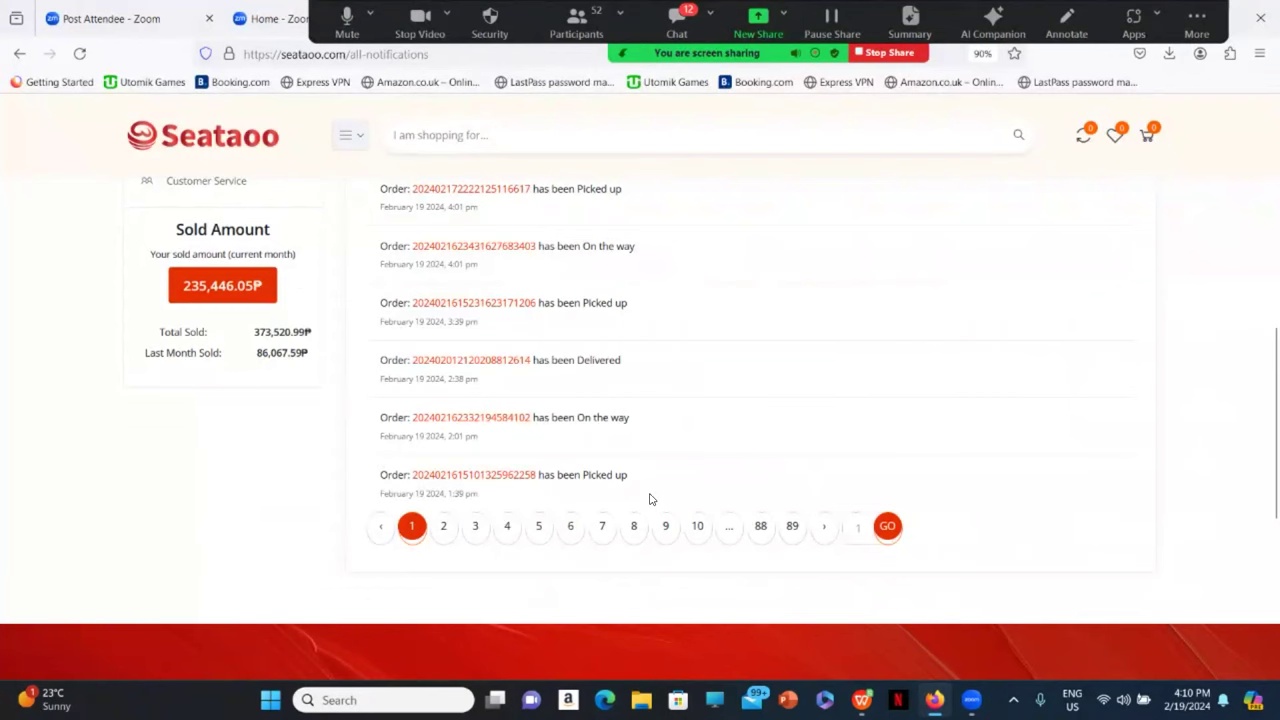
left_click(861, 700)
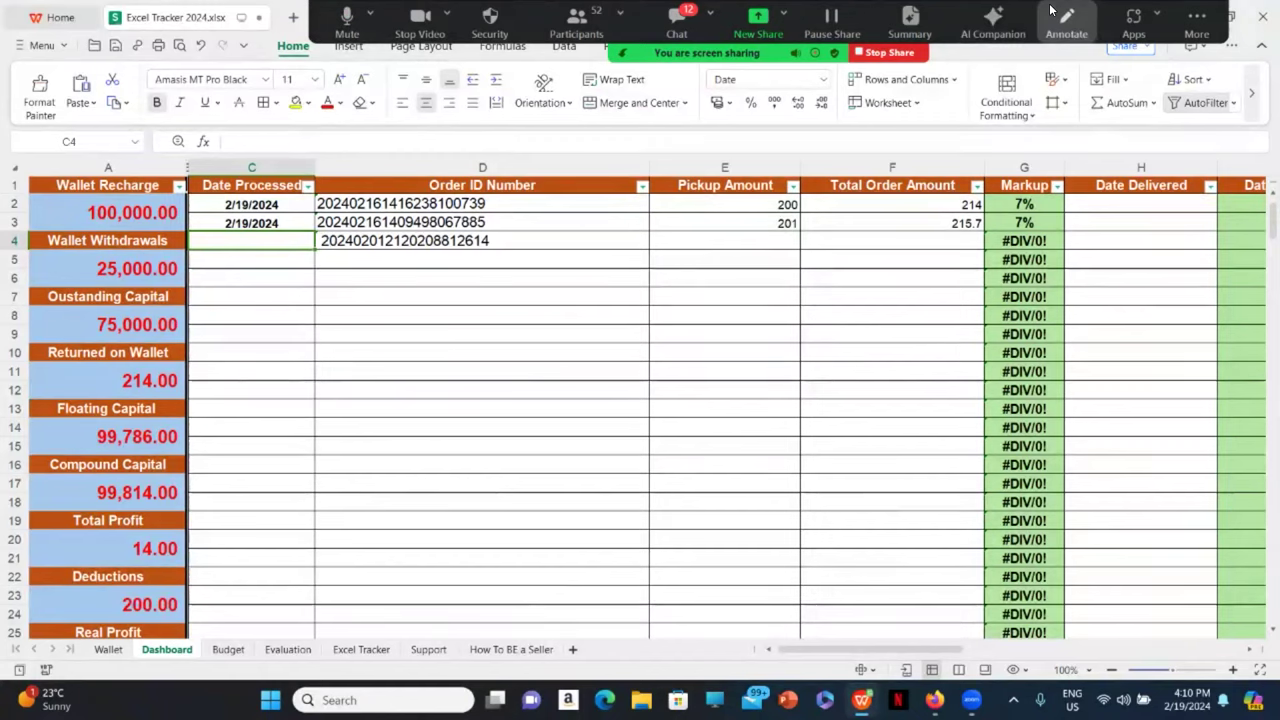
left_click_drag(725, 8, 416, 8)
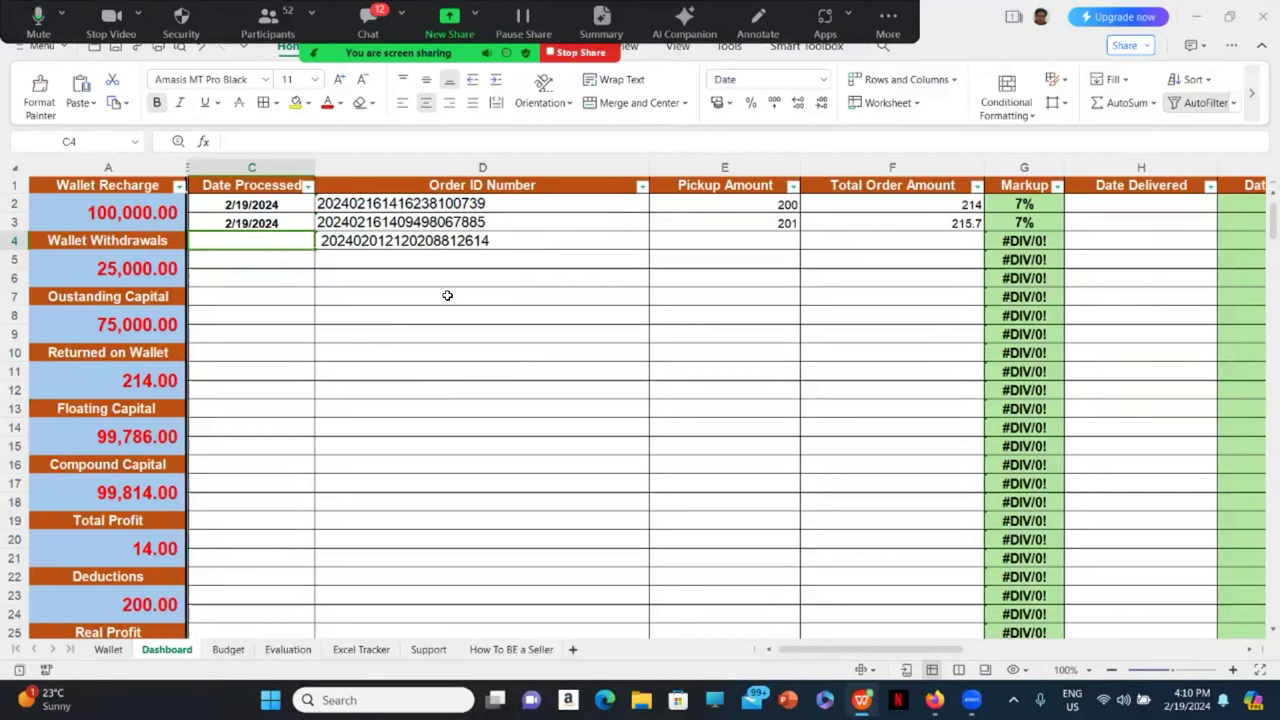
Step: Enter 02/03/2024 as the Date Processed in cell C4
double_click(240, 241)
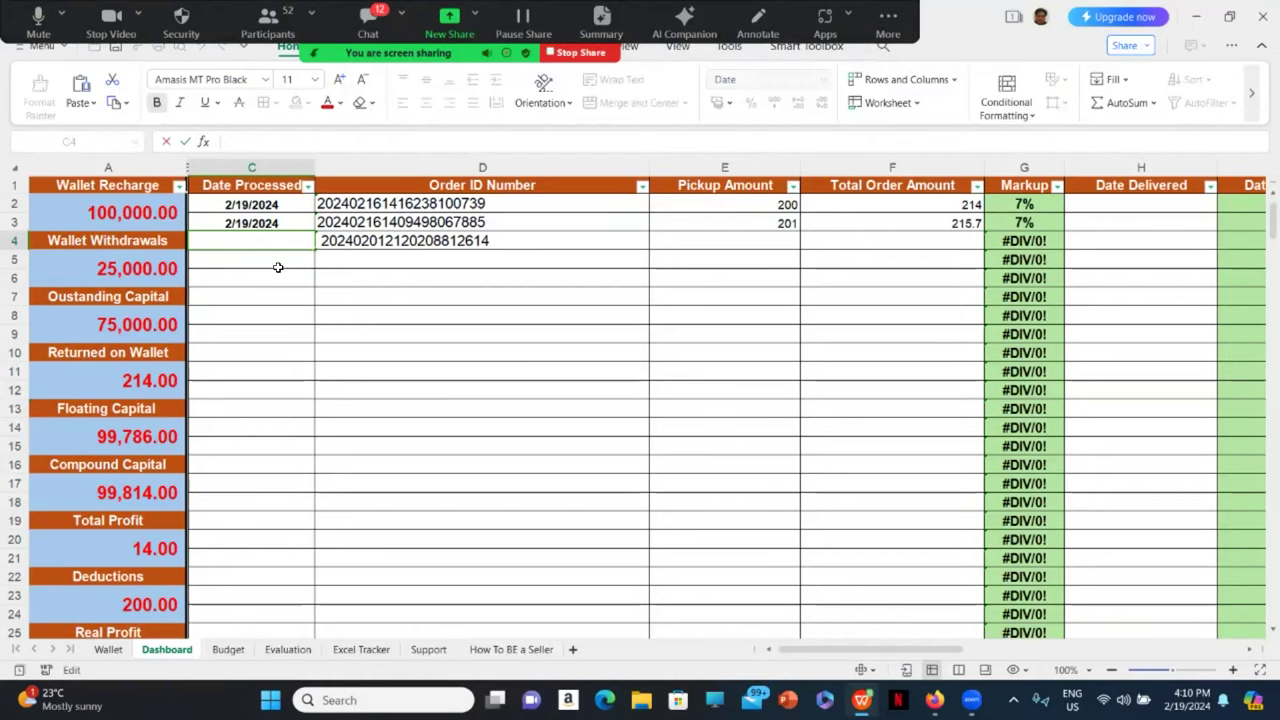
type("01/")
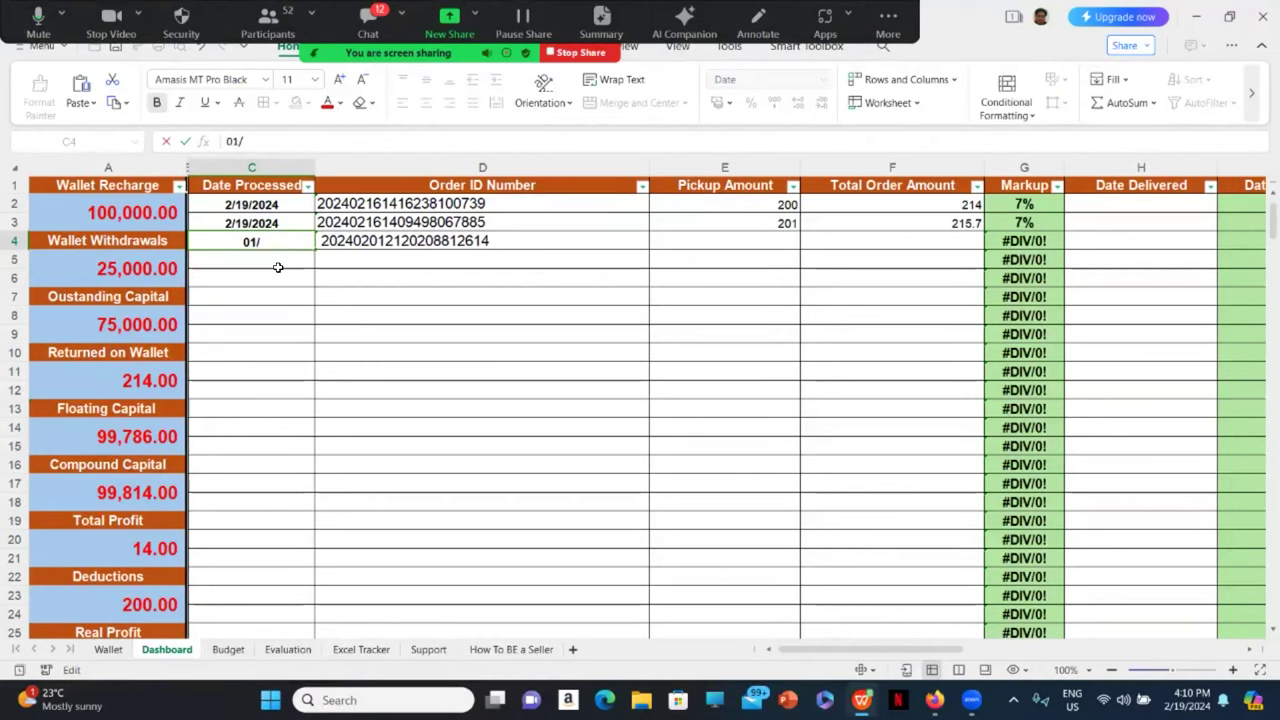
key("BackSpace")
key("BackSpace")
type("02/03/2")
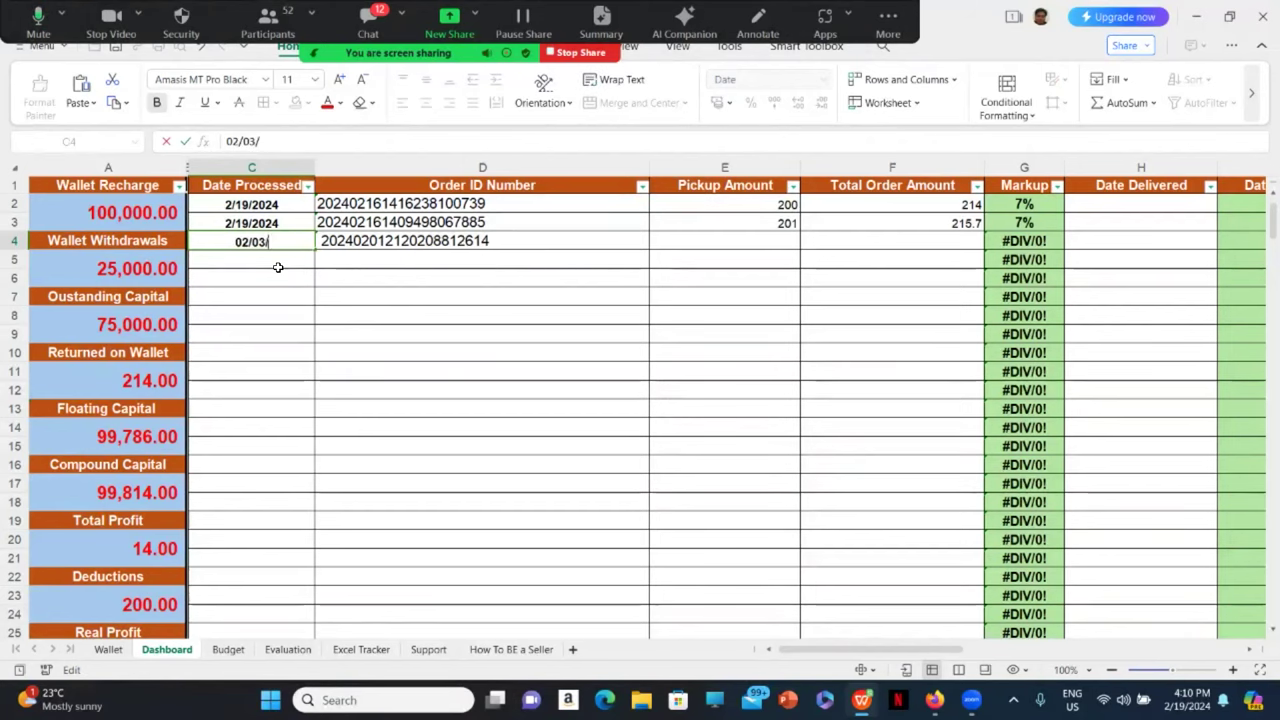
type("02")
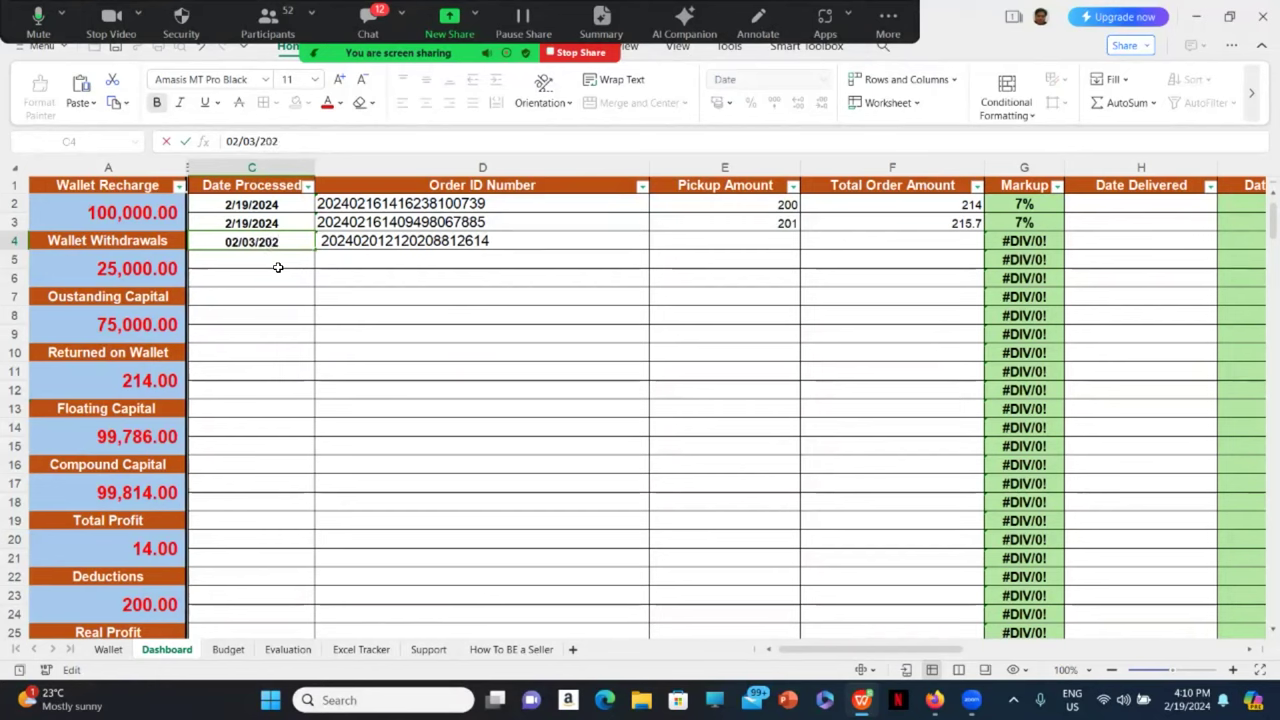
type("4")
left_click(430, 304)
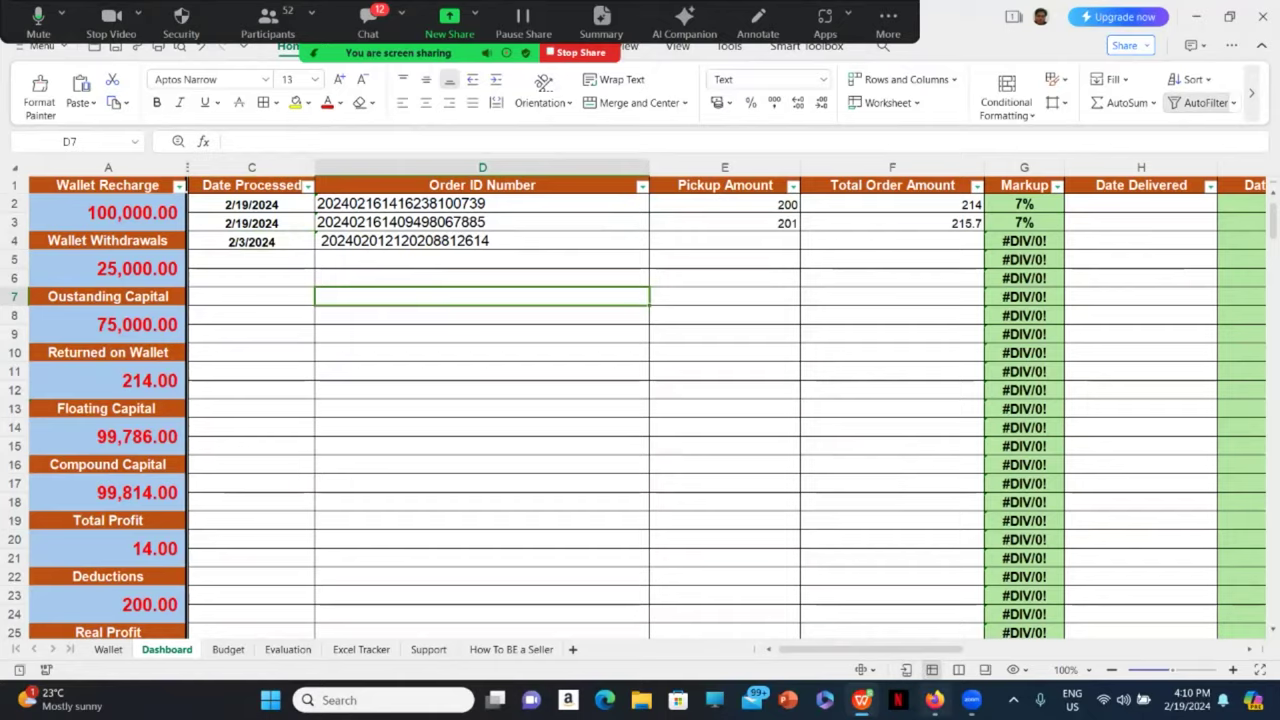
Step: Switch to the notifications in Firefox and open the details of the delivered order
mouse_move(934, 700)
left_click(932, 605)
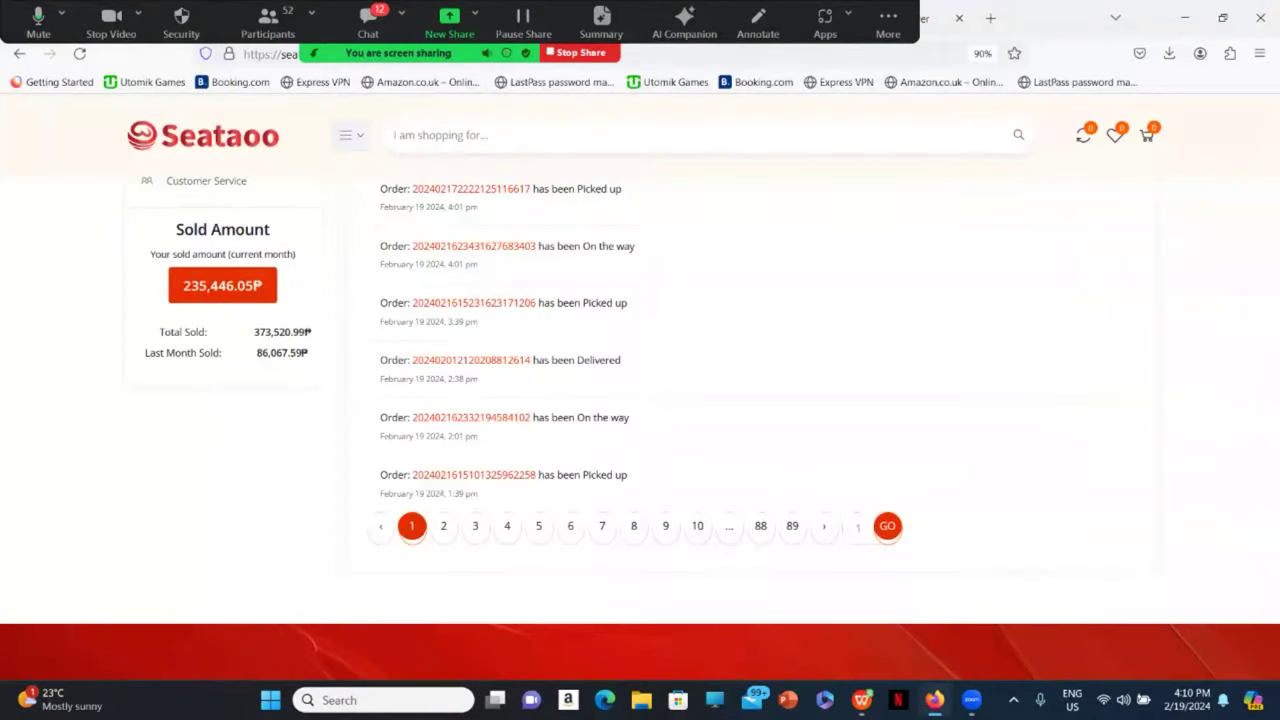
left_click(491, 362)
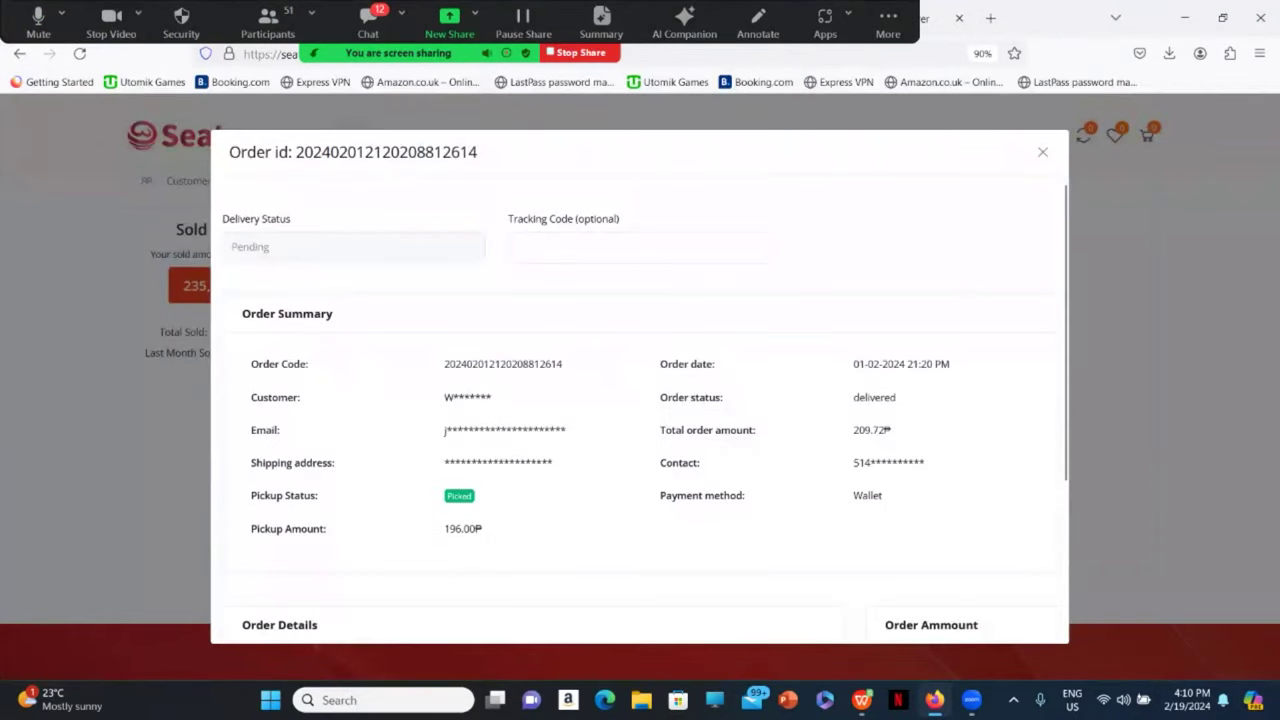
Step: Return to the tracker workbook and enter 196 as the Pickup Amount in cell E4
left_click(934, 700)
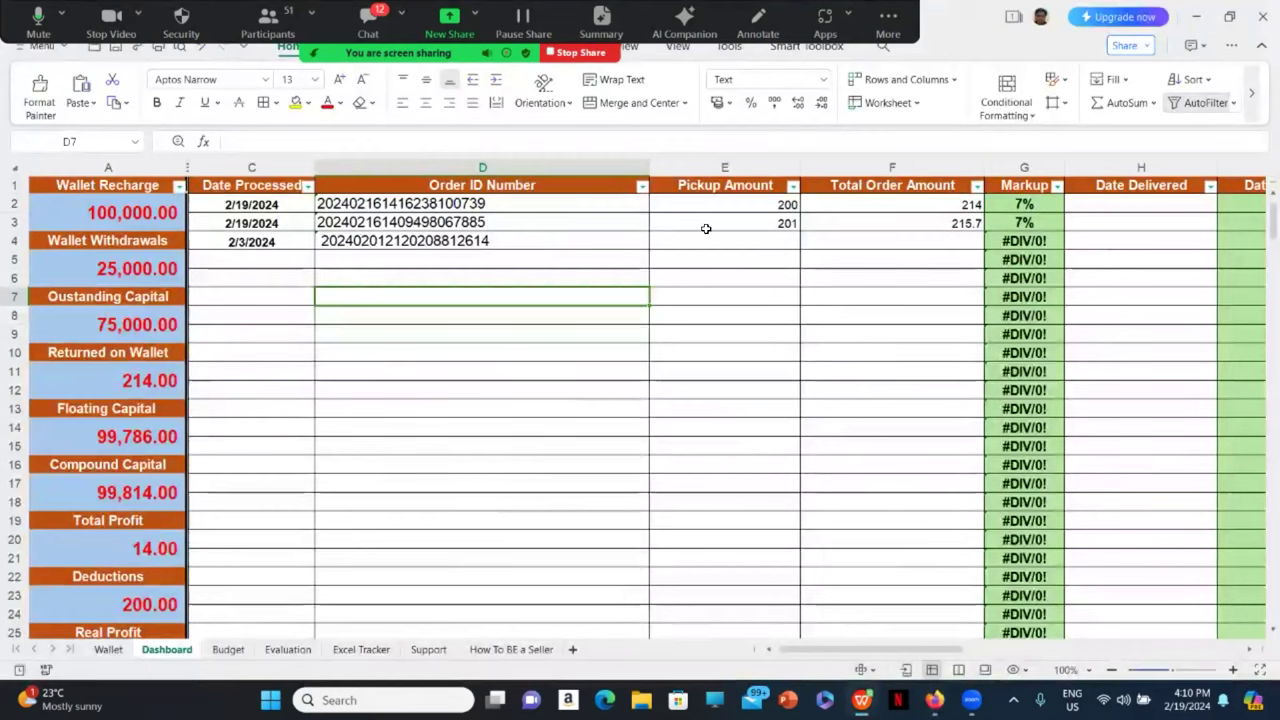
left_click(747, 242)
type("196")
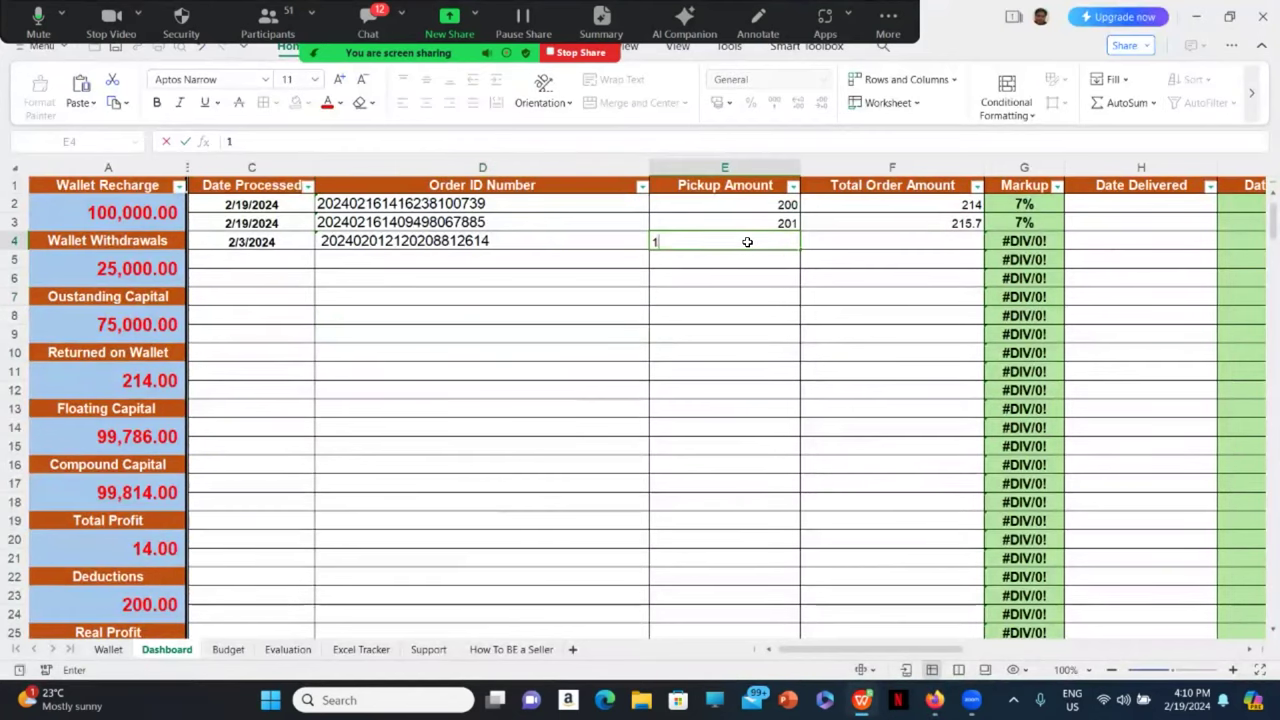
Step: Check the total order amount in the order details and enter 209.72 as the Total Order Amount in cell F4
left_click(872, 238)
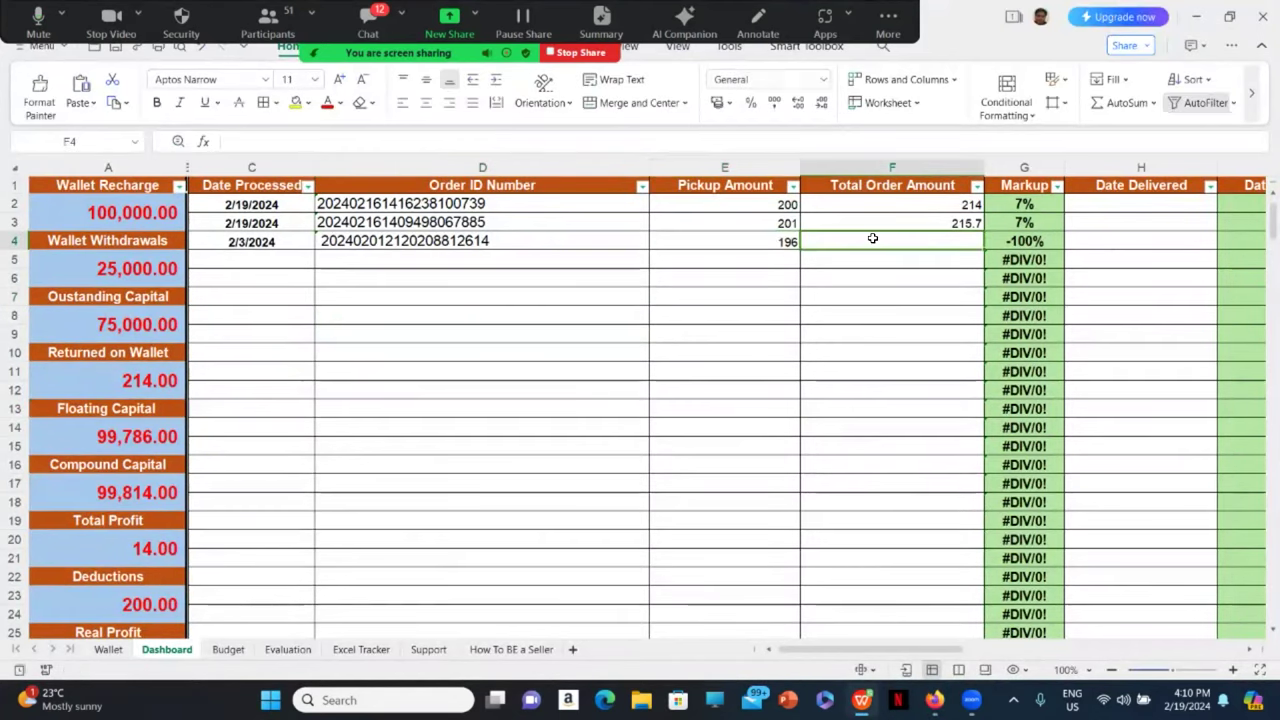
left_click(934, 700)
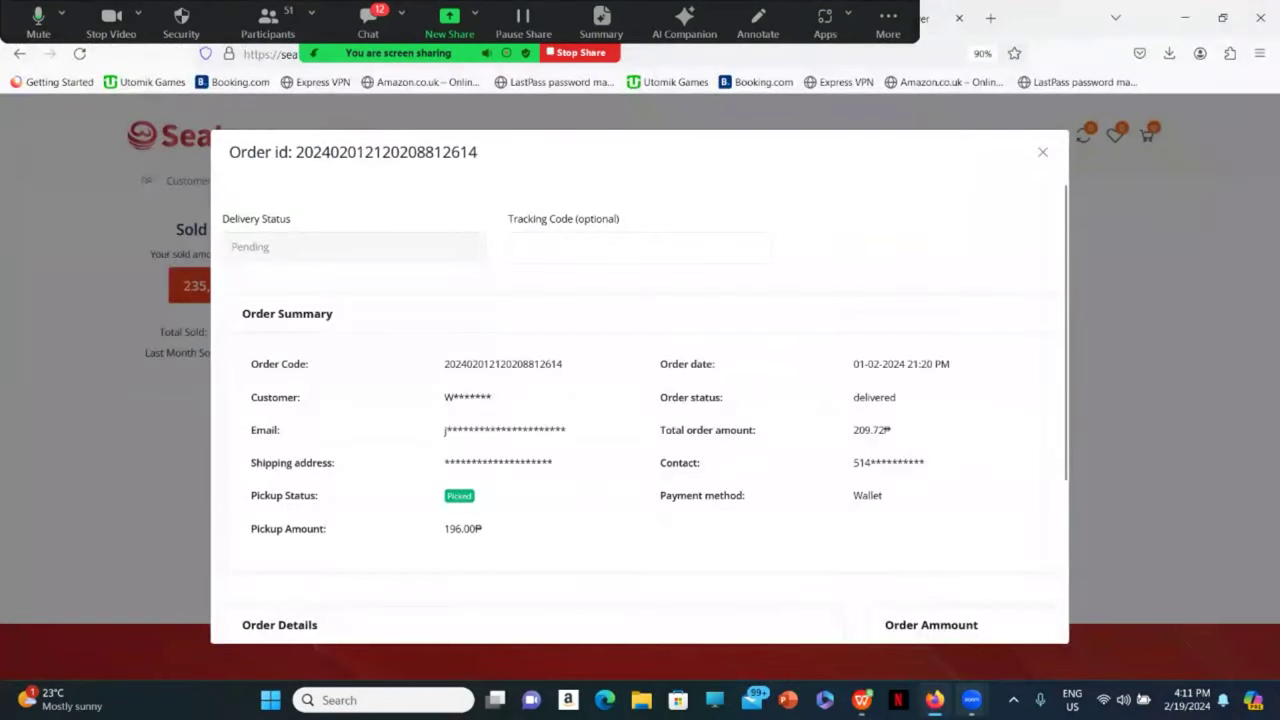
left_click(934, 700)
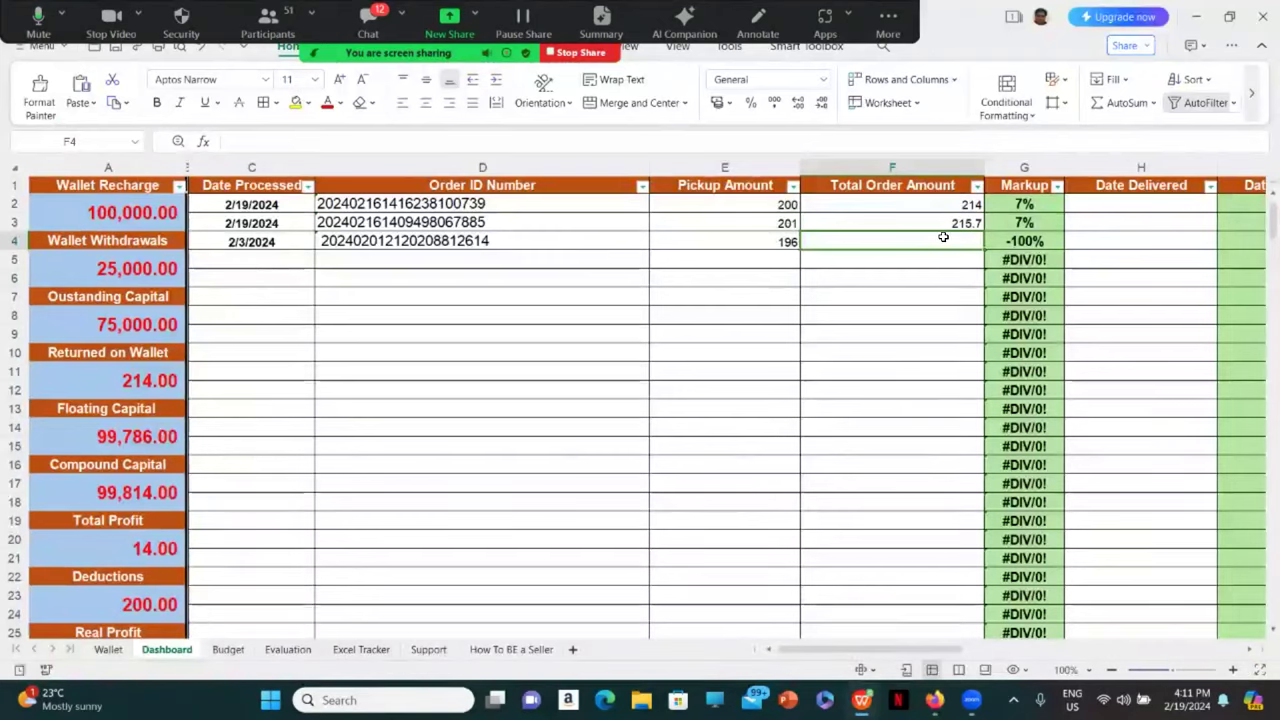
type("20")
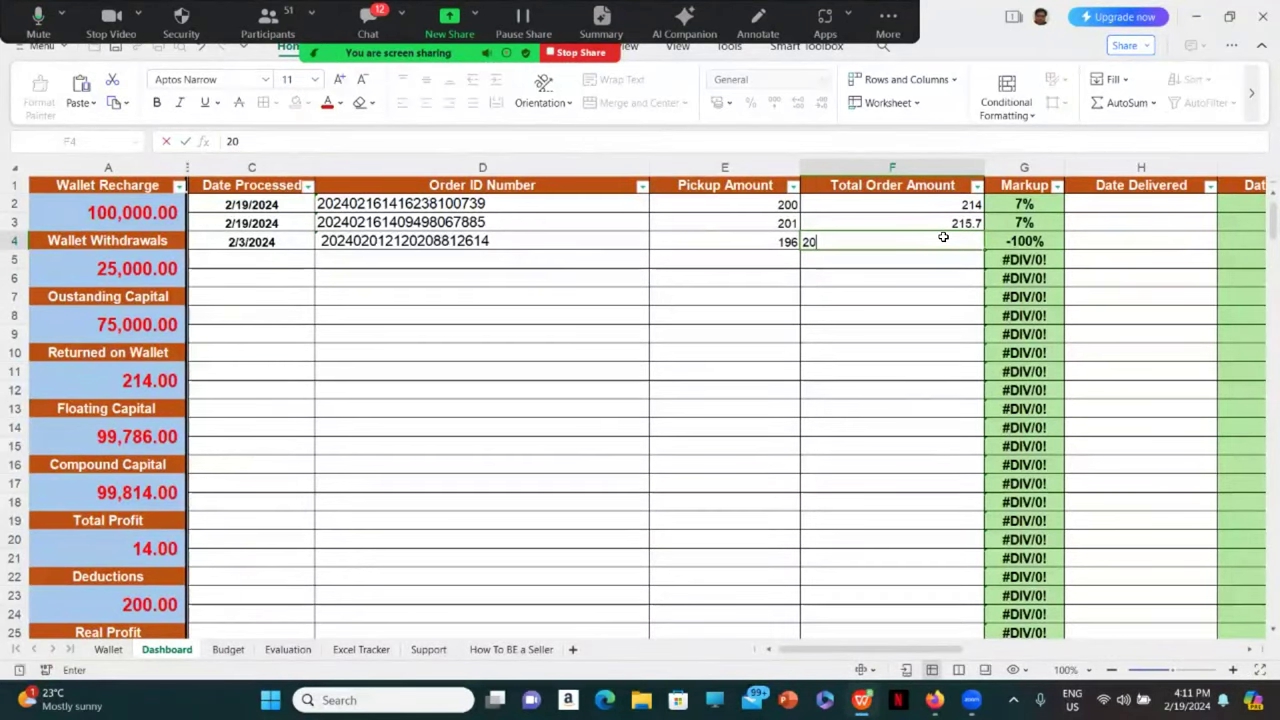
type("9.")
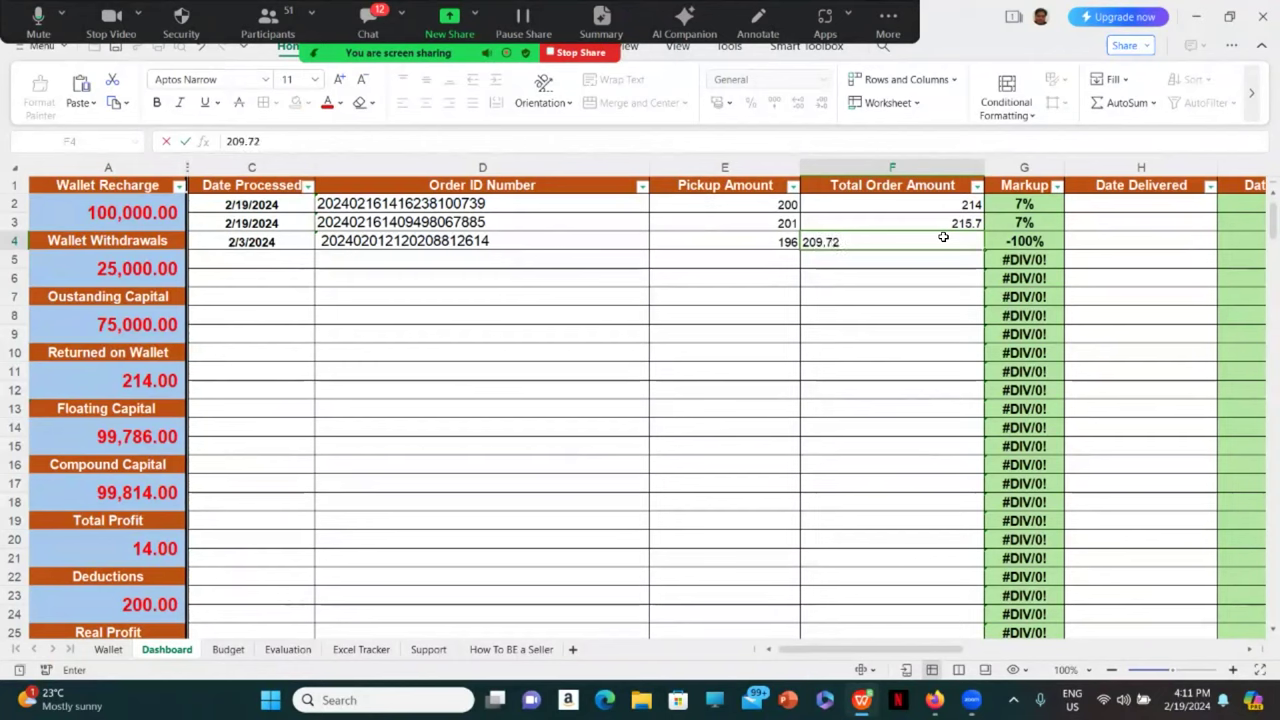
type("72")
key("Return")
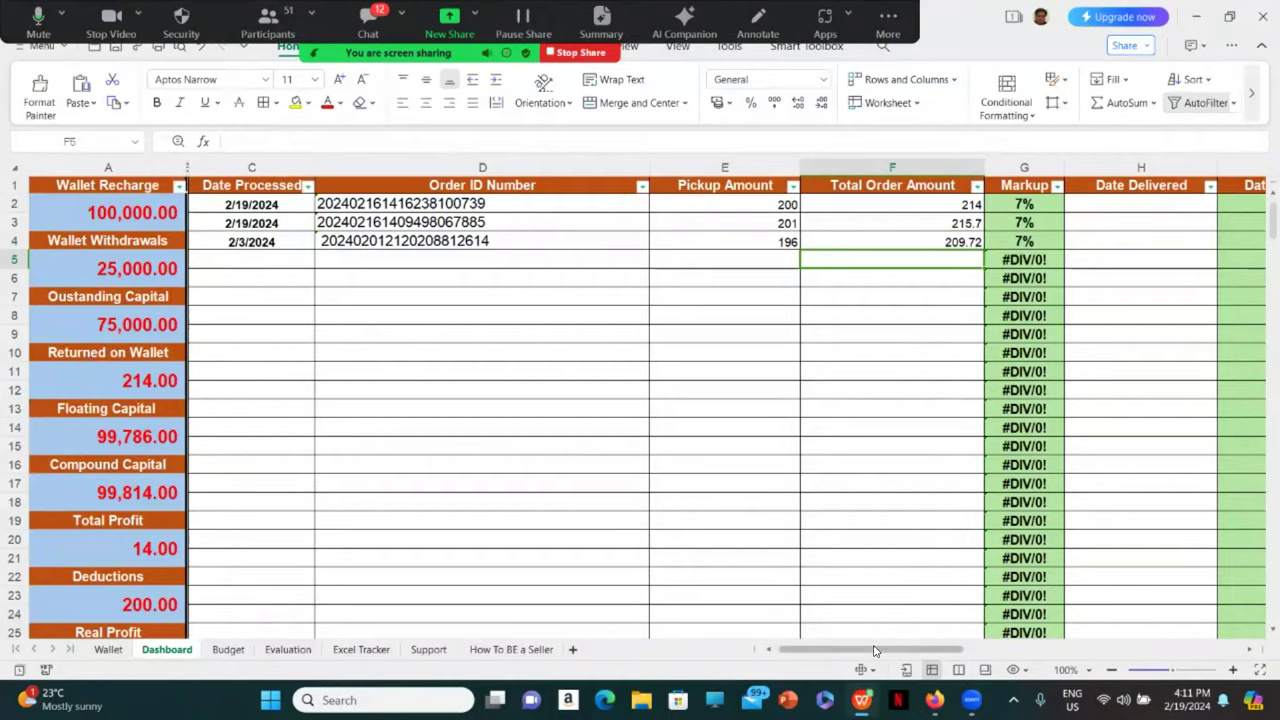
Step: Enter 02/19/2024 as the Date Delivered in cell H4
left_click_drag(878, 648, 928, 650)
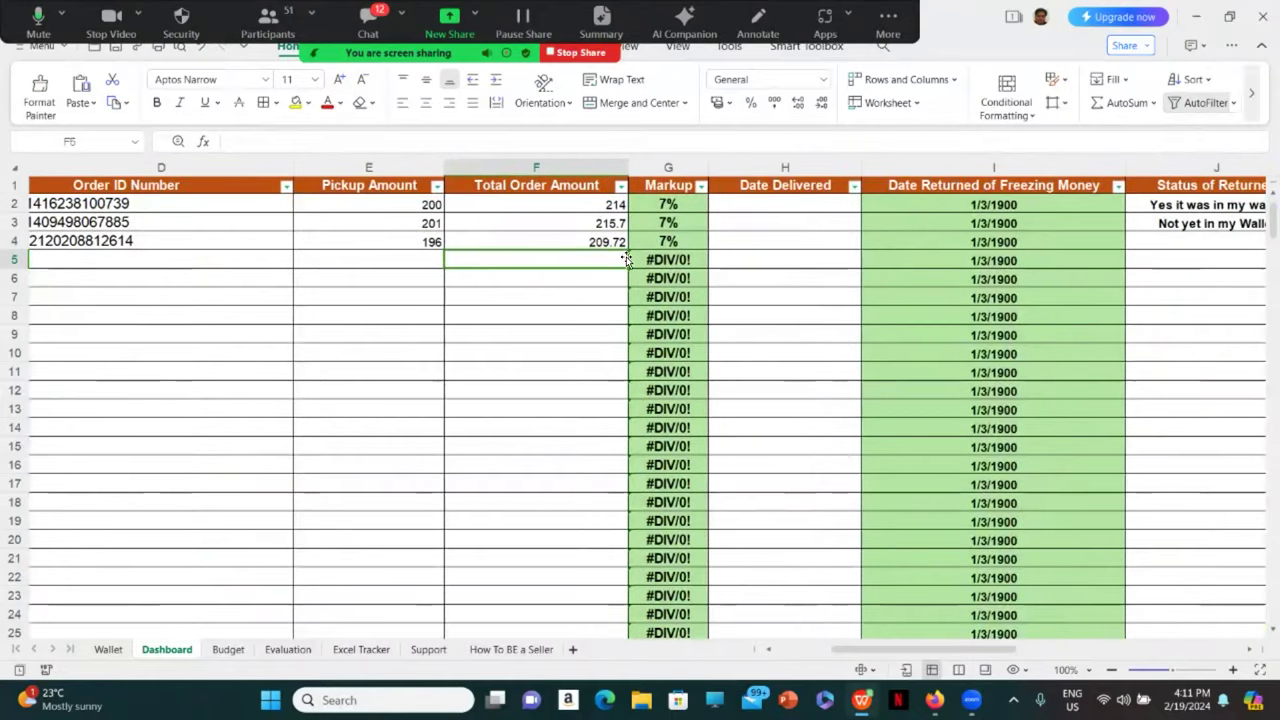
left_click(754, 246)
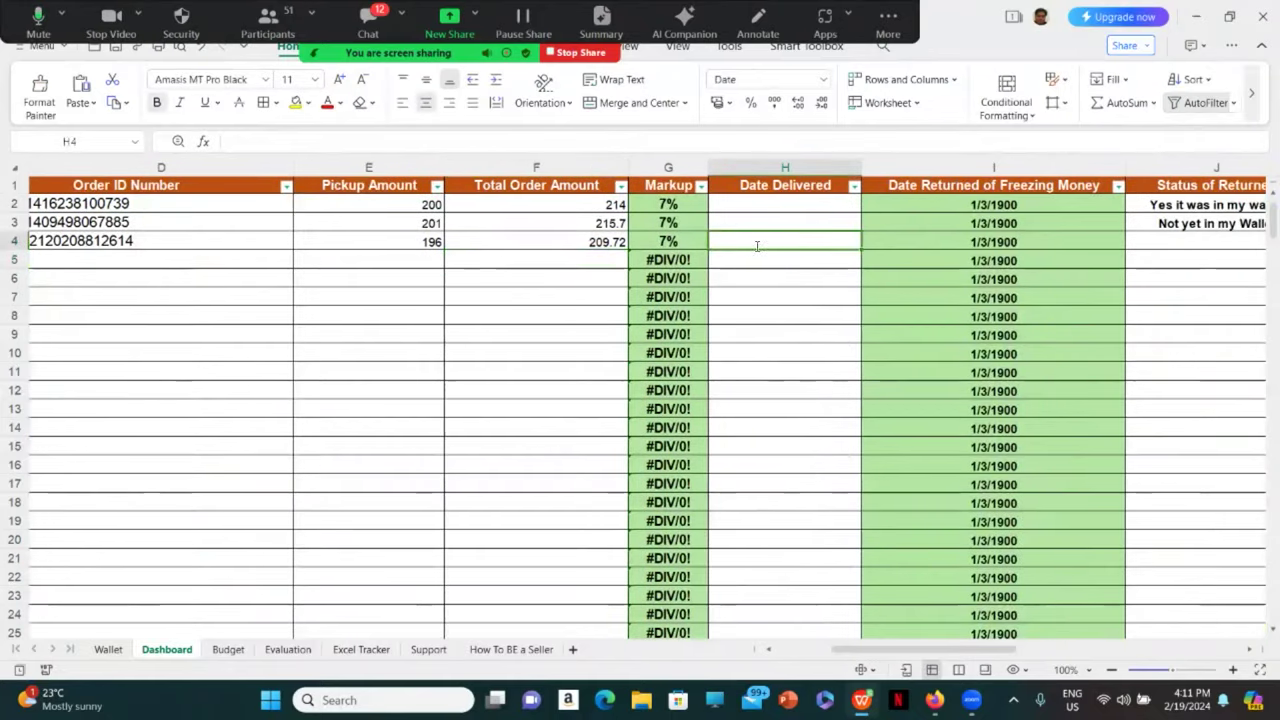
type("F")
key("BackSpace")
type("0")
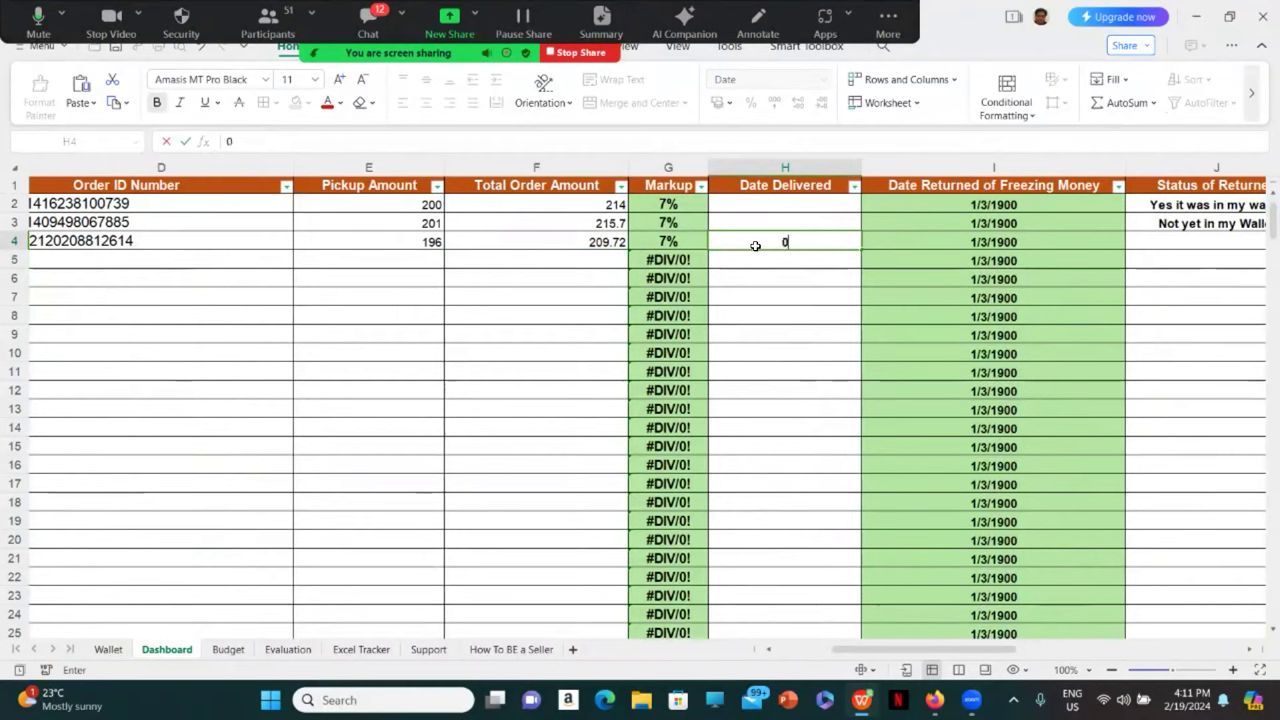
type("2/19")
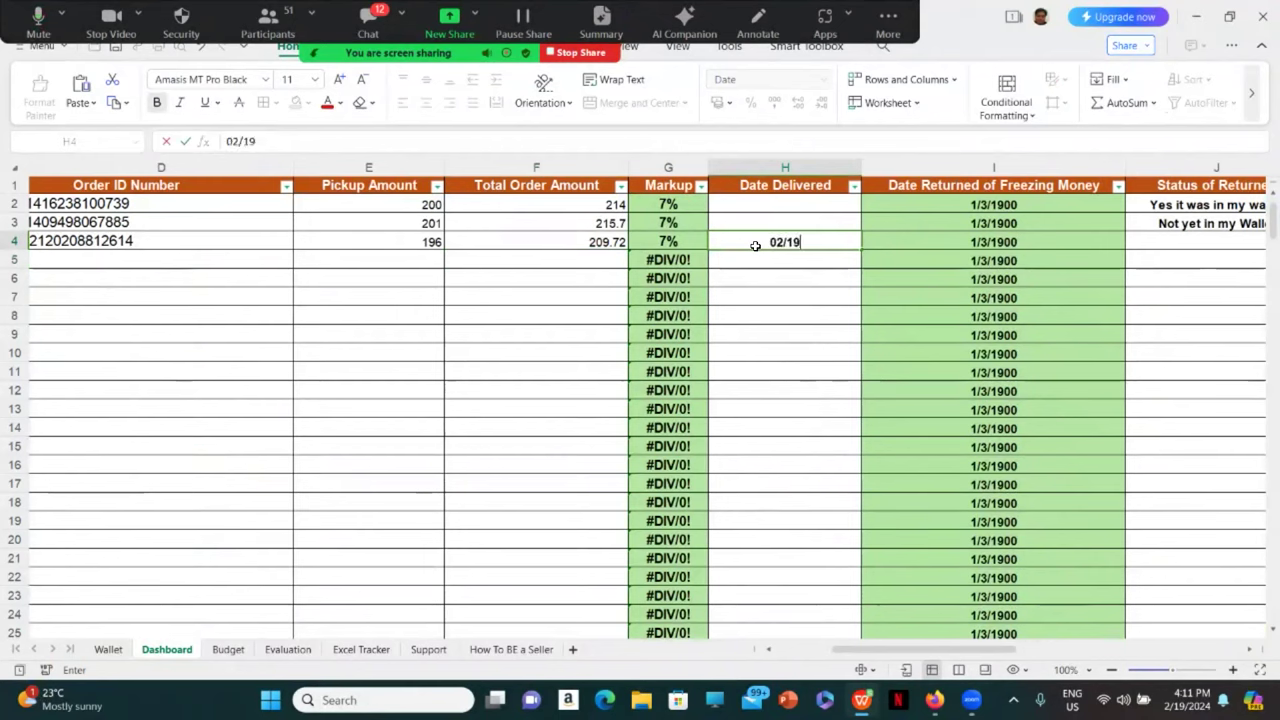
type("/20")
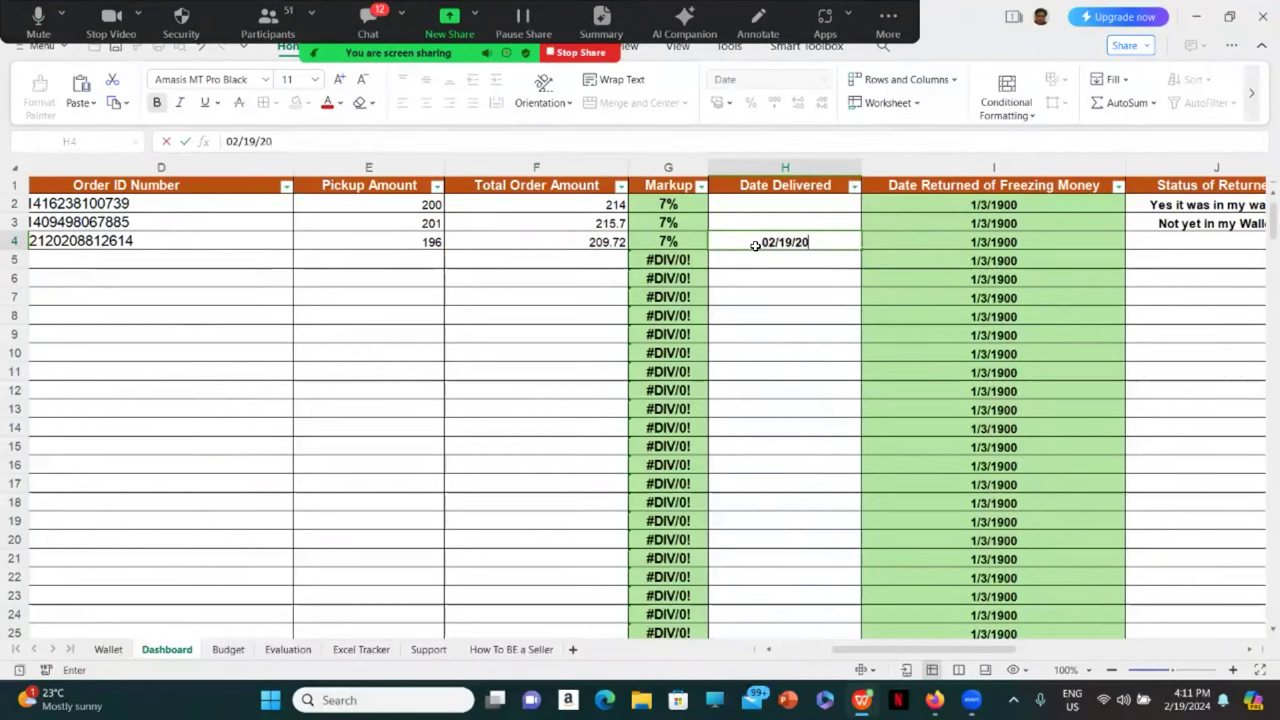
type("24")
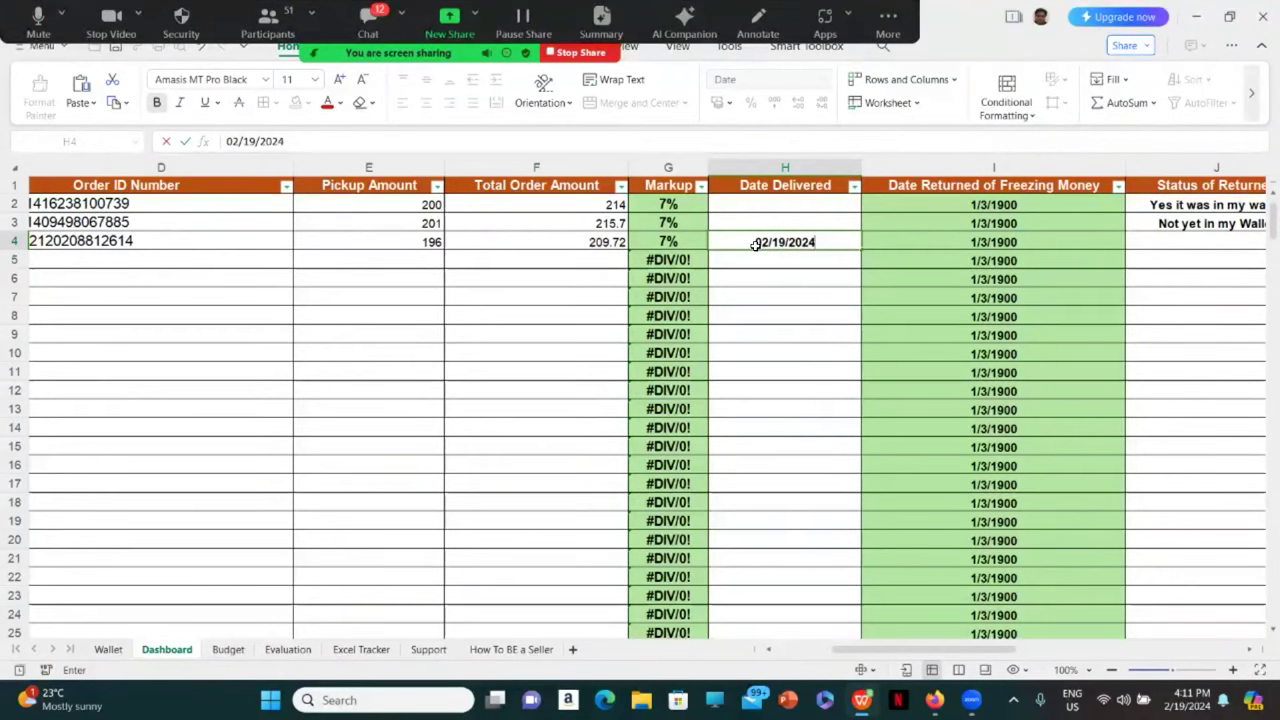
left_click(888, 262)
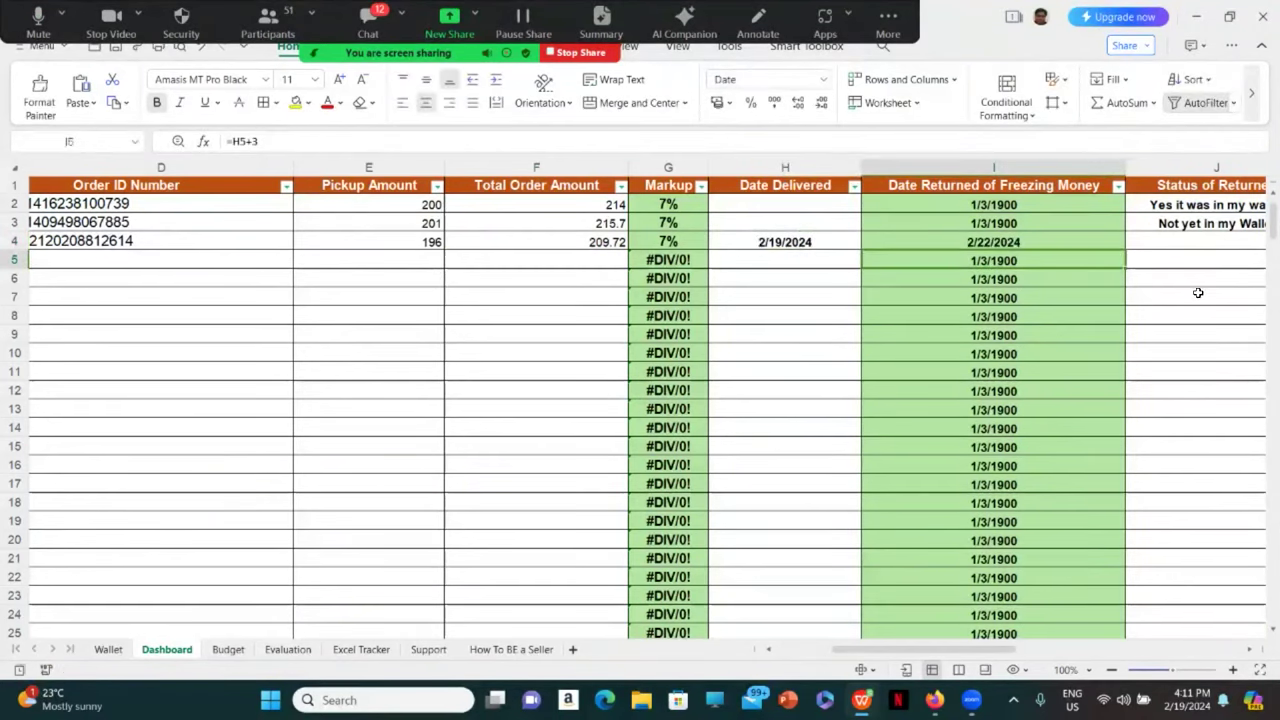
Step: Copy the status "Yes it was in my wallet" from cell J2 into cell J4 of the Status of Returned column
scroll(967, 634, "right", 6)
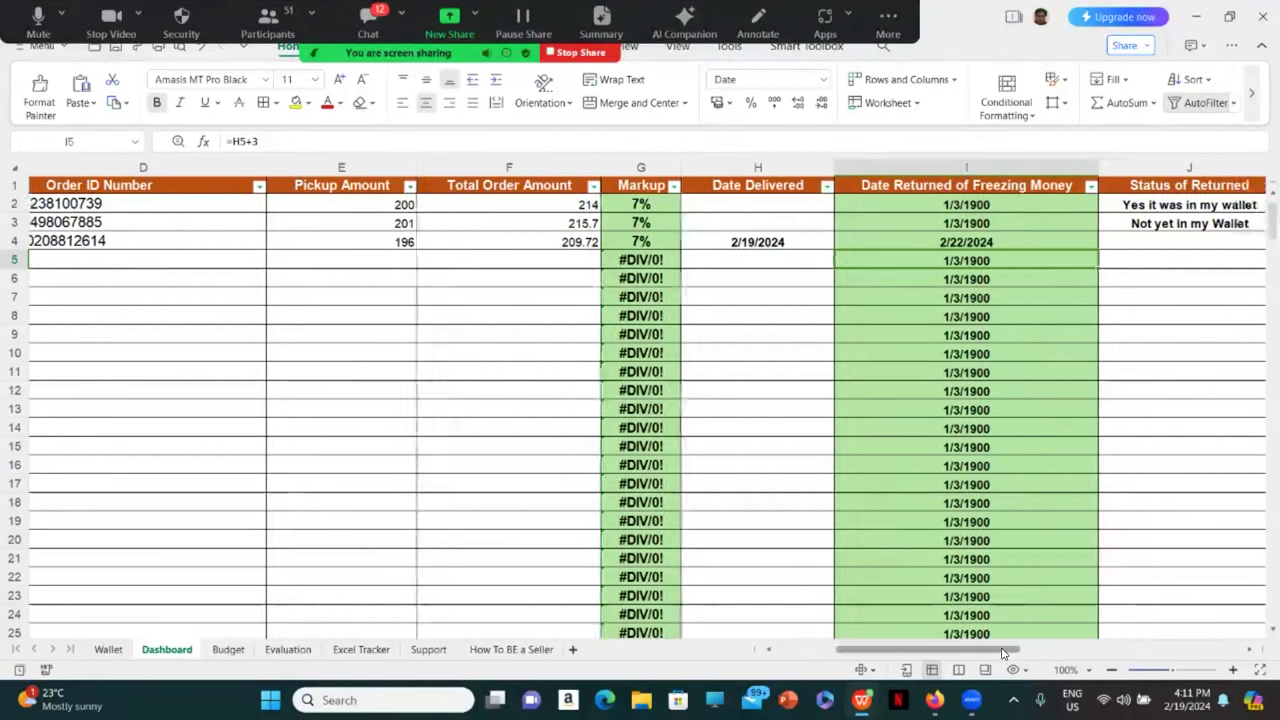
scroll(967, 634, "left", 4)
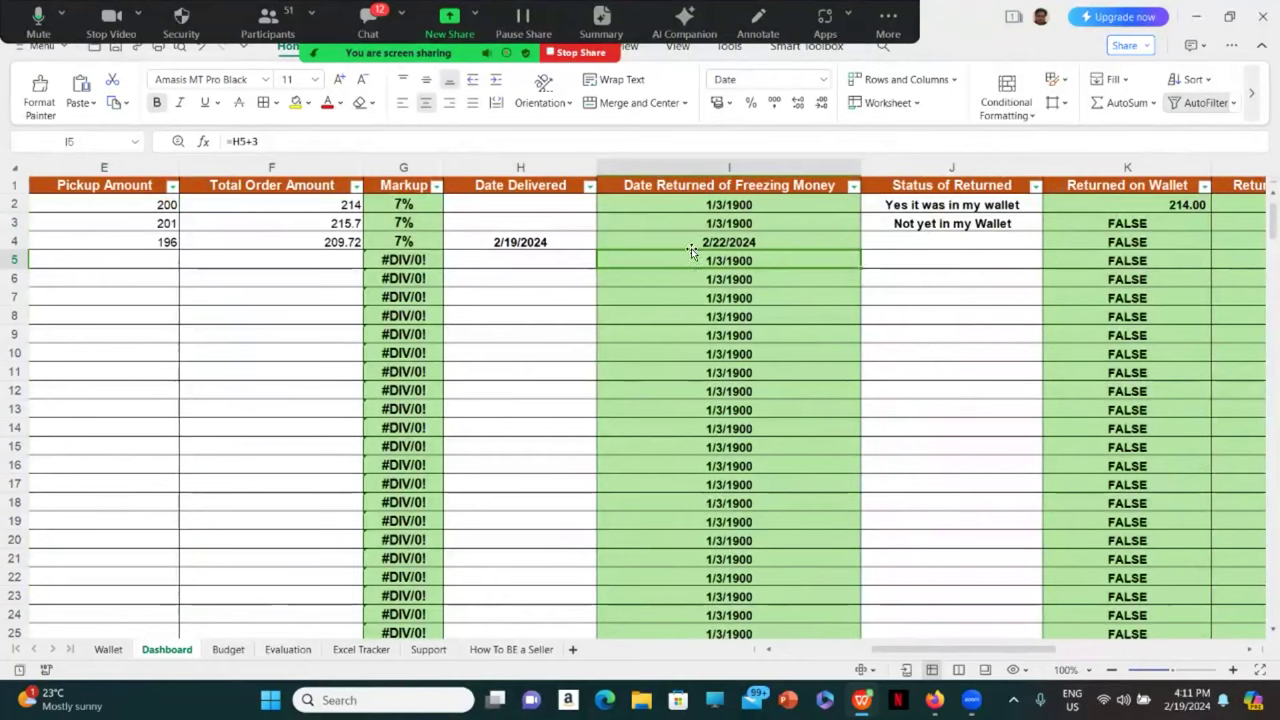
left_click(760, 246)
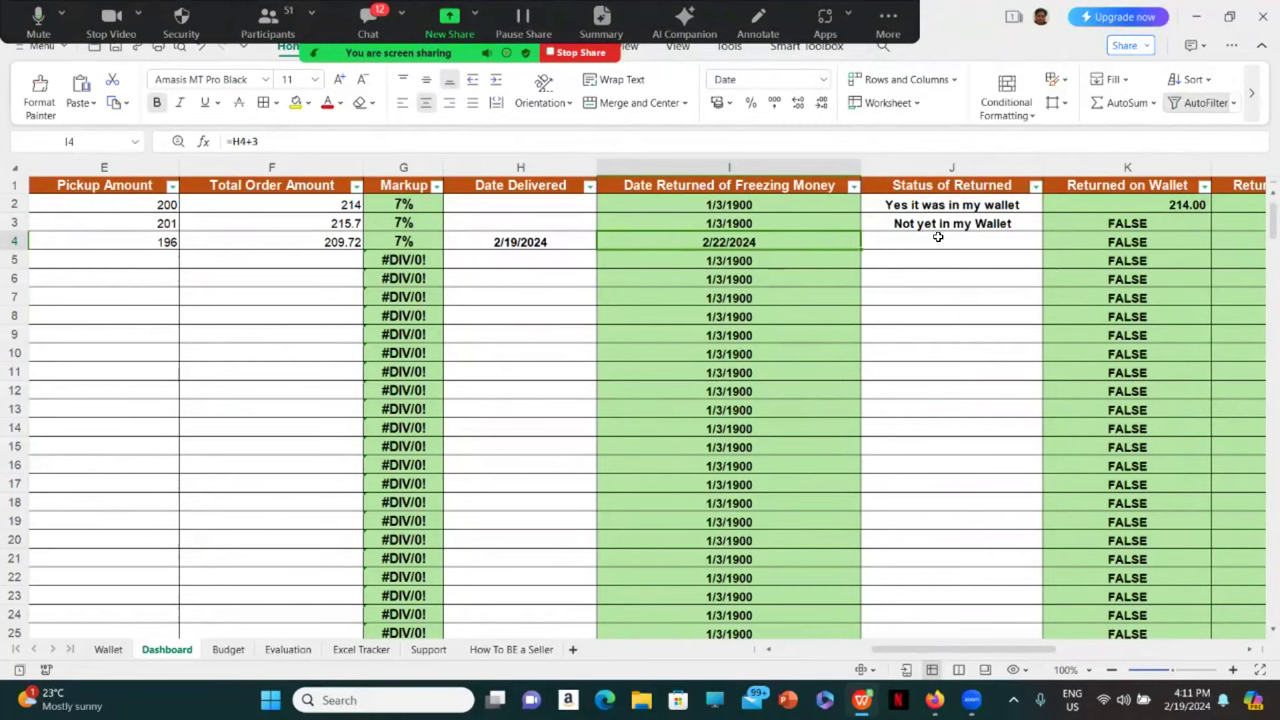
left_click(935, 205)
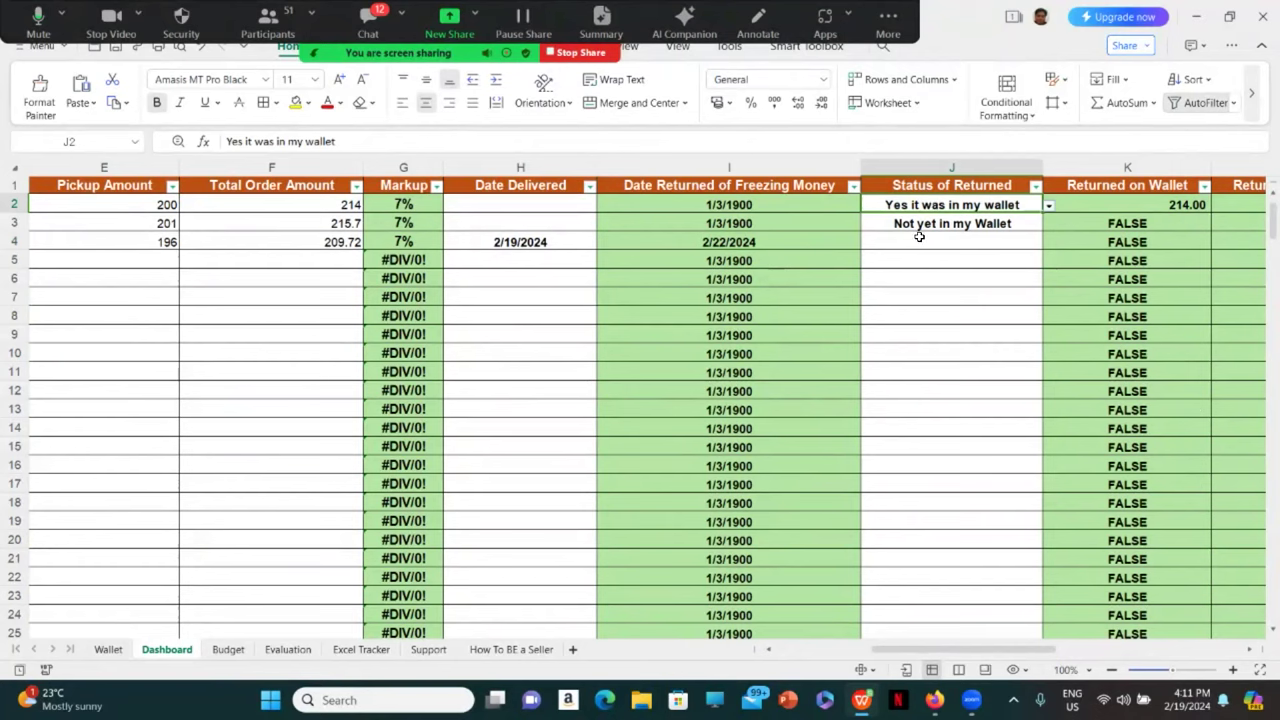
key("ctrl+c")
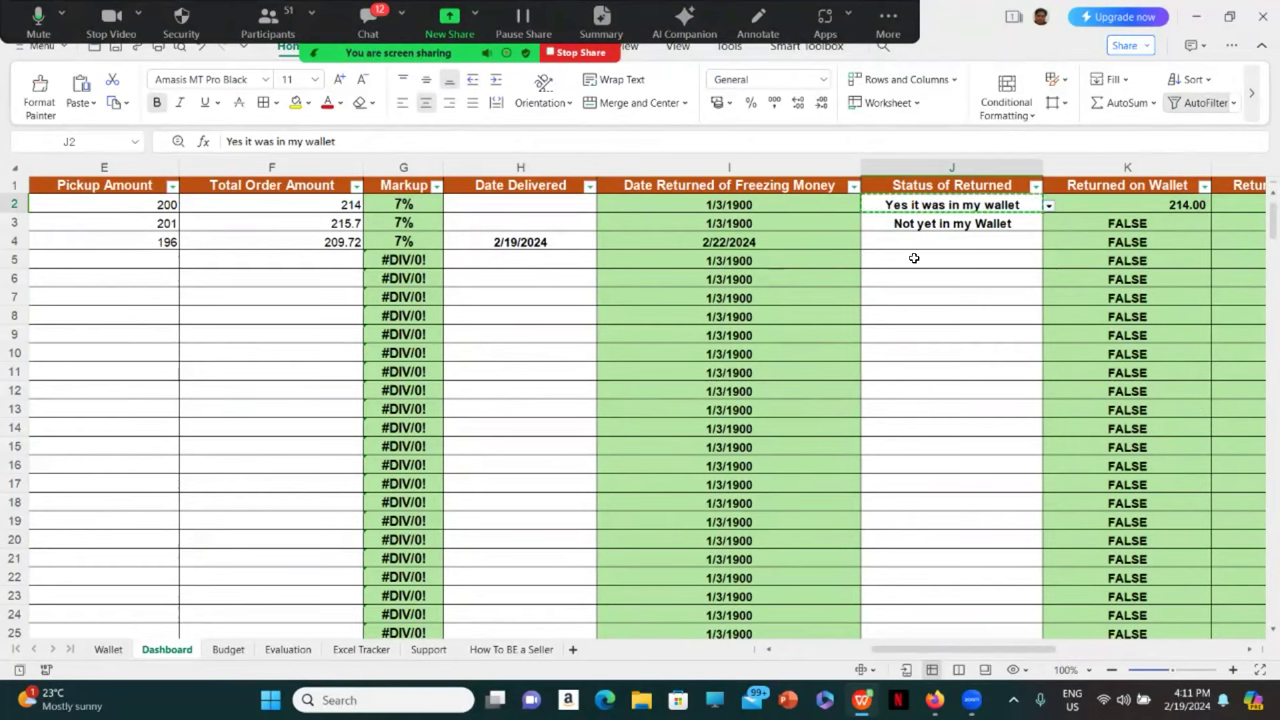
left_click(917, 243)
key("ctrl+v")
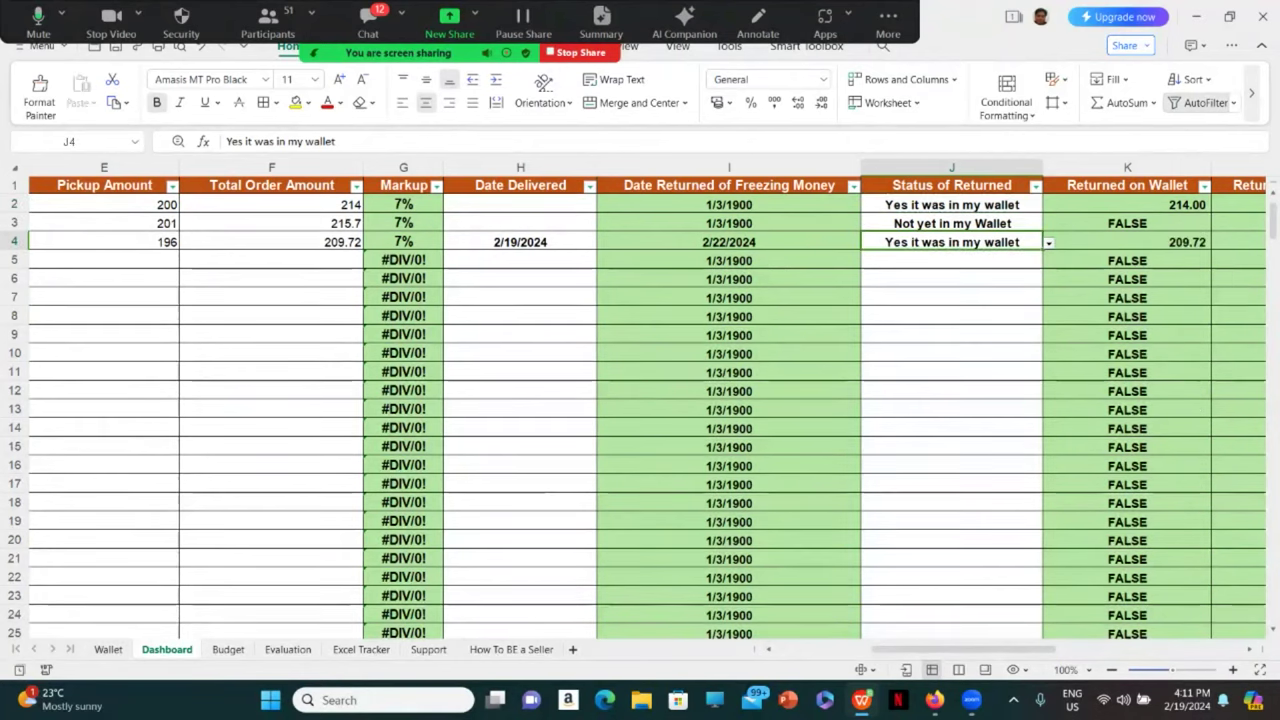
Step: Enter 209.72 as the Returned Capital in cell L3
left_click_drag(991, 645, 1038, 642)
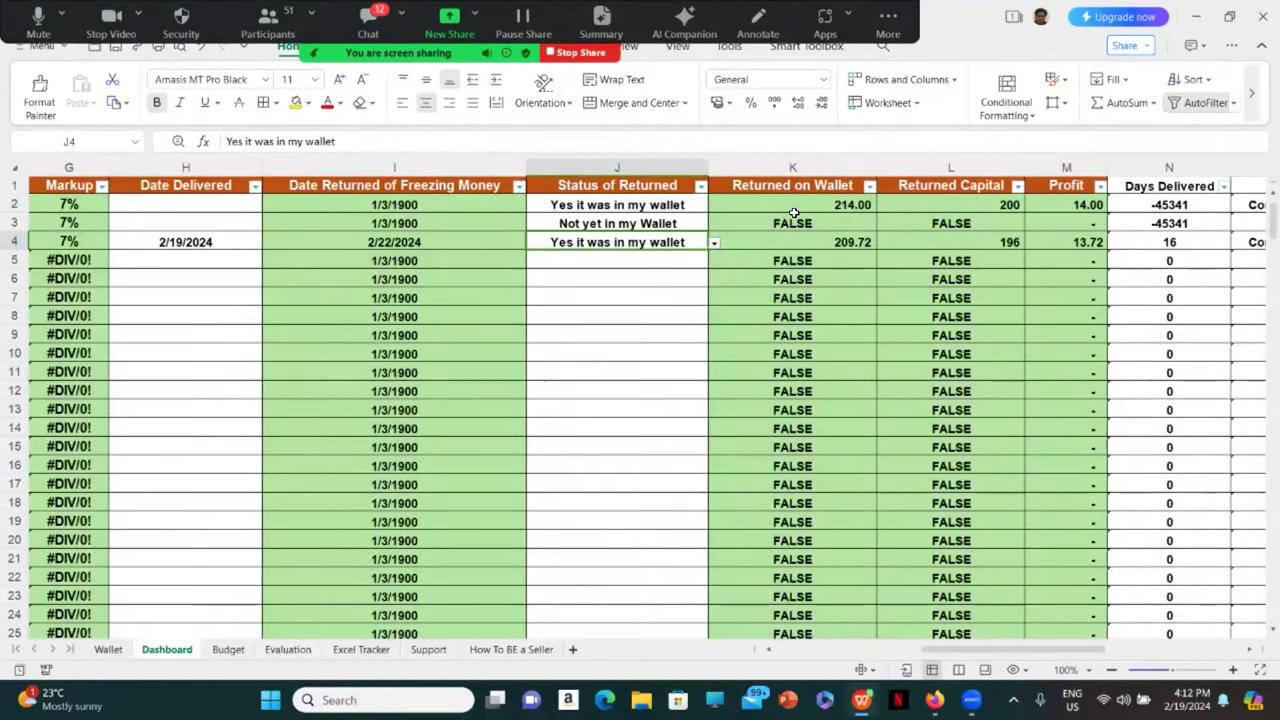
left_click(821, 224)
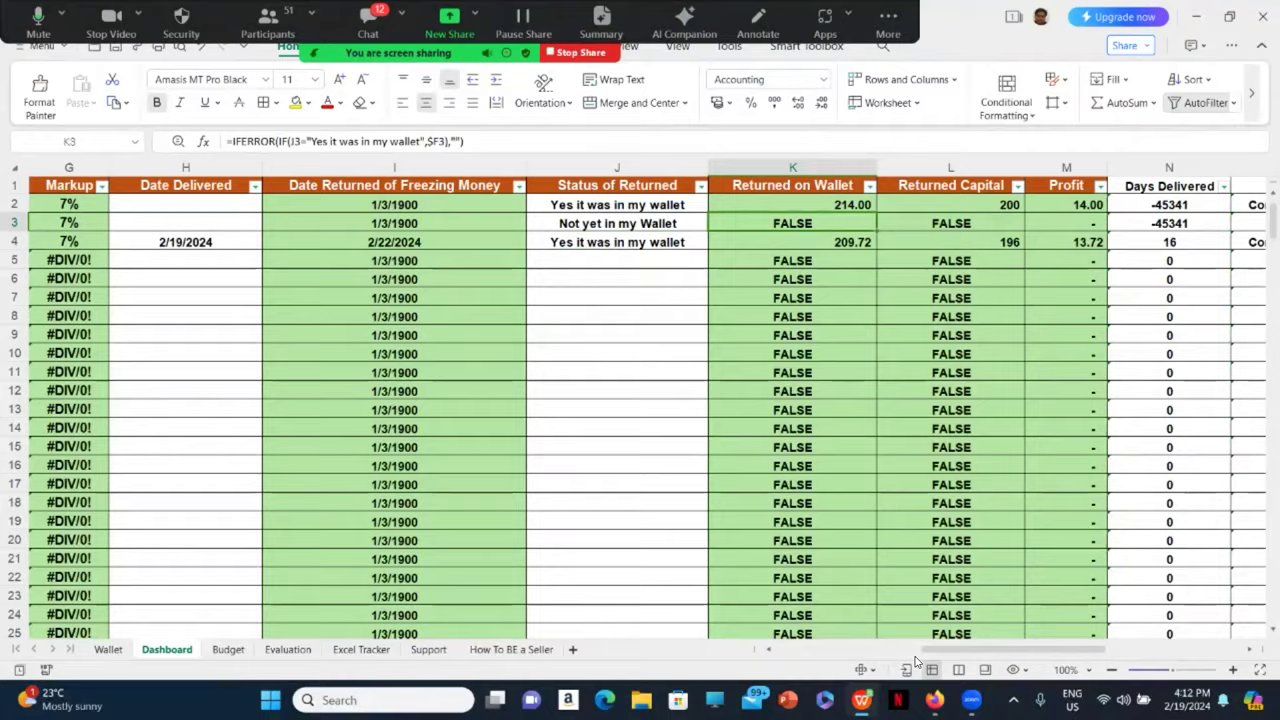
left_click_drag(917, 655, 950, 660)
left_click(907, 222)
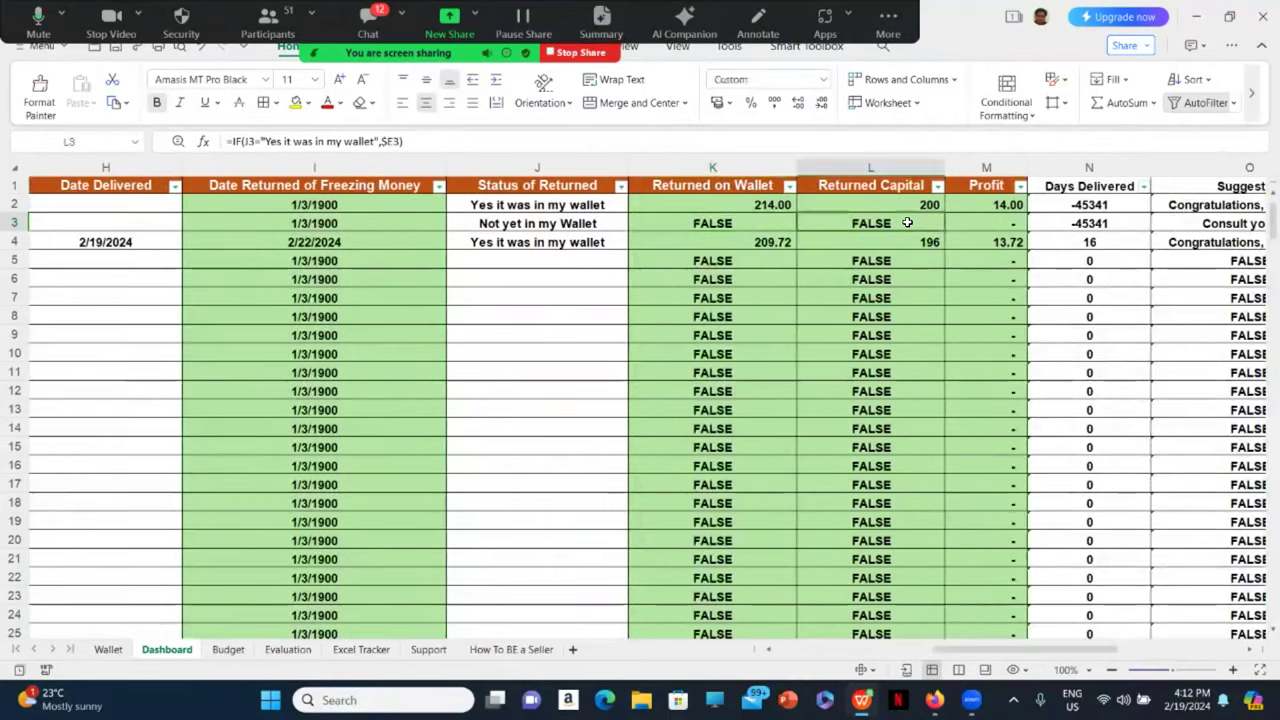
type("209.72")
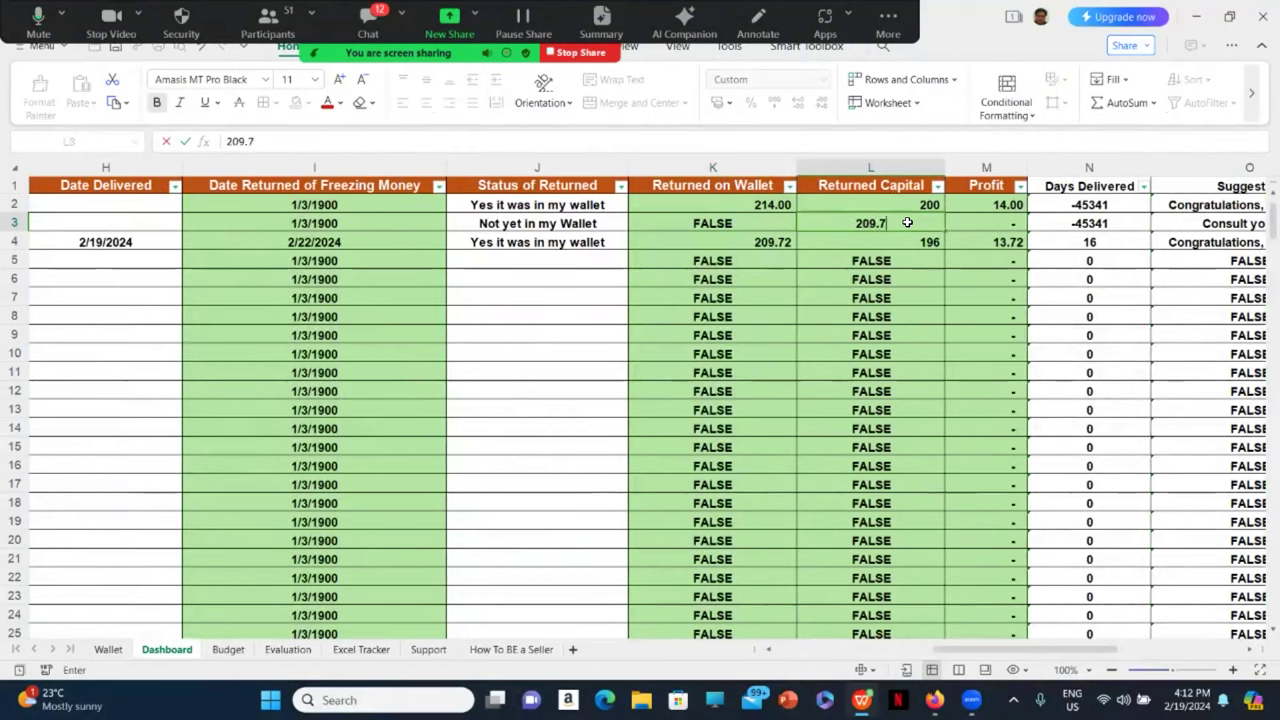
left_click(947, 290)
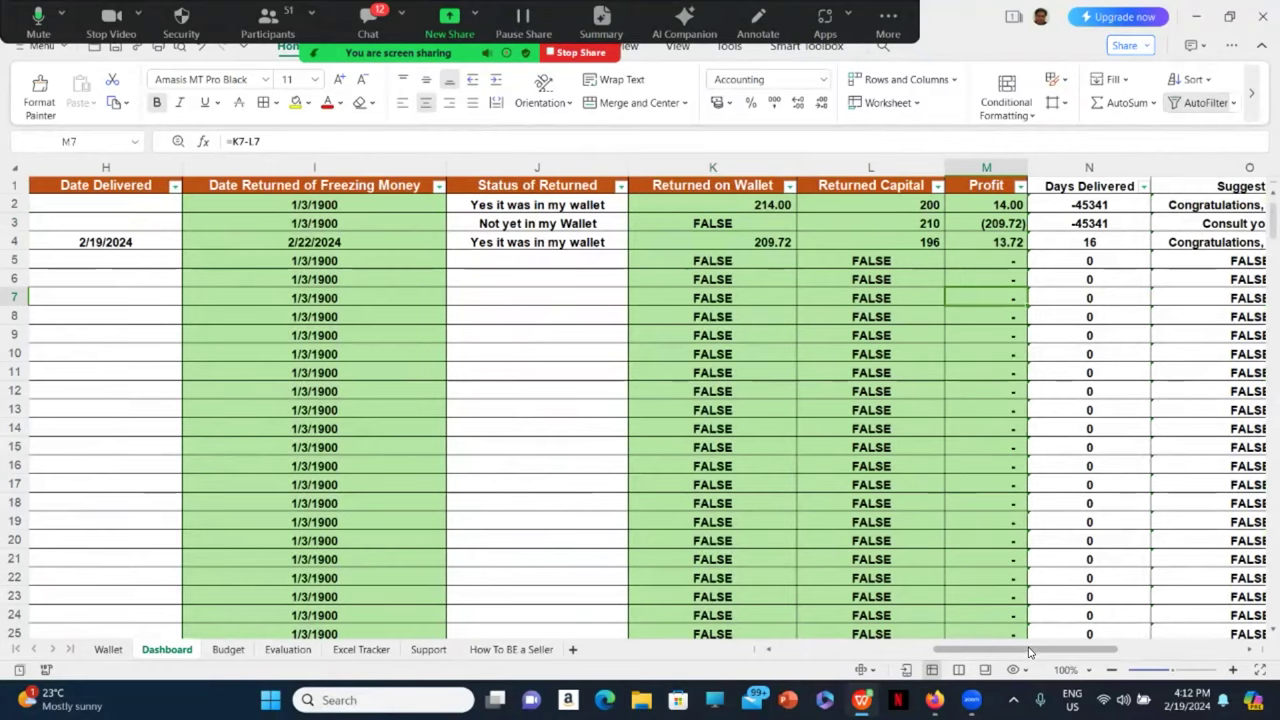
Step: Examine the Returned on Wallet formula in cell K3 and the Profit, Days Delivered and Suggestion columns
left_click_drag(1022, 654, 1057, 647)
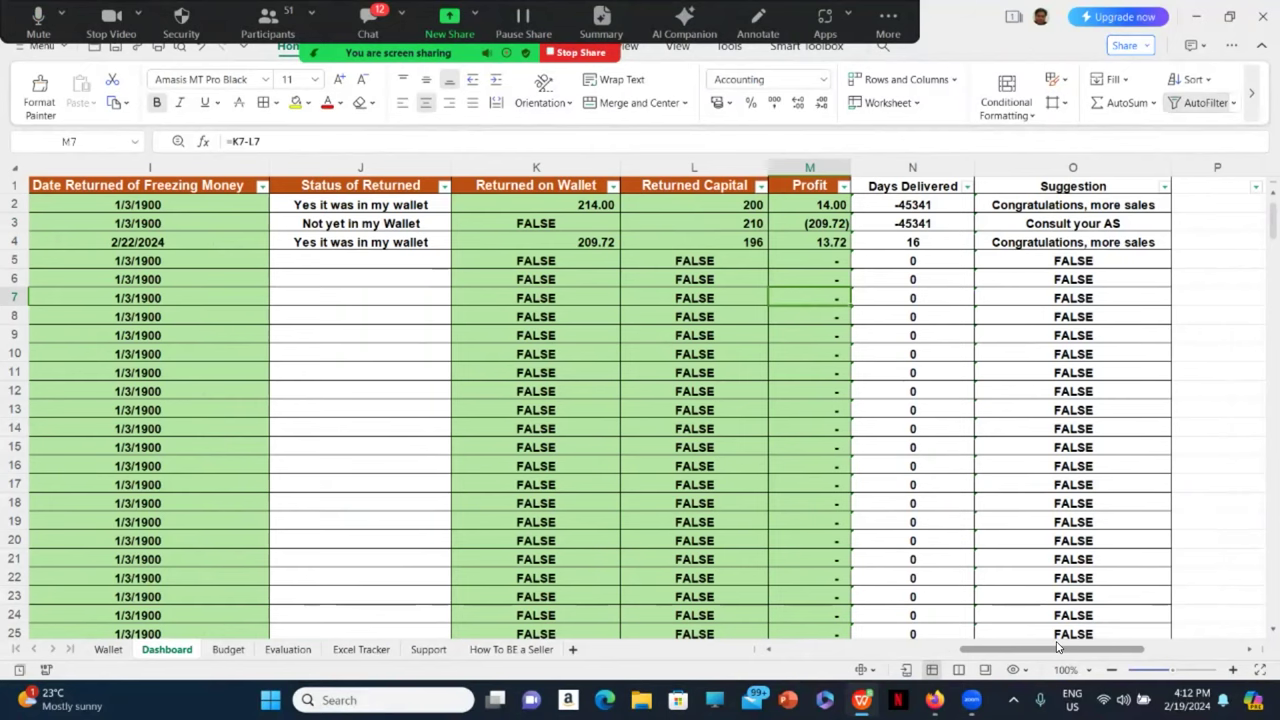
left_click_drag(1008, 648, 955, 648)
left_click(898, 221)
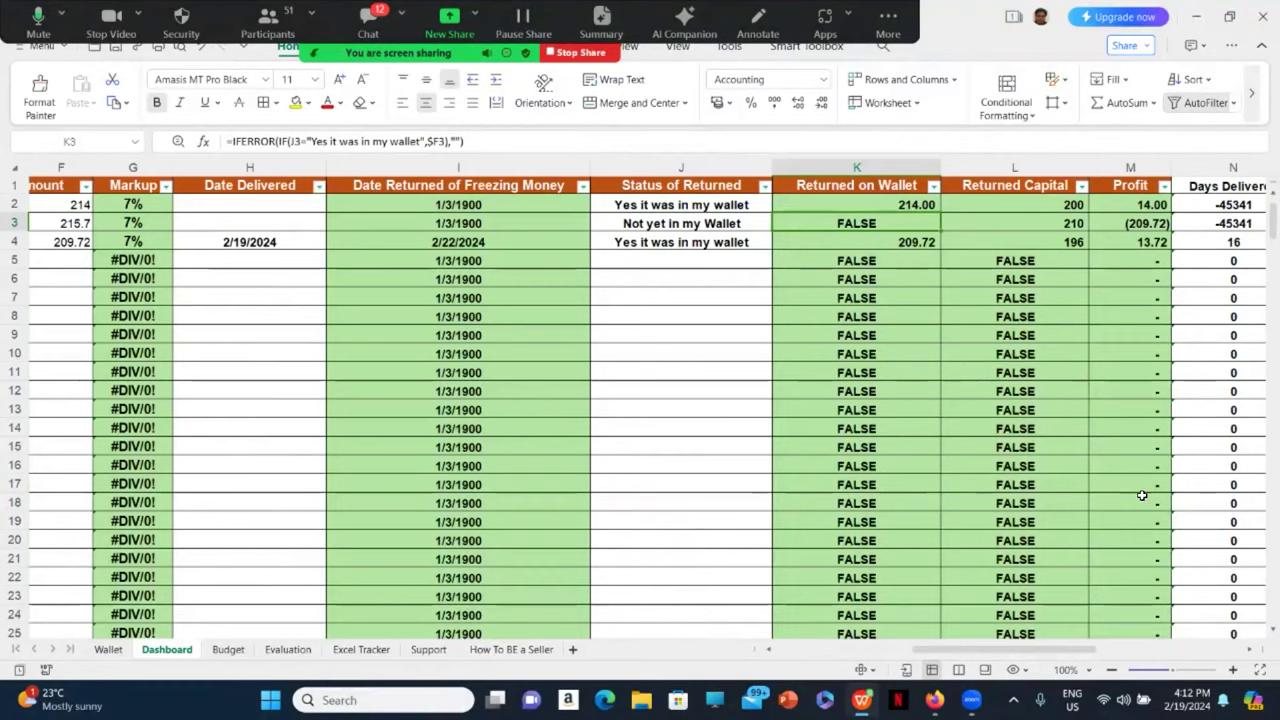
scroll(1073, 645, "right", 3)
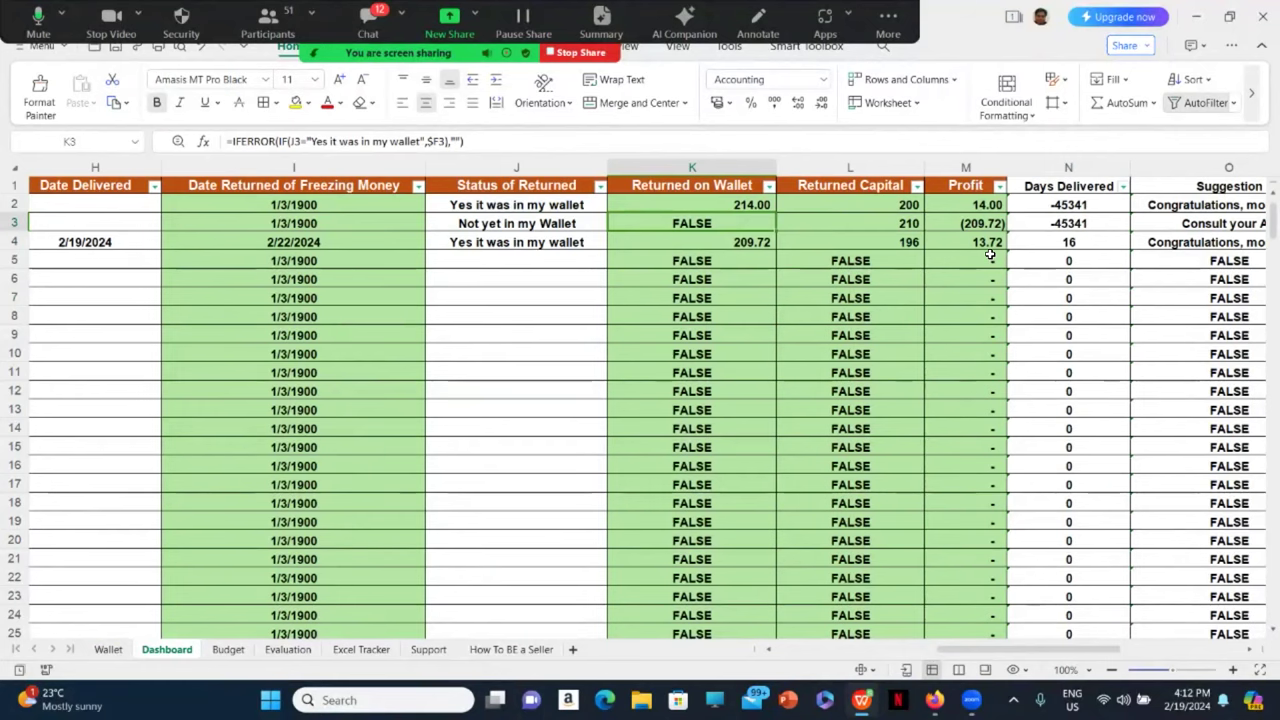
scroll(1042, 648, "right", 1)
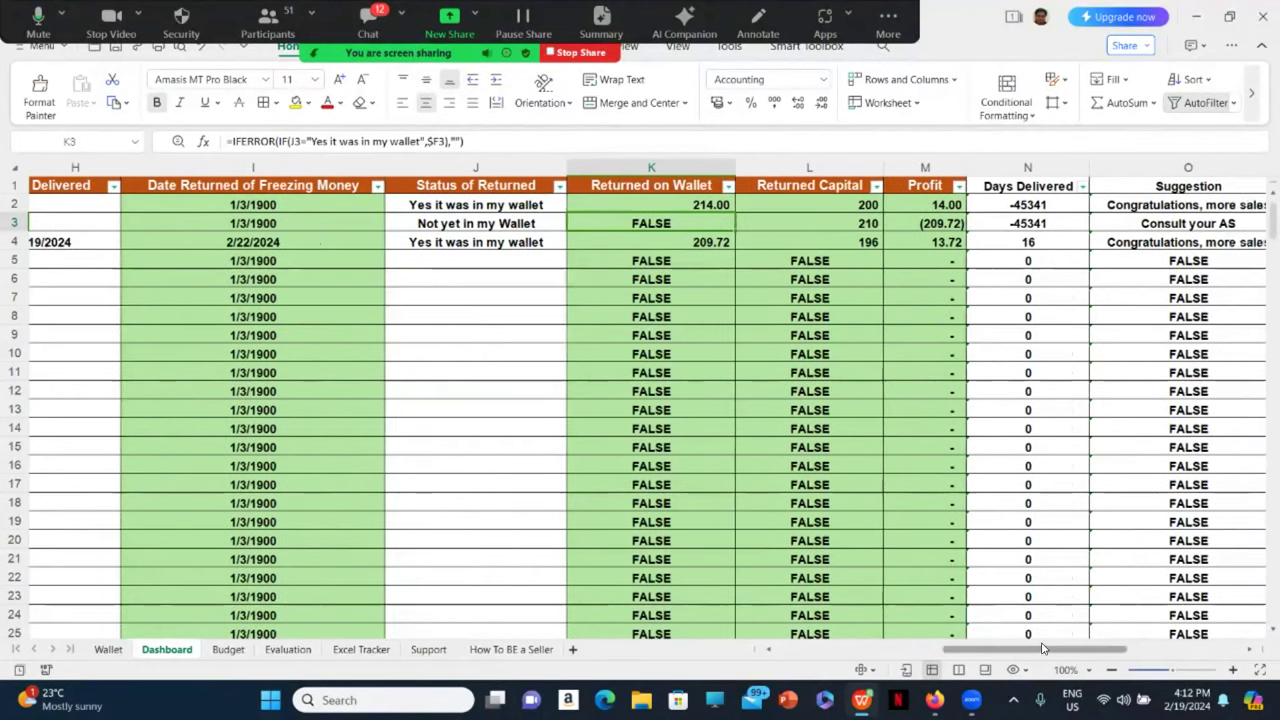
scroll(1042, 648, "right", 2)
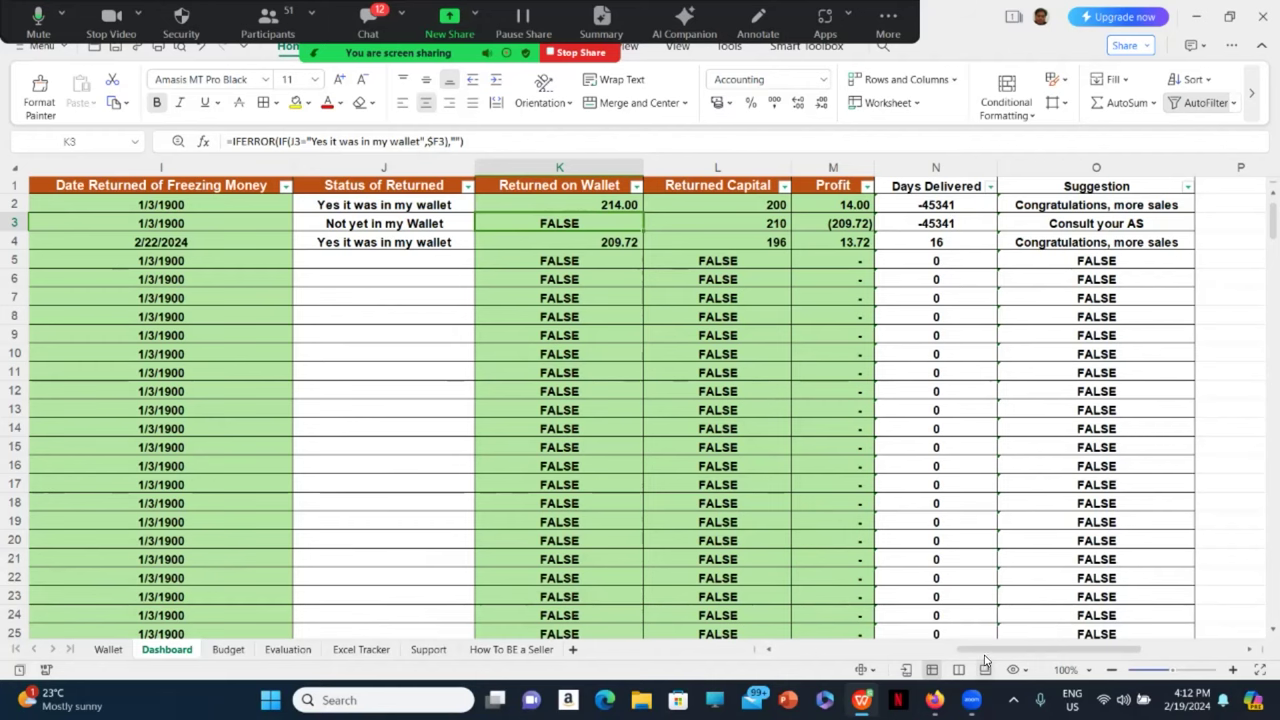
Step: Check the Date Processed in cell C4 and the Days Delivered formula in cell N4
left_click_drag(976, 656, 843, 652)
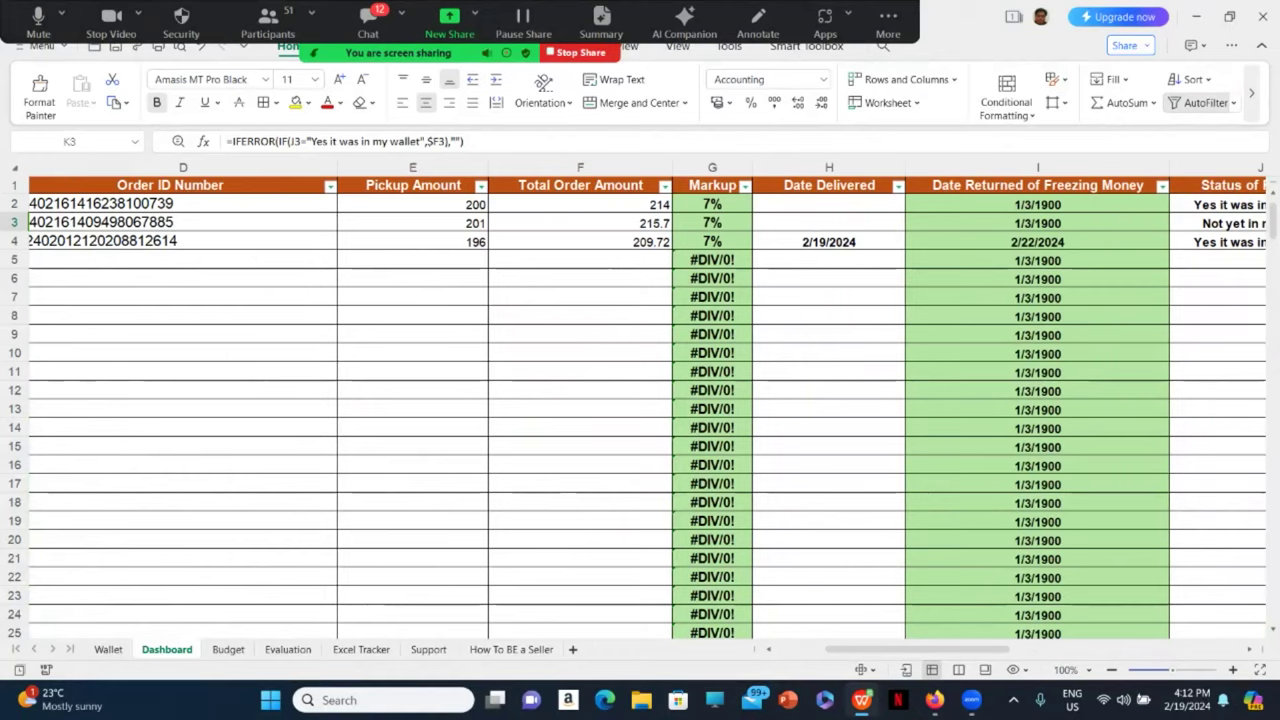
left_click_drag(990, 656, 951, 657)
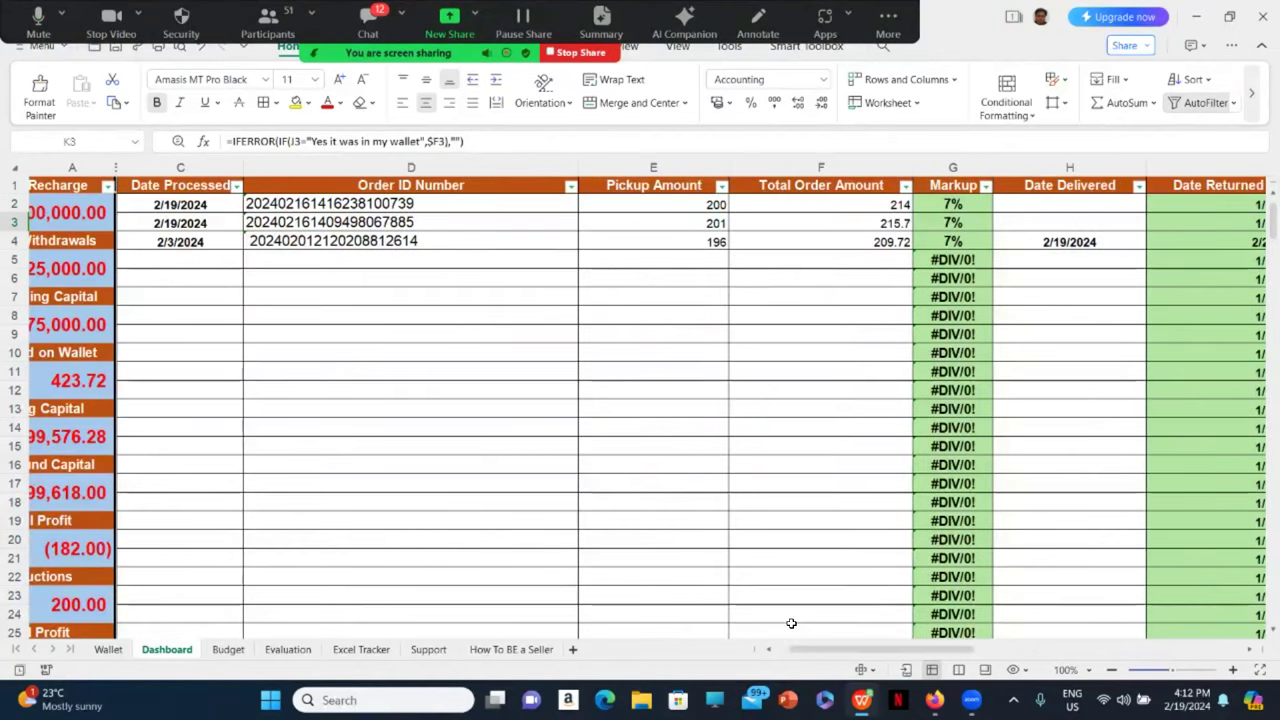
double_click(172, 243)
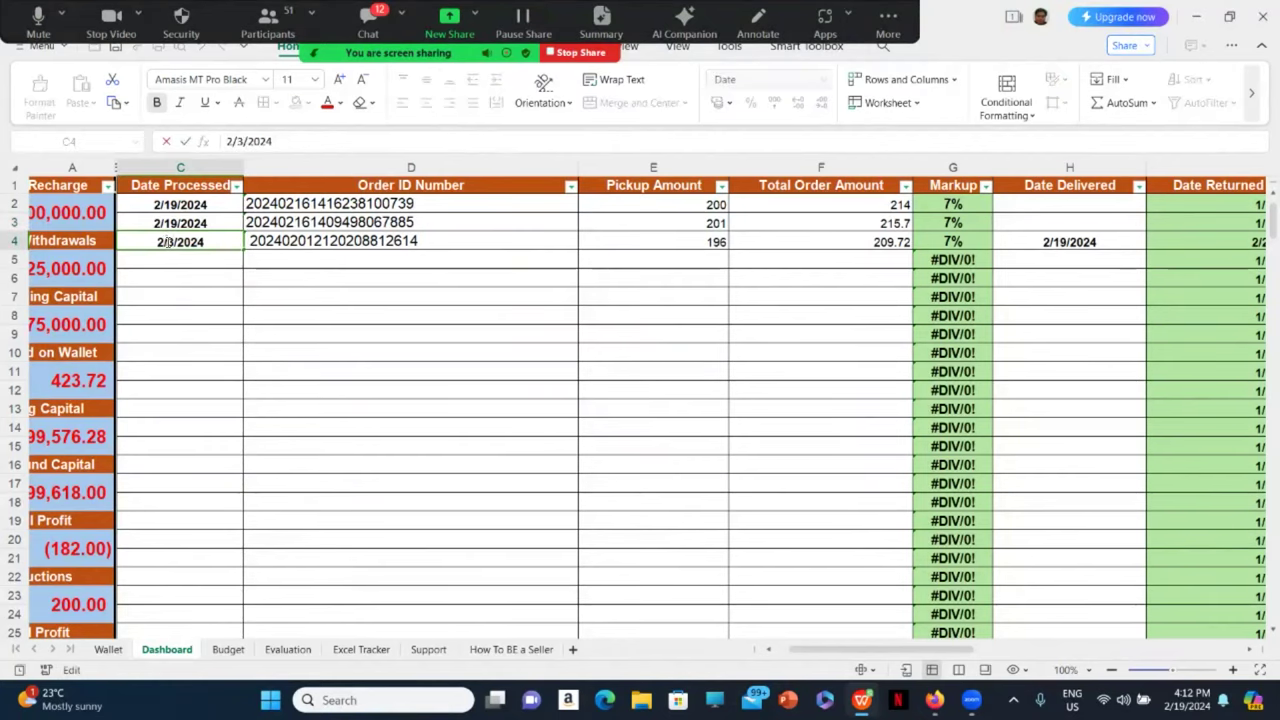
left_click(247, 290)
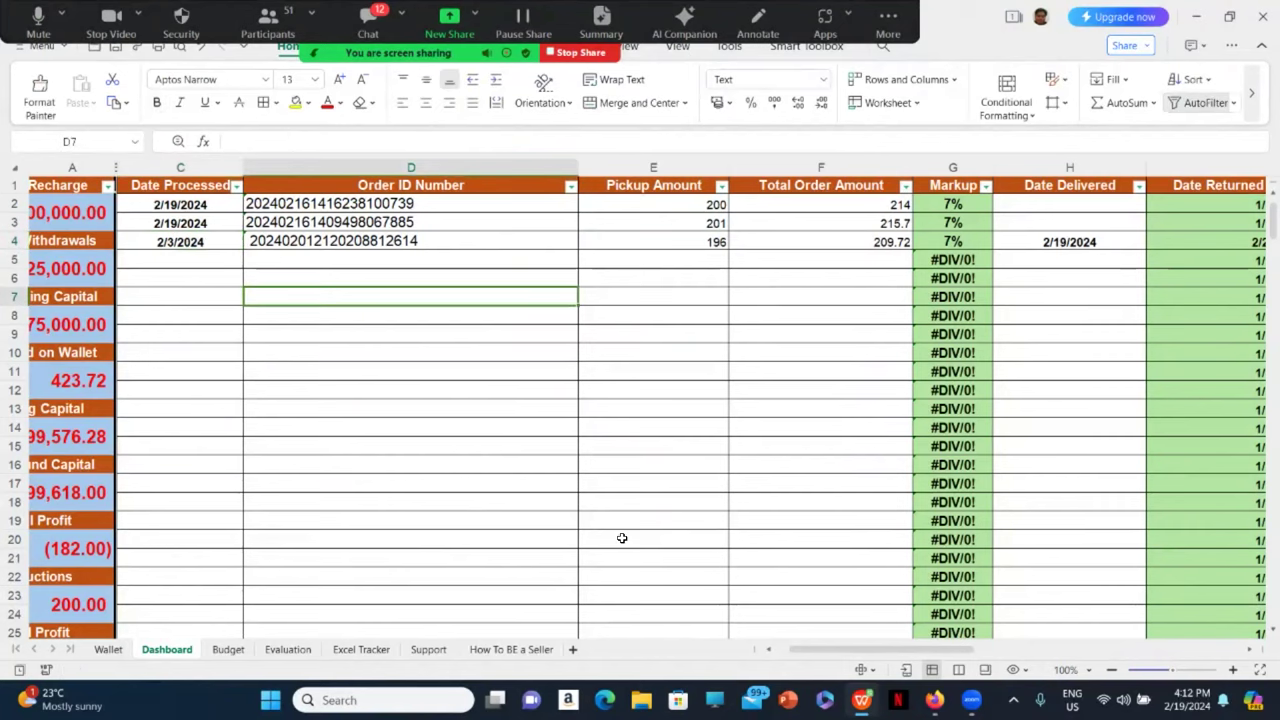
left_click_drag(919, 654, 1108, 640)
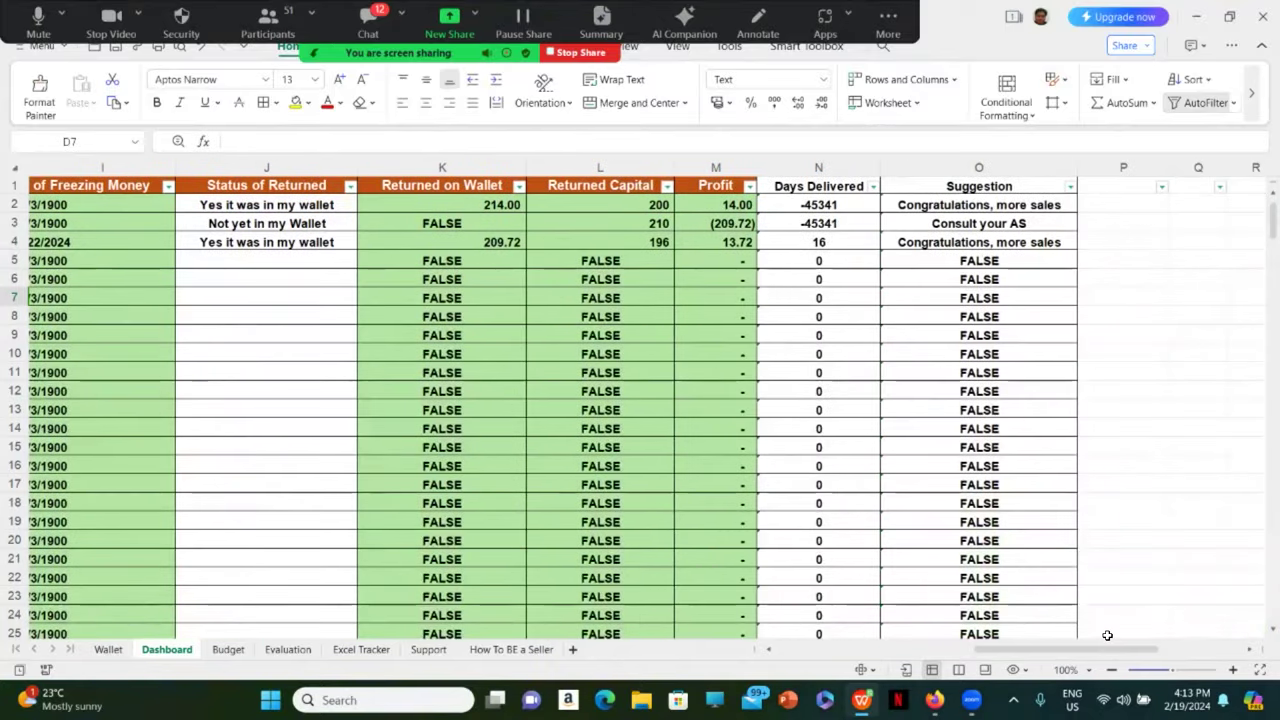
left_click(852, 244)
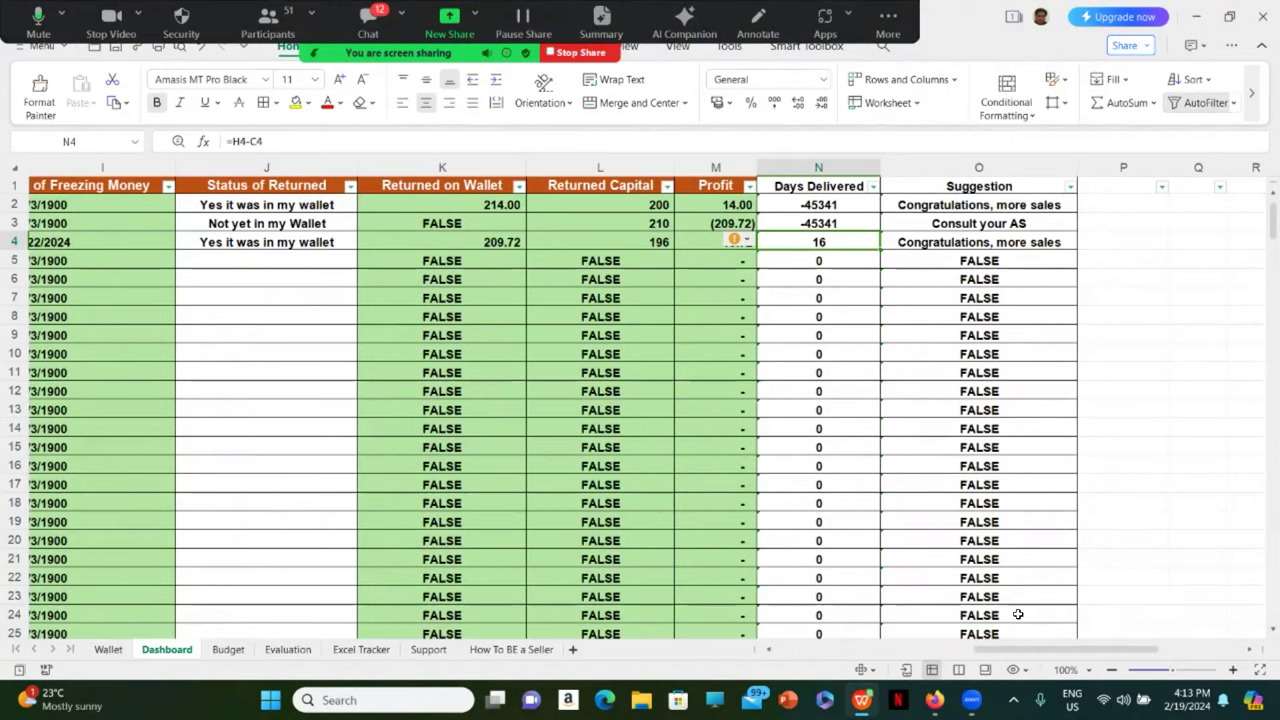
Step: Review the third order's row from Date Processed to Suggestion and the wallet summary, and open the Wallet sheet
left_click_drag(1028, 652, 855, 682)
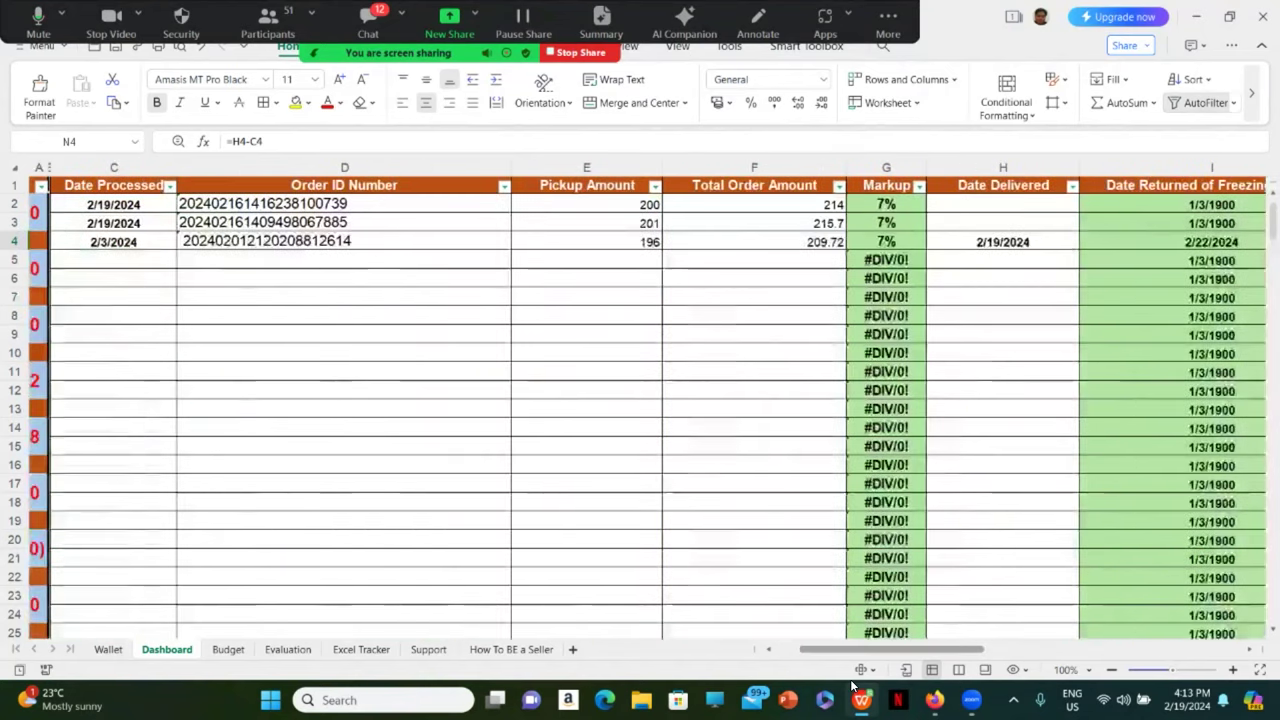
scroll(791, 283, "right", 3)
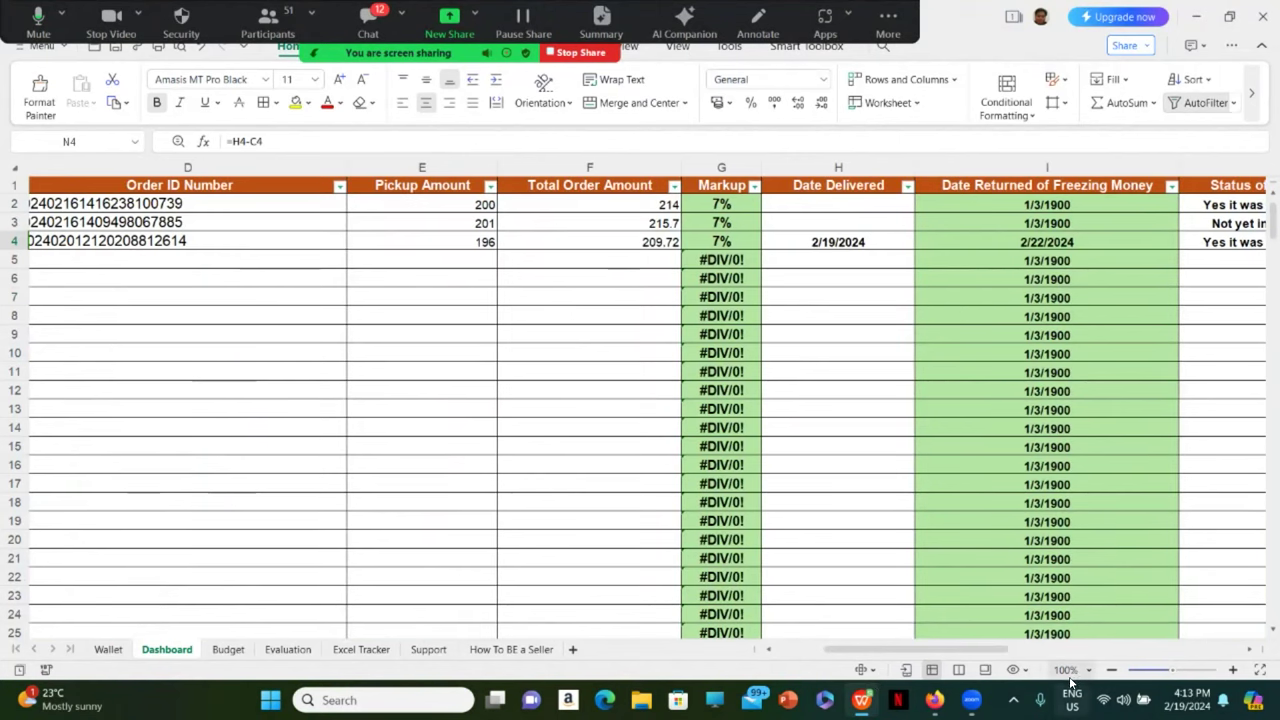
left_click_drag(1023, 649, 1165, 642)
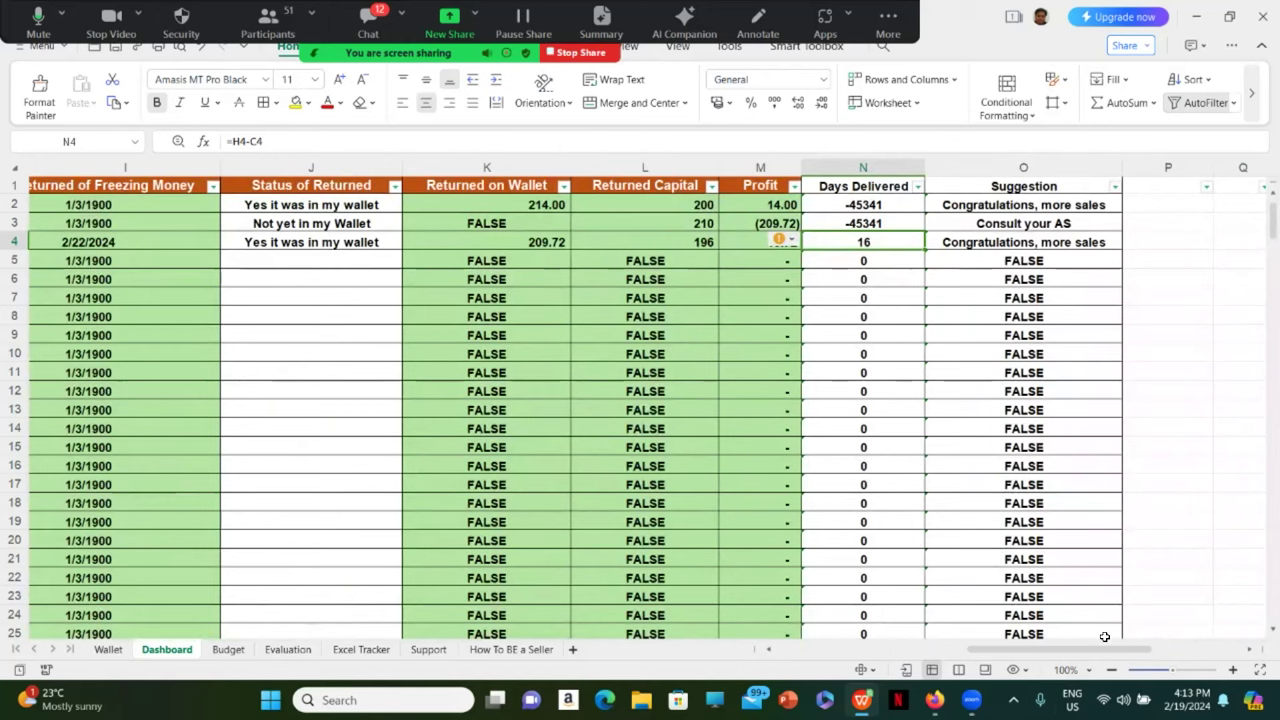
left_click_drag(1108, 656, 1051, 617)
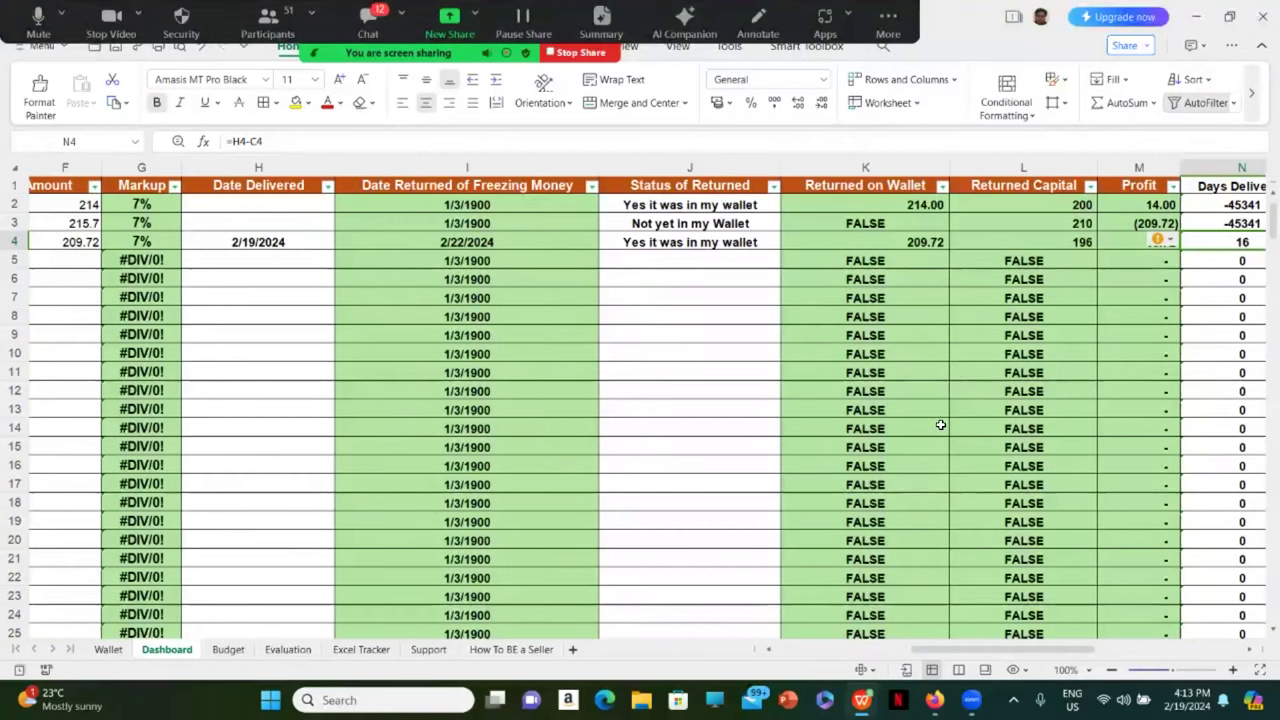
left_click_drag(1008, 654, 876, 654)
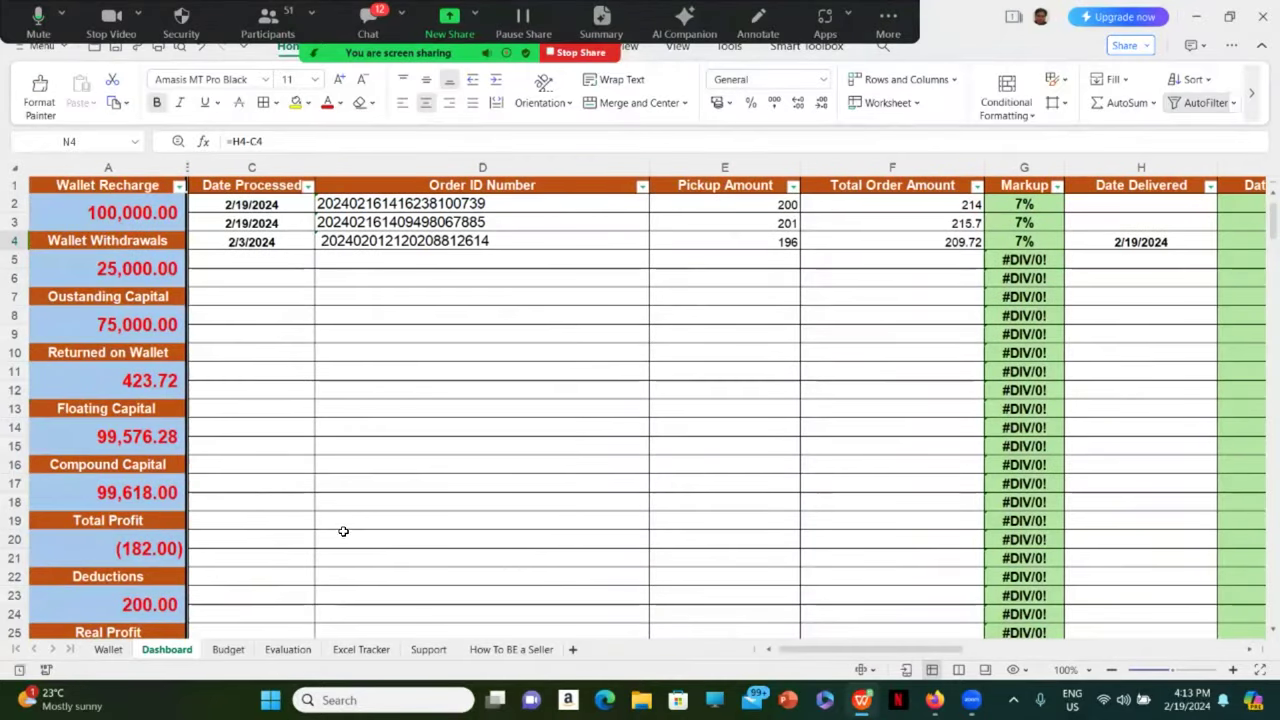
left_click(104, 650)
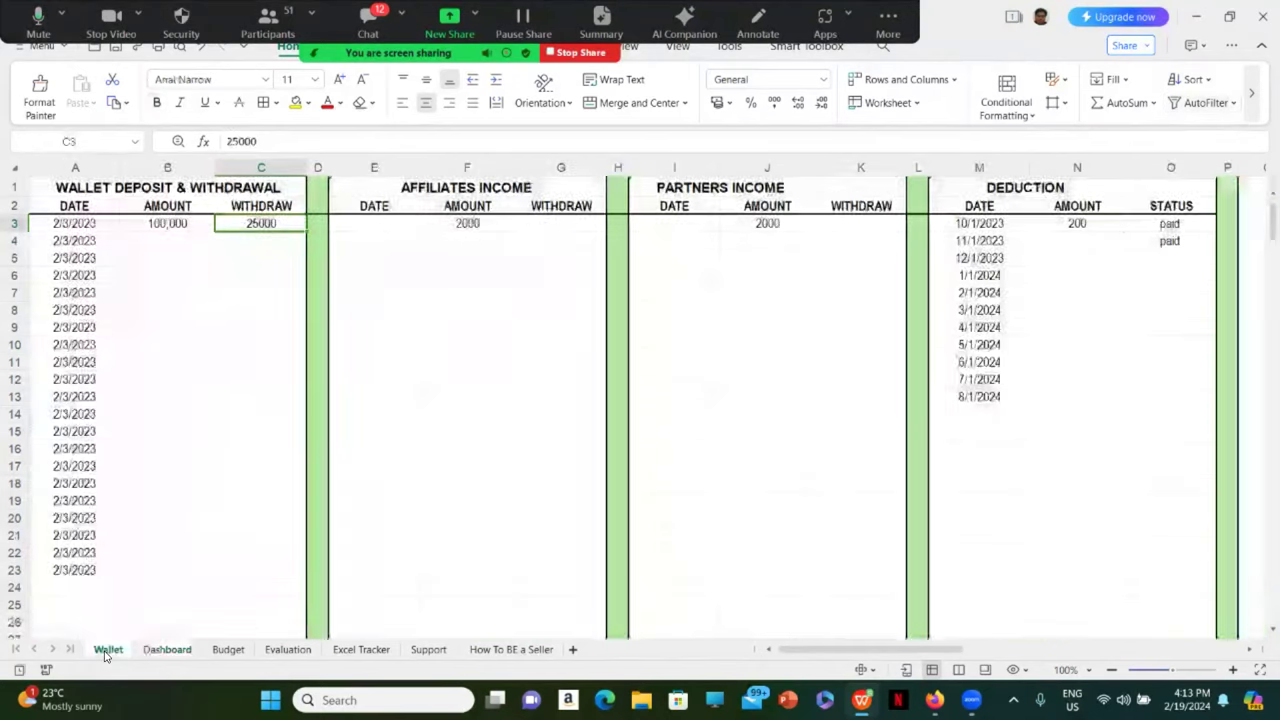
Step: Clear the withdrawal amount in cell C3 of the Wallet sheet
left_click(180, 225)
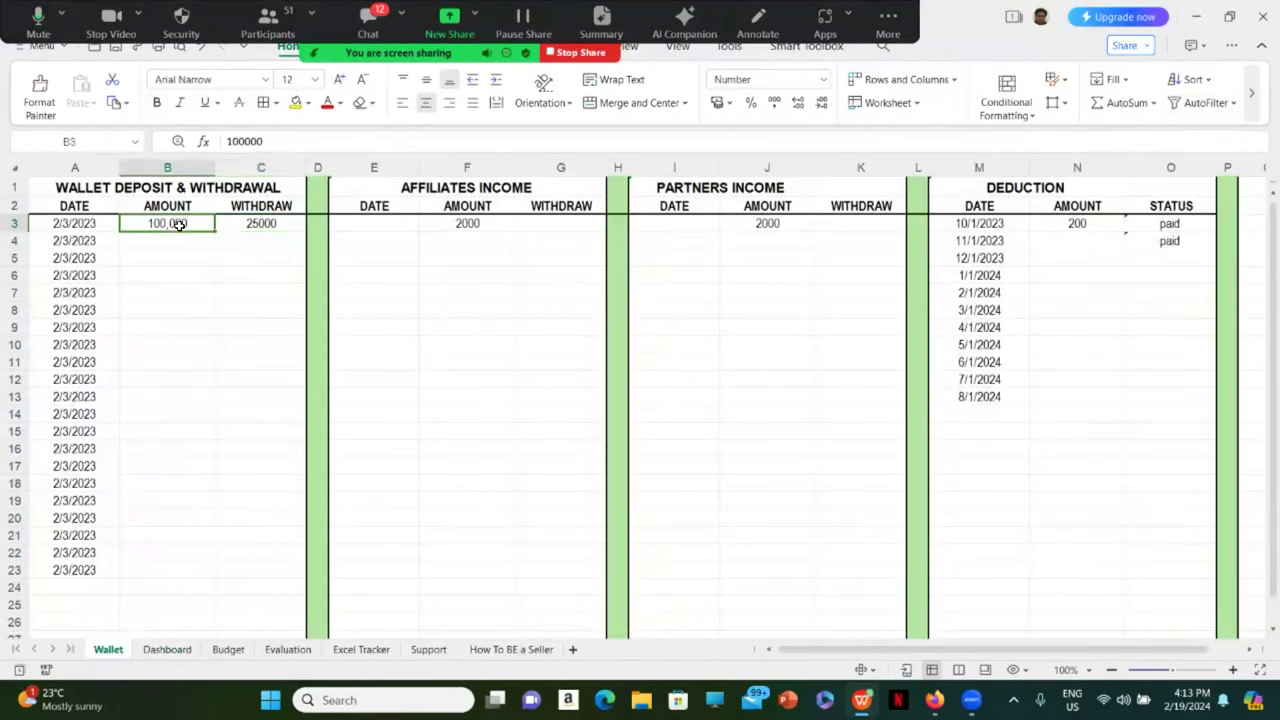
left_click(249, 222)
key("Delete")
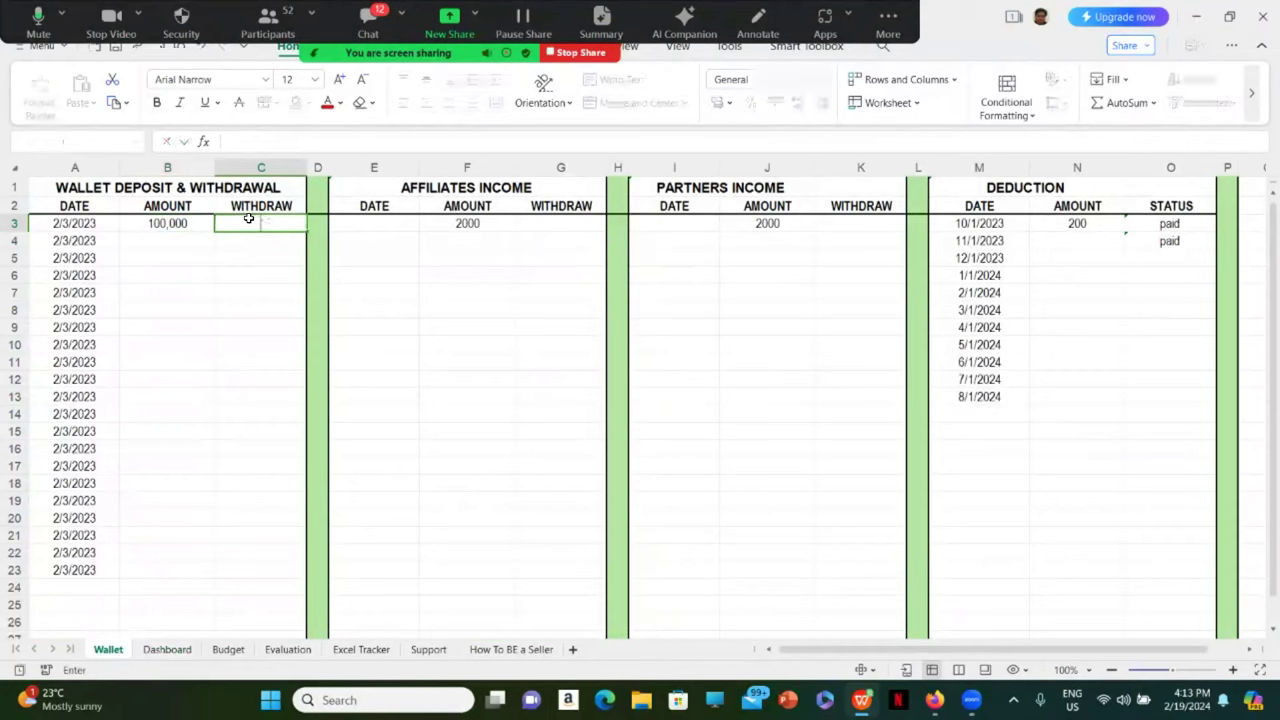
left_click(205, 290)
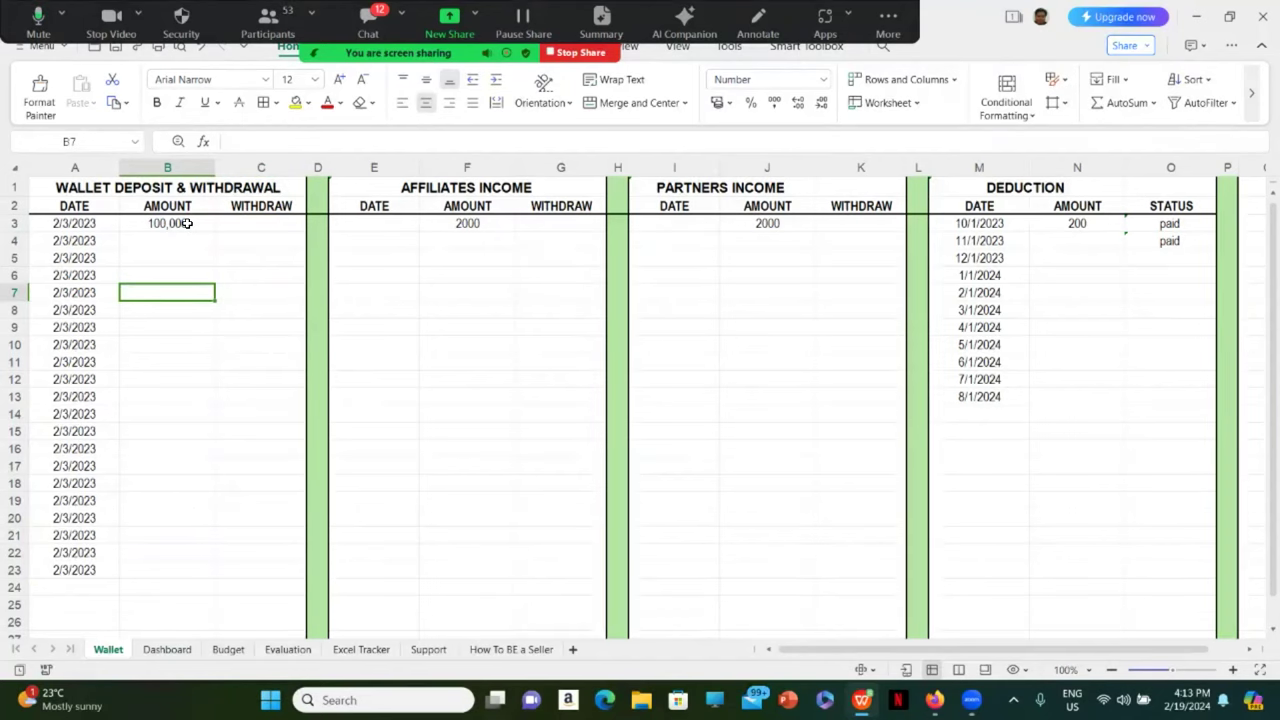
Step: Return to the Dashboard sheet and review the wallet summary from Wallet Recharge down to Real Profit
left_click(166, 650)
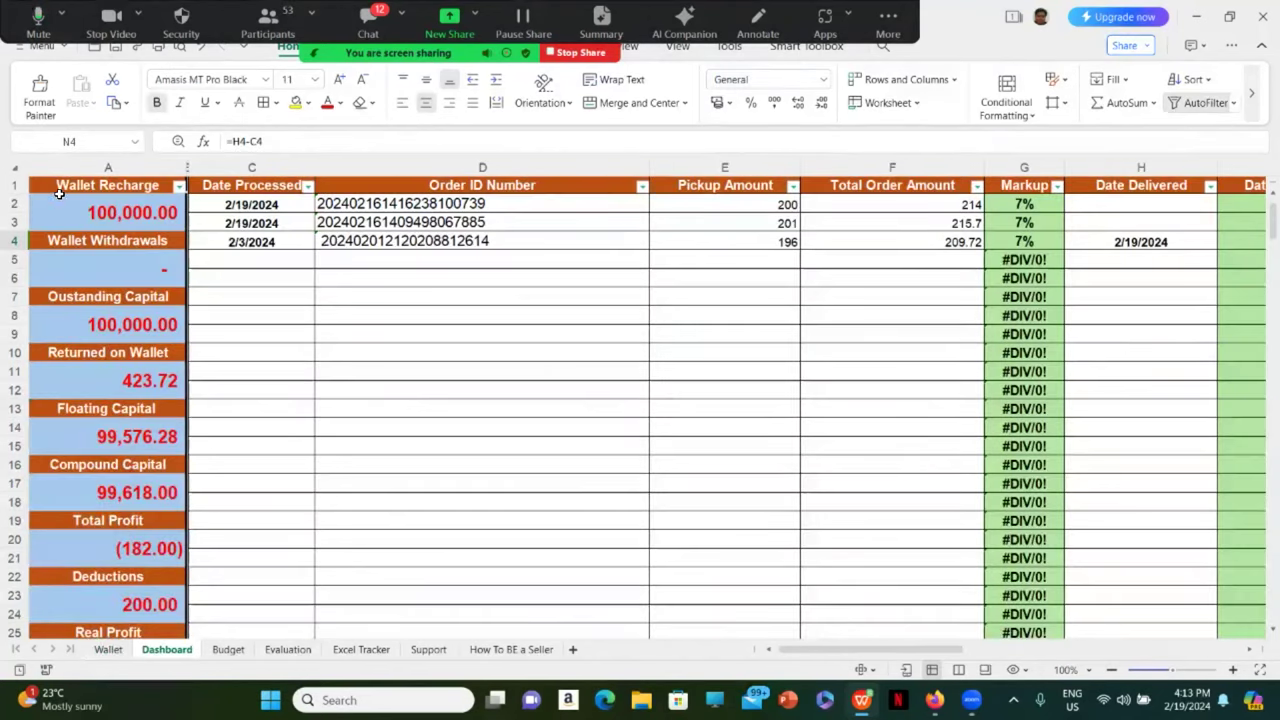
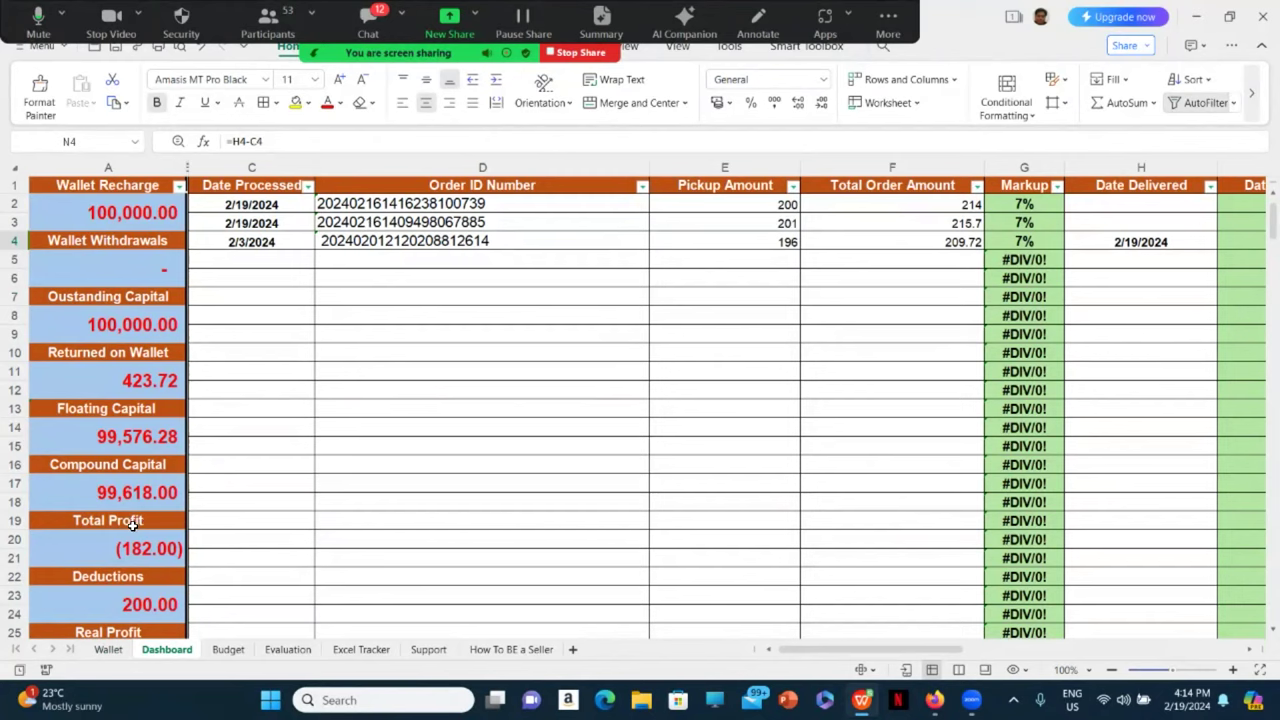
scroll(137, 520, "down", 1)
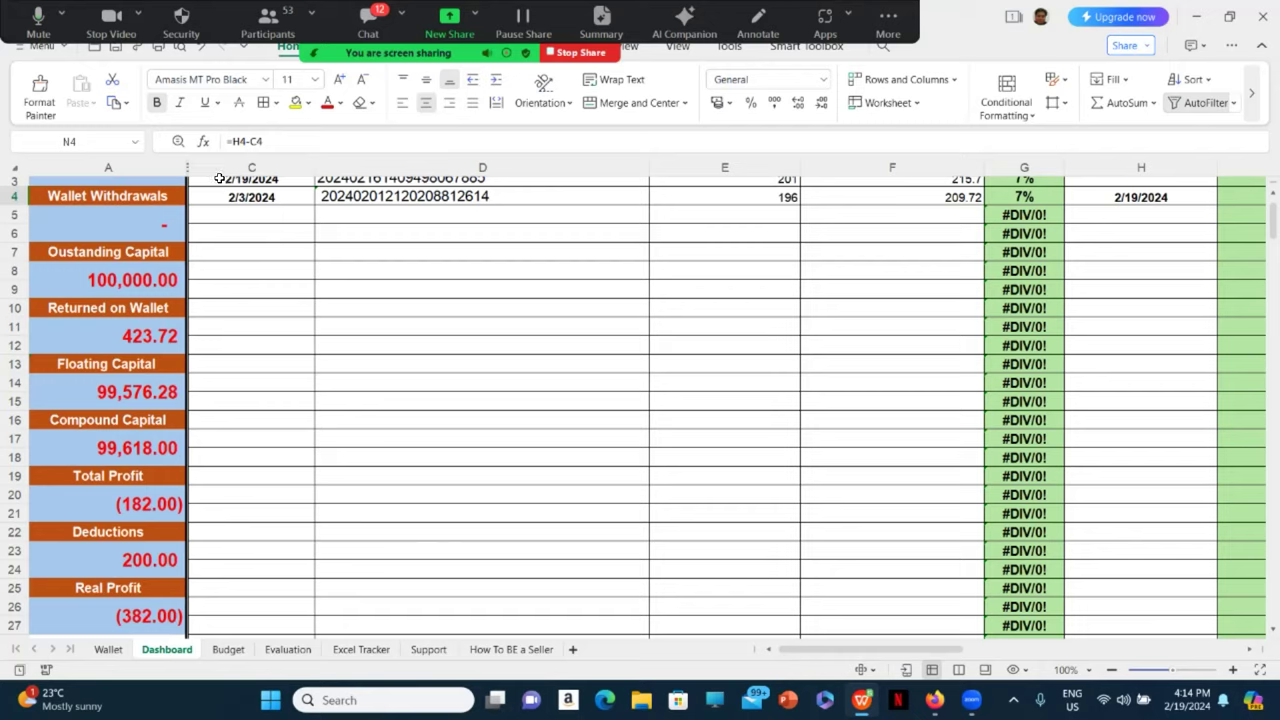
scroll(189, 248, "up", 1)
scroll(188, 250, "down", 2)
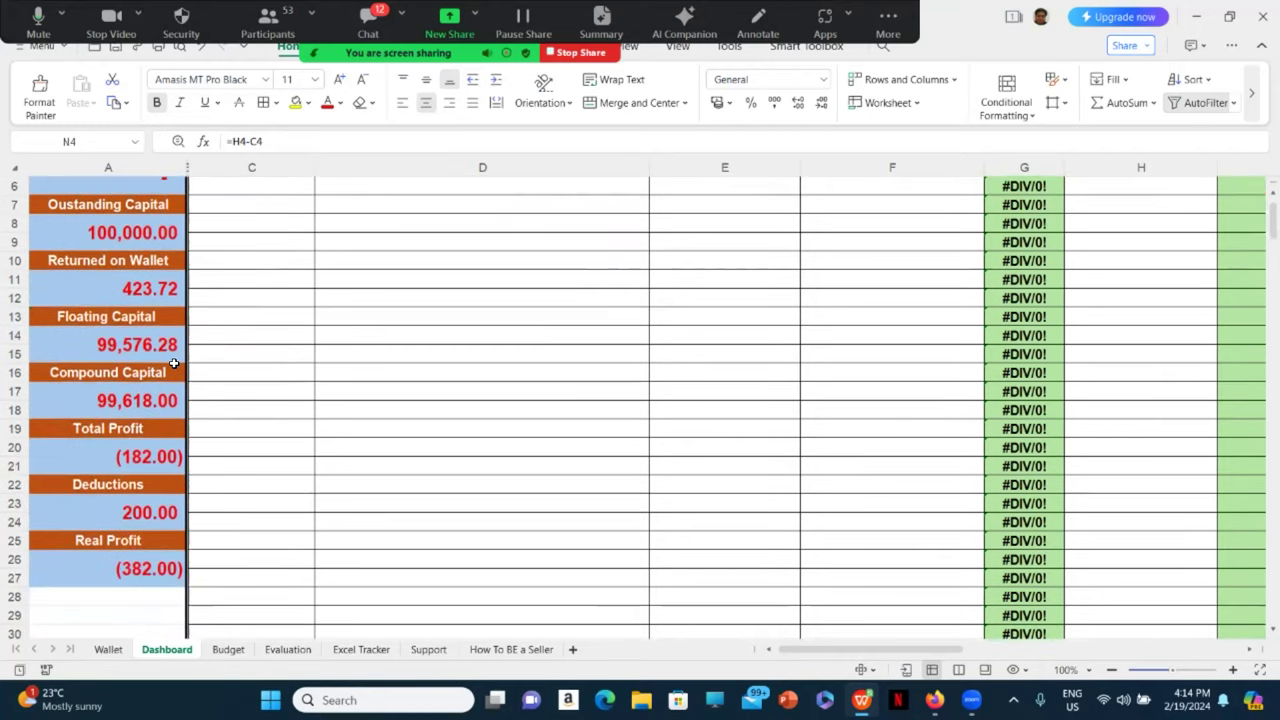
scroll(174, 363, "up", 2)
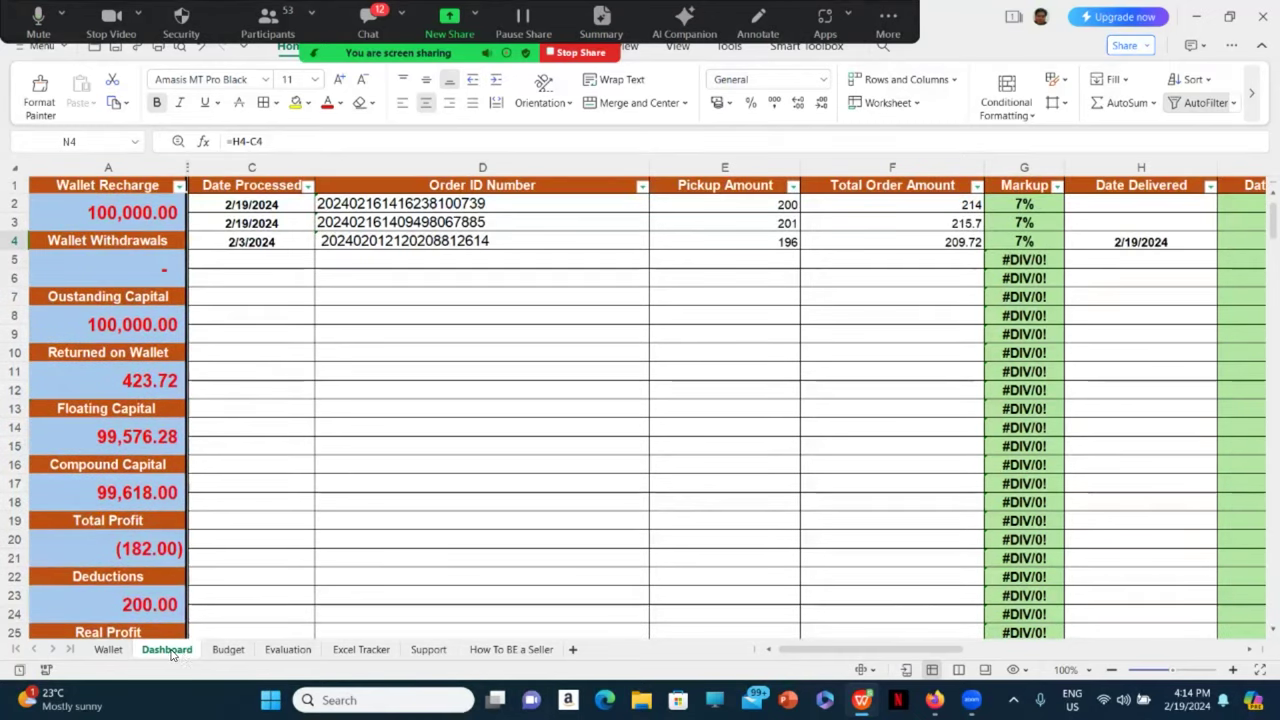
Step: Examine the Budget sheet's spending, mark-up and calendar-day tables, with a brief look at the Evaluation sheet
left_click(228, 649)
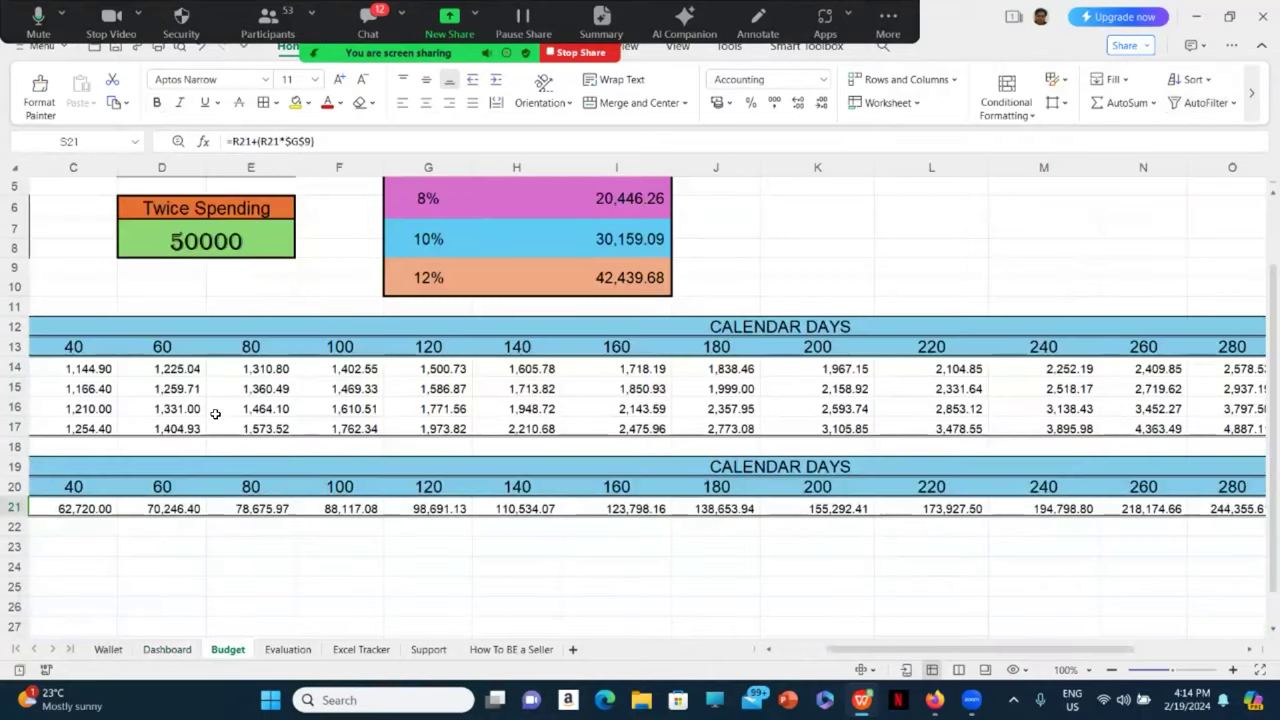
scroll(232, 315, "up", 2)
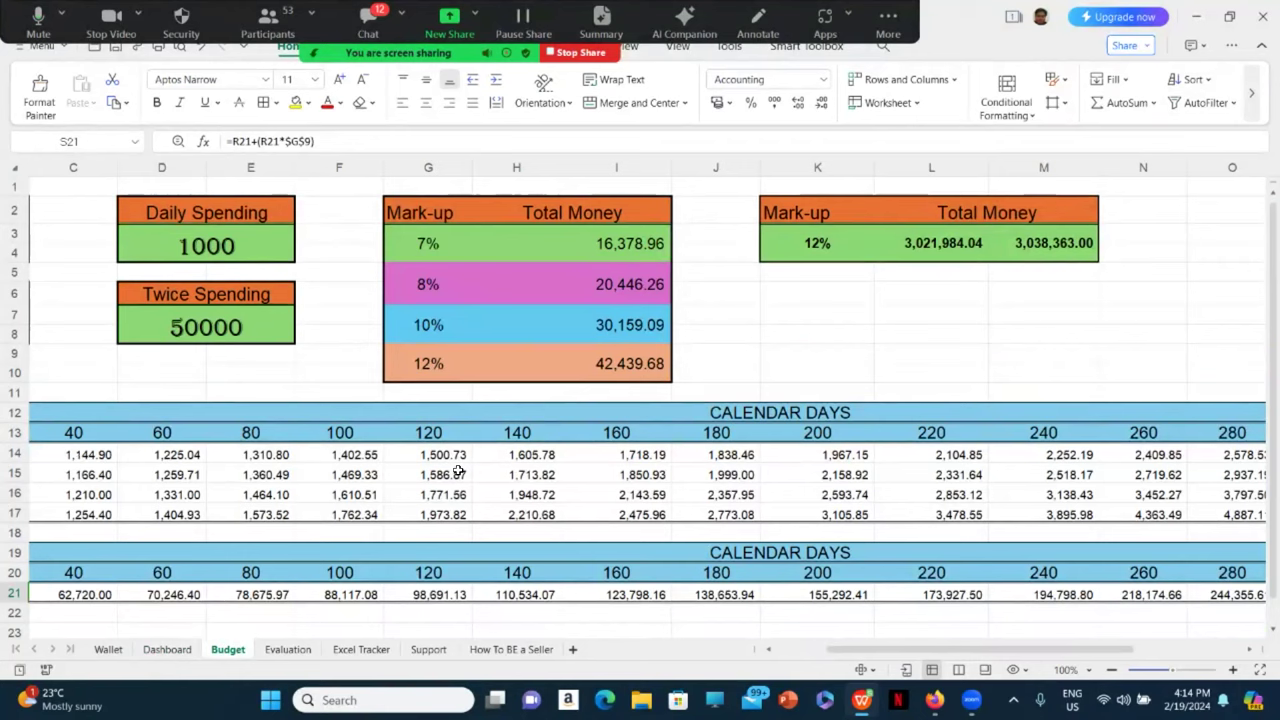
left_click(1255, 487)
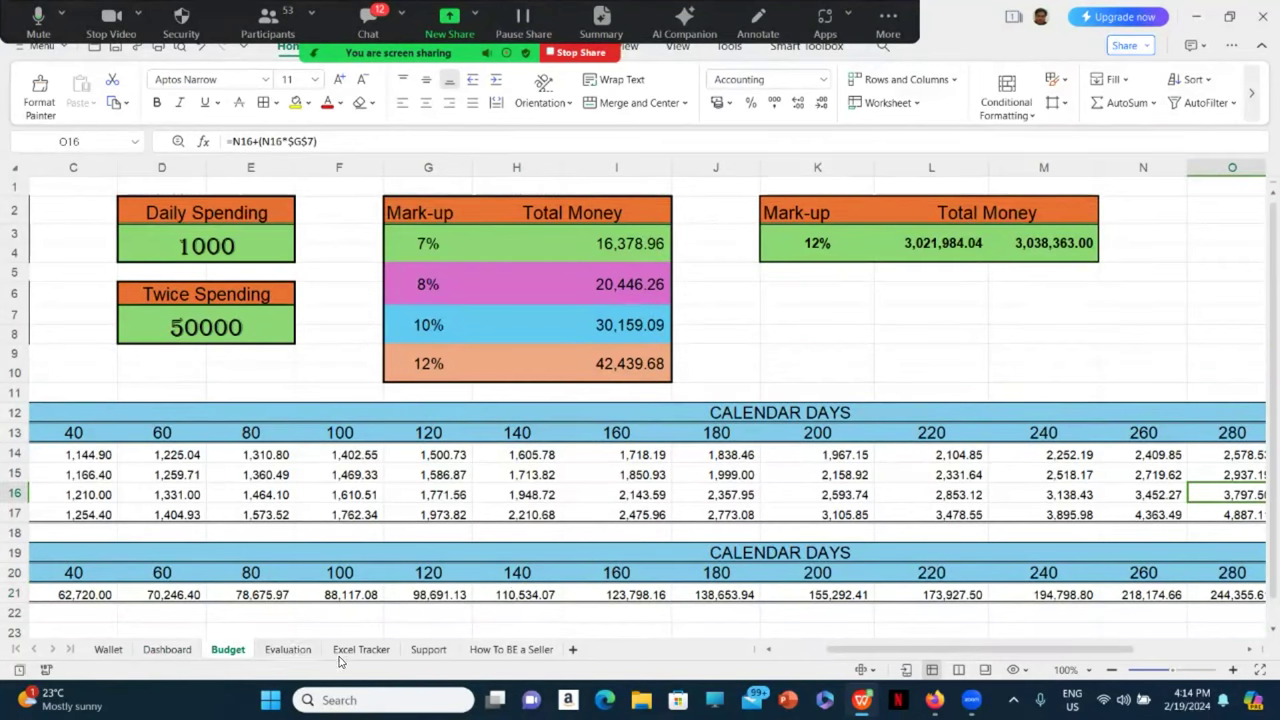
left_click(296, 651)
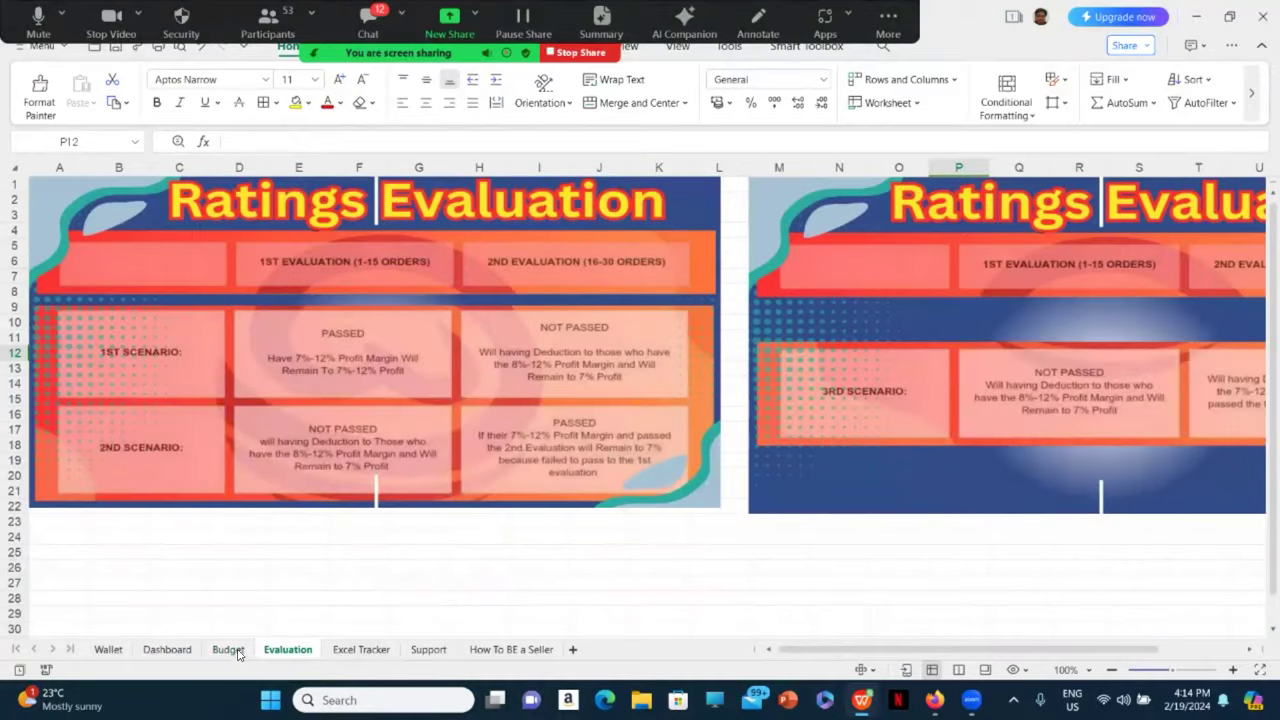
left_click(228, 650)
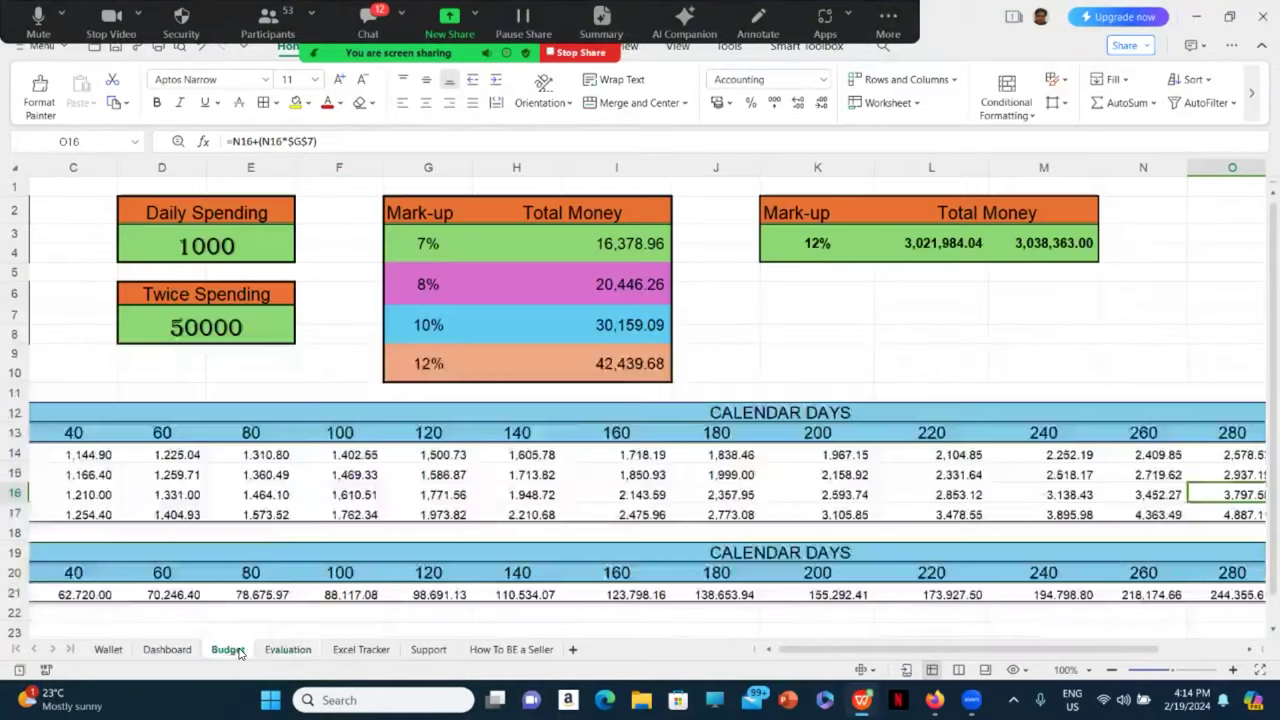
Step: Go back to the Dashboard sheet and examine the recorded order rows alongside the capital, profit and deduction figures
left_click(167, 649)
scroll(277, 415, "down", 2)
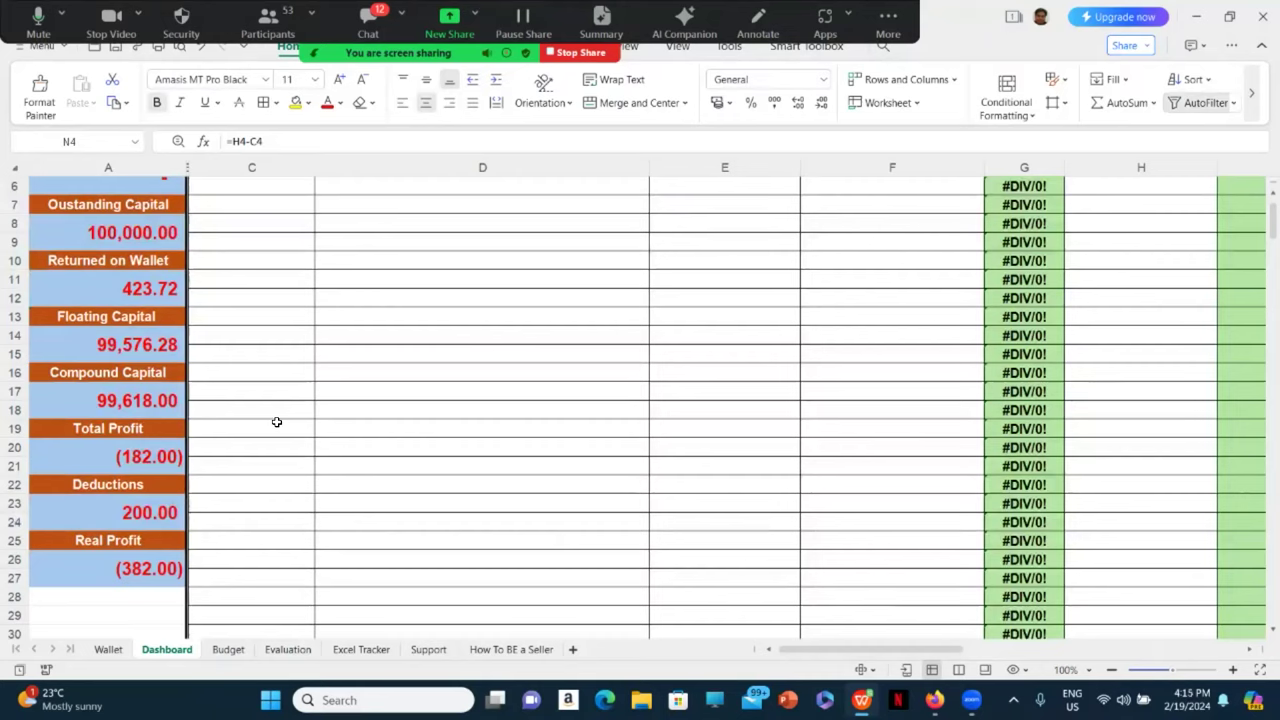
scroll(274, 423, "down", 1)
scroll(271, 220, "up", 2)
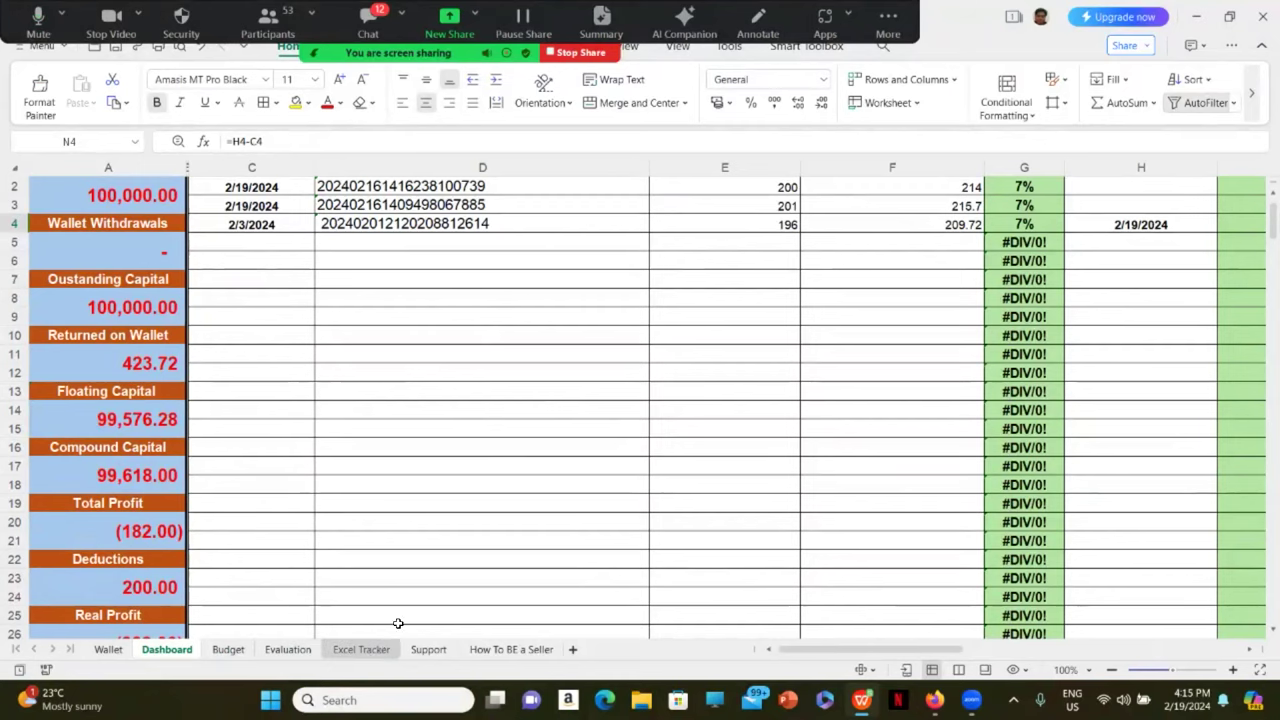
scroll(285, 250, "up", 1)
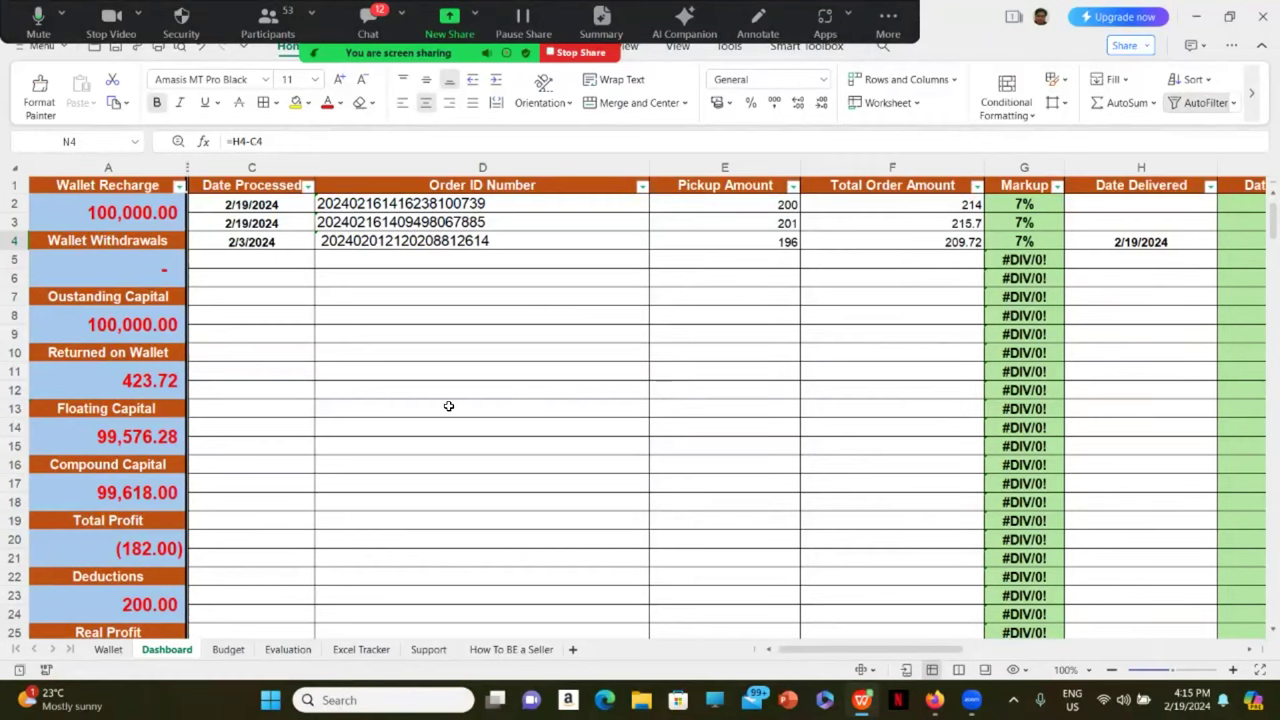
scroll(443, 411, "down", 2)
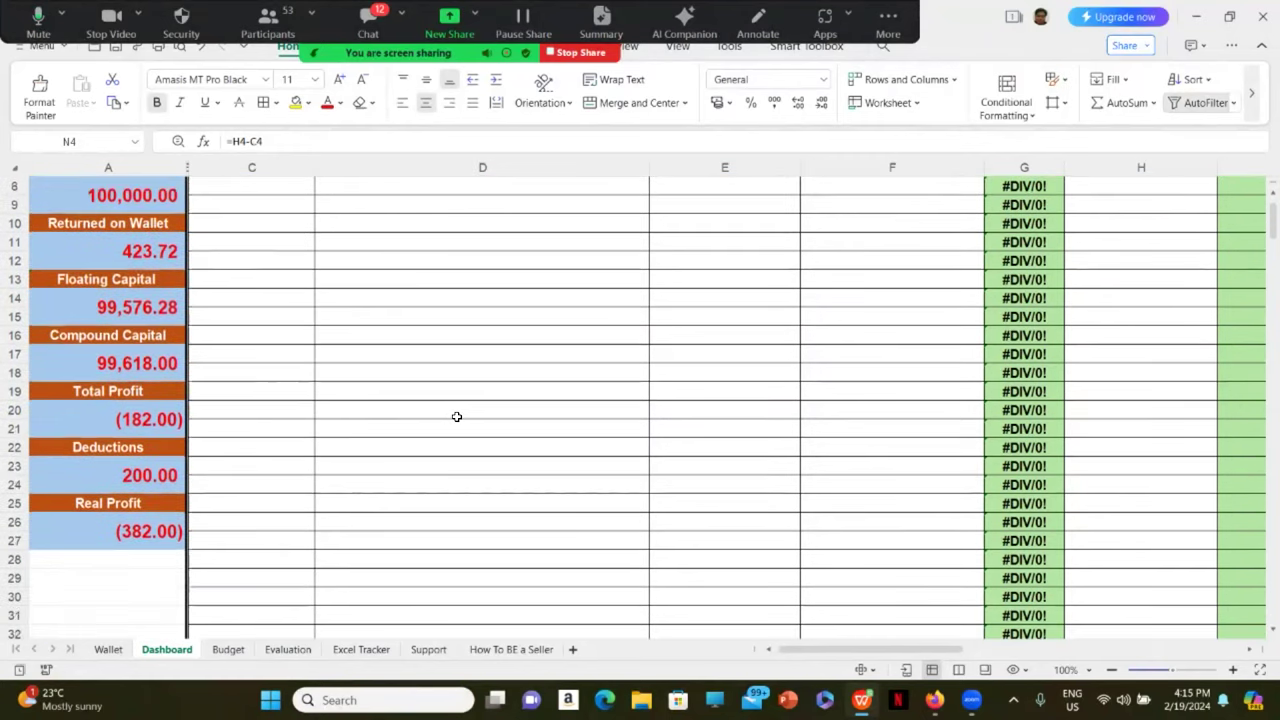
scroll(458, 416, "up", 2)
scroll(458, 416, "up", 1)
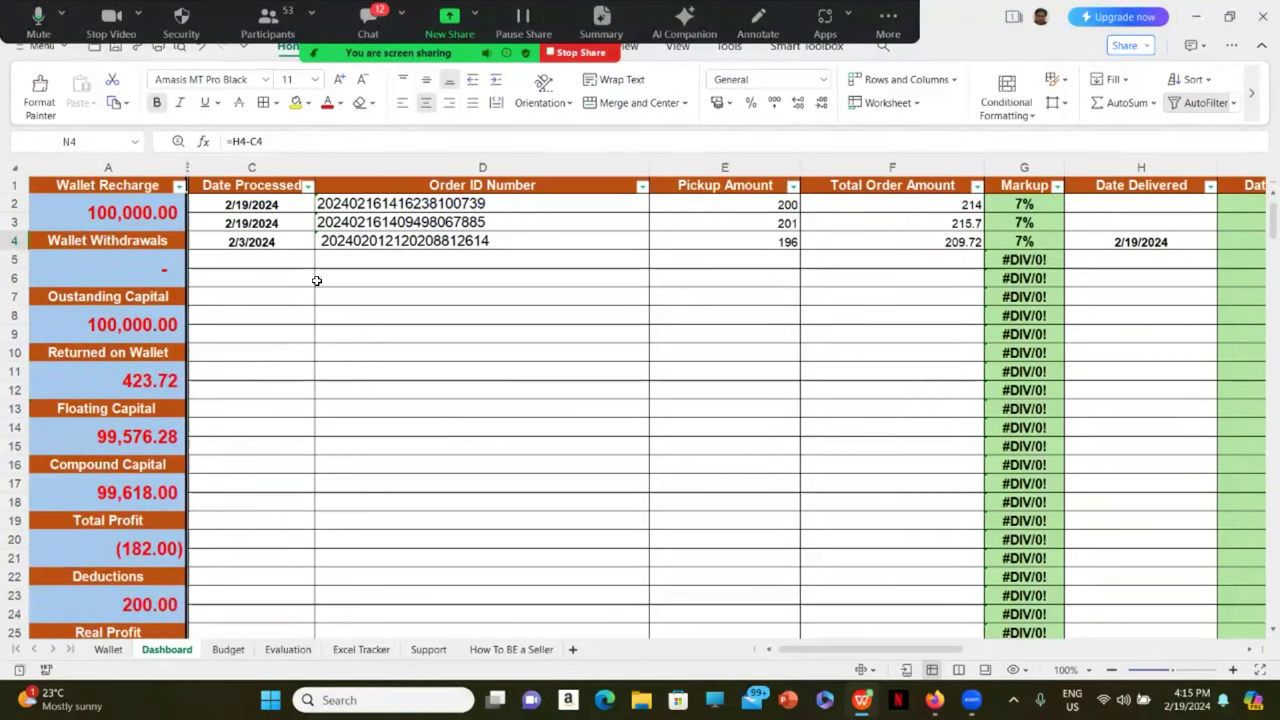
scroll(244, 264, "down", 3)
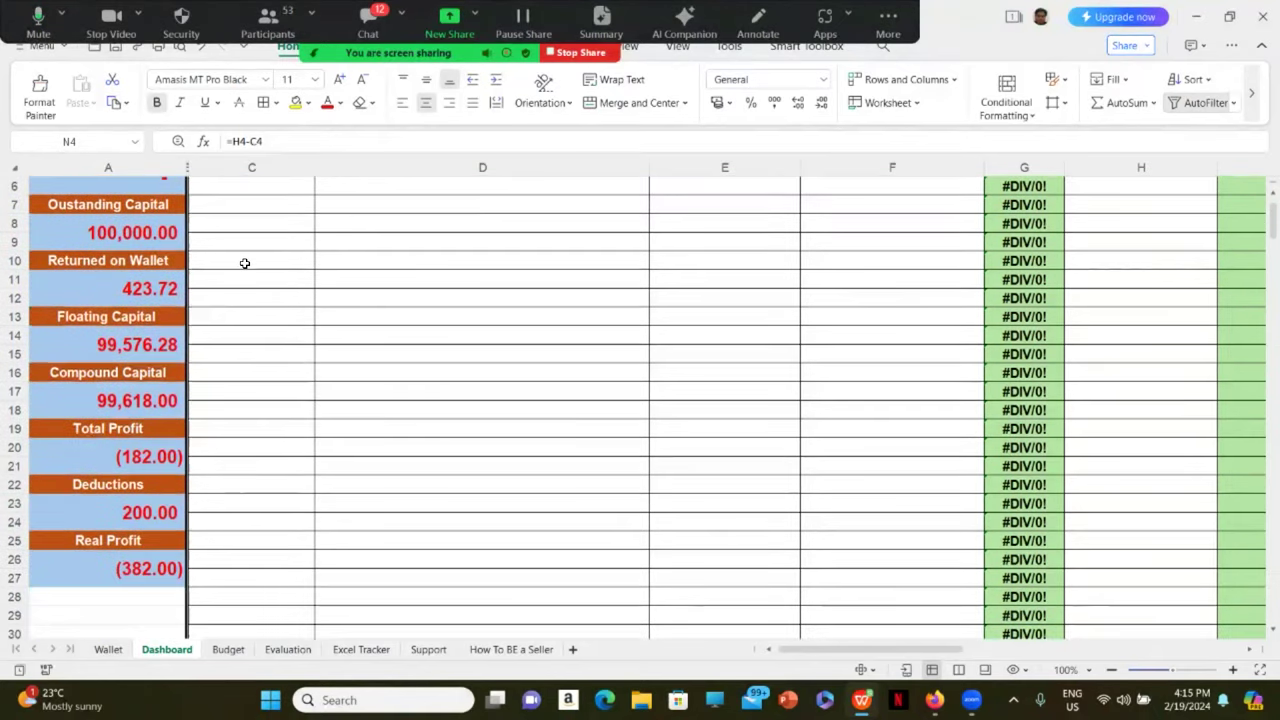
scroll(464, 528, "up", 3)
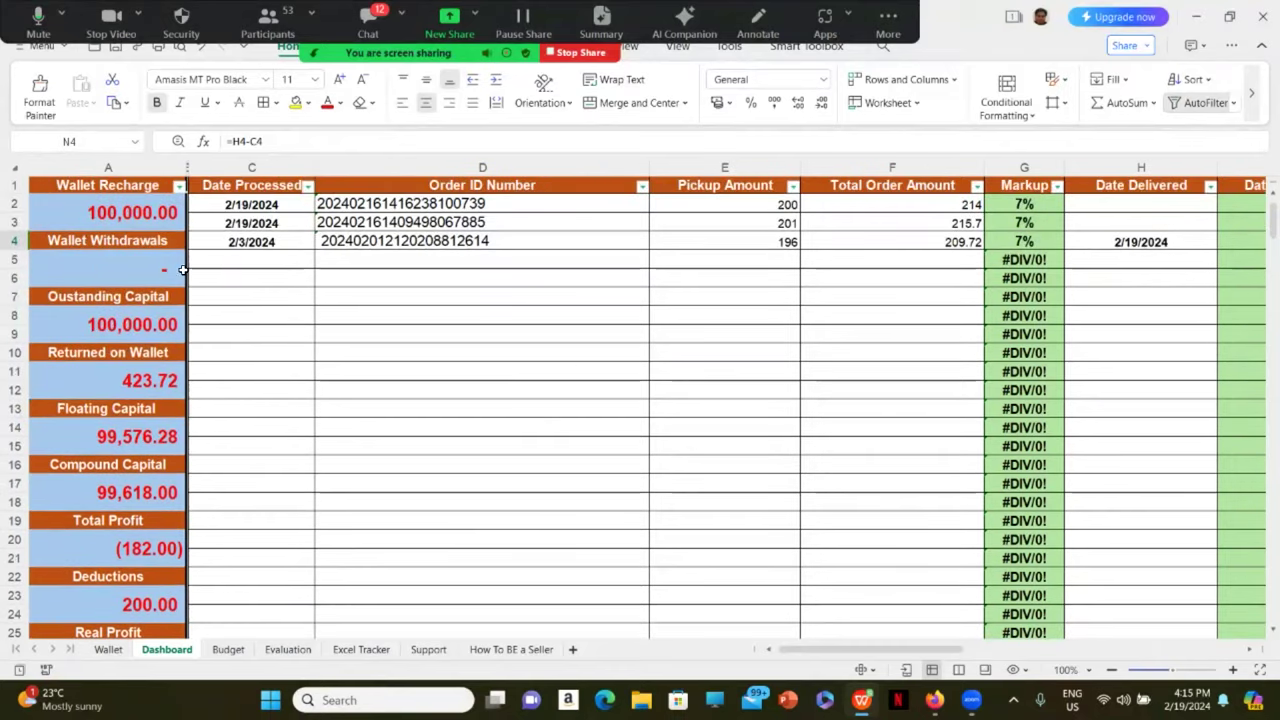
scroll(500, 273, "down", 3)
scroll(500, 273, "up", 3)
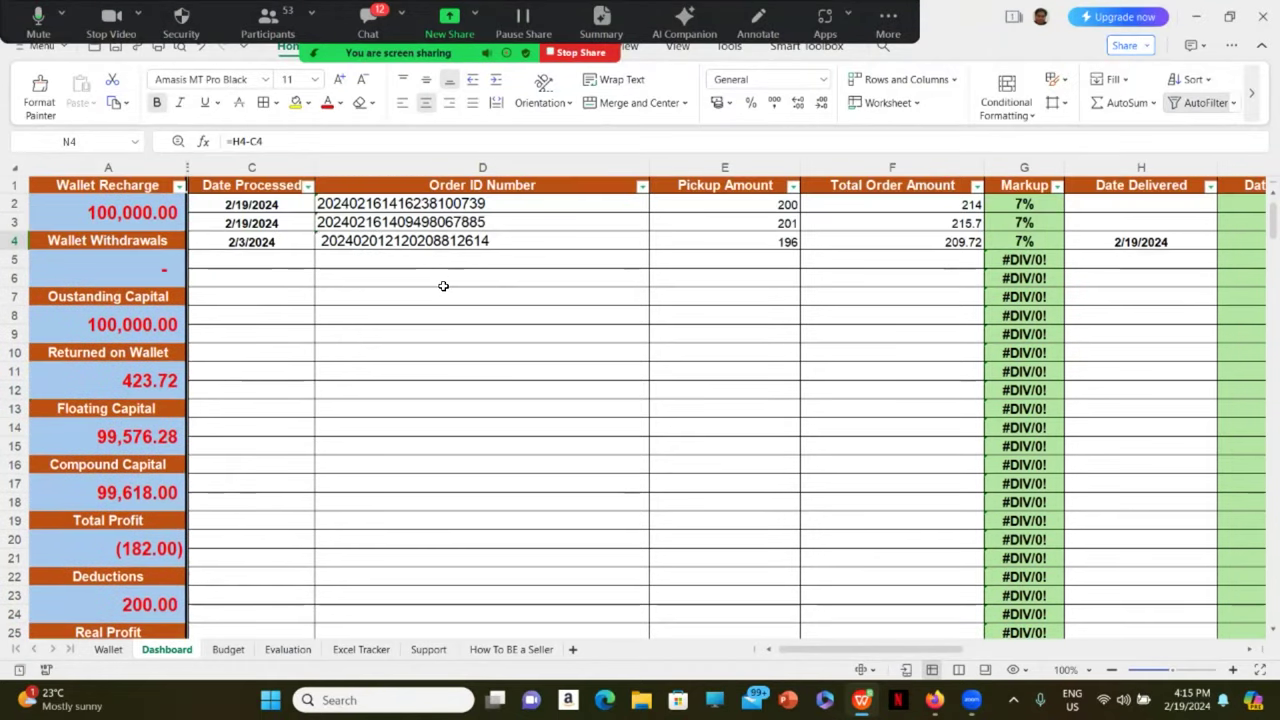
scroll(443, 286, "down", 3)
scroll(526, 310, "up", 1)
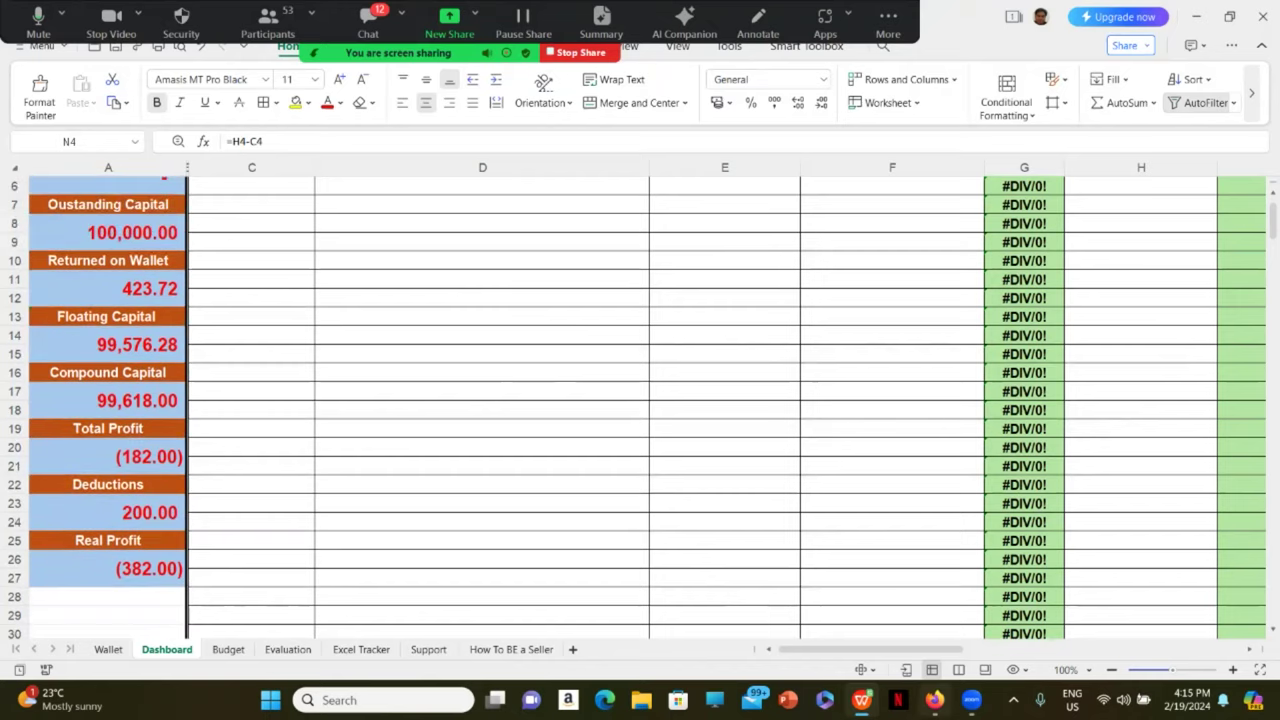
Step: Switch to Seataoo in Firefox, close the order details and bring up the seller dashboard
left_click(934, 700)
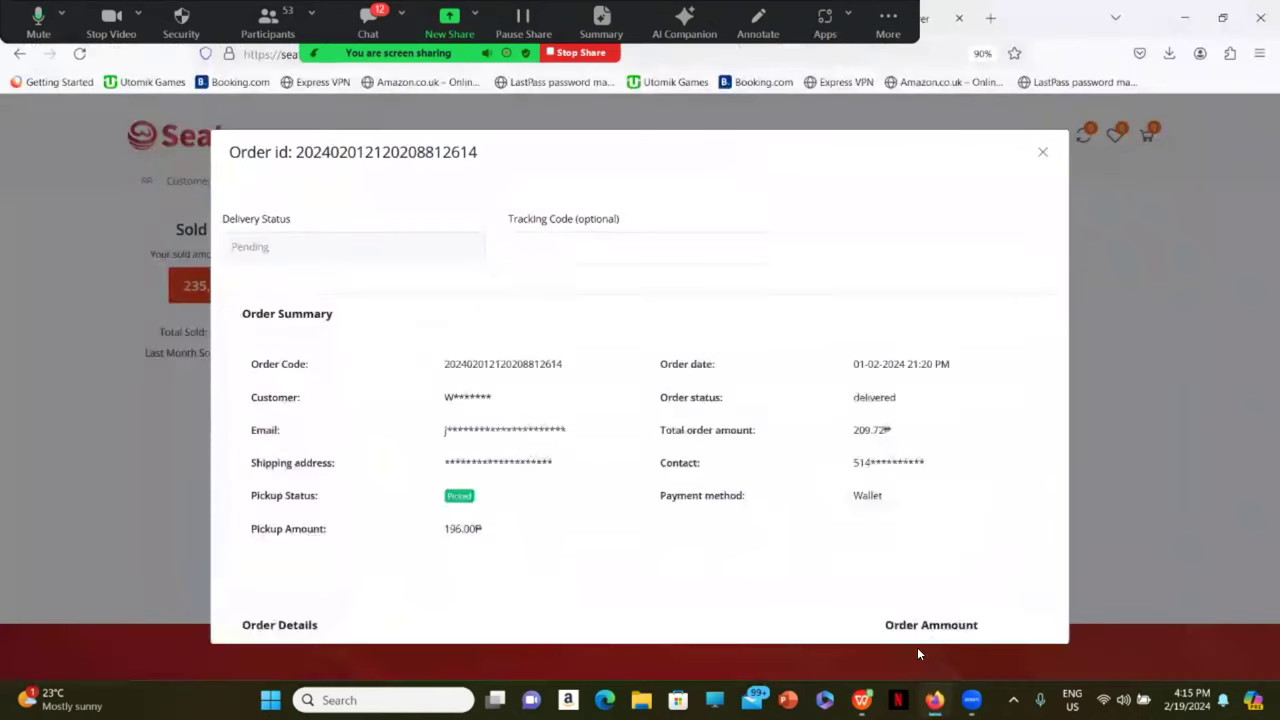
left_click(1043, 155)
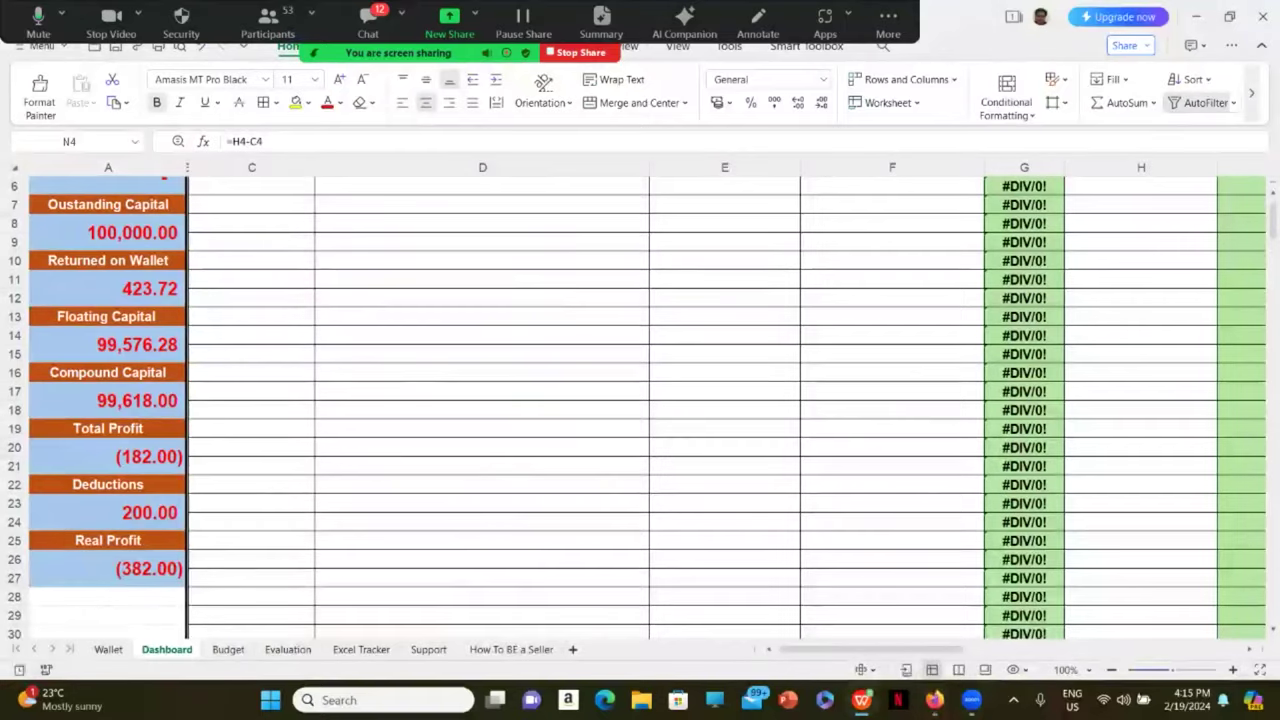
left_click(934, 700)
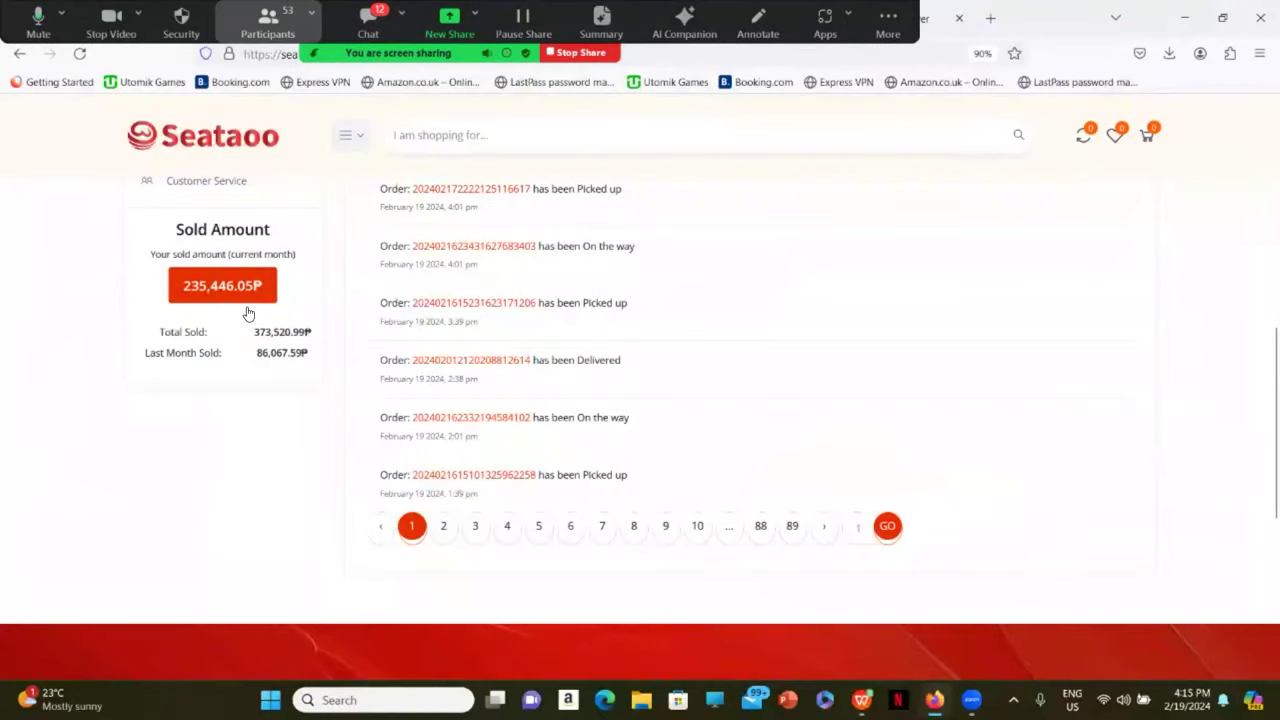
scroll(400, 345, "up", 2)
scroll(1100, 200, "up", 5)
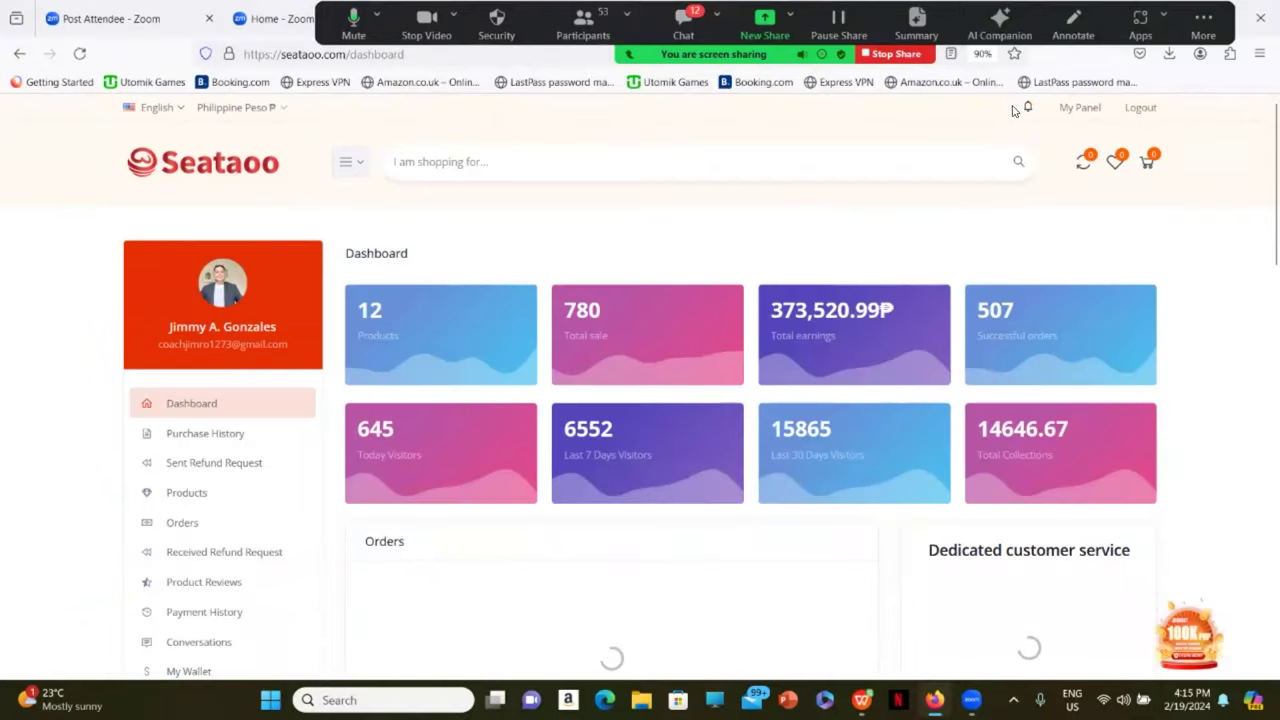
Step: Open the full list of Seataoo notifications and check the order status updates for February 19, 2024
left_click(1027, 107)
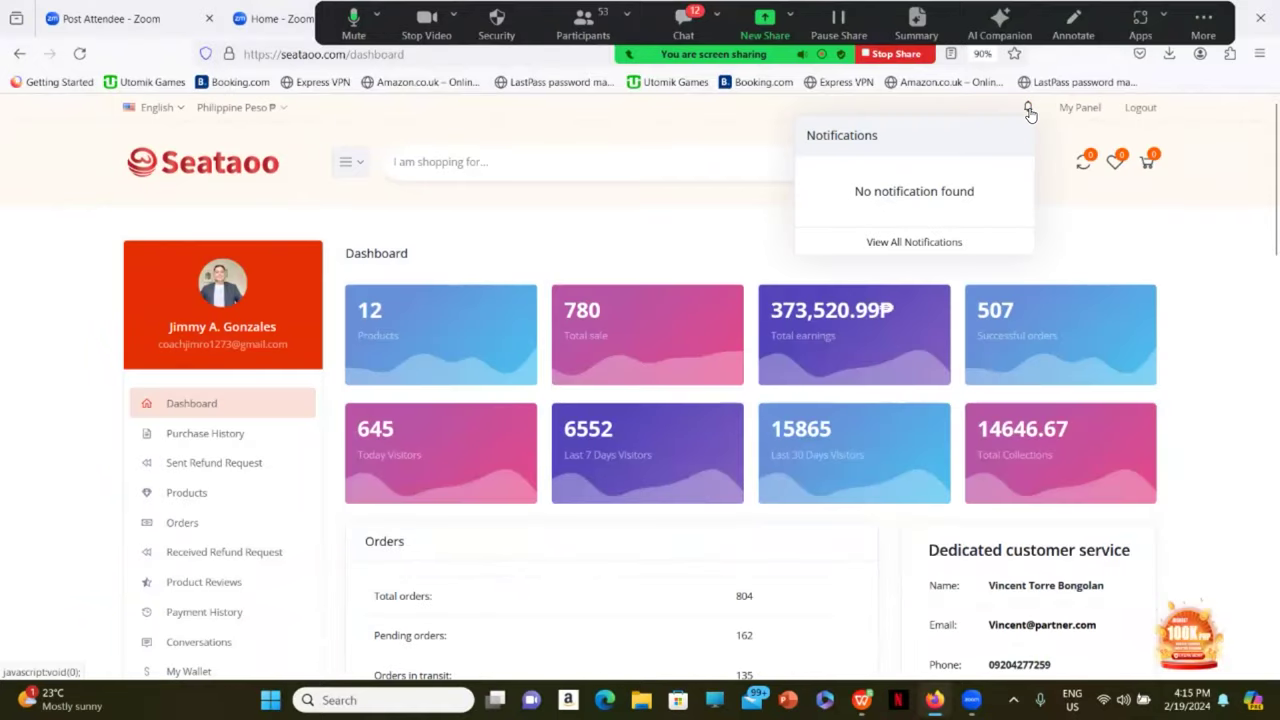
left_click(958, 244)
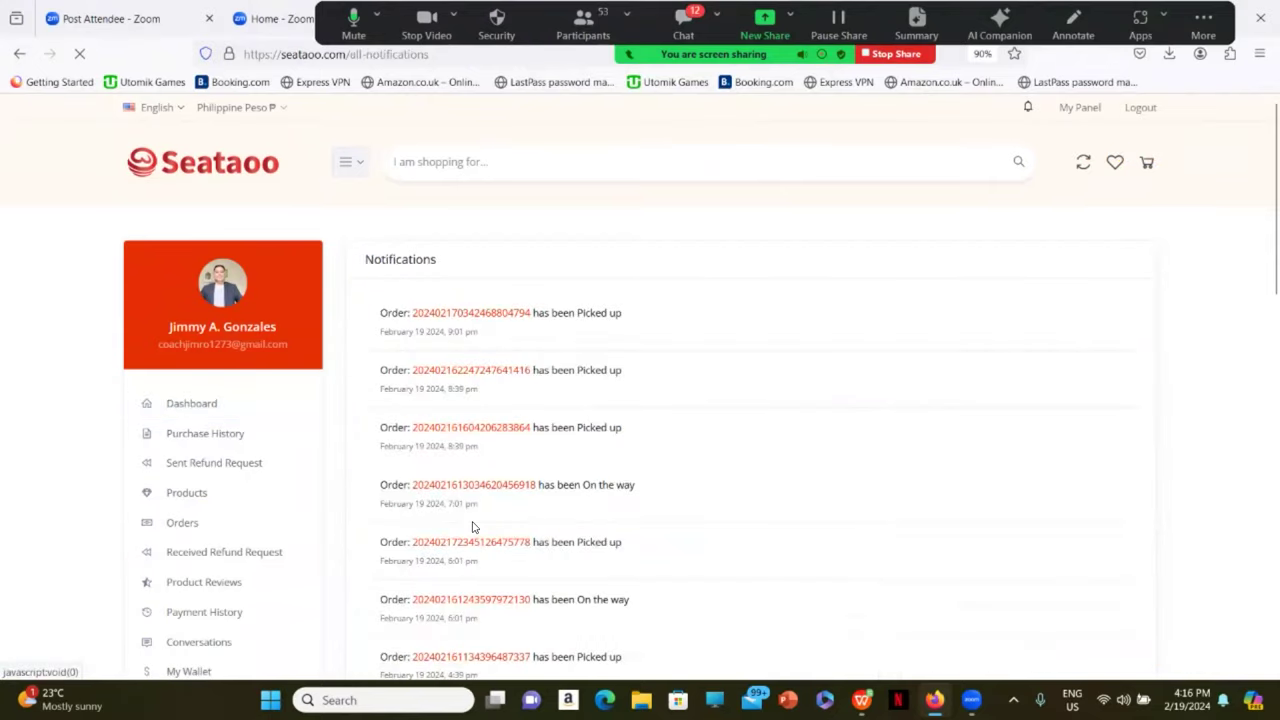
scroll(474, 527, "down", 5)
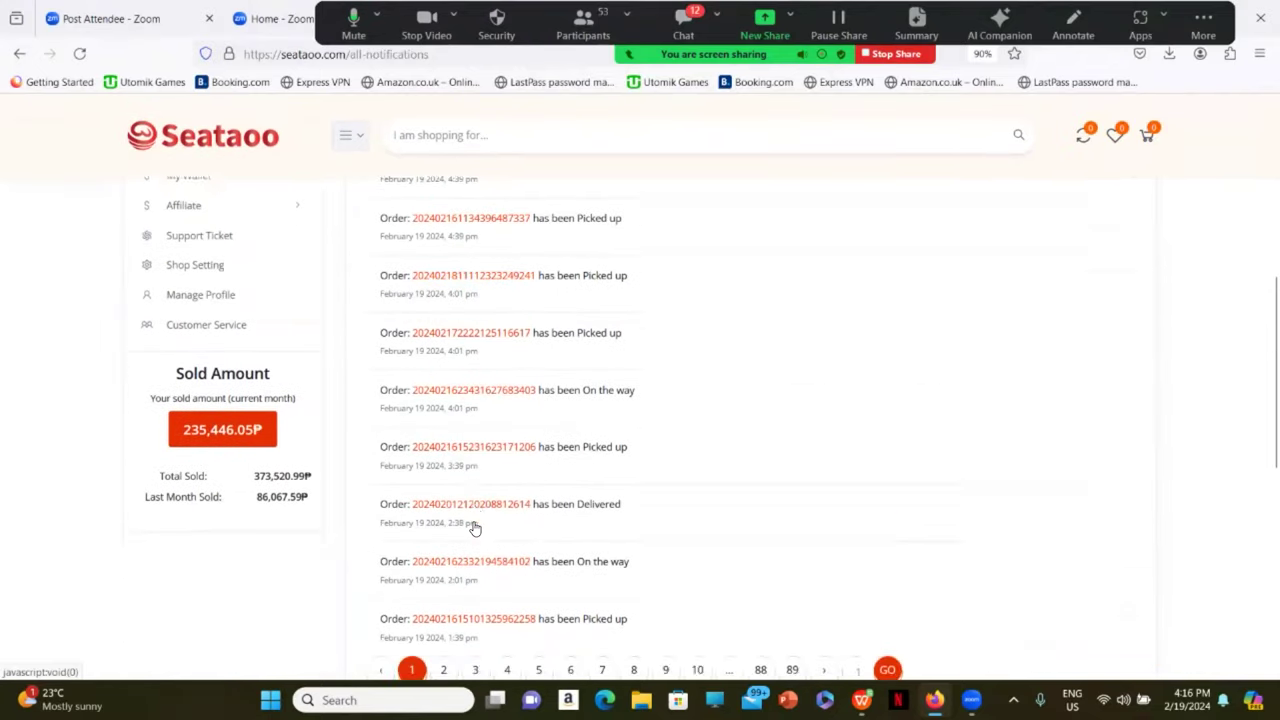
scroll(474, 527, "down", 2)
scroll(471, 457, "up", 2)
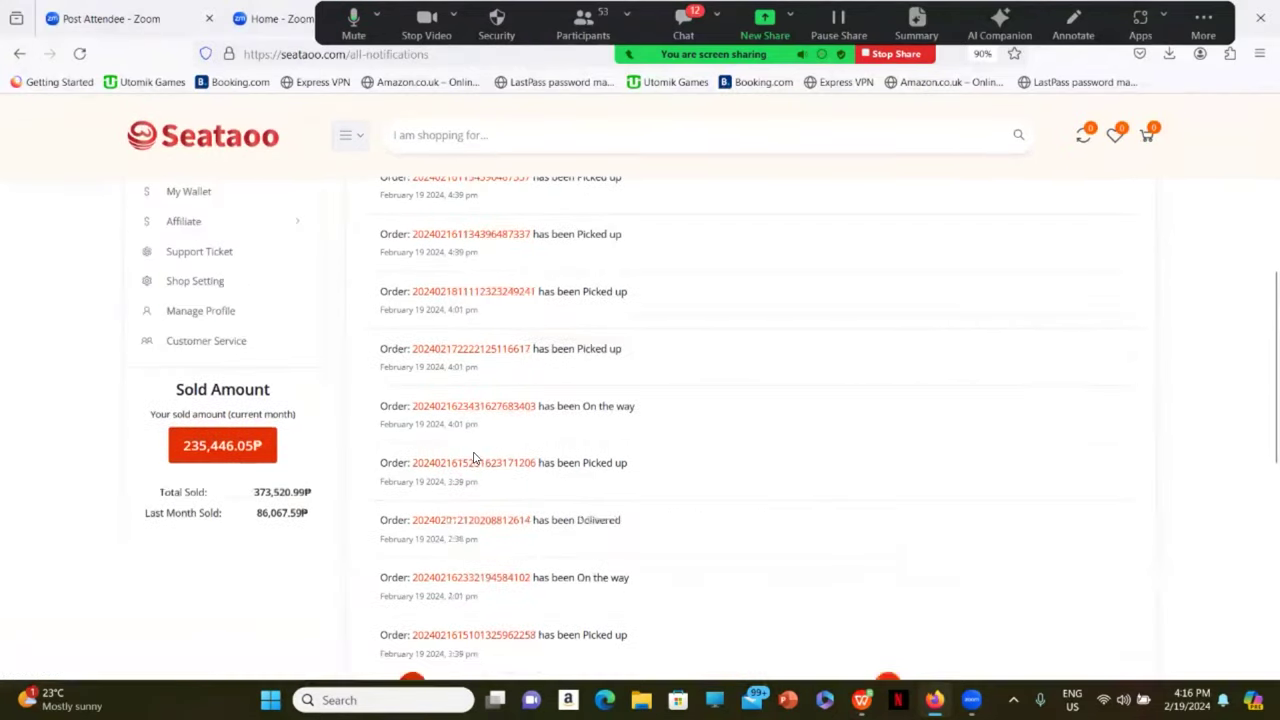
scroll(590, 424, "up", 1)
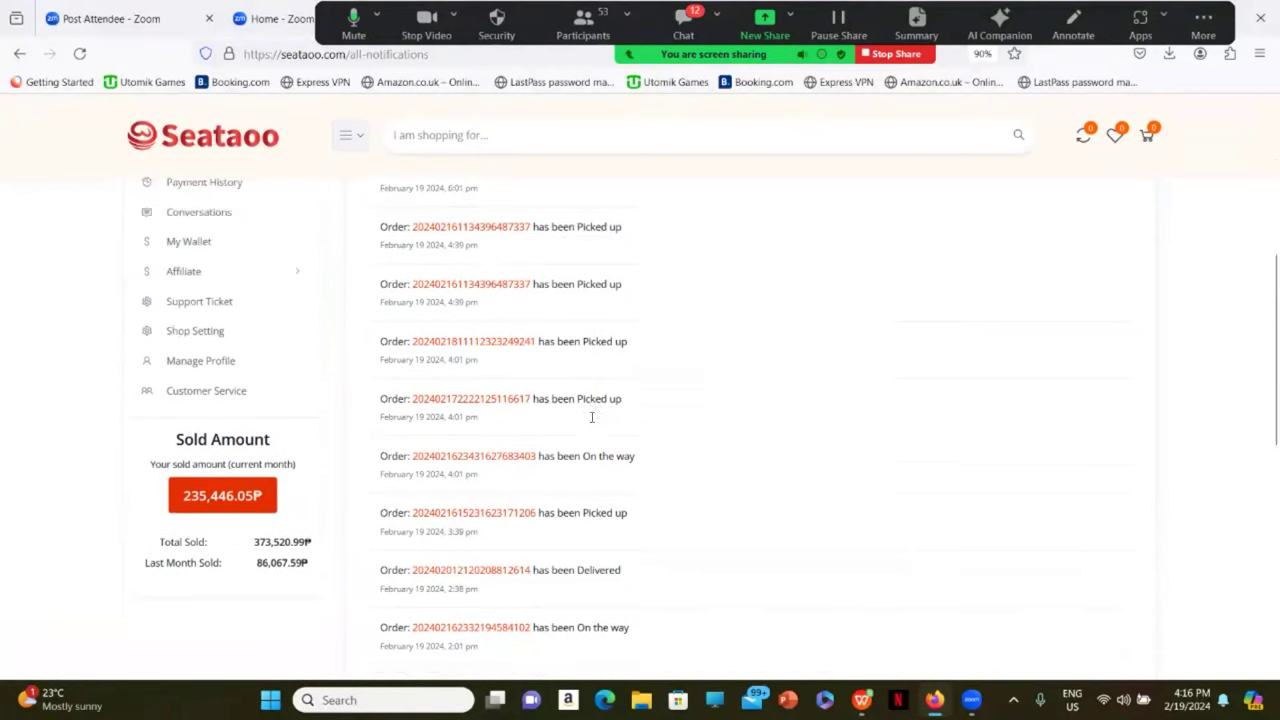
scroll(604, 392, "up", 5)
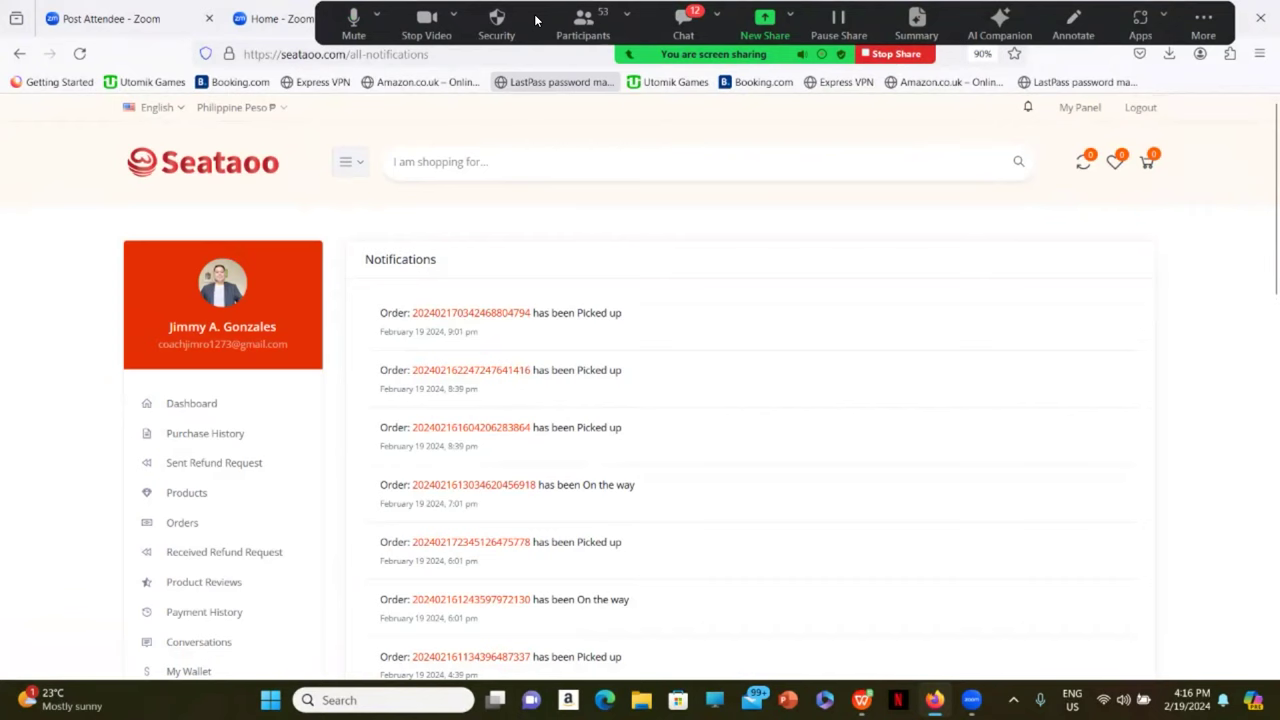
Step: Open the My Wallet page and check the freezing money, wallet balance and recharge history
scroll(546, 449, "down", 3)
scroll(528, 440, "up", 3)
scroll(460, 400, "down", 3)
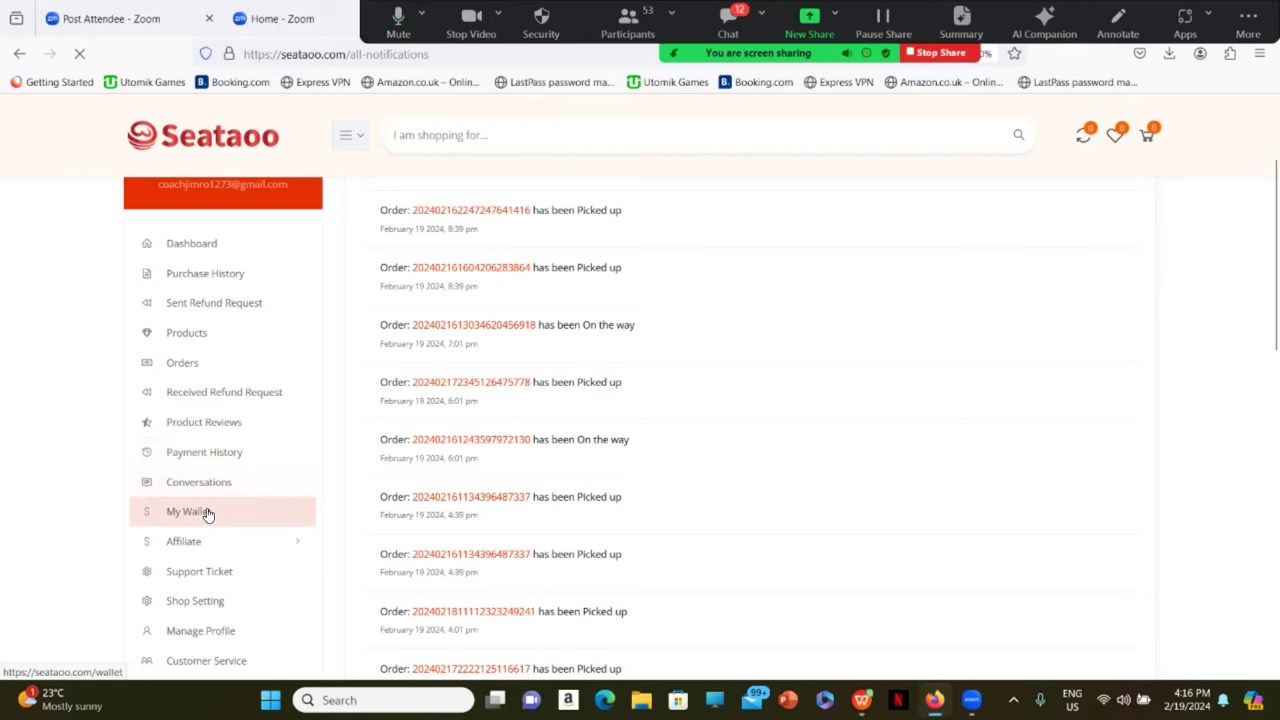
left_click(205, 512)
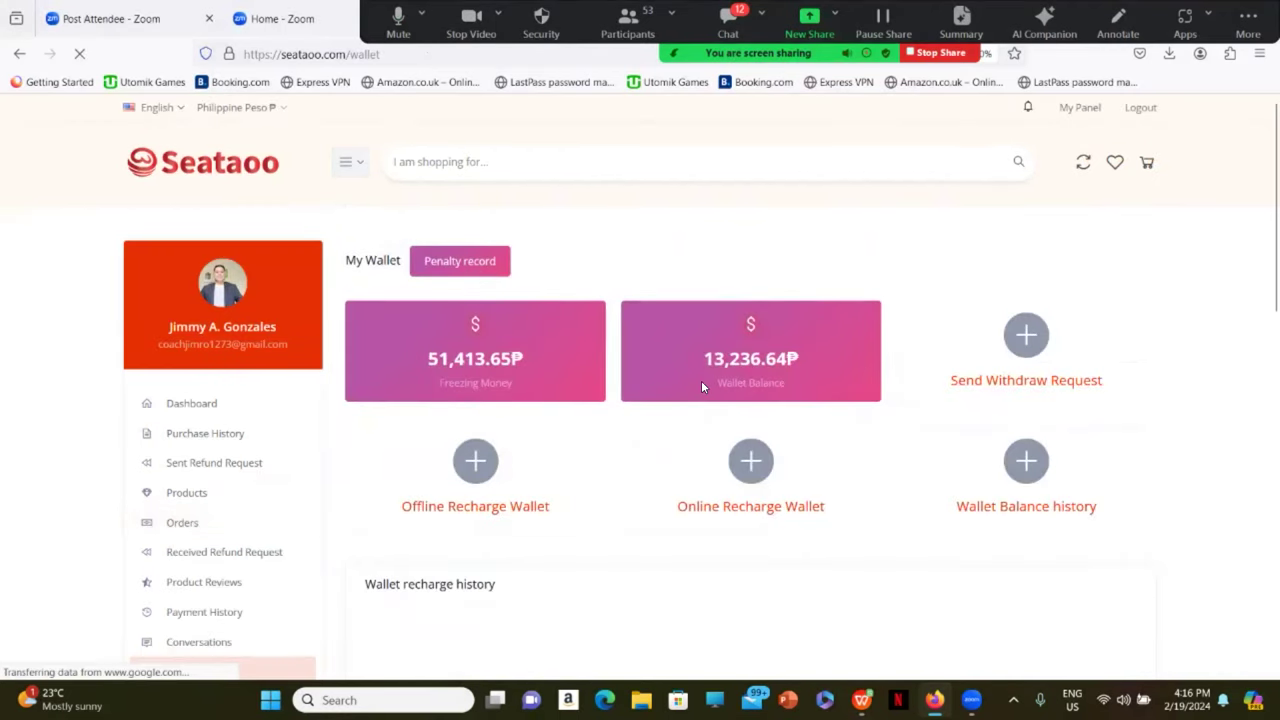
scroll(728, 380, "down", 1)
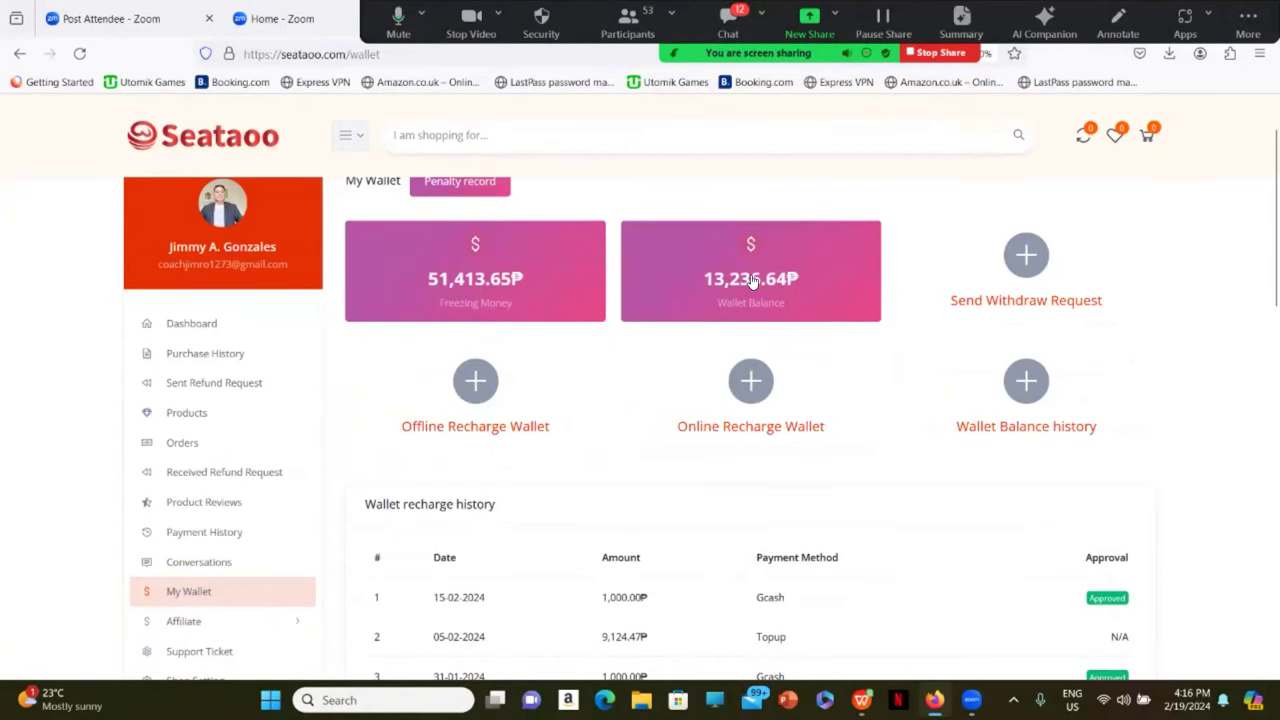
Step: Open the Wallet Balance history from My Wallet and look through the first page of transactions
scroll(755, 282, "down", 2)
scroll(760, 290, "up", 3)
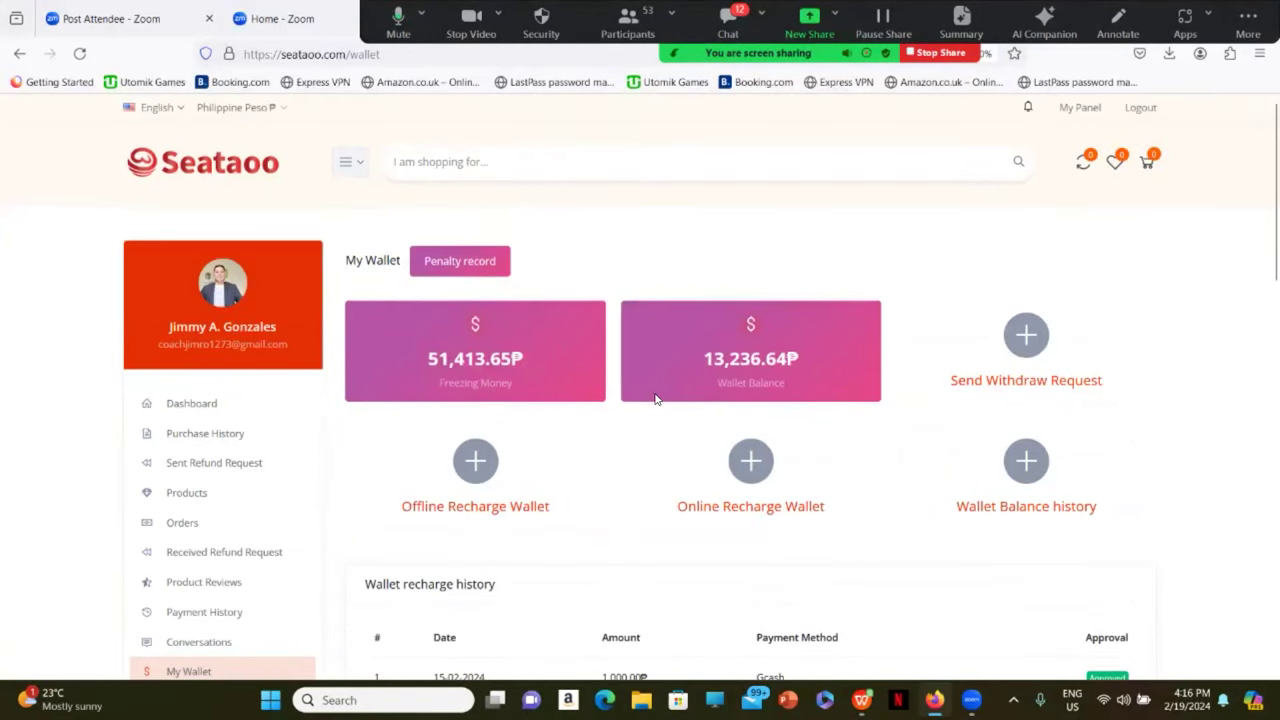
scroll(753, 375, "down", 1)
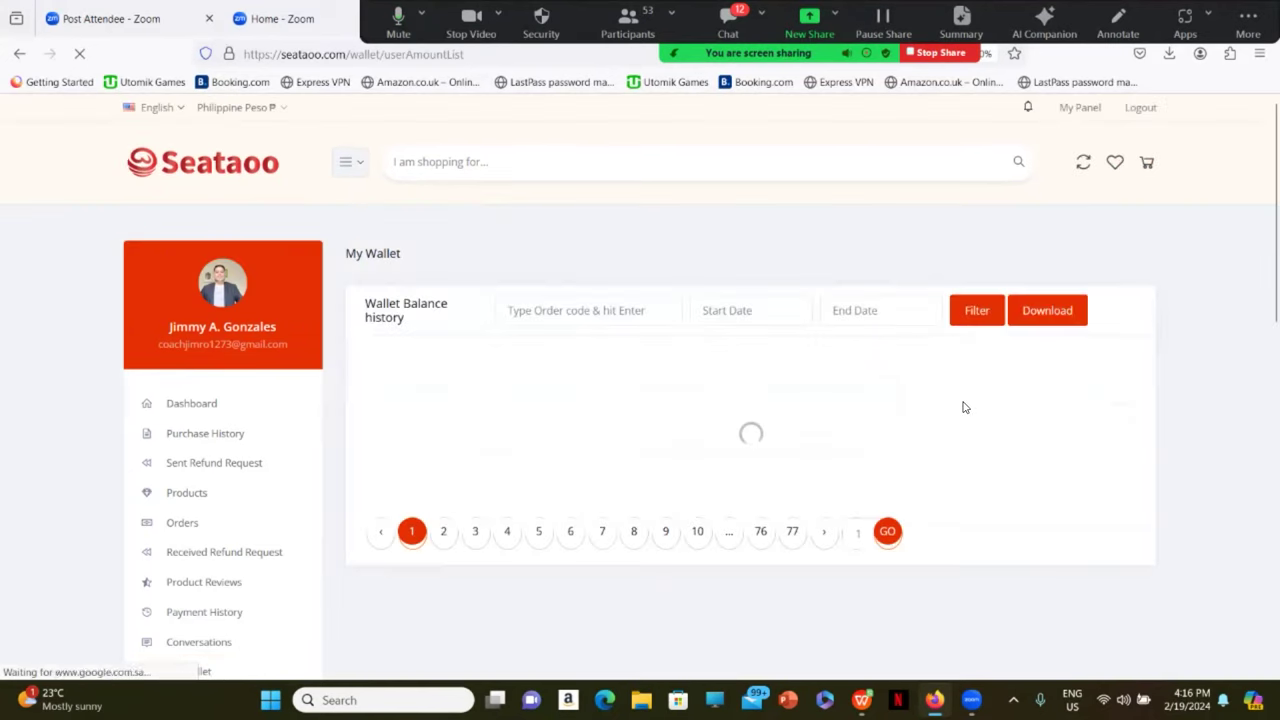
scroll(1020, 470, "down", 6)
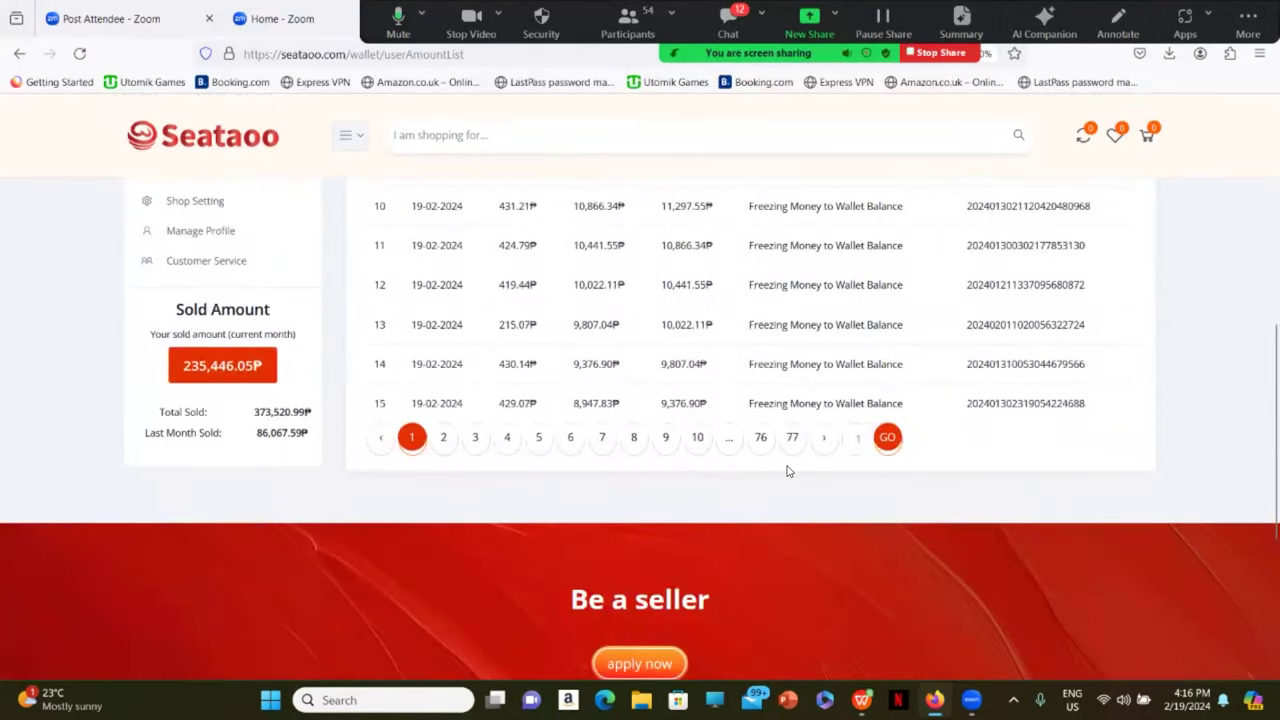
Step: Open page 2 of the Wallet Balance history and compare the Freezing Money to Wallet Balance entries with the Picked entries
left_click(446, 448)
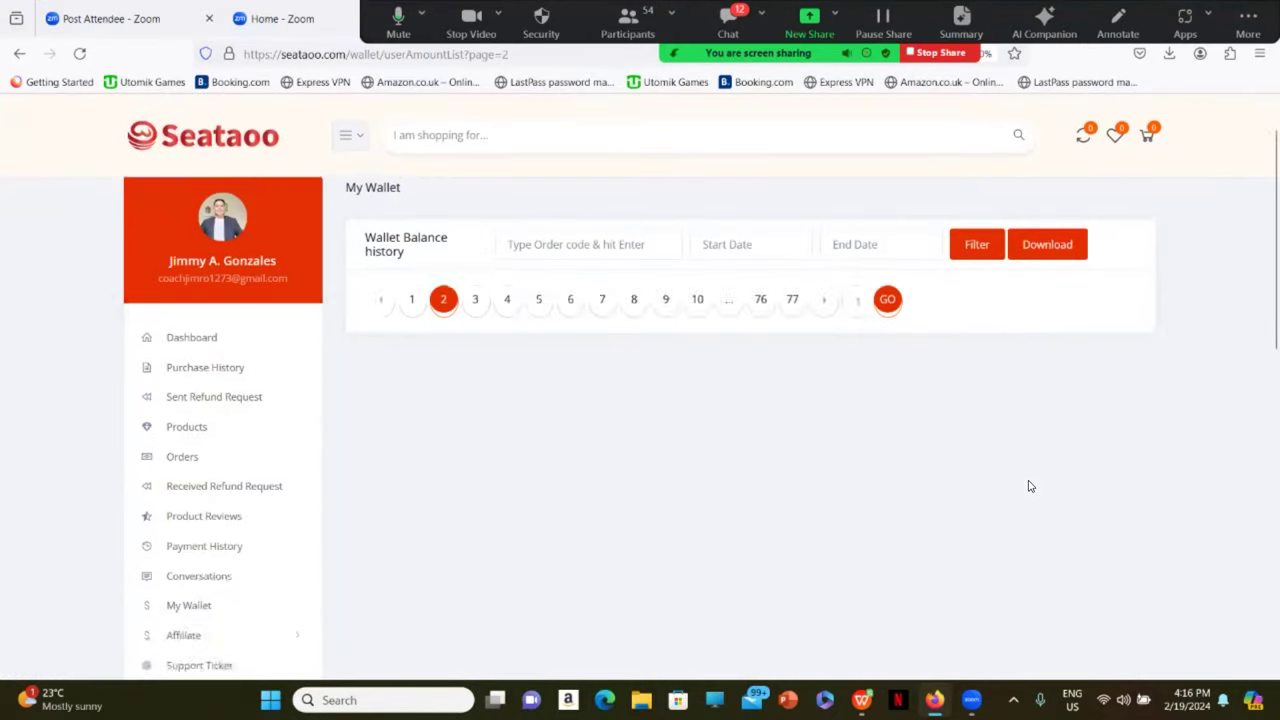
scroll(1012, 484, "down", 3)
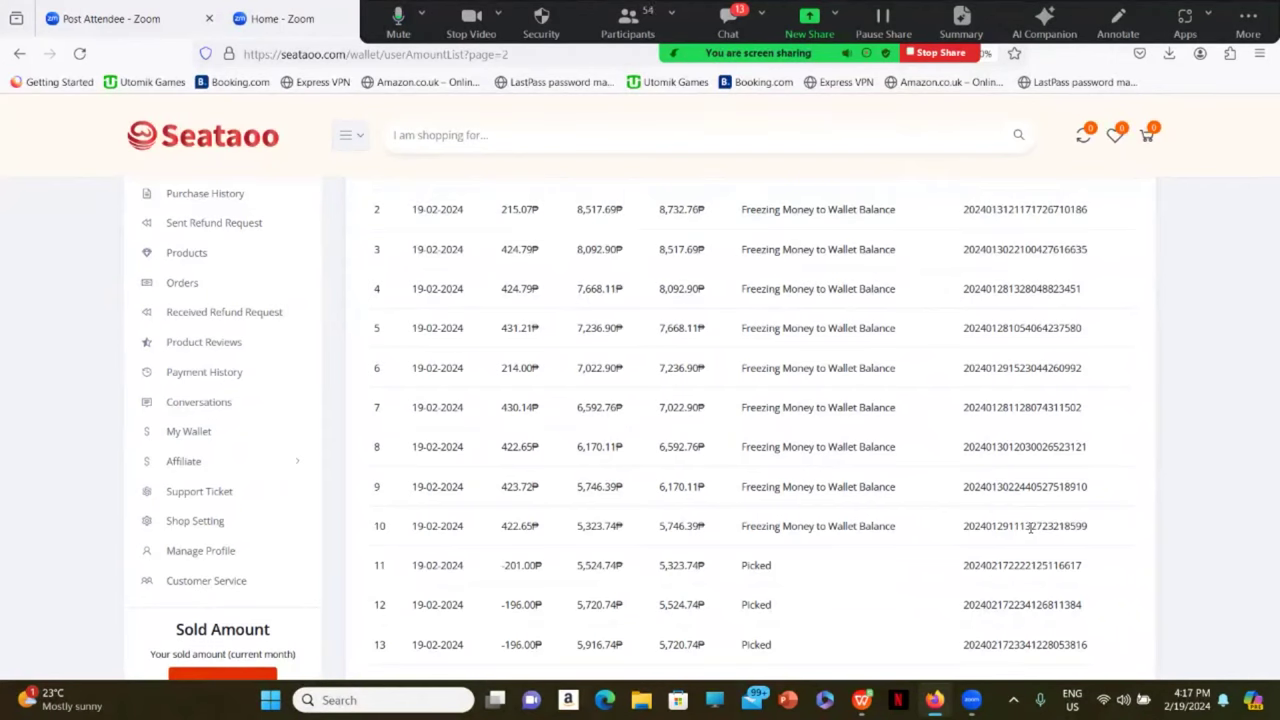
scroll(1000, 500, "down", 3)
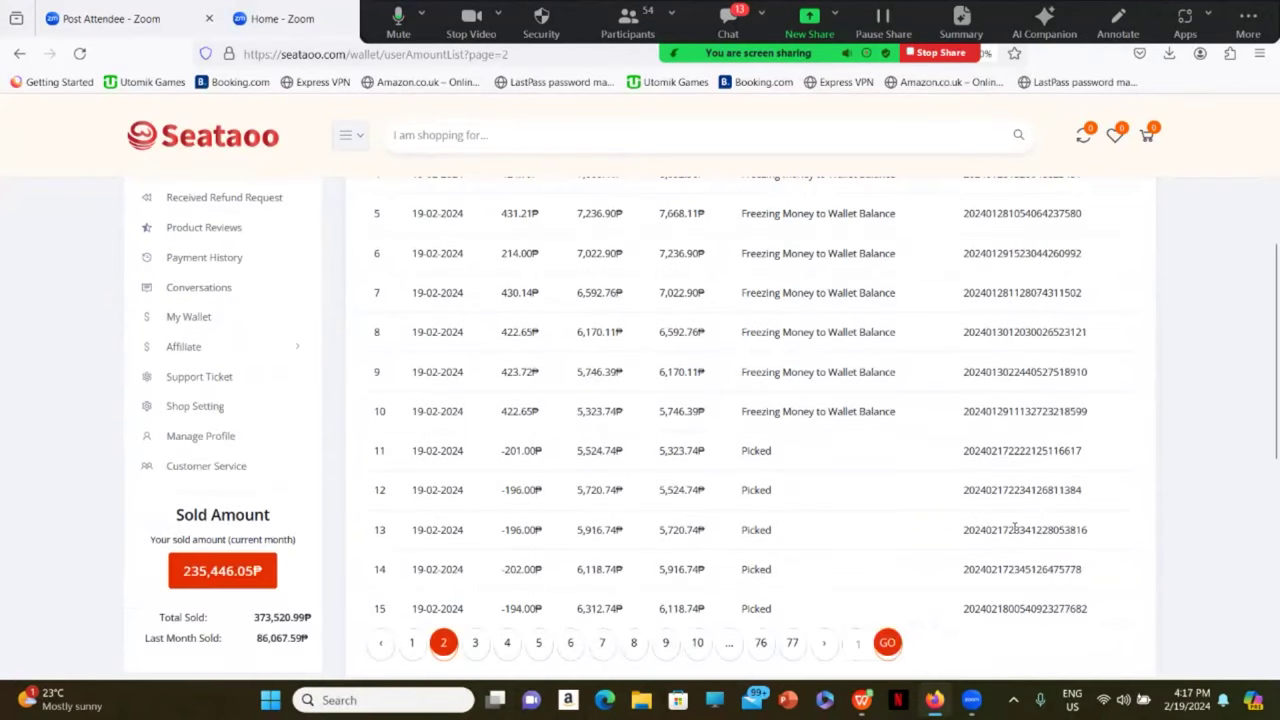
scroll(990, 448, "up", 2)
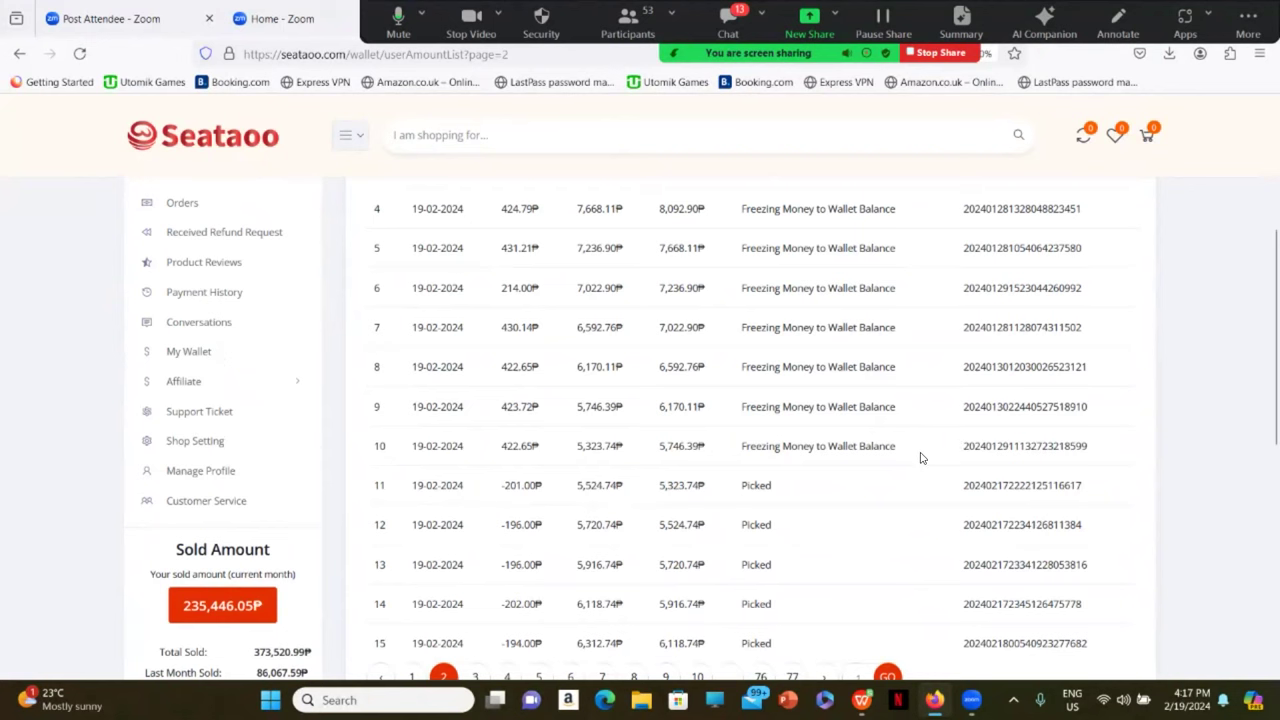
scroll(920, 443, "up", 4)
scroll(977, 457, "down", 3)
scroll(1000, 448, "down", 3)
scroll(1000, 448, "up", 5)
scroll(1005, 445, "down", 3)
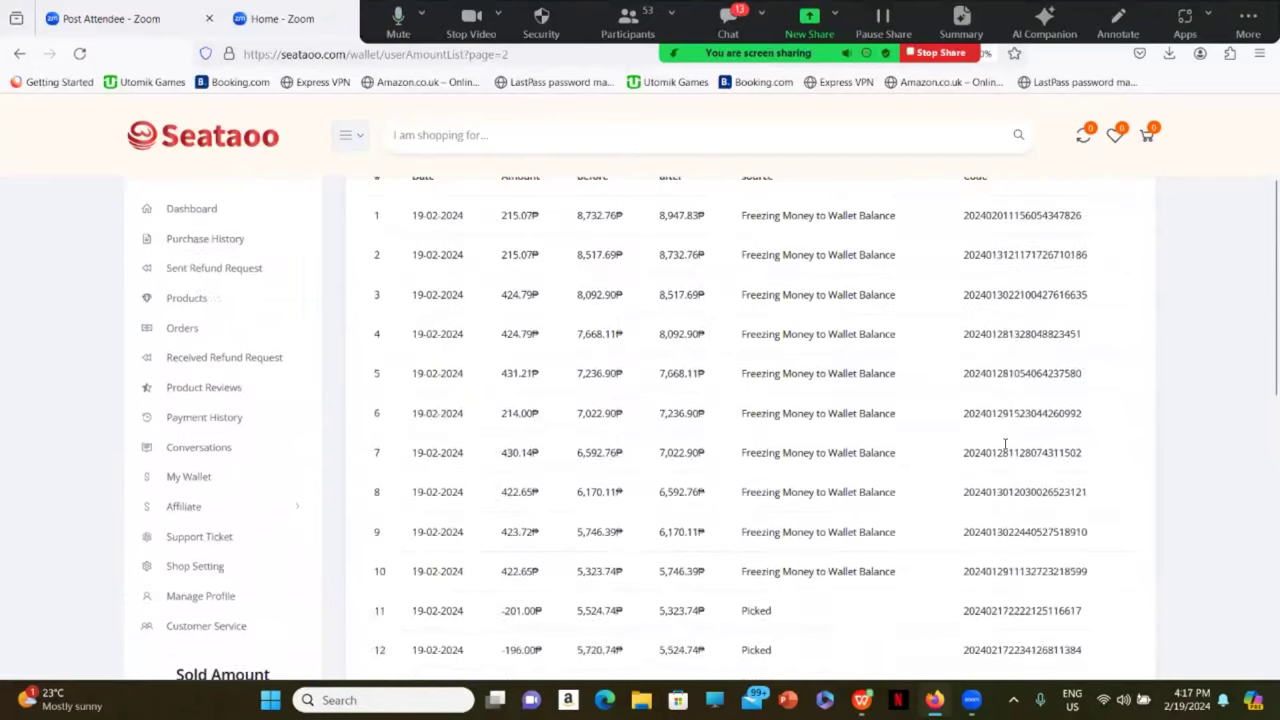
scroll(1005, 445, "down", 2)
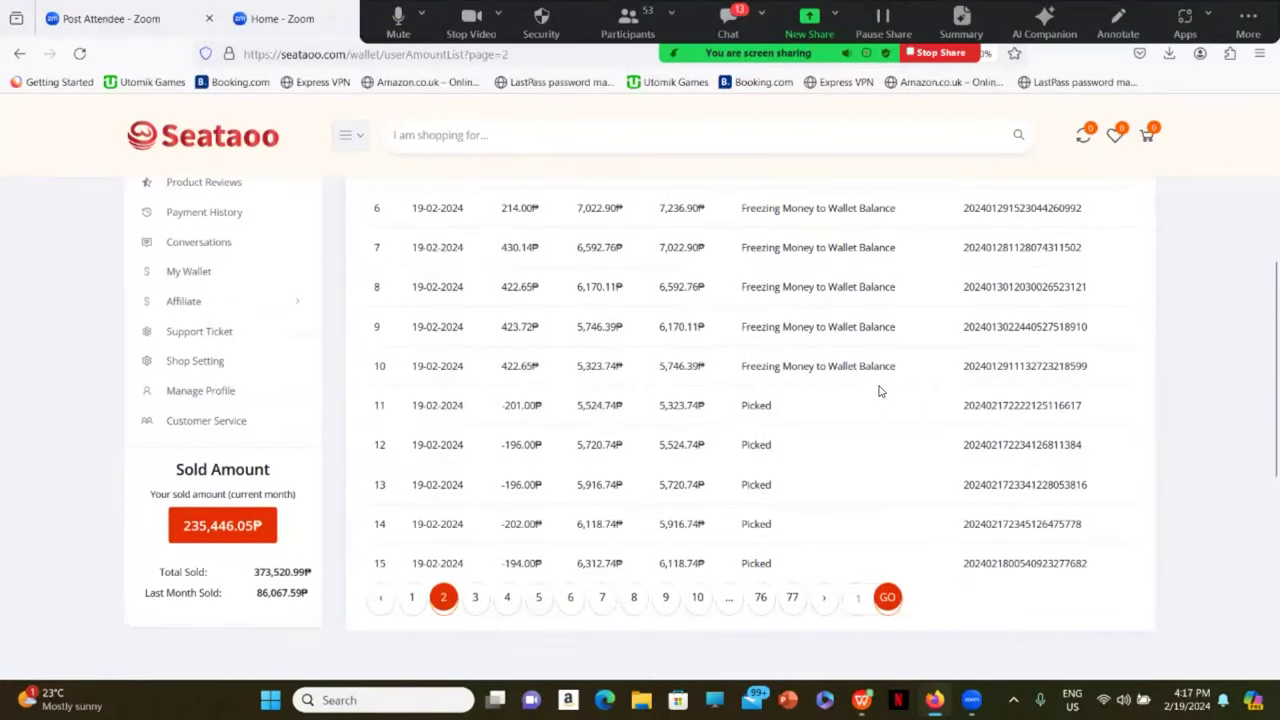
scroll(1008, 372, "up", 5)
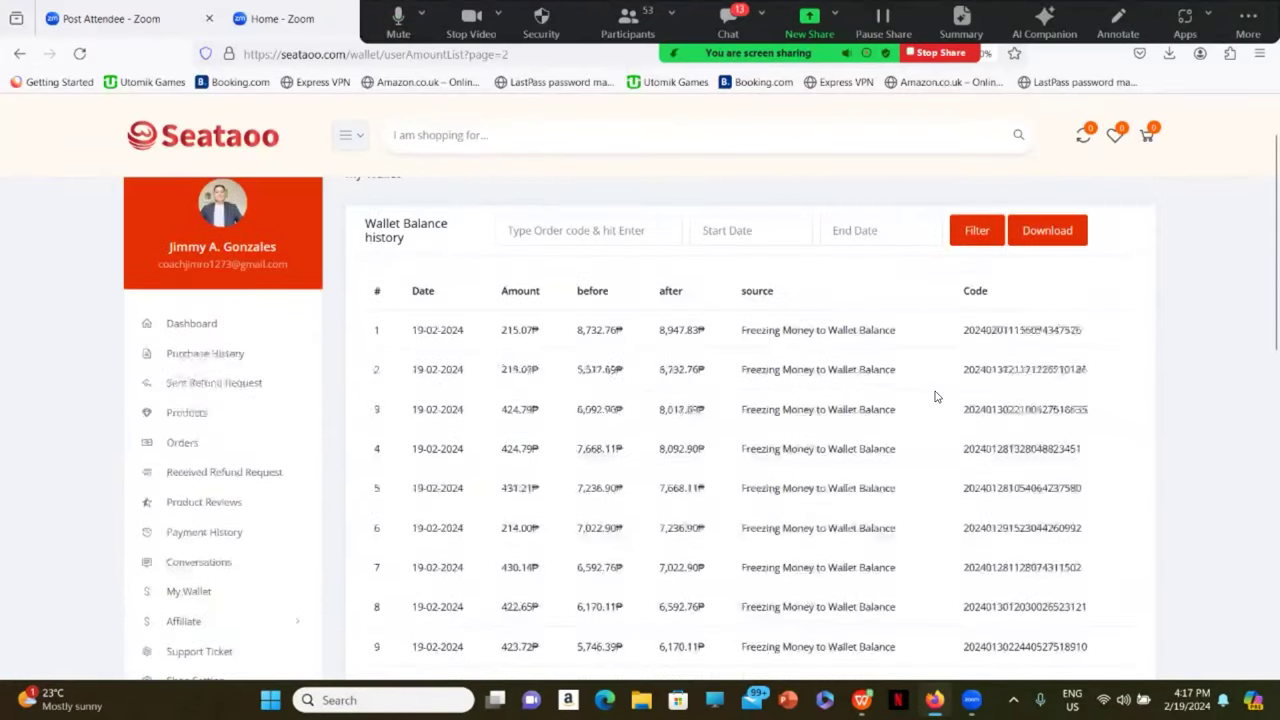
scroll(934, 394, "down", 1)
Step: Return to My Wallet and check the freezing money, wallet balance and wallet recharge history
left_click(178, 511)
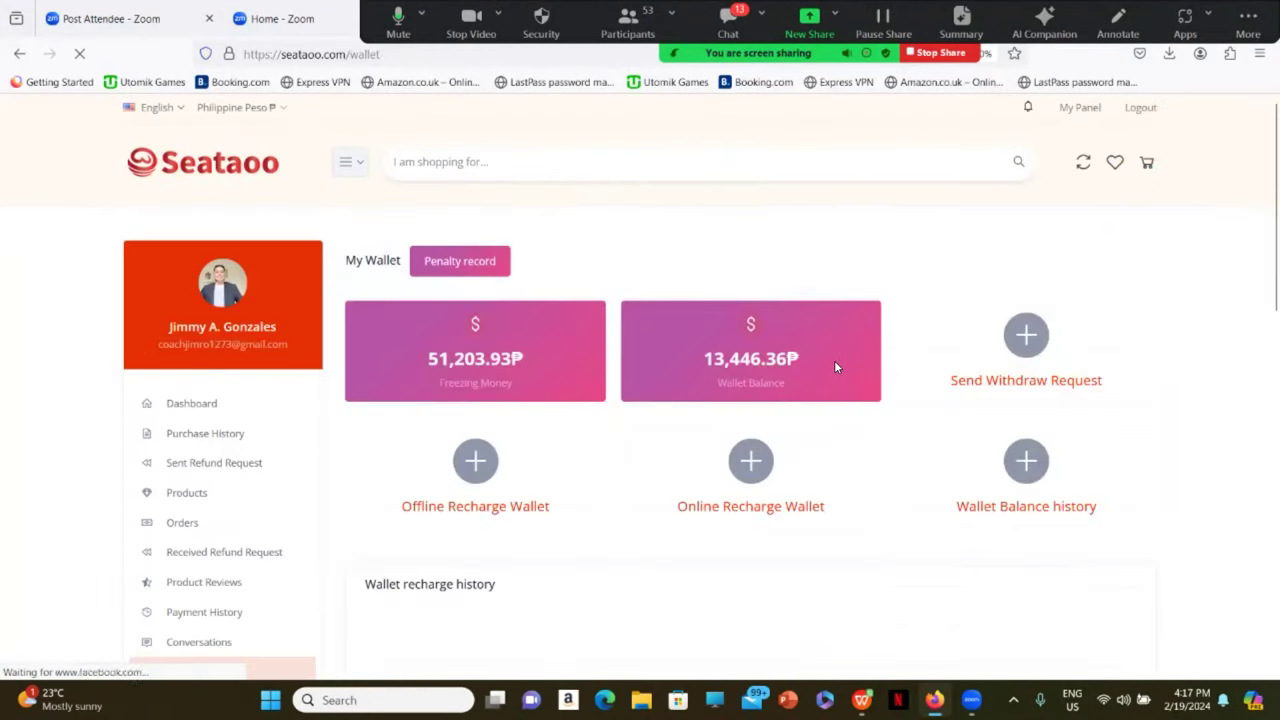
scroll(834, 360, "down", 2)
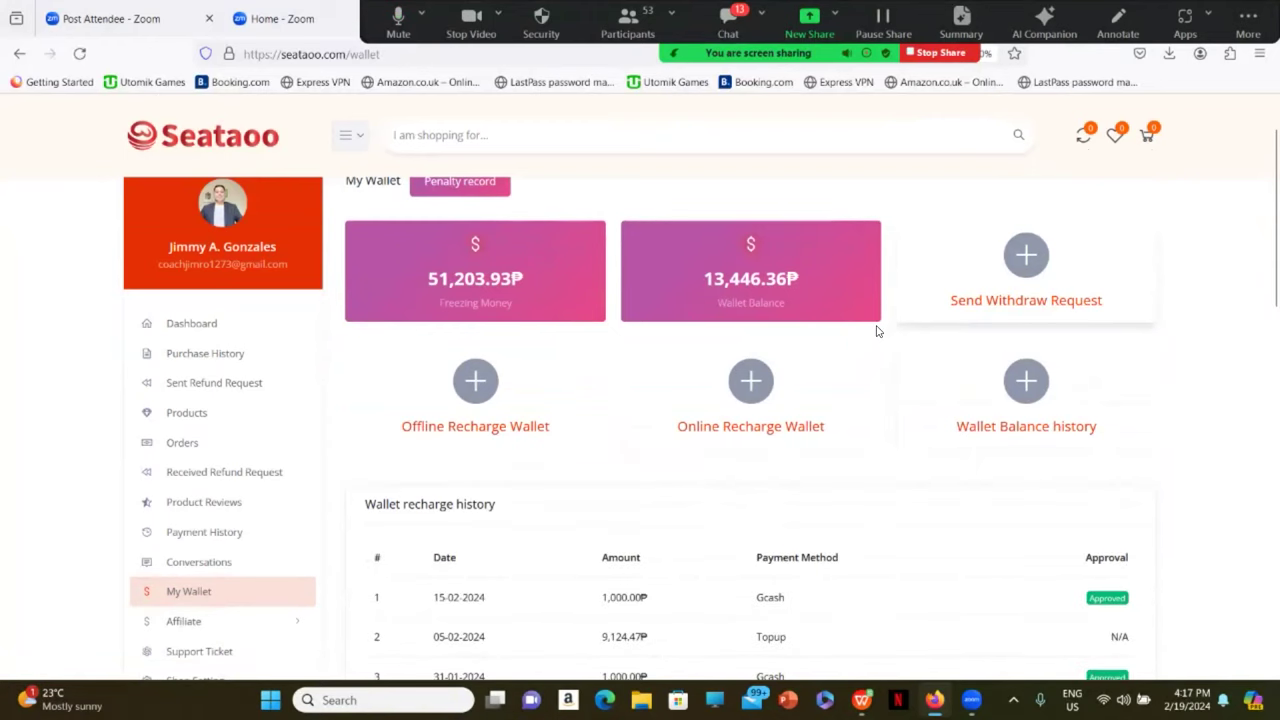
scroll(834, 271, "down", 3)
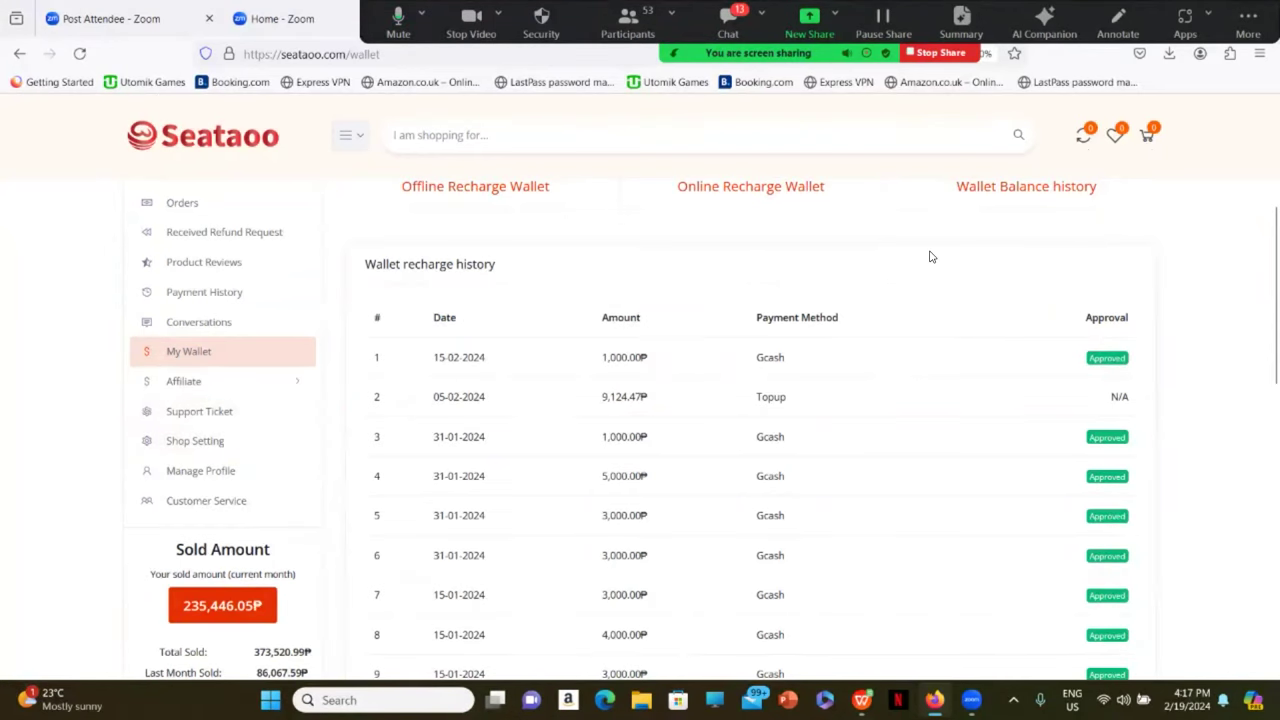
scroll(926, 254, "up", 2)
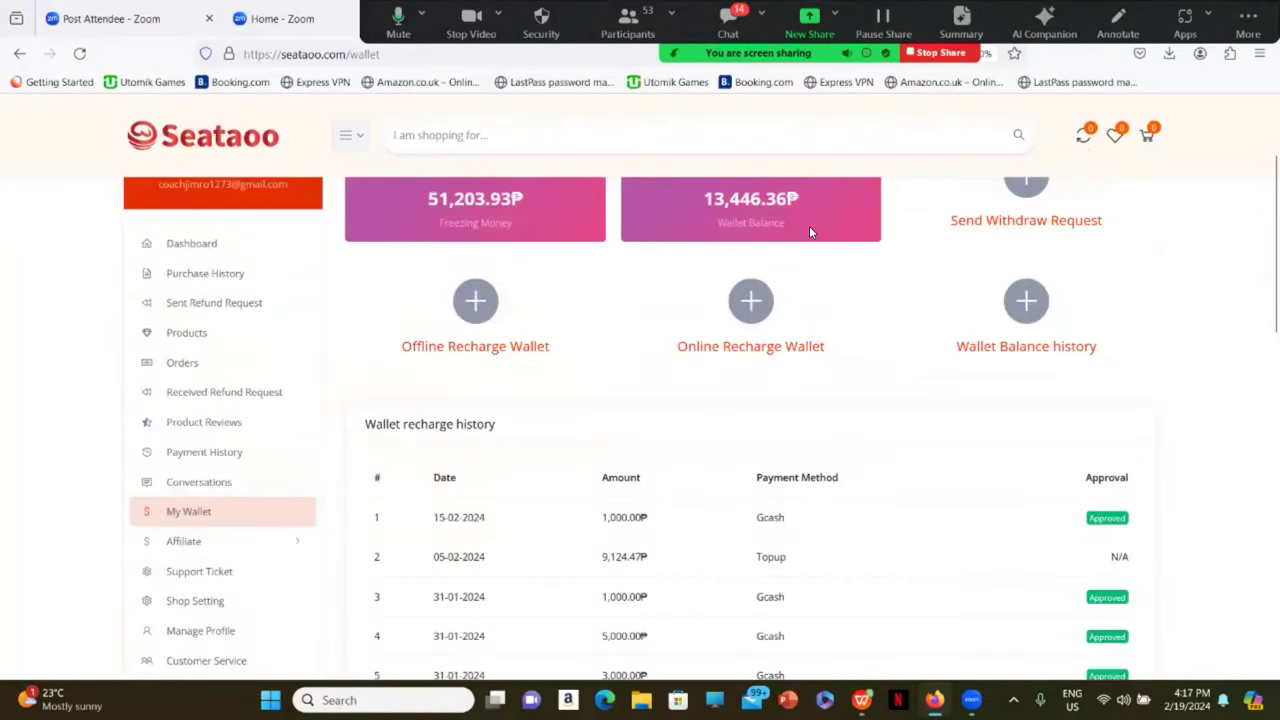
scroll(809, 232, "down", 1)
scroll(804, 241, "up", 2)
scroll(787, 279, "down", 3)
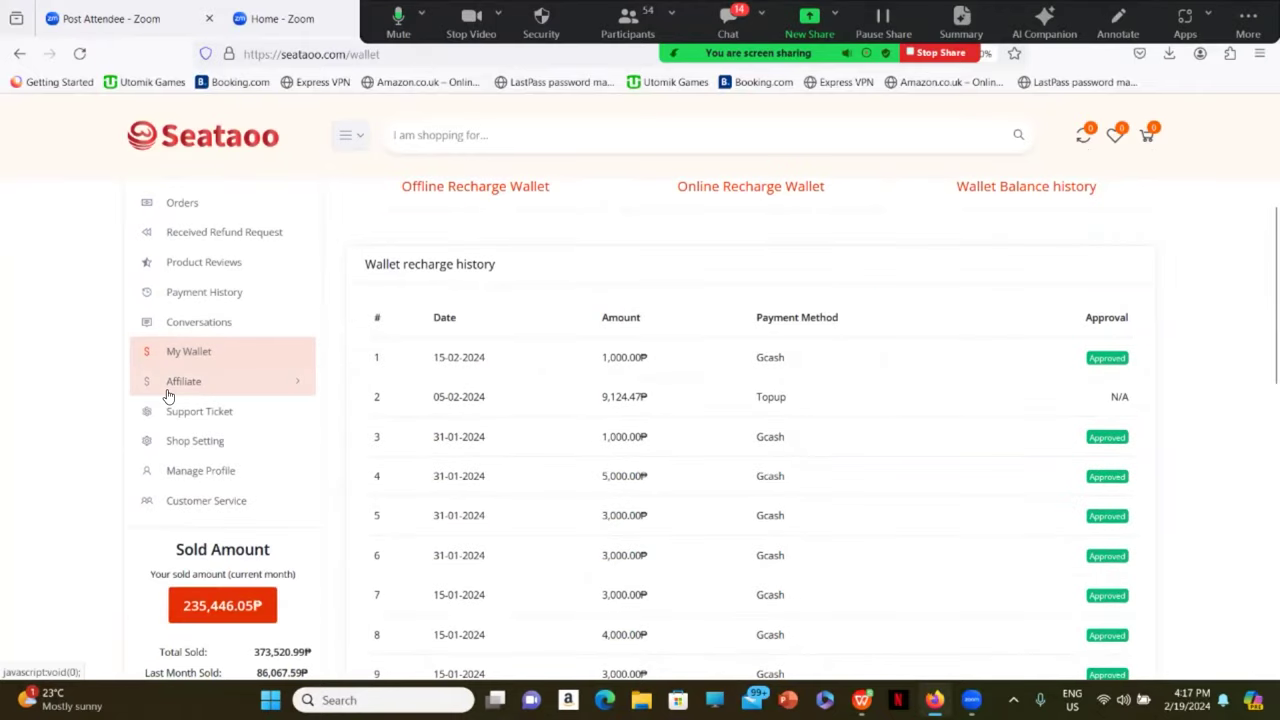
Step: Open the Affiliate page and check the affiliate balance and friends list
left_click(168, 390)
left_click(170, 412)
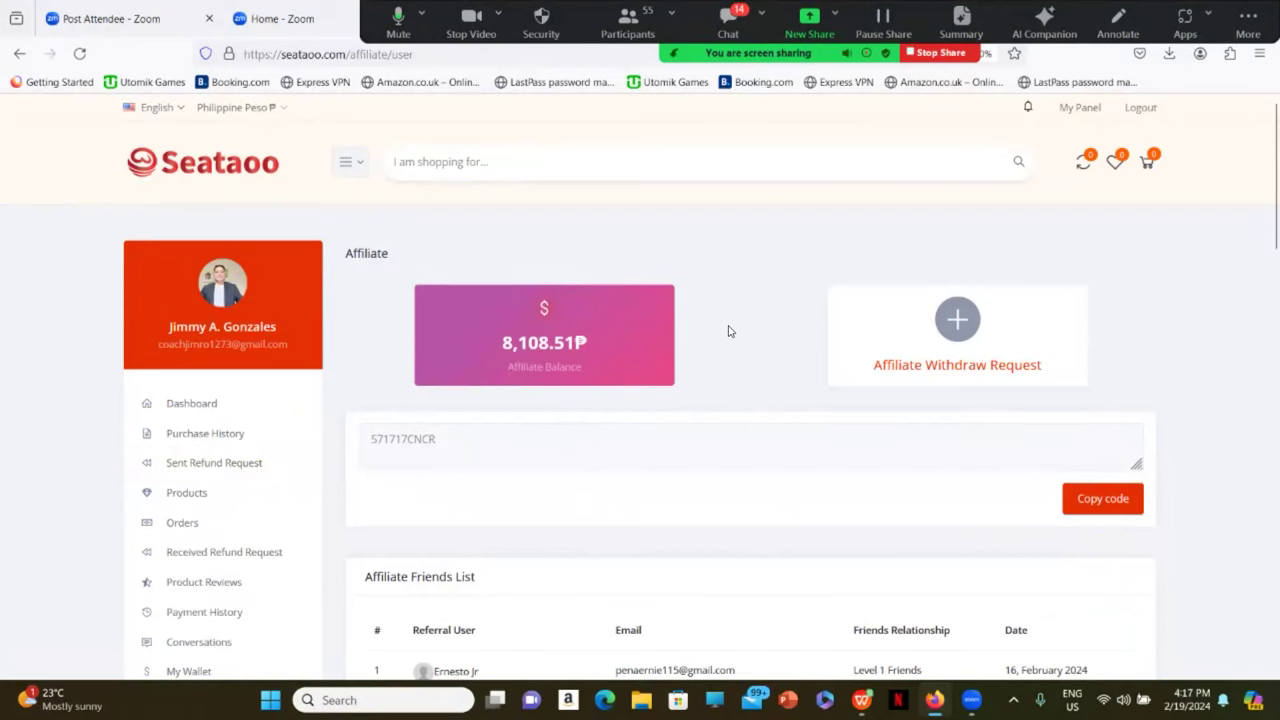
scroll(476, 419, "down", 2)
scroll(414, 389, "up", 2)
scroll(387, 451, "down", 3)
Step: Go back from the Affiliate page to My Wallet and review its balances and recharge options
left_click(250, 436)
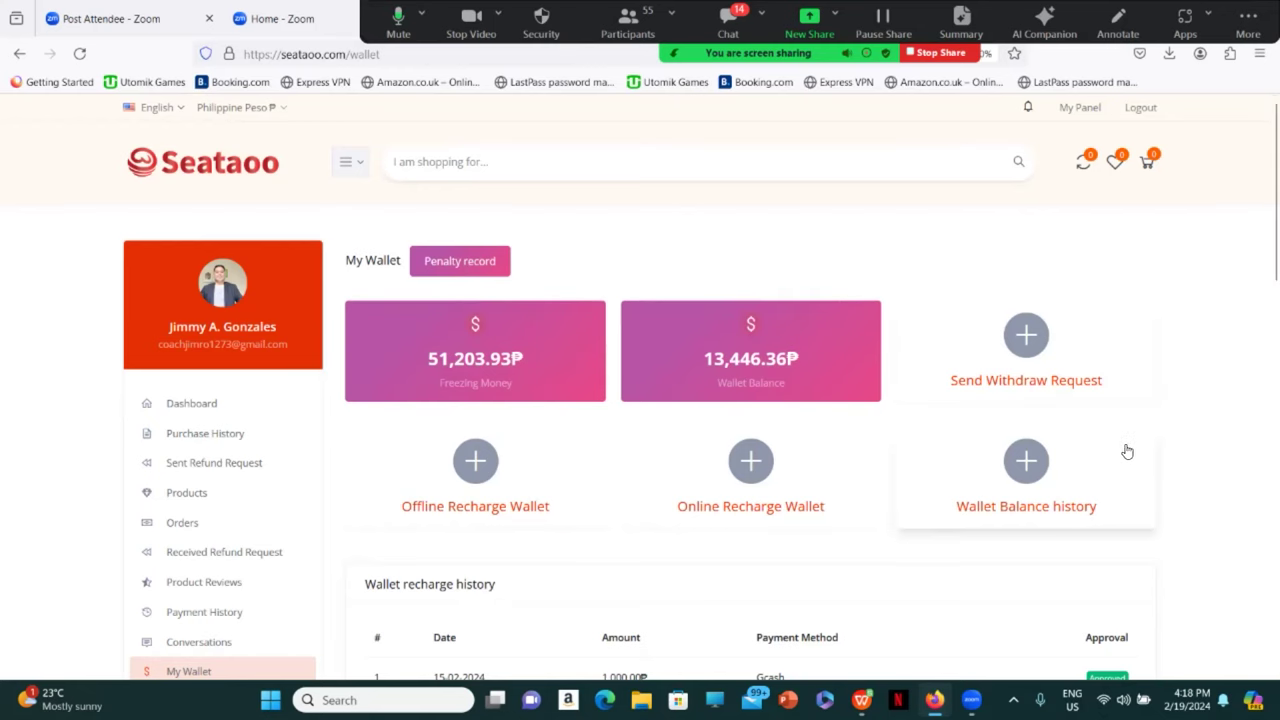
scroll(1130, 447, "down", 2)
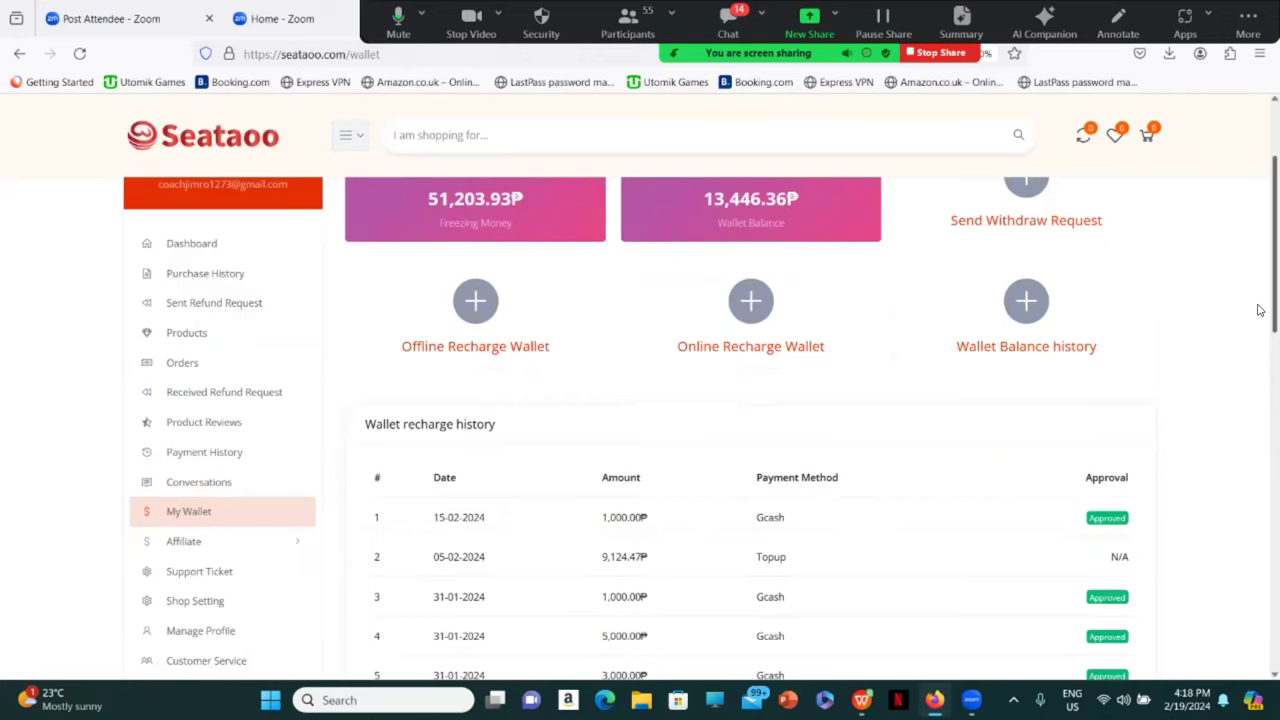
scroll(1260, 300, "up", 2)
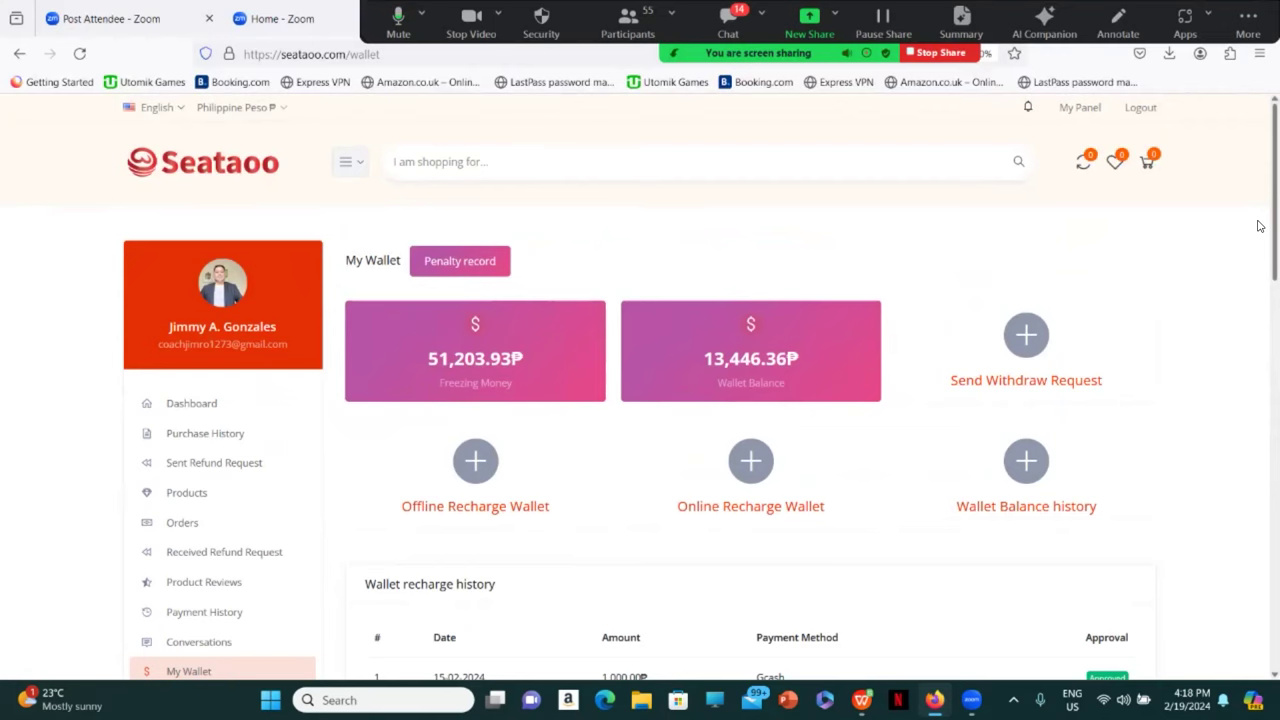
Step: Open the Support Ticket page, bring up the Create a Ticket form and close it without sending
scroll(1117, 400, "down", 3)
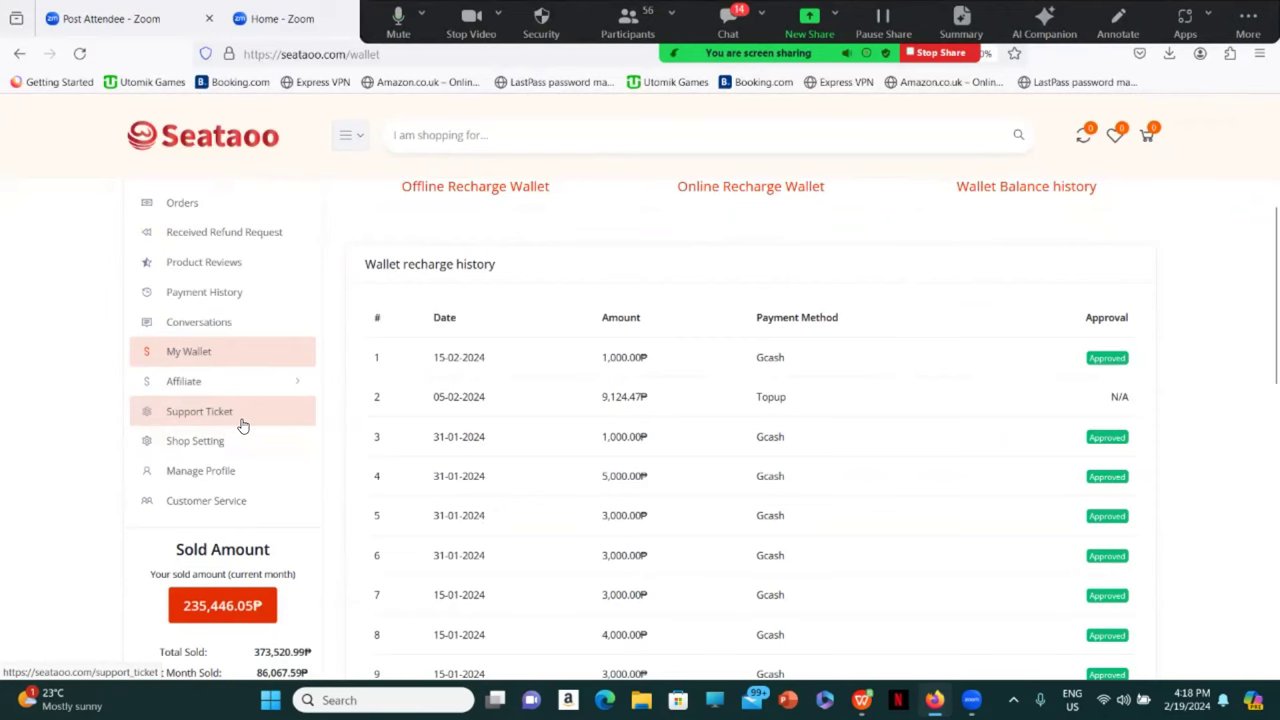
left_click(242, 426)
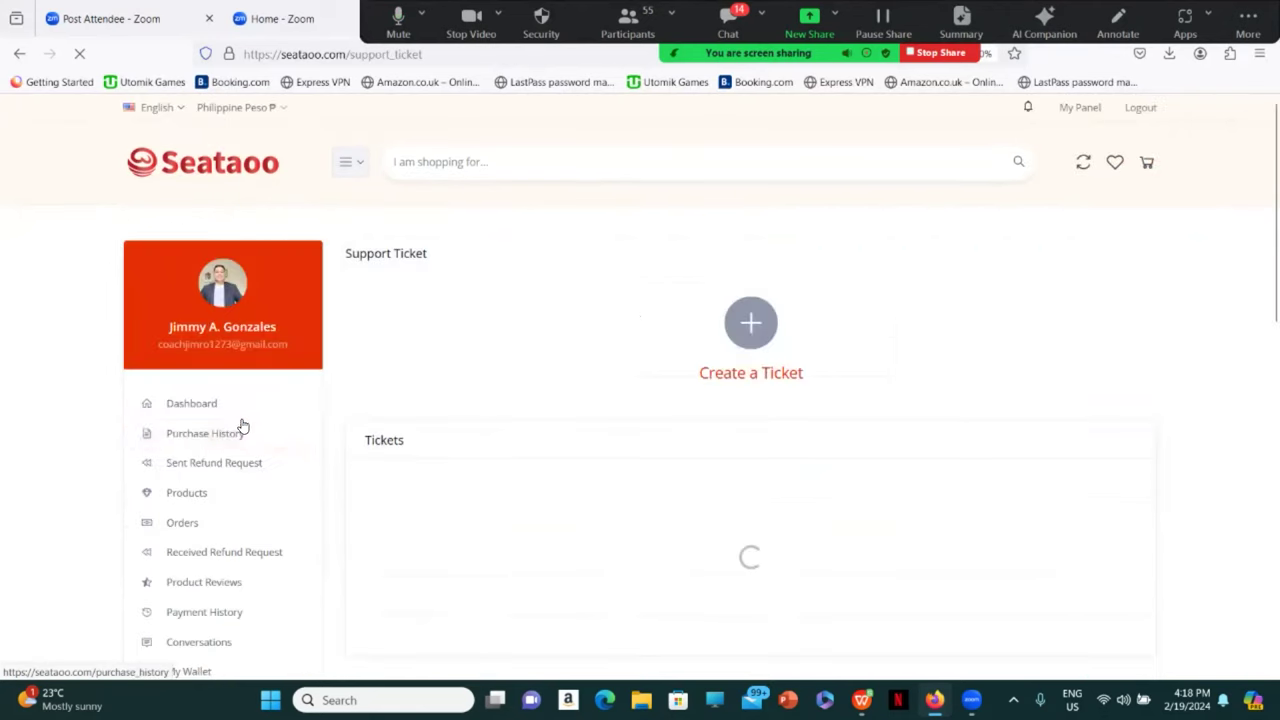
left_click(756, 330)
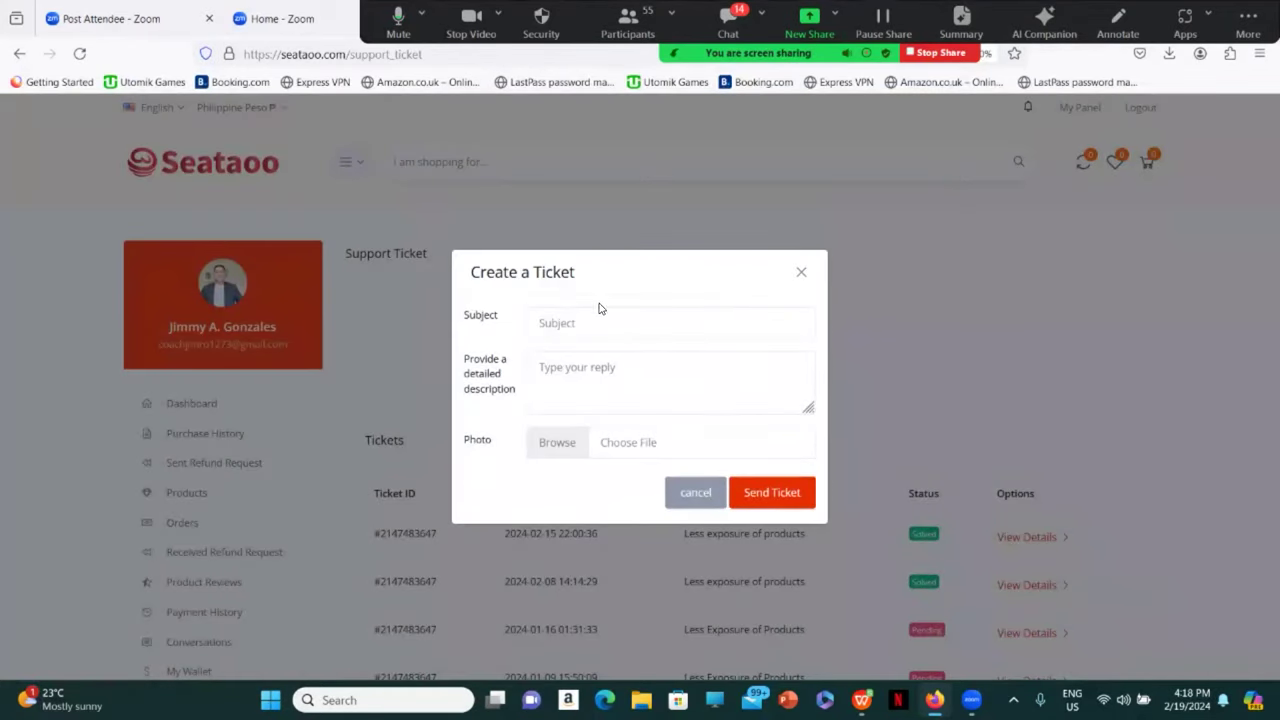
left_click(802, 272)
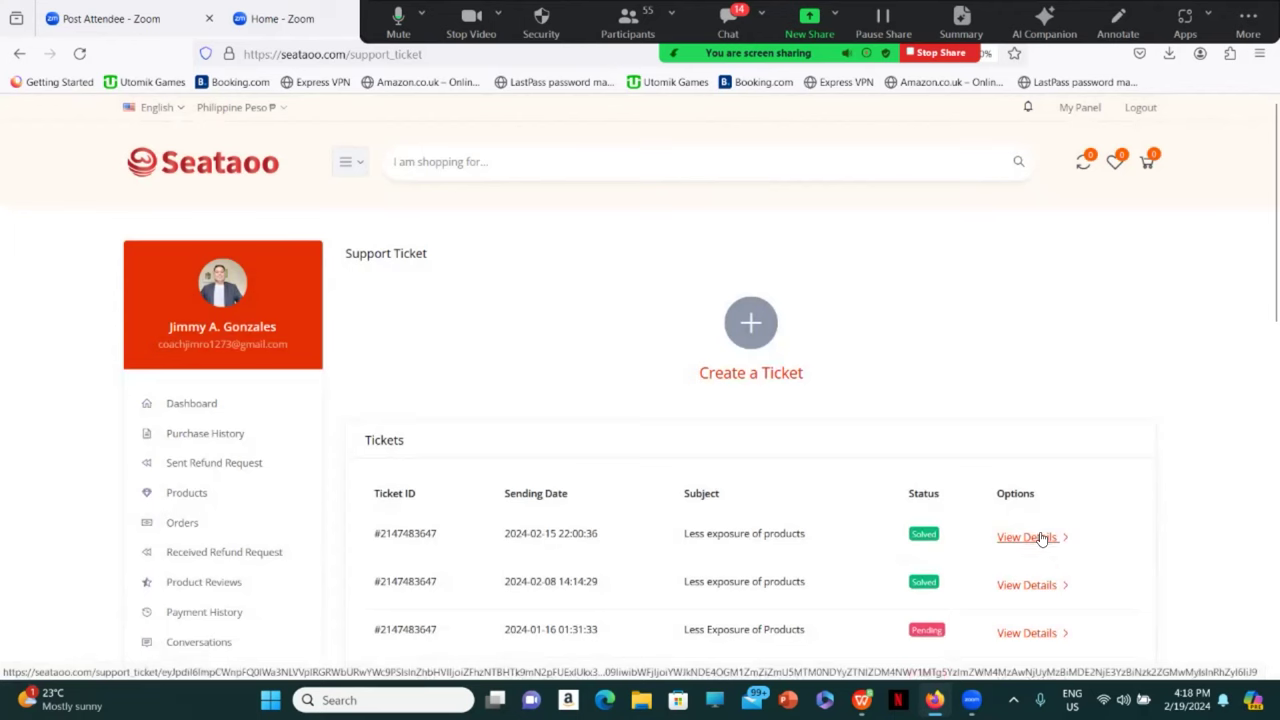
Step: Open the February 15, 2024 "Less exposure of products" ticket and read the support reply, highlighting the sentences about store exposure and voluntary orders
left_click(1040, 541)
scroll(1030, 530, "down", 1)
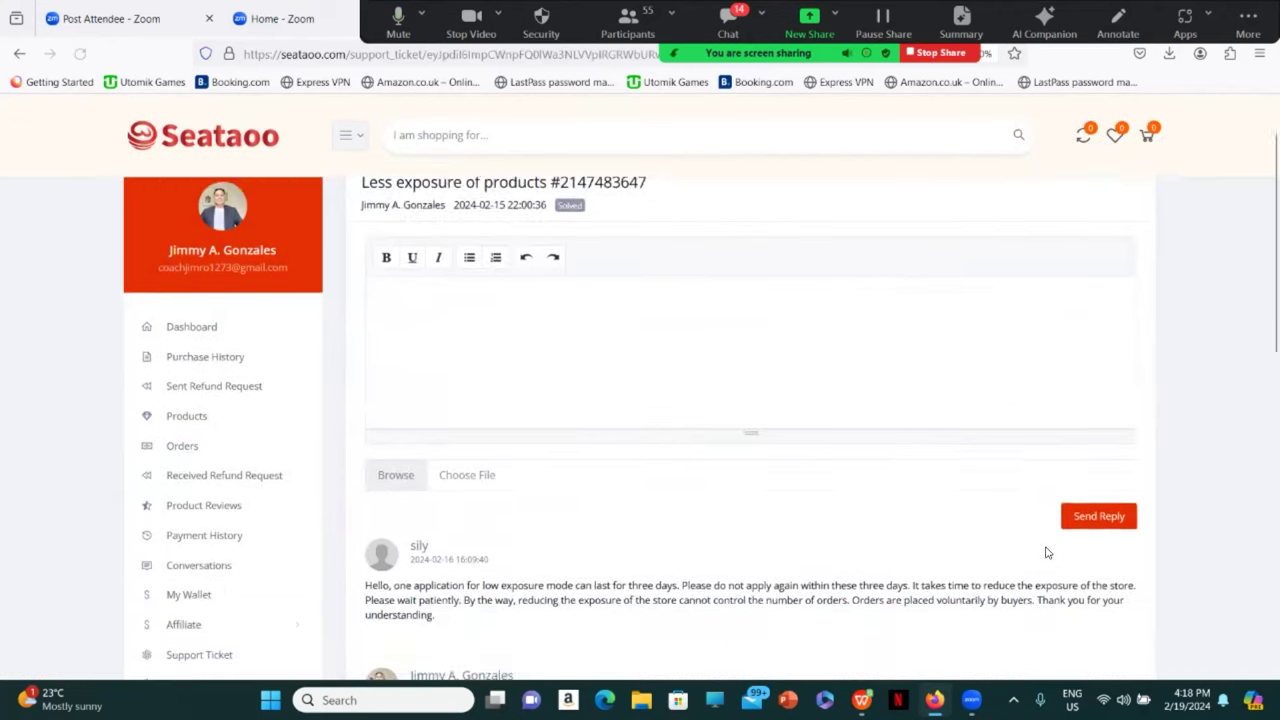
scroll(1047, 552, "down", 3)
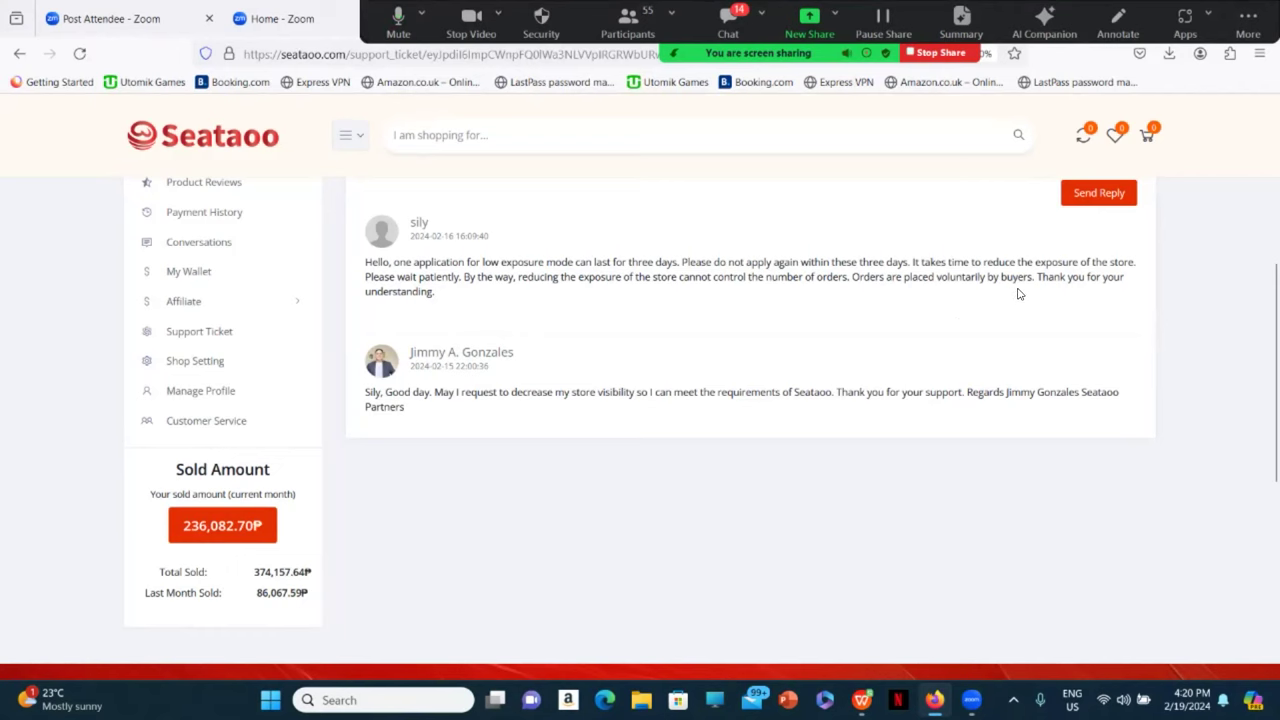
left_click_drag(1036, 277, 463, 278)
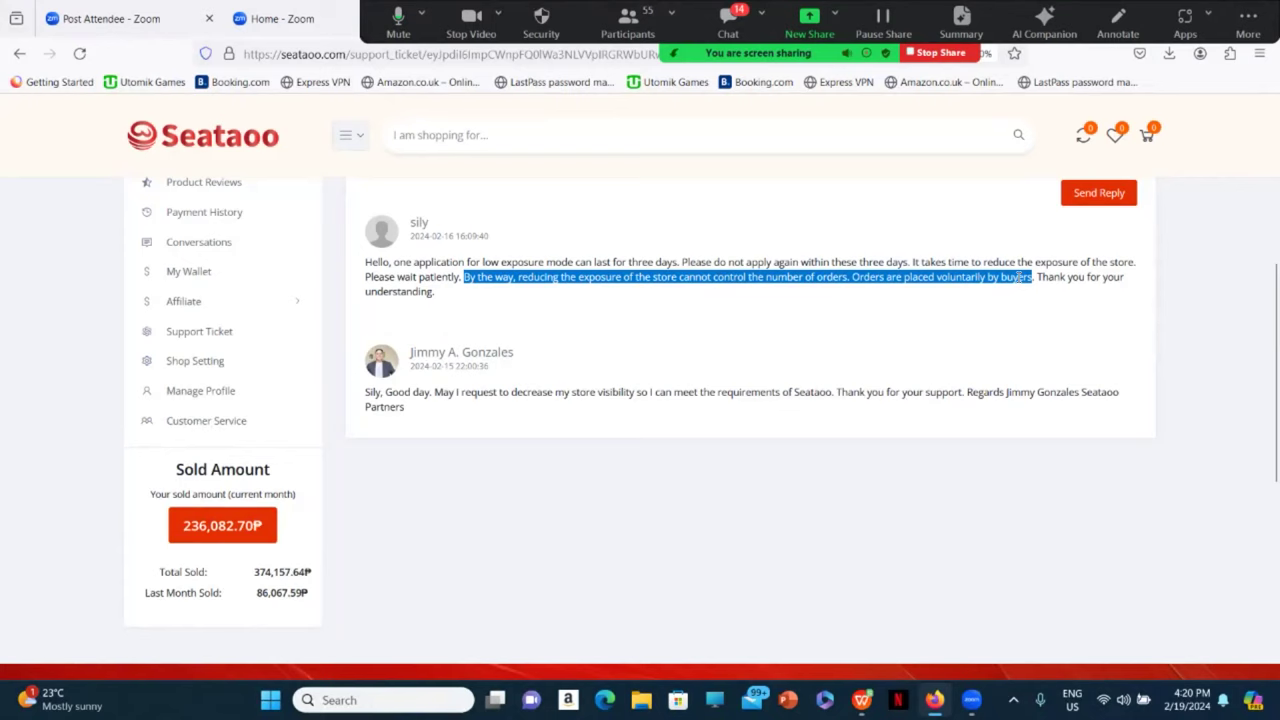
scroll(908, 382, "down", 1)
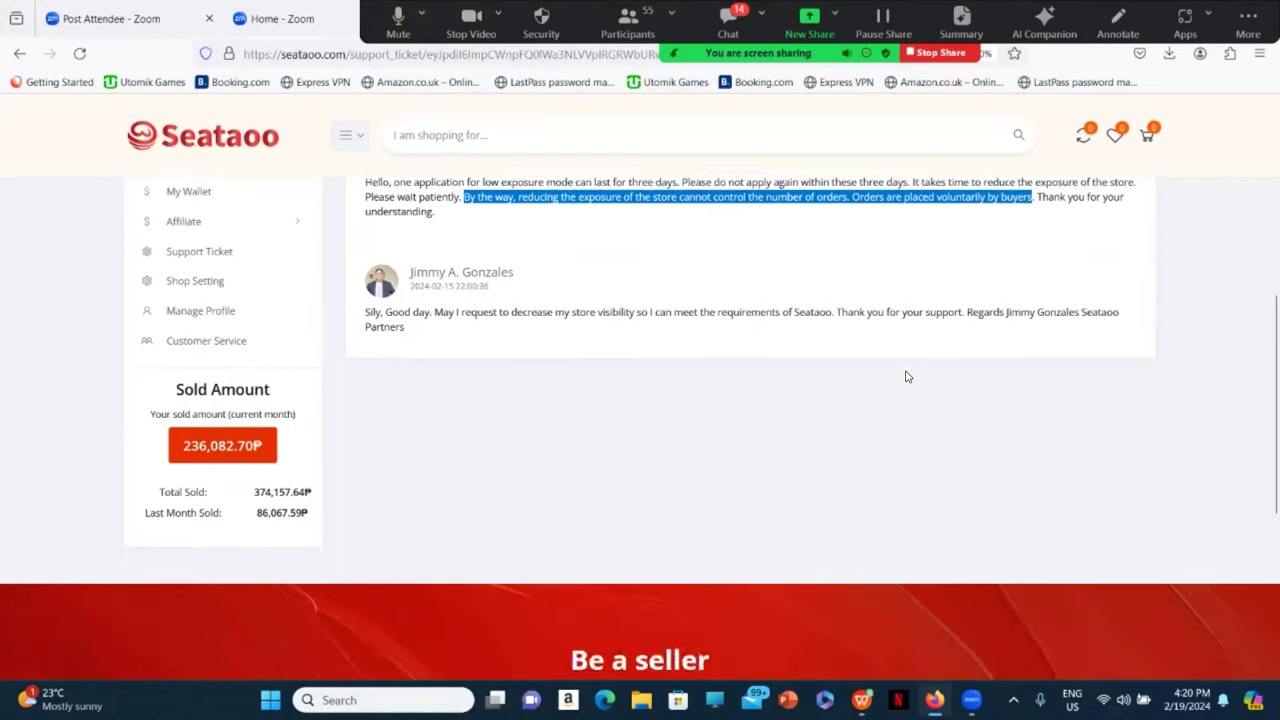
scroll(908, 377, "up", 1)
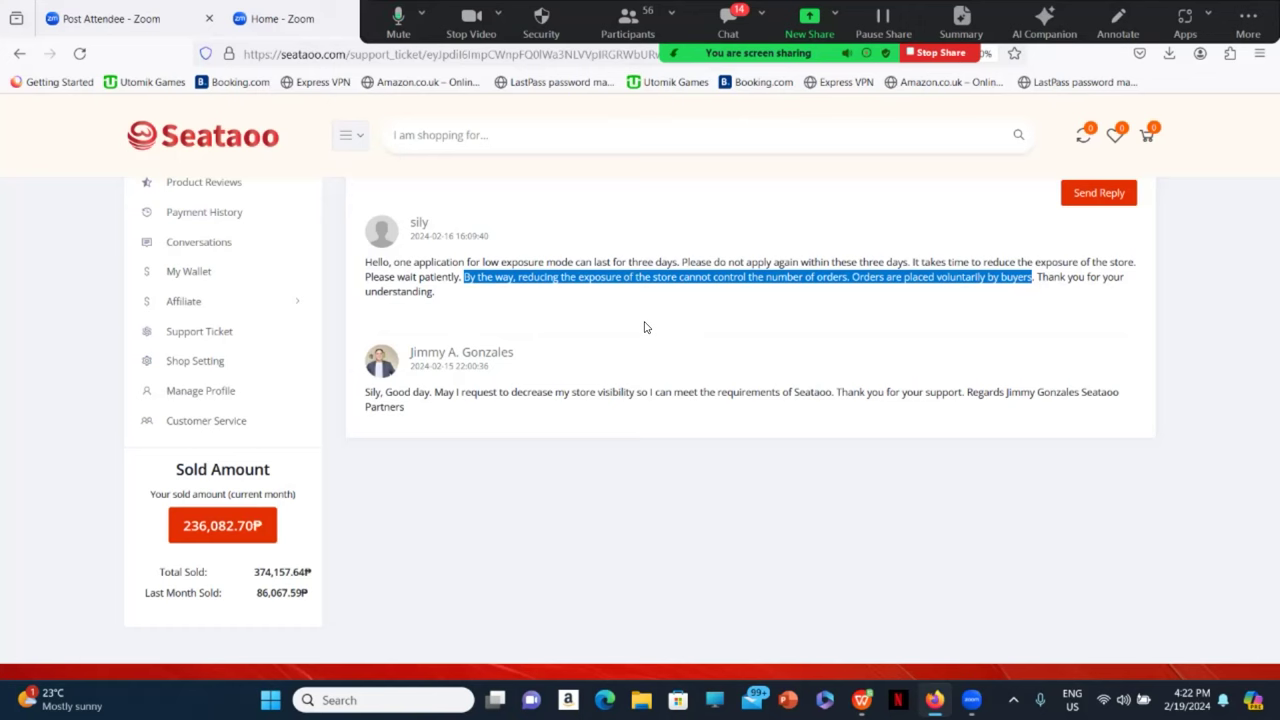
scroll(712, 366, "up", 2)
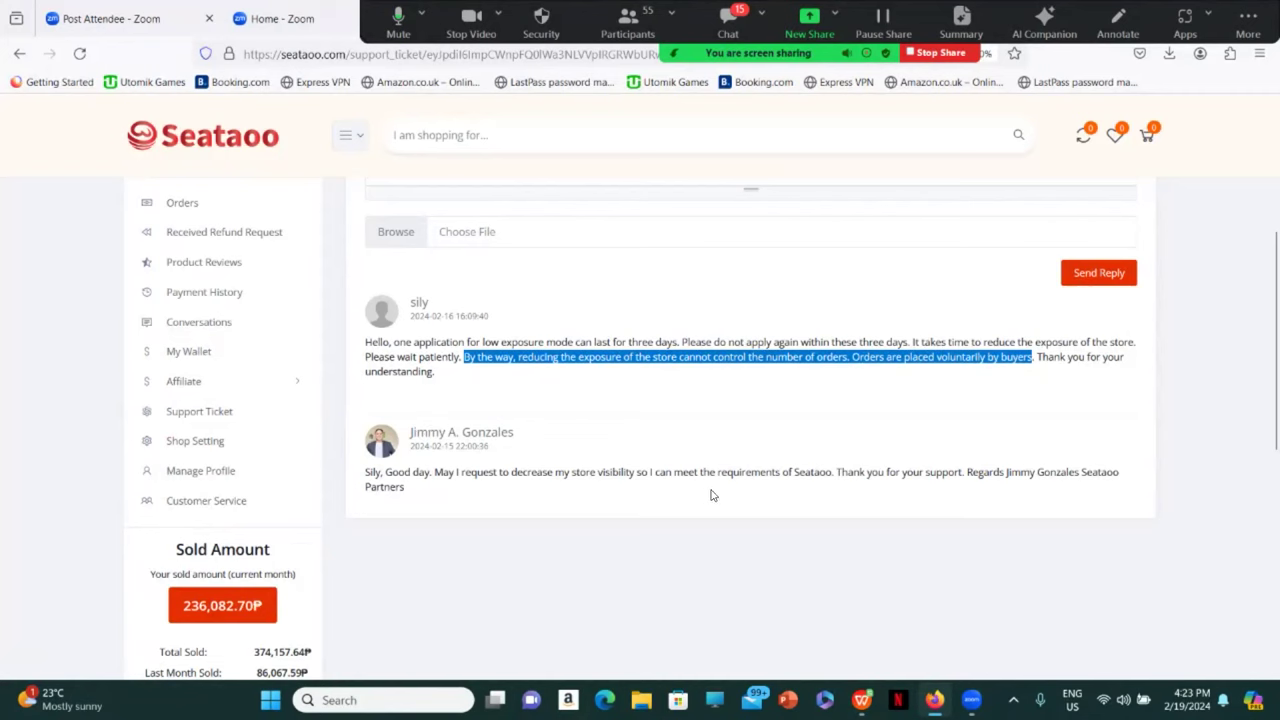
left_click(889, 406)
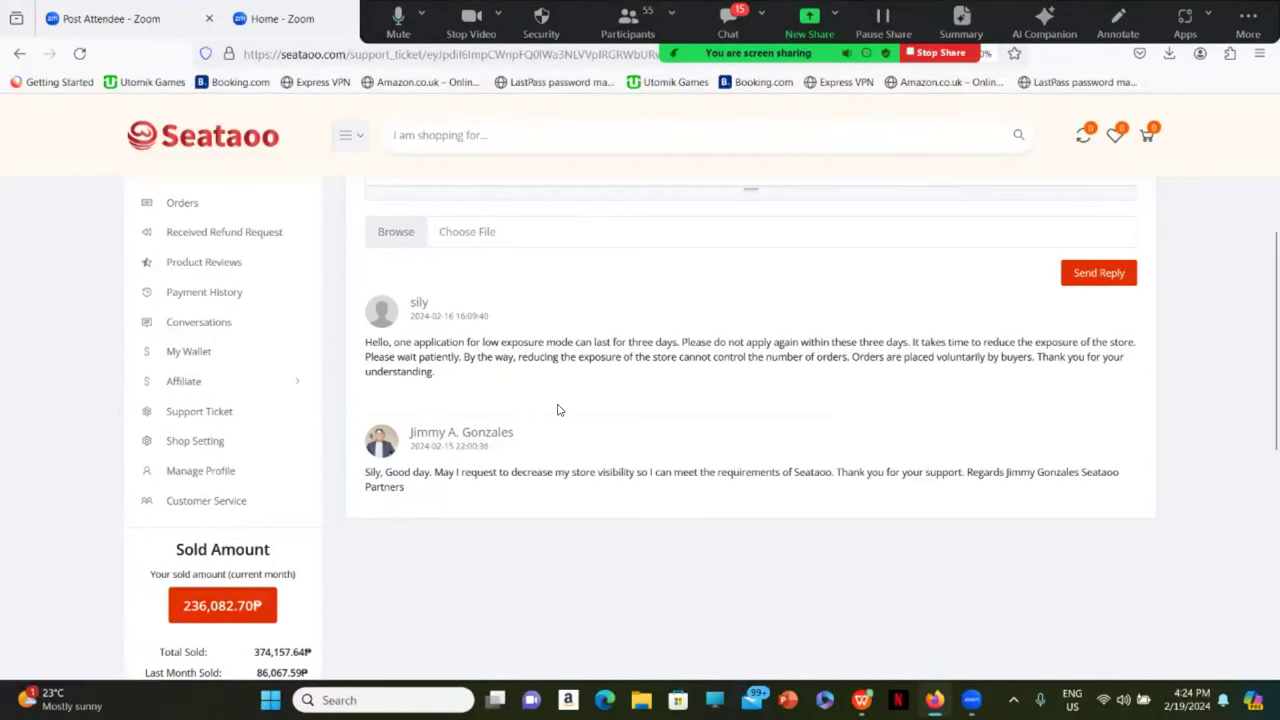
Step: Open the Shop Setting page and review the shop's basic info and banner settings
scroll(220, 465, "down", 2)
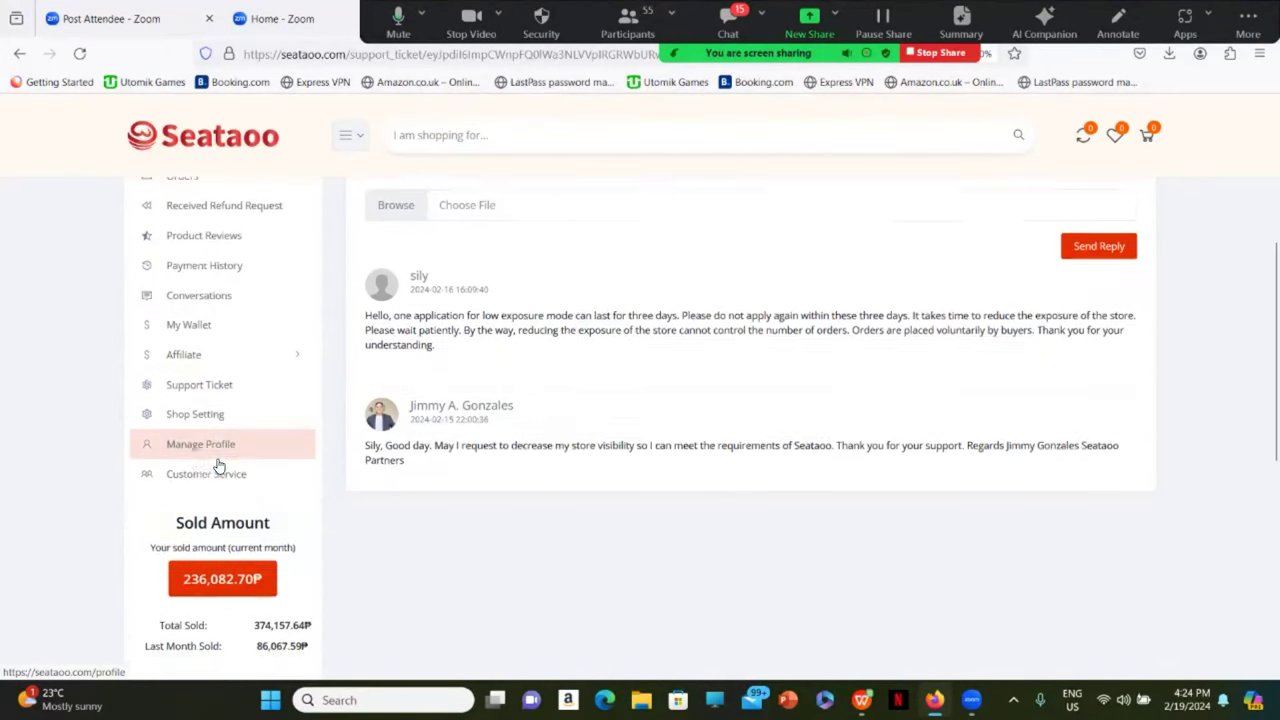
left_click(222, 364)
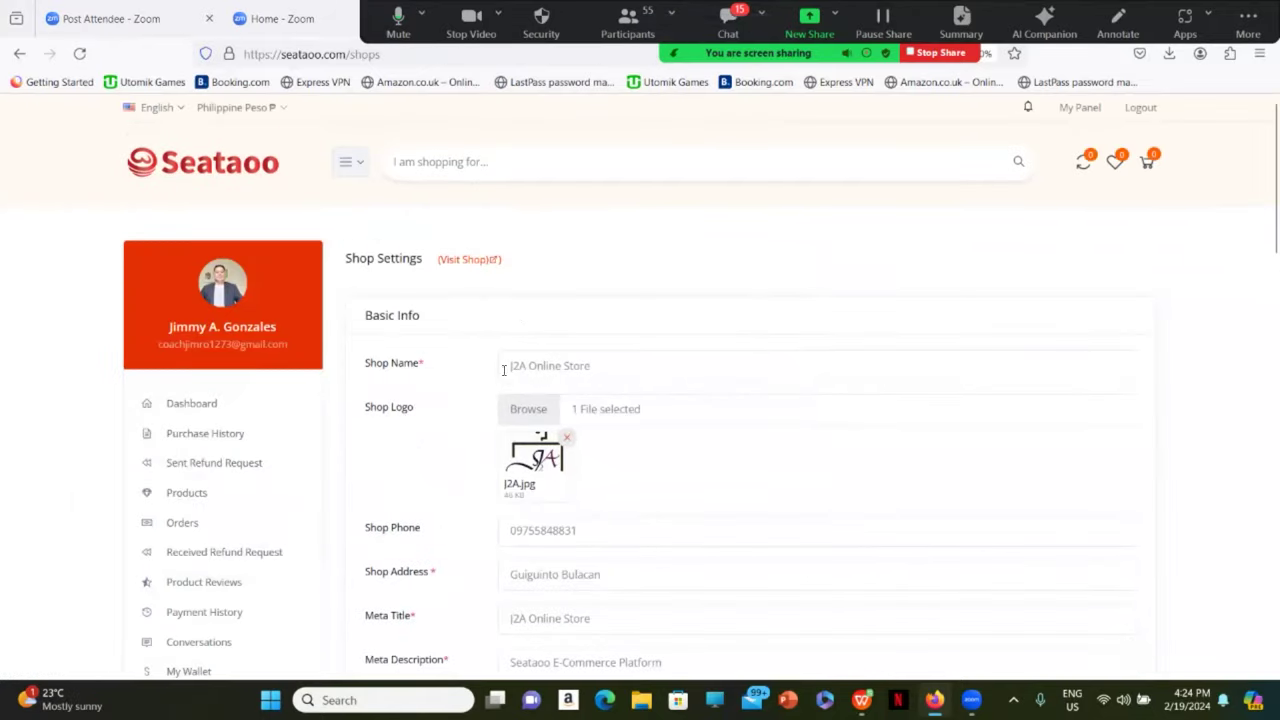
scroll(504, 369, "down", 5)
scroll(562, 501, "down", 1)
scroll(563, 443, "up", 3)
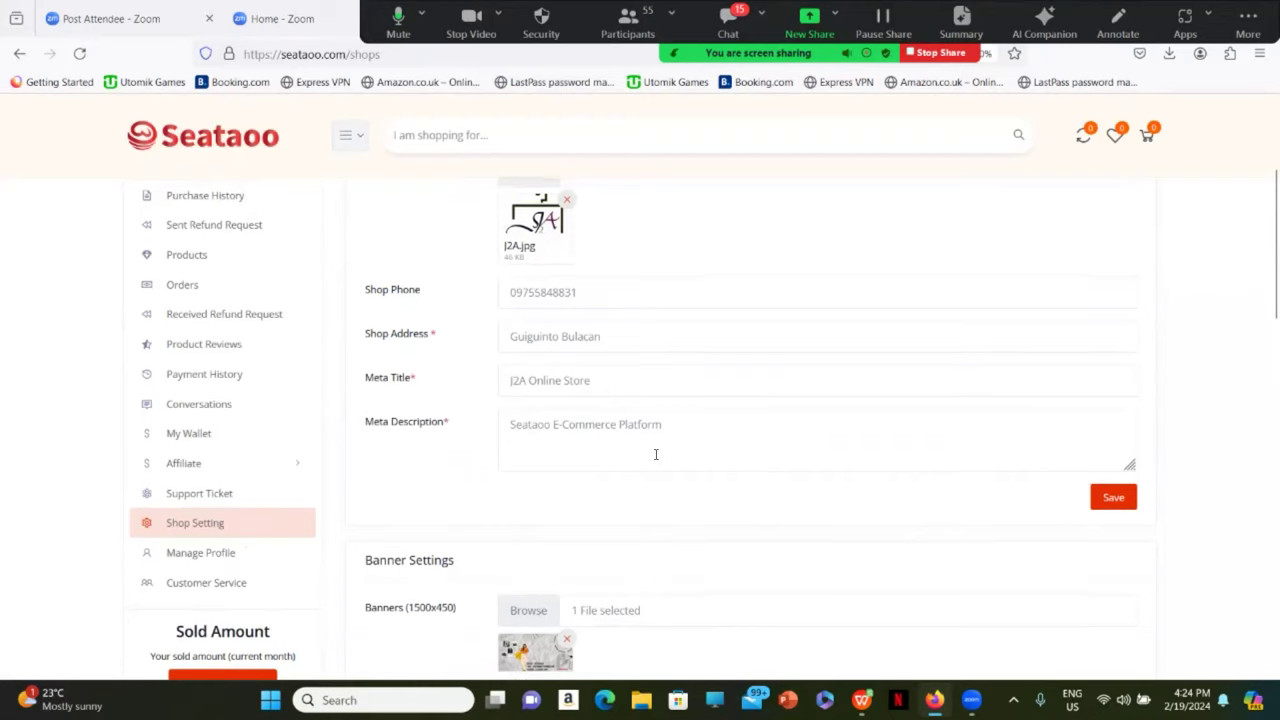
scroll(630, 490, "up", 1)
scroll(600, 470, "down", 1)
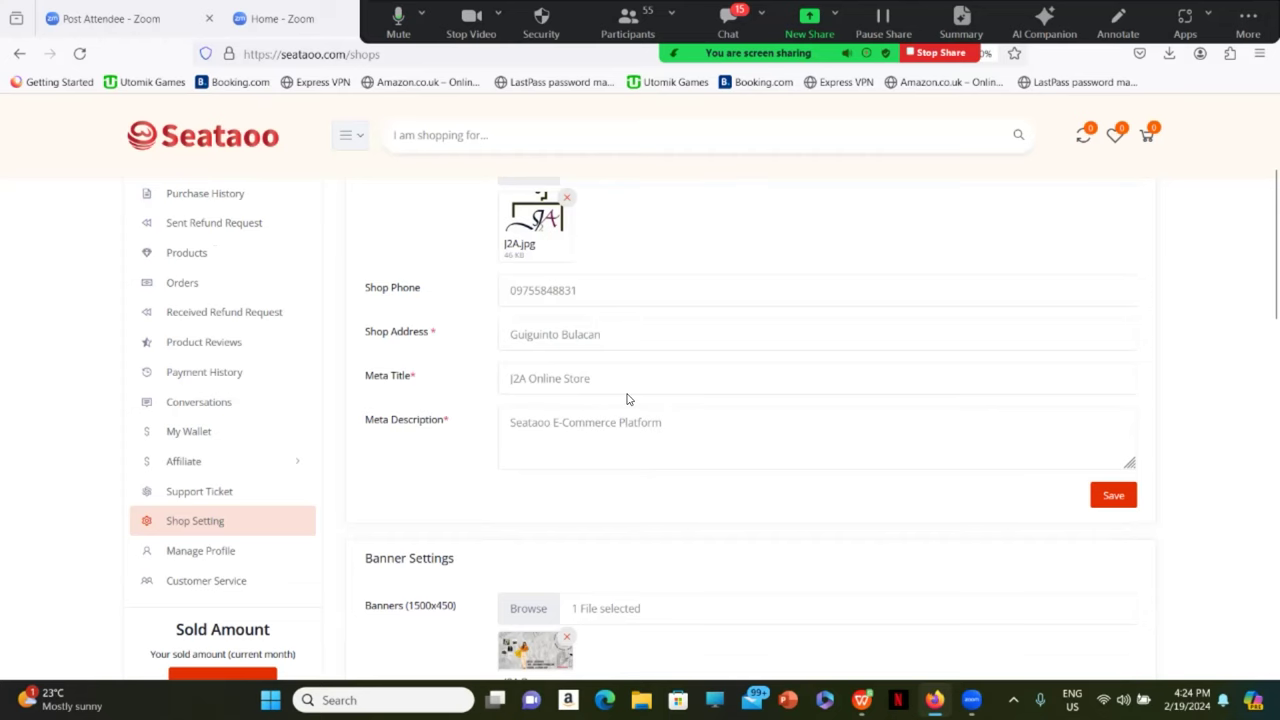
scroll(625, 399, "up", 1)
scroll(623, 400, "up", 1)
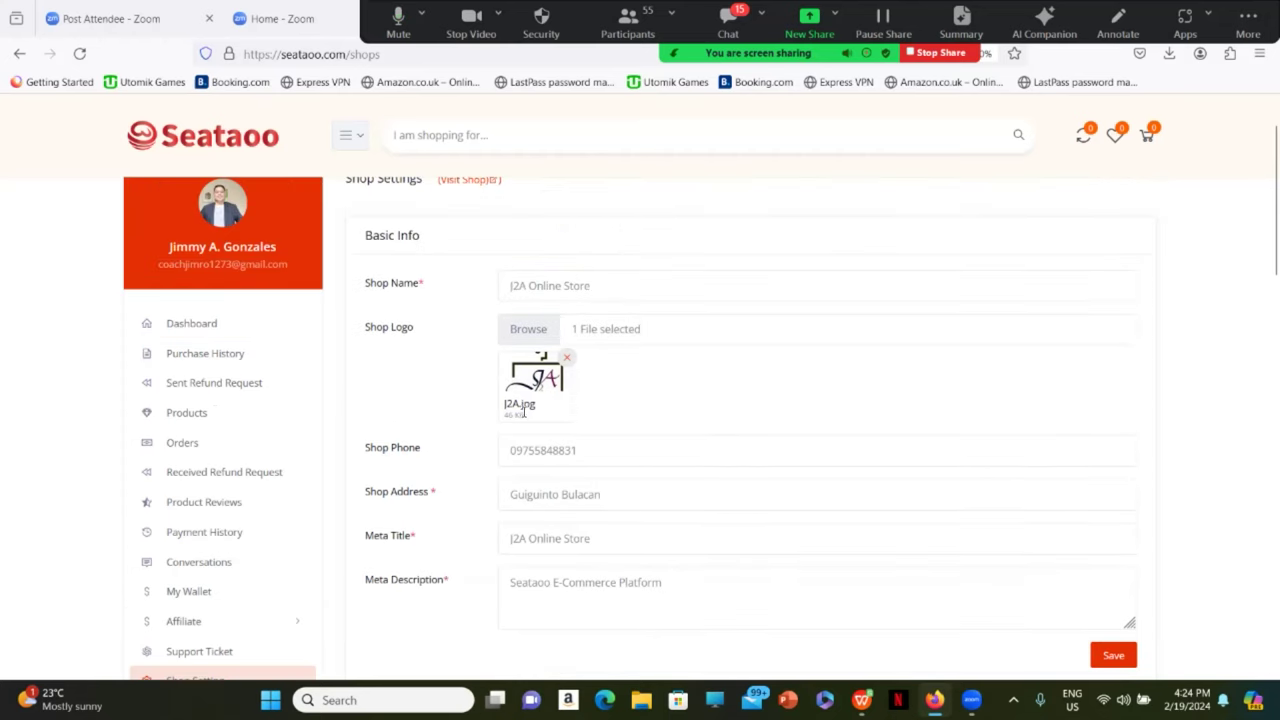
Step: Review the shop's basic info, banner settings and social media link fields on the Shop Settings page
scroll(528, 410, "down", 1)
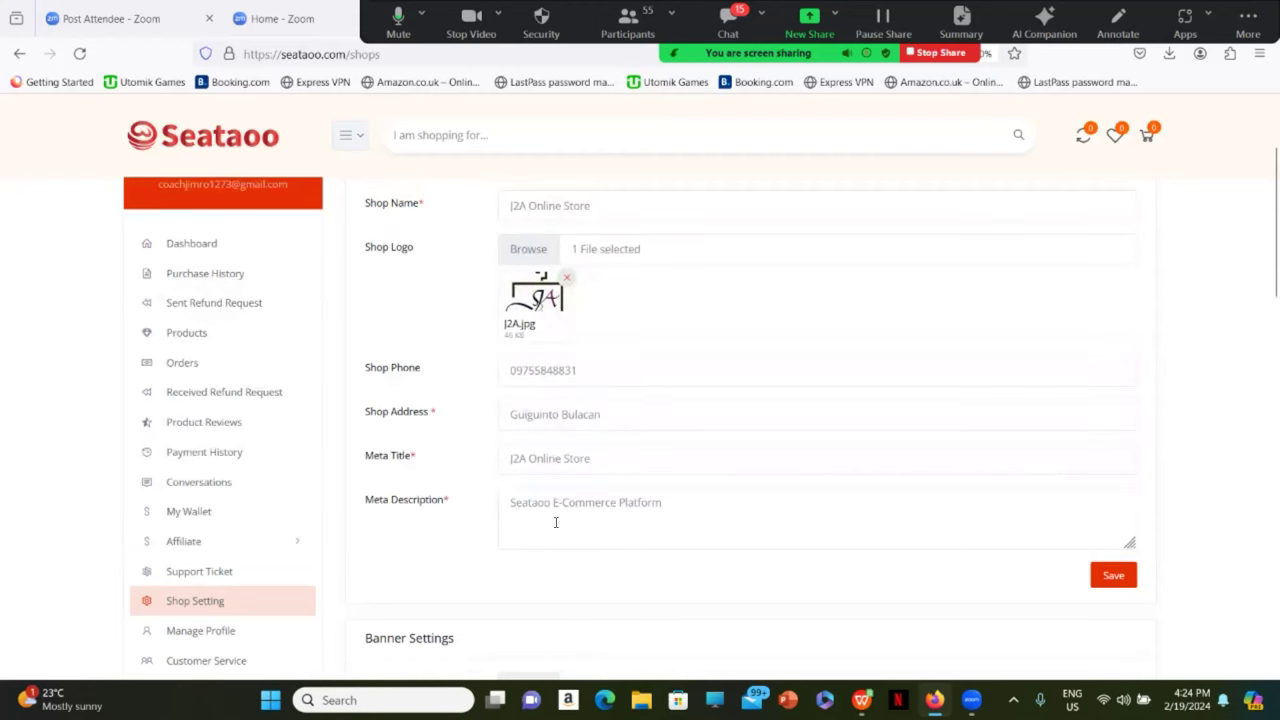
scroll(1000, 545, "down", 1)
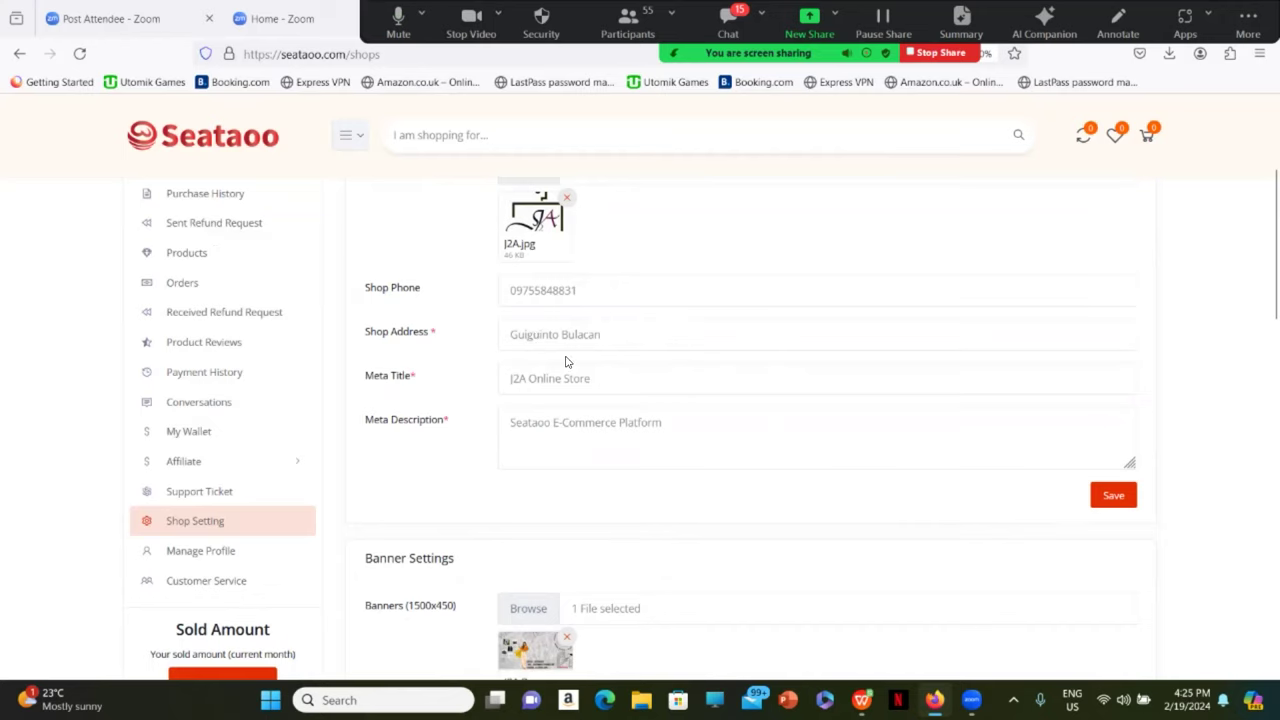
scroll(594, 383, "down", 2)
scroll(618, 387, "down", 4)
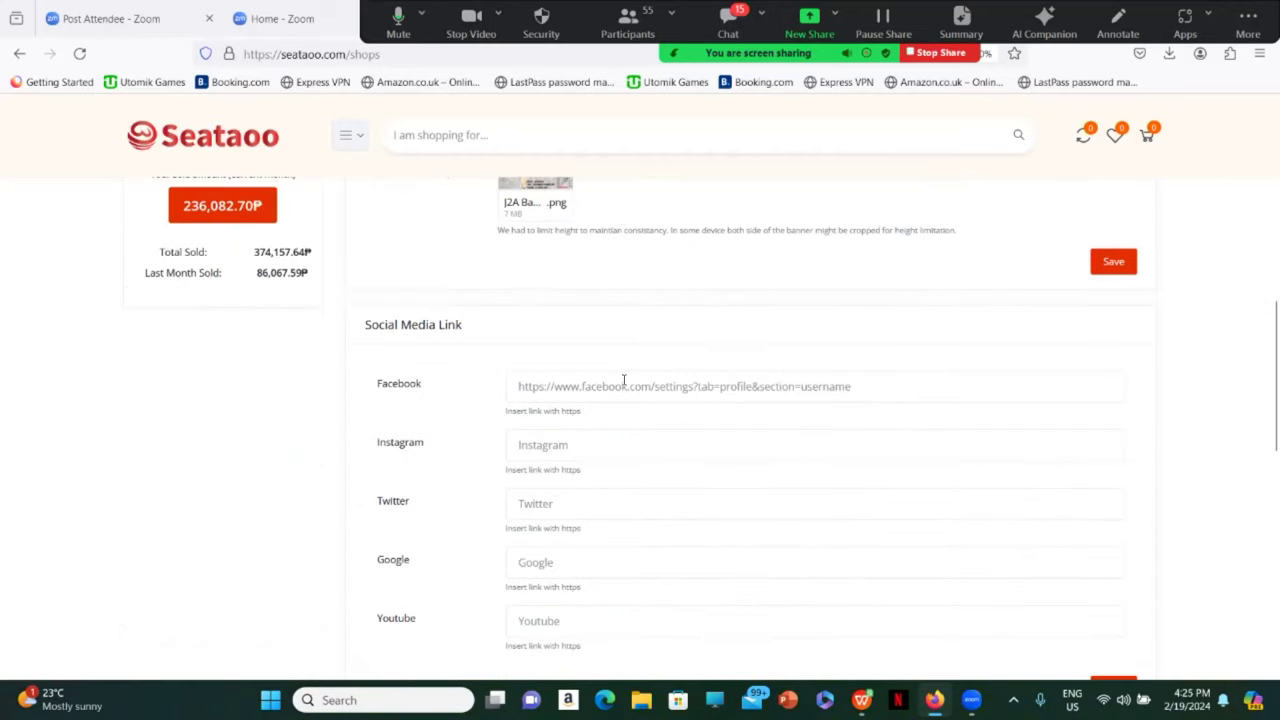
scroll(625, 382, "up", 5)
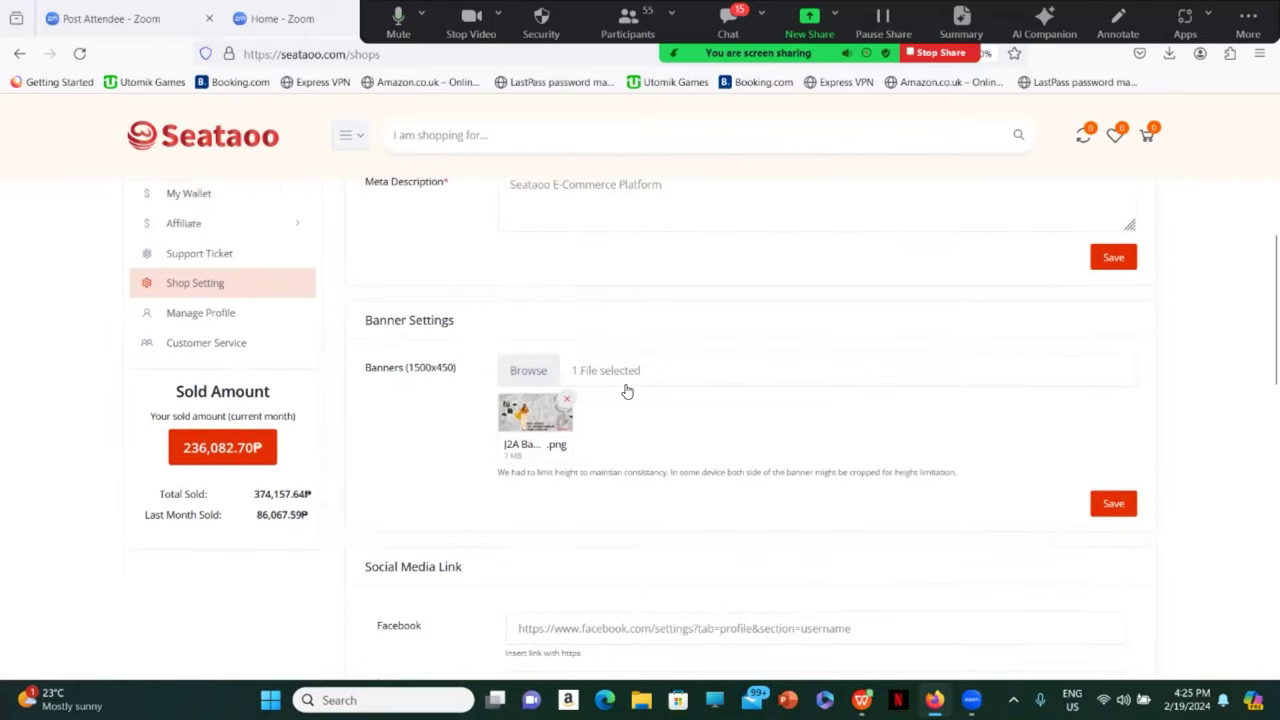
scroll(626, 382, "up", 4)
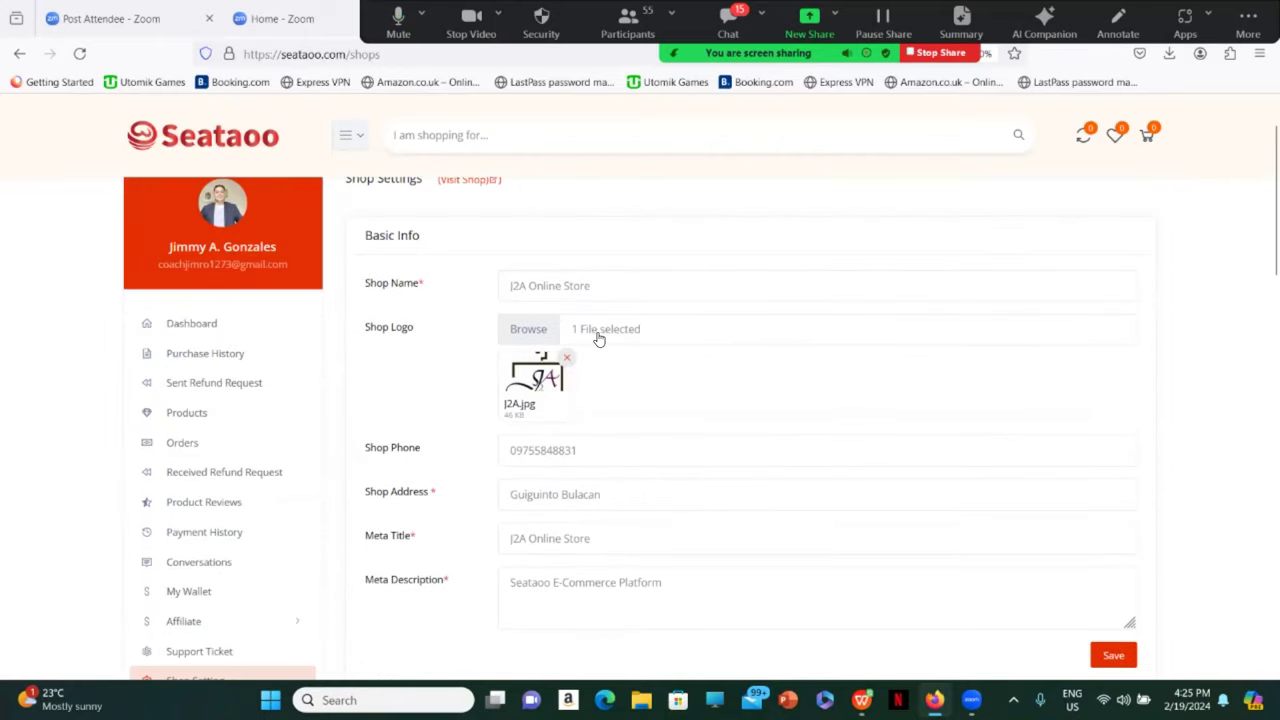
Step: Visit the J2A Online Store storefront, browse its New Arrival Products and open the Jockey Men's Performance Crew Tee
left_click(463, 264)
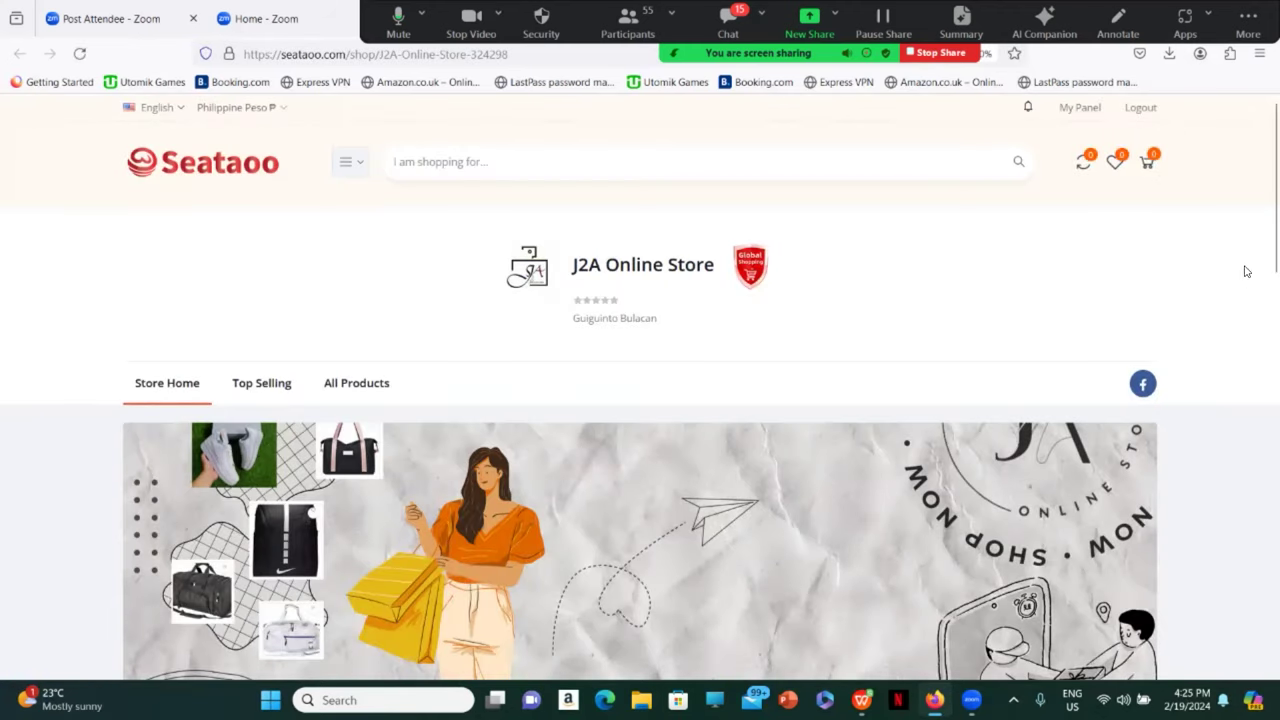
scroll(1260, 255, "down", 1)
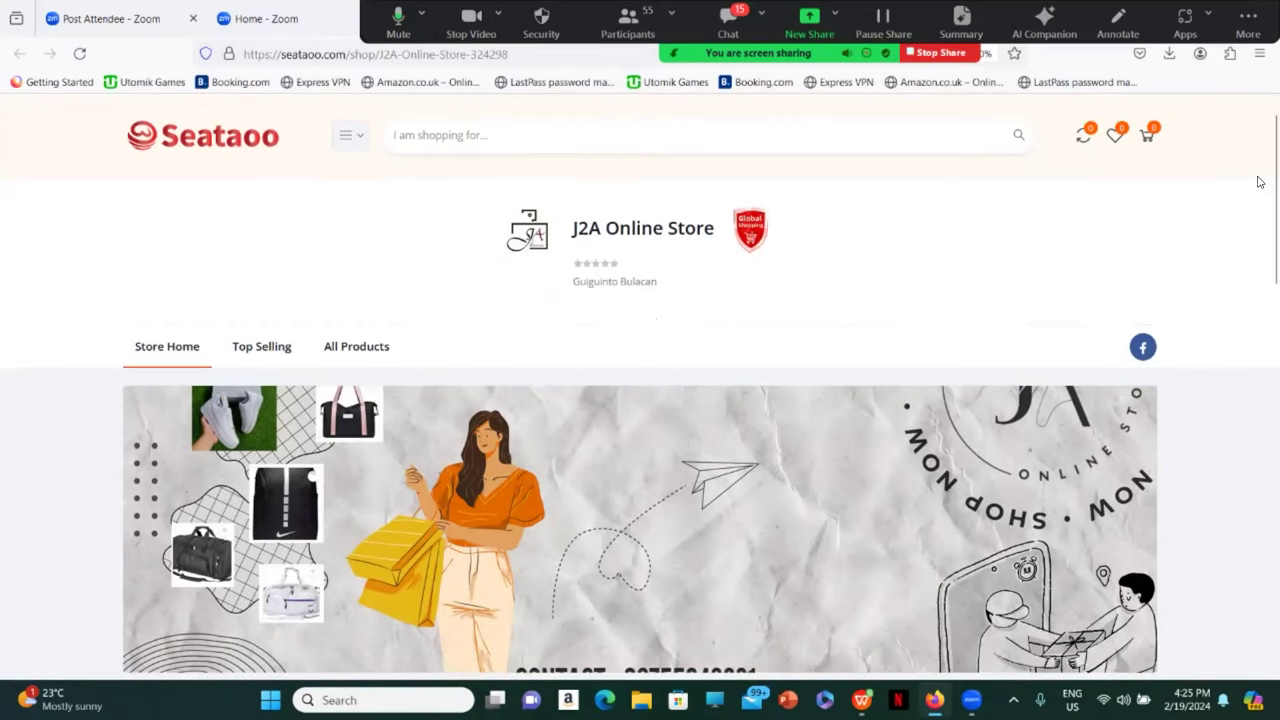
left_click_drag(1260, 182, 1260, 351)
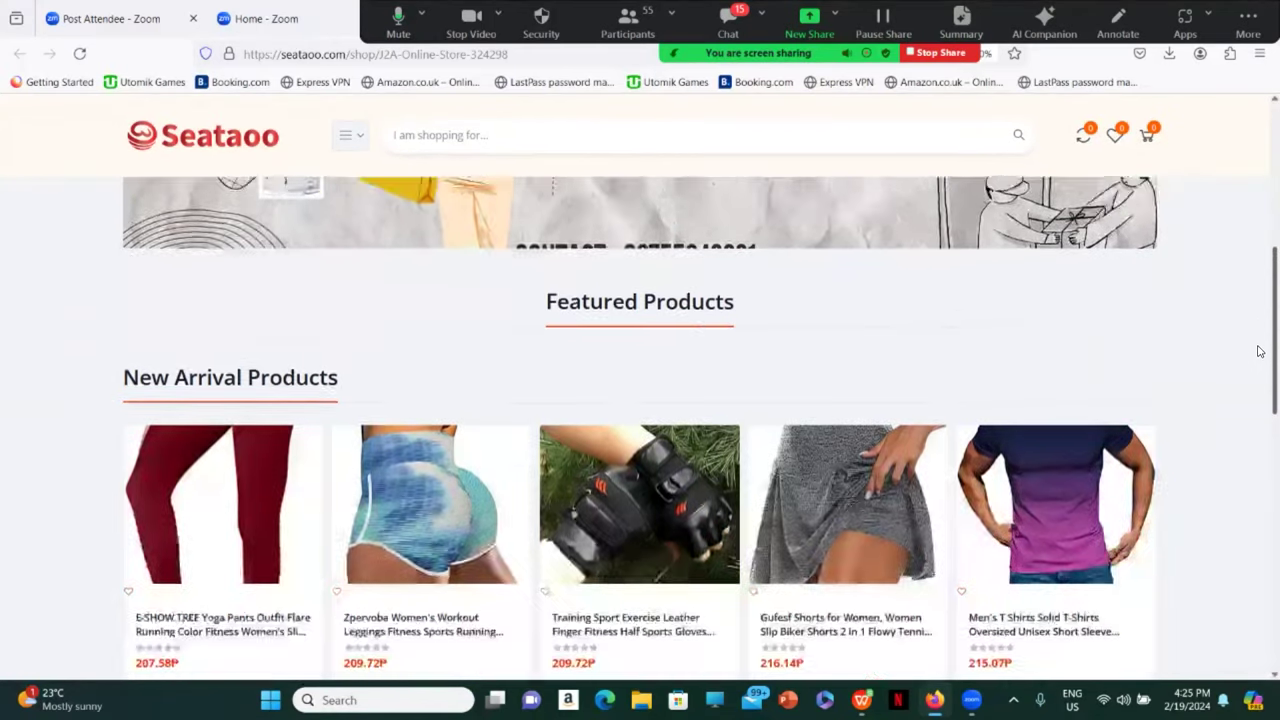
scroll(1260, 351, "down", 5)
scroll(1257, 357, "up", 4)
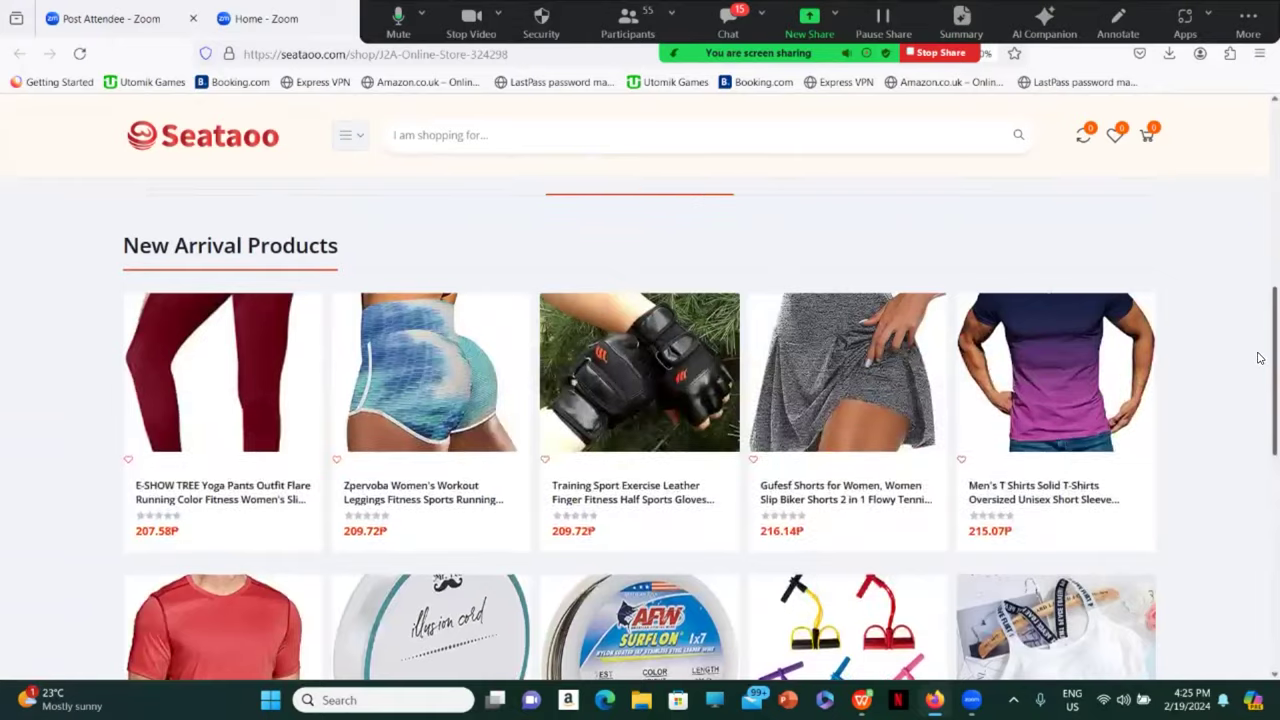
scroll(1260, 357, "down", 2)
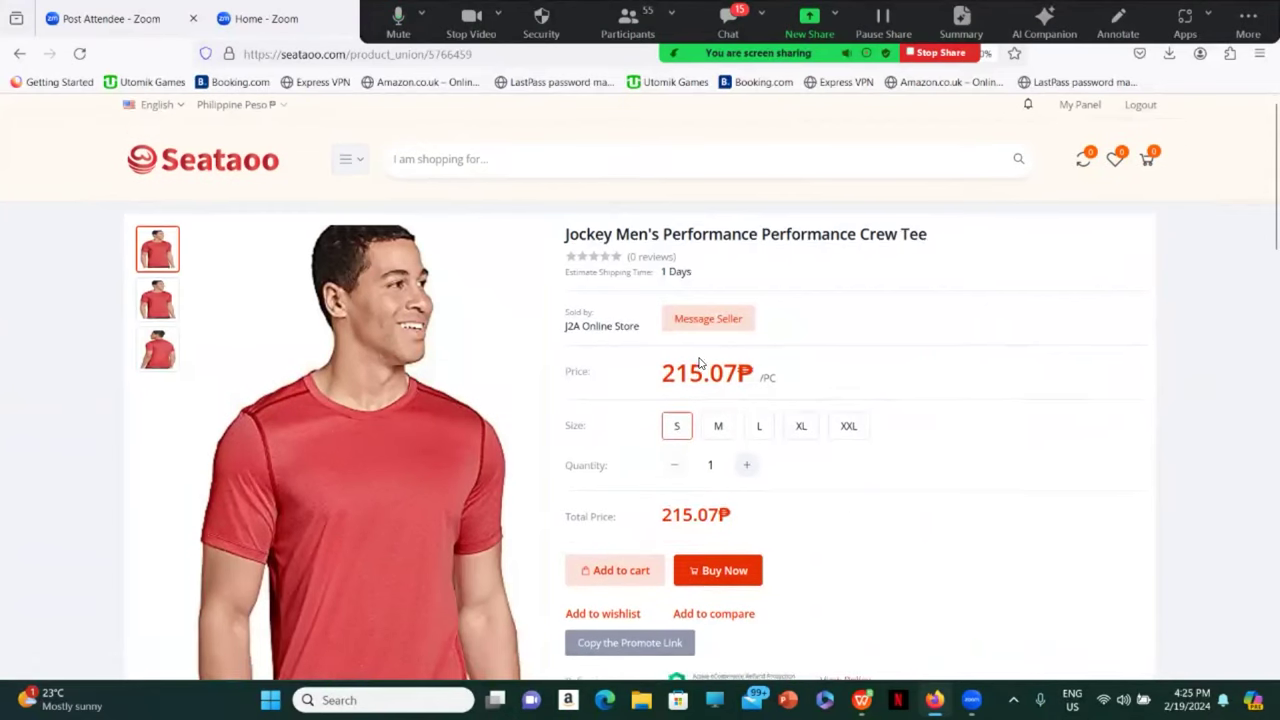
Step: Examine the crew tee's product page, including its price, size options, share links, description and related products
scroll(694, 366, "down", 3)
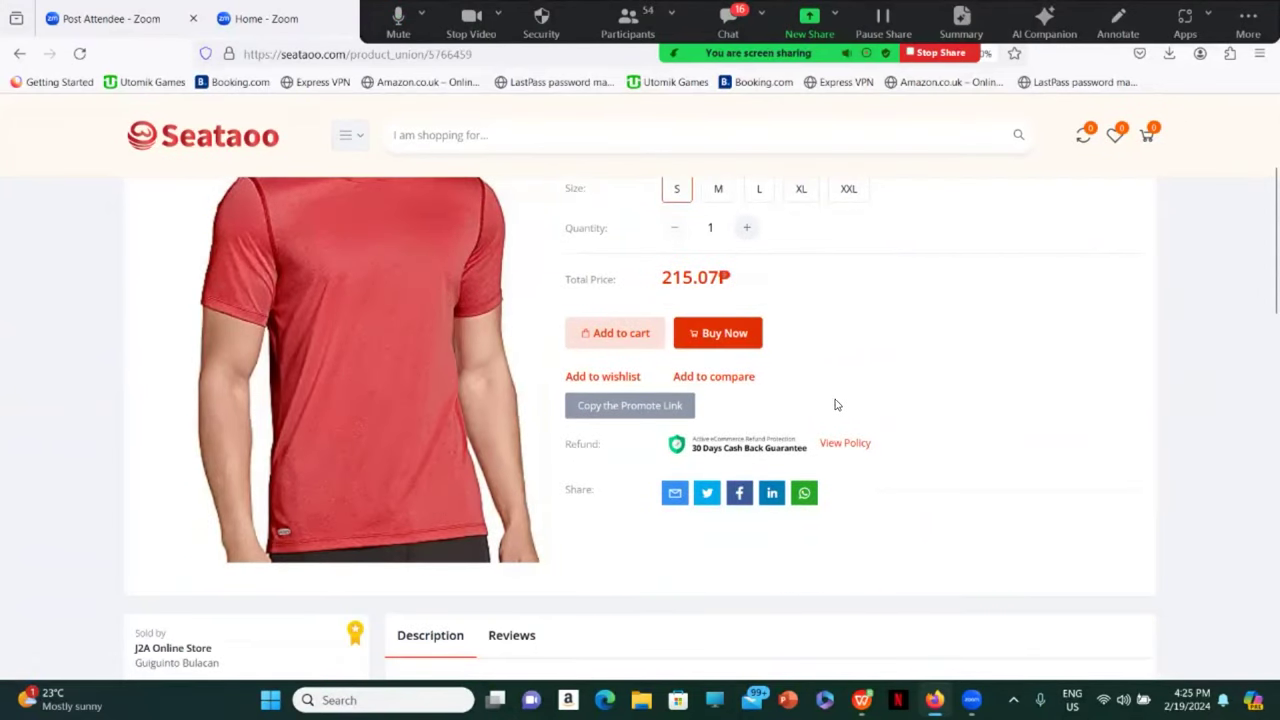
scroll(840, 400, "up", 3)
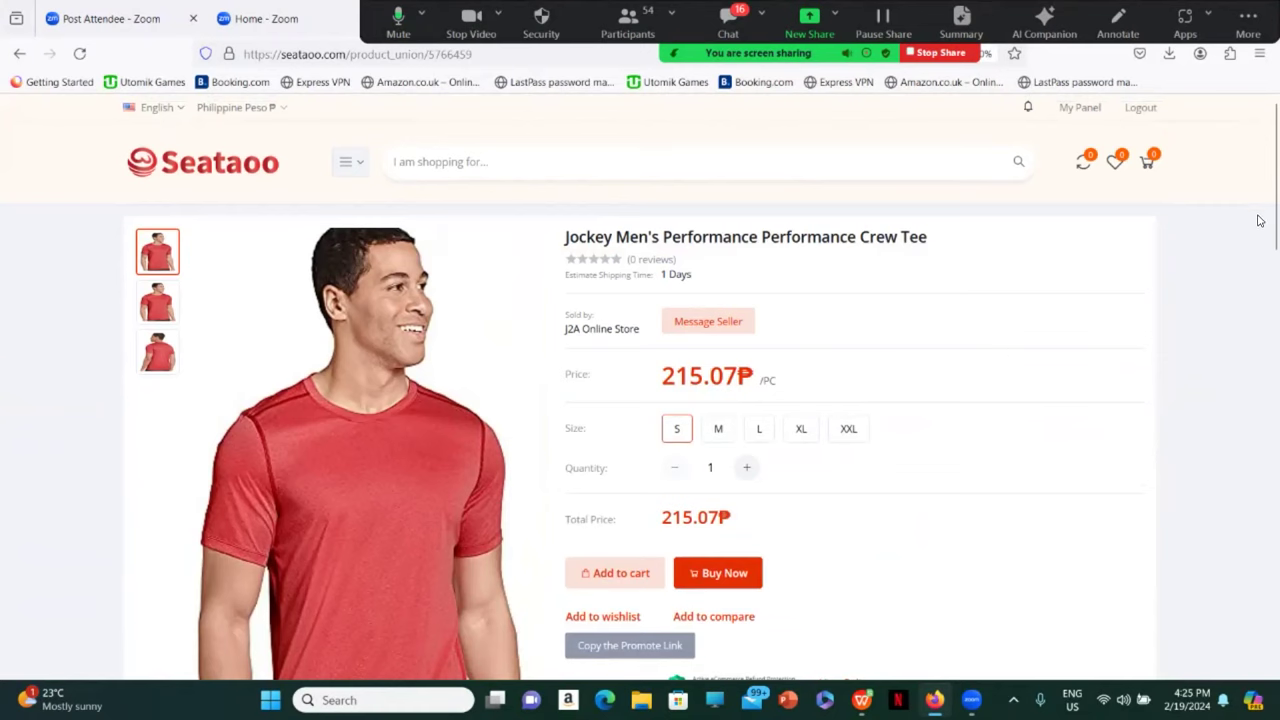
scroll(1257, 220, "down", 2)
scroll(1259, 278, "up", 2)
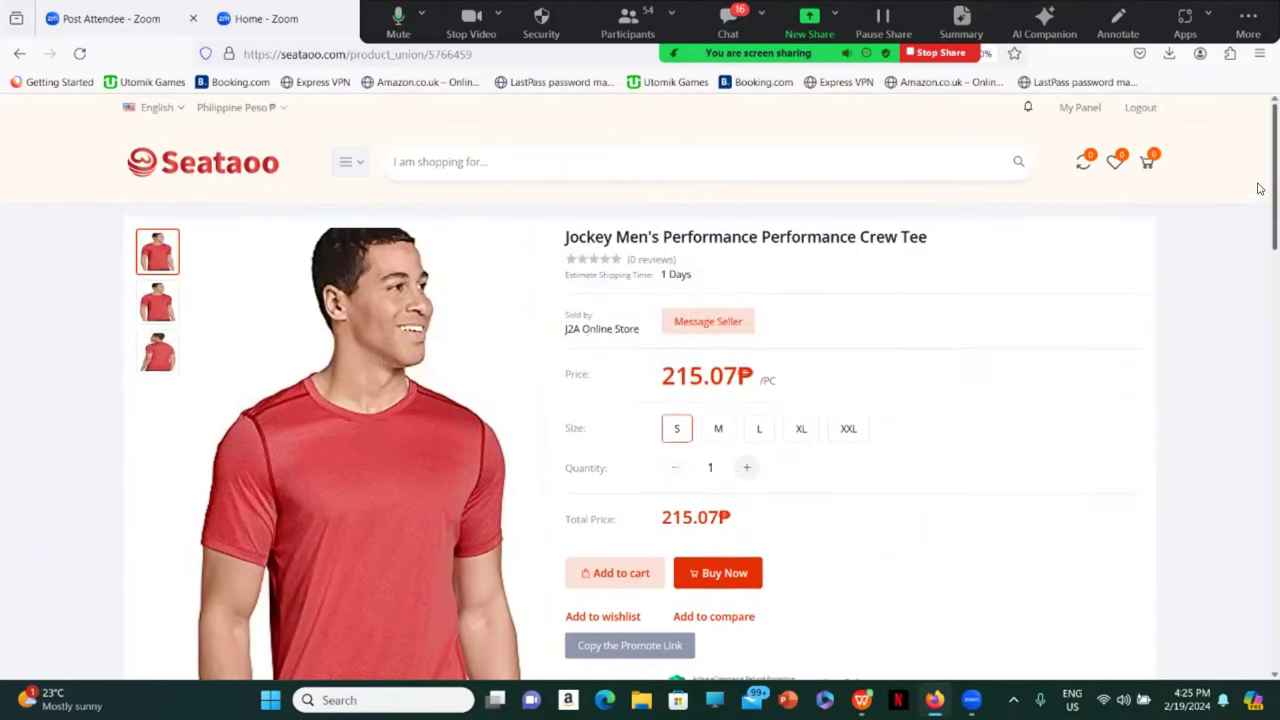
scroll(1019, 478, "down", 2)
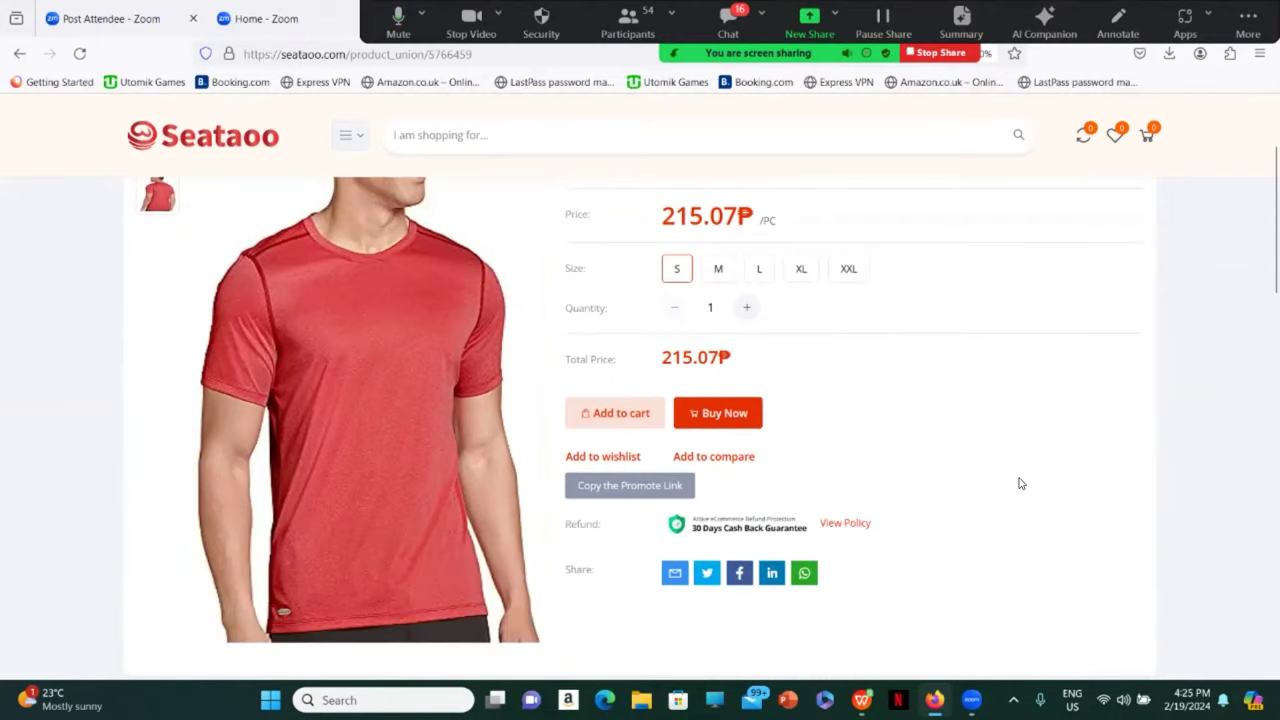
scroll(1261, 290, "up", 2)
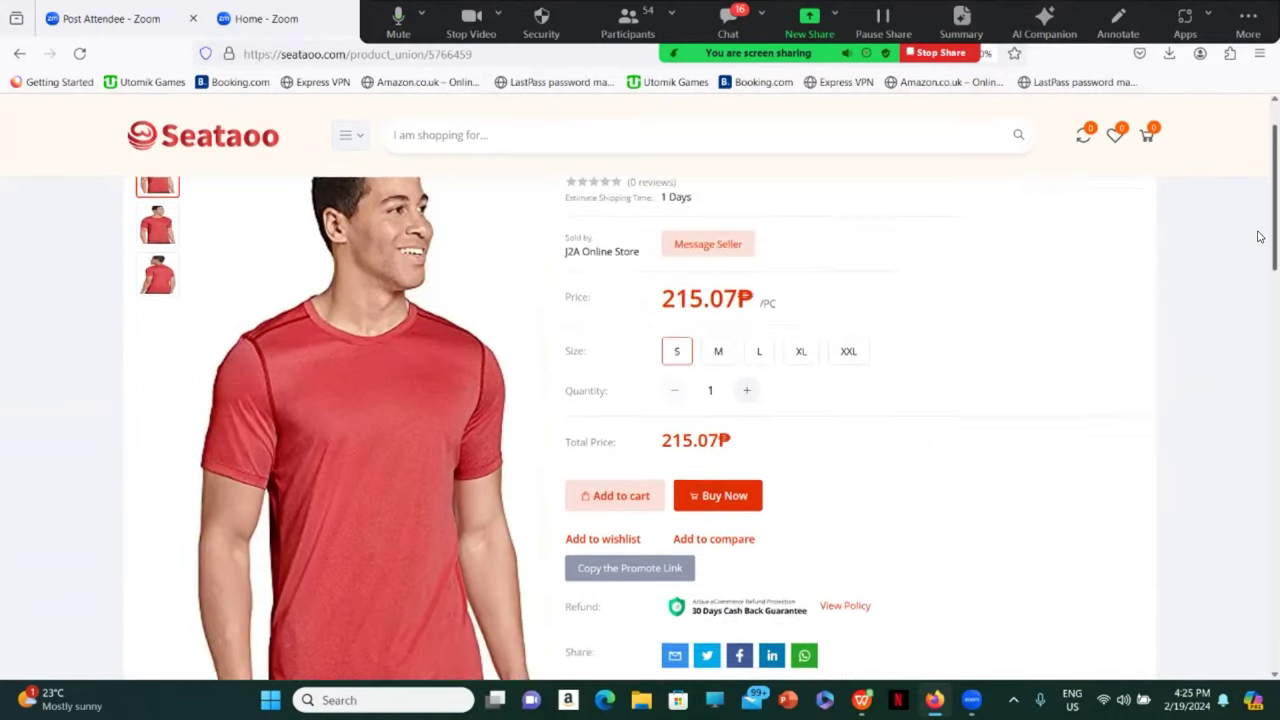
scroll(1261, 270, "down", 7)
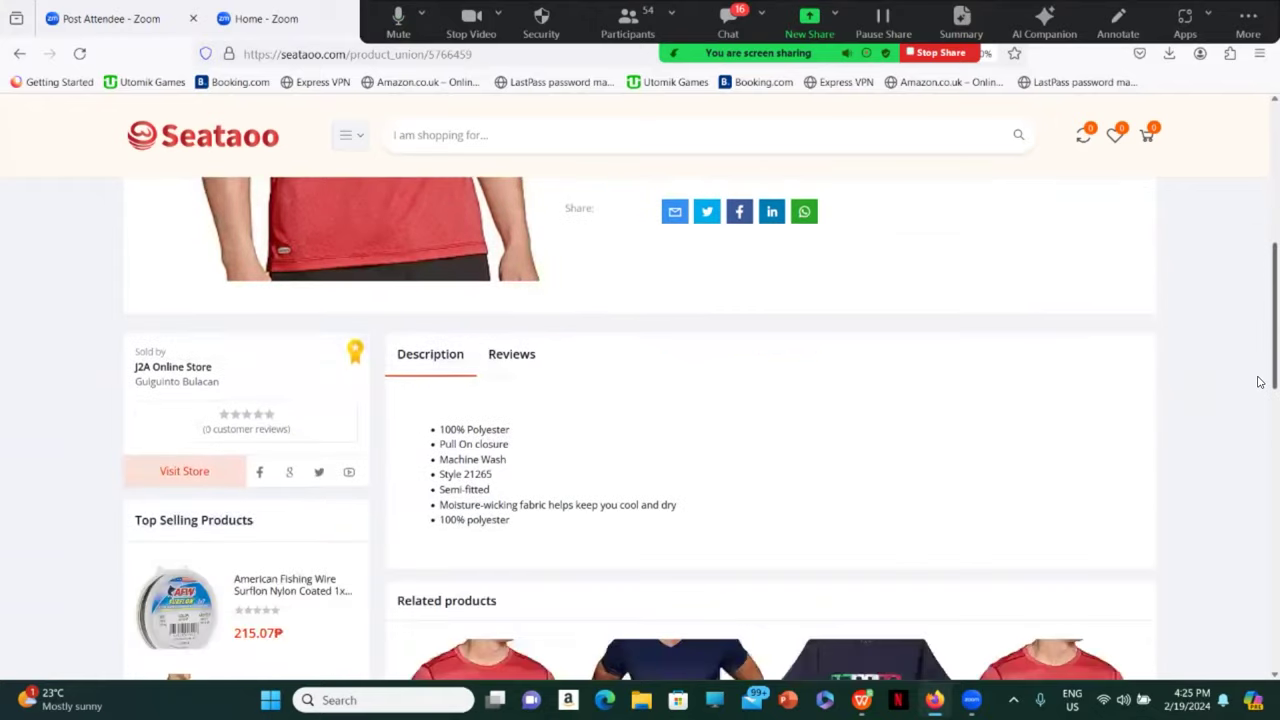
scroll(1260, 452, "down", 5)
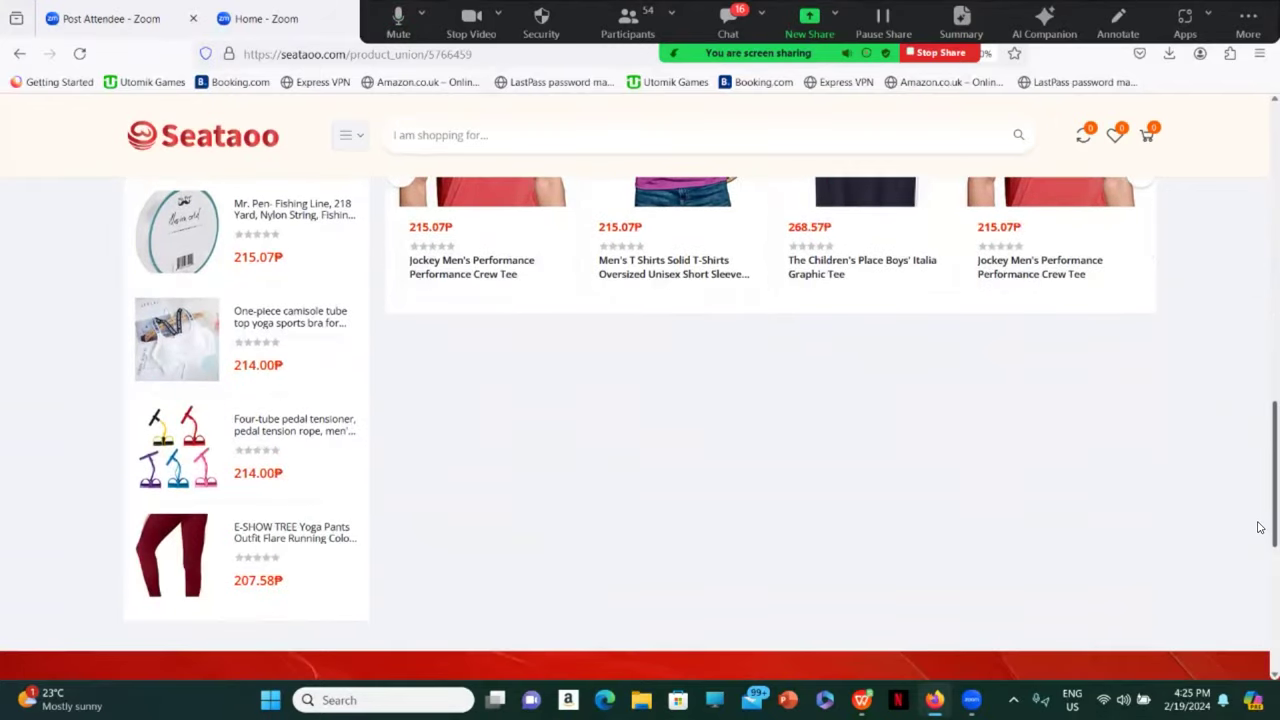
scroll(1259, 461, "up", 3)
scroll(1259, 461, "up", 10)
mouse_move(307, 128)
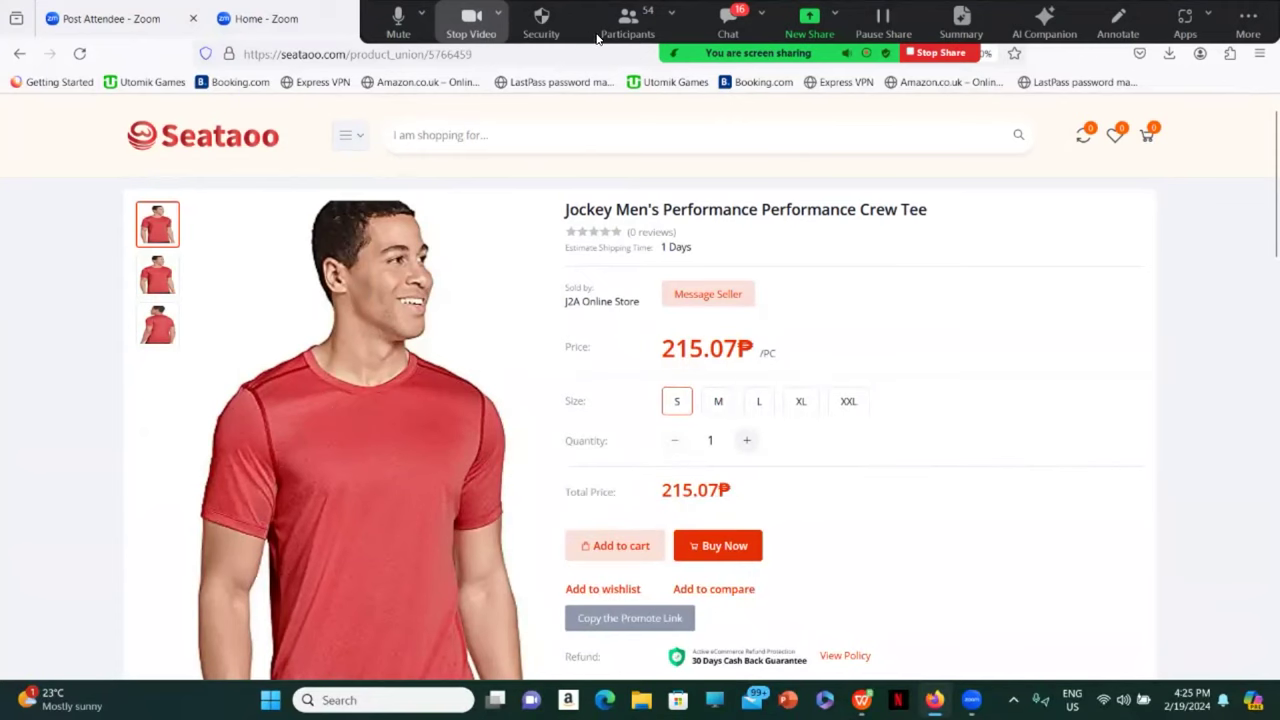
Step: Leave the product page, return to Shop Settings and look over the basic info and banner sections again
left_click(757, 18)
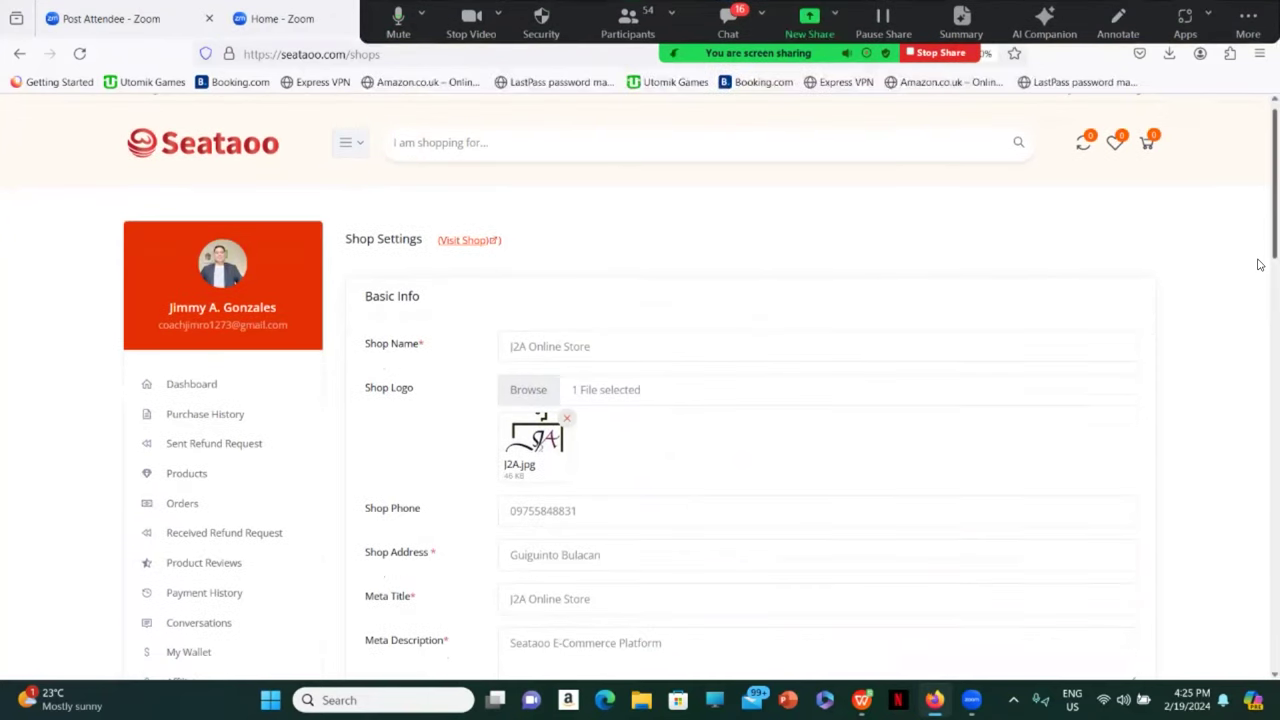
scroll(1260, 258, "down", 3)
scroll(1260, 251, "up", 2)
scroll(1260, 251, "up", 2)
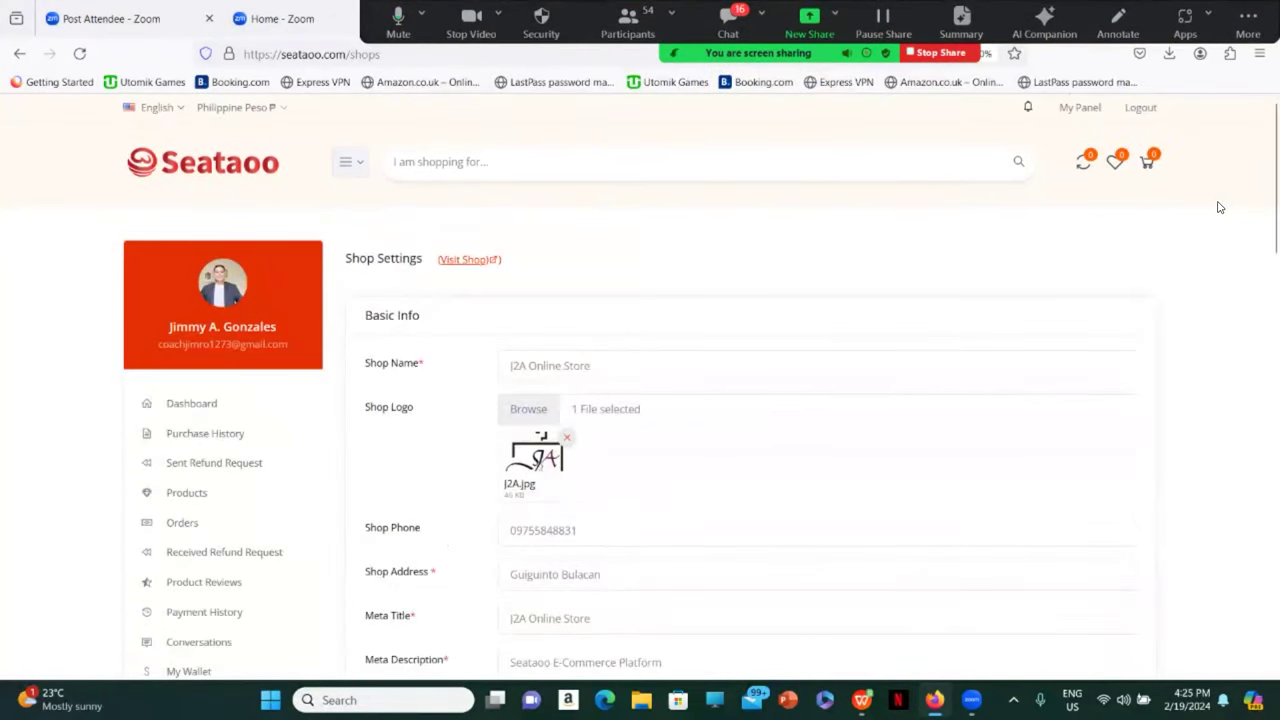
scroll(425, 501, "down", 3)
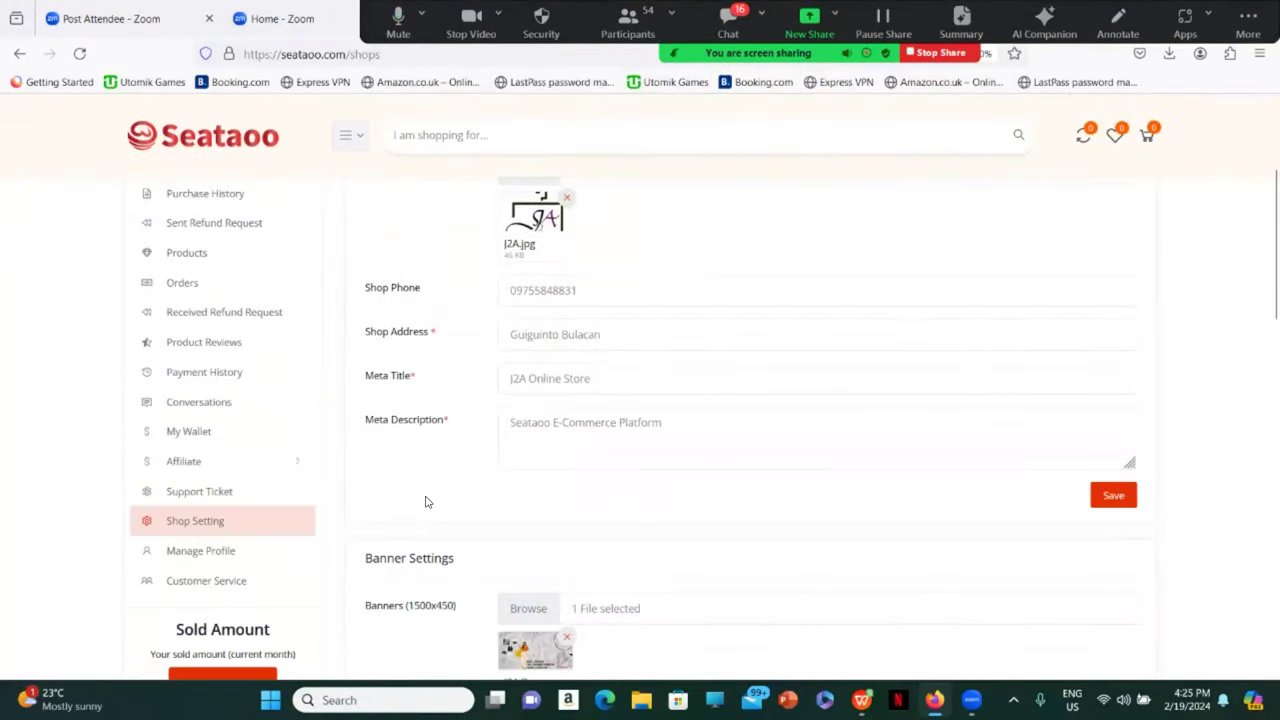
Step: Open the Manage Profile page and review its basic info, photo and password fields
left_click(198, 553)
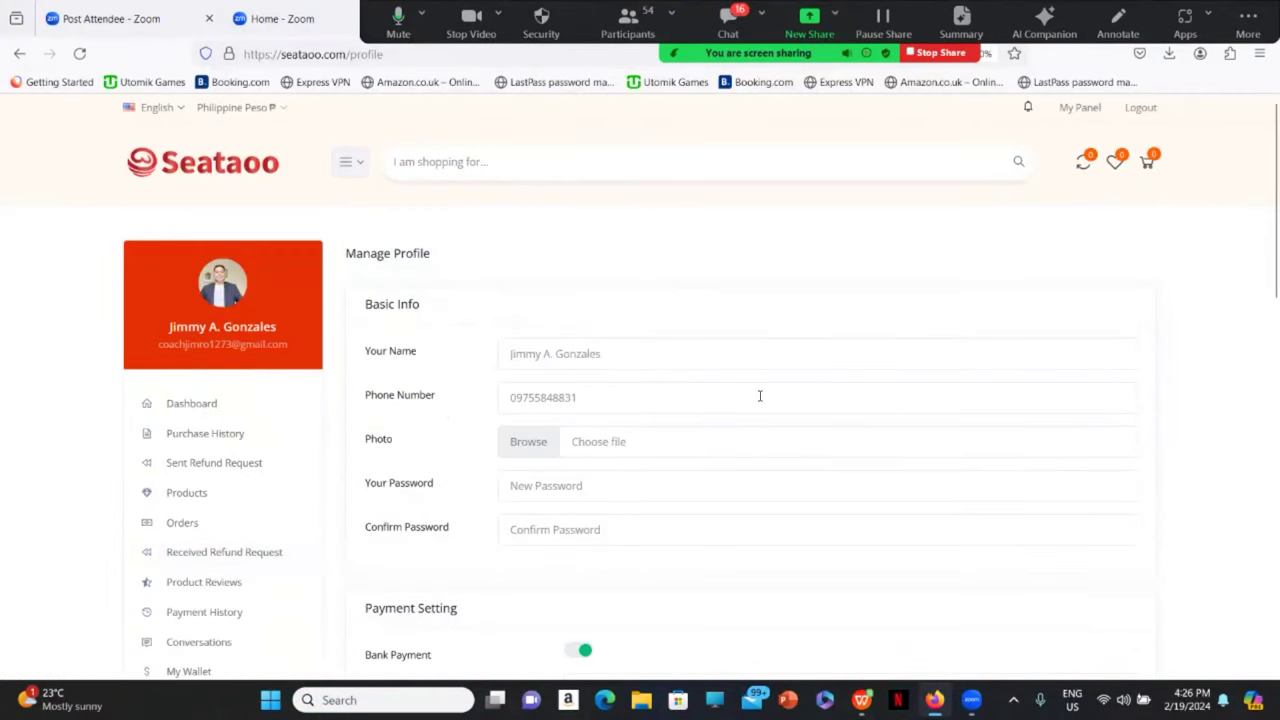
scroll(760, 396, "down", 3)
scroll(583, 300, "up", 3)
scroll(614, 452, "down", 1)
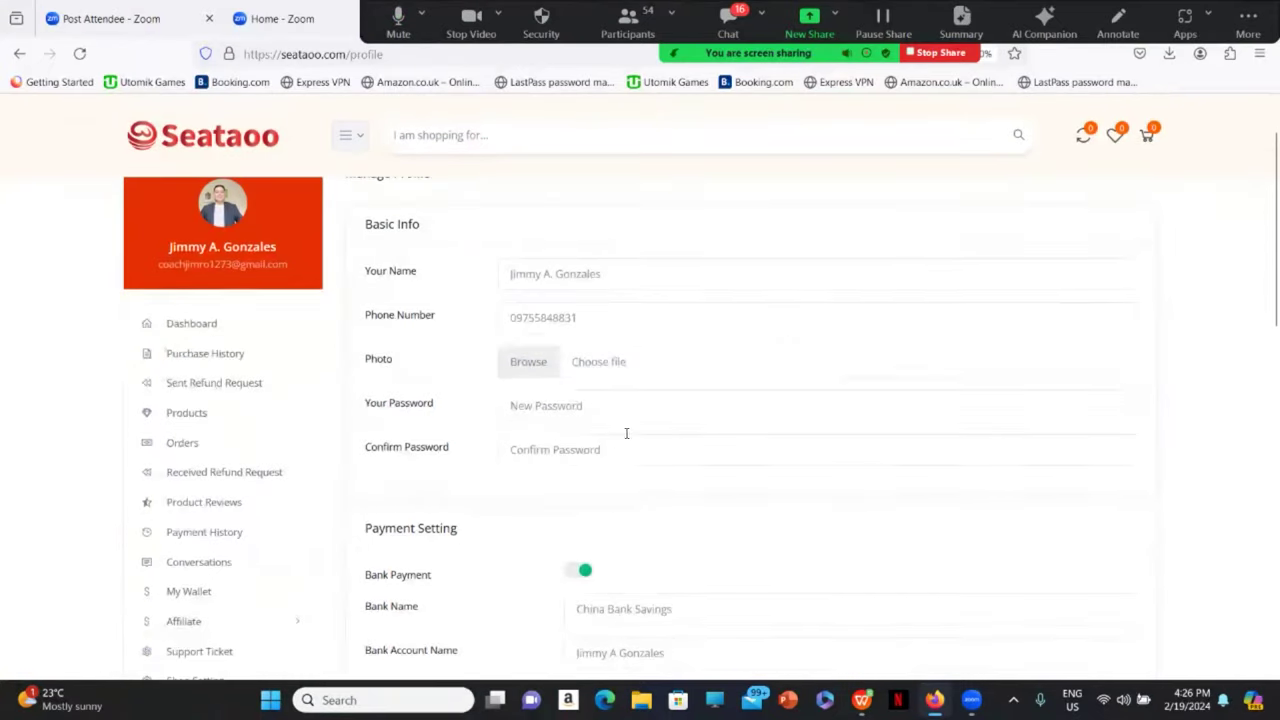
scroll(630, 434, "down", 4)
scroll(554, 320, "up", 3)
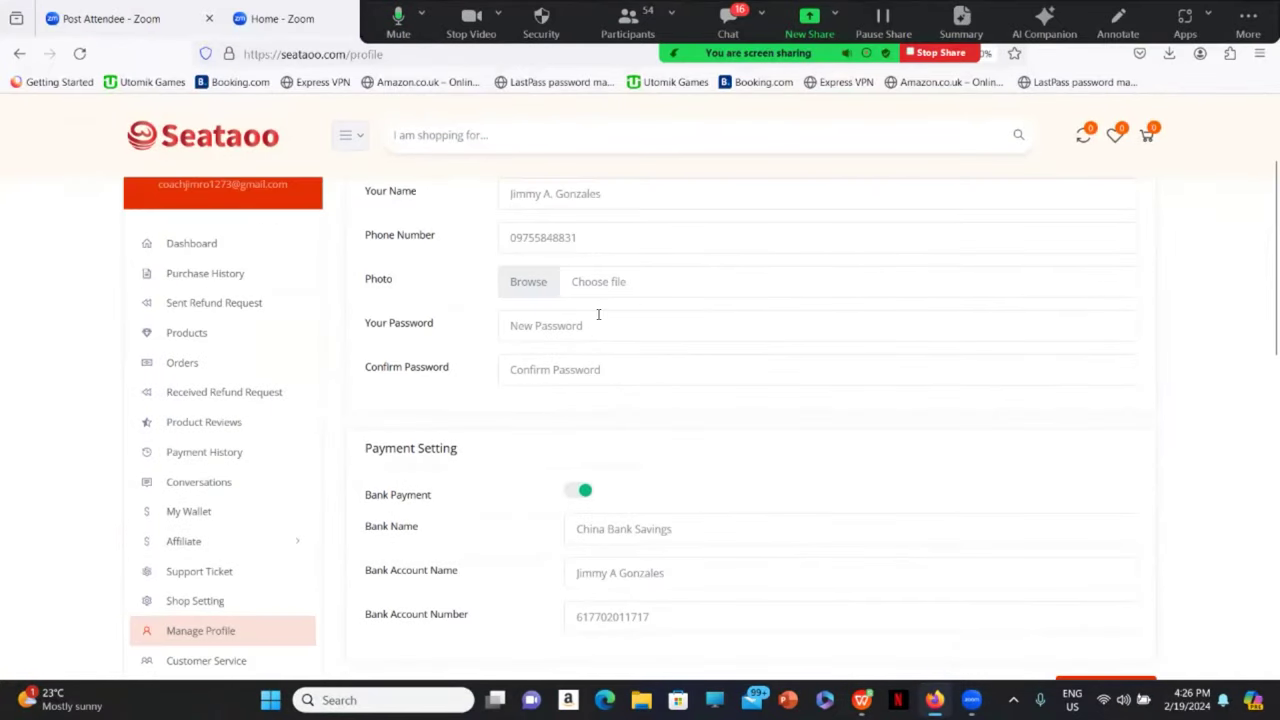
scroll(626, 358, "down", 1)
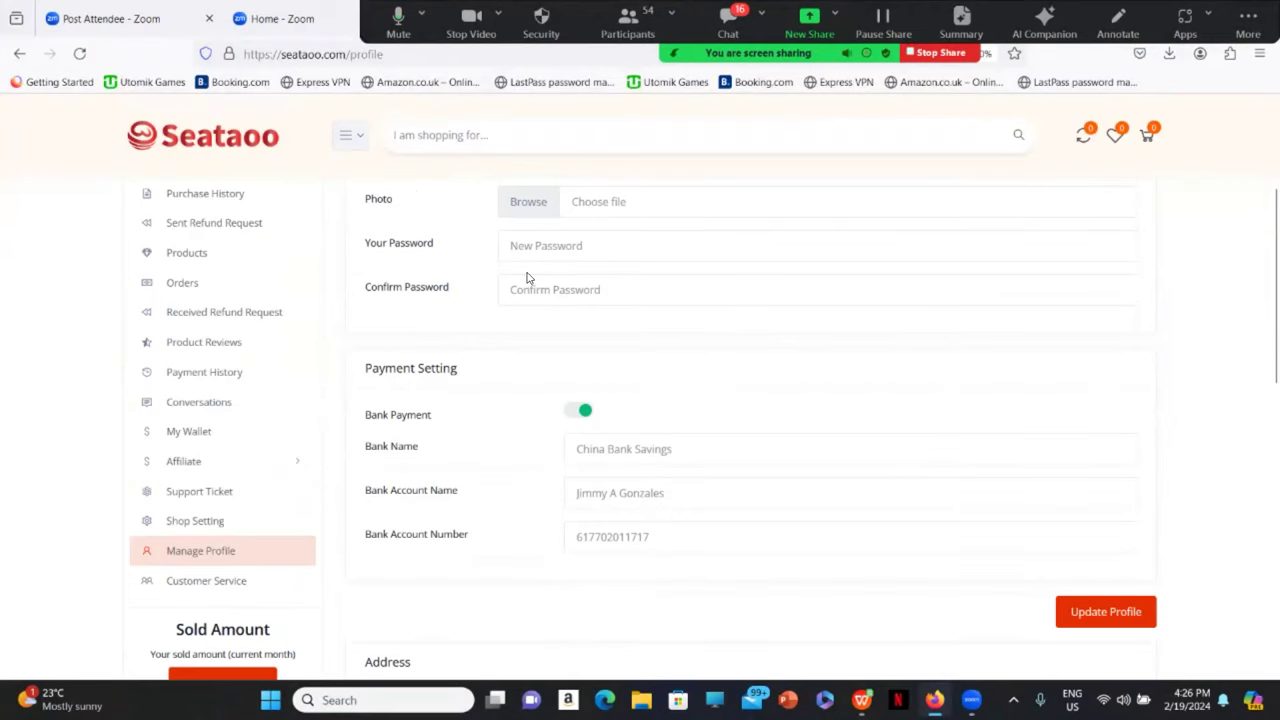
Step: Review the profile's bank payment settings, address section and email change section
scroll(626, 366, "down", 2)
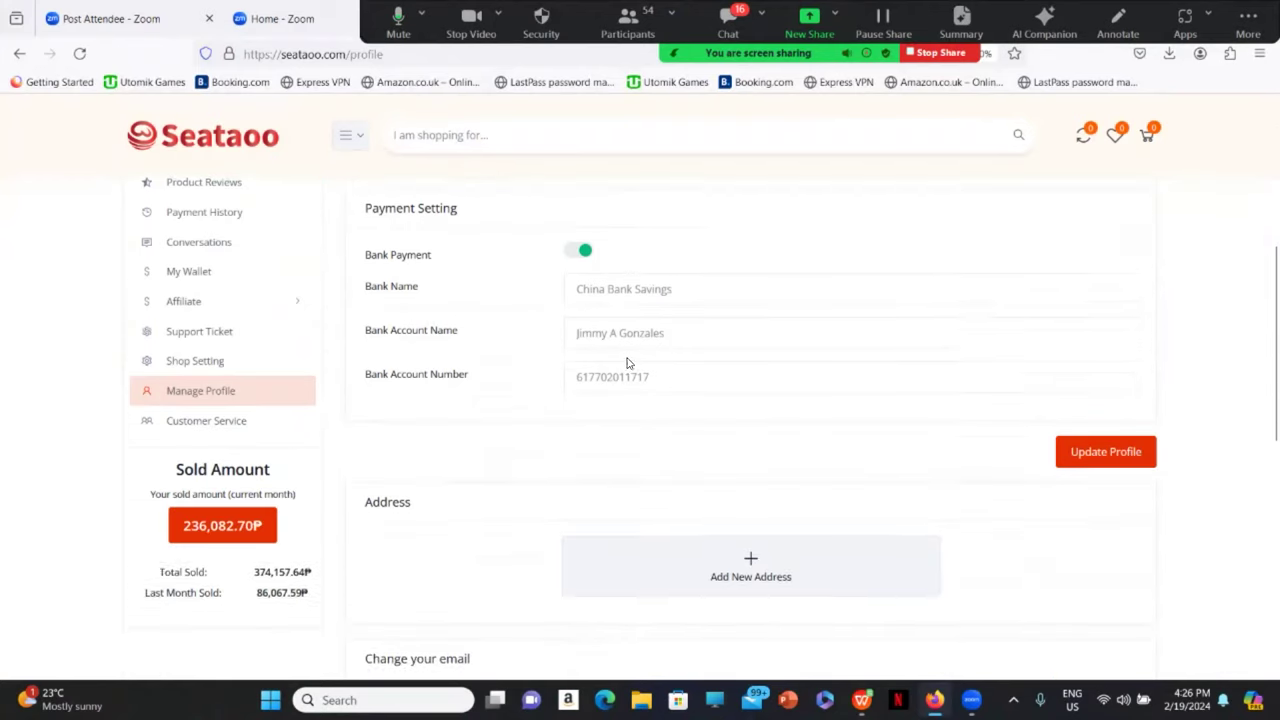
scroll(560, 345, "up", 1)
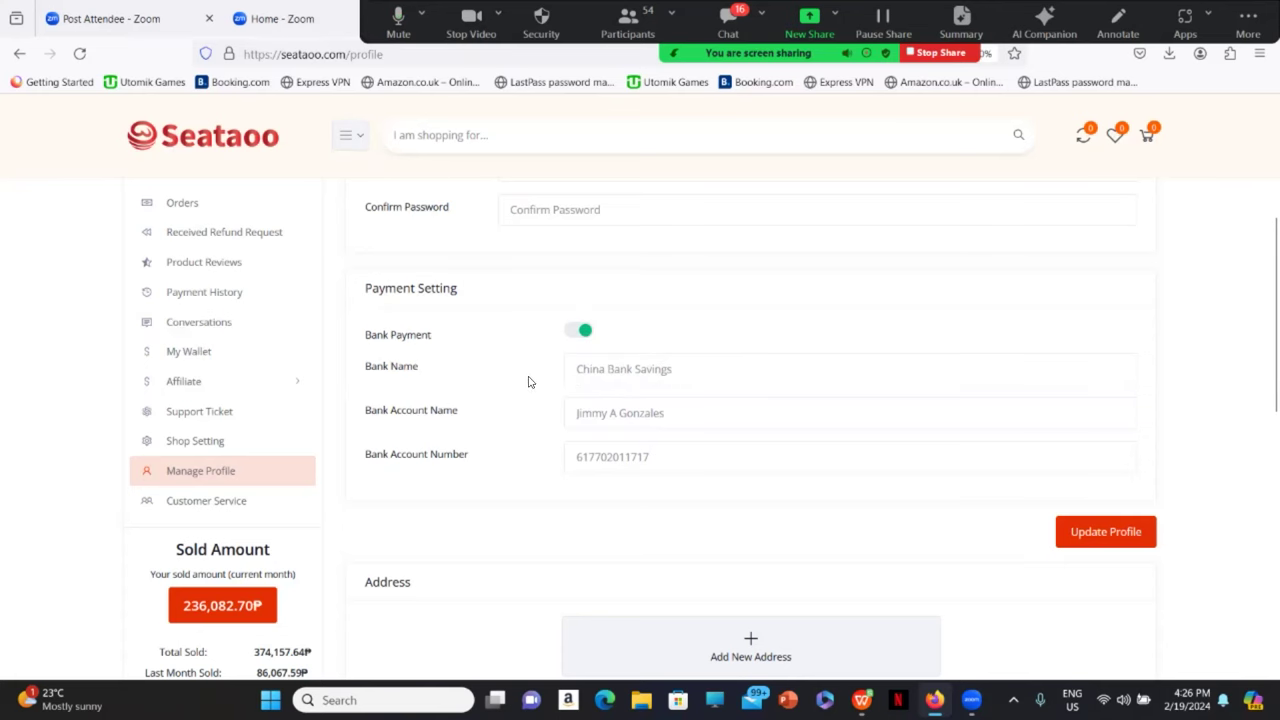
scroll(633, 392, "down", 2)
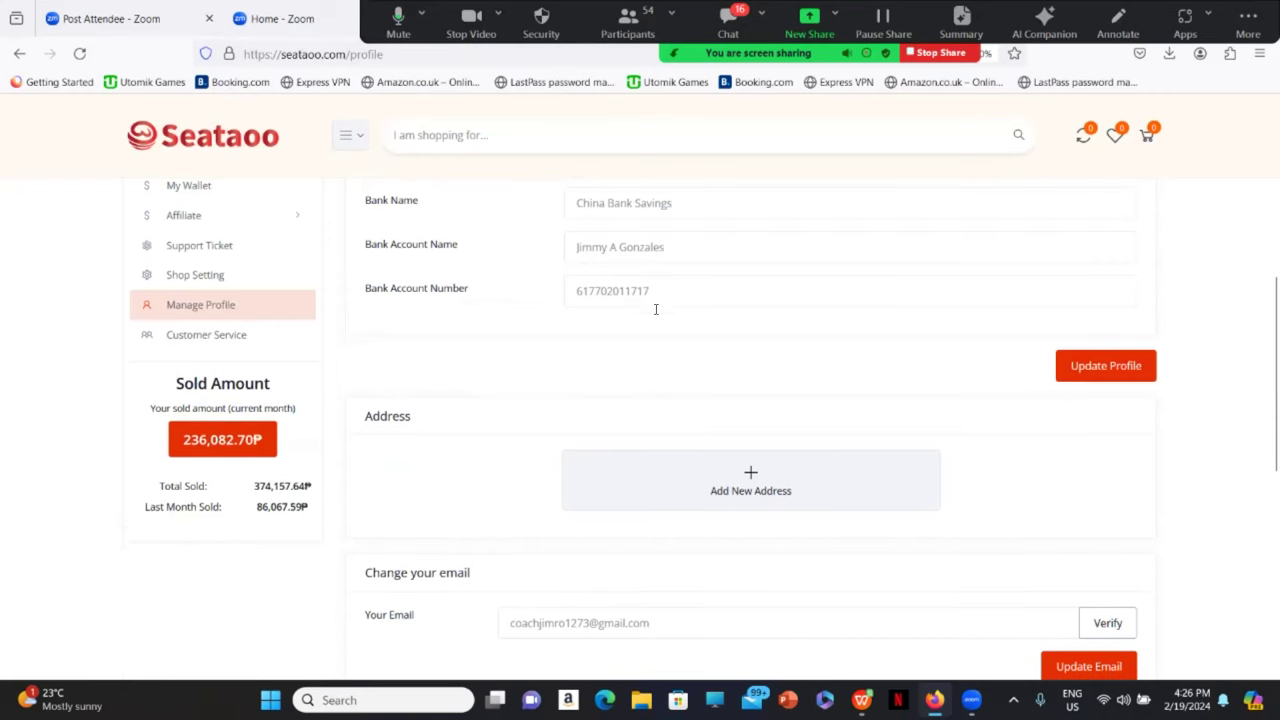
scroll(620, 280, "down", 1)
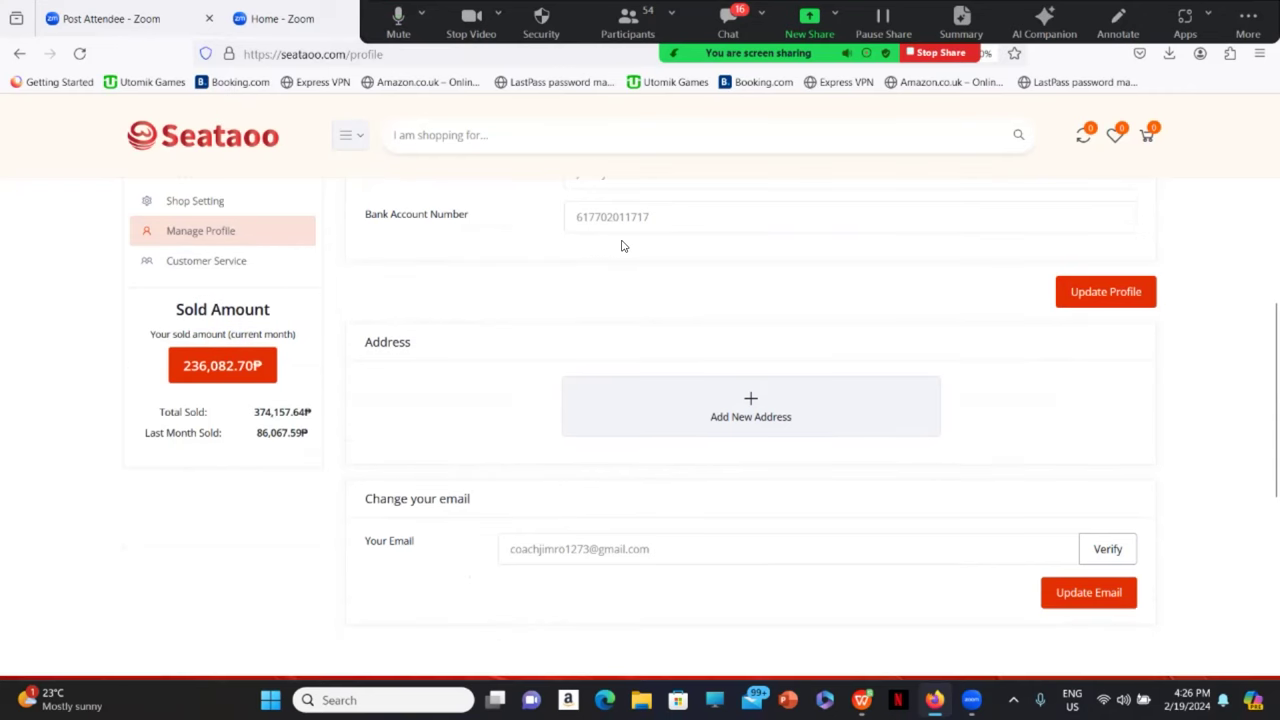
scroll(623, 246, "down", 2)
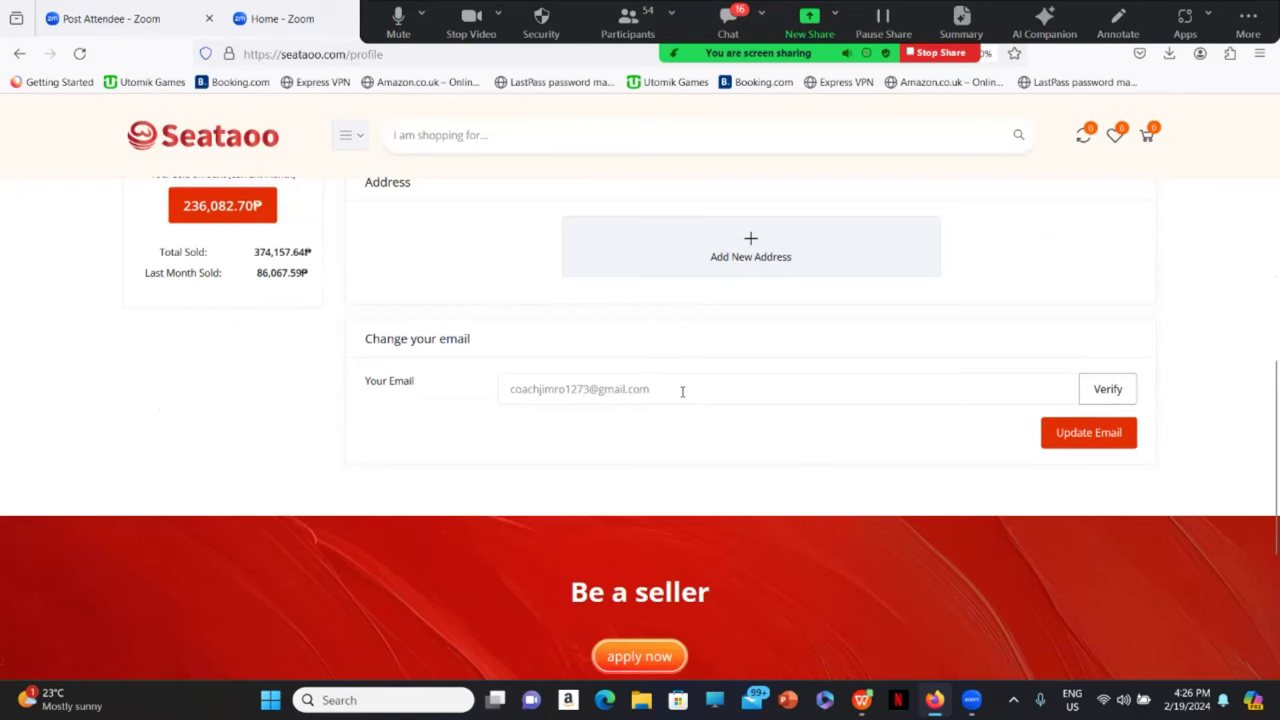
scroll(580, 410, "up", 7)
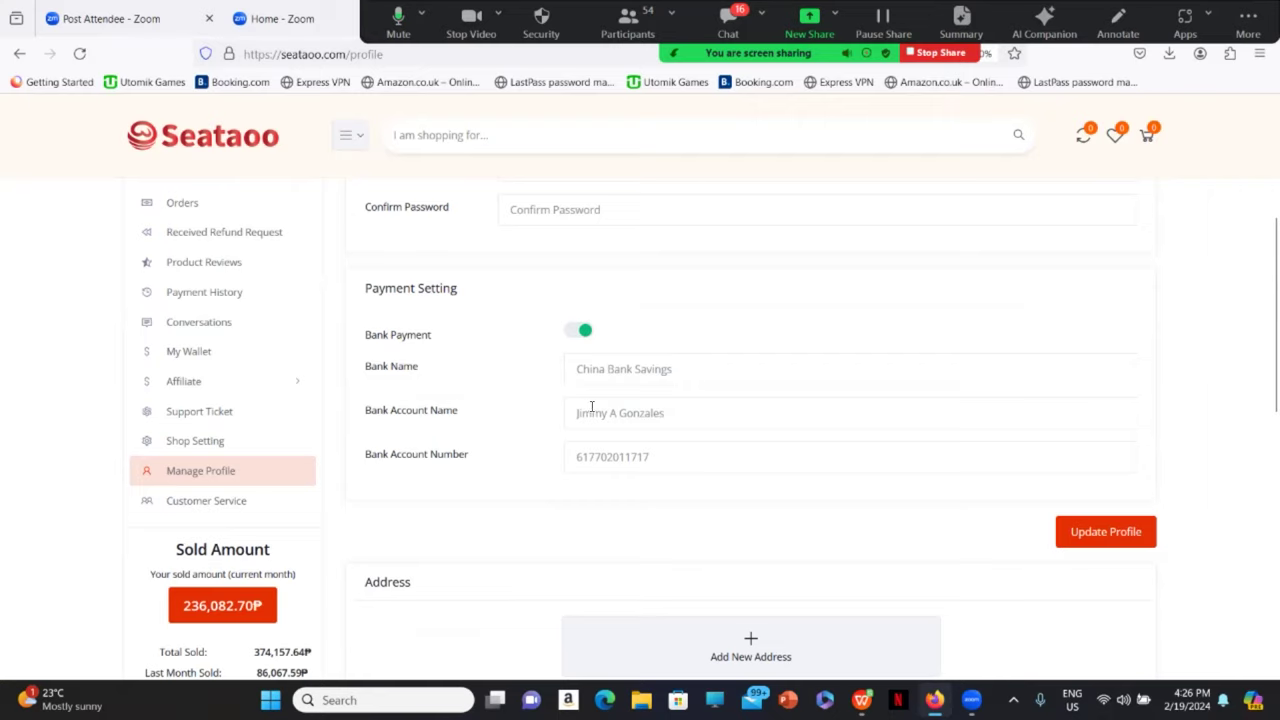
scroll(290, 470, "down", 2)
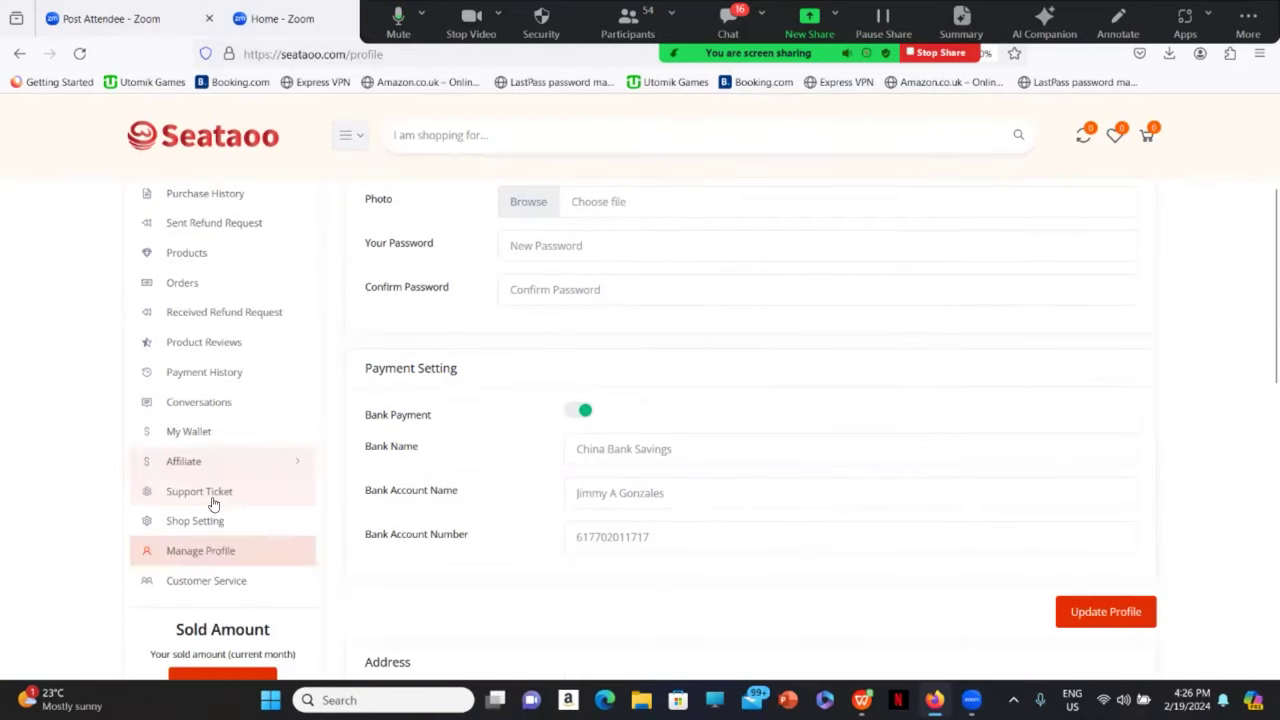
scroll(266, 526, "up", 3)
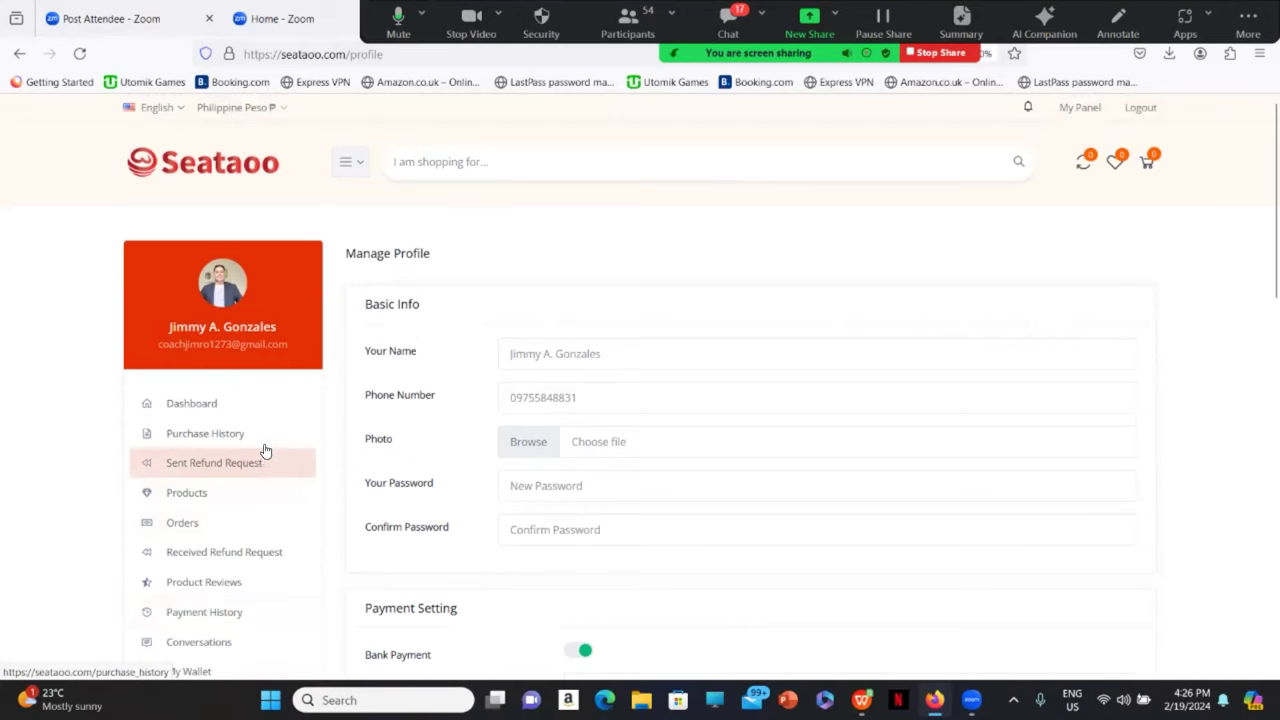
Step: Open the My Wallet page and view its withdraw request history
scroll(270, 443, "down", 2)
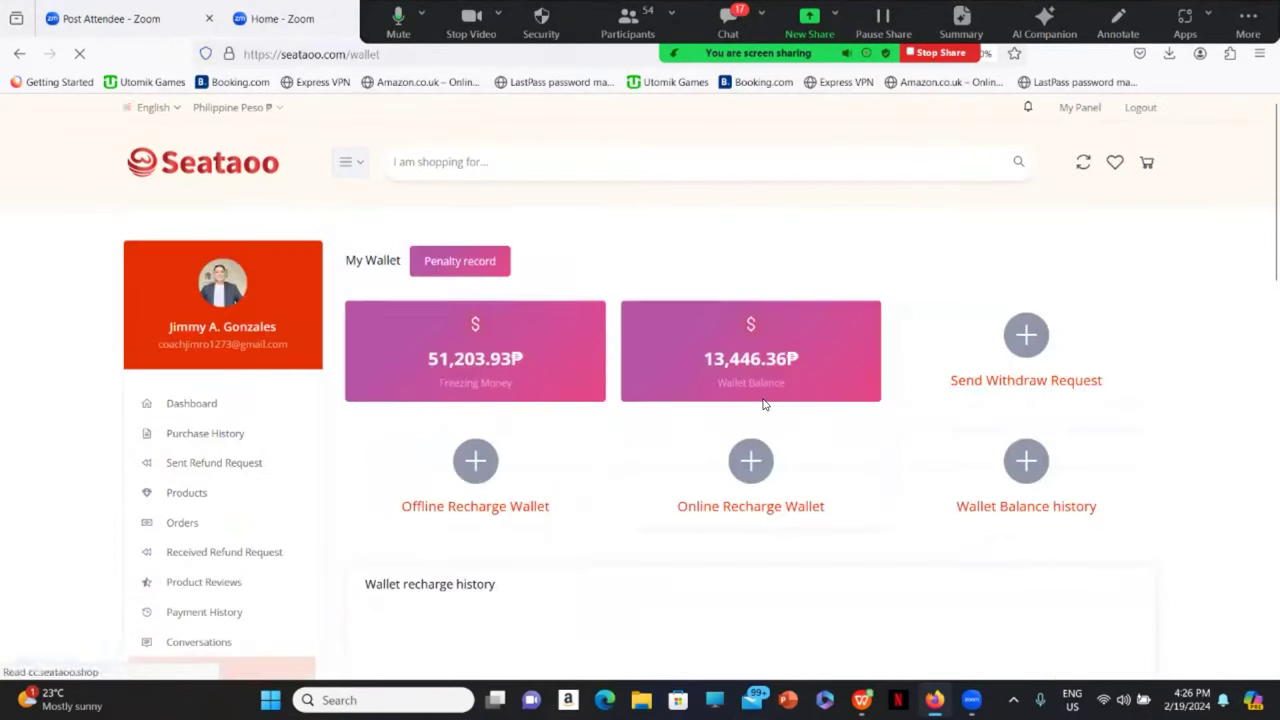
scroll(766, 405, "down", 5)
scroll(770, 414, "down", 3)
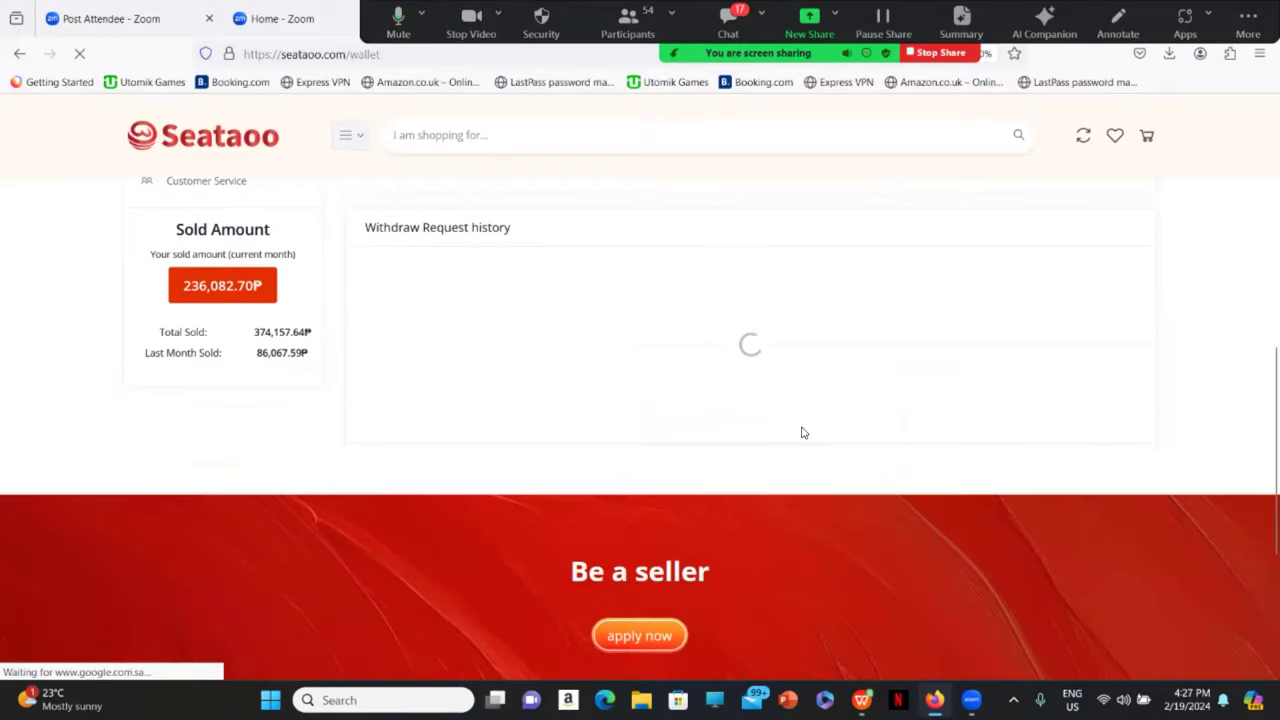
scroll(810, 490, "down", 4)
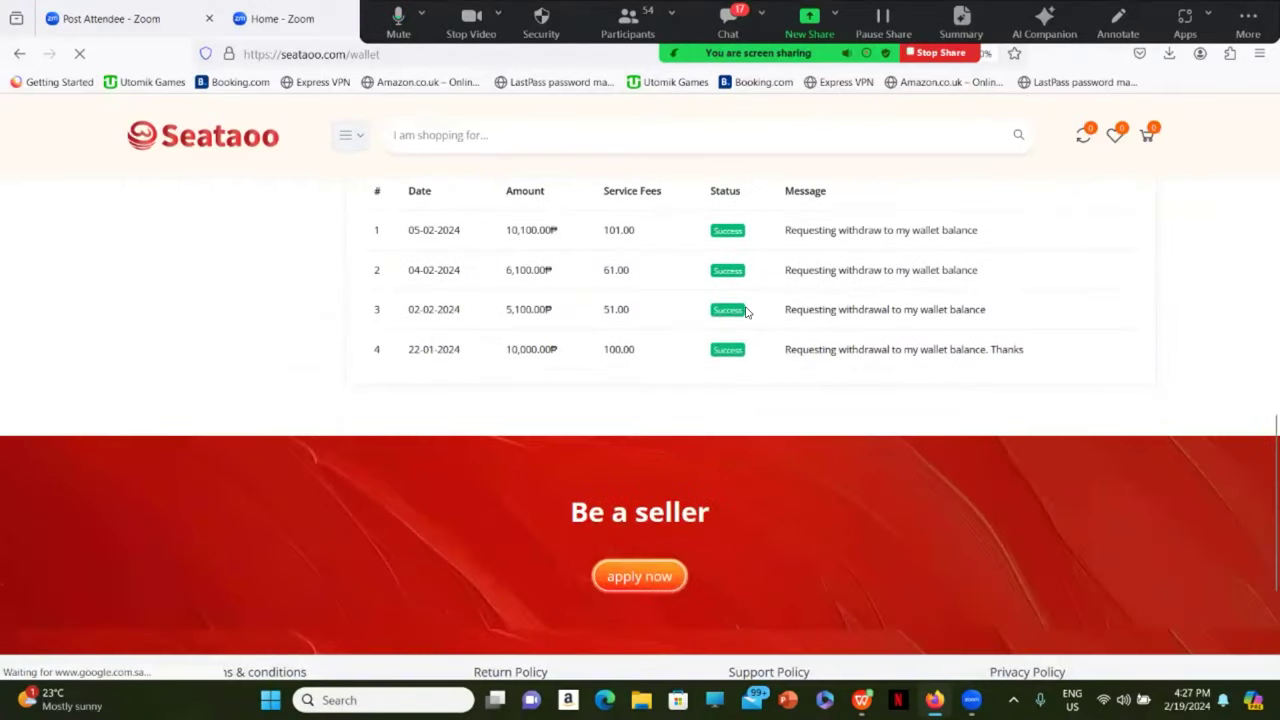
scroll(752, 370, "up", 2)
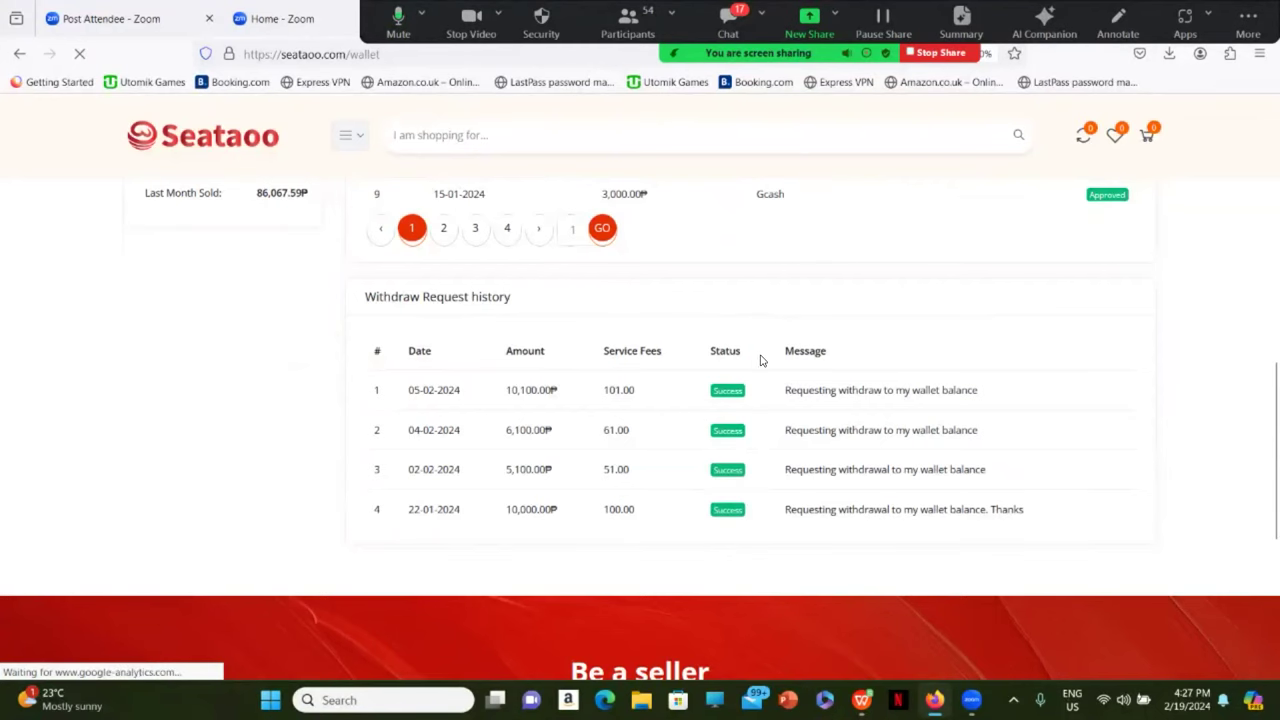
Step: Review the wallet recharge and withdraw histories again, return to the wallet overview and stop the screen share
scroll(760, 360, "up", 3)
scroll(762, 354, "down", 5)
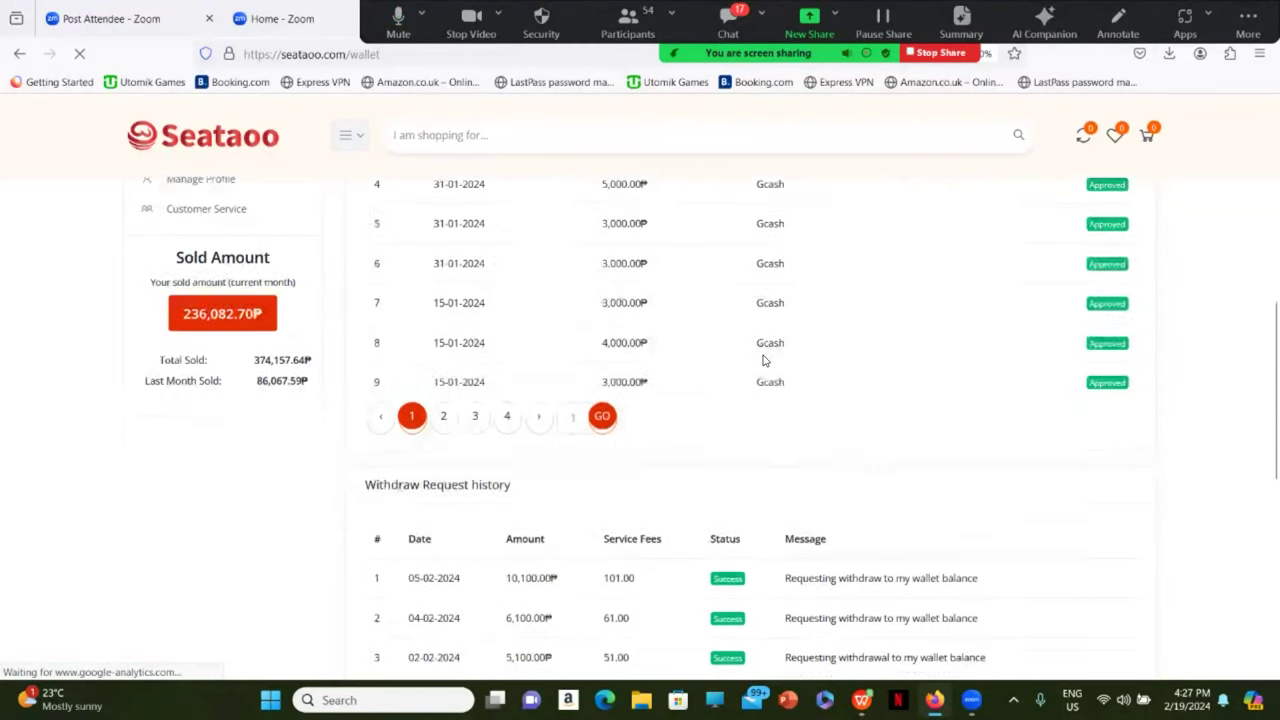
scroll(765, 302, "up", 2)
scroll(722, 398, "down", 2)
scroll(725, 377, "up", 3)
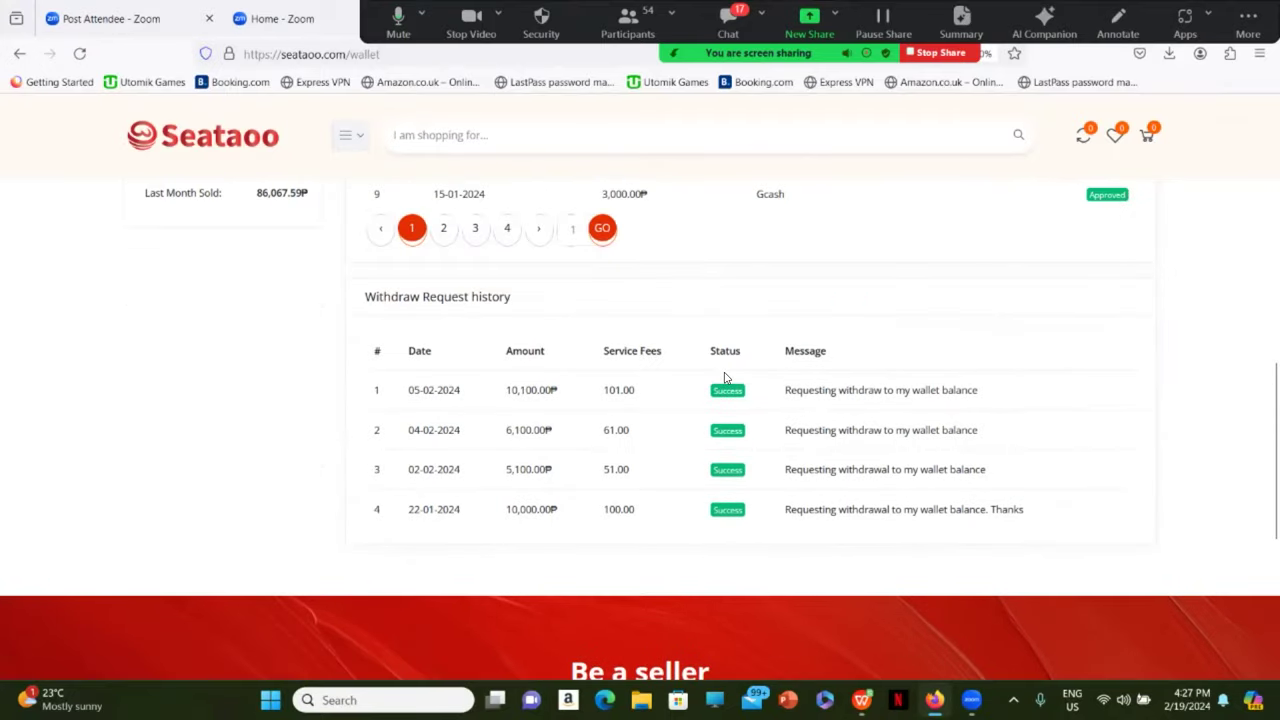
scroll(718, 440, "up", 10)
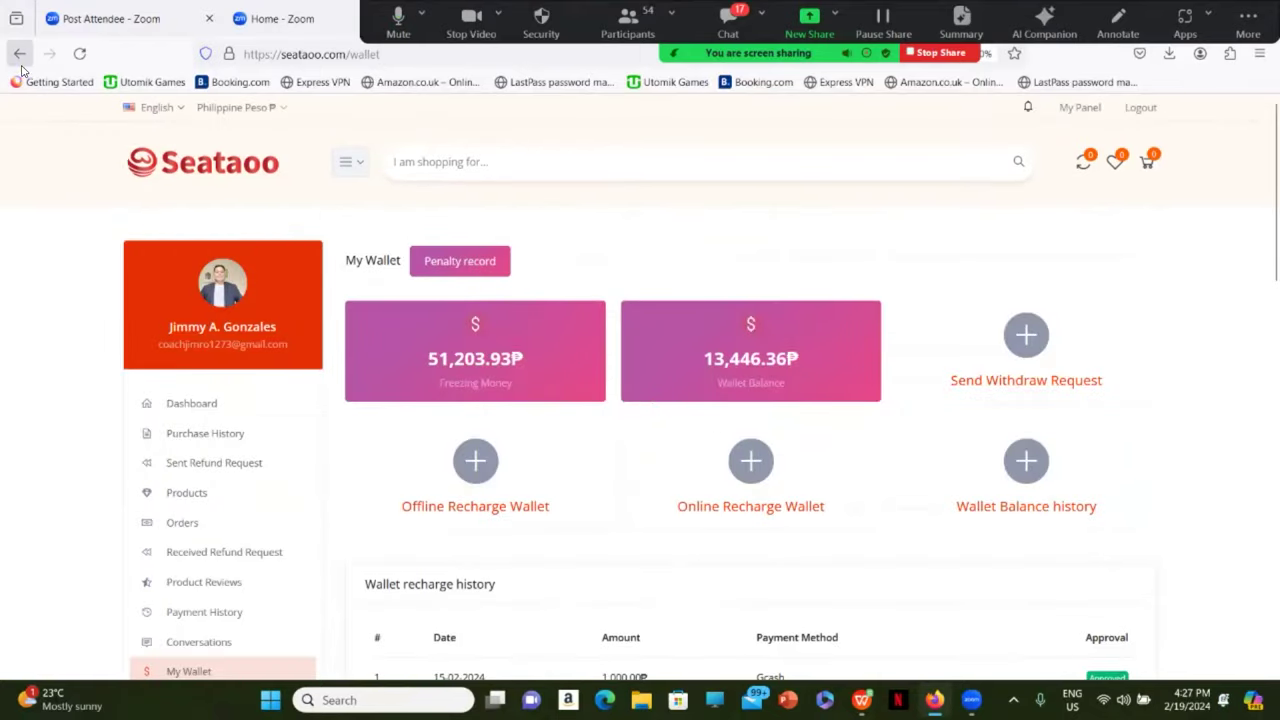
scroll(205, 477, "down", 3)
scroll(200, 430, "up", 3)
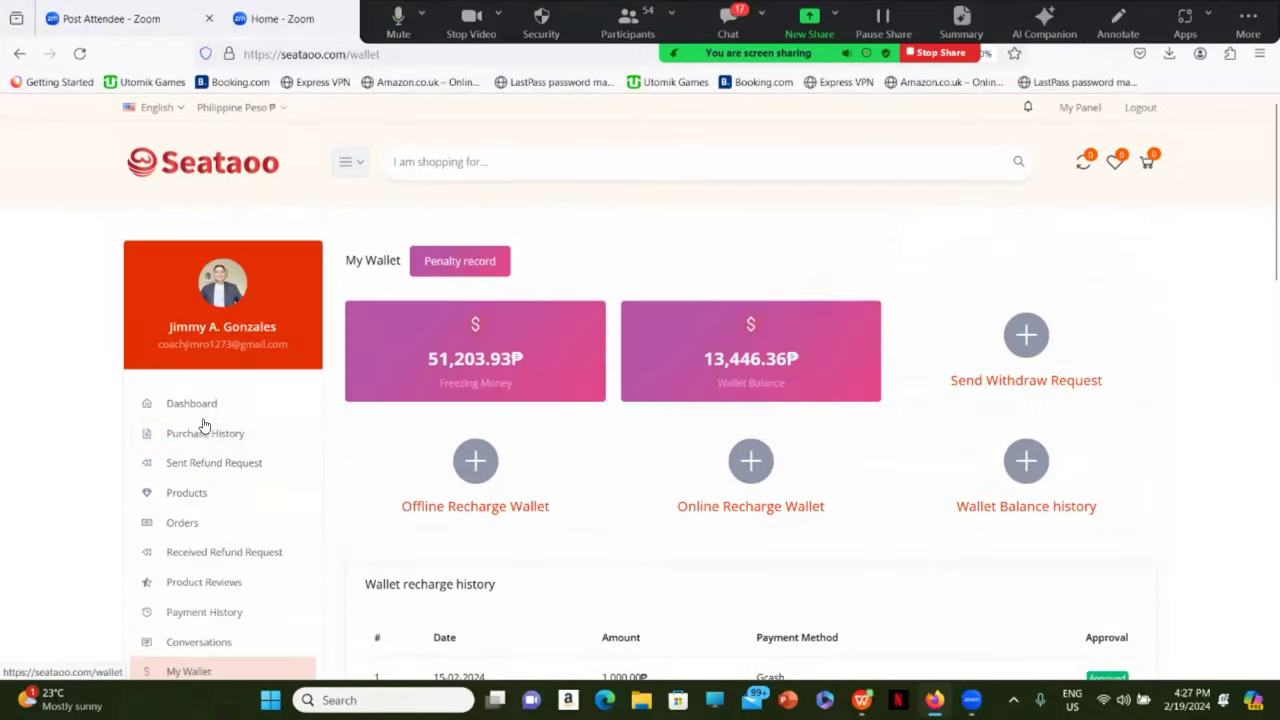
left_click(938, 55)
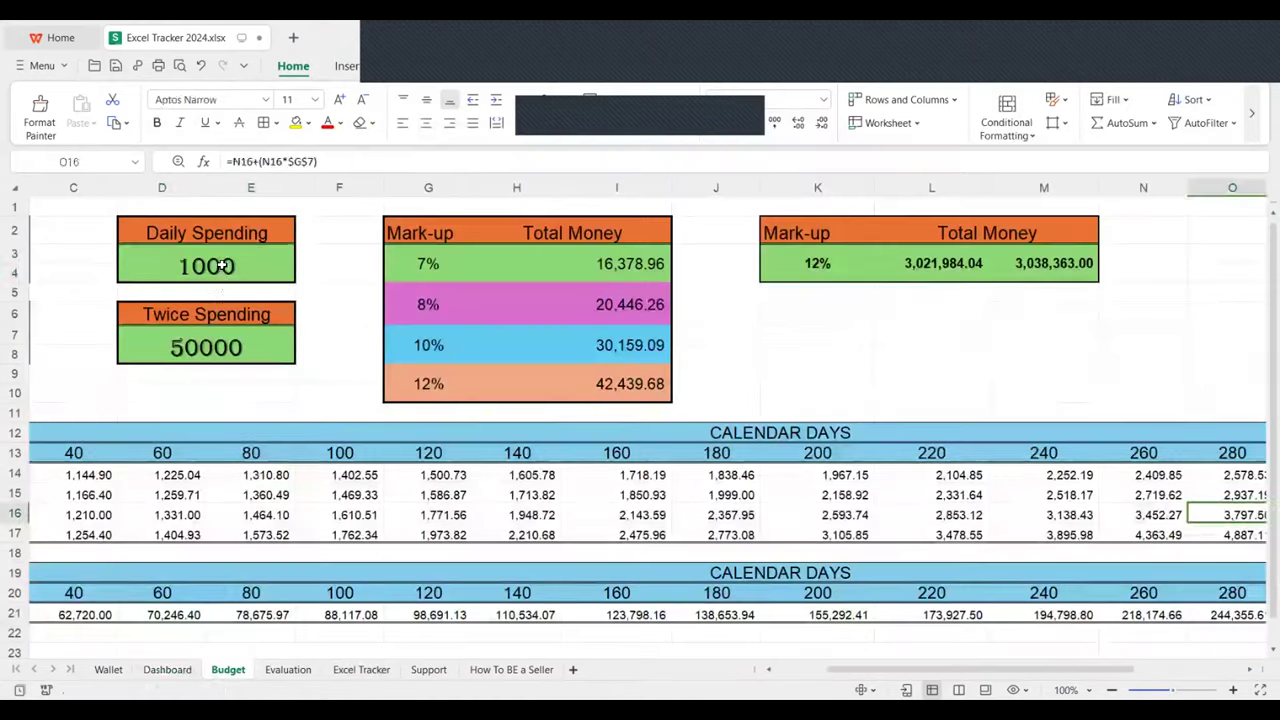
Step: Inspect the Twice Spending formula on the Budget sheet and clear that cell
double_click(205, 352)
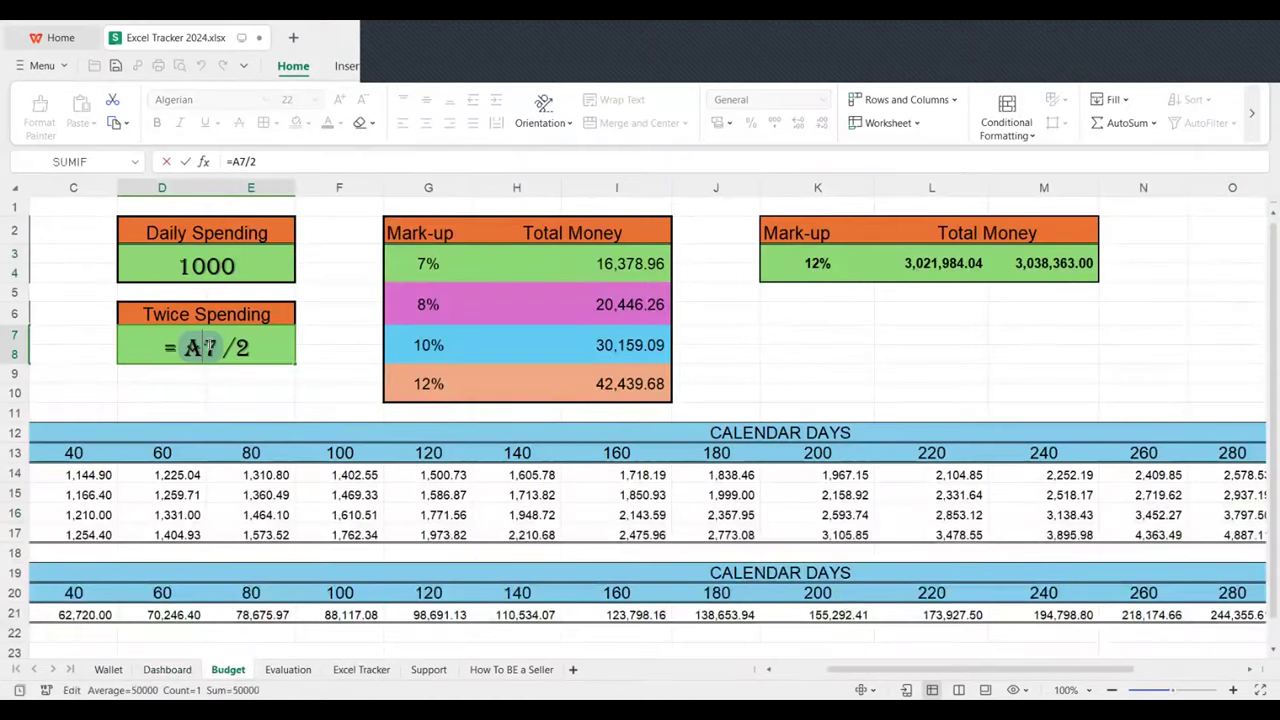
key("Escape")
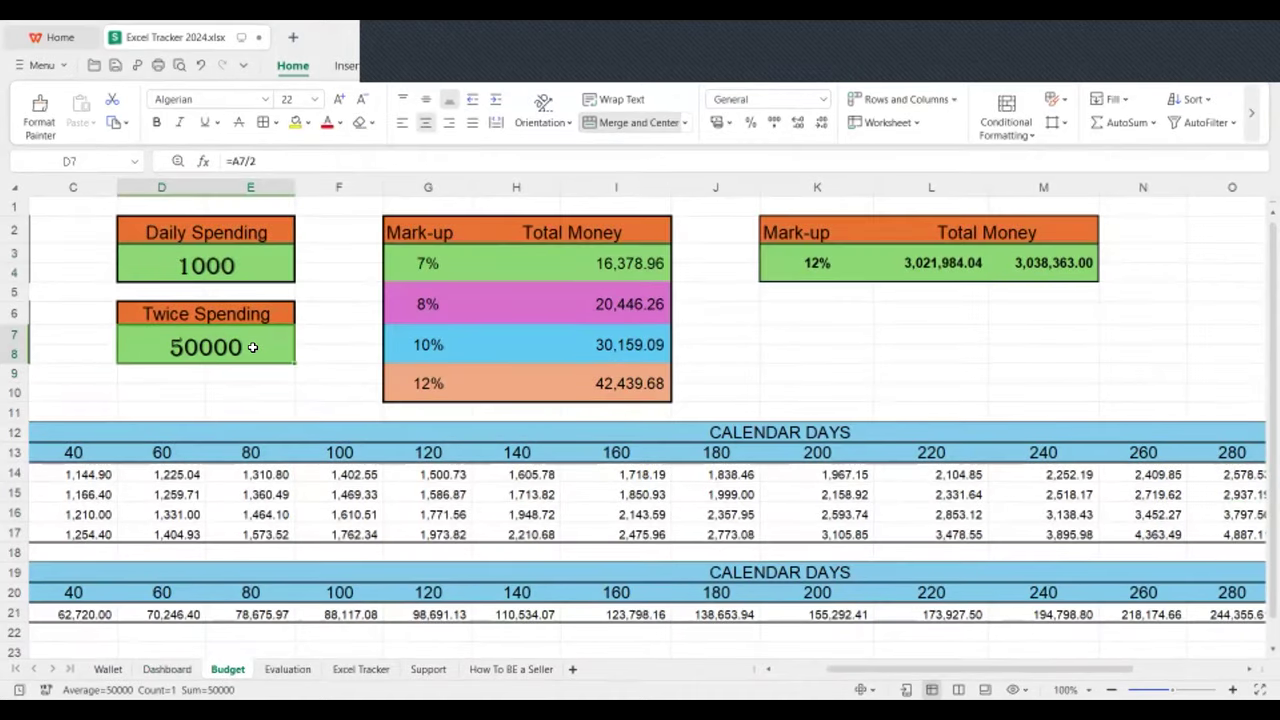
key("BackSpace")
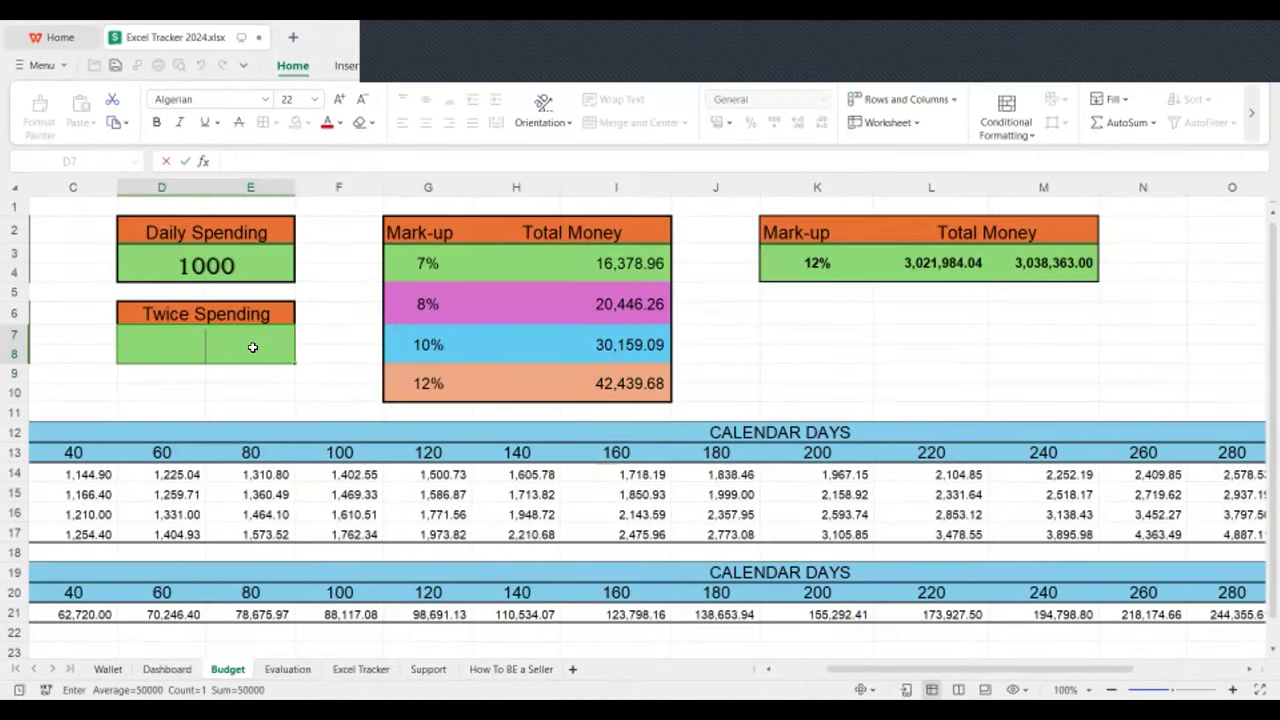
left_click(325, 353)
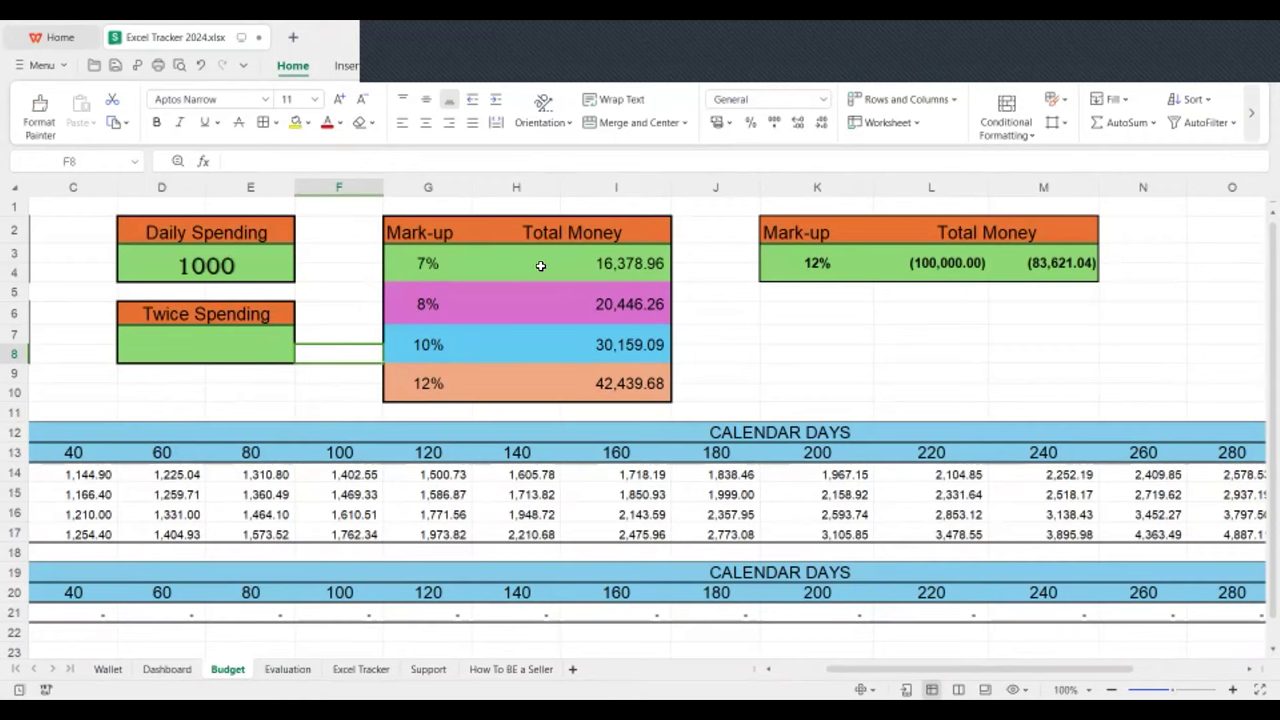
Step: Check the Daily Spending formula and the capital boxes, and undo the clearing of the Twice Spending cell
left_click(228, 265)
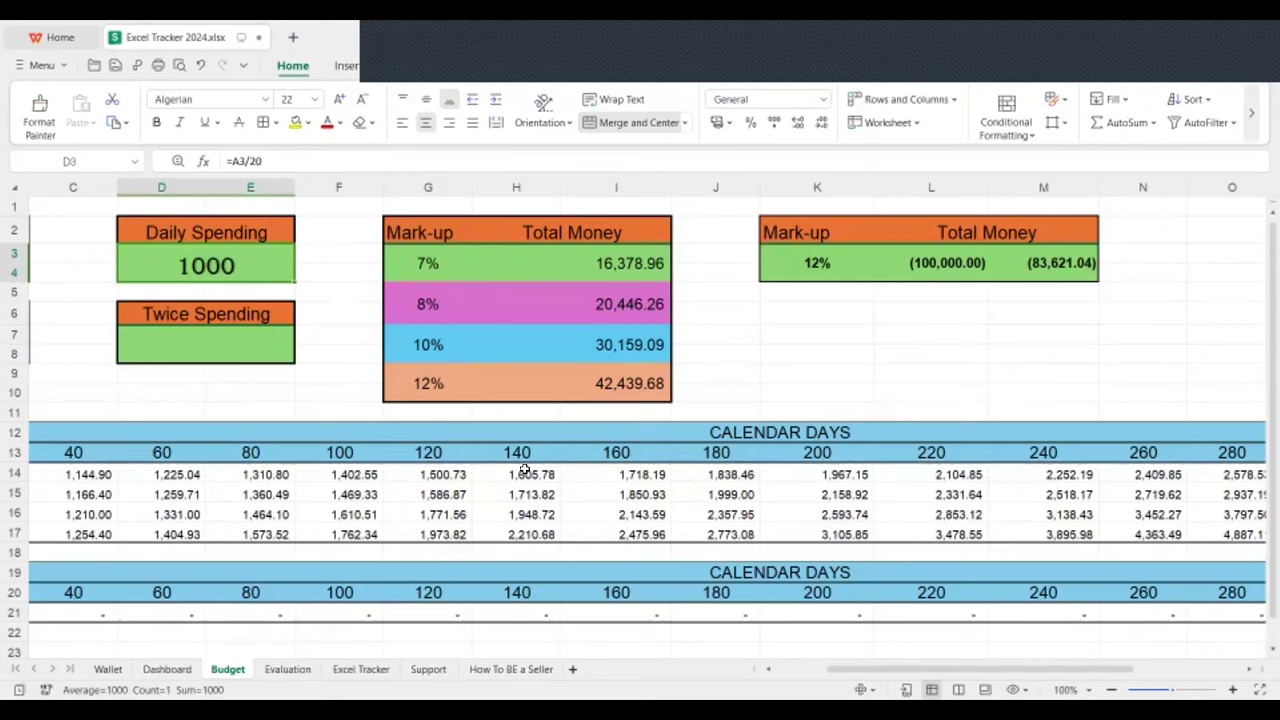
left_click_drag(850, 666, 420, 574)
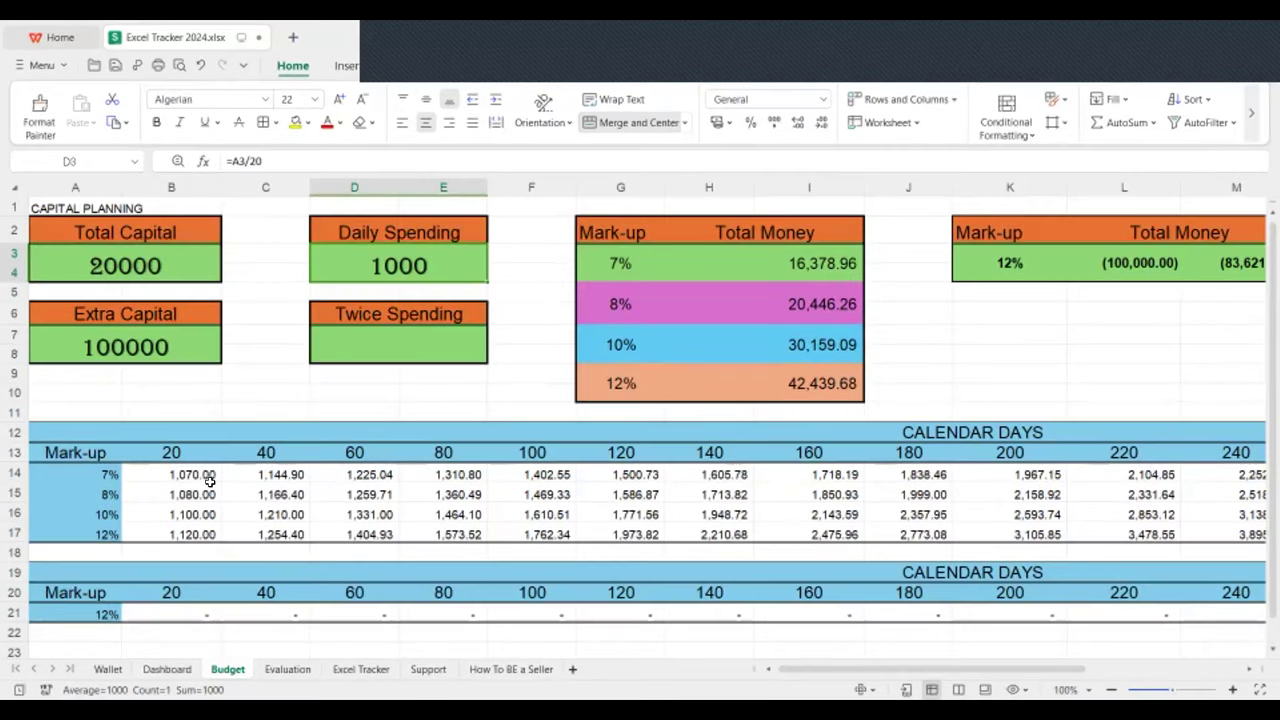
left_click_drag(803, 677, 604, 625)
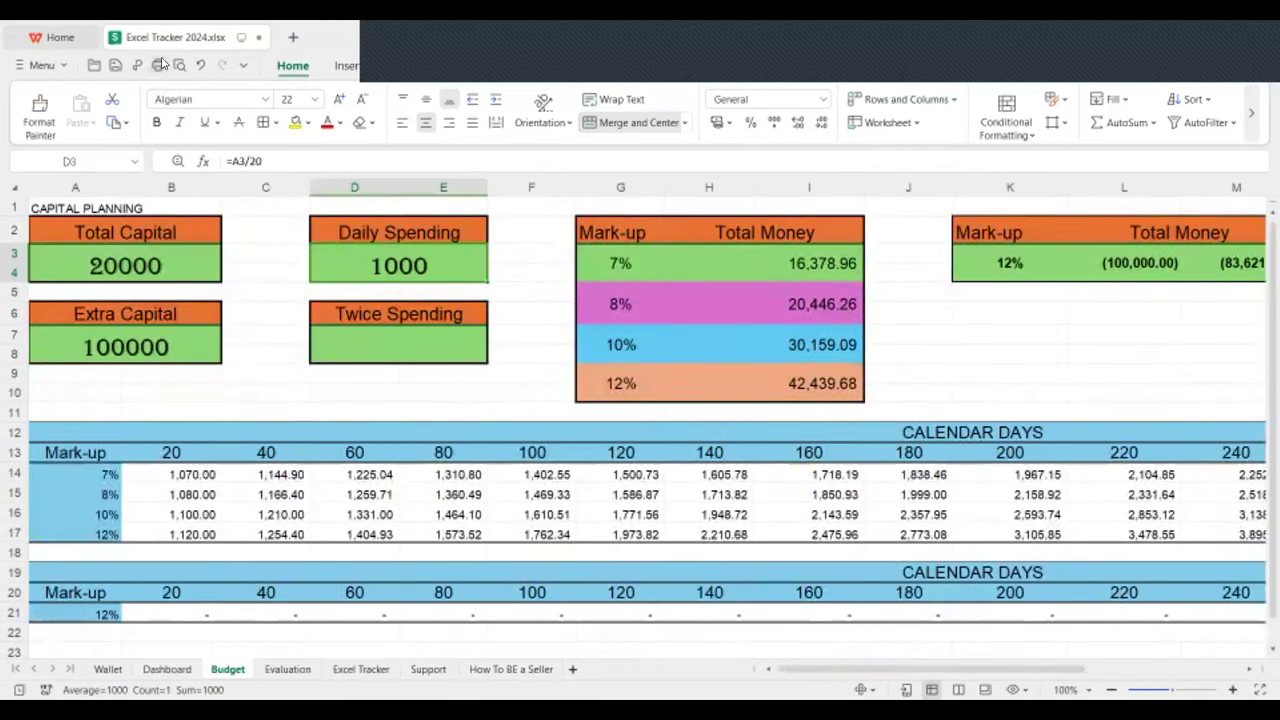
left_click(201, 66)
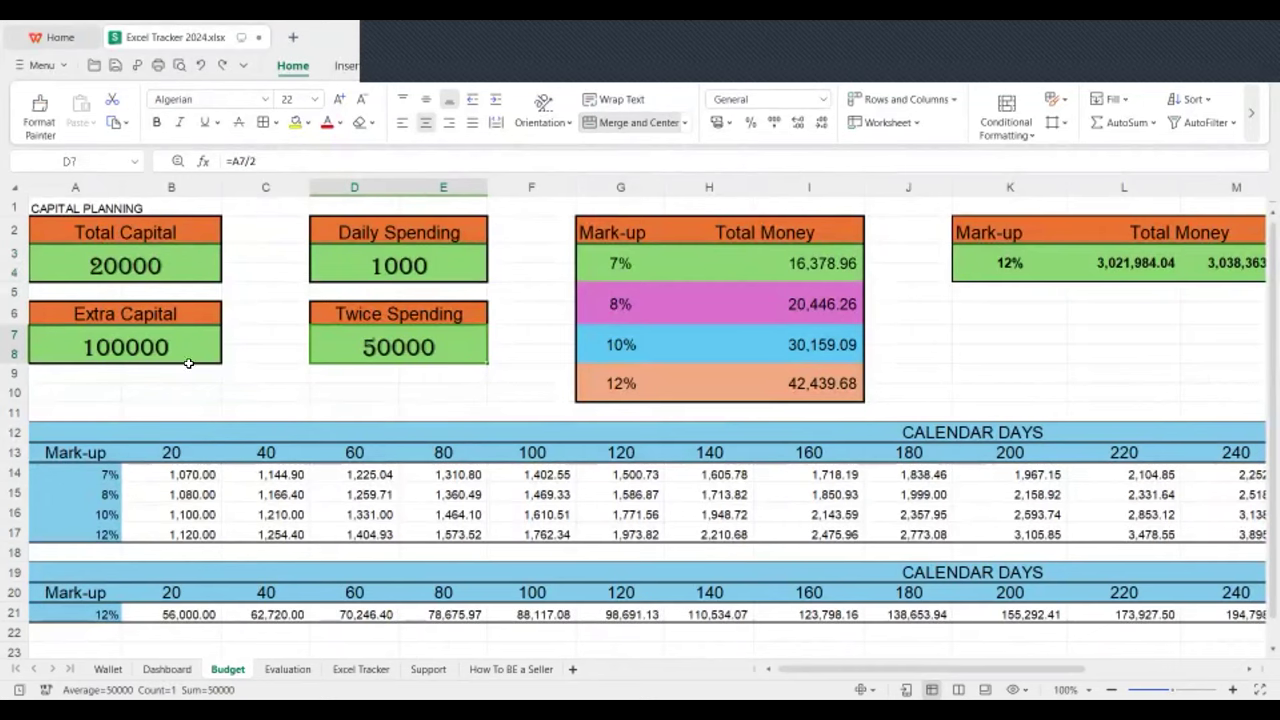
Step: Inspect the Total Capital entry and the formula for the 7% mark-up at 20 calendar days, leaving both unedited
left_click(113, 263)
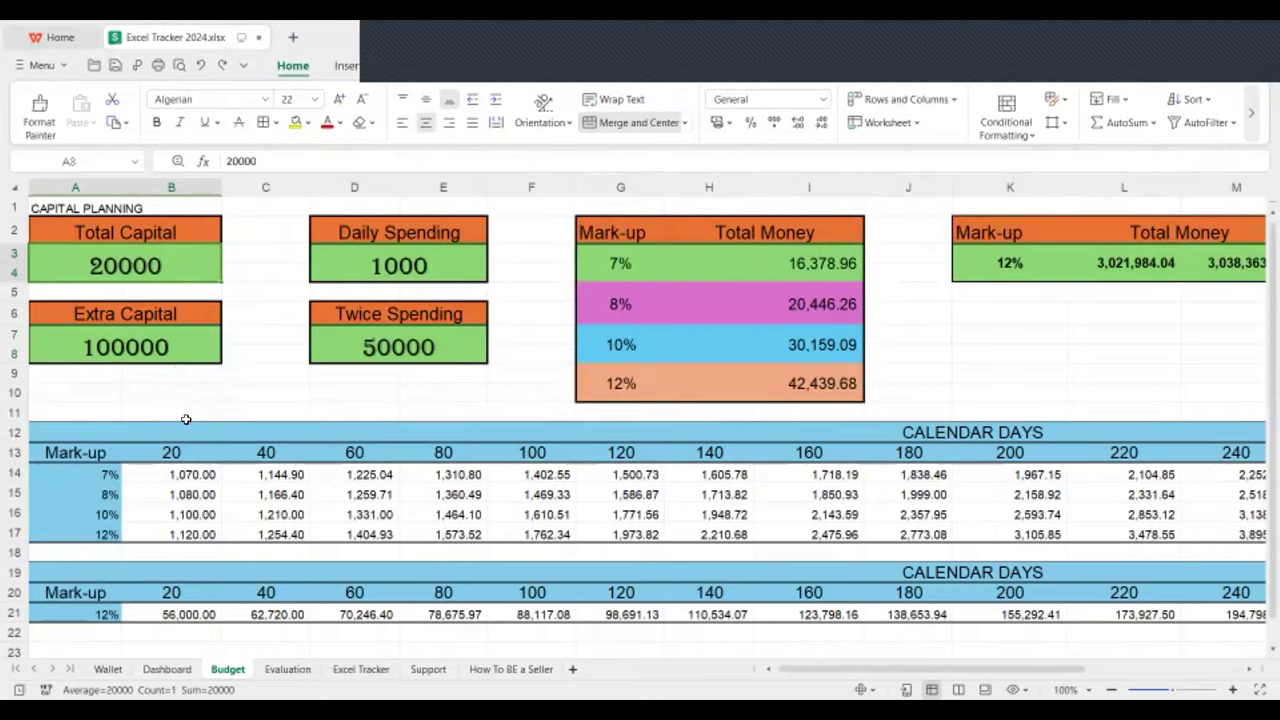
scroll(186, 419, "down", 1)
scroll(190, 419, "up", 1)
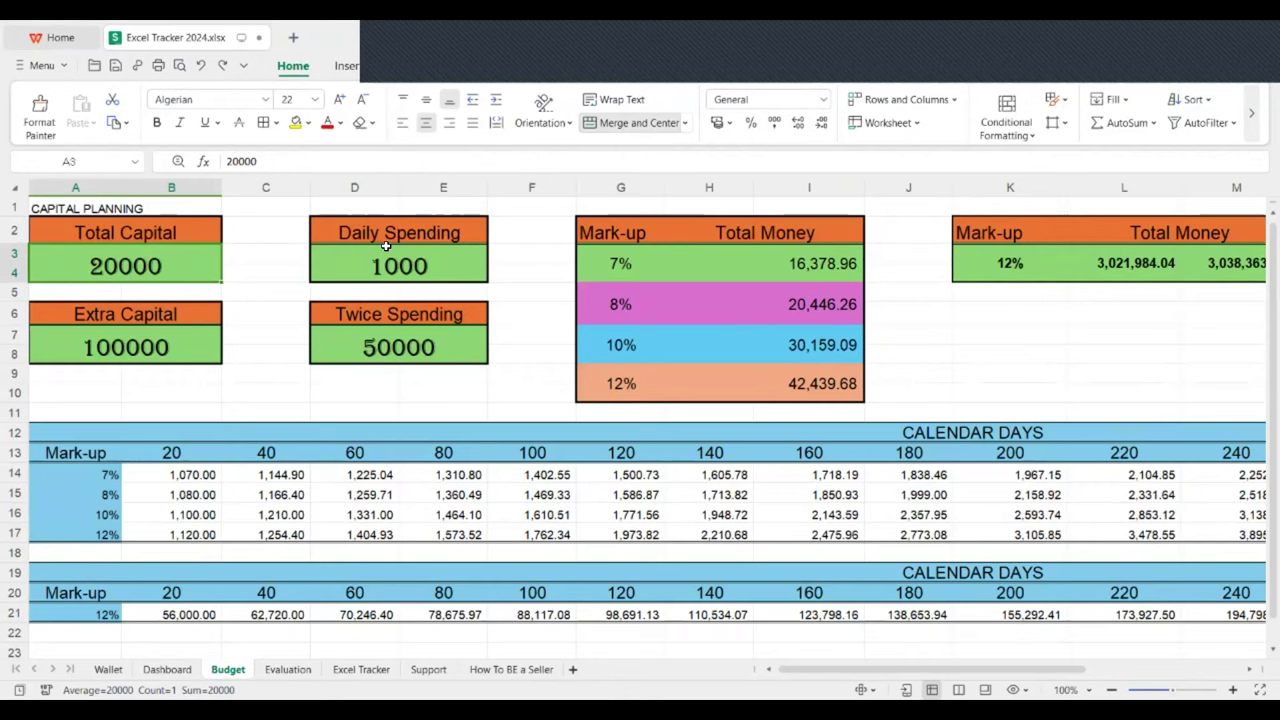
double_click(209, 474)
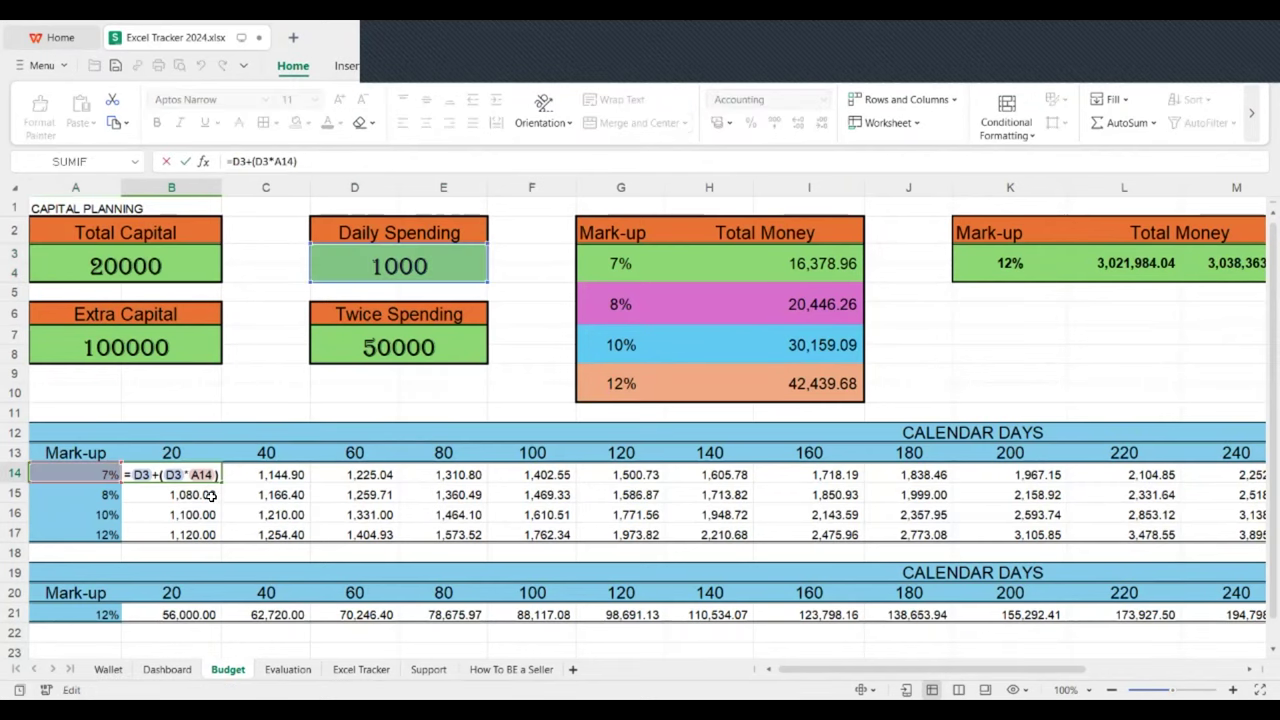
left_click(224, 396)
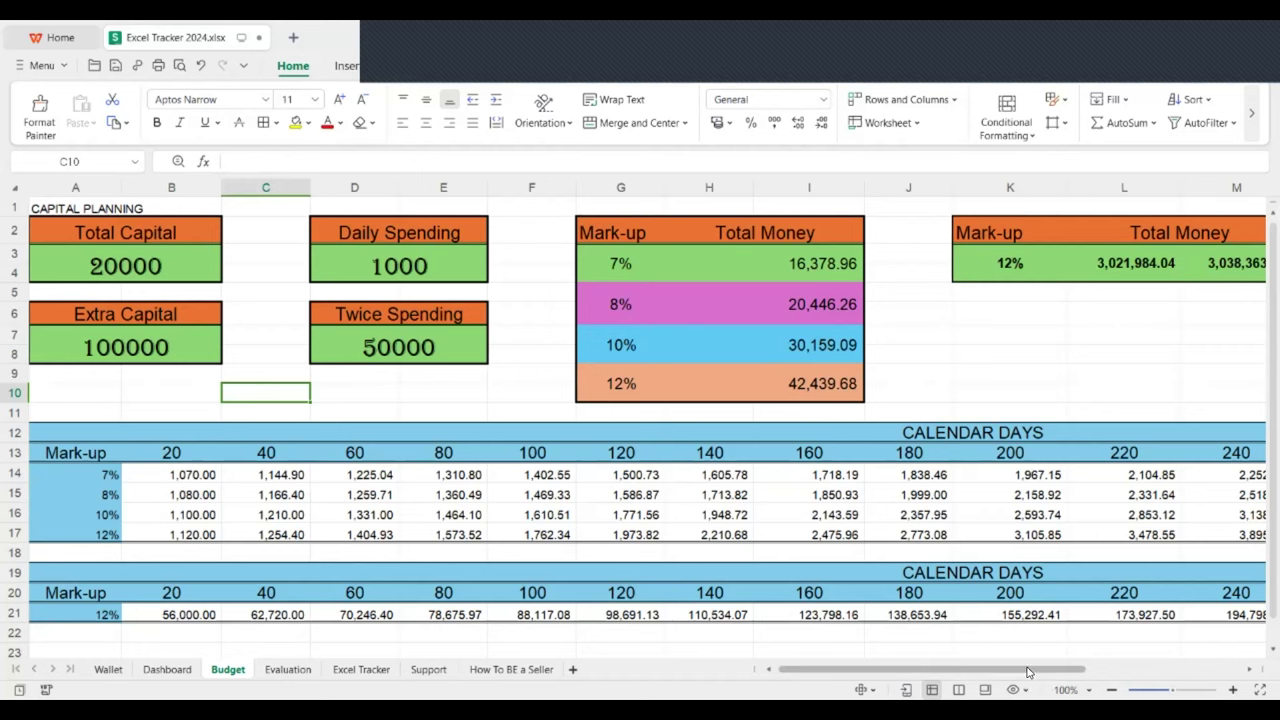
Step: Examine the Budget sheet's mark-up totals and calendar-day projection tables alongside the capital and spending boxes
scroll(1028, 672, "right", 3)
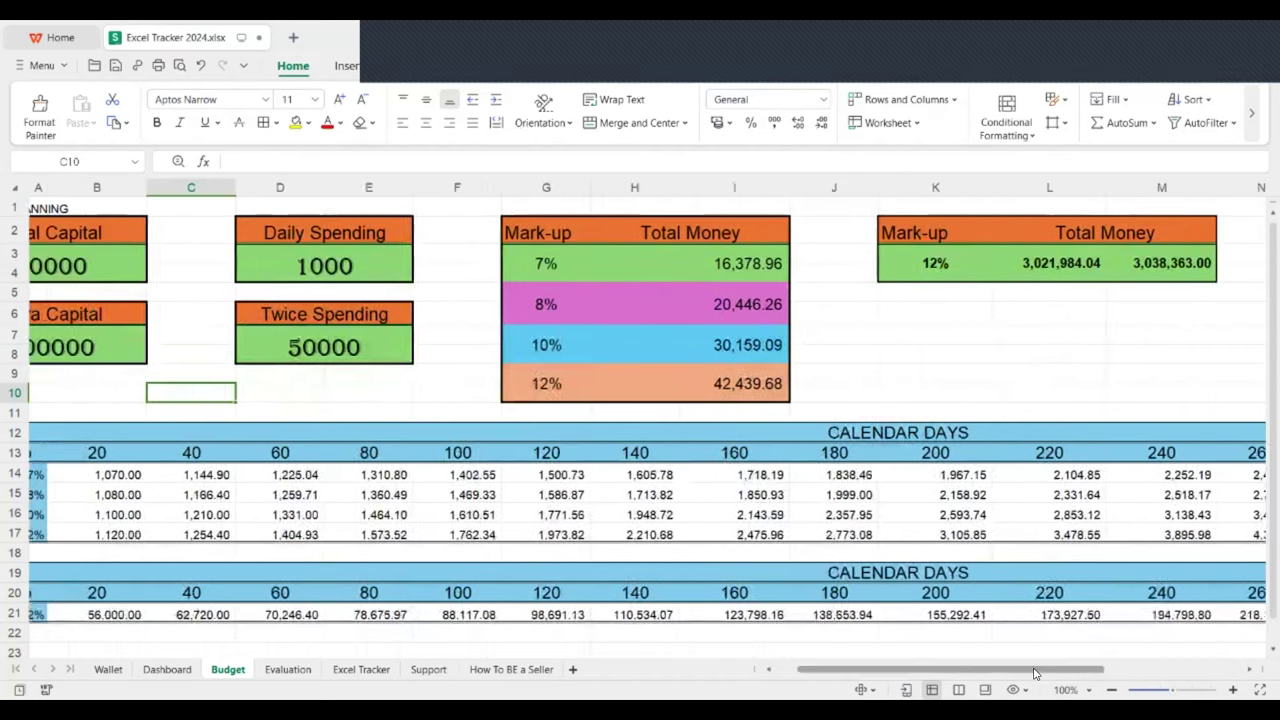
scroll(1035, 673, "left", 2)
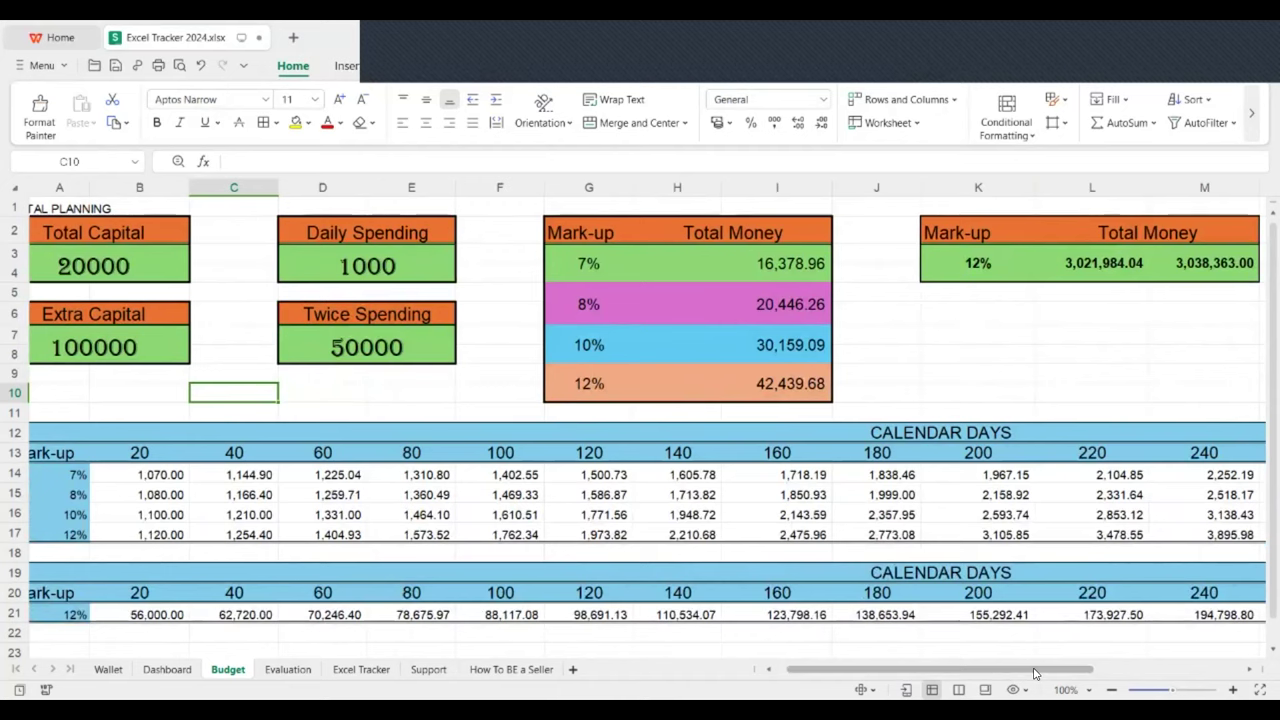
scroll(1003, 670, "left", 1)
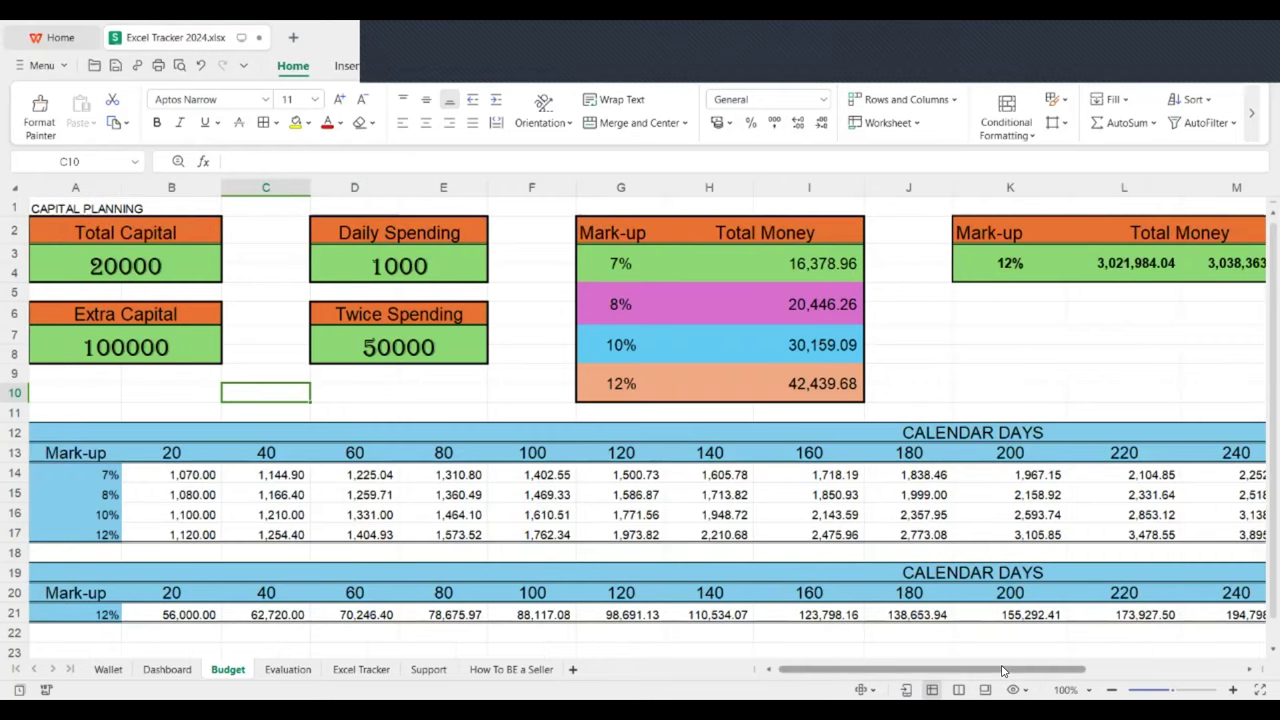
scroll(1043, 680, "right", 2)
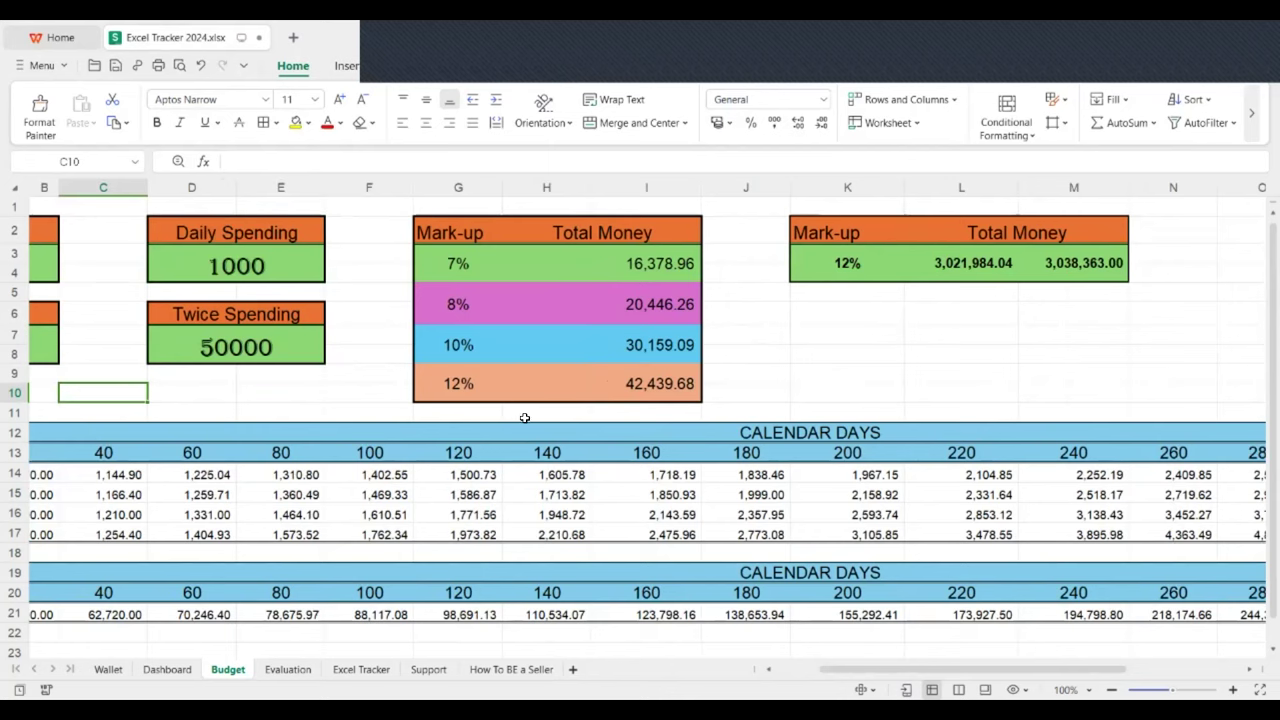
left_click_drag(1026, 678, 819, 663)
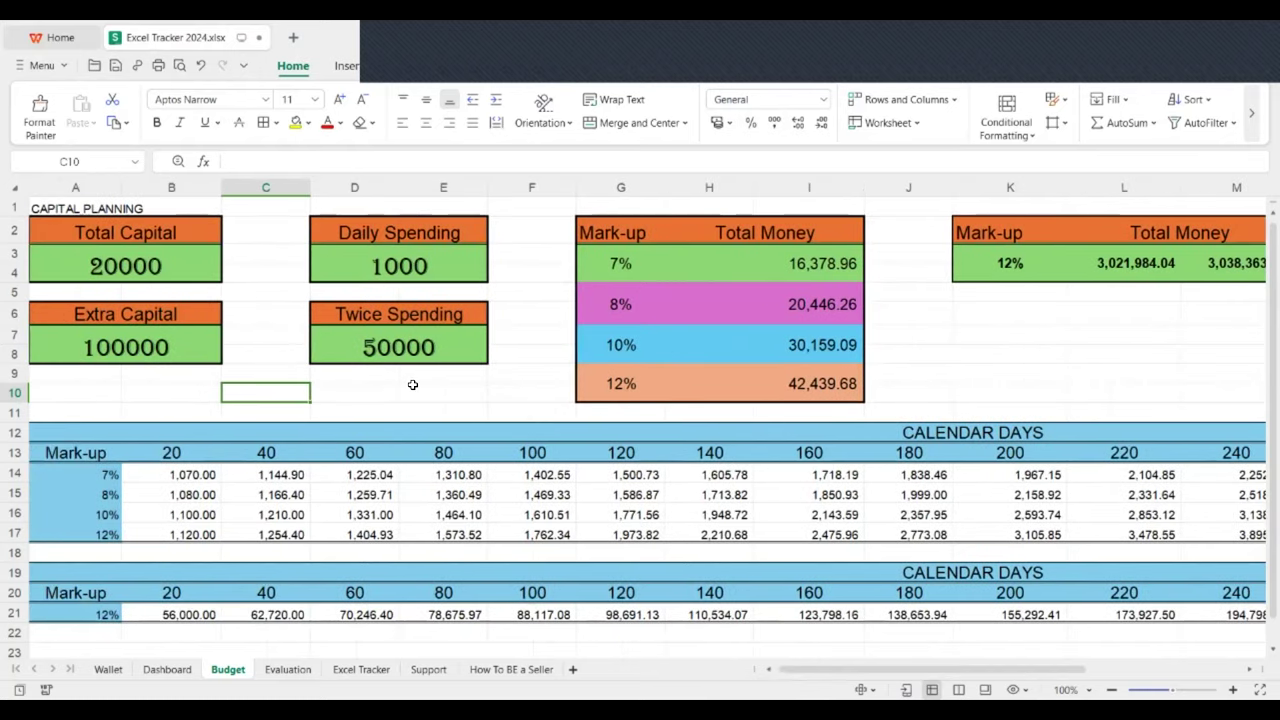
scroll(620, 330, "down", 1)
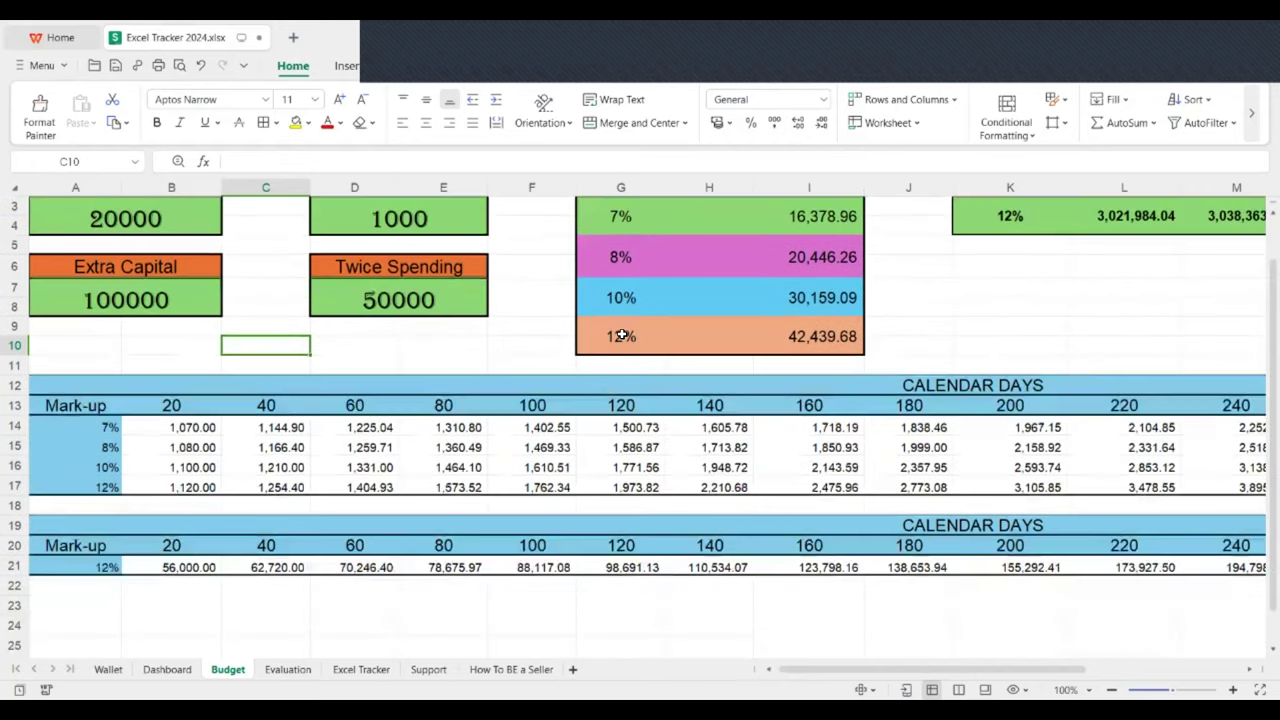
scroll(660, 275, "up", 1)
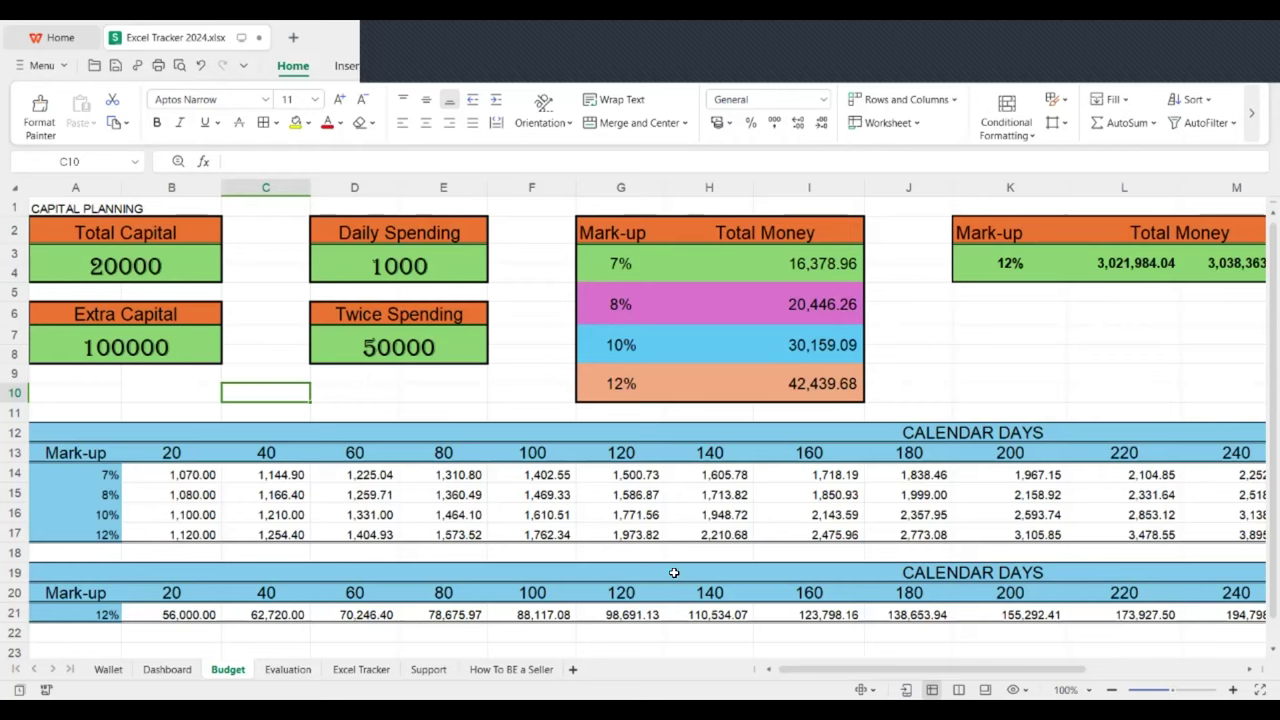
left_click_drag(812, 673, 574, 646)
scroll(549, 548, "down", 2)
scroll(491, 534, "up", 2)
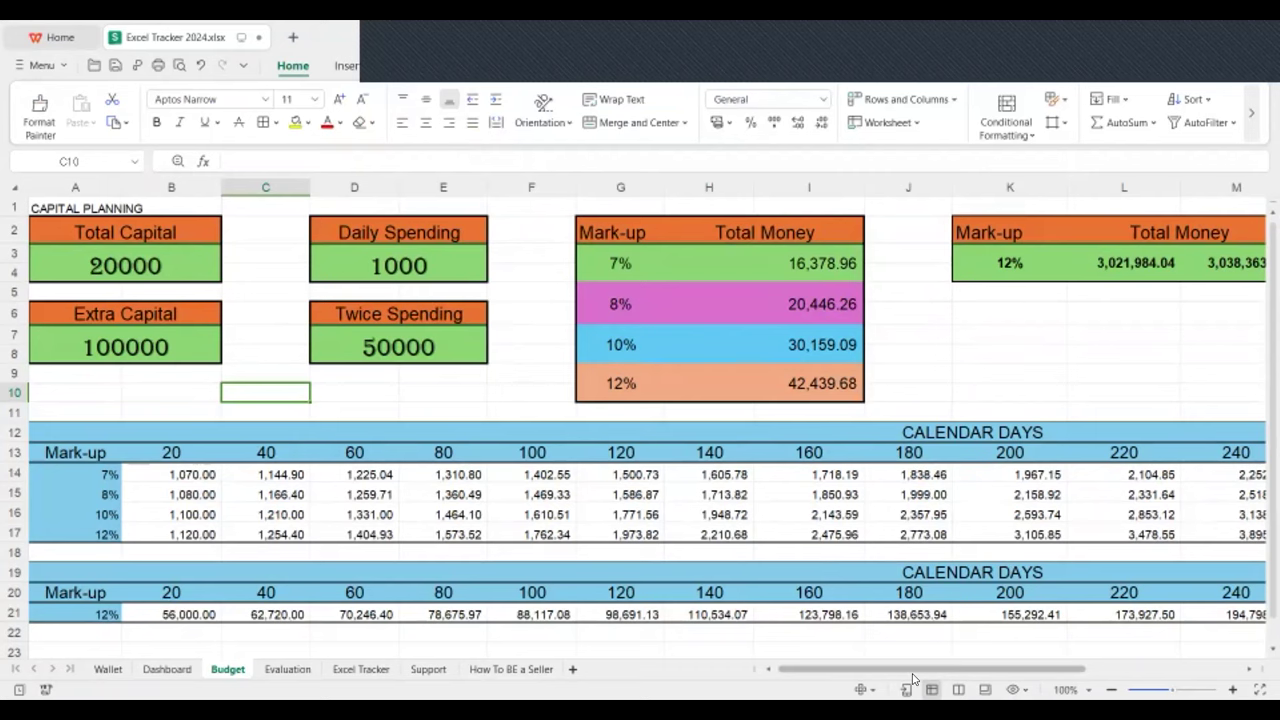
scroll(912, 675, "right", 3)
scroll(800, 667, "left", 3)
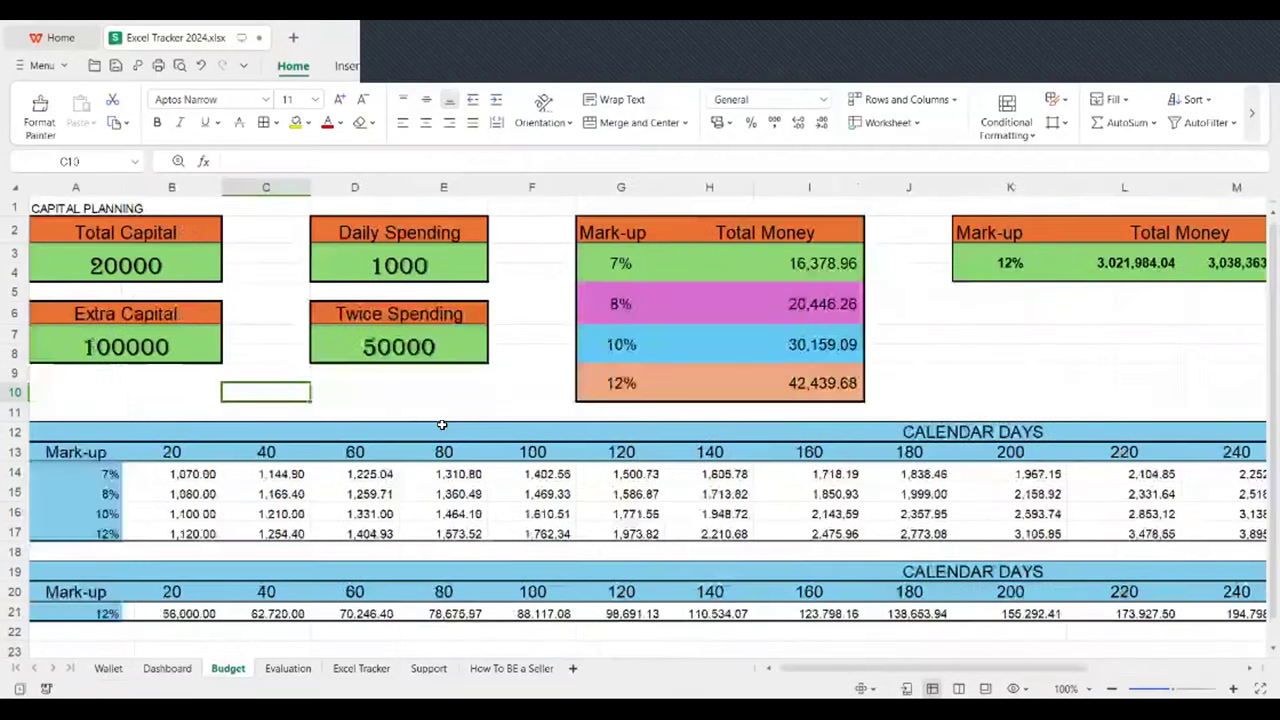
Step: Set the Total Capital on the Budget sheet to 35000 and review the updated mark-up totals and daily projections
left_click(118, 263)
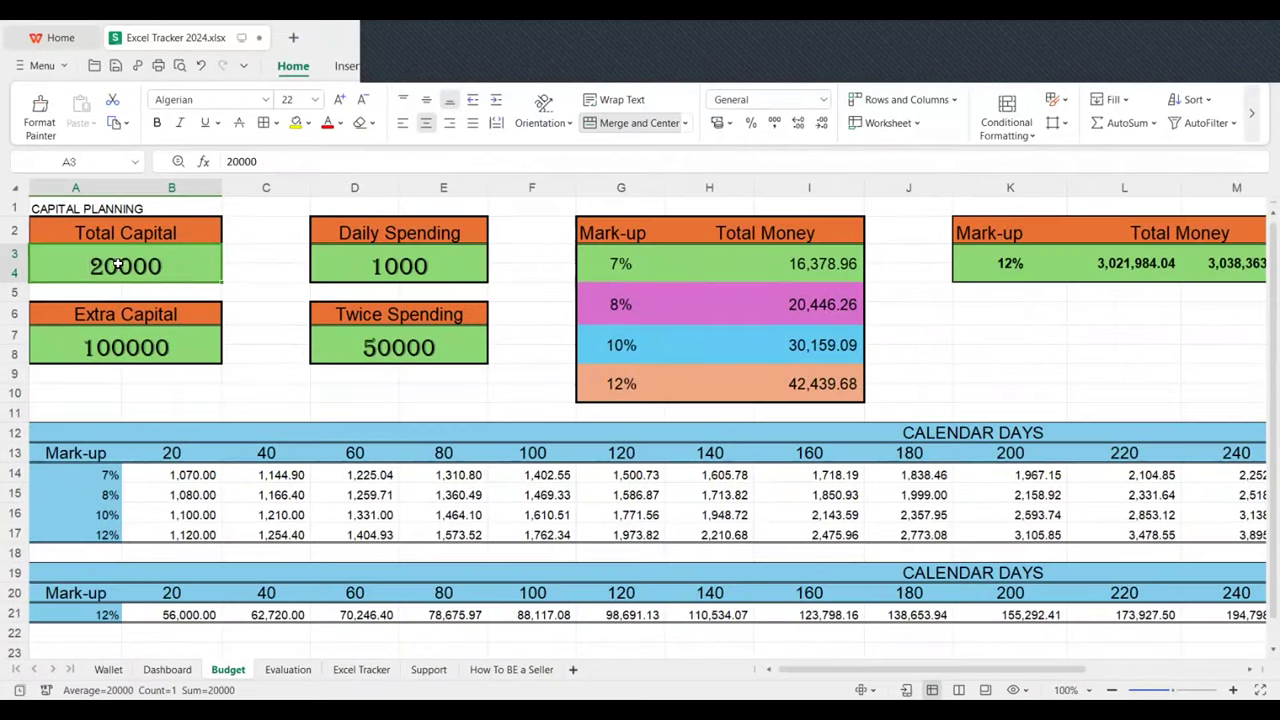
double_click(118, 263)
key("BackSpace")
key("BackSpace")
key("BackSpace")
key("BackSpace")
key("BackSpace")
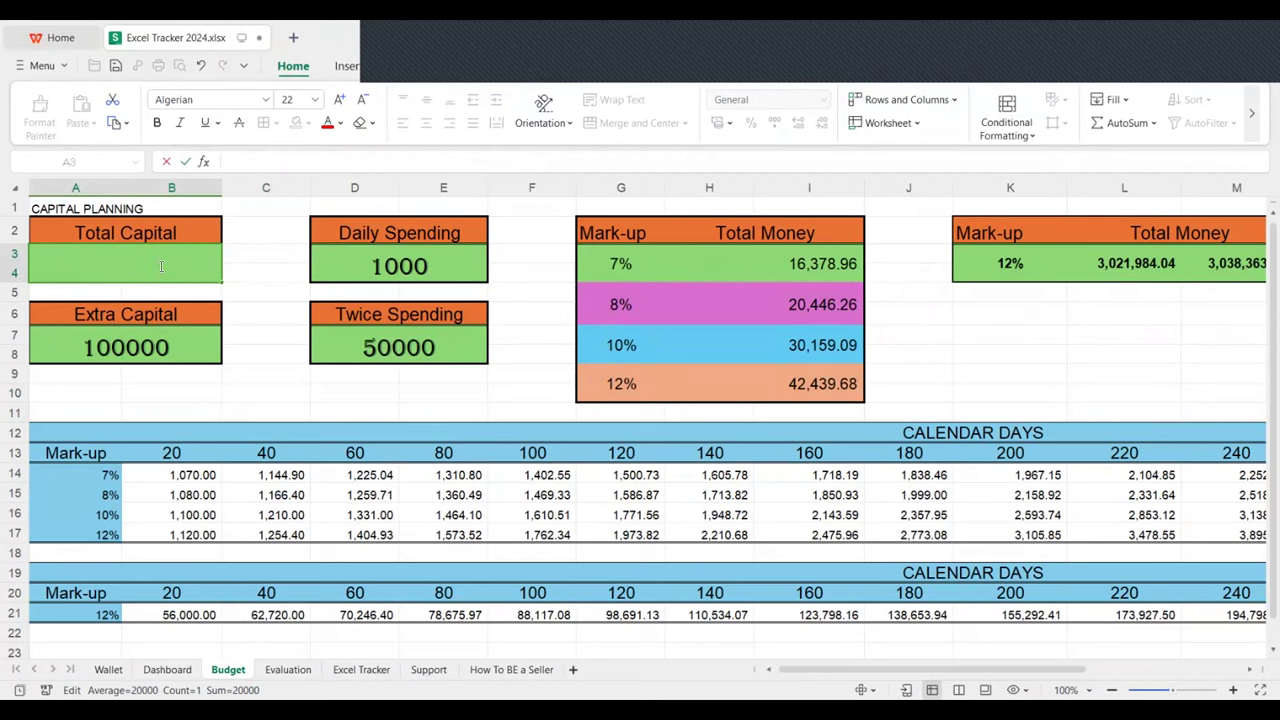
type("3500")
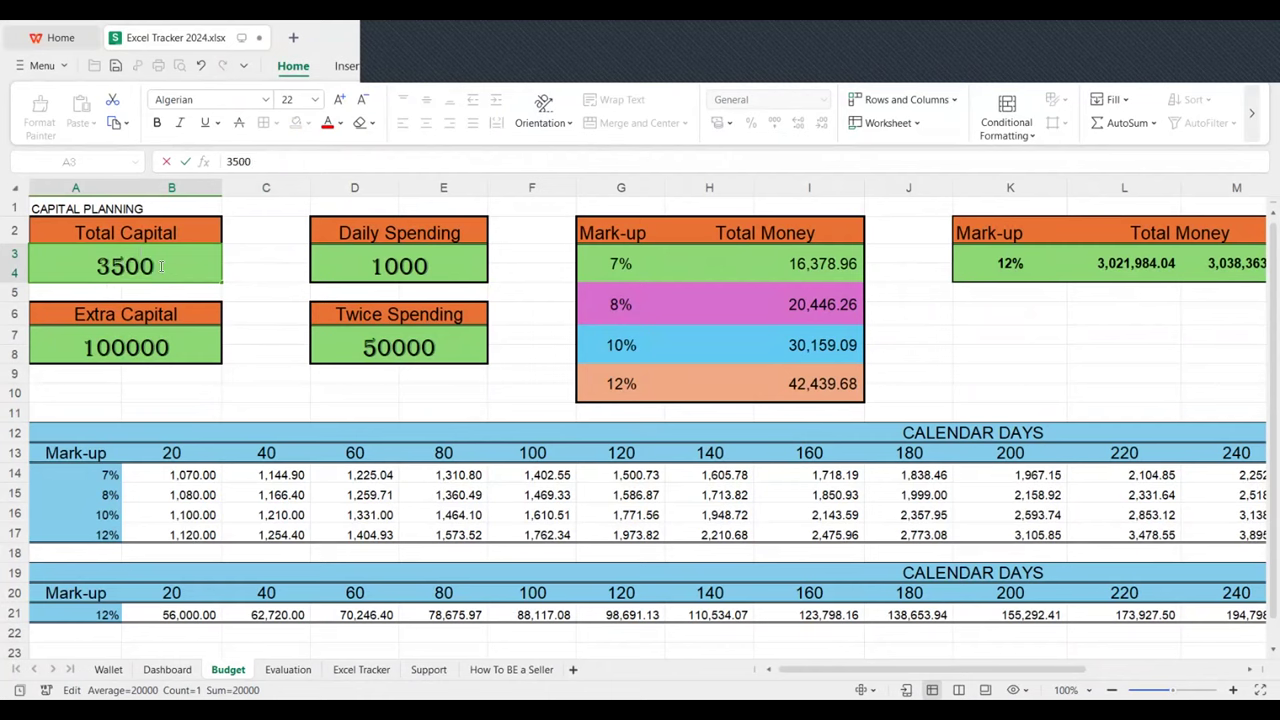
type("0")
left_click(526, 338)
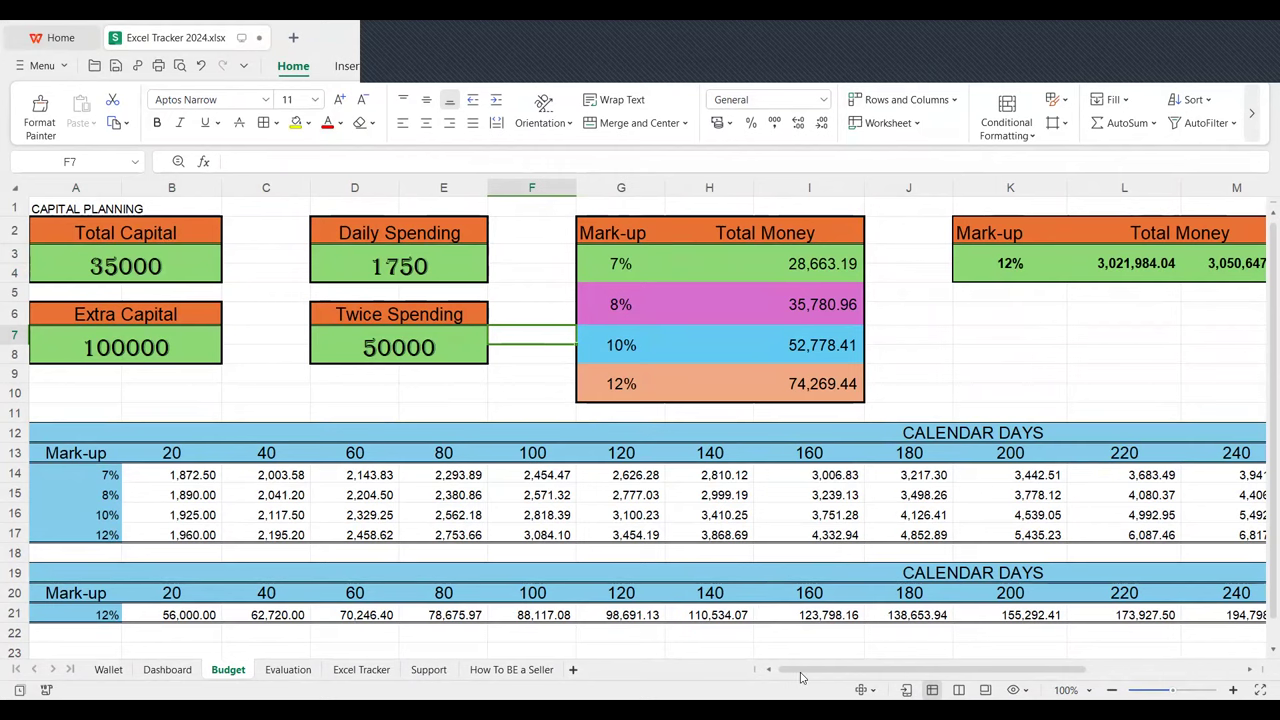
left_click_drag(802, 674, 880, 687)
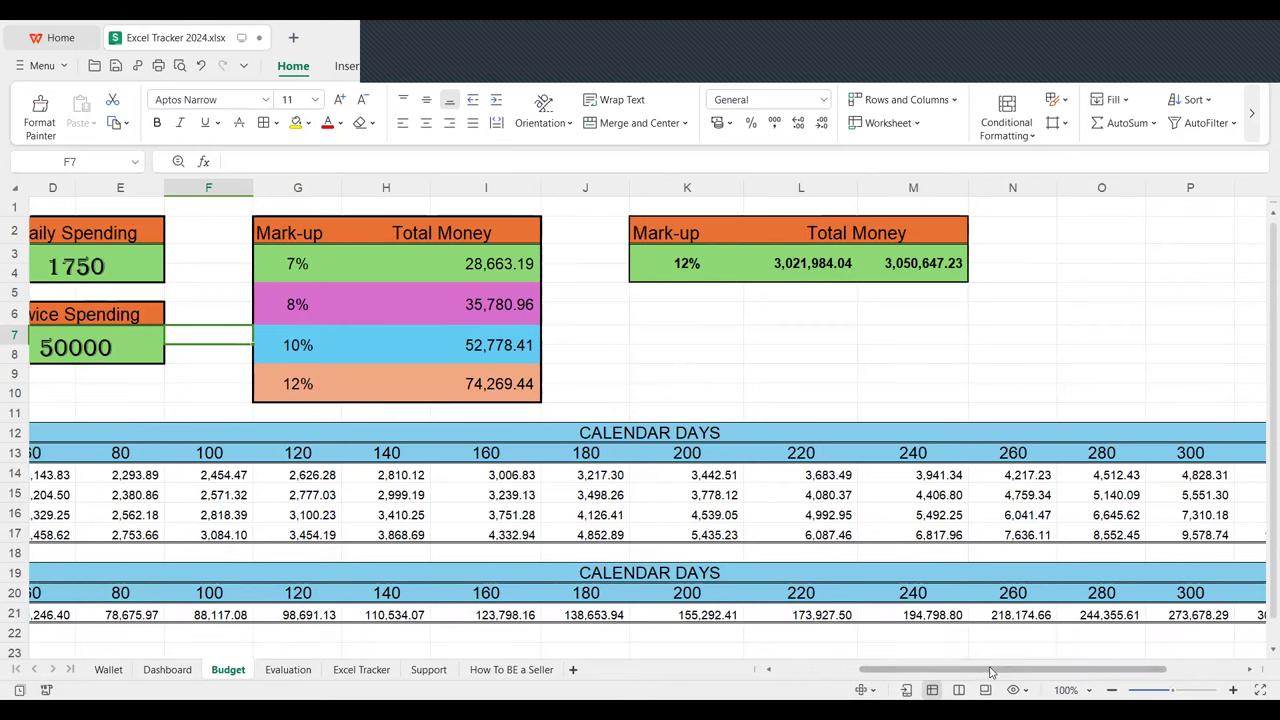
Step: Examine the separate 12% mark-up totals and the calendar-day projections across the Budget sheet, and inspect the Extra Capital entry without editing it
left_click_drag(990, 672, 910, 672)
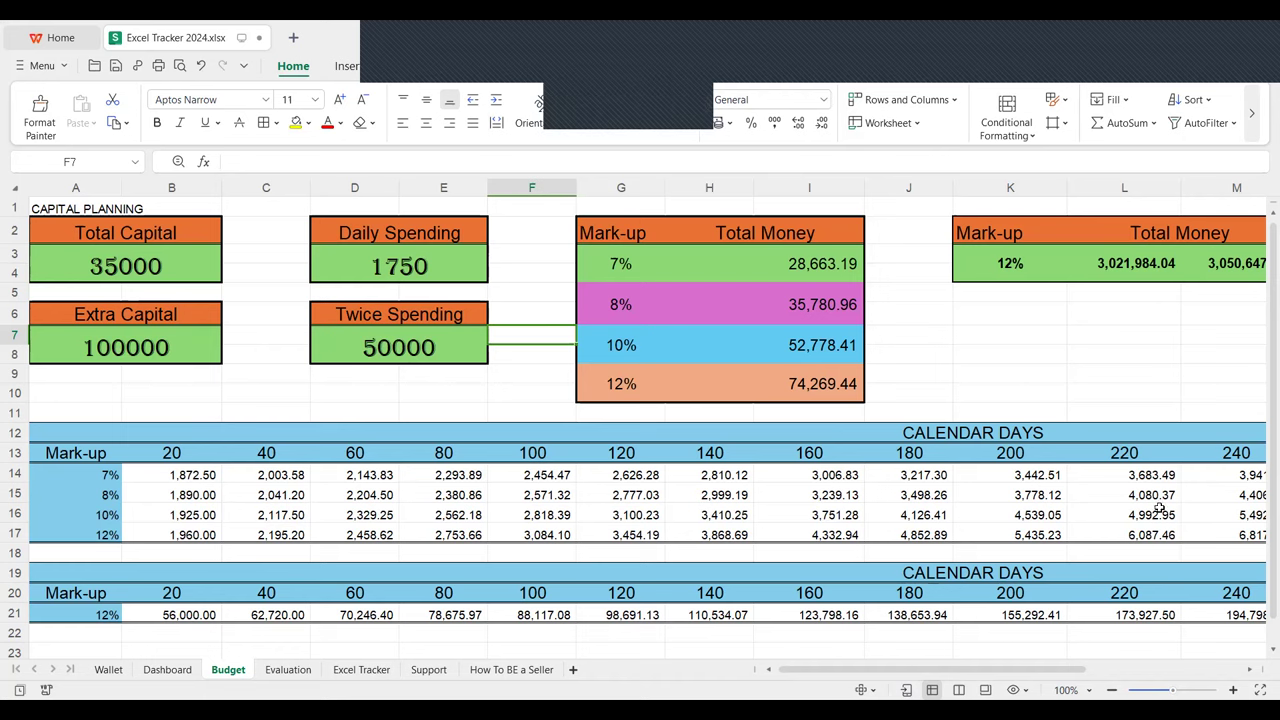
left_click_drag(945, 673, 978, 670)
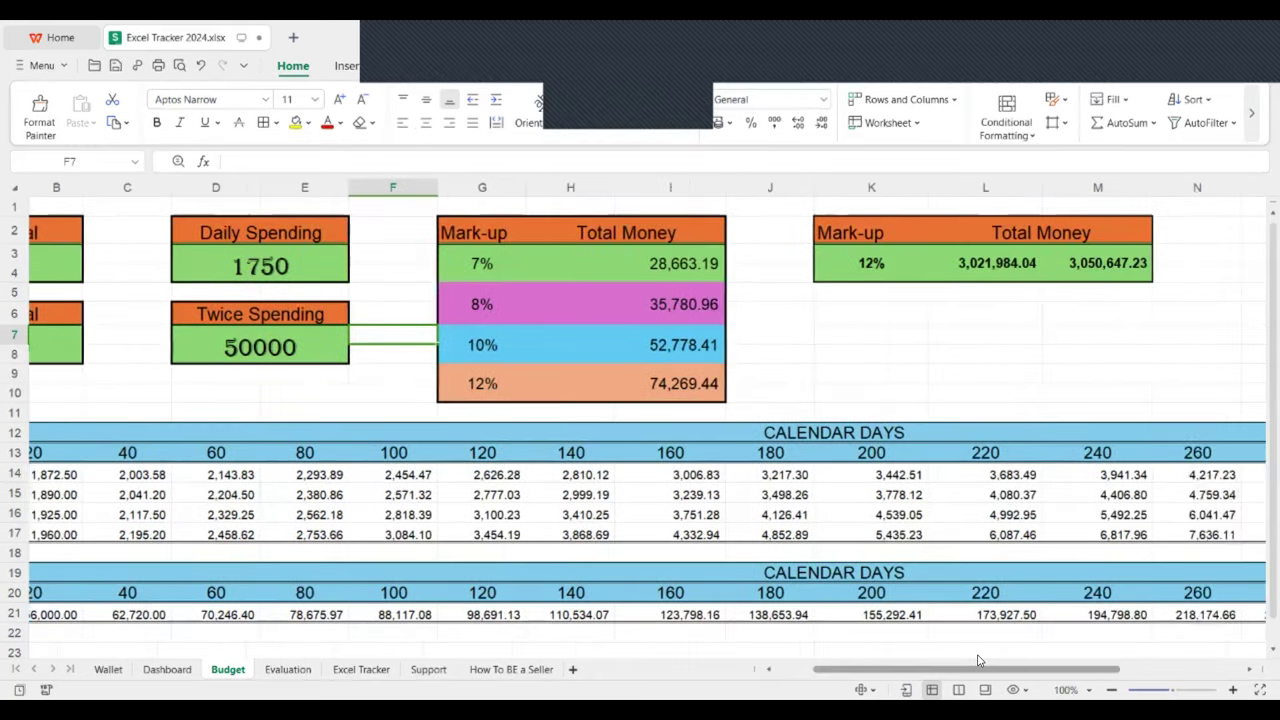
left_click_drag(978, 660, 930, 645)
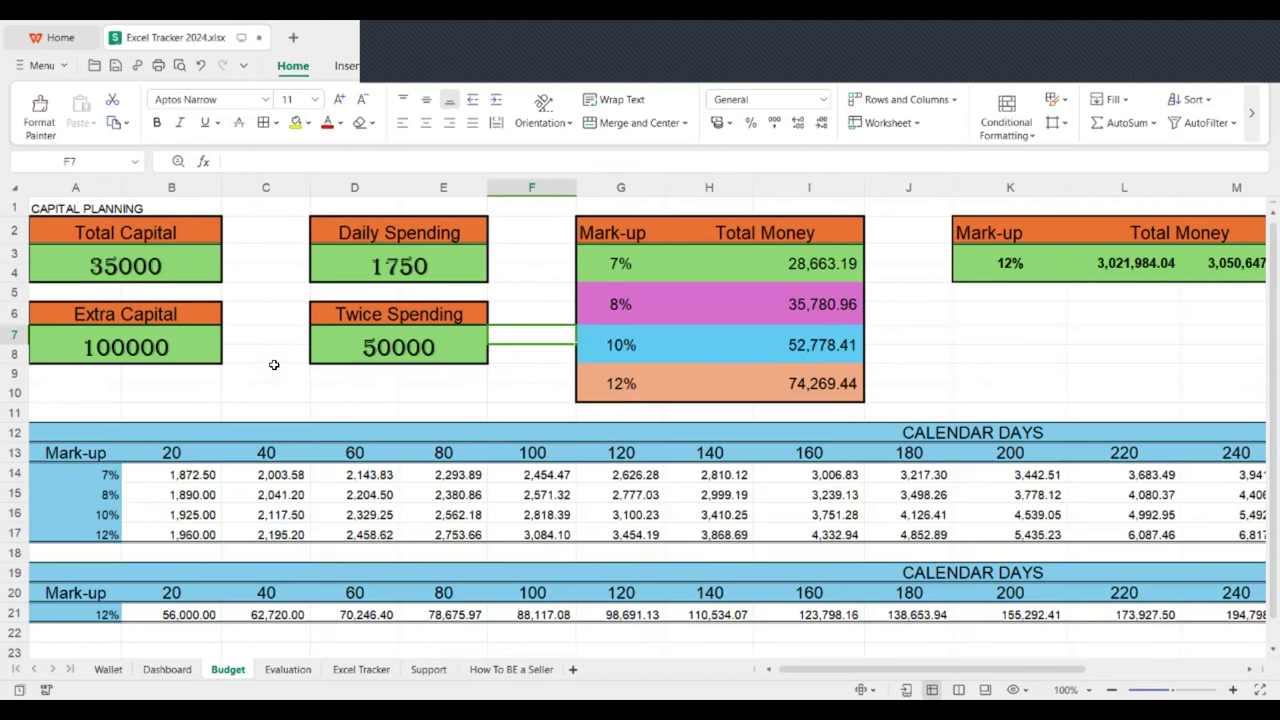
left_click_drag(887, 670, 753, 663)
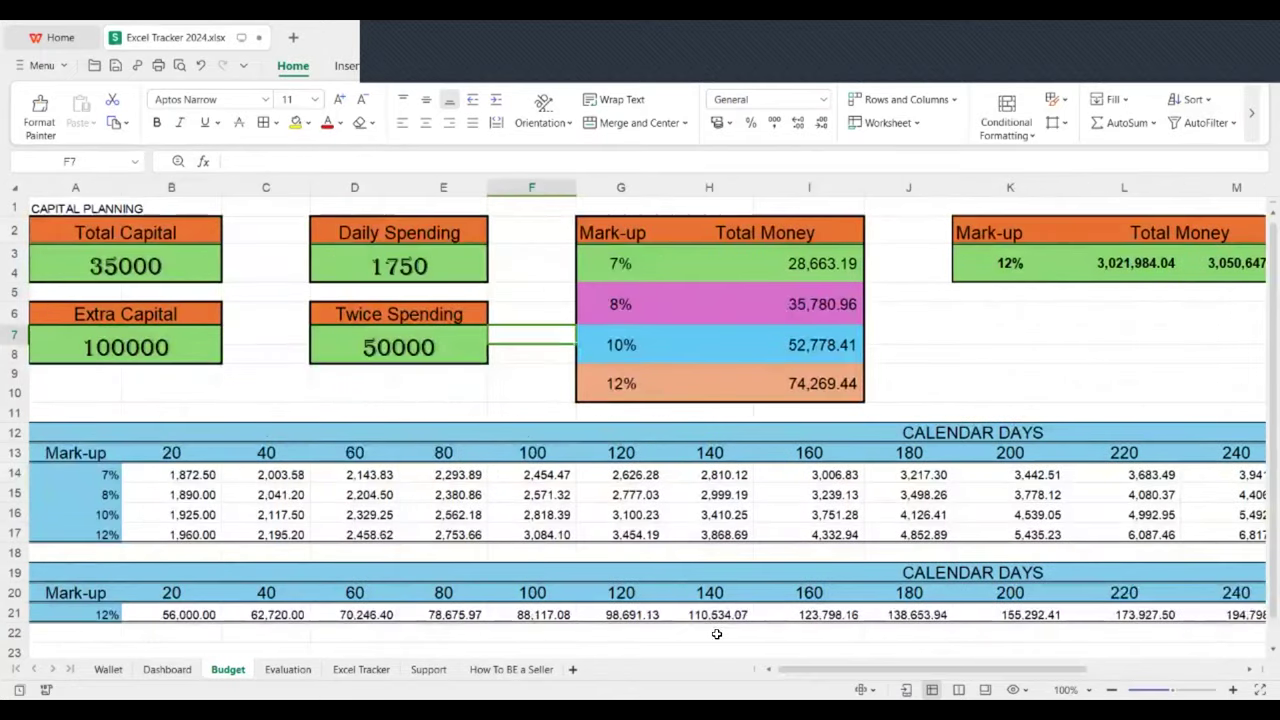
left_click(121, 342)
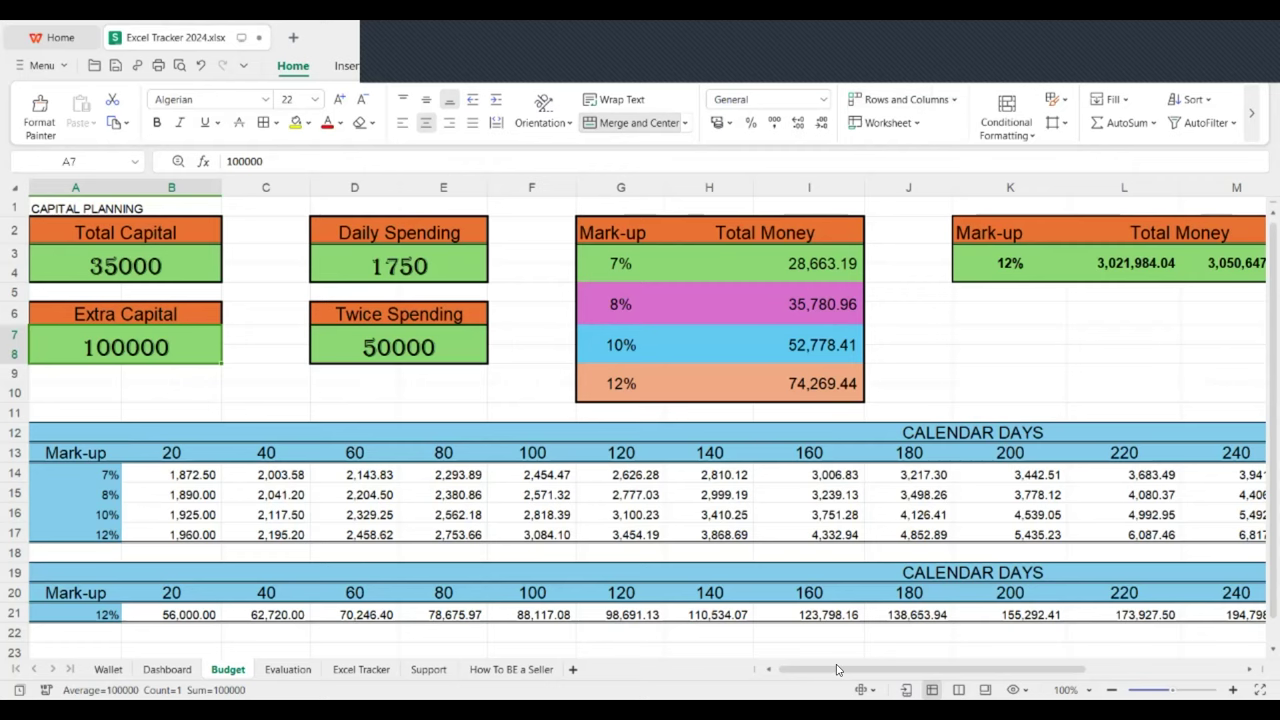
left_click_drag(838, 670, 787, 672)
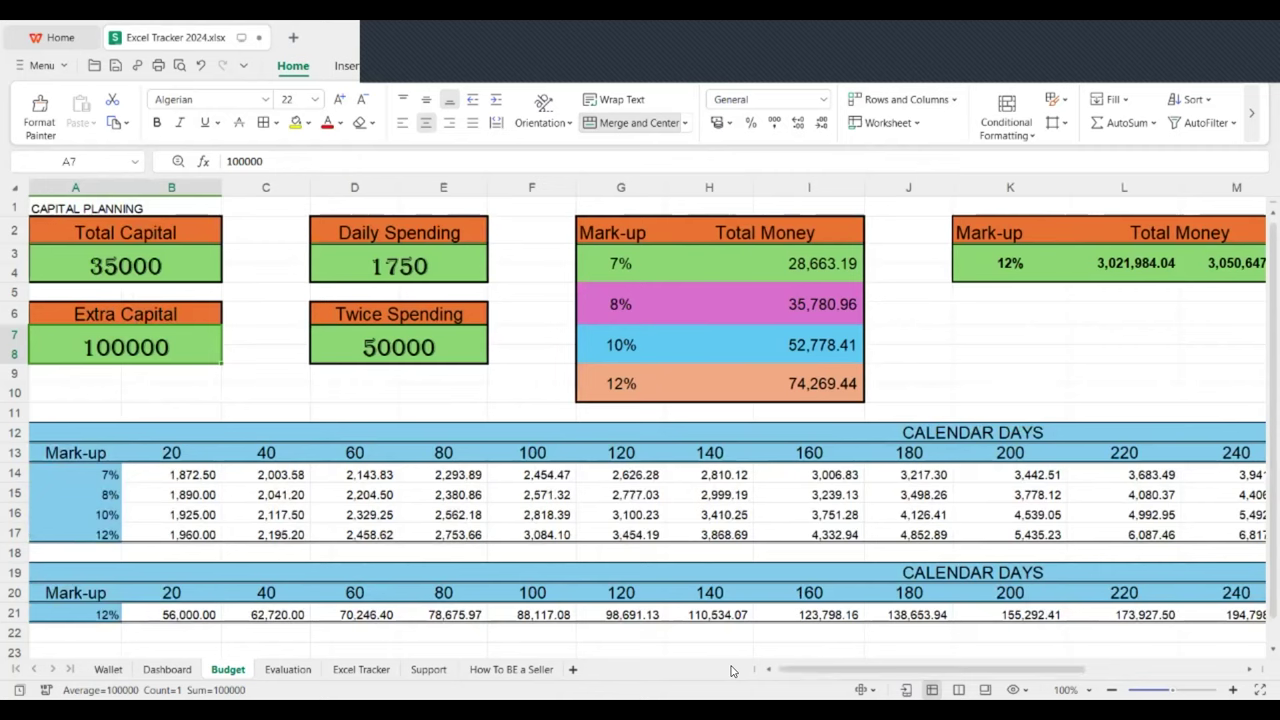